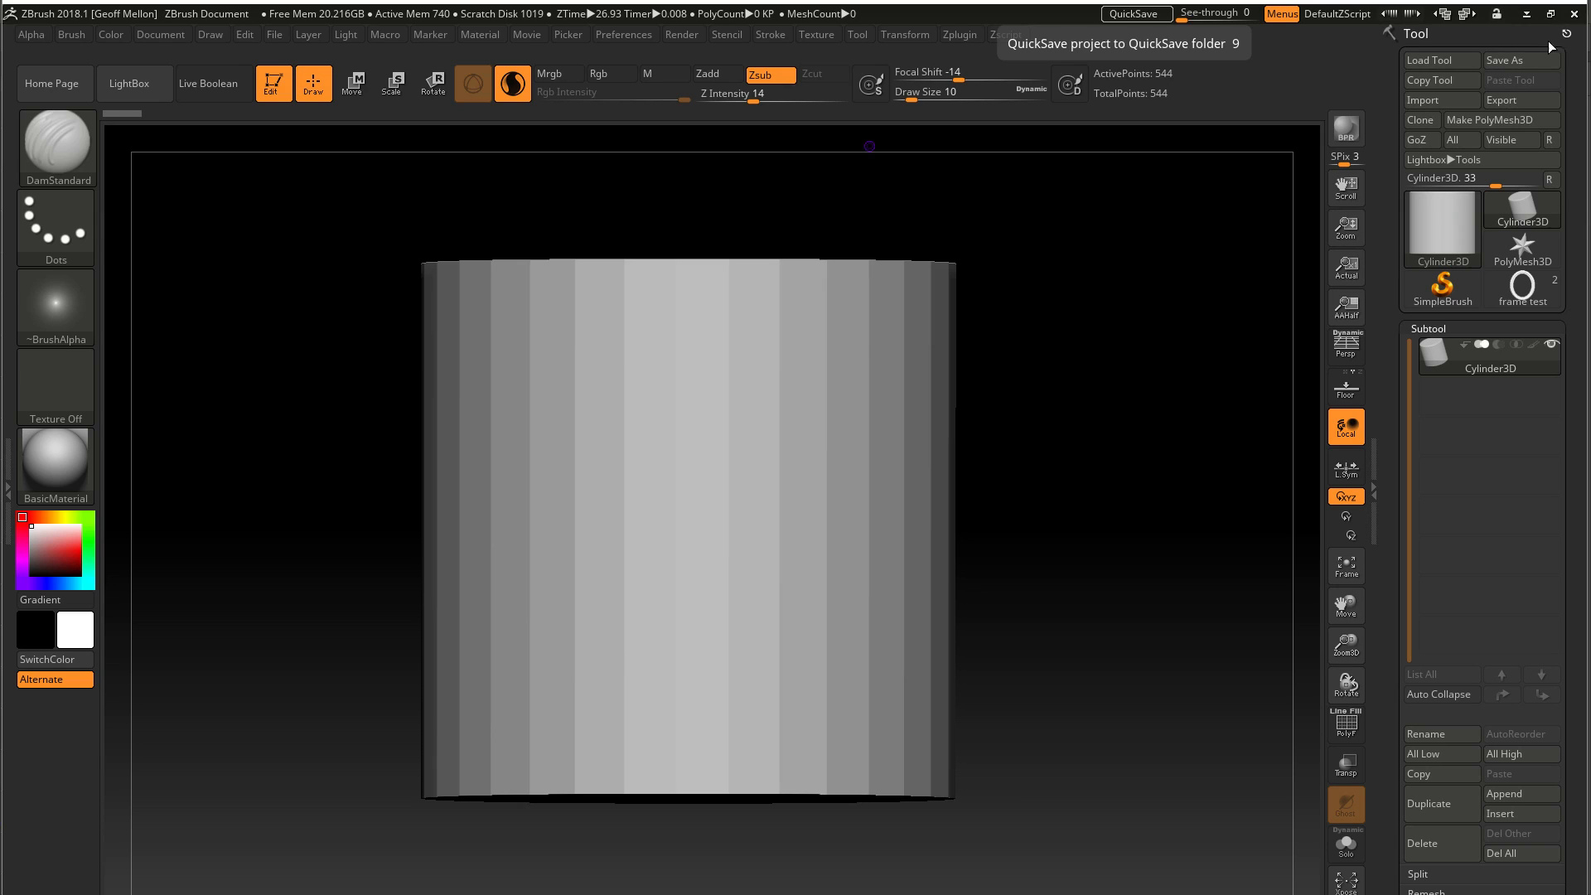
Import the frame test.obj mesh and enlarge the oval frame in the canvas
left_click(1442, 96)
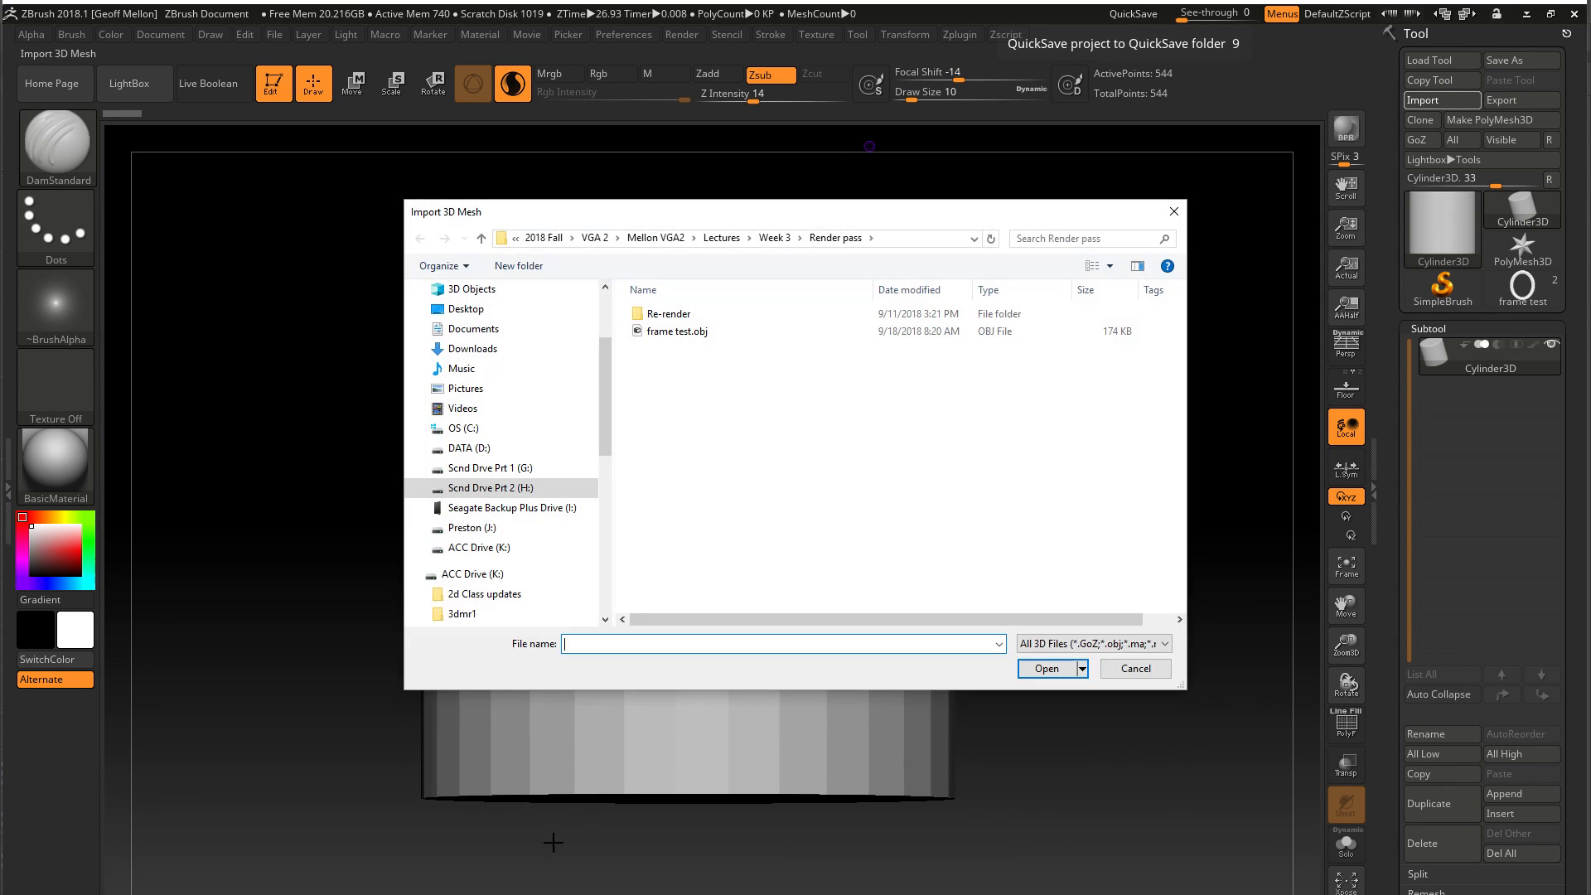
left_click(663, 332)
left_click(1047, 668)
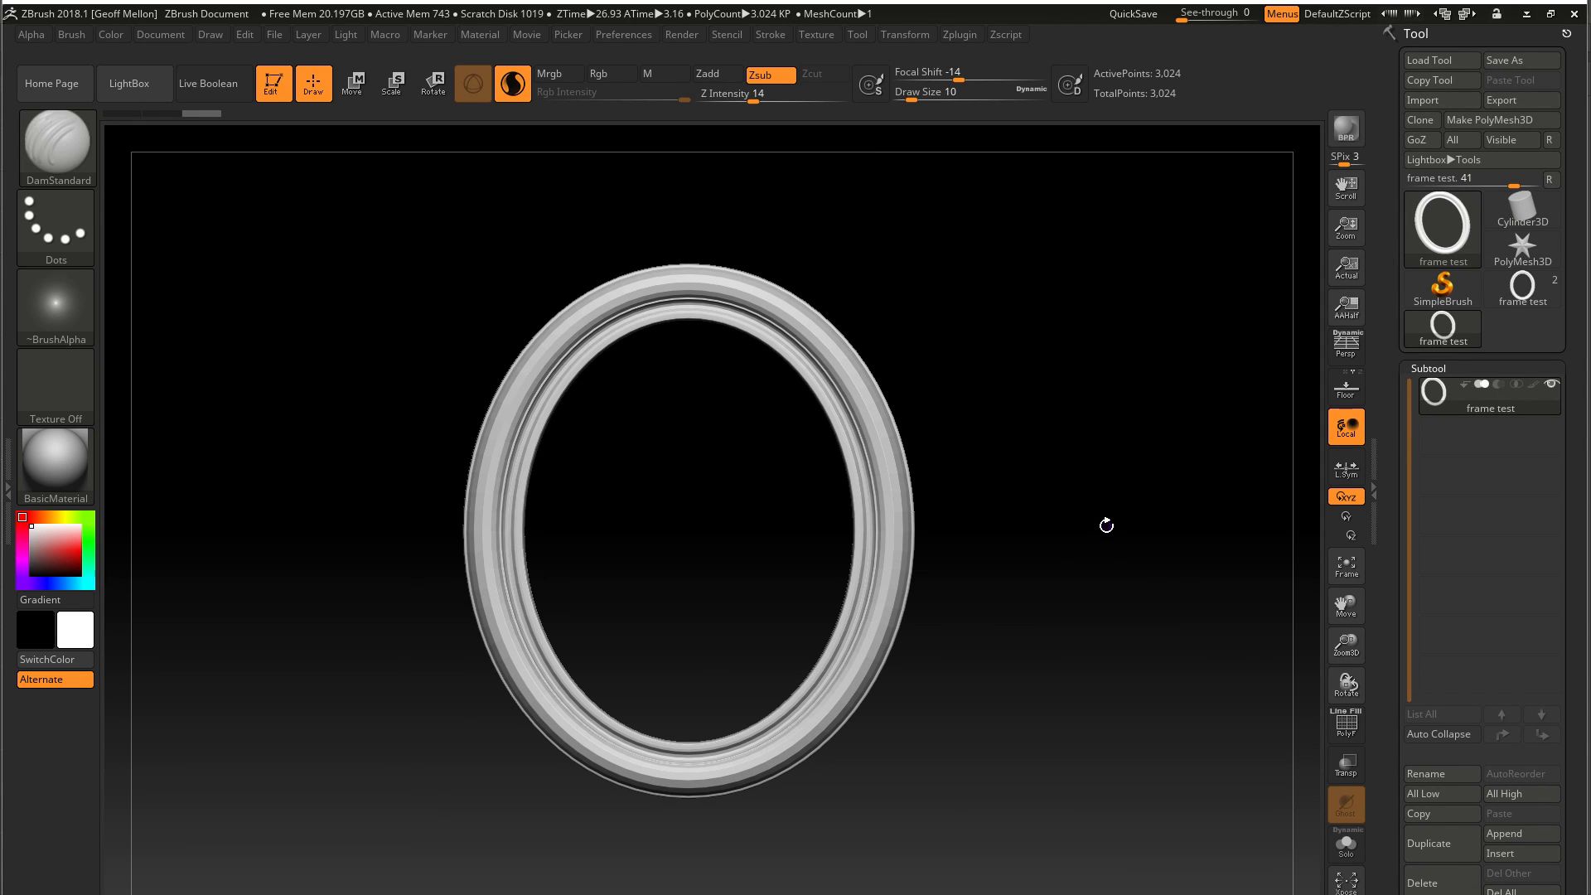
mouse_move(1069, 460)
left_mouse_down()
mouse_move(1022, 551)
mouse_move(927, 523)
mouse_move(1113, 456)
mouse_move(1058, 444)
left_mouse_up()
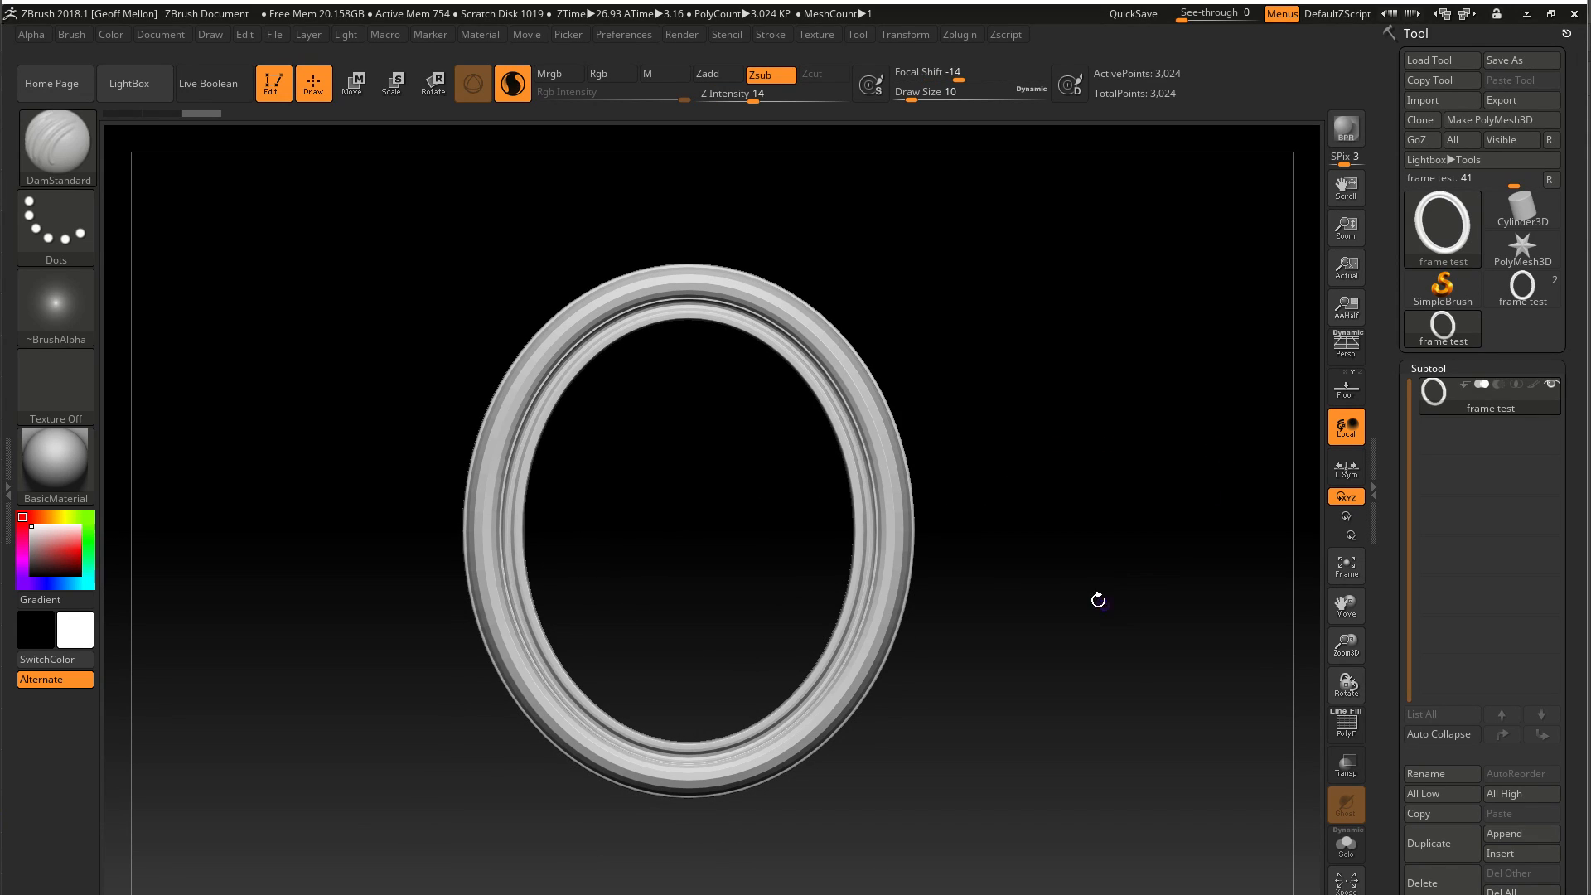
key("f")
key("f")
key("f")
mouse_move(774, 444)
left_mouse_down()
mouse_move(750, 313)
mouse_move(778, 418)
left_mouse_up()
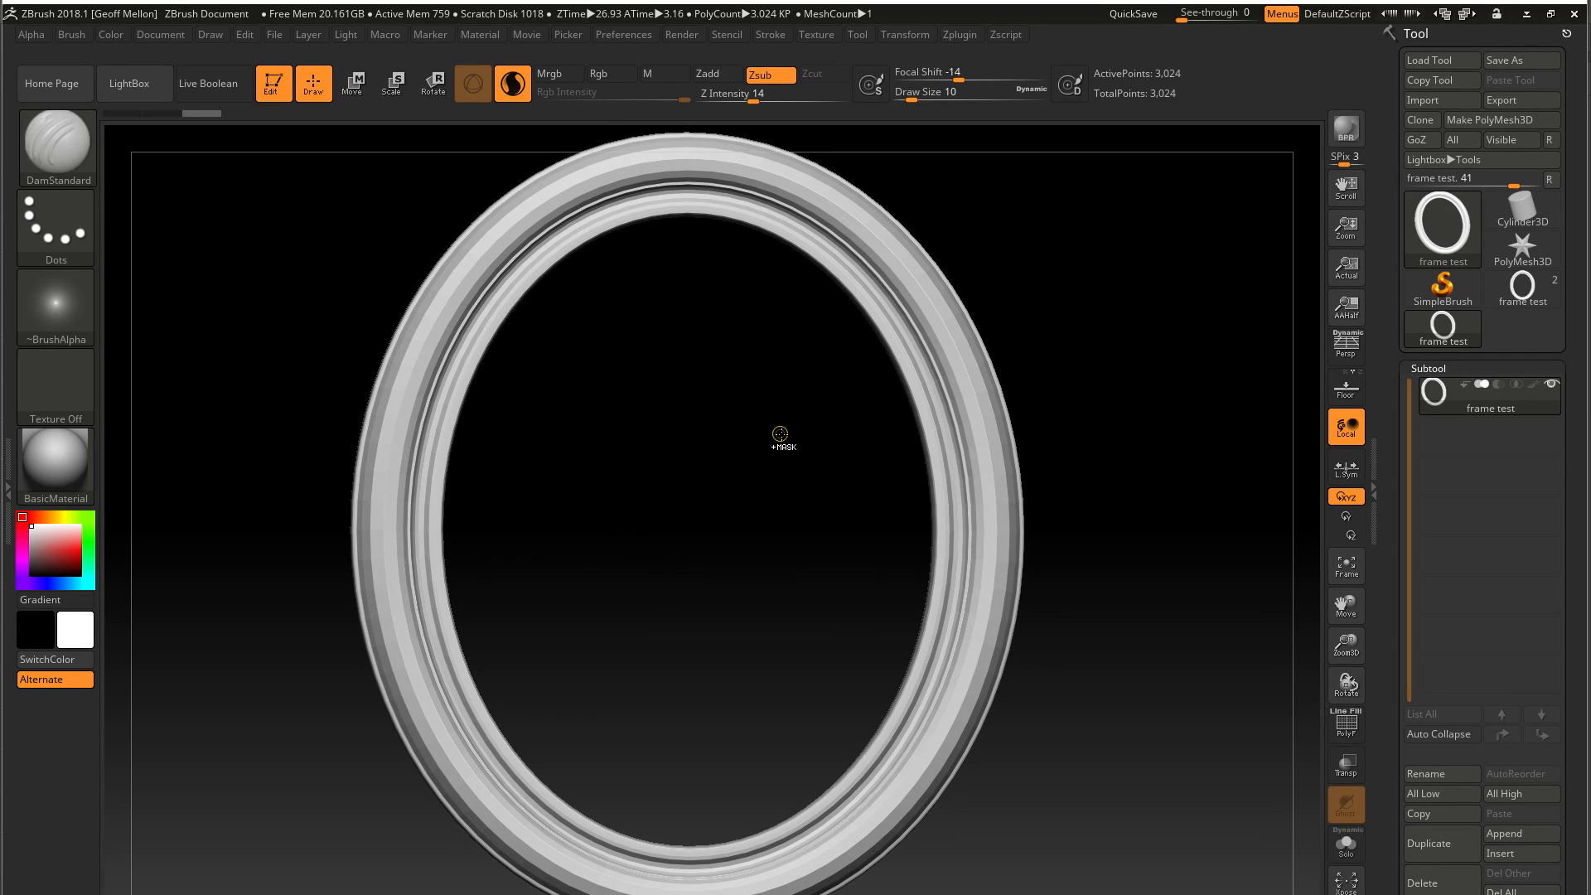
Divide the oval frame mesh repeatedly up to subdivision level 7
key("ctrl")
key("ctrl+d")
key("ctrl+d")
key("ctrl+d")
key("ctrl+d")
key("ctrl+d")
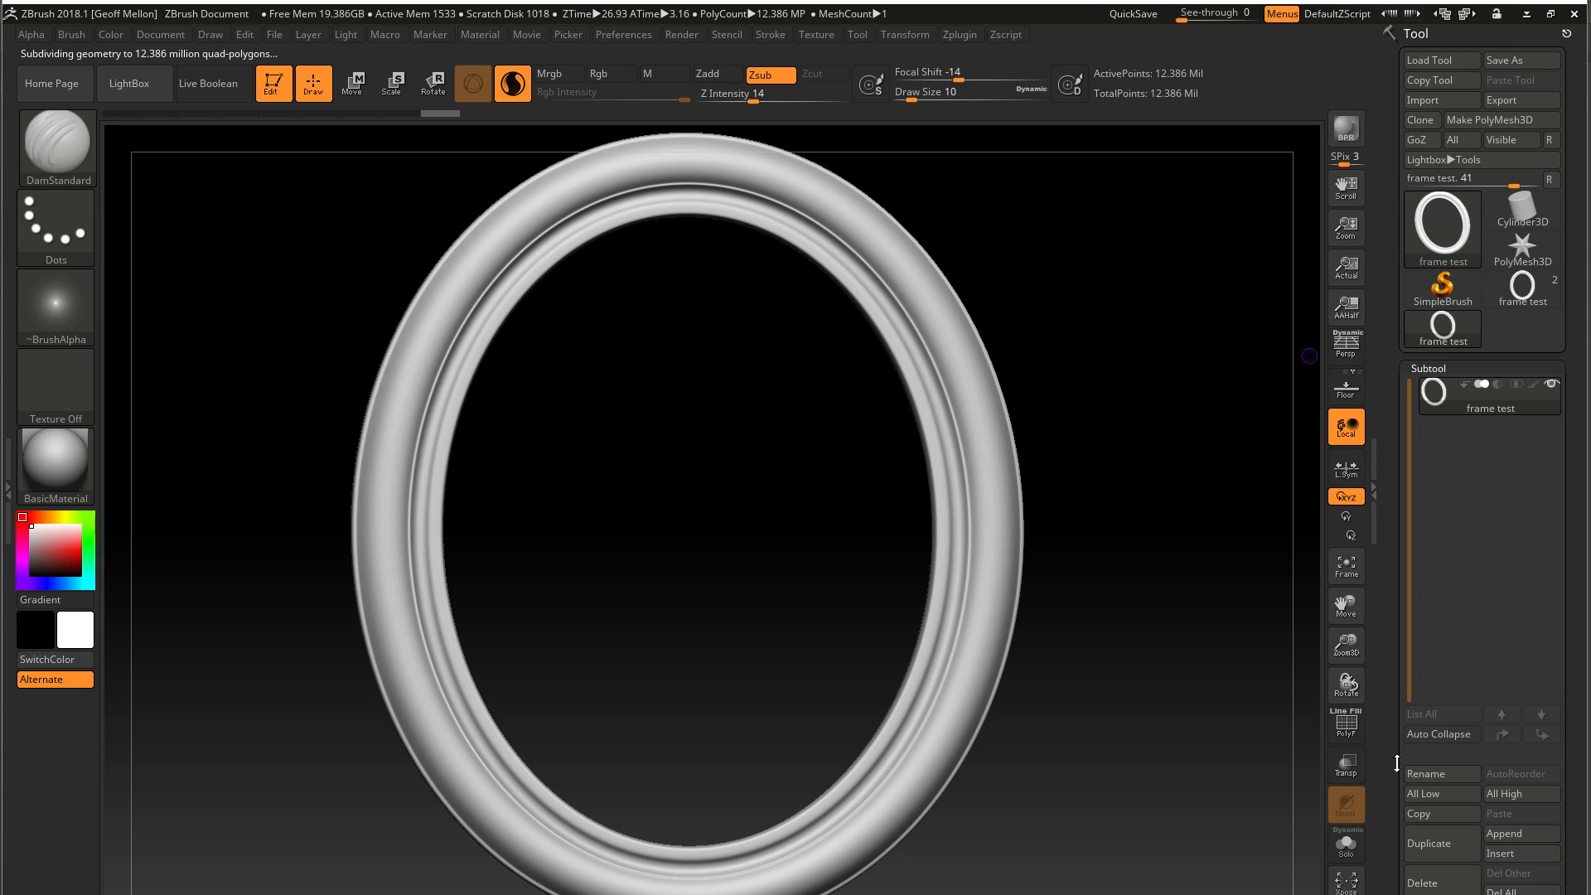
Delete all subdivision levels of the frame below level 7
scroll(1390, 578, "down", 8)
left_click(1445, 381)
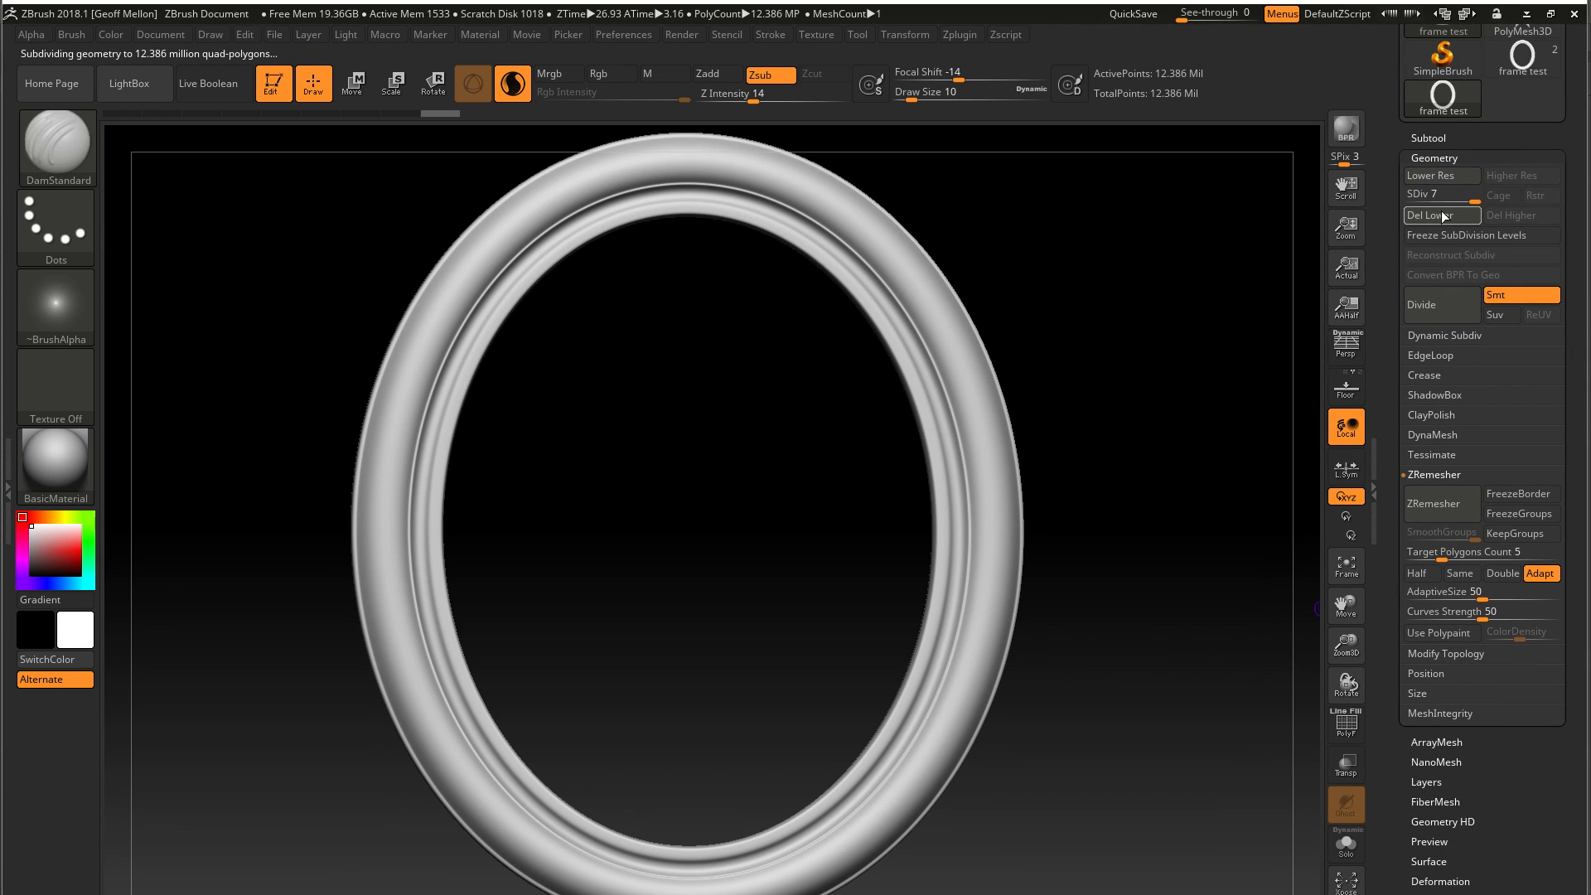
left_click(1444, 217)
mouse_move(1122, 523)
left_mouse_down()
mouse_move(1030, 539)
mouse_move(1120, 546)
left_mouse_up()
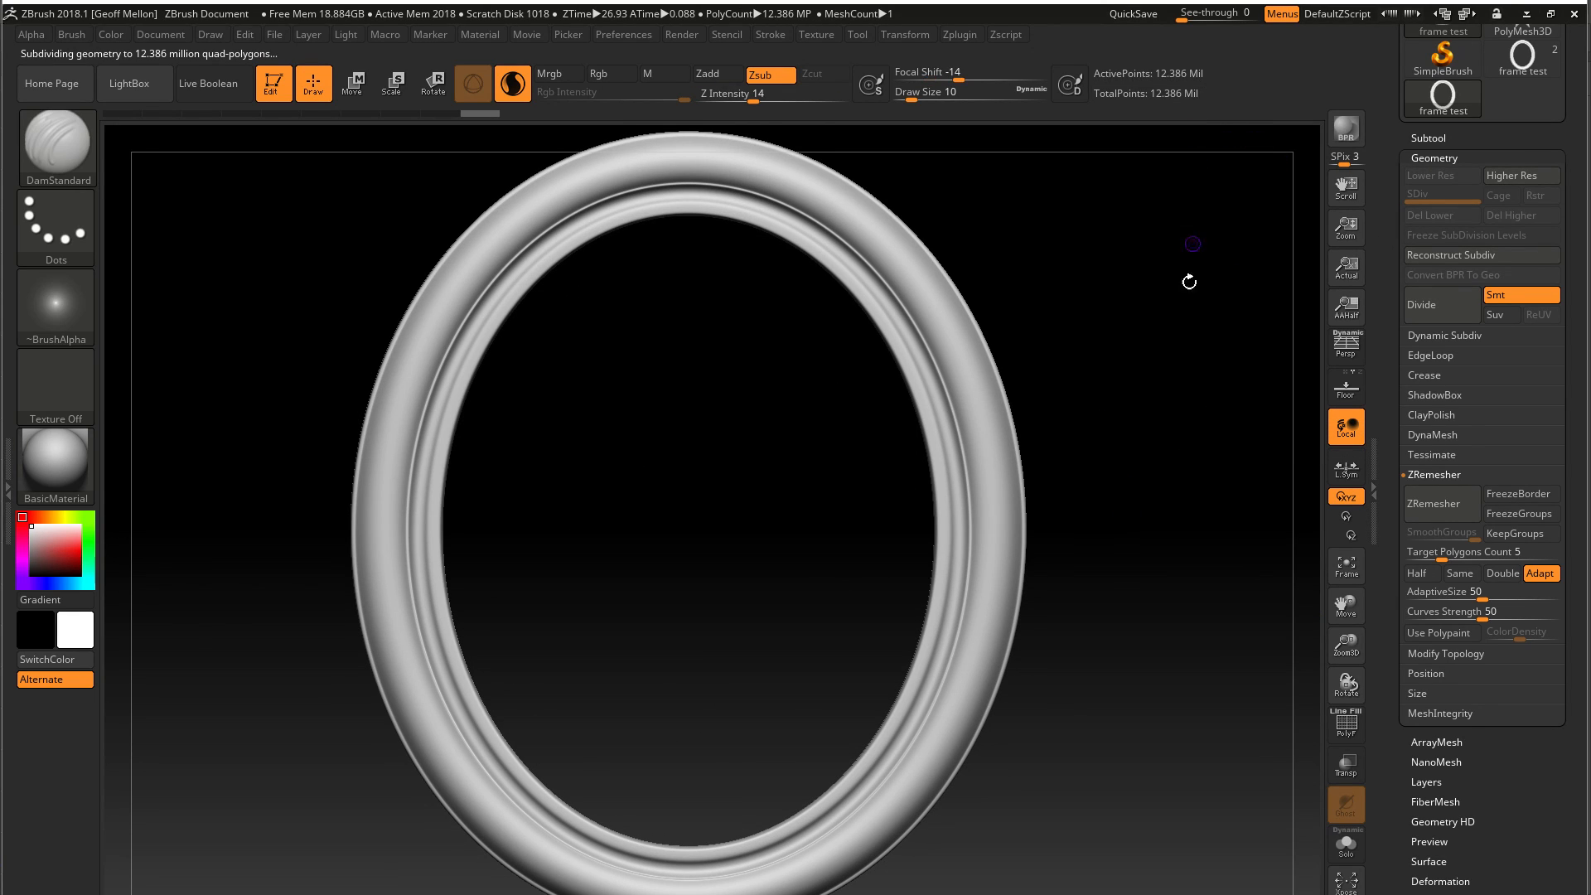
Undo the lower-level deletion and the seventh division, and compare the frame at subdivision levels 5 and 6
key("ctrl+z")
key("ctrl+z")
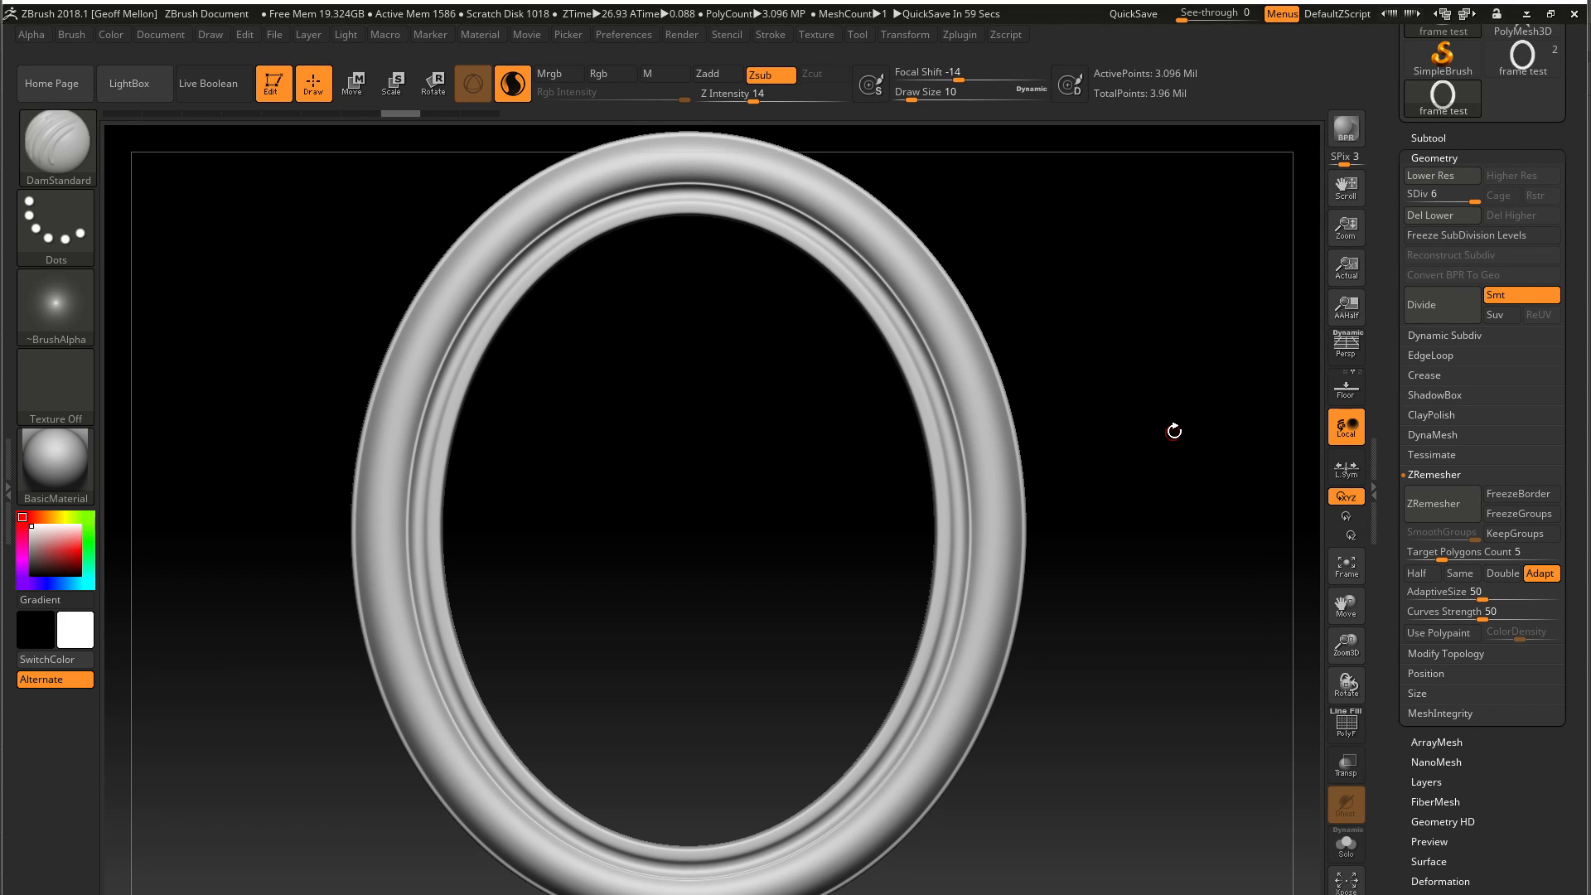
key("shift+d")
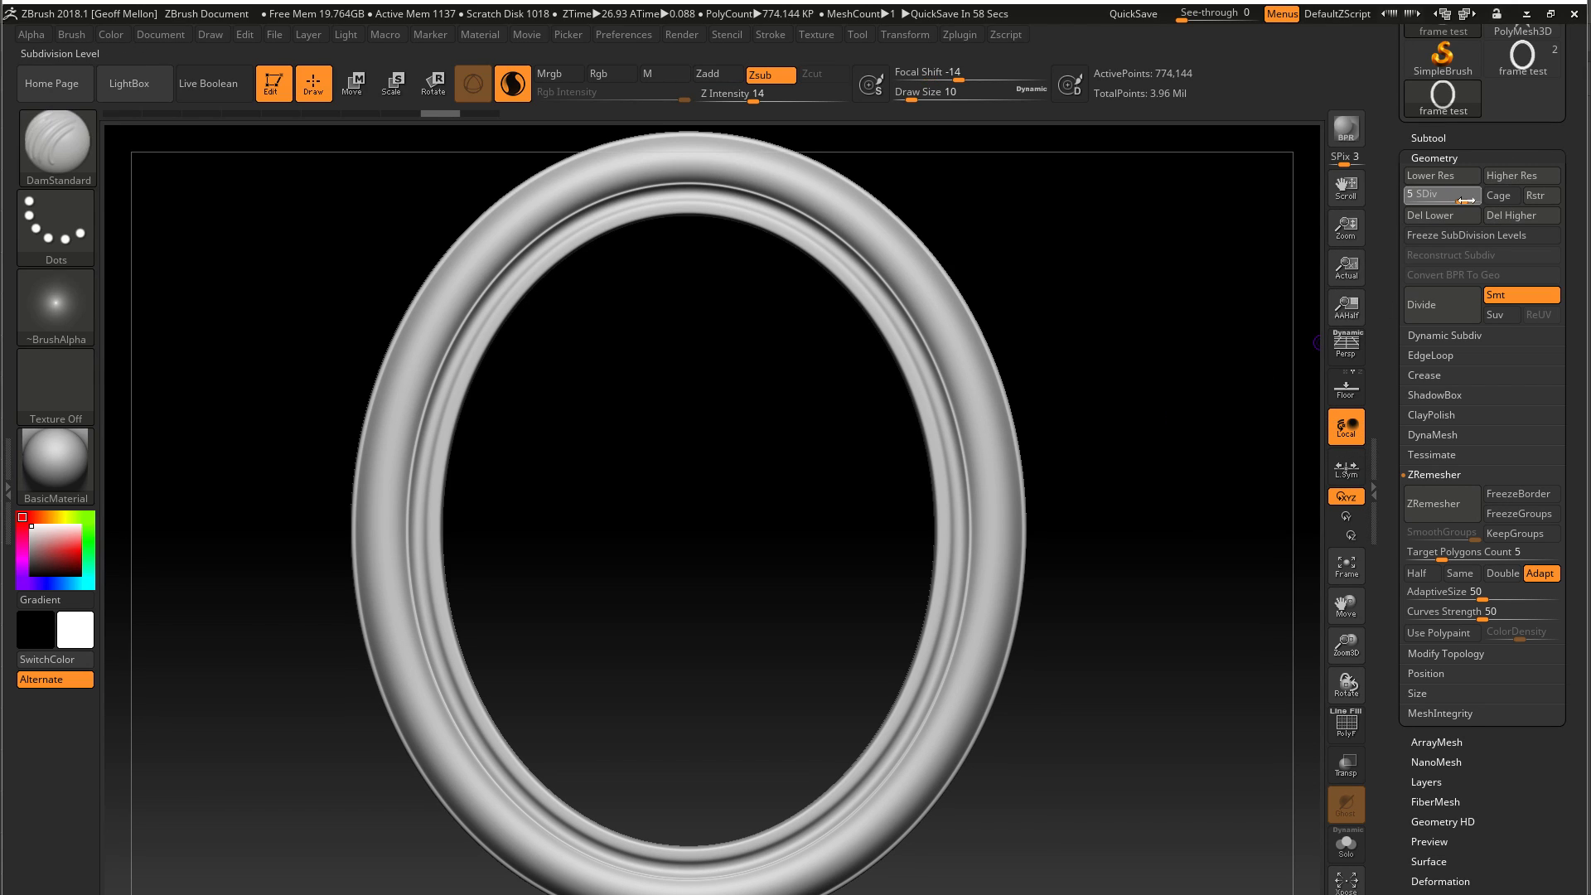
left_click_drag(1470, 201, 1475, 201)
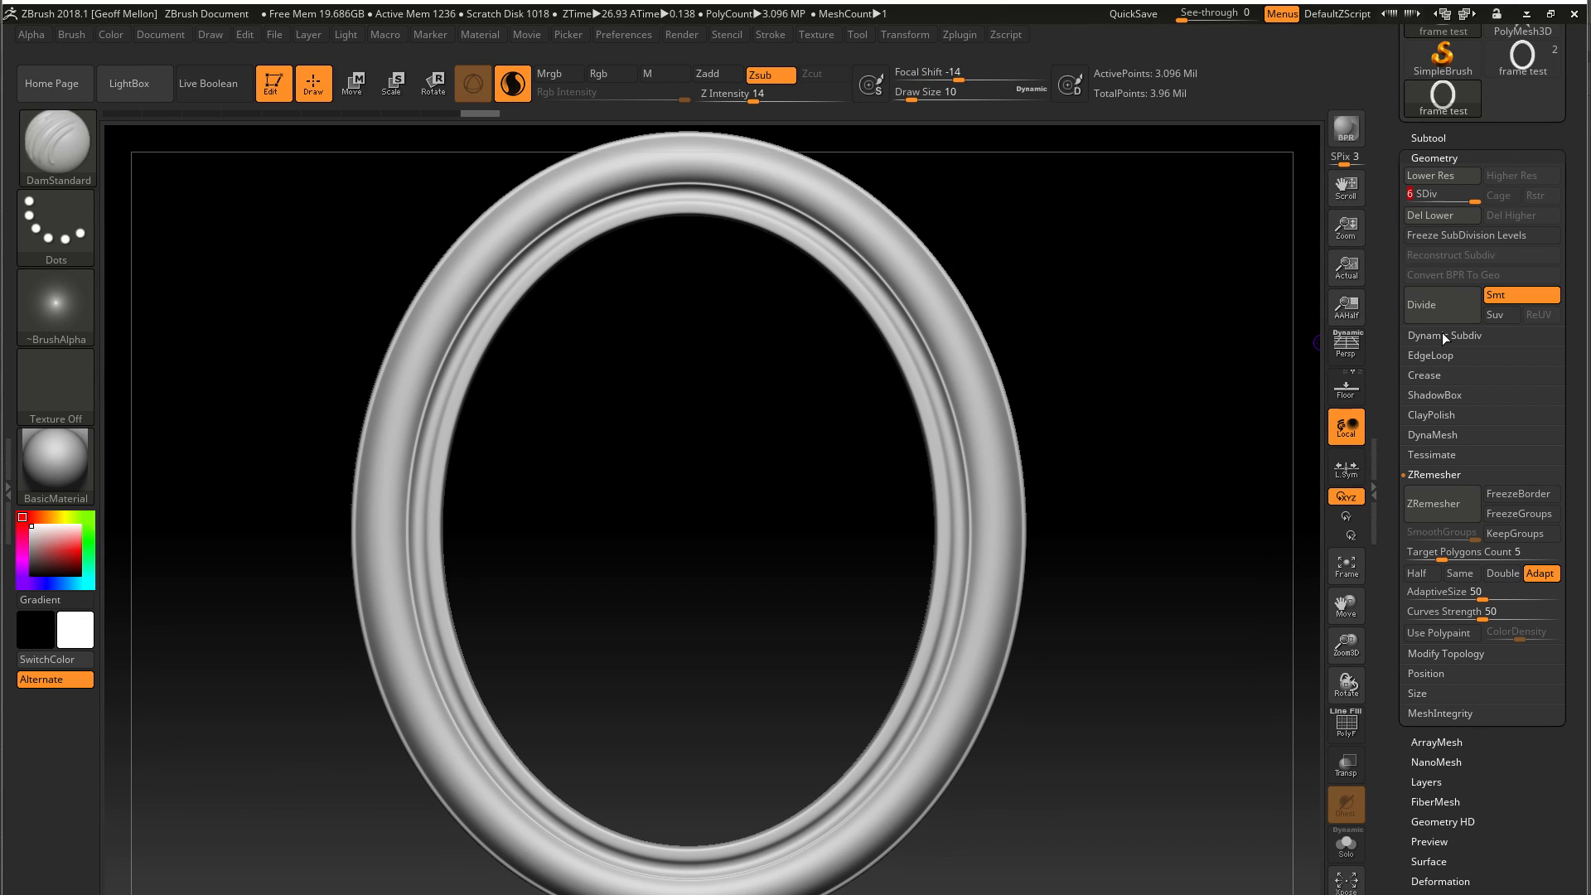
Step the frame back to subdivision level 5 and delete its lower levels
key("ctrl+z")
key("ctrl+shift+z")
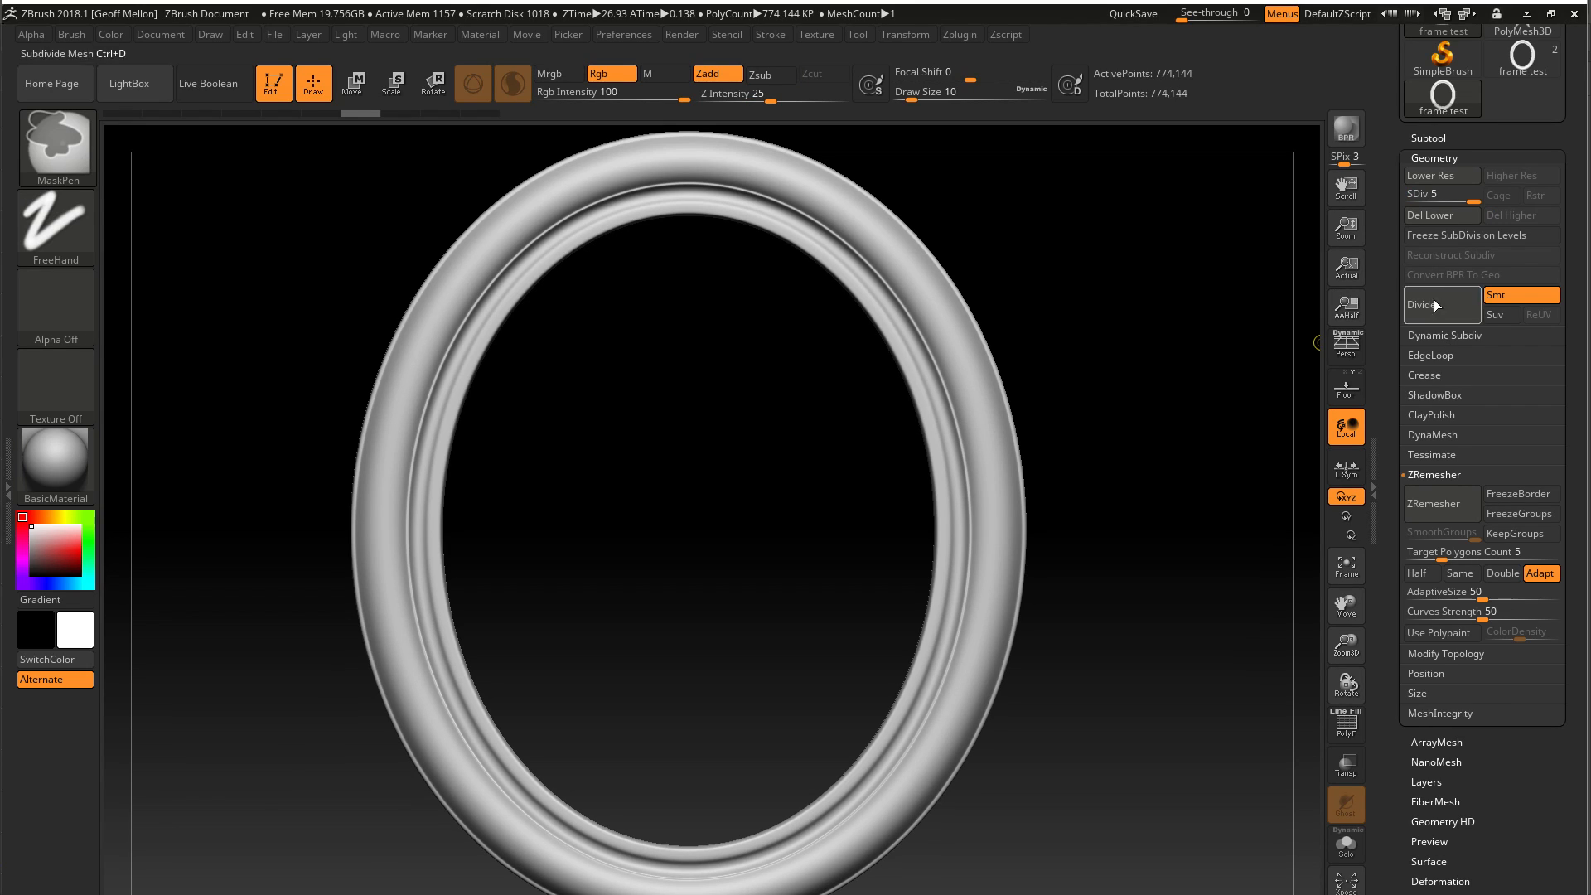
left_click(1431, 213)
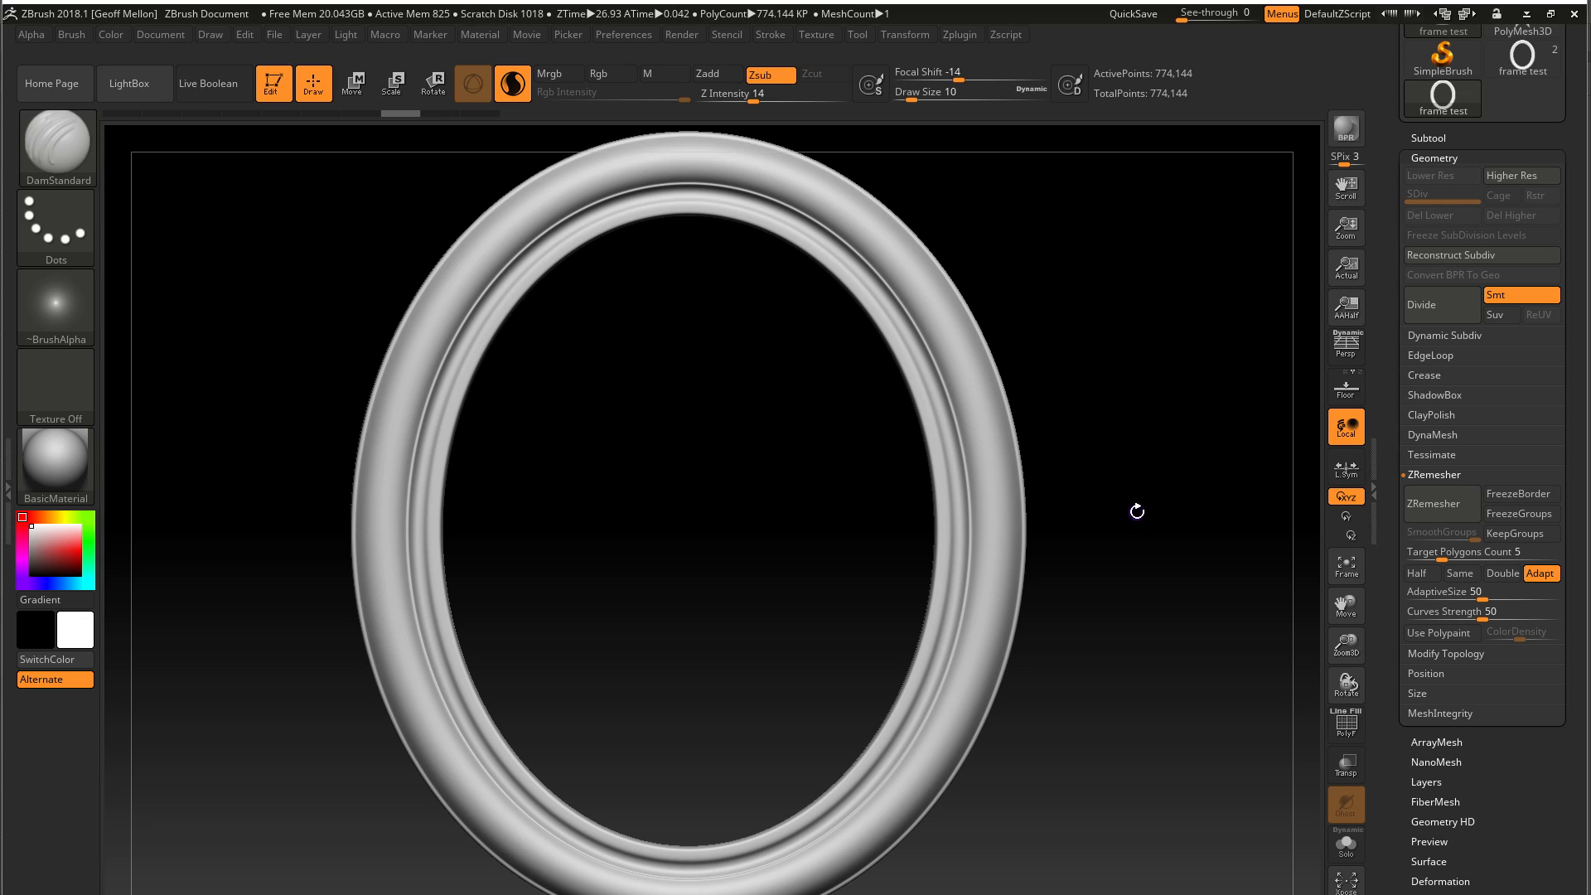
Undo the level deletion, divide the frame mesh up to level 6, and delete its lower subdivision levels
key("ctrl+z")
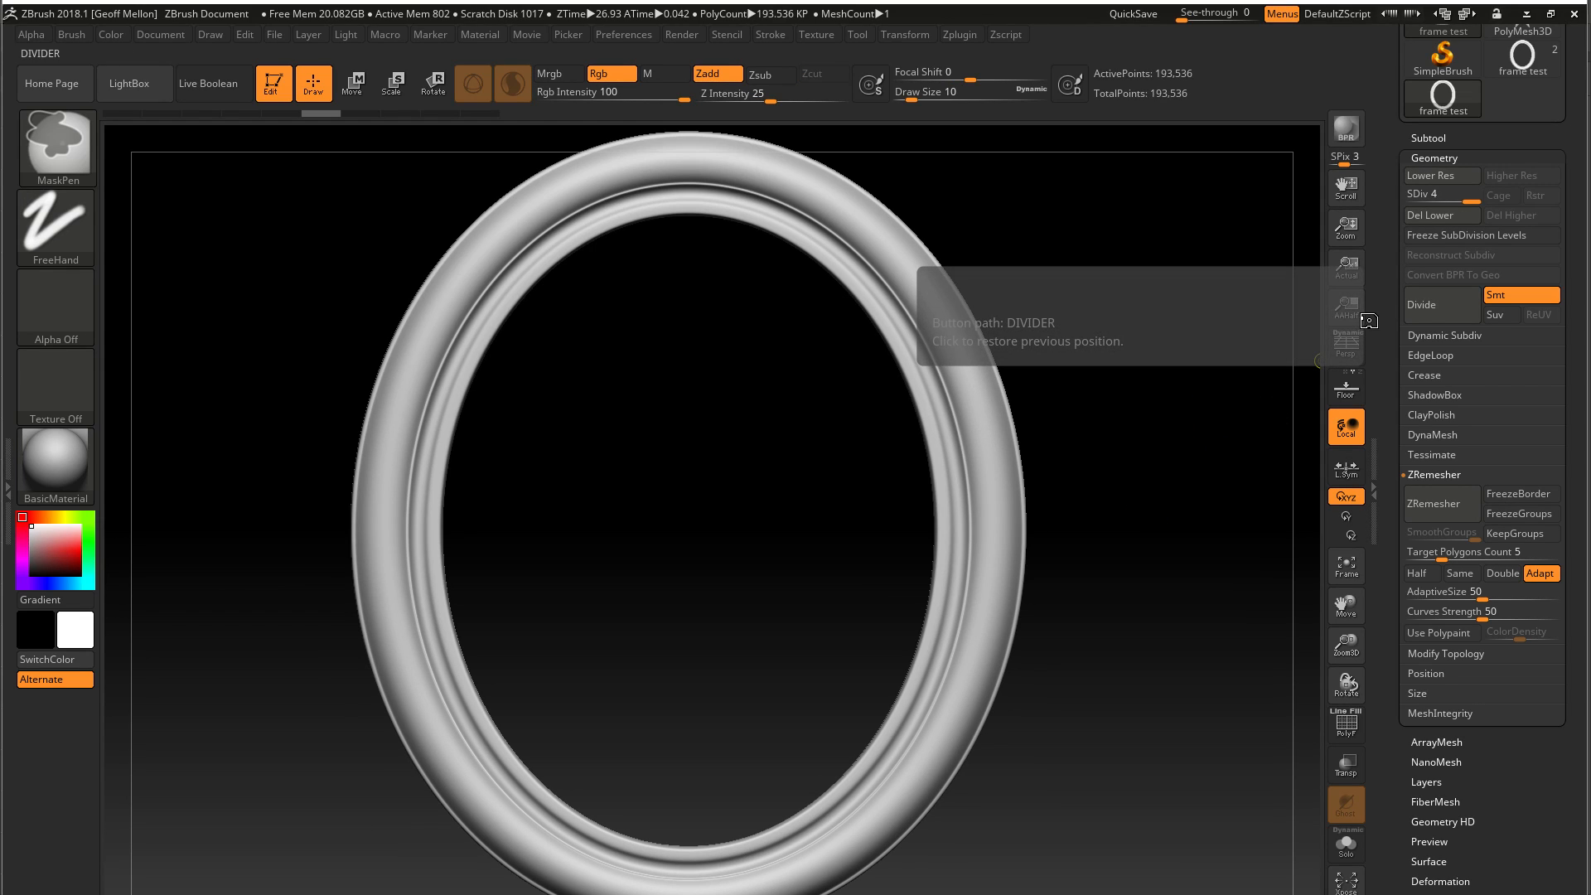
key("ctrl+d")
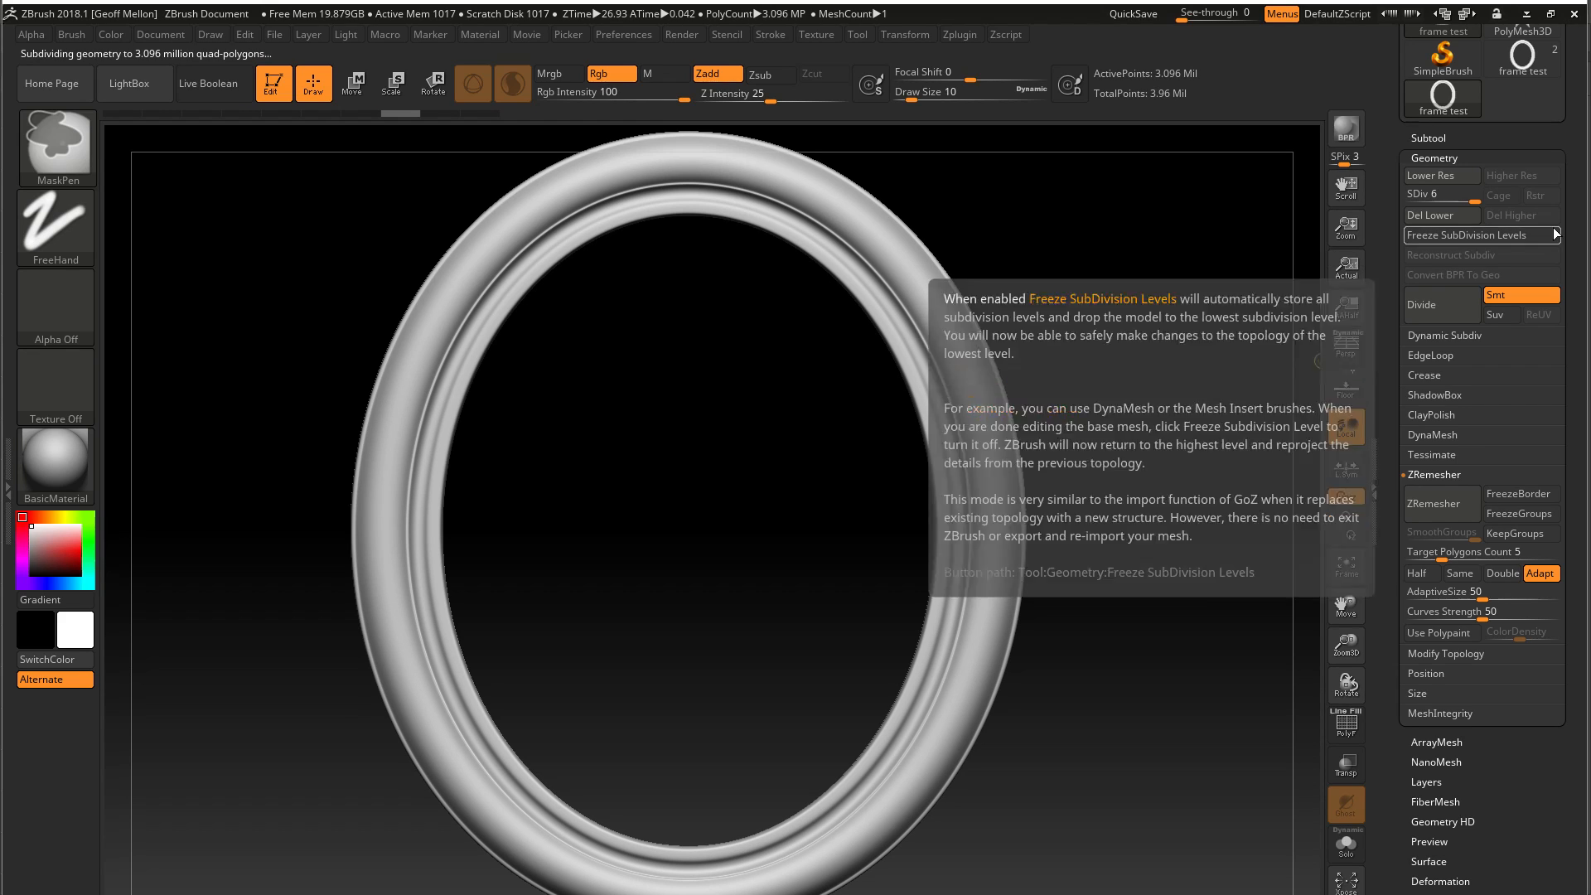
left_click(1431, 214)
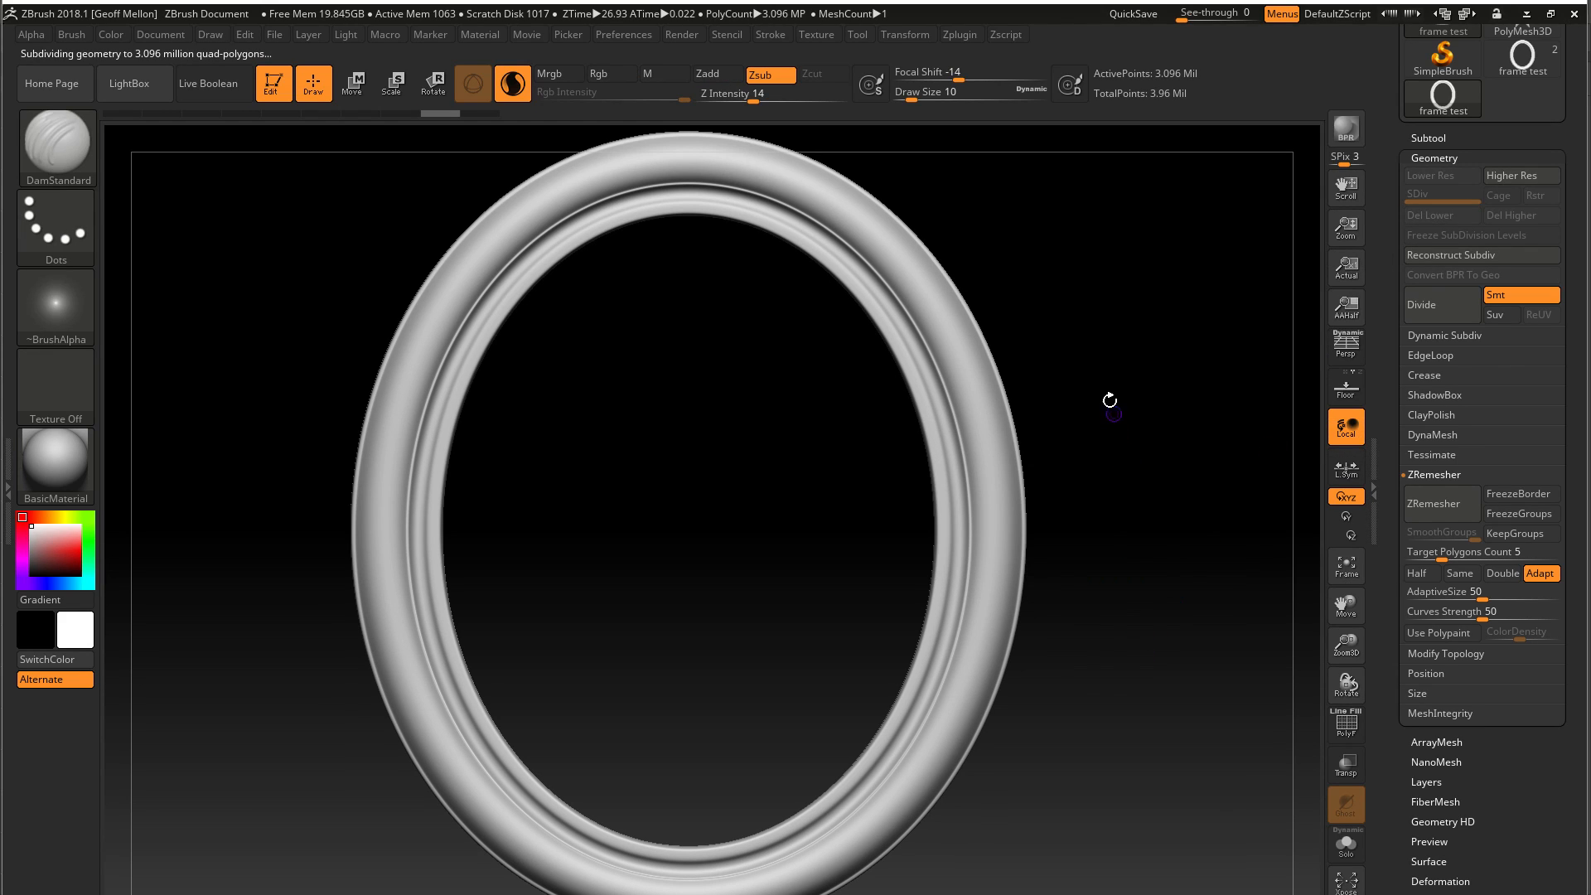
Show the polygon wireframe on the frame and inspect its mesh density
mouse_move(1082, 324)
left_mouse_down()
mouse_move(1196, 323)
mouse_move(1026, 330)
mouse_move(1081, 329)
left_mouse_up()
key("shift+f")
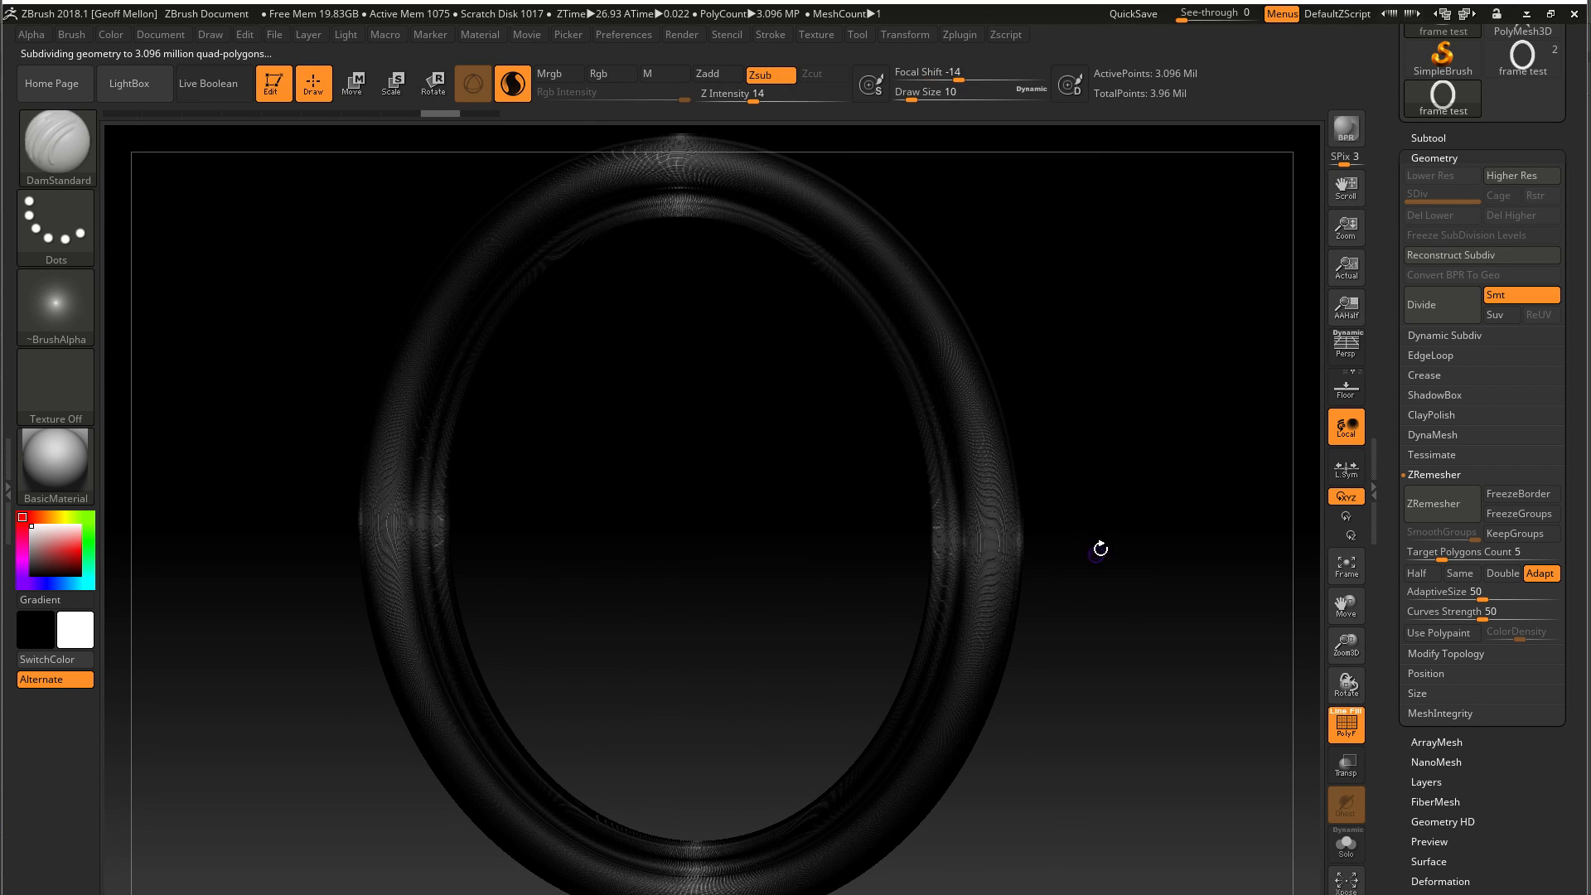
left_click_drag(1139, 445, 1131, 528, "shift")
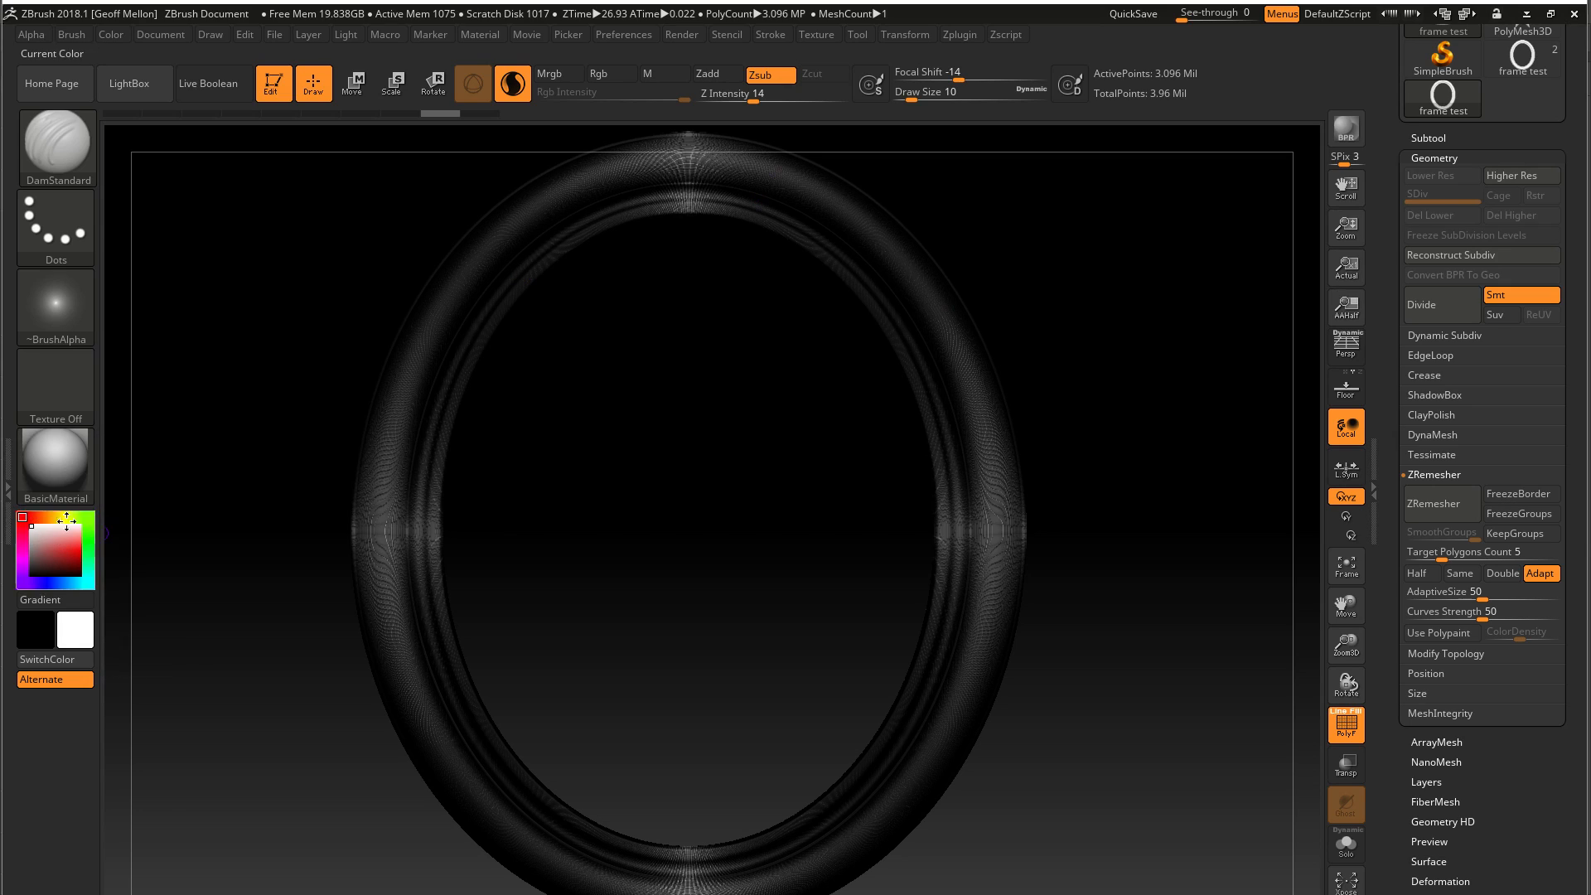
Expand the Texture palette in the side tray, hide the wireframe, and fit the whole frame in the canvas
left_click(9, 492)
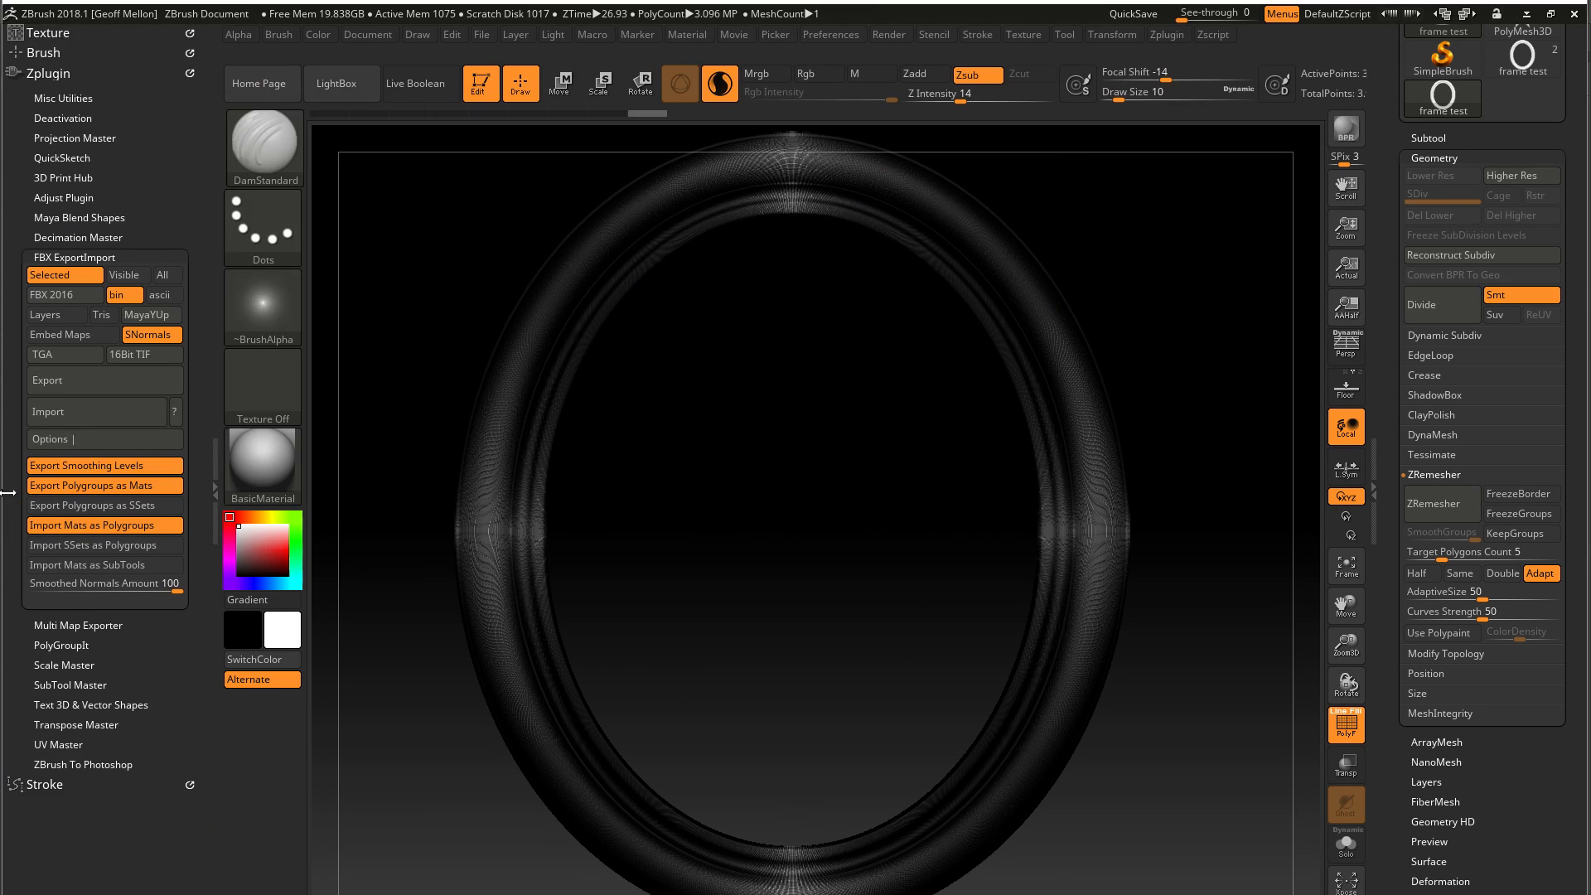
left_click(40, 74)
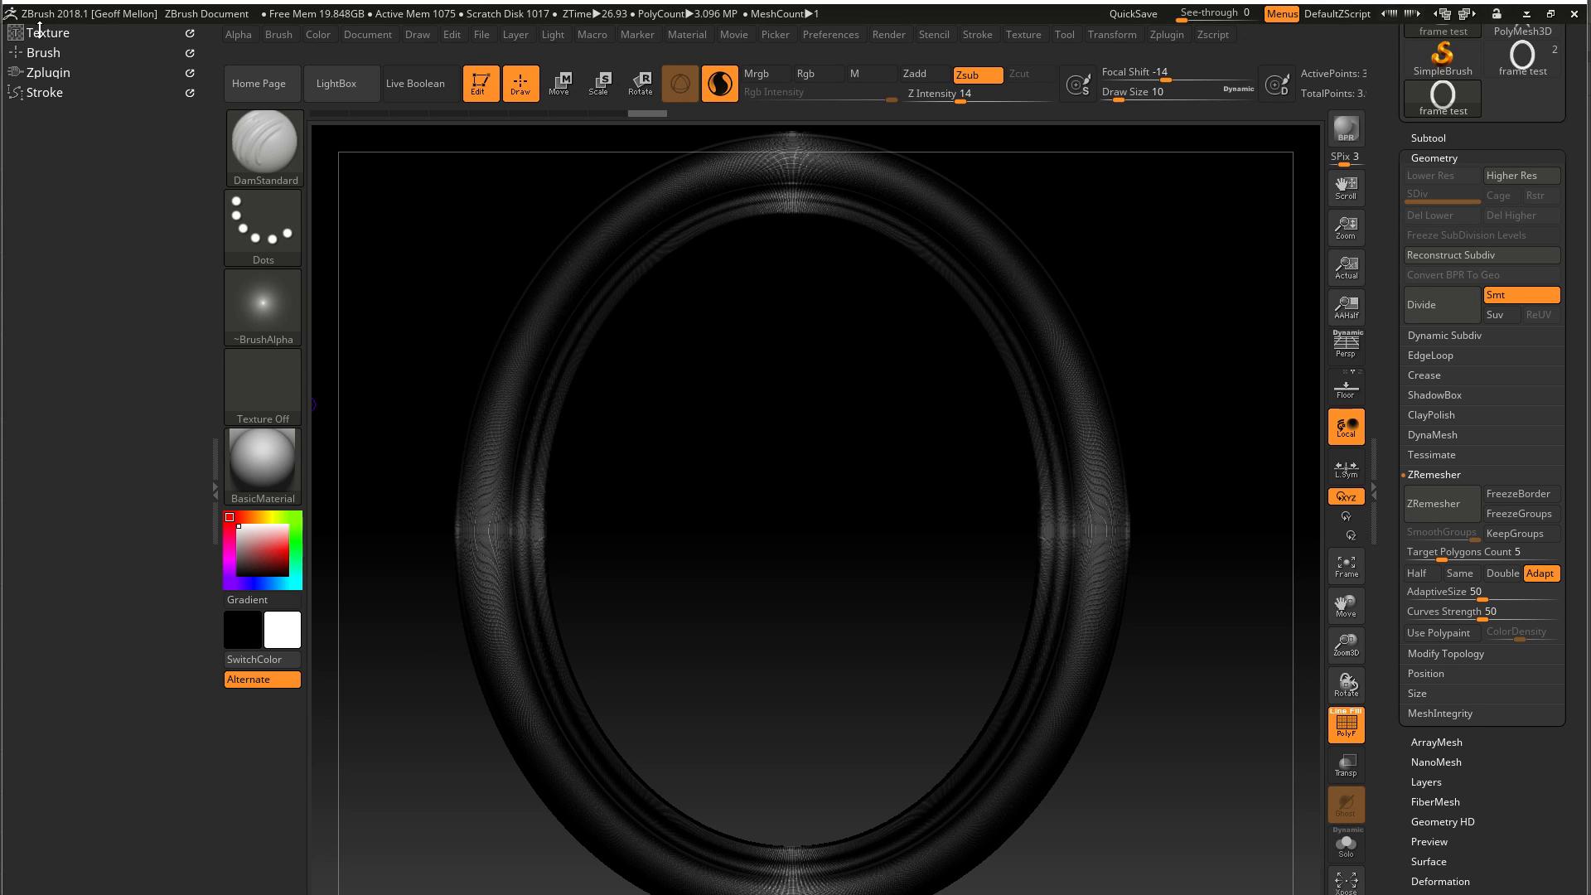
left_click(42, 32)
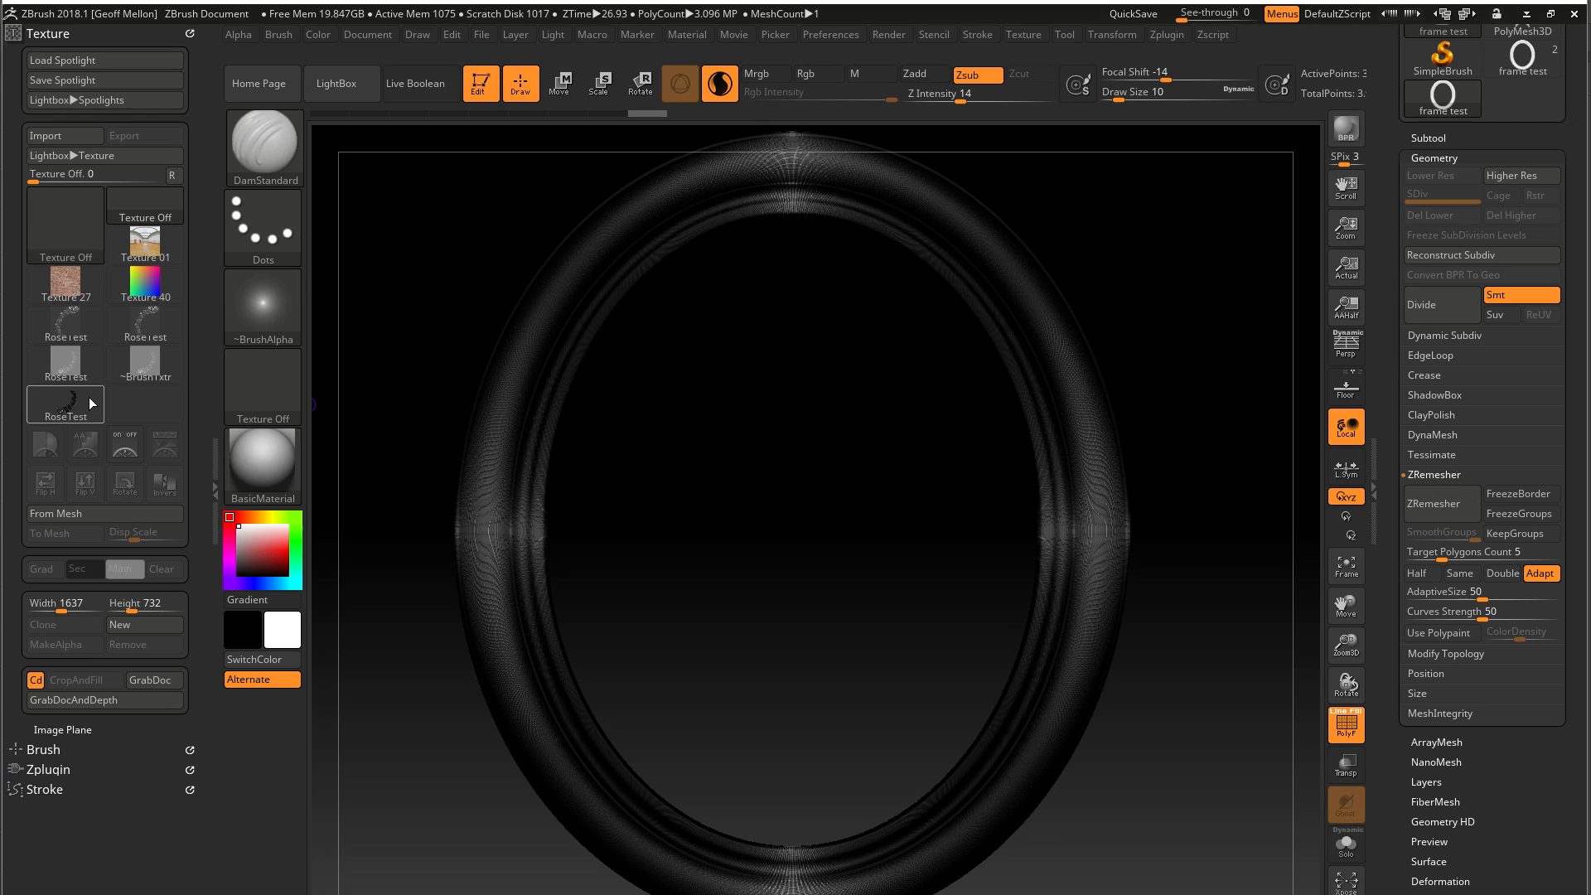
mouse_move(136, 359)
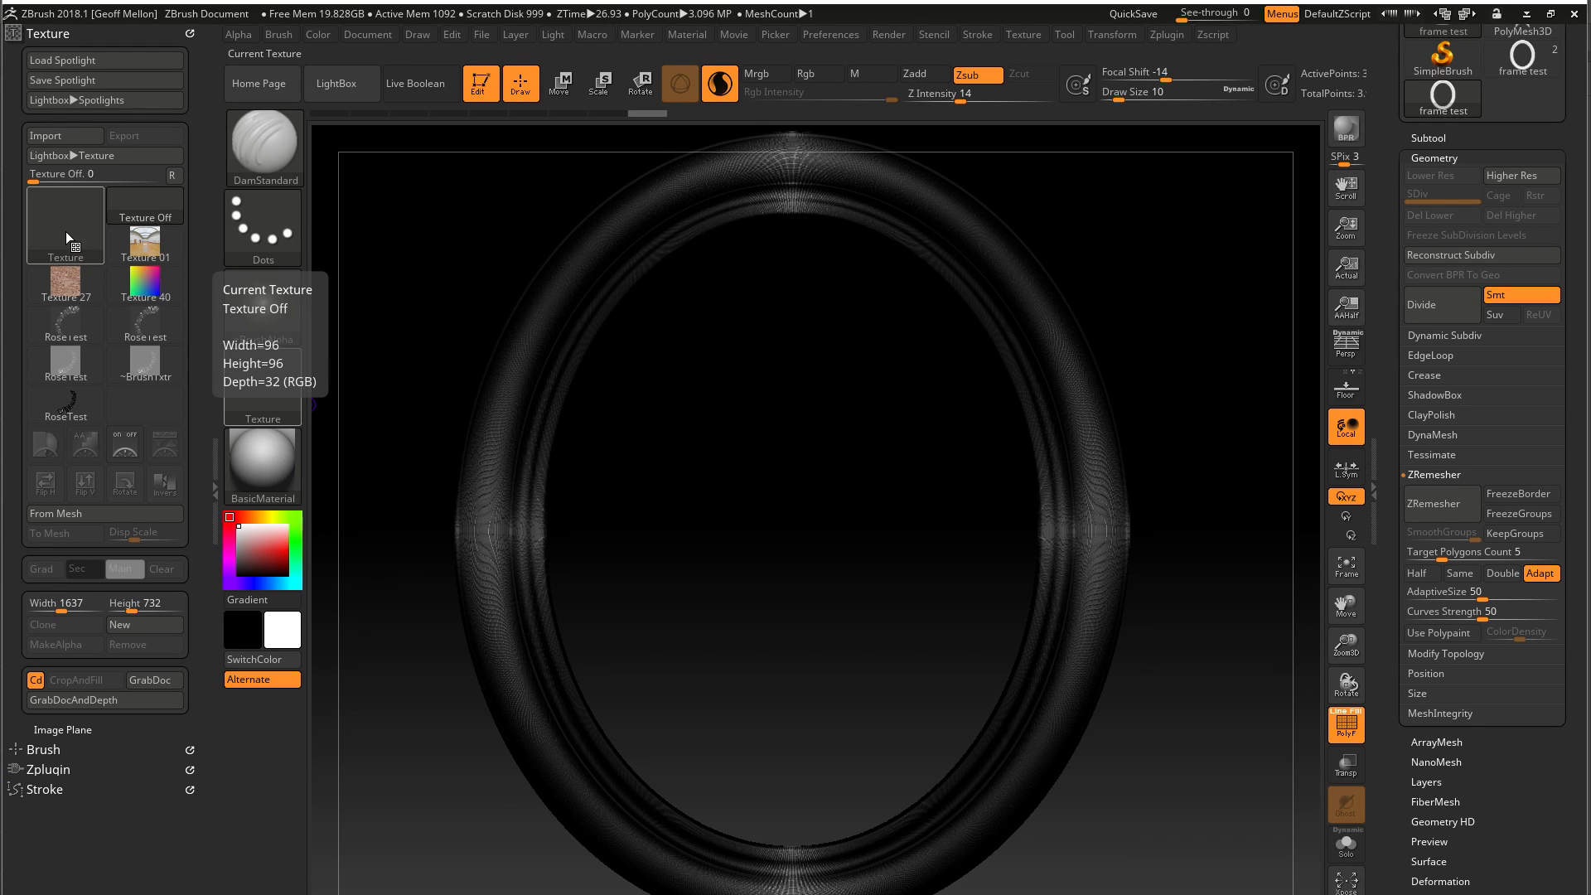
key("shift+f")
mouse_move(838, 294)
left_mouse_down()
mouse_move(831, 480)
mouse_move(828, 266)
mouse_move(824, 465)
mouse_move(828, 408)
left_mouse_up()
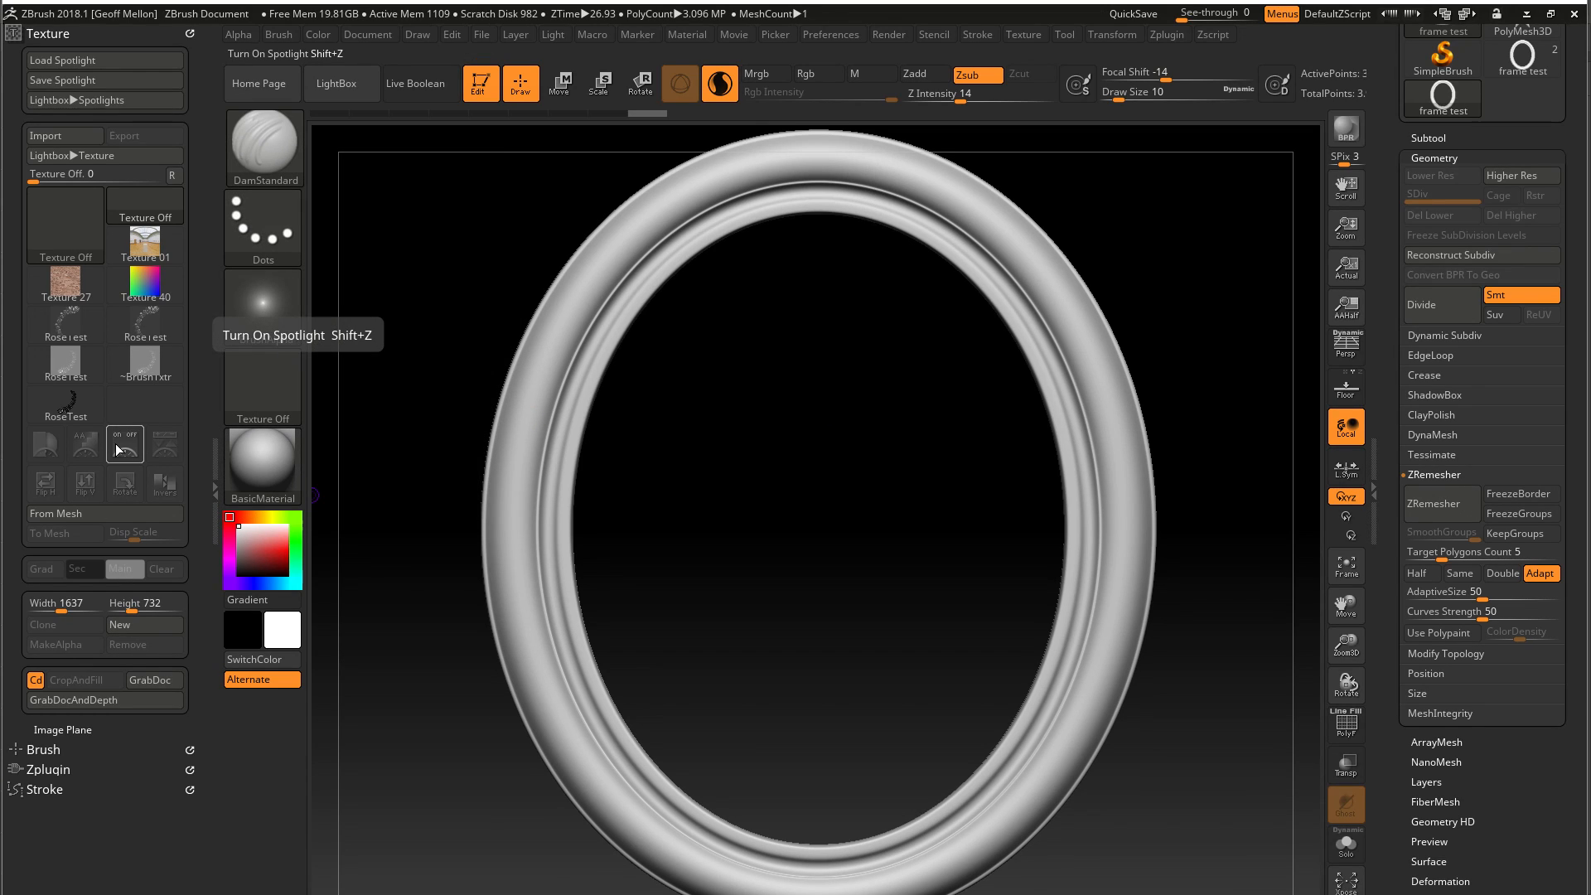
left_click_drag(885, 437, 830, 404, "alt")
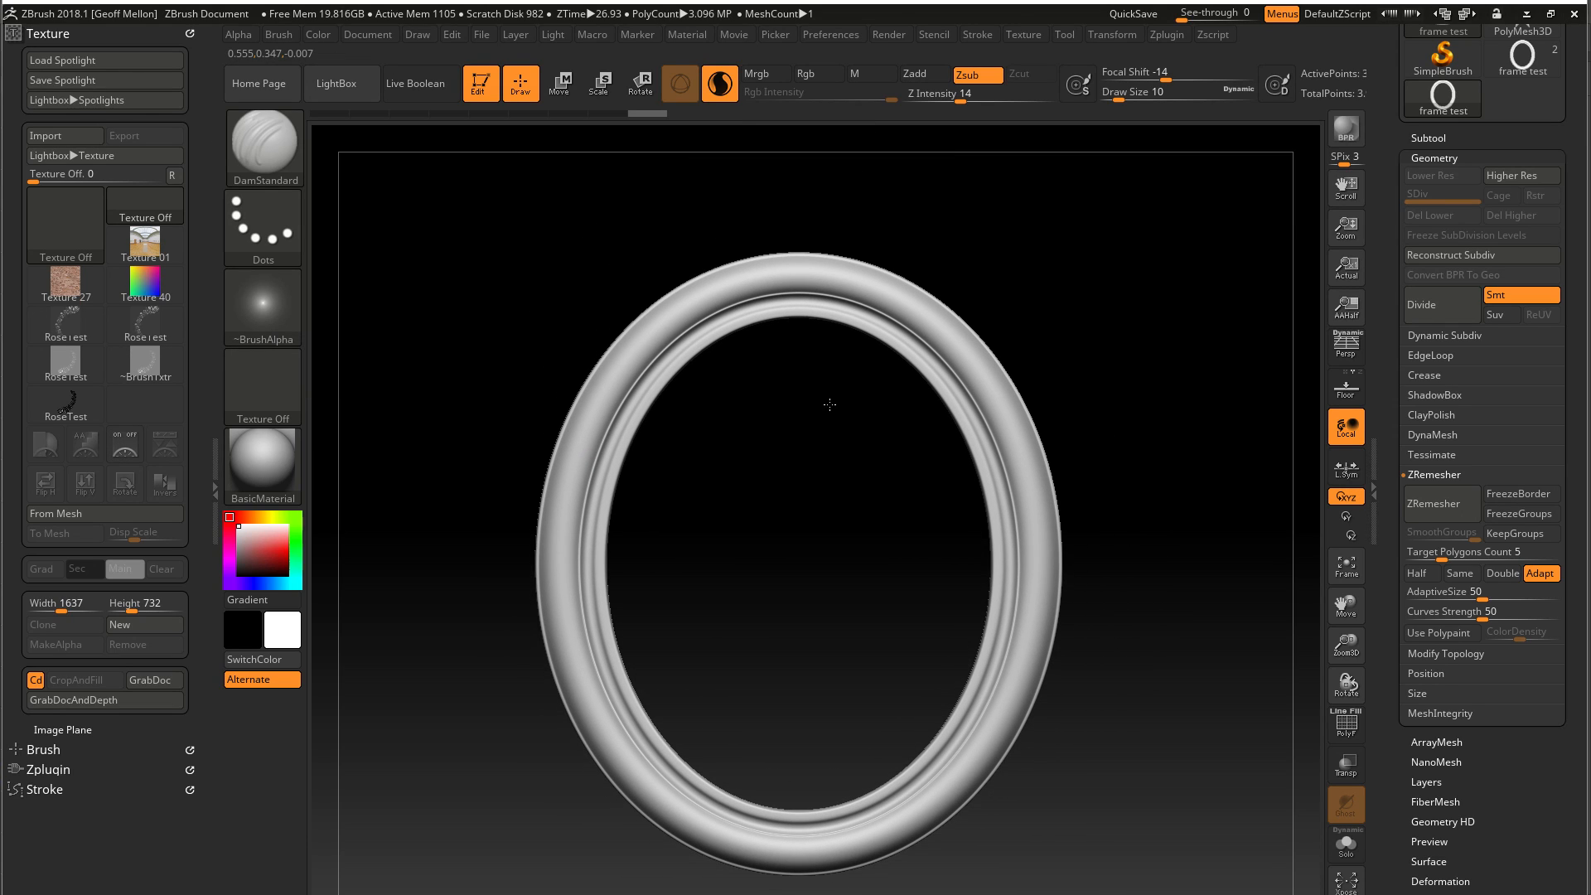
Import Rosetop.jpg as a texture
left_click(1021, 36)
left_click(1021, 36)
left_click(1097, 34)
left_click(64, 136)
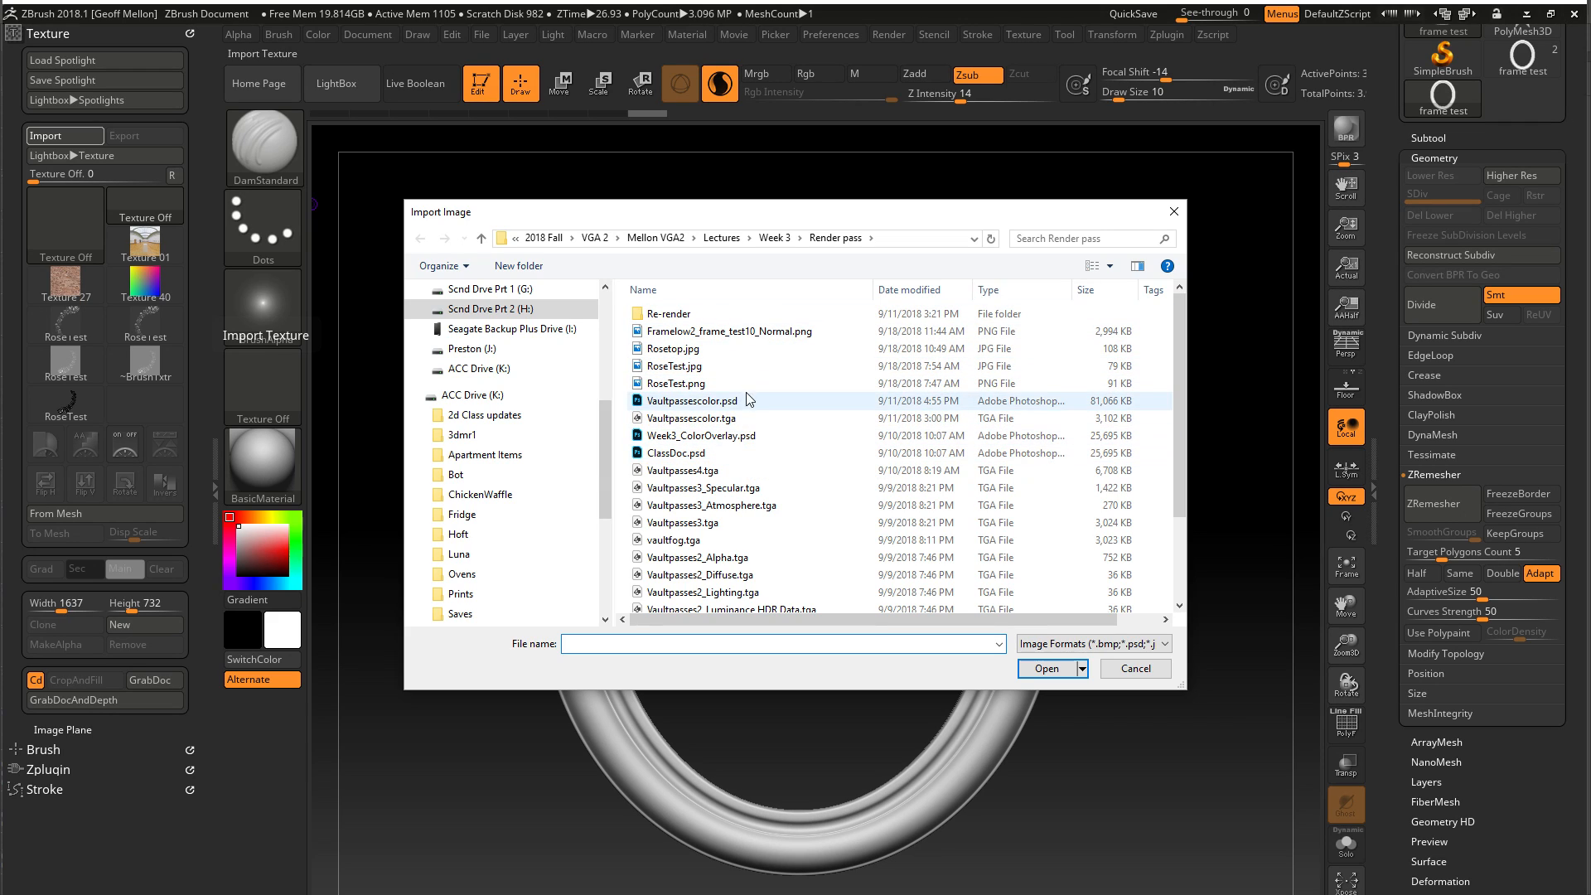
left_click(748, 349)
left_click(1047, 669)
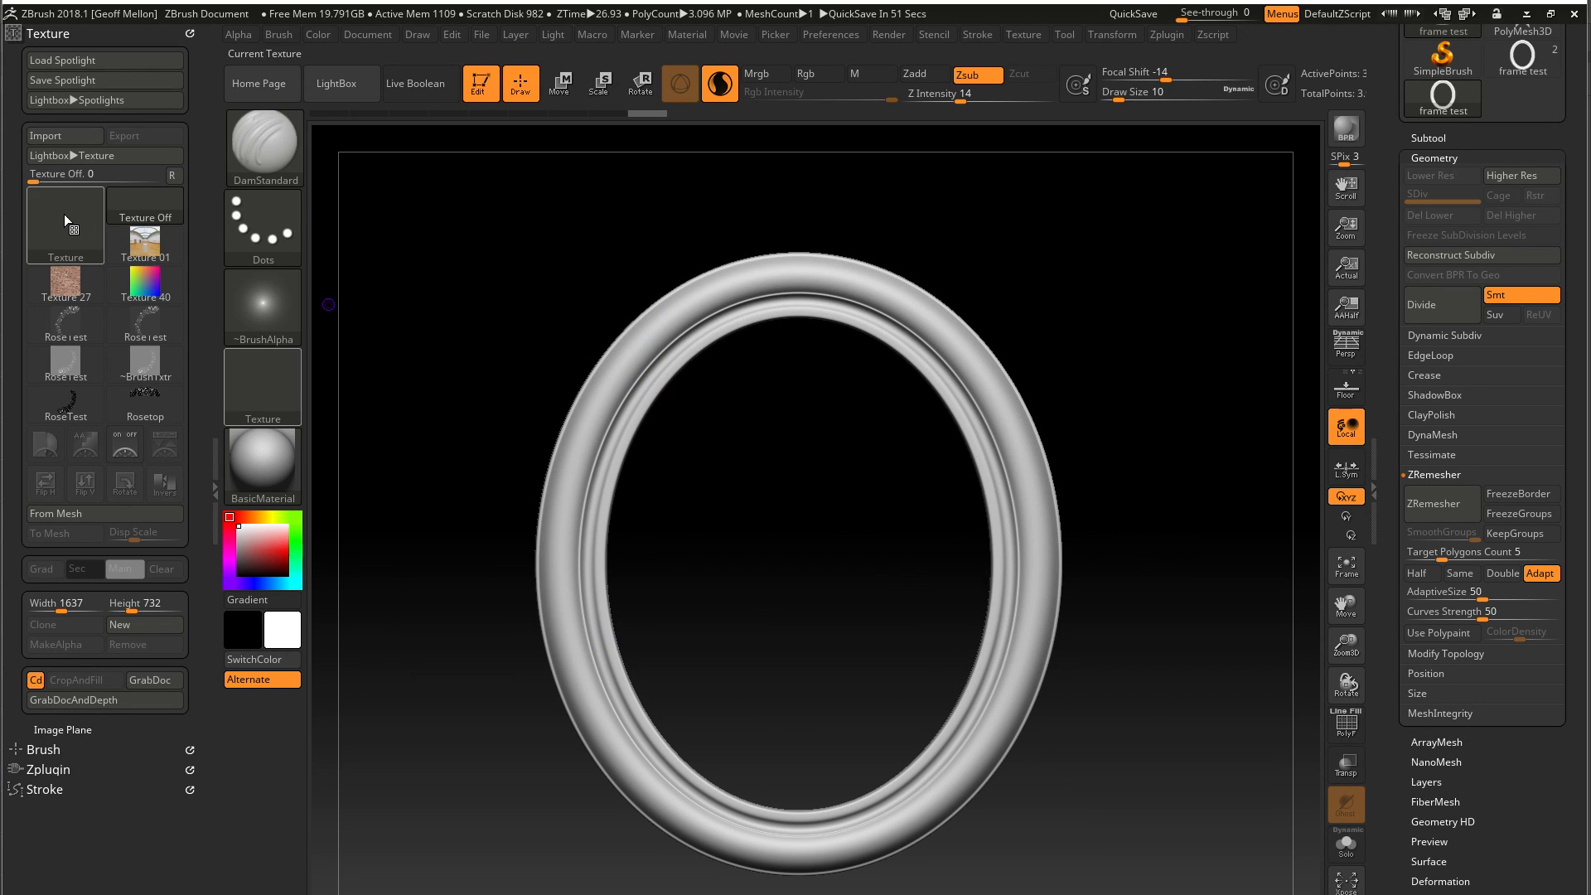
Add the Rosetop texture to Spotlight and close LightBox
left_click(141, 410)
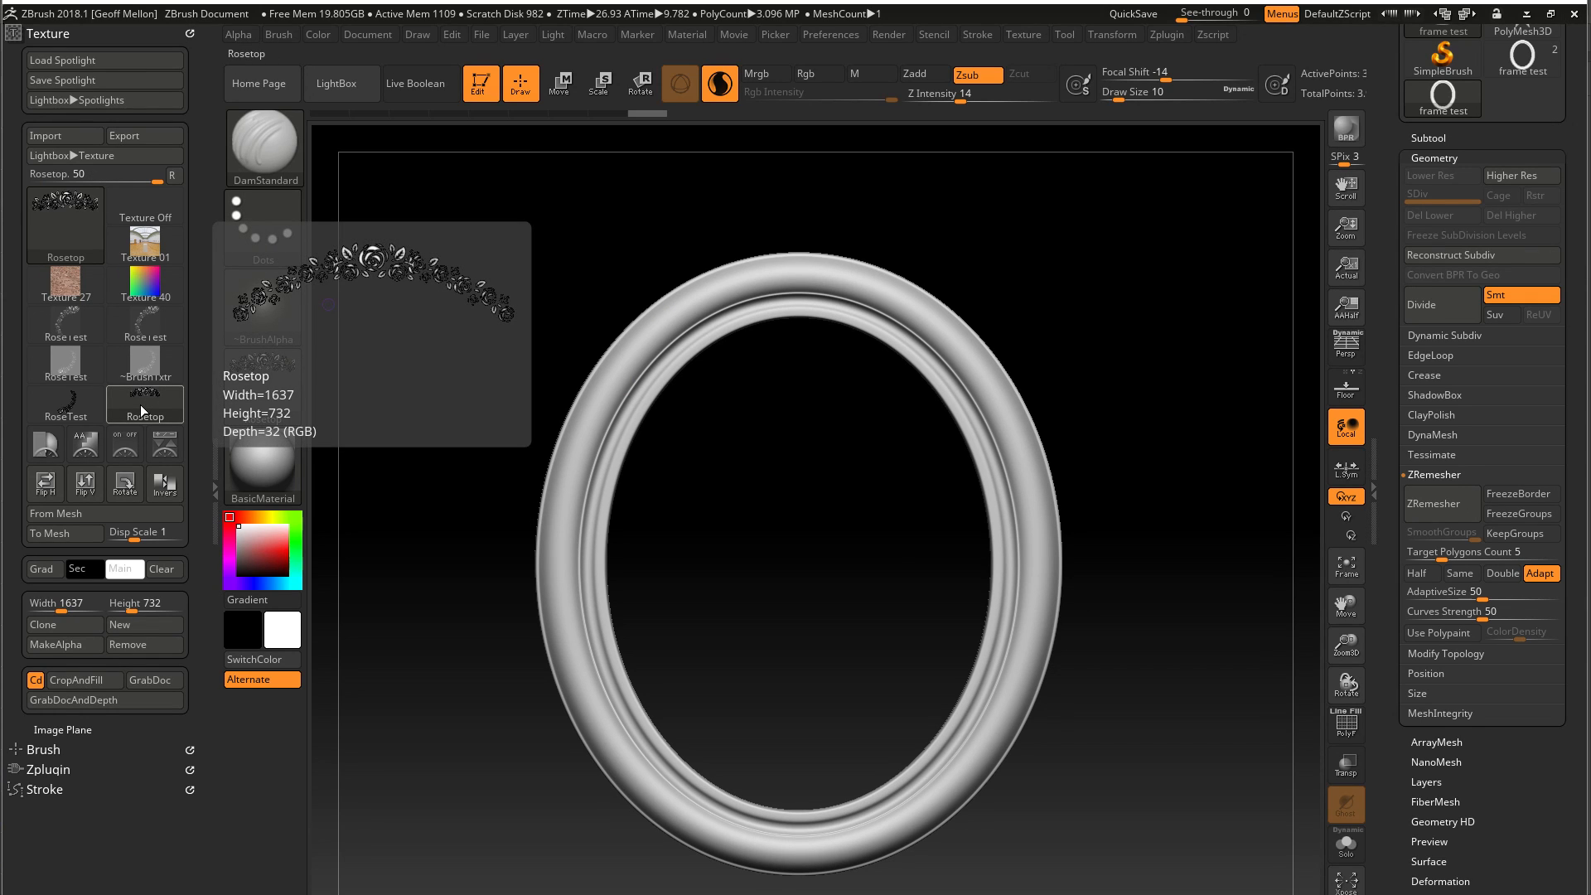
left_click(125, 444)
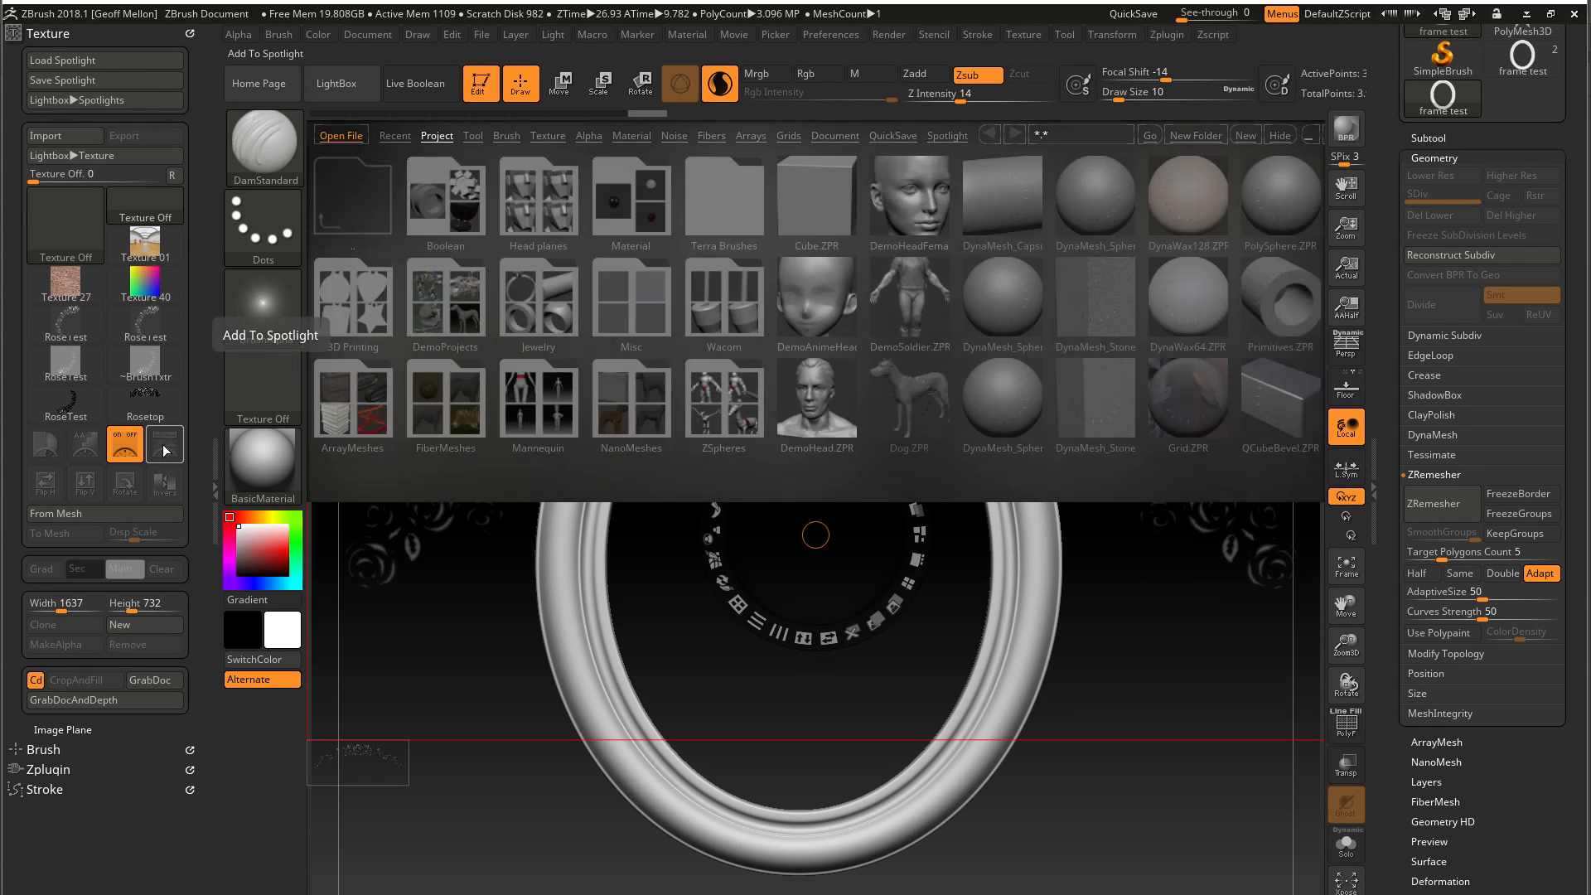
left_click(337, 83)
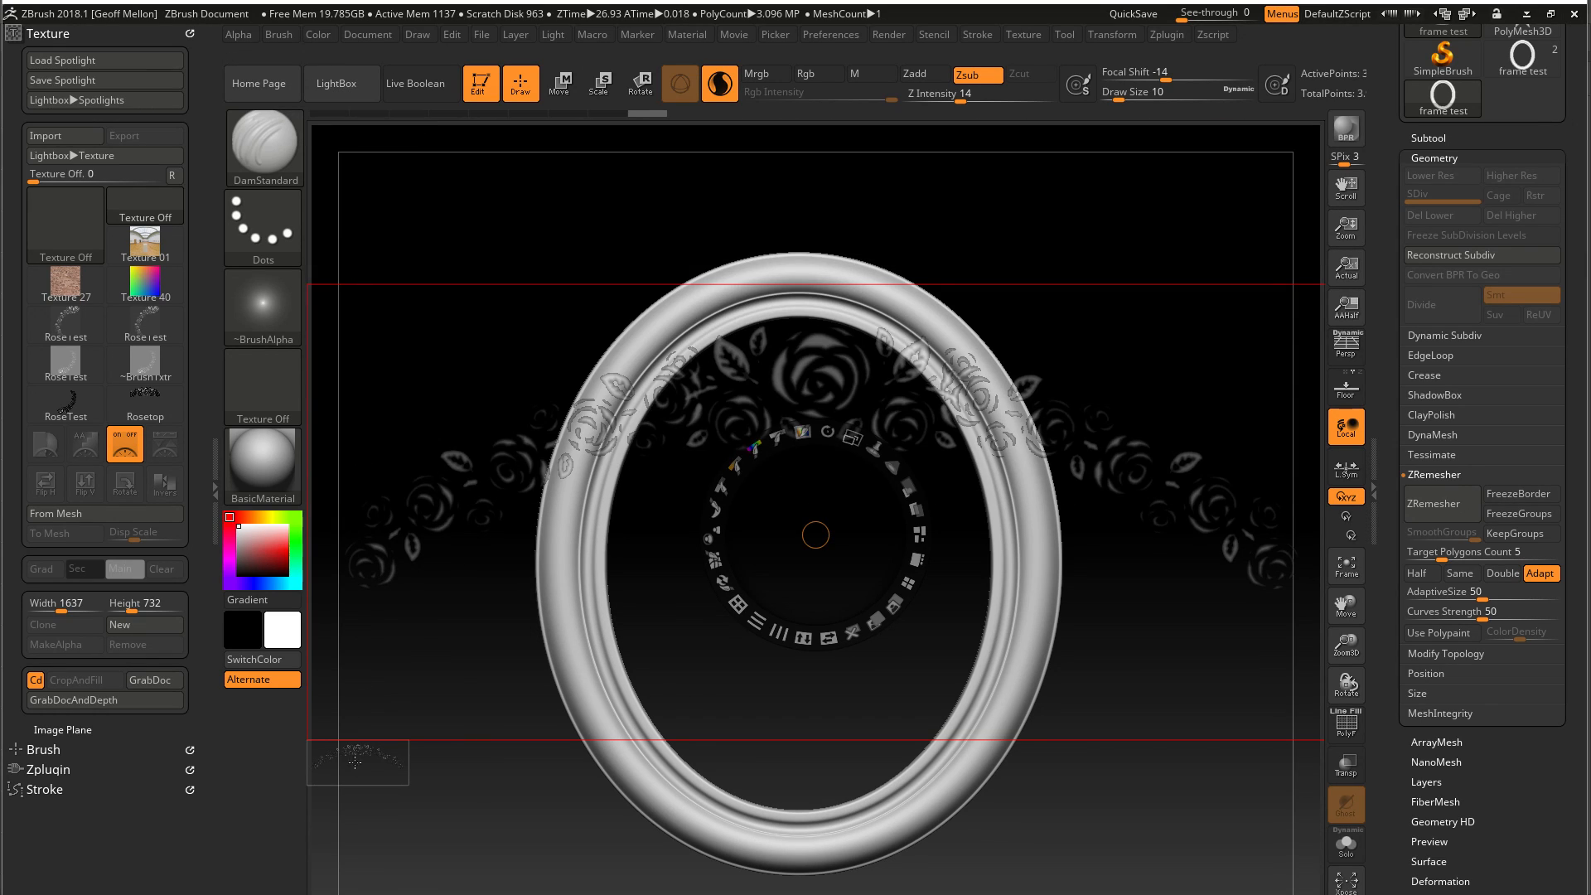
Move the rose image up over the top of the oval frame and adjust its opacity in Spotlight
left_click(362, 782)
left_click(401, 879)
left_click_drag(449, 575, 422, 438)
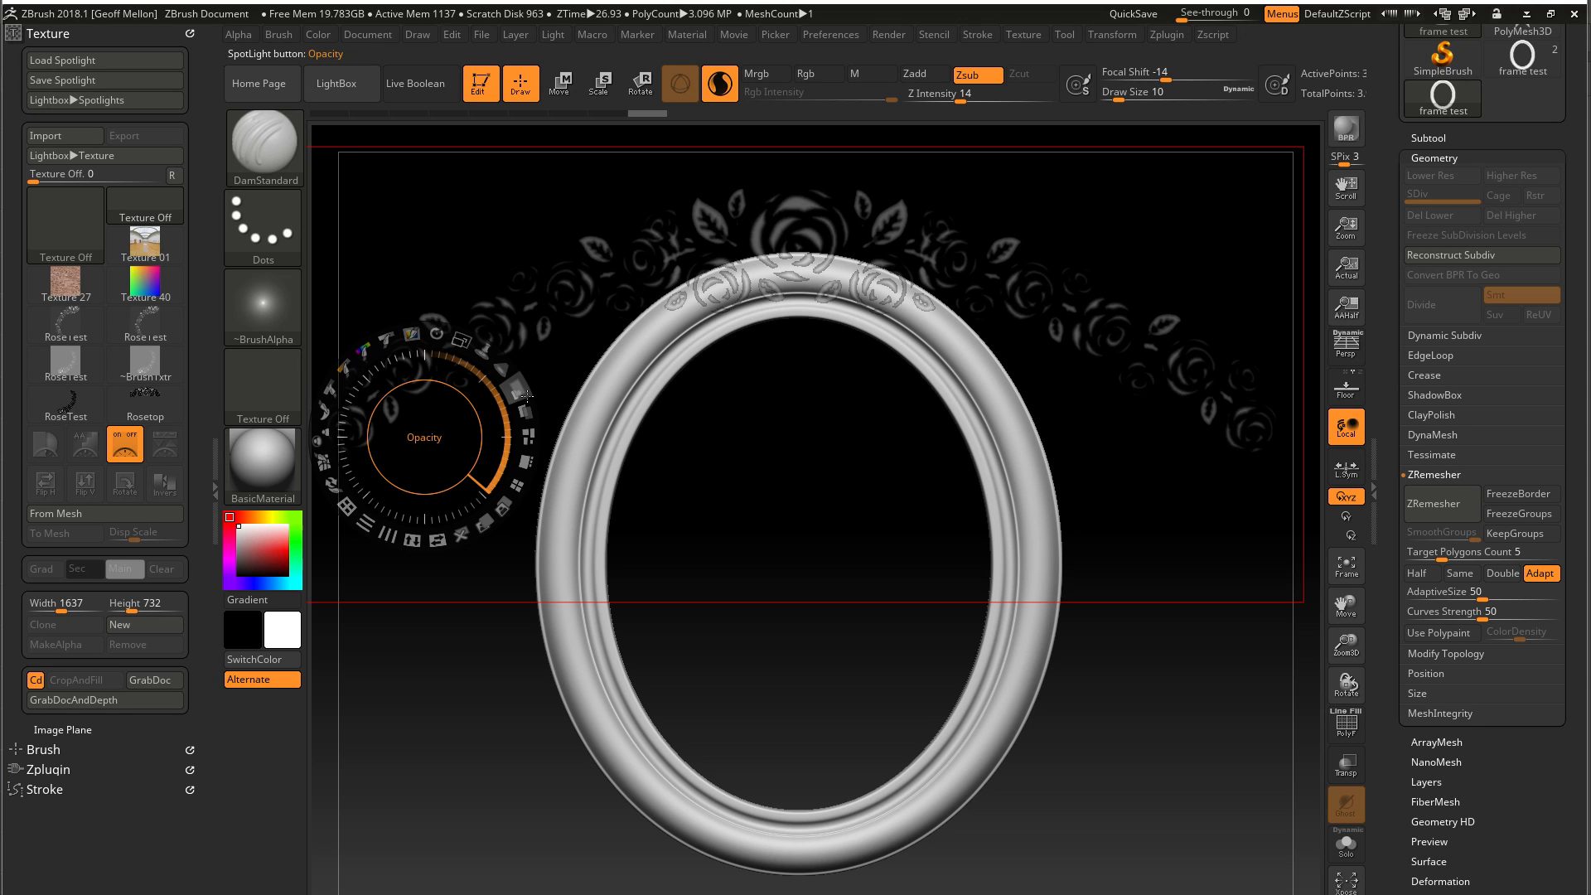
mouse_move(516, 393)
left_mouse_down()
mouse_move(497, 369)
mouse_move(563, 427)
mouse_move(620, 447)
mouse_move(502, 369)
mouse_move(517, 390)
left_mouse_up()
left_click_drag(461, 340, 374, 210)
Scale down the rose image and centre it so the middle rose sits on the frame's upper arc
left_click_drag(425, 435, 615, 246)
left_click_drag(652, 149, 672, 158)
left_click_drag(1075, 252, 1015, 247)
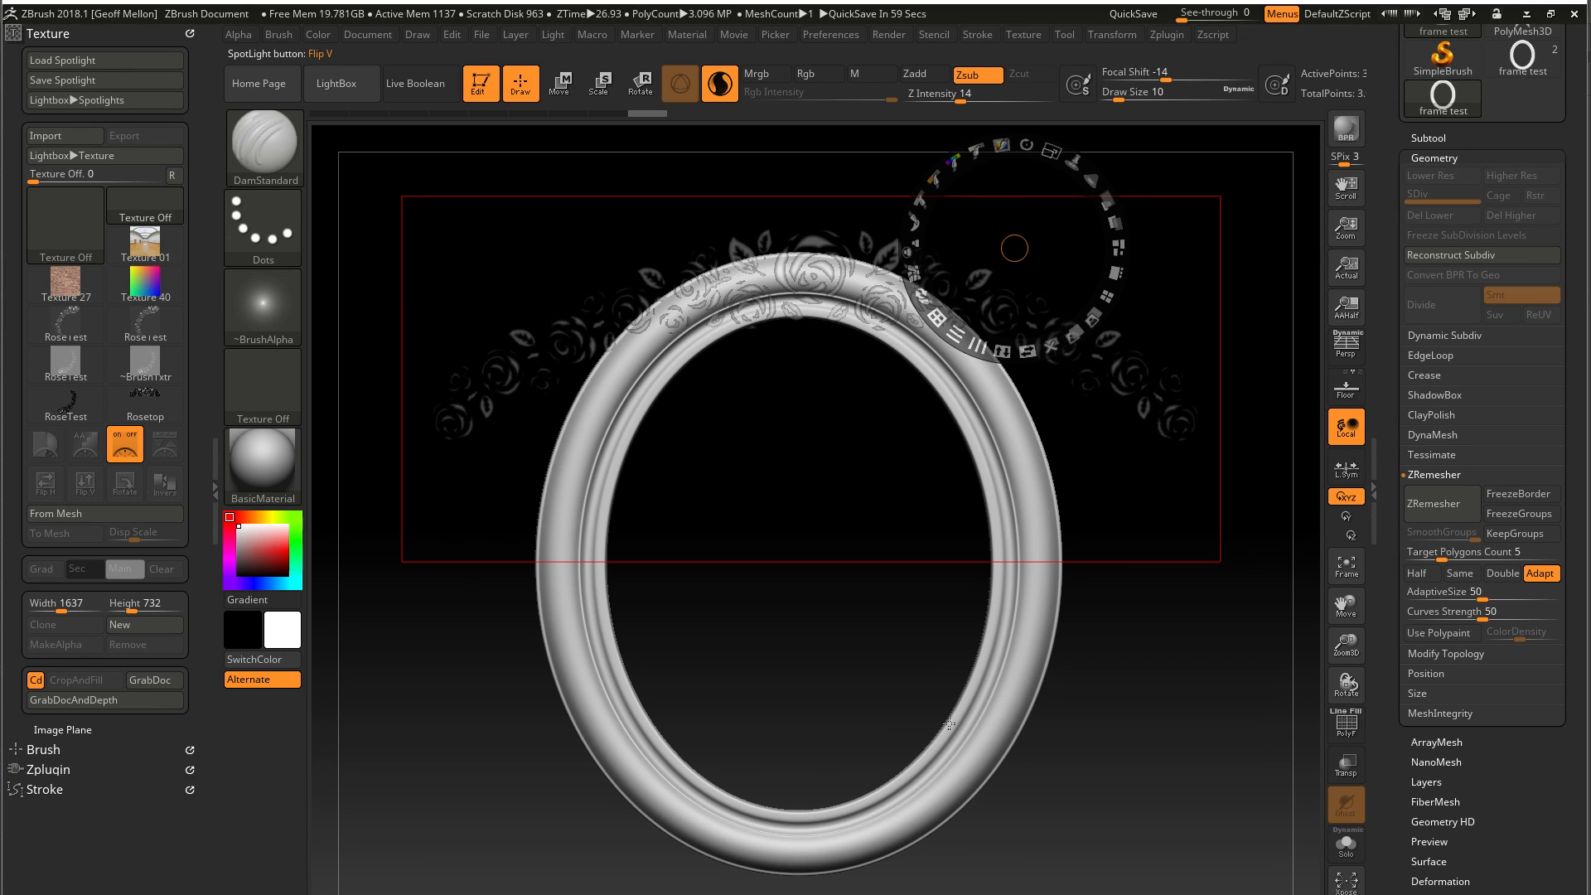
left_click_drag(1037, 147, 1012, 144)
left_click_drag(1019, 204, 962, 228)
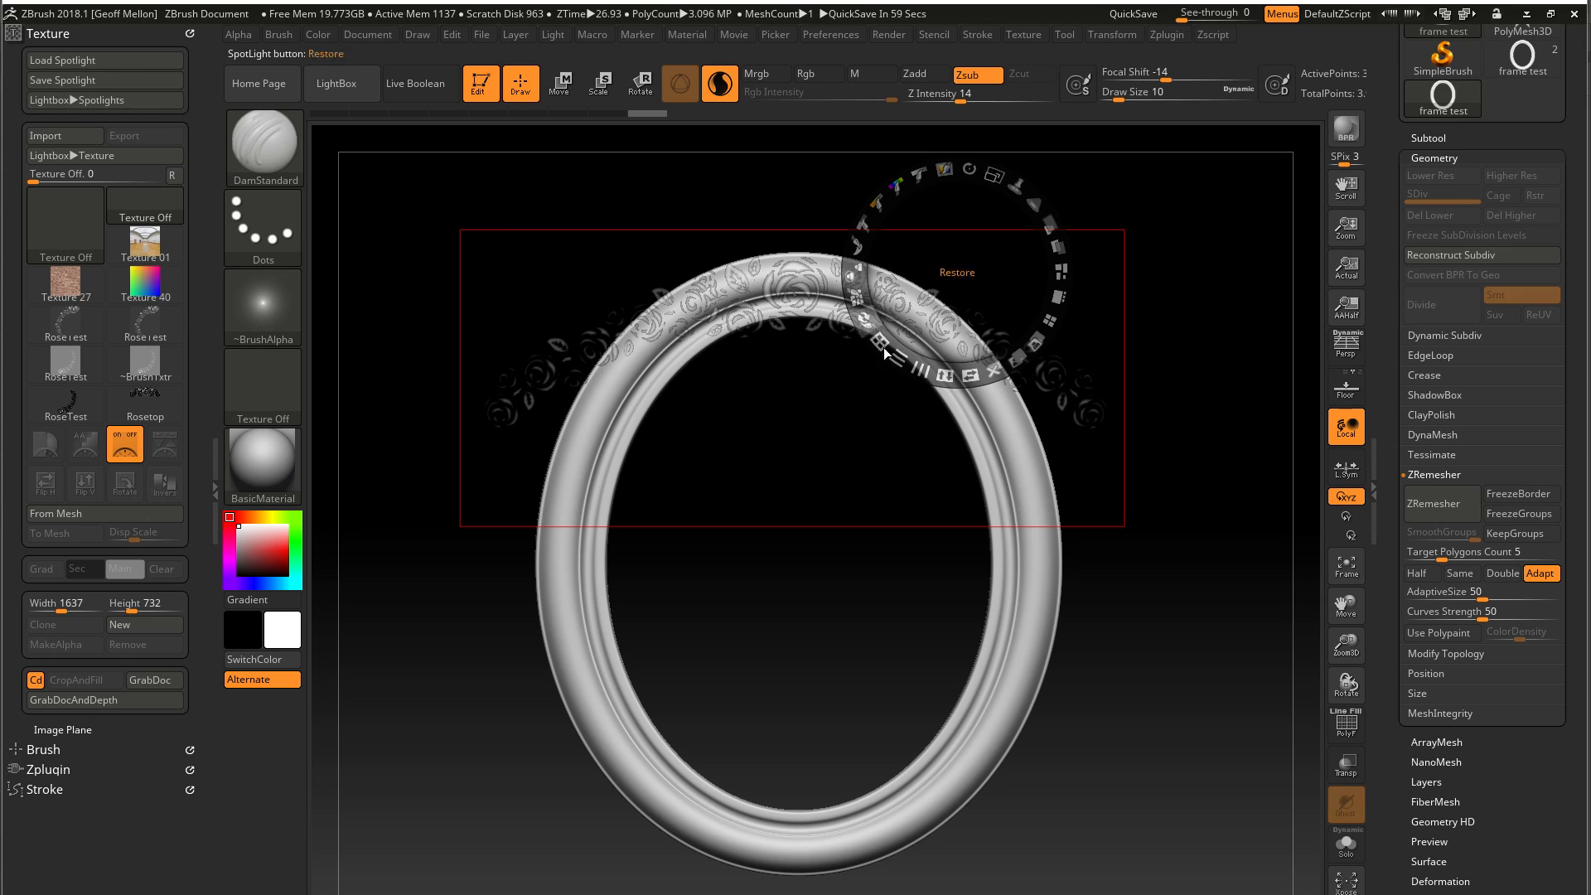
Hide the Spotlight dial while keeping the rose image displayed over the frame for sculpting
key("shift+z")
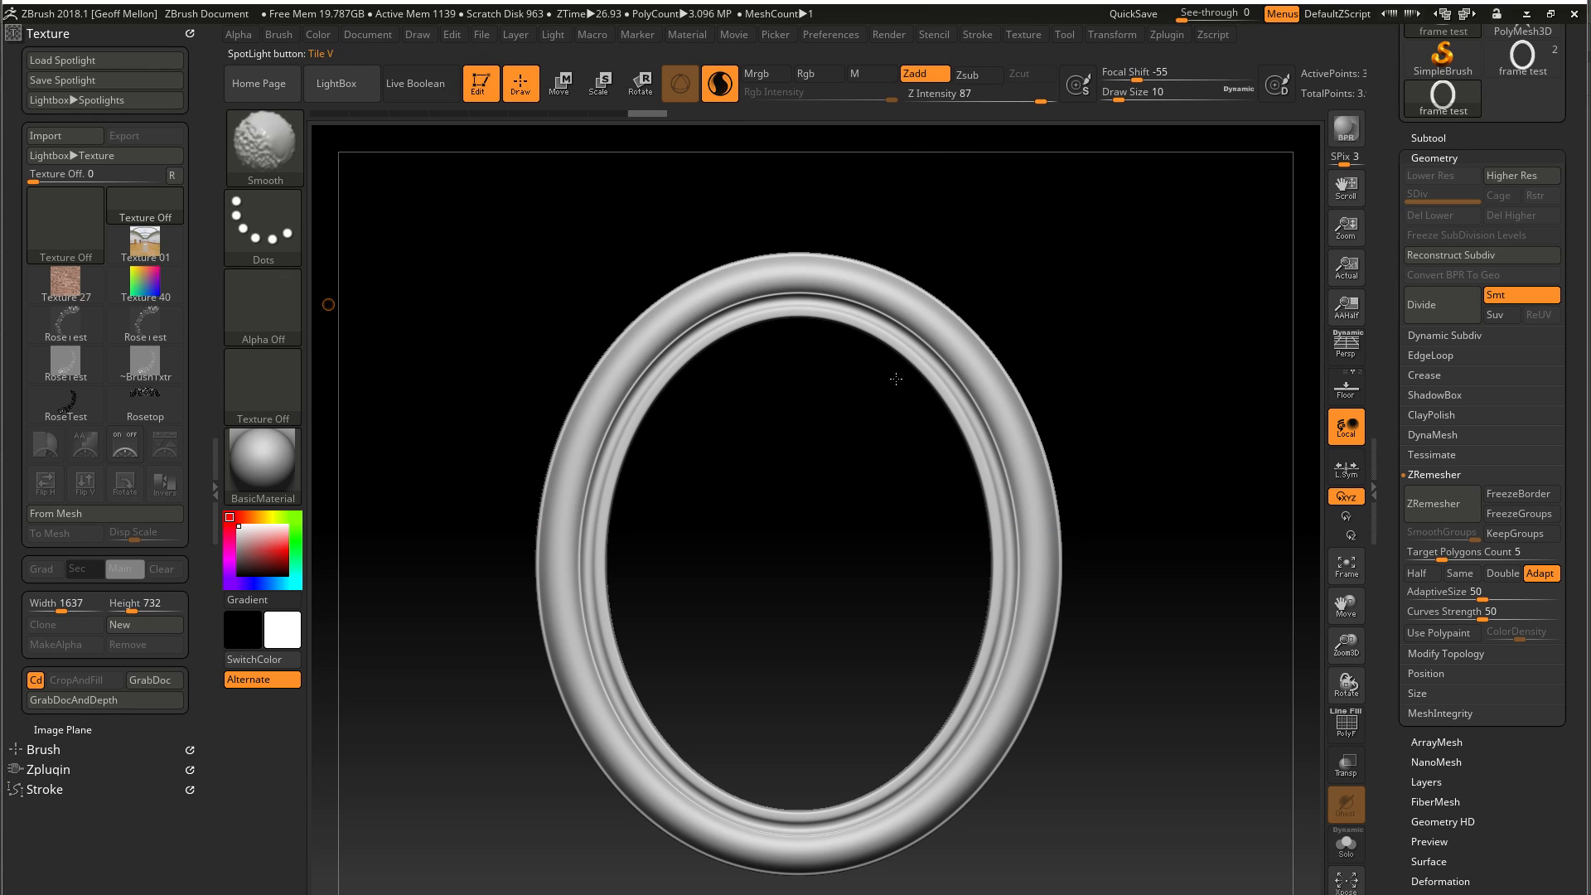
key("z")
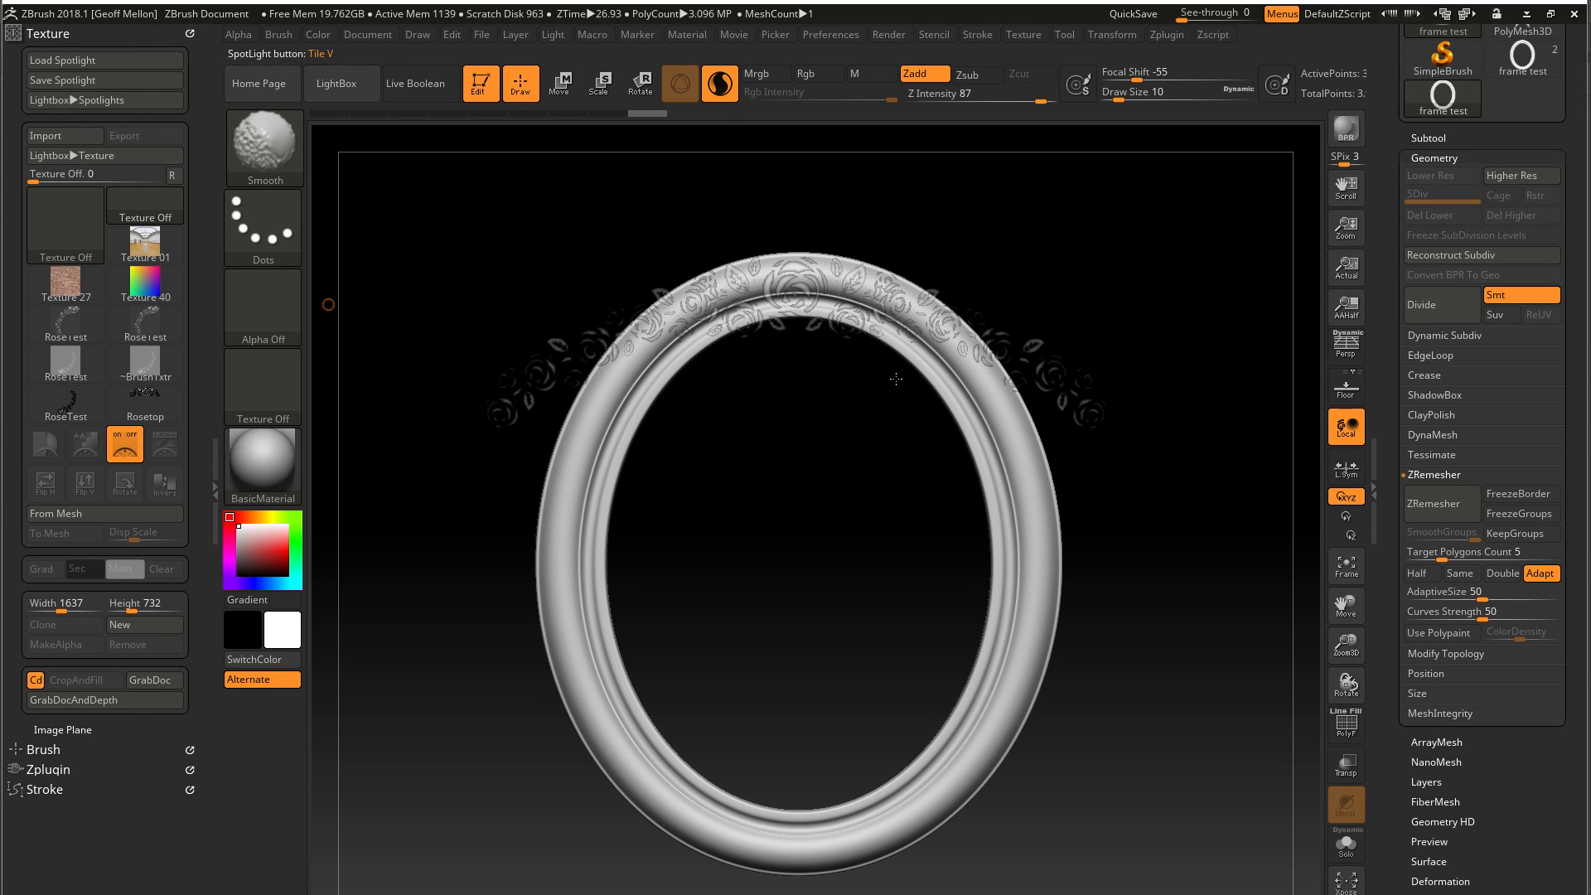
key("shift+z")
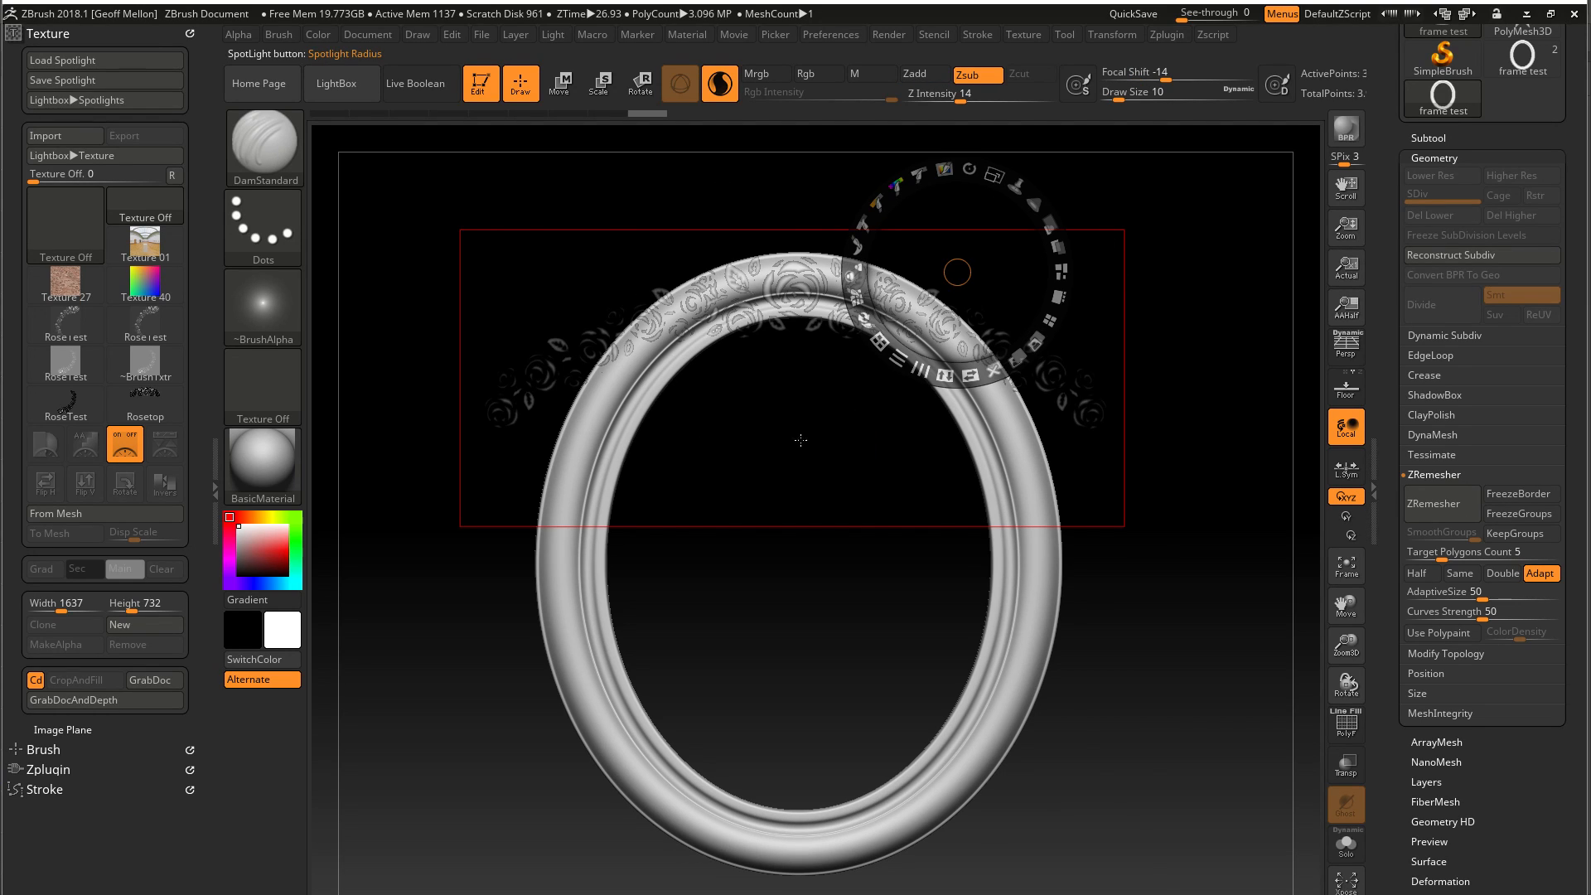
key("shift+z")
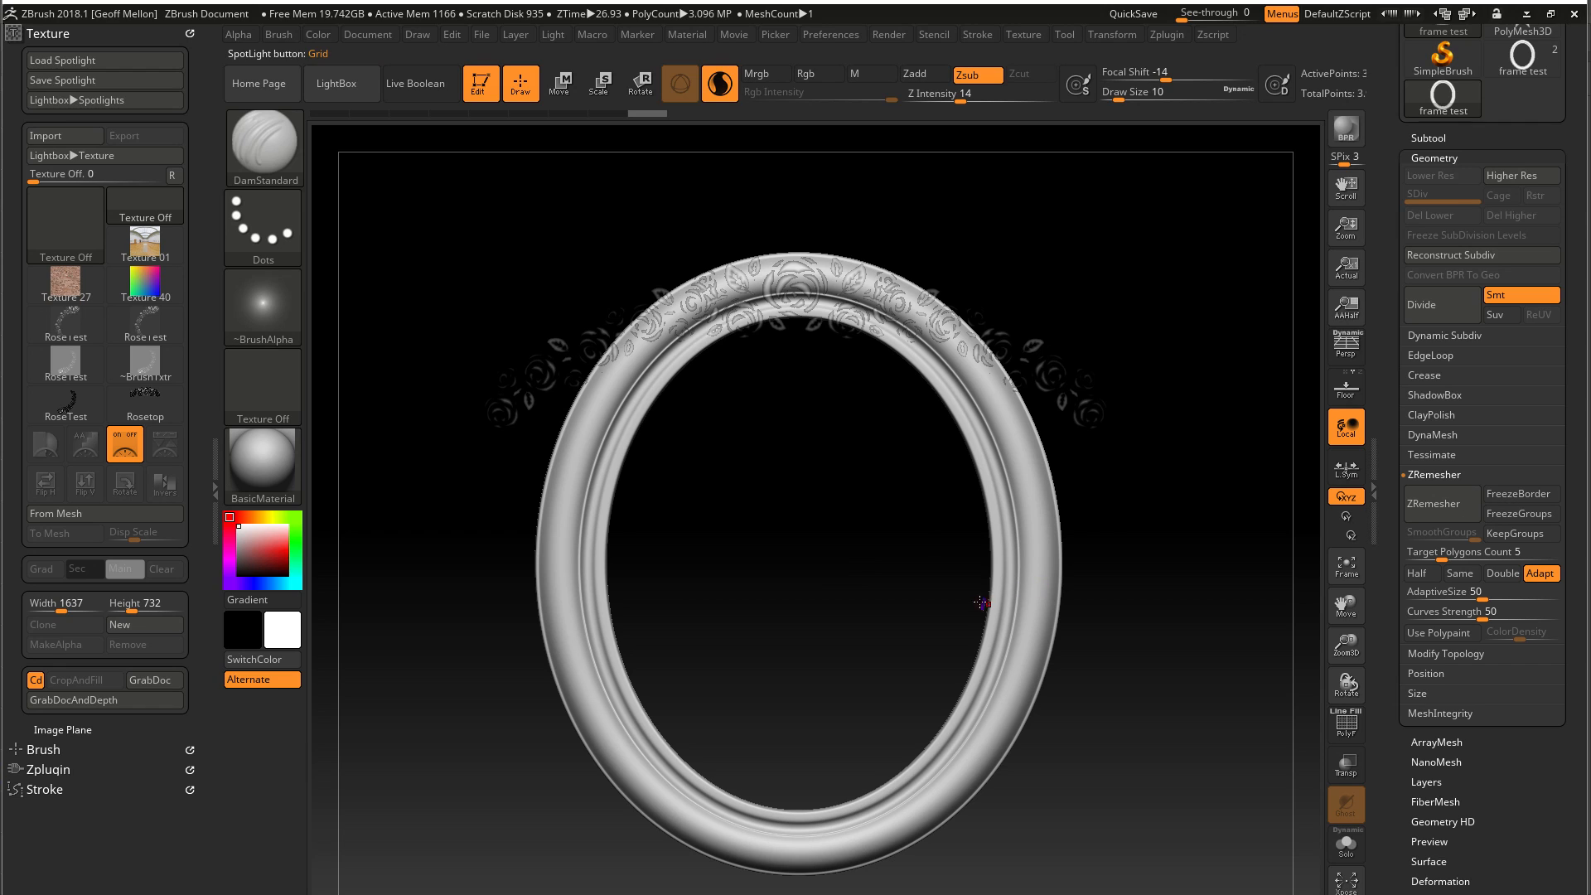
Enlarge the frame in the view and align its upper arc beneath the full rose image
mouse_move(1189, 570)
left_mouse_down()
mouse_move(1240, 579)
mouse_move(1146, 579)
mouse_move(1170, 572)
left_mouse_up()
left_click_drag(1164, 676, 1199, 707, "alt")
left_click_drag(837, 476, 864, 647)
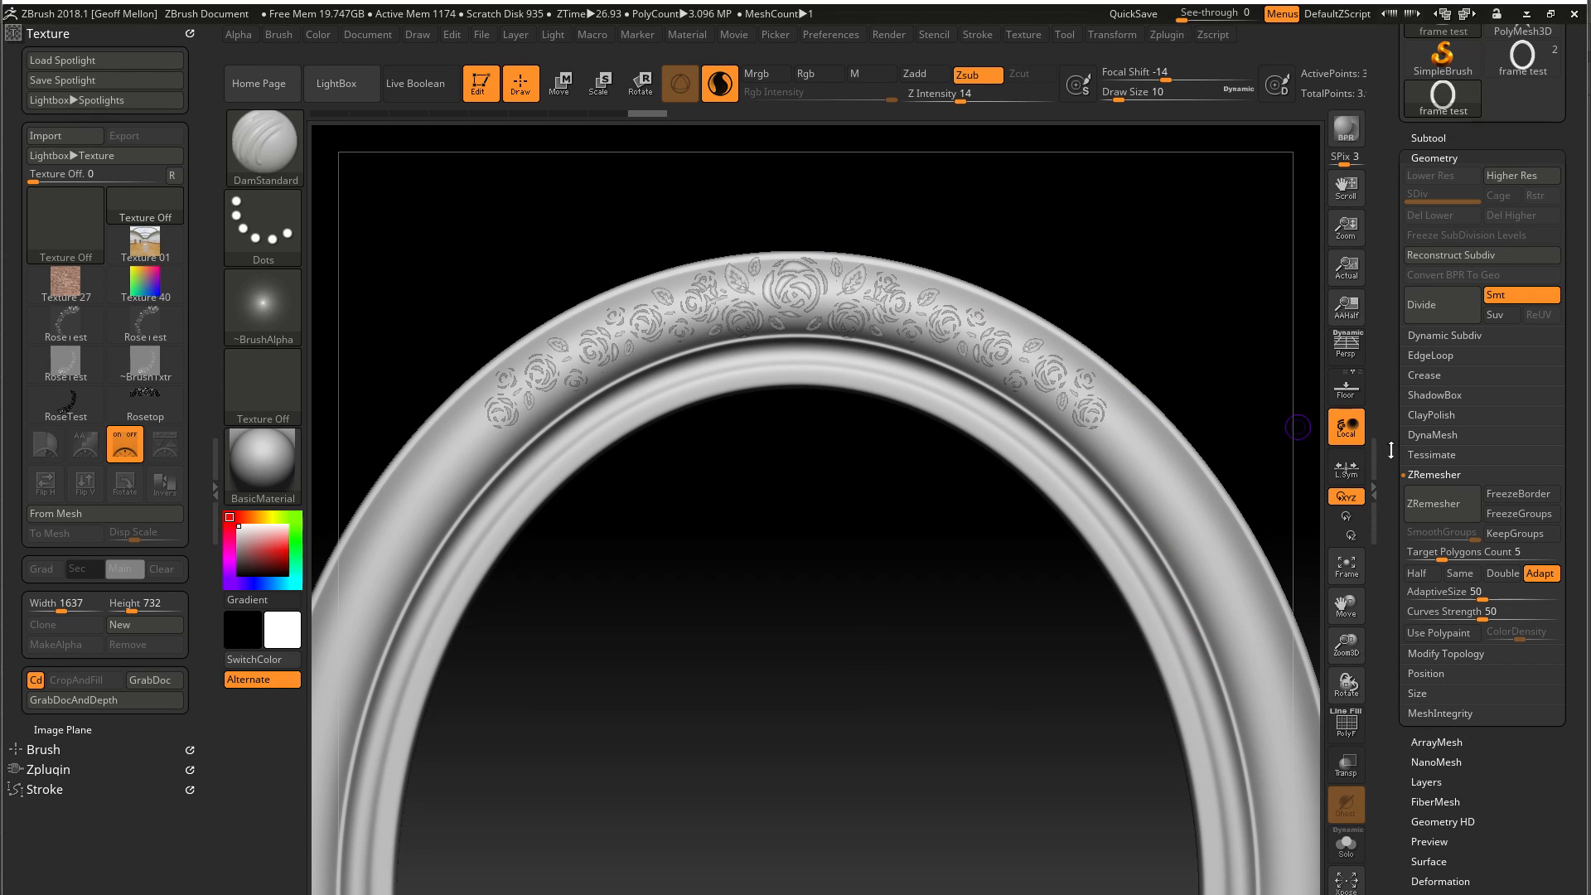
Turn off Sculptris Pro and set up the Standard brush with a draw size of 34 and a Z Intensity of 10
left_click(721, 84)
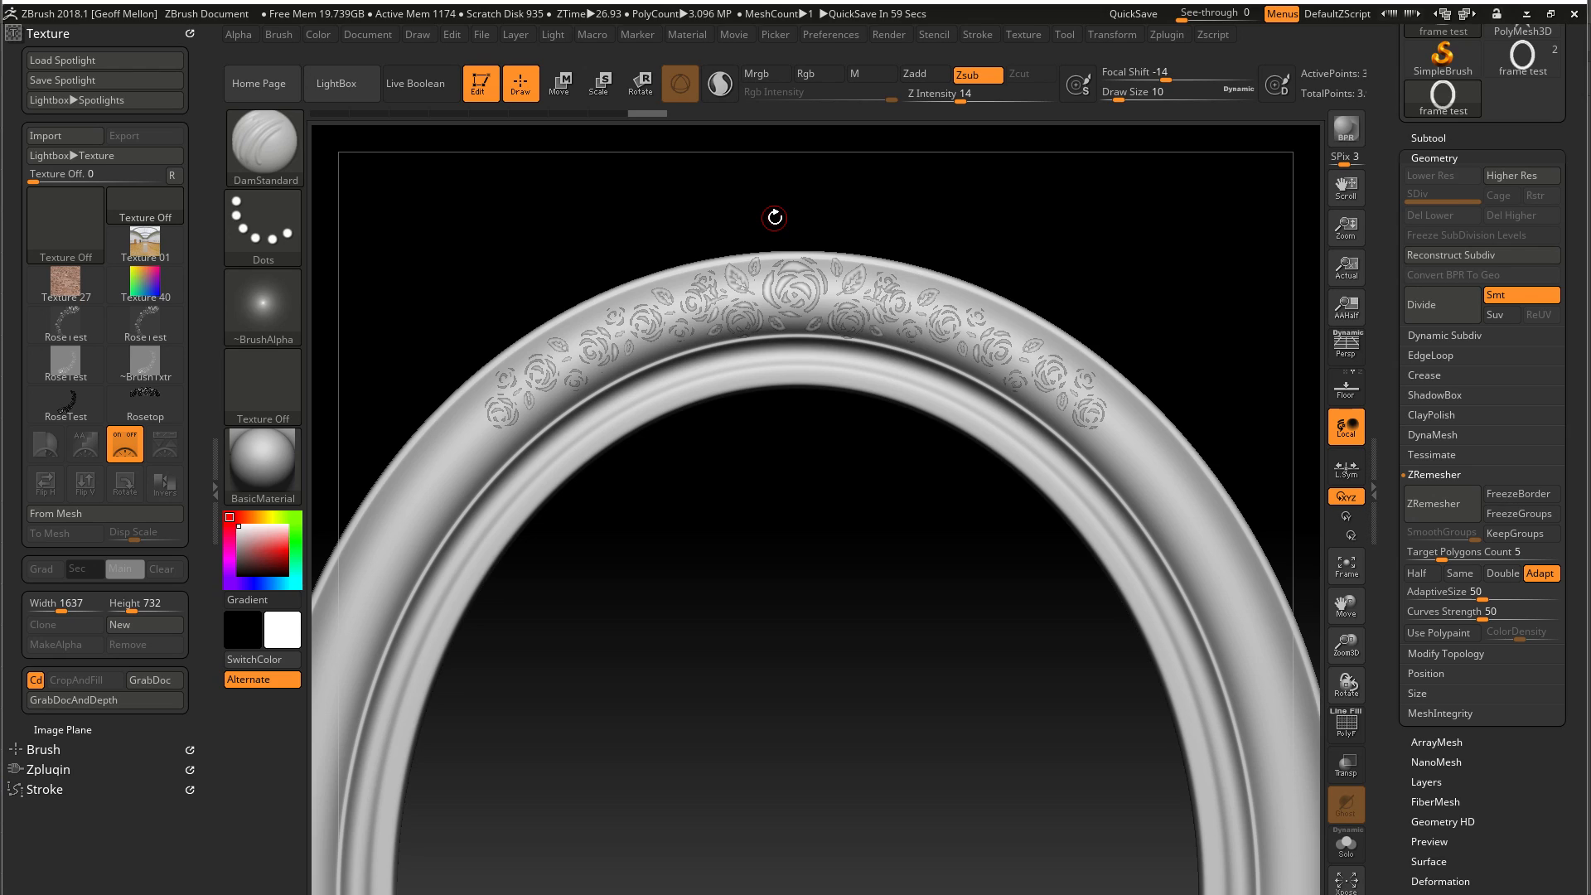
key("b")
key("s")
key("t")
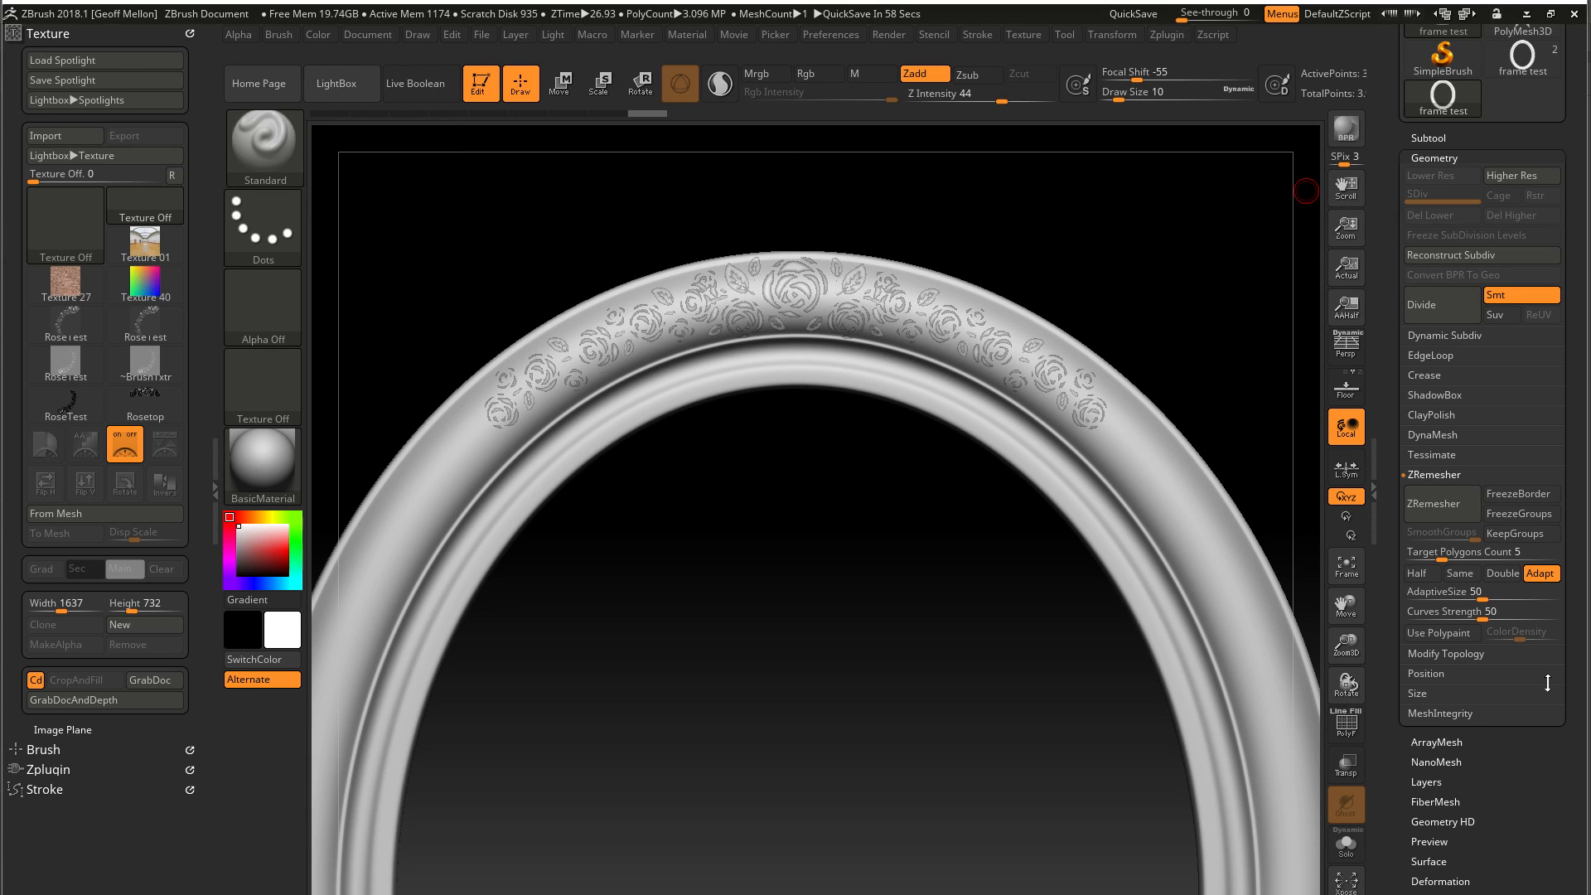
key("bracketright")
key("bracketright")
key("bracketright")
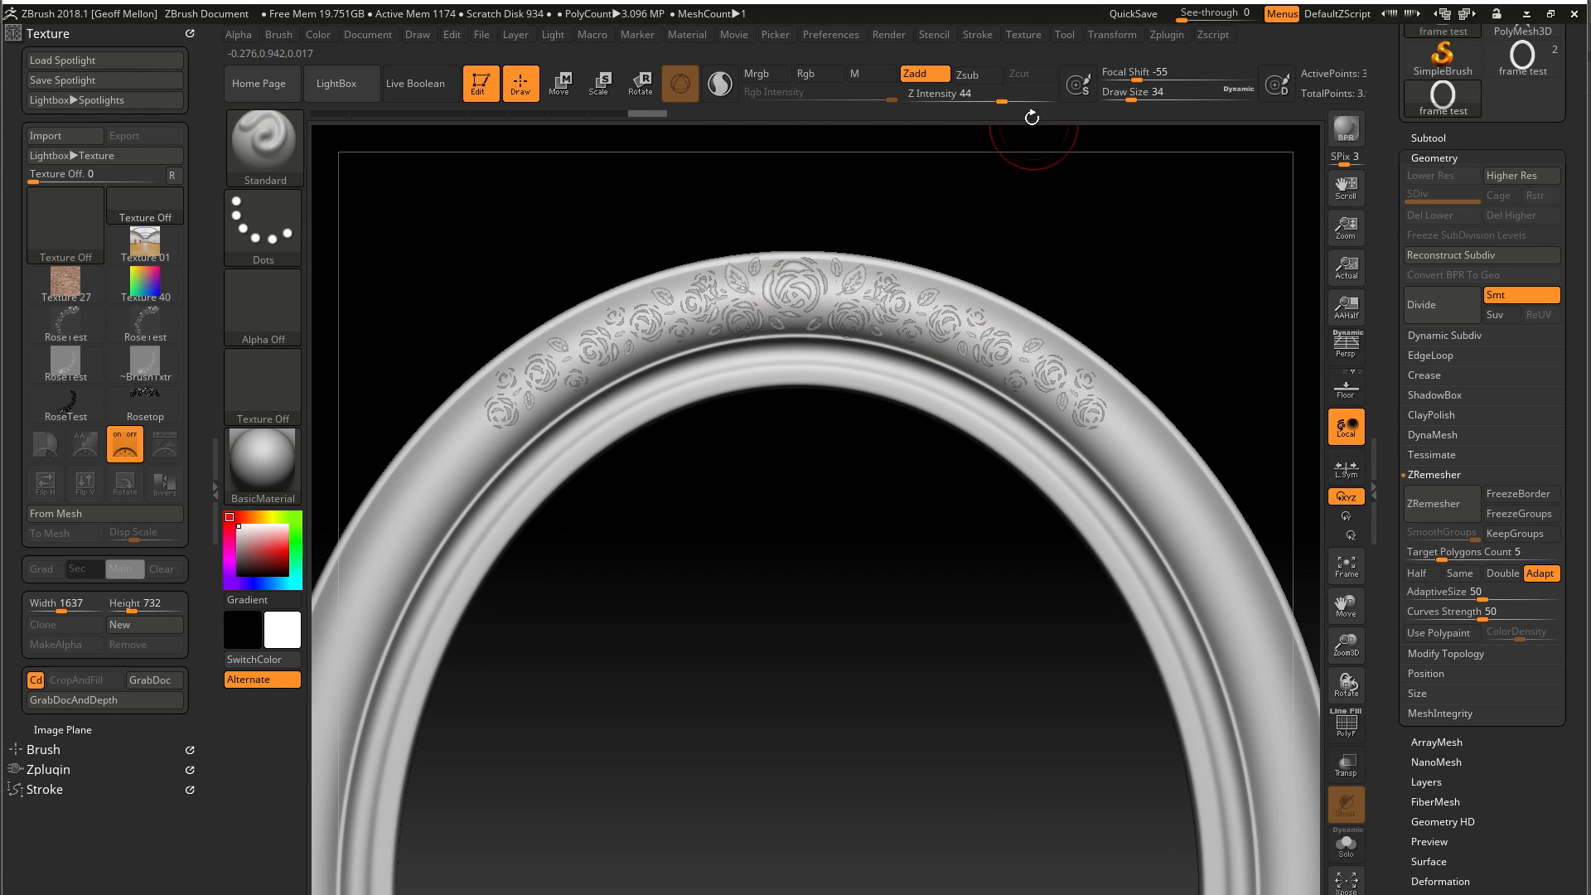
left_click_drag(1002, 101, 955, 101)
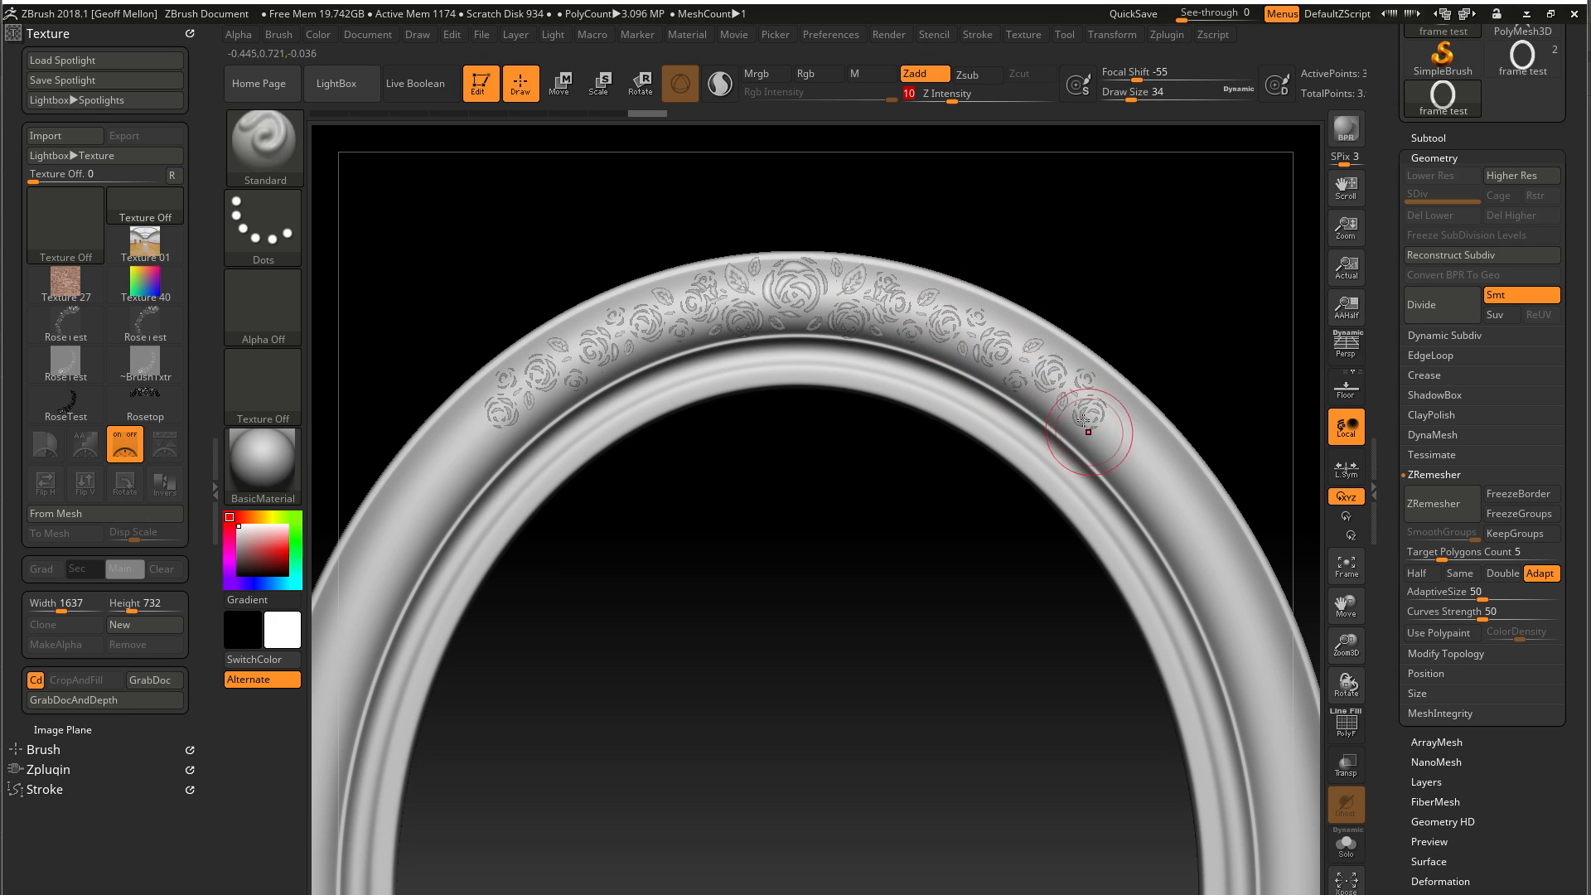
left_click_drag(1005, 351, 995, 345)
key("ctrl+z")
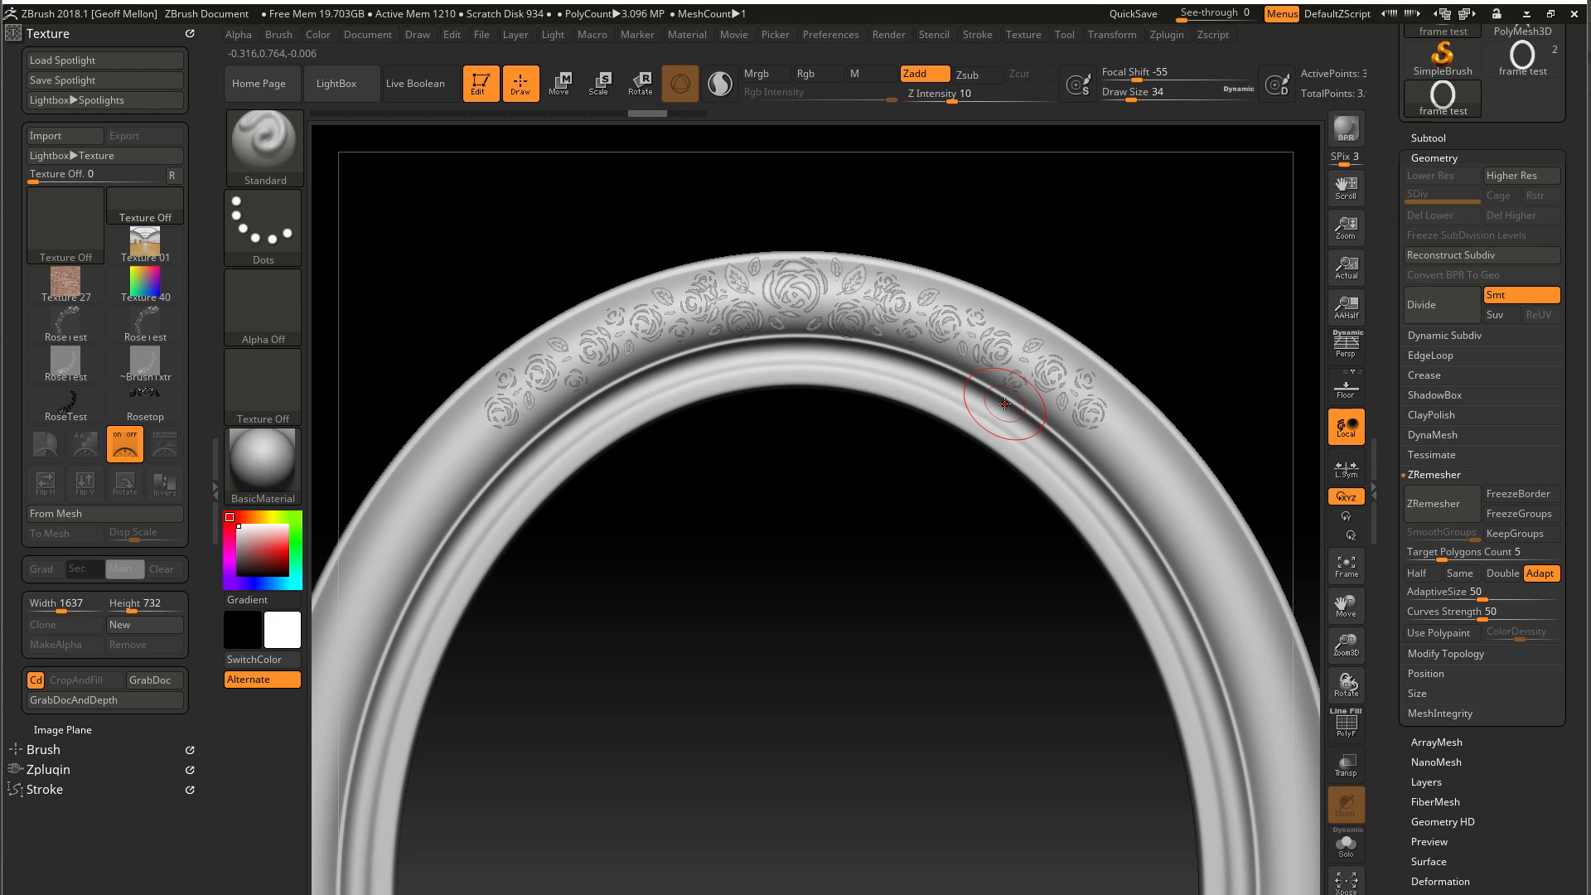
left_click(249, 240)
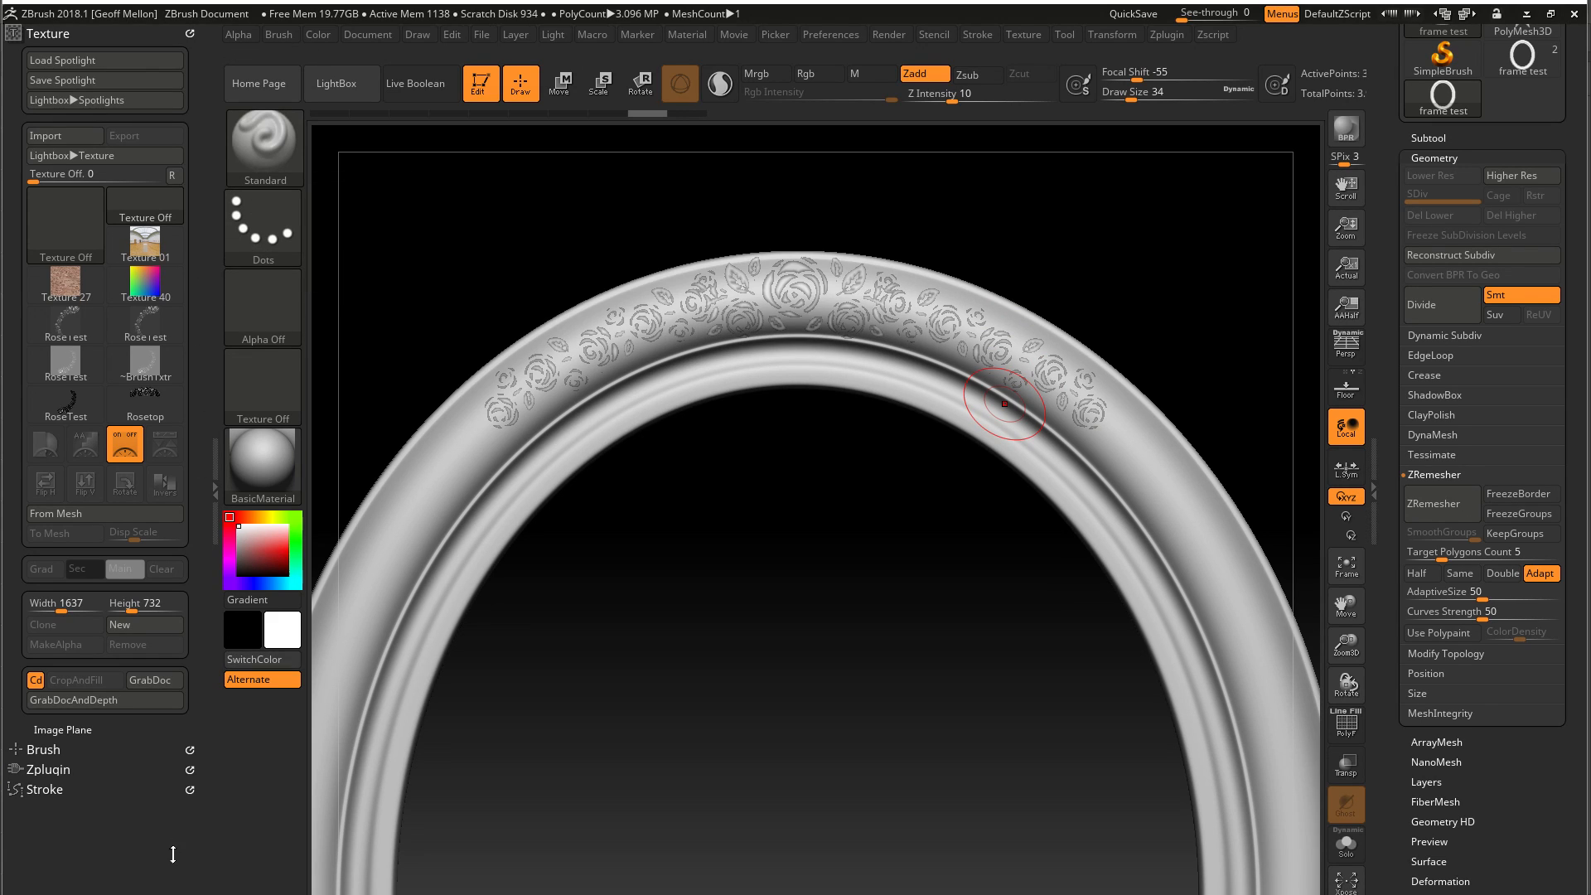
left_click(51, 67)
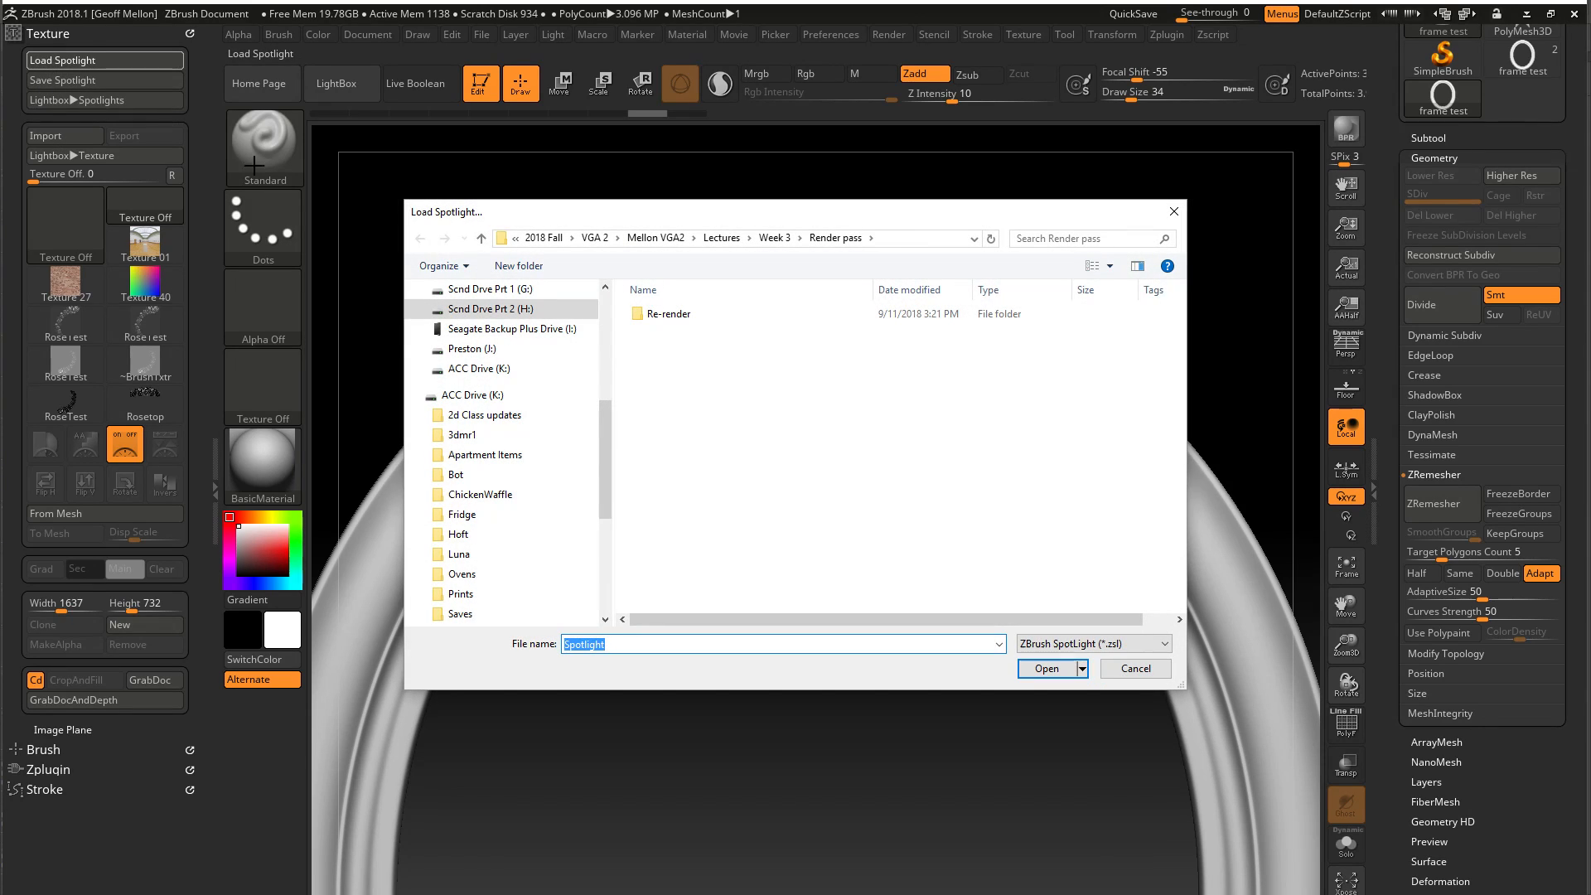
left_click(1108, 645)
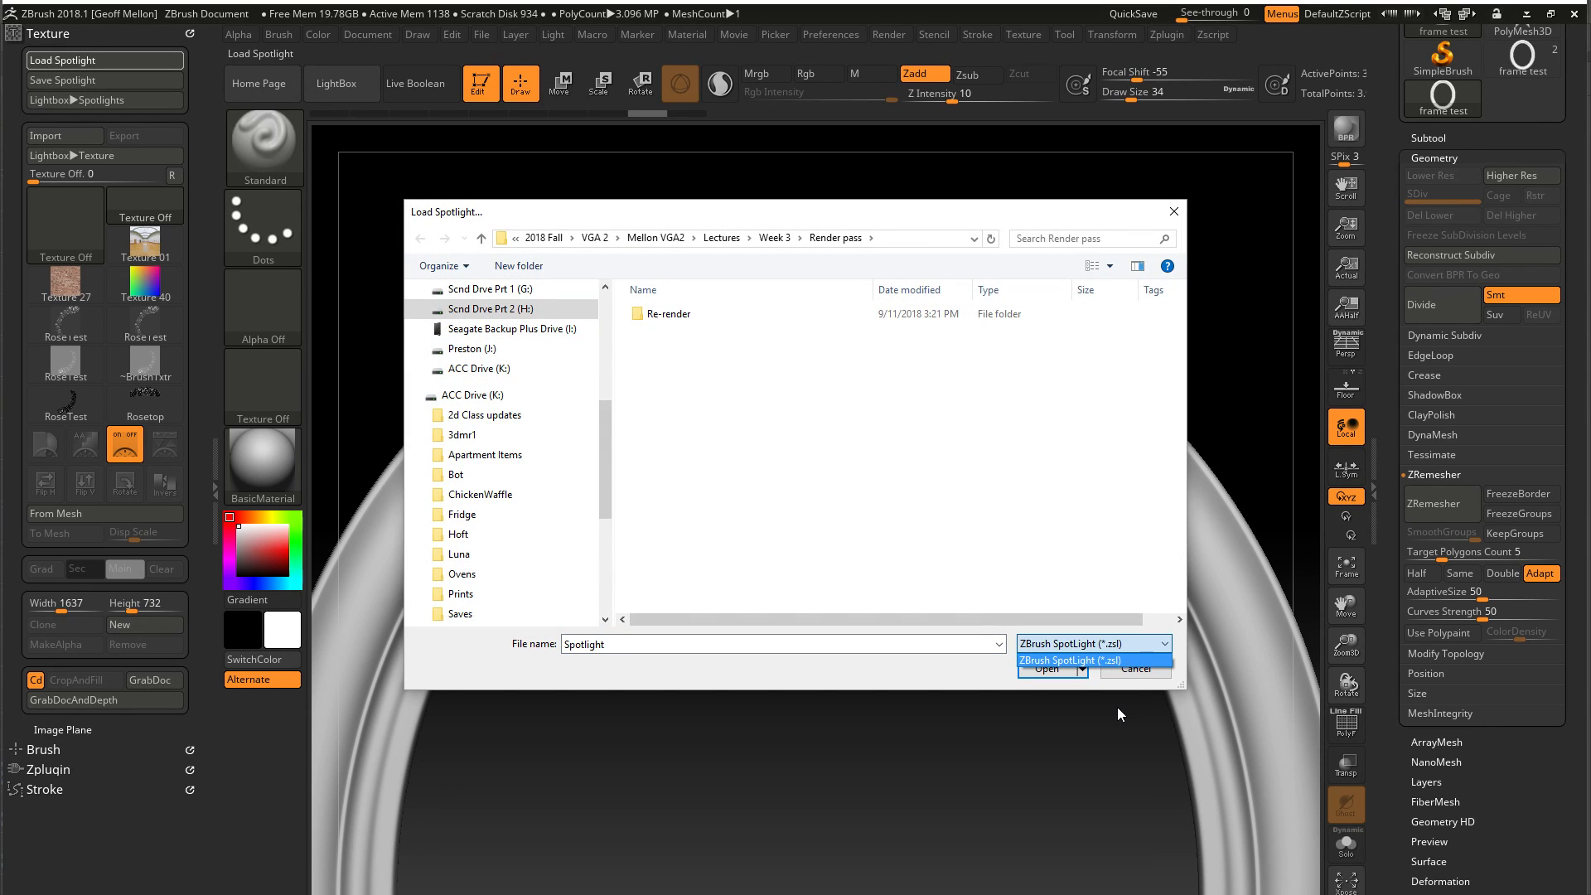
left_click(1141, 670)
left_click(1137, 671)
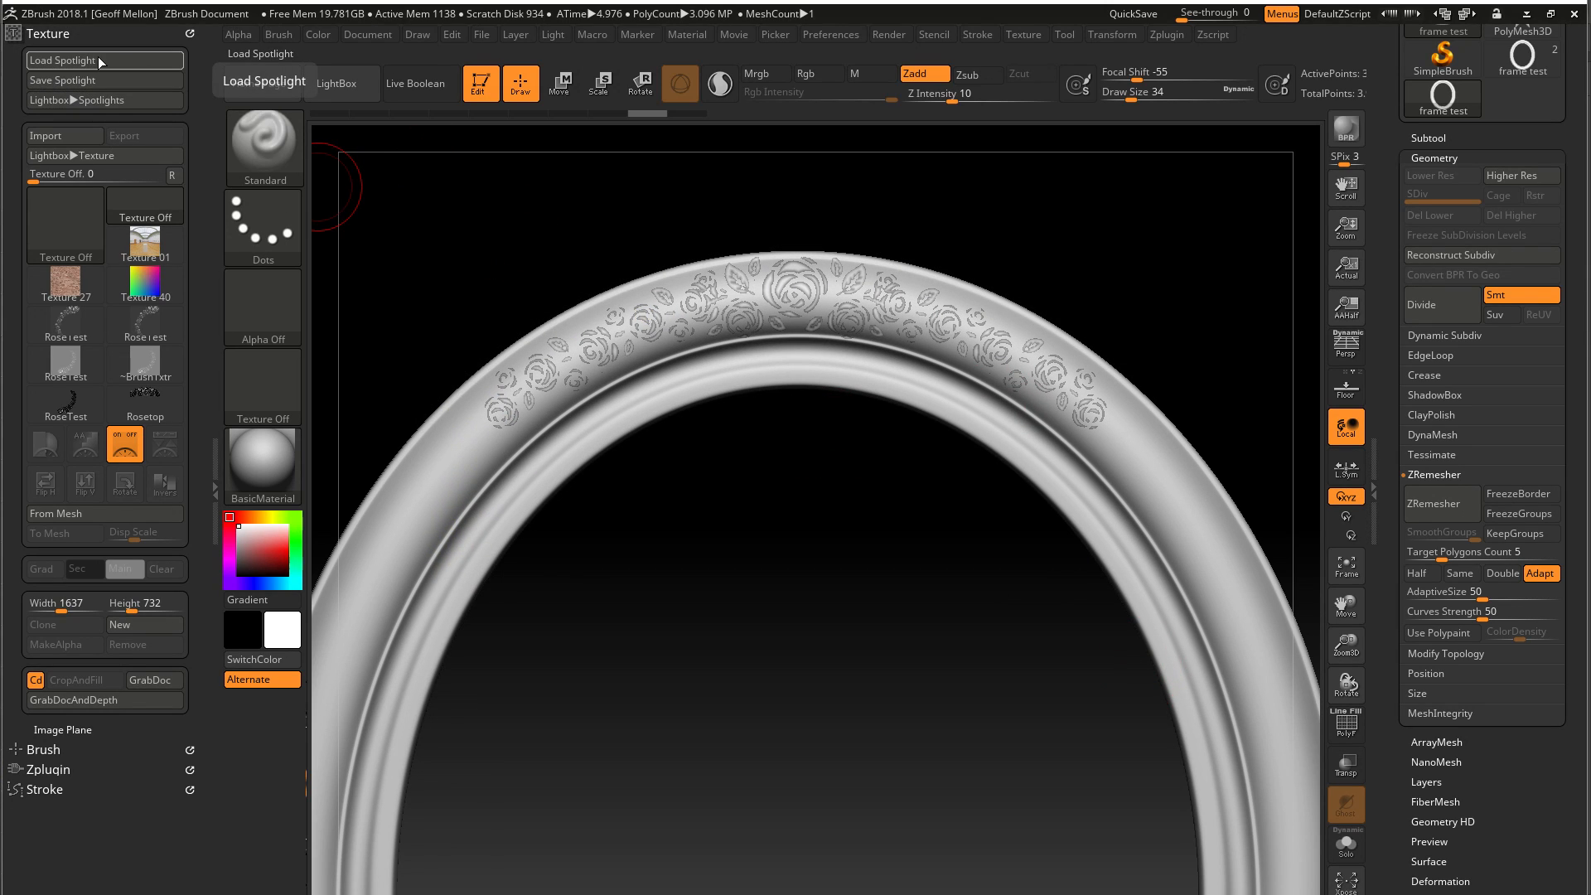
Turn off LazyMouse in the brush's stroke settings
left_click(72, 33)
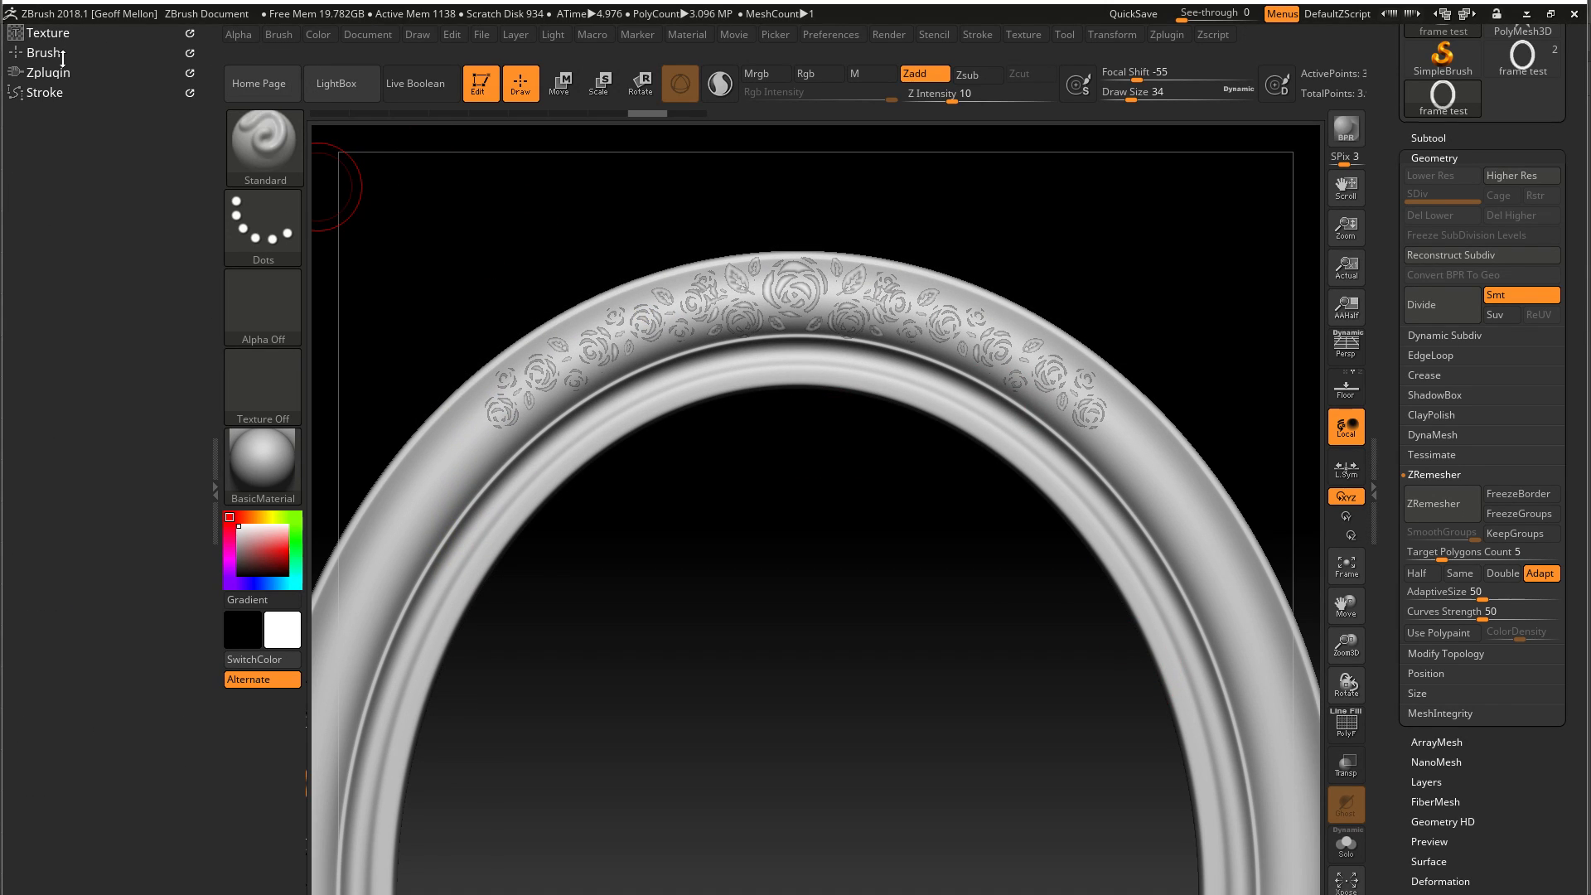
left_click(62, 54)
left_click(58, 52)
left_click(62, 91)
left_click(65, 418)
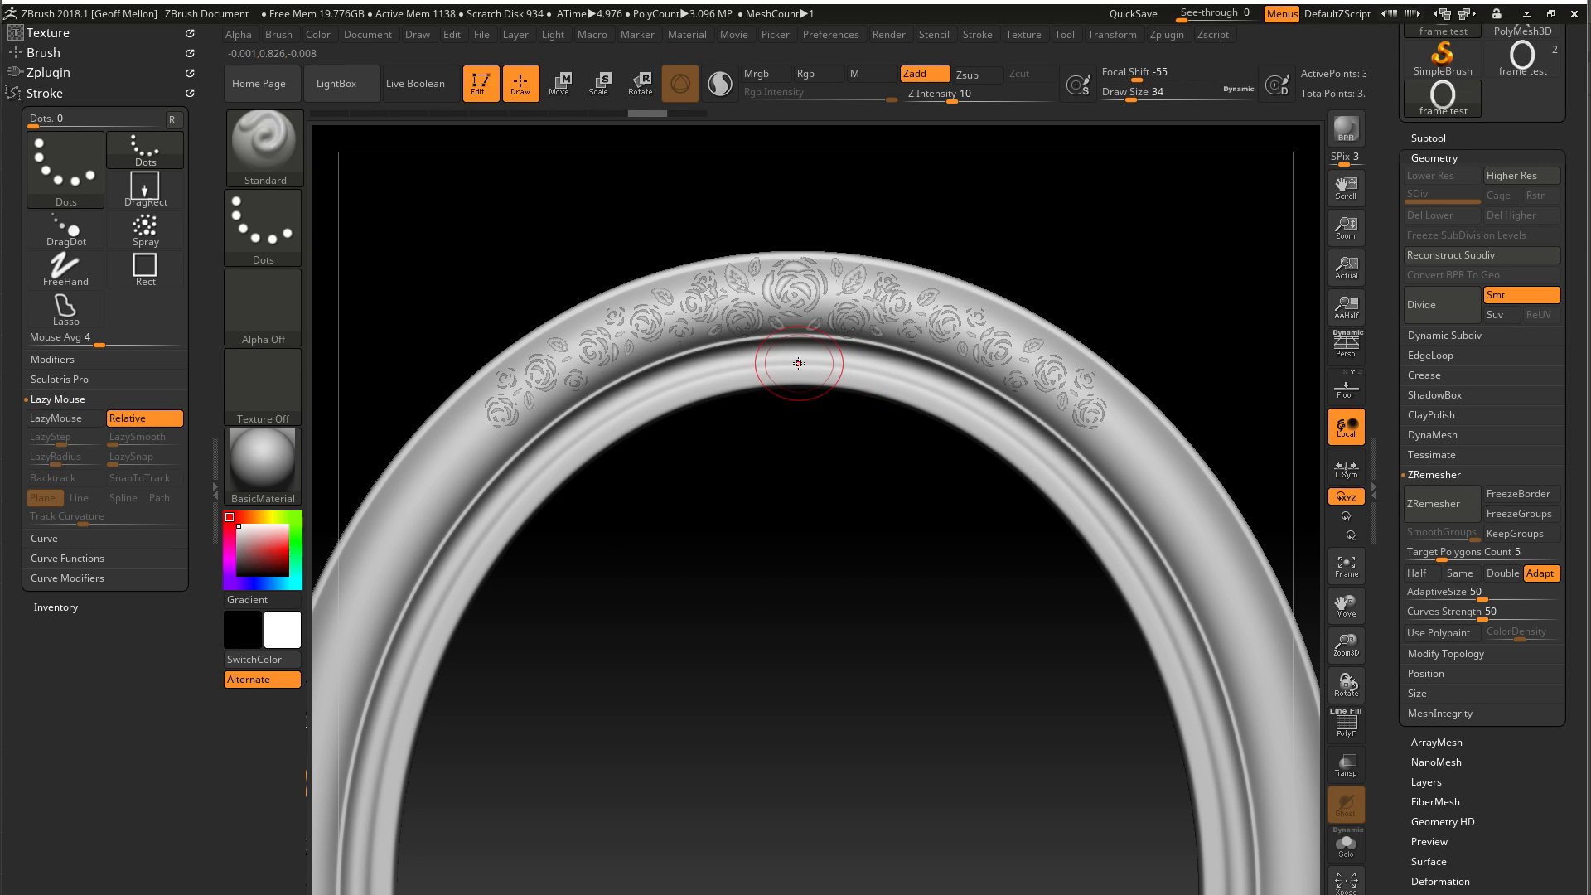
Try sculpting the rose pattern across the frame's upper arc at Z Intensity 10 and undo the strokes
mouse_move(1086, 398)
left_mouse_down()
mouse_move(1032, 361)
mouse_move(874, 311)
mouse_move(679, 309)
mouse_move(580, 348)
mouse_move(484, 427)
mouse_move(497, 410)
left_mouse_up()
mouse_move(615, 326)
left_mouse_down()
mouse_move(854, 286)
mouse_move(802, 289)
mouse_move(871, 300)
left_mouse_up()
mouse_move(735, 577)
left_mouse_down()
mouse_move(746, 788)
mouse_move(746, 639)
mouse_move(762, 714)
mouse_move(757, 551)
mouse_move(671, 663)
mouse_move(678, 500)
left_mouse_up()
key("ctrl")
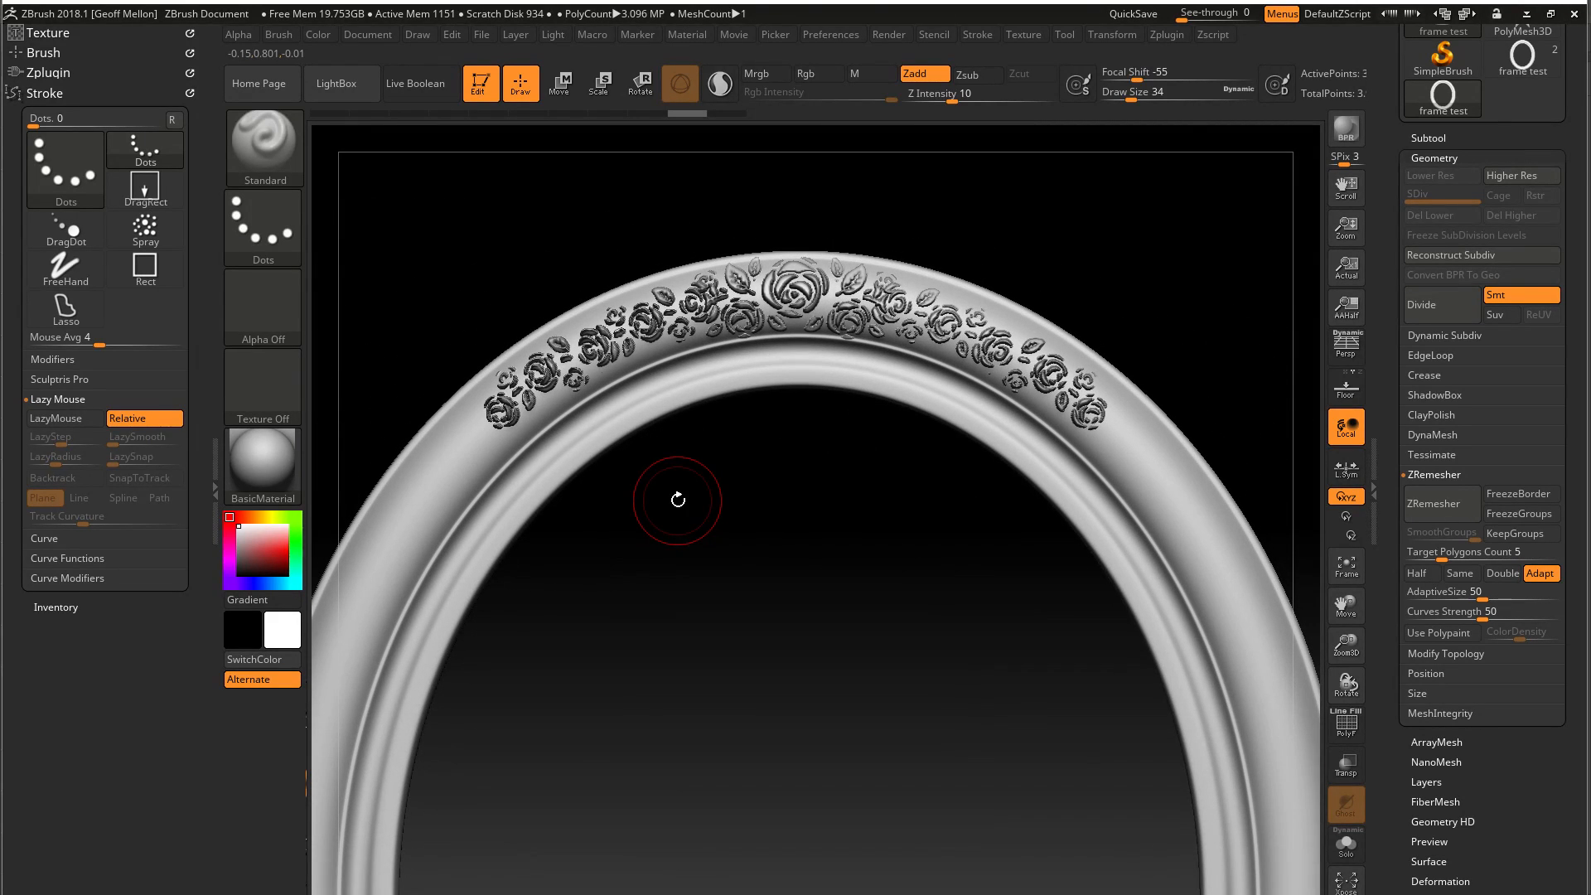
key("ctrl+z")
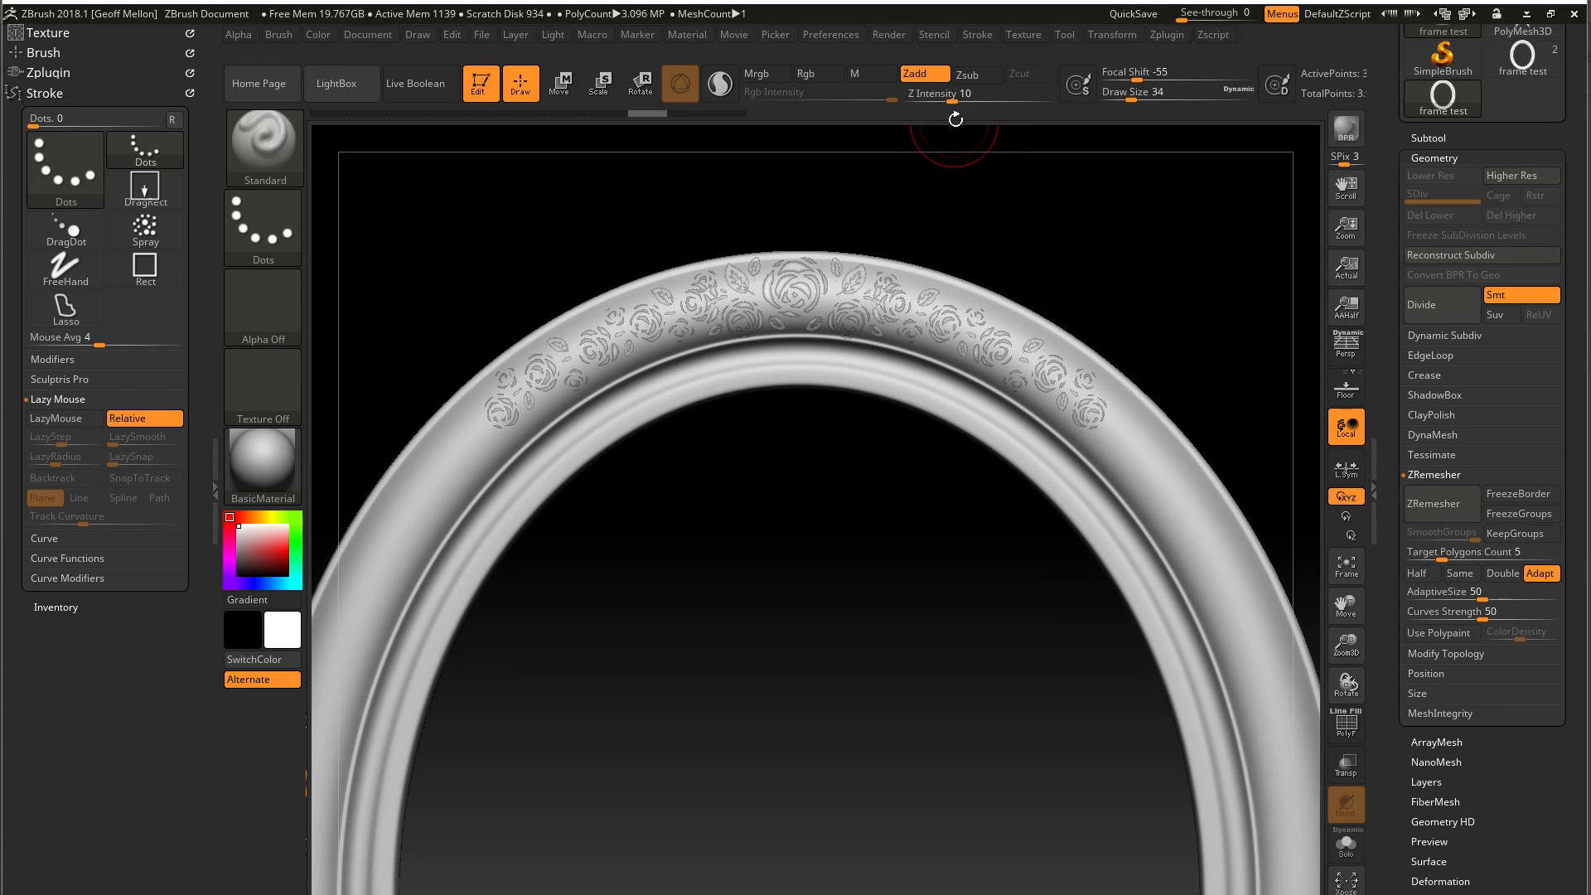
Set the brush's Z Intensity to 6 and try it on the arc's rose pattern, undoing the test strokes
left_click_drag(951, 100, 942, 99)
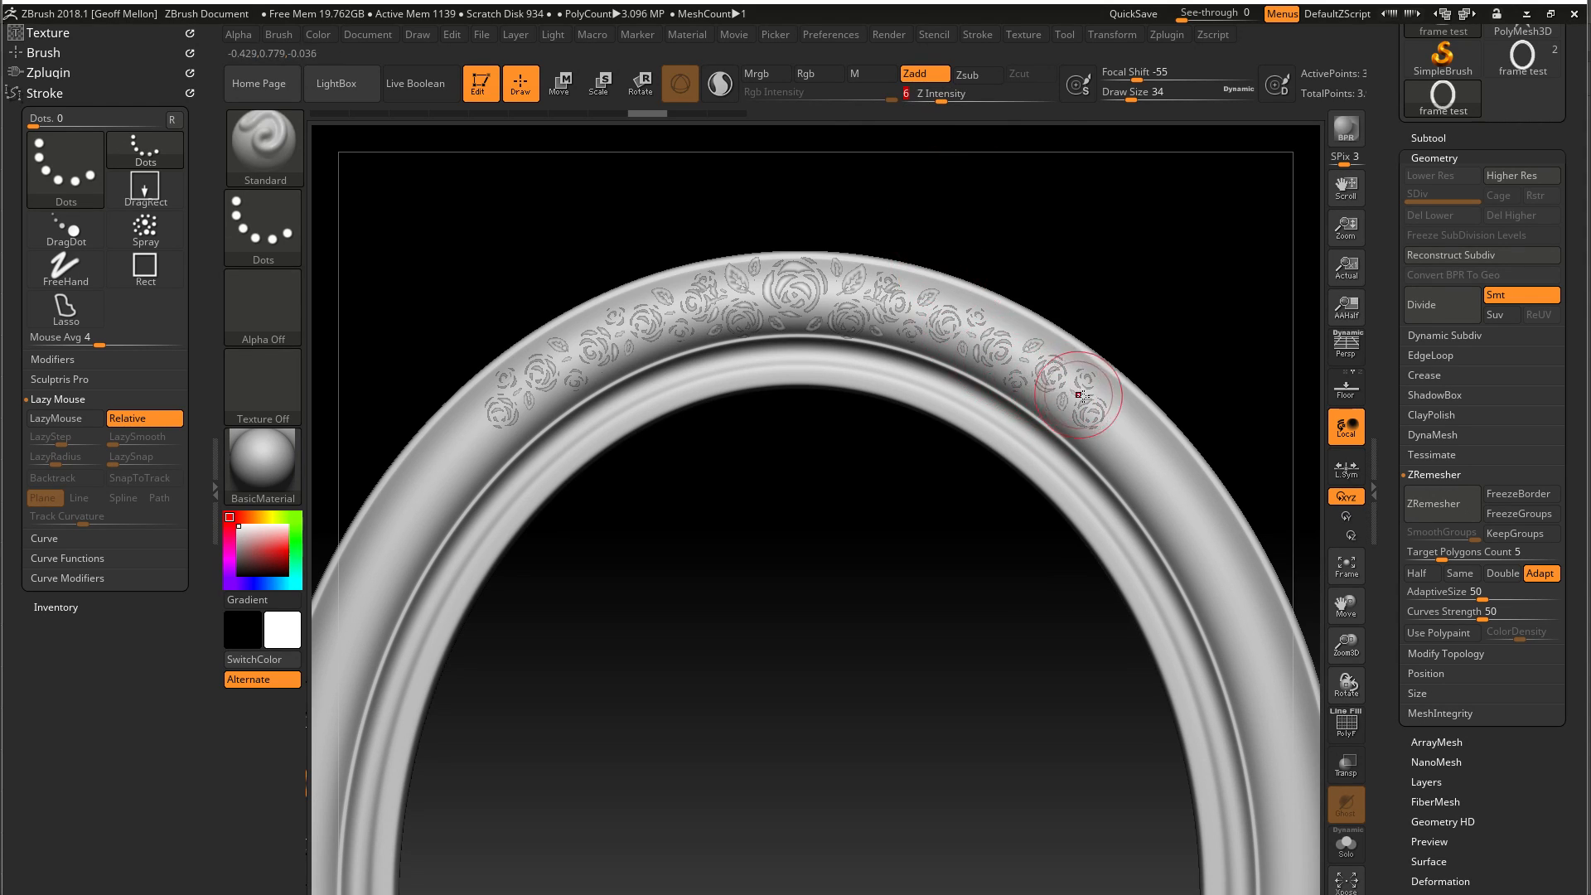
mouse_move(1088, 412)
left_mouse_down()
mouse_move(1015, 364)
mouse_move(861, 311)
mouse_move(651, 319)
mouse_move(483, 432)
left_mouse_up()
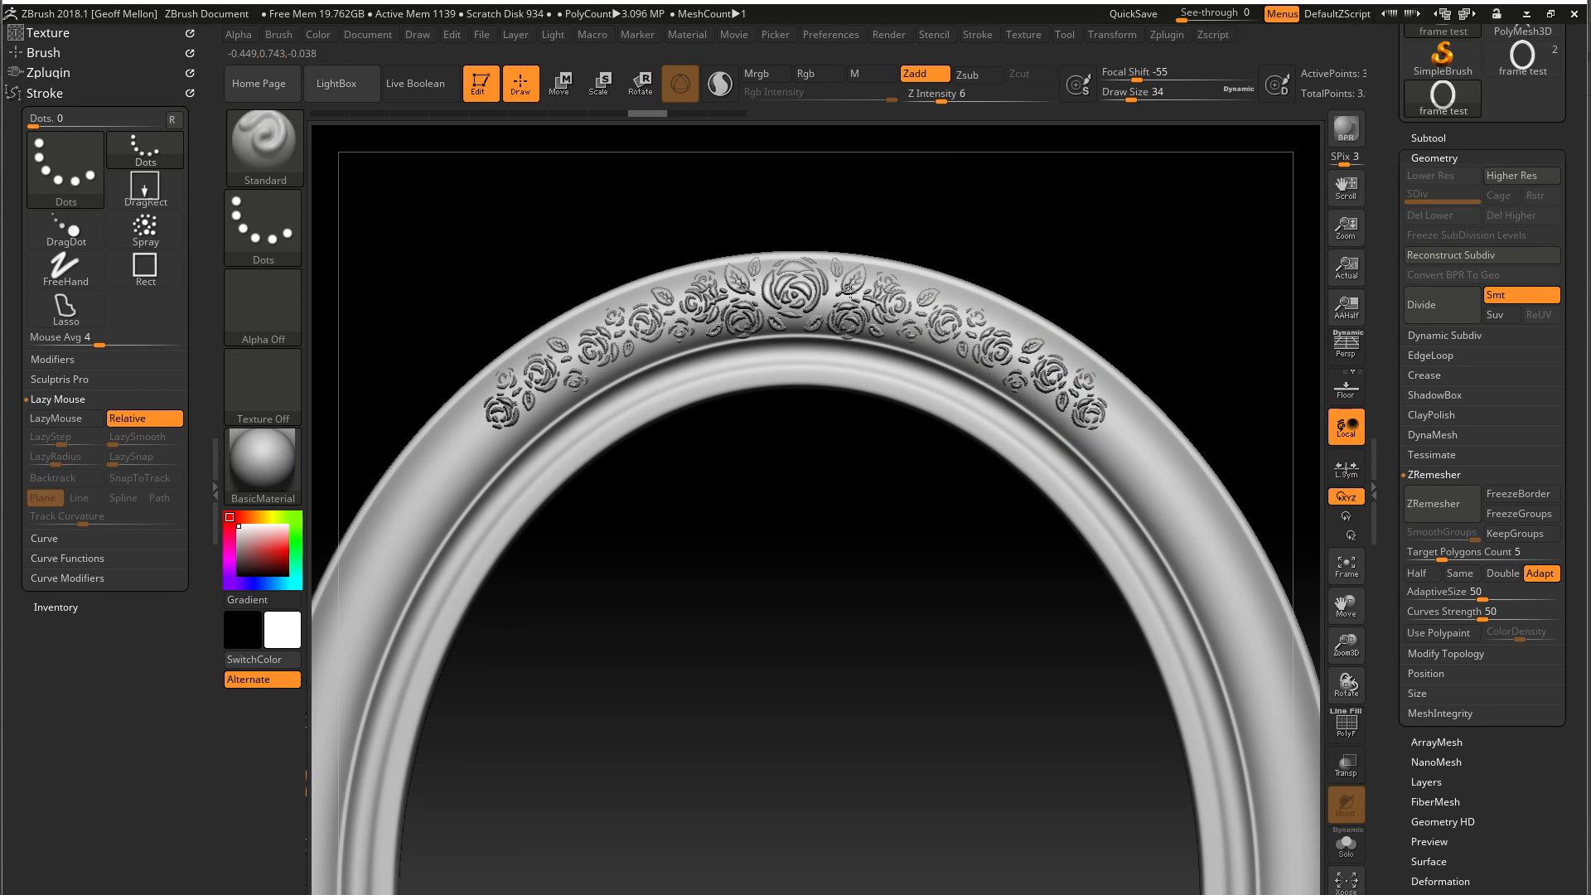
mouse_move(749, 604)
left_mouse_down()
mouse_move(676, 694)
mouse_move(742, 669)
mouse_move(746, 633)
left_mouse_up()
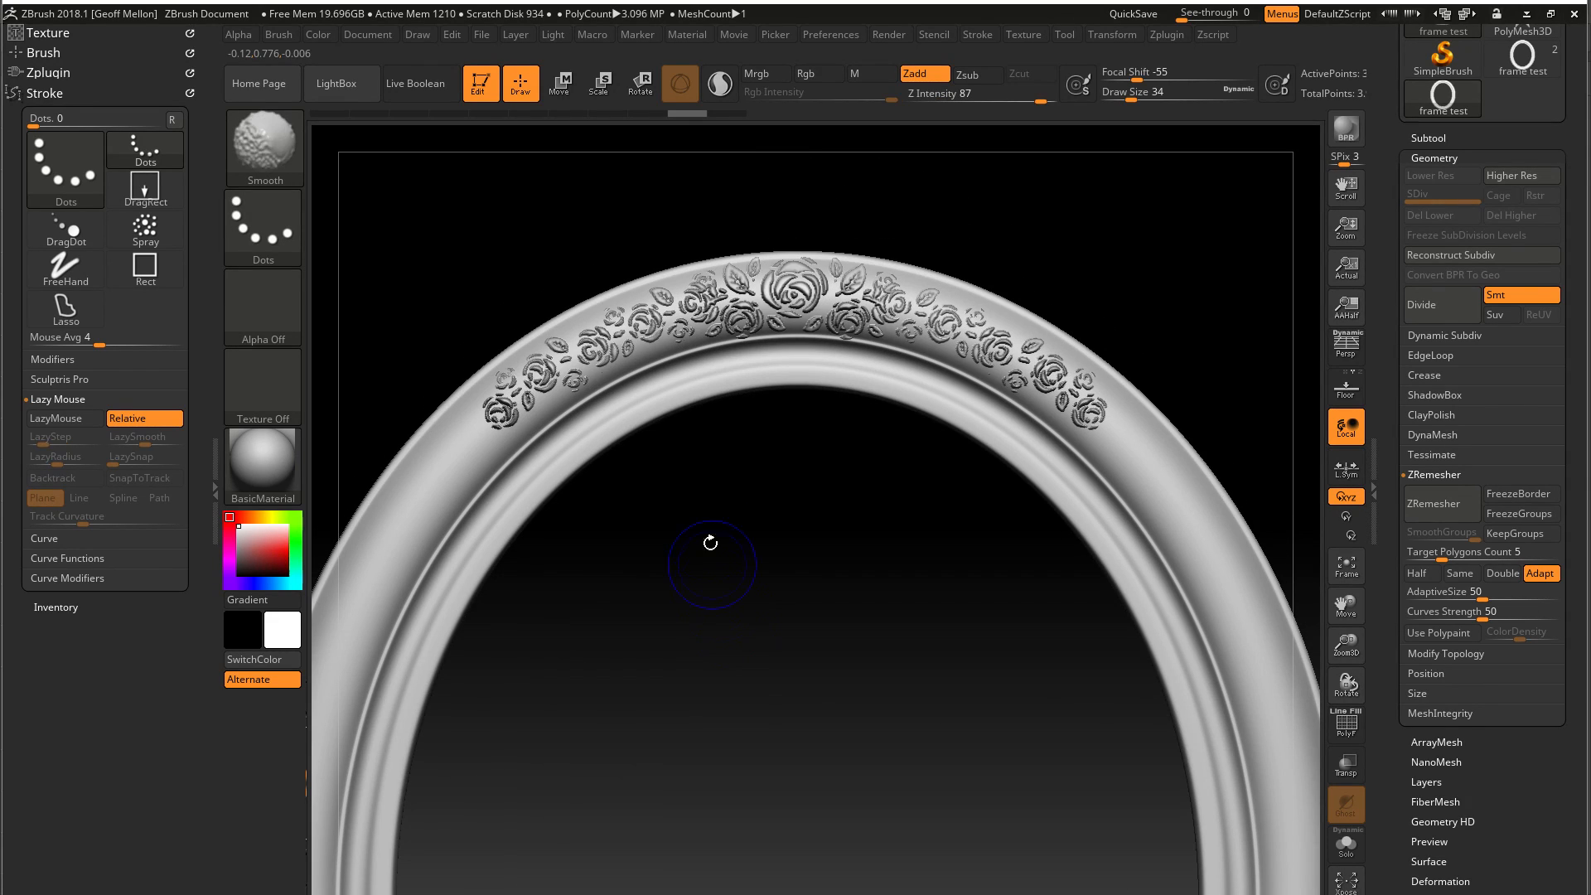
mouse_move(728, 584)
left_mouse_down("shift")
mouse_move(728, 671)
mouse_move(740, 480)
mouse_move(743, 696)
mouse_move(741, 655)
left_mouse_up("shift")
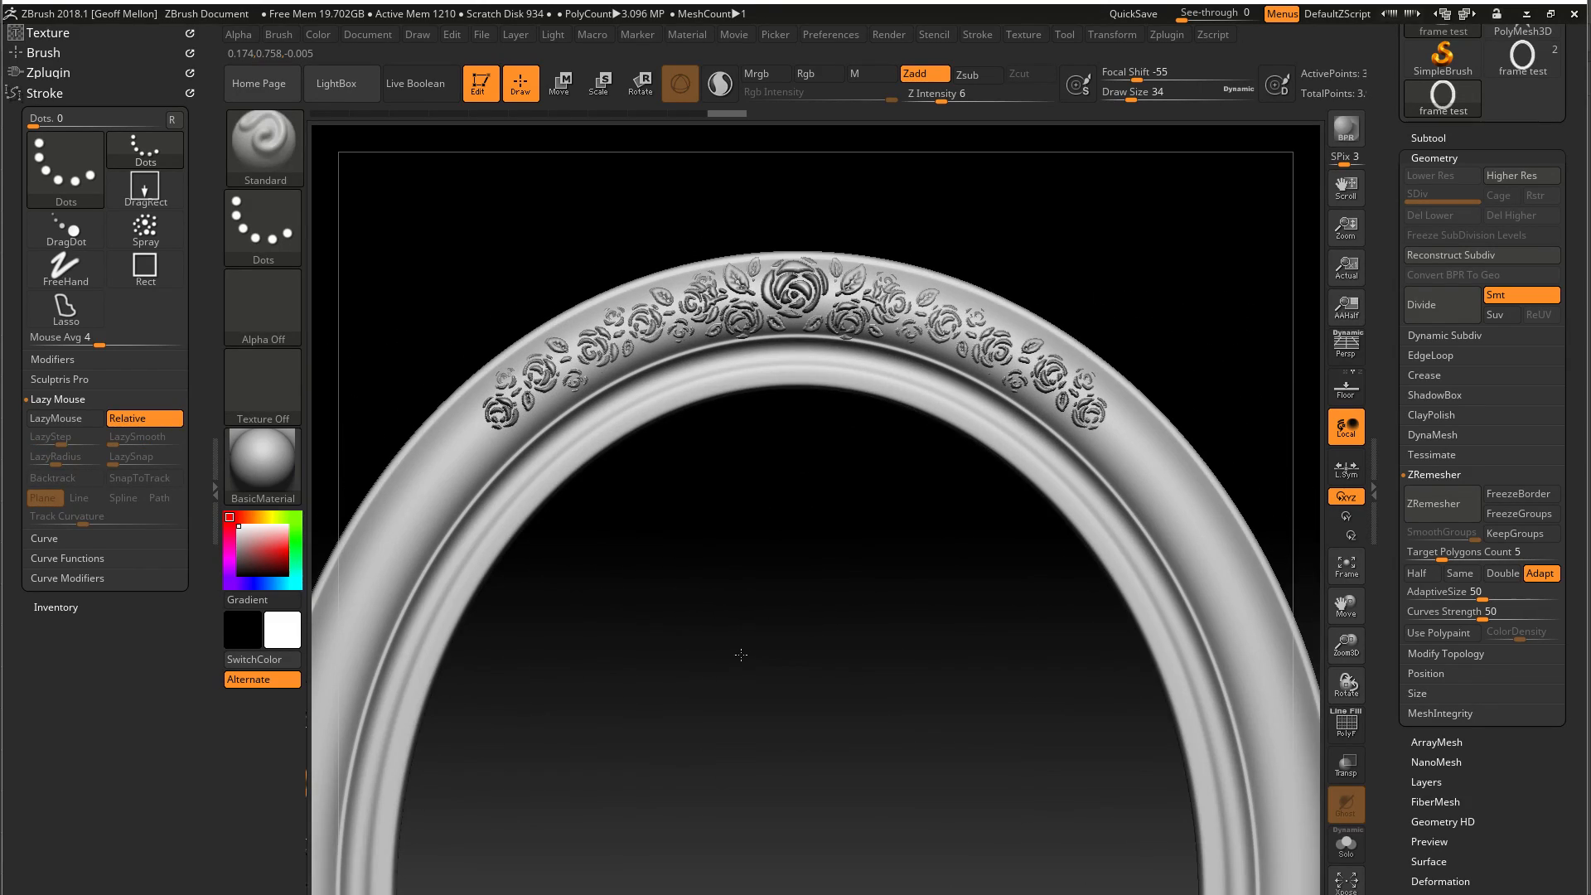
key("ctrl+z")
key("ctrl+z")
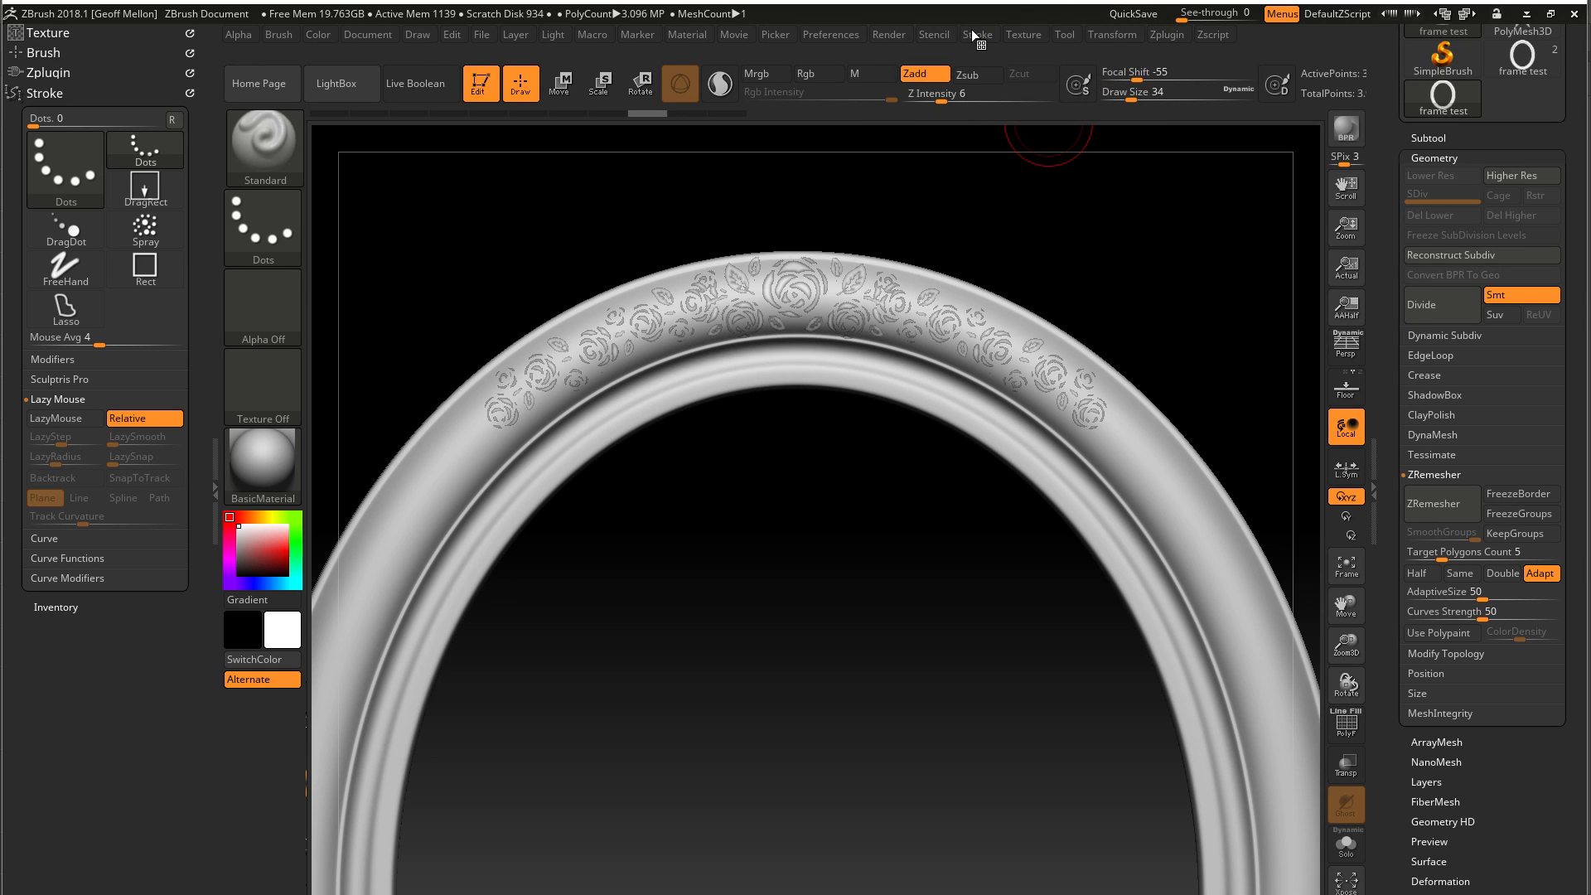
Make sure X symmetry is active and sculpt the rose pattern along the frame's upper arc
left_click(1109, 34)
left_click(1115, 36)
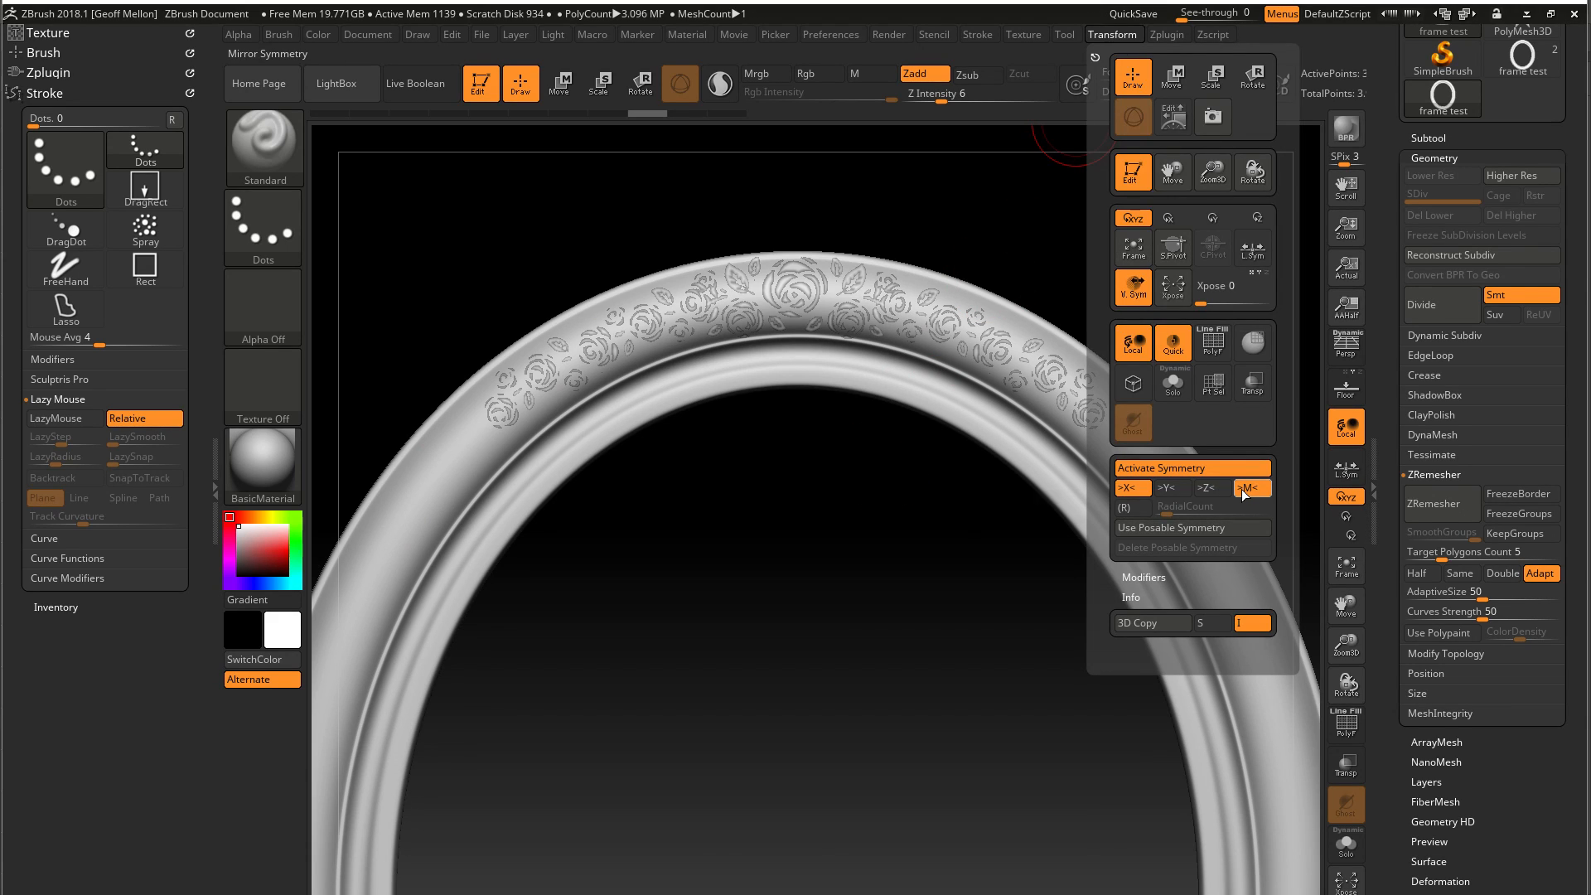
left_click(1127, 491)
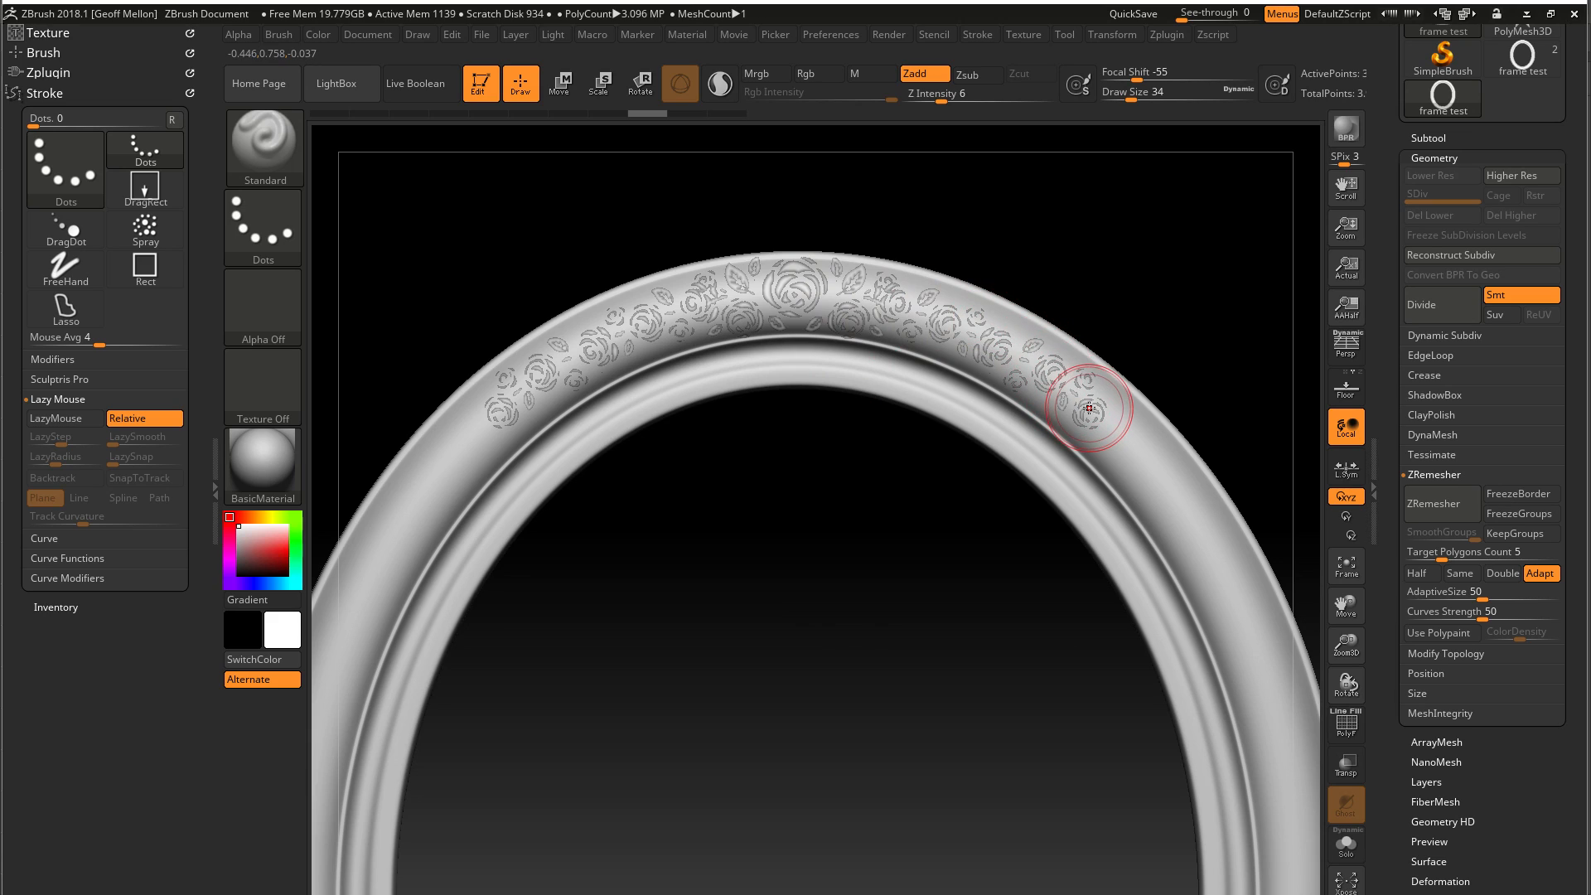
mouse_move(1085, 414)
left_mouse_down()
mouse_move(928, 319)
mouse_move(733, 302)
mouse_move(580, 348)
mouse_move(482, 438)
mouse_move(509, 381)
mouse_move(796, 281)
mouse_move(911, 307)
left_mouse_up()
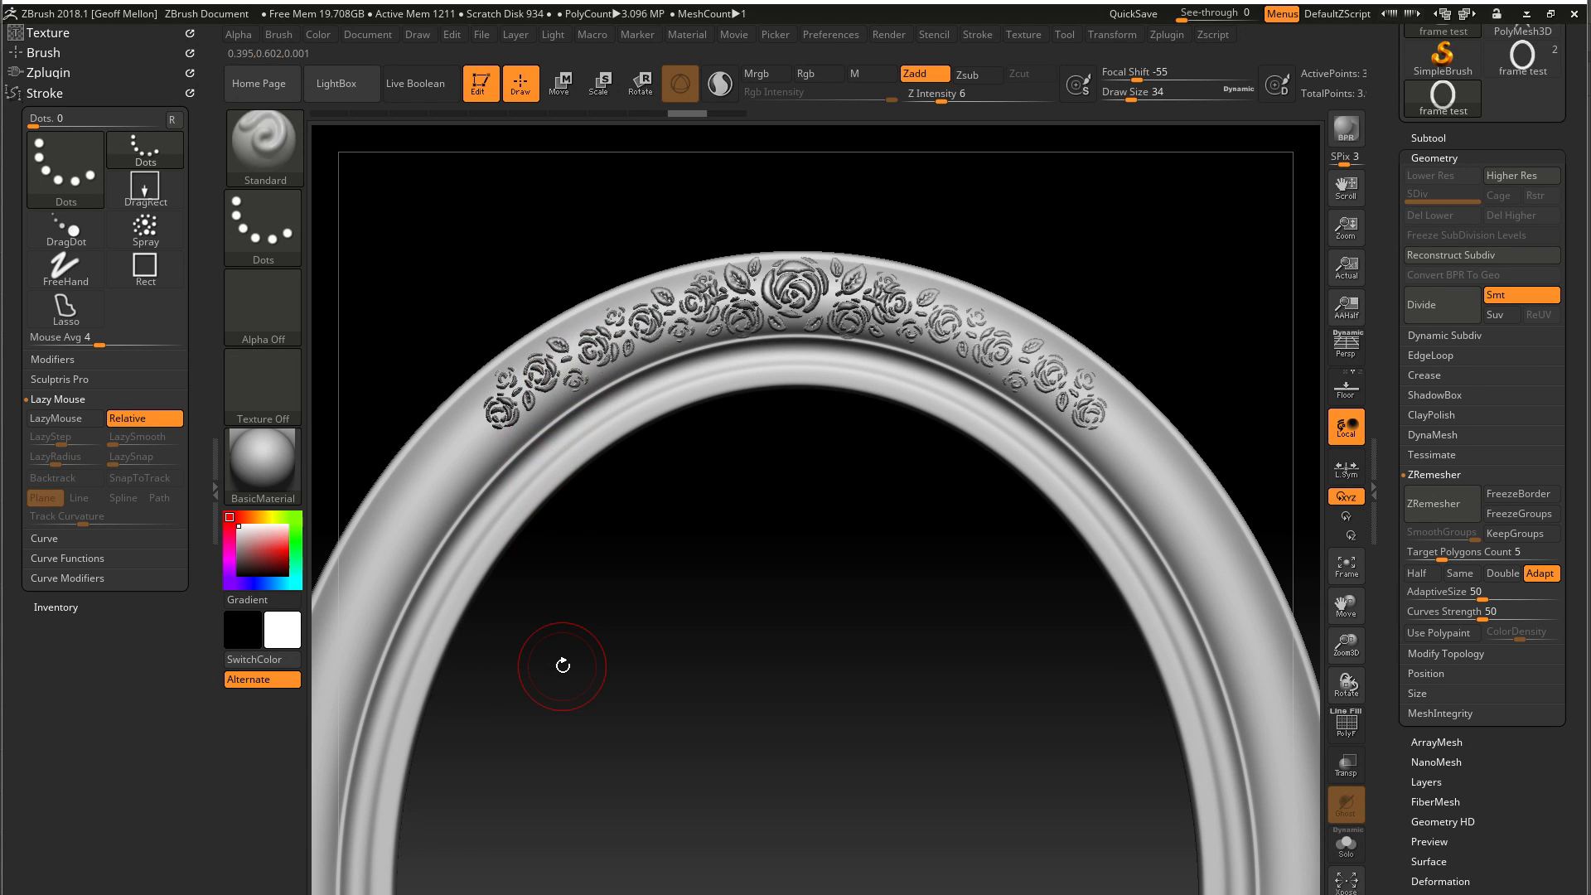
Rotate the rose image a quarter turn in Spotlight, move it over the frame's left side, and scale it down to fit
left_click_drag(563, 666, 637, 746)
left_click_drag(889, 677, 853, 461, "alt")
mouse_move(835, 572)
left_mouse_down("alt")
mouse_move(832, 475)
mouse_move(833, 551)
left_mouse_up("alt")
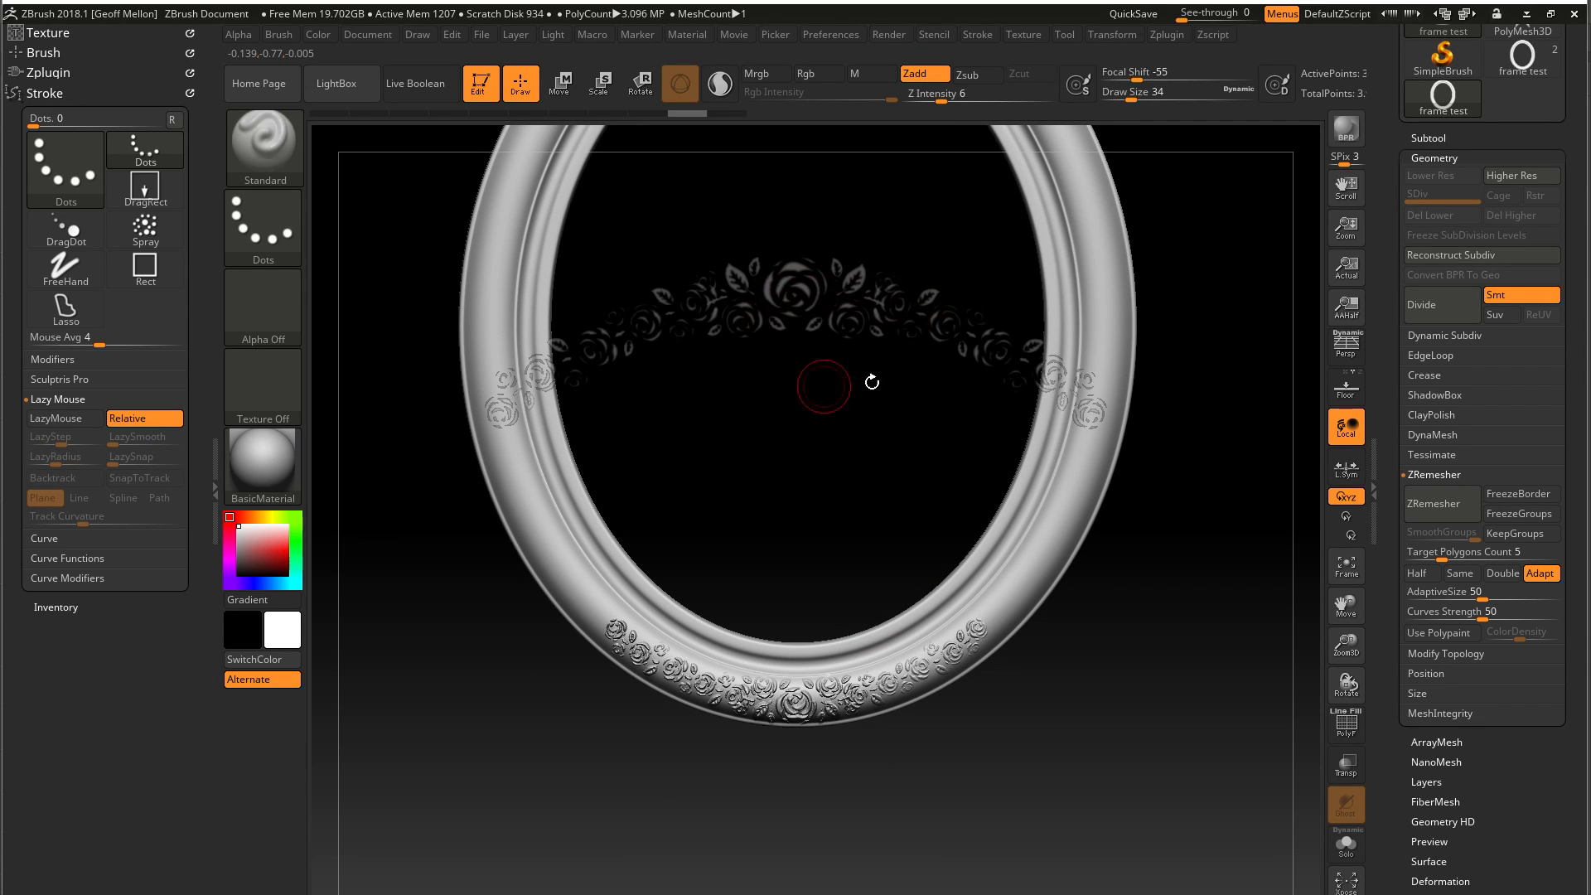
left_click_drag(840, 416, 831, 632)
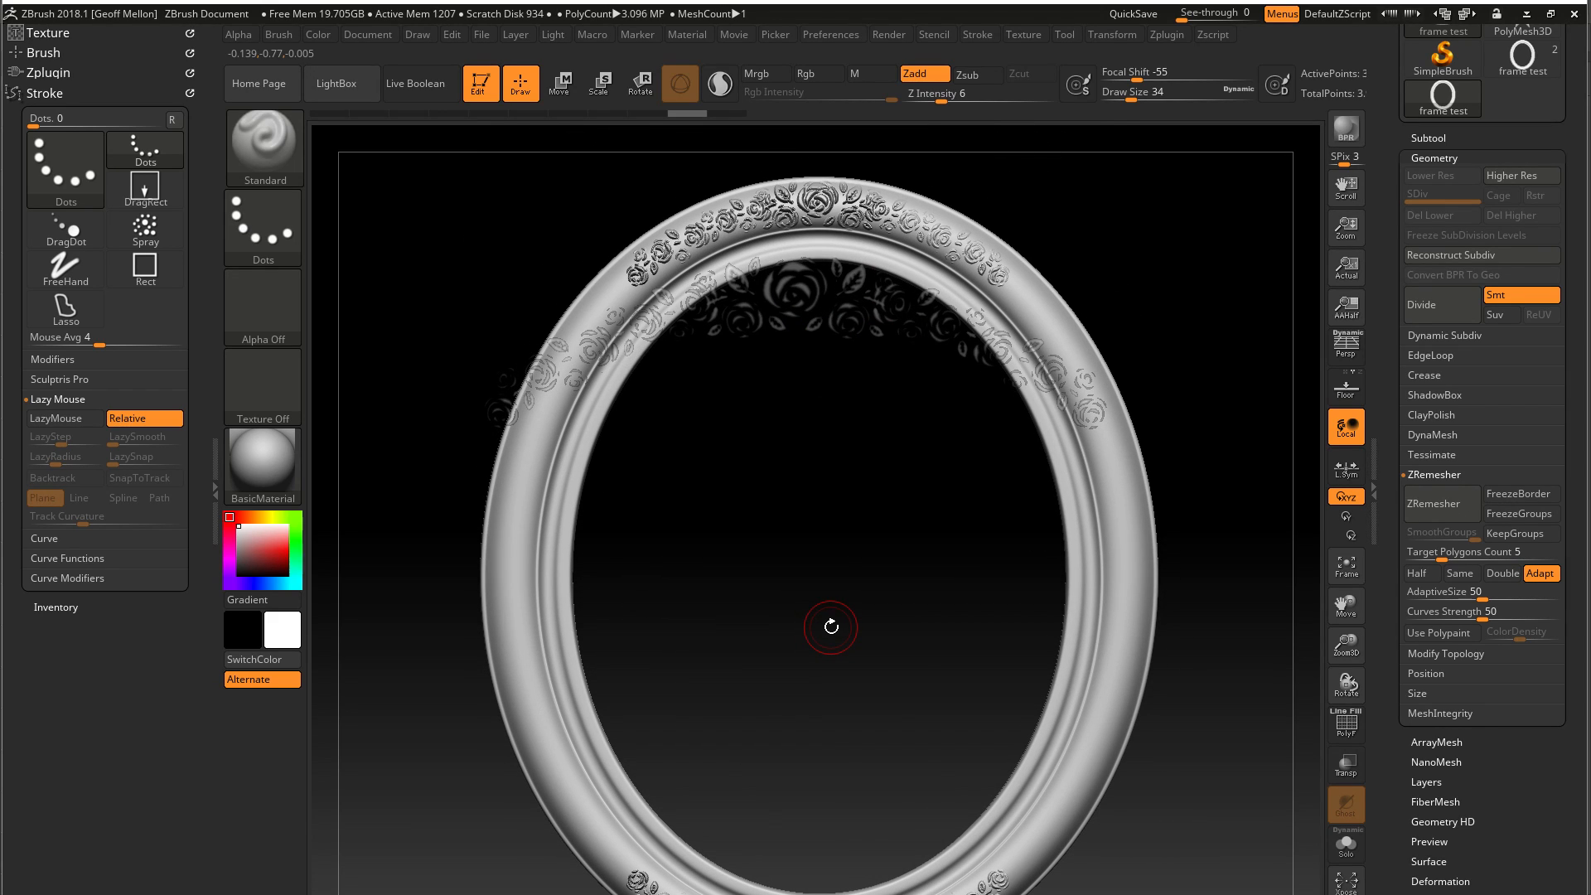
key("shift")
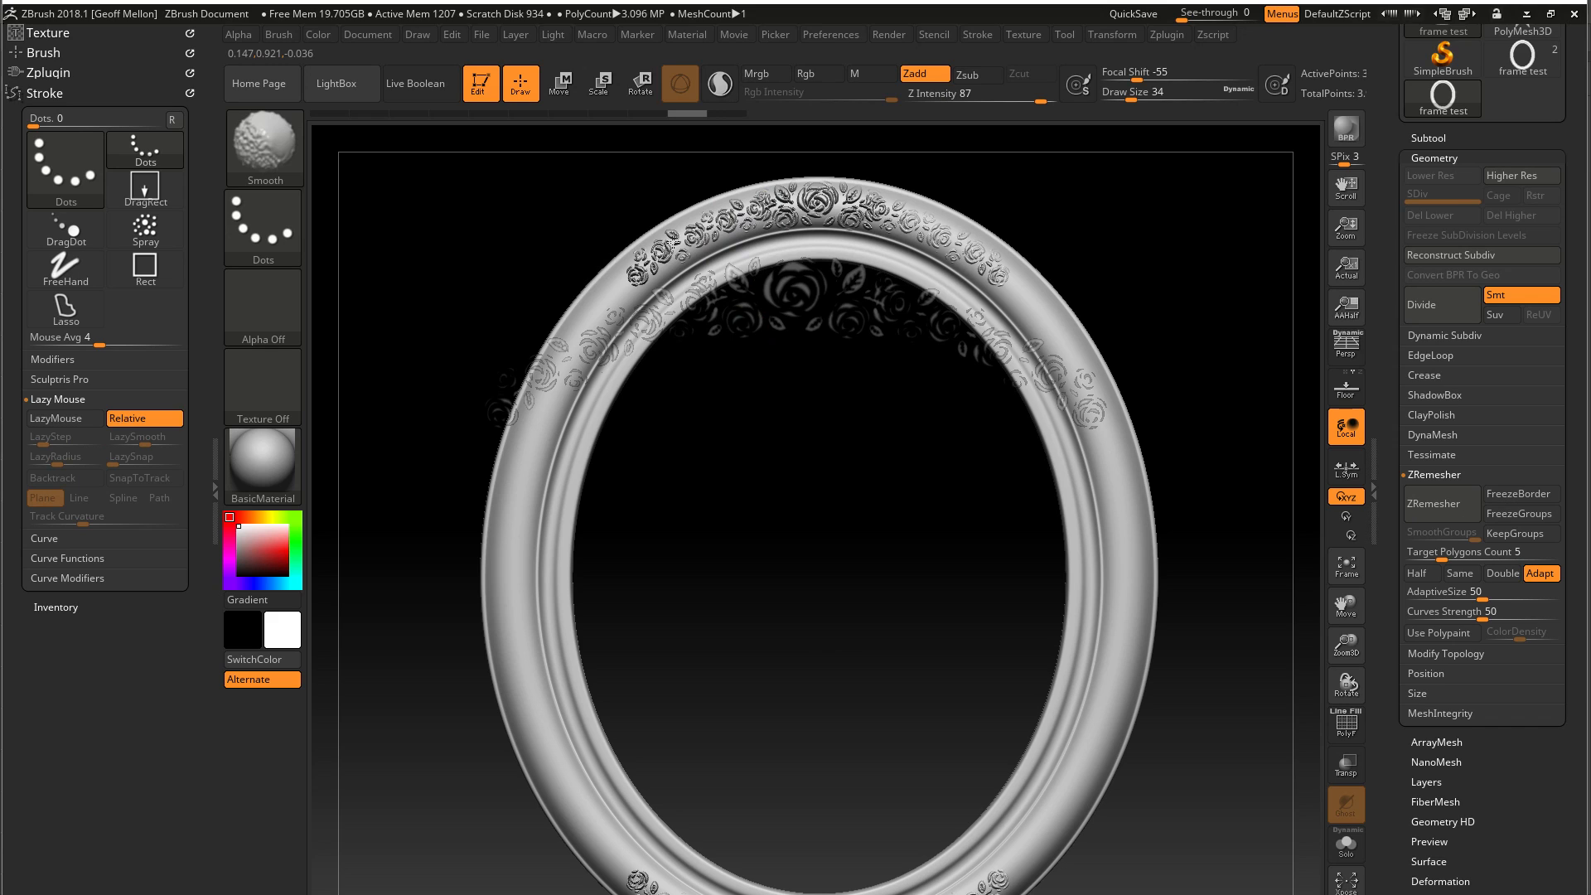
left_click_drag(738, 220, 823, 209, "shift")
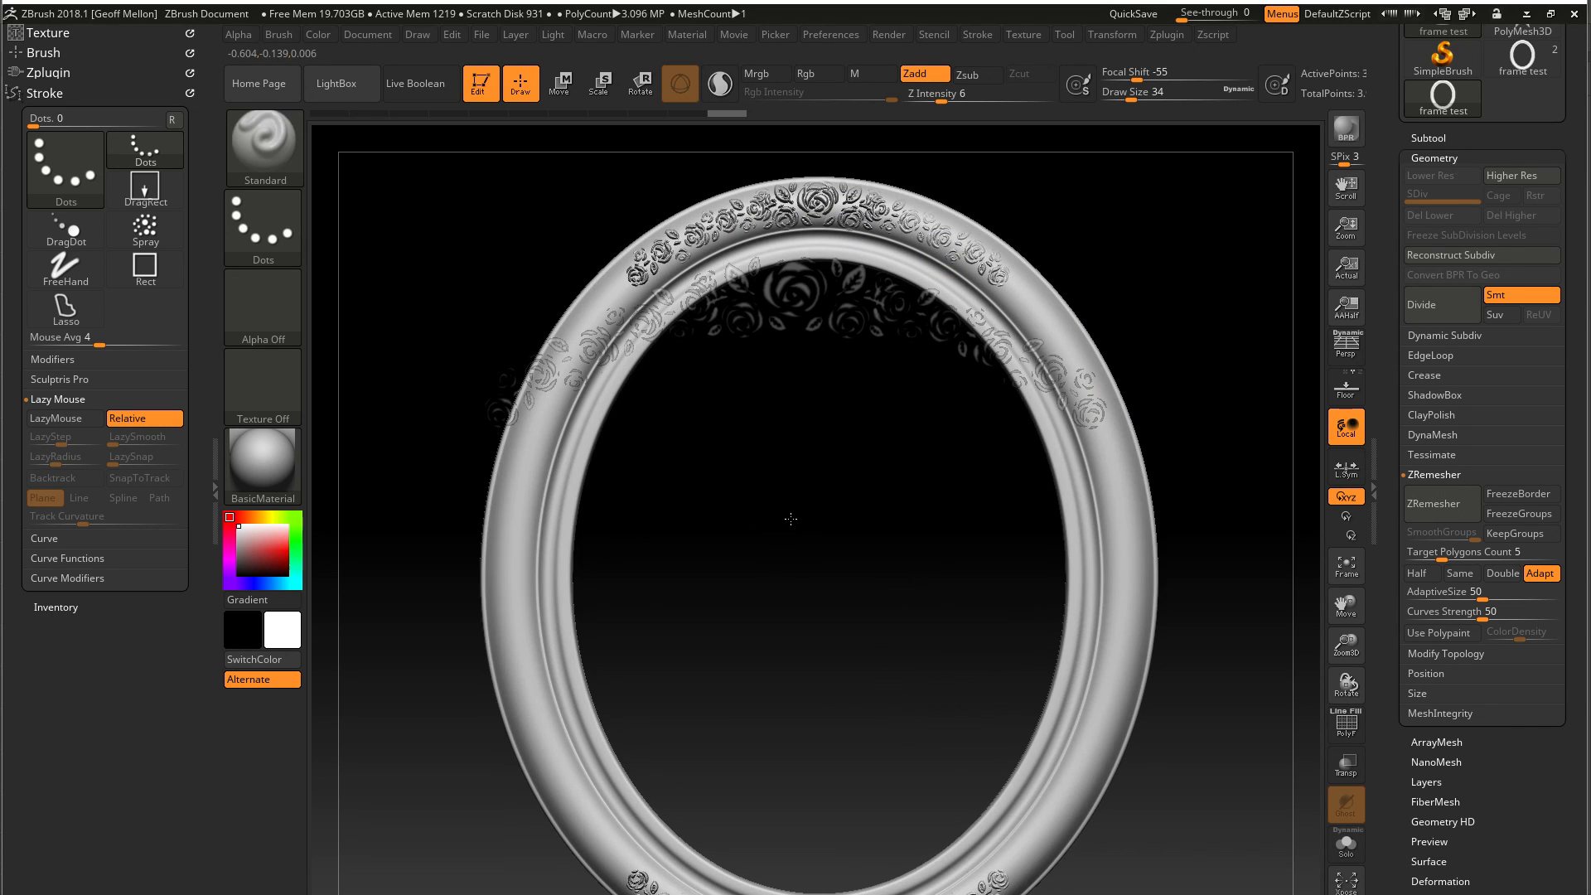
key("z")
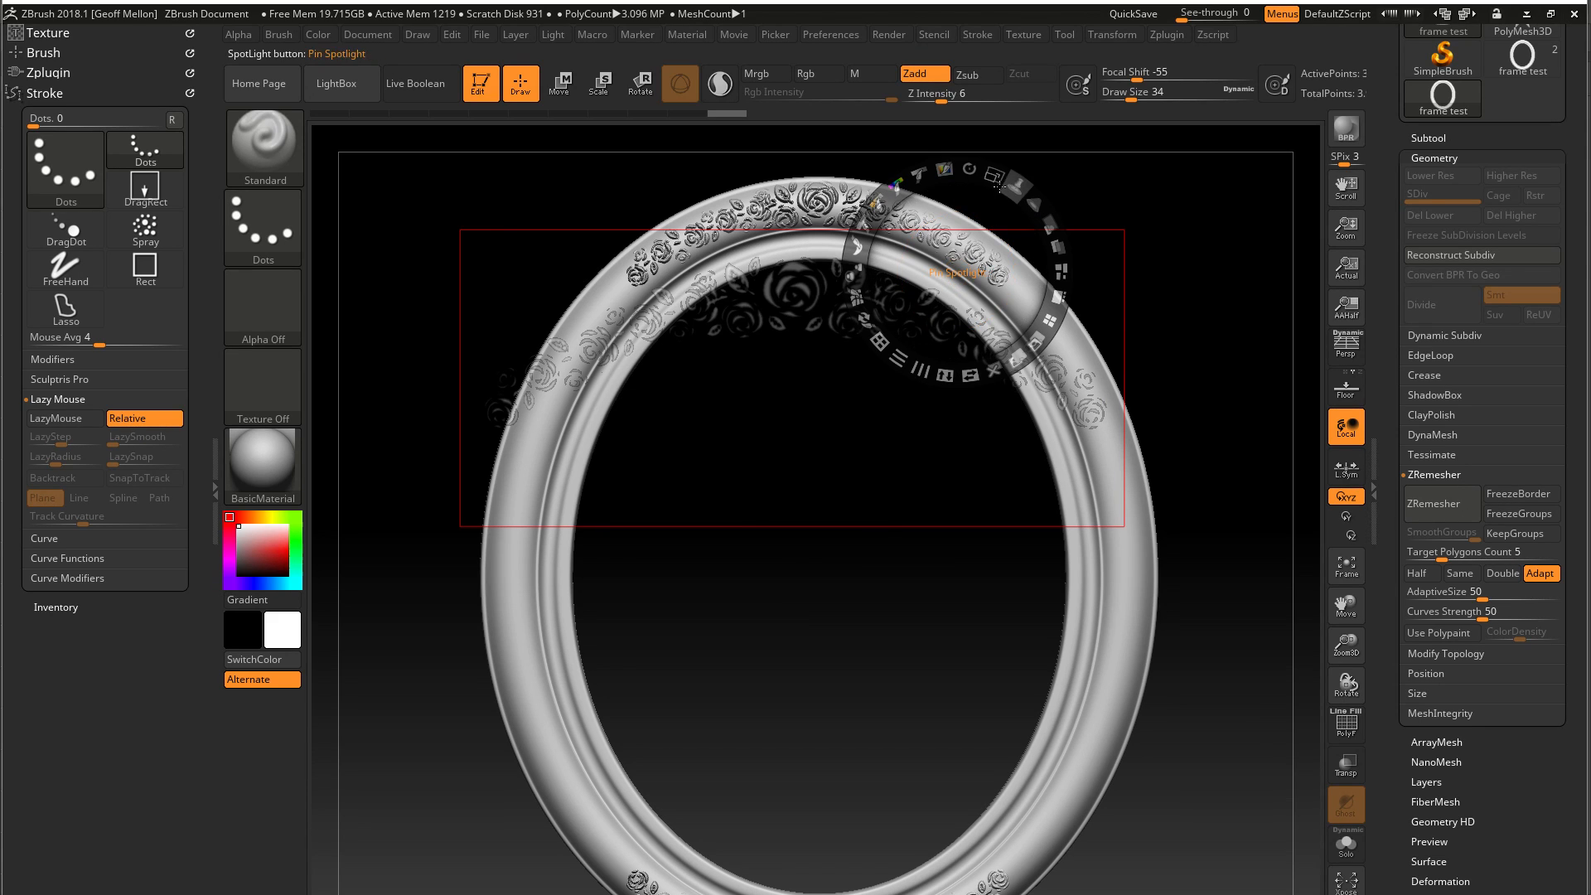
left_click_drag(970, 169, 907, 271)
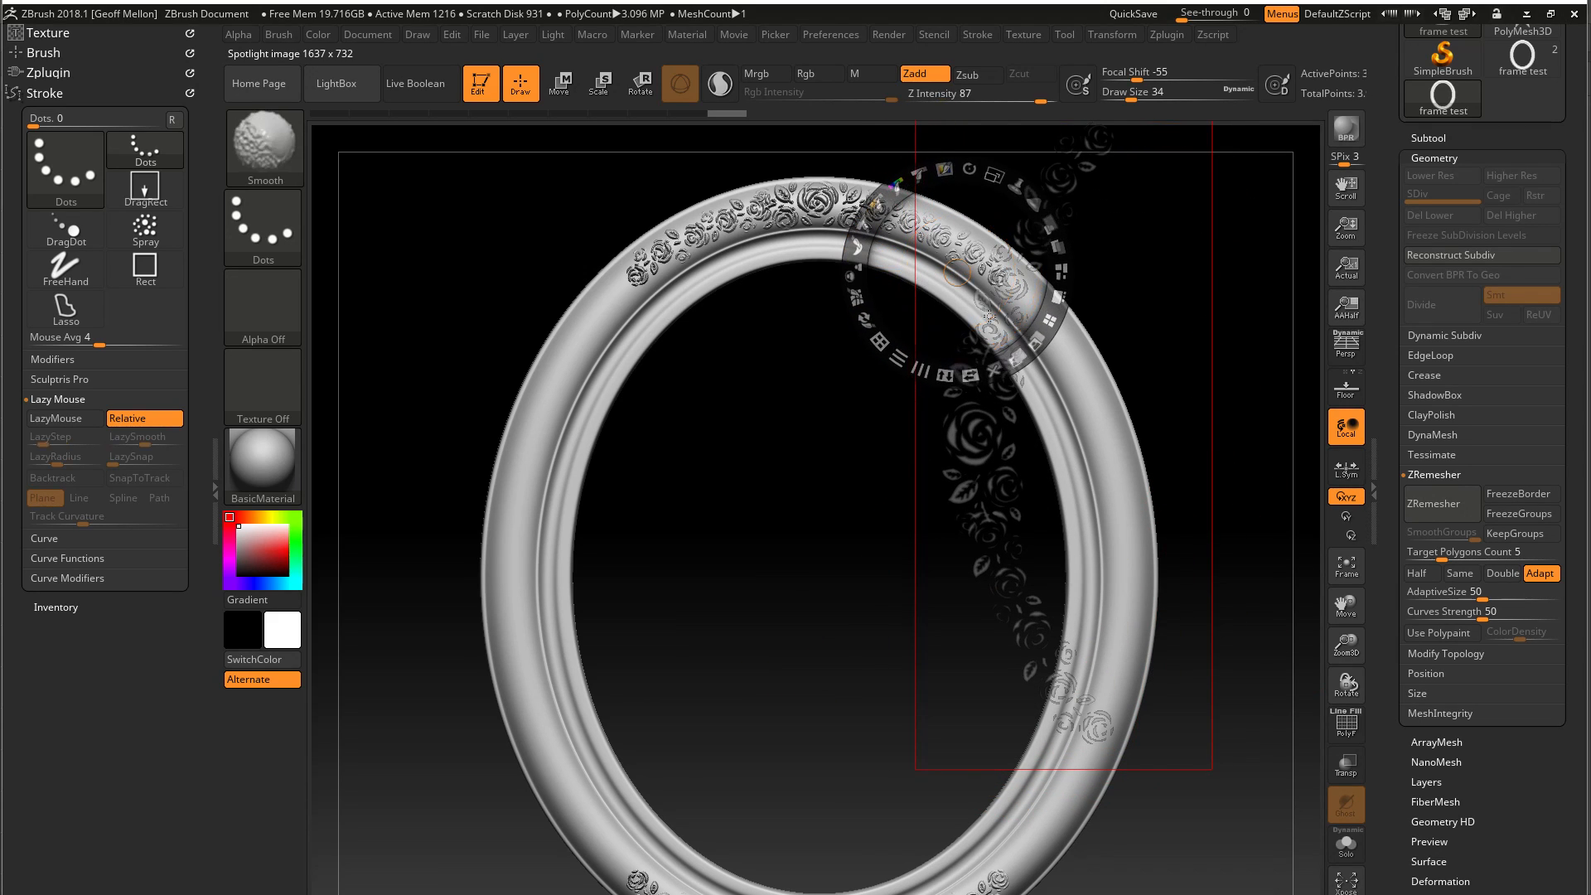
left_click_drag(984, 226, 514, 363)
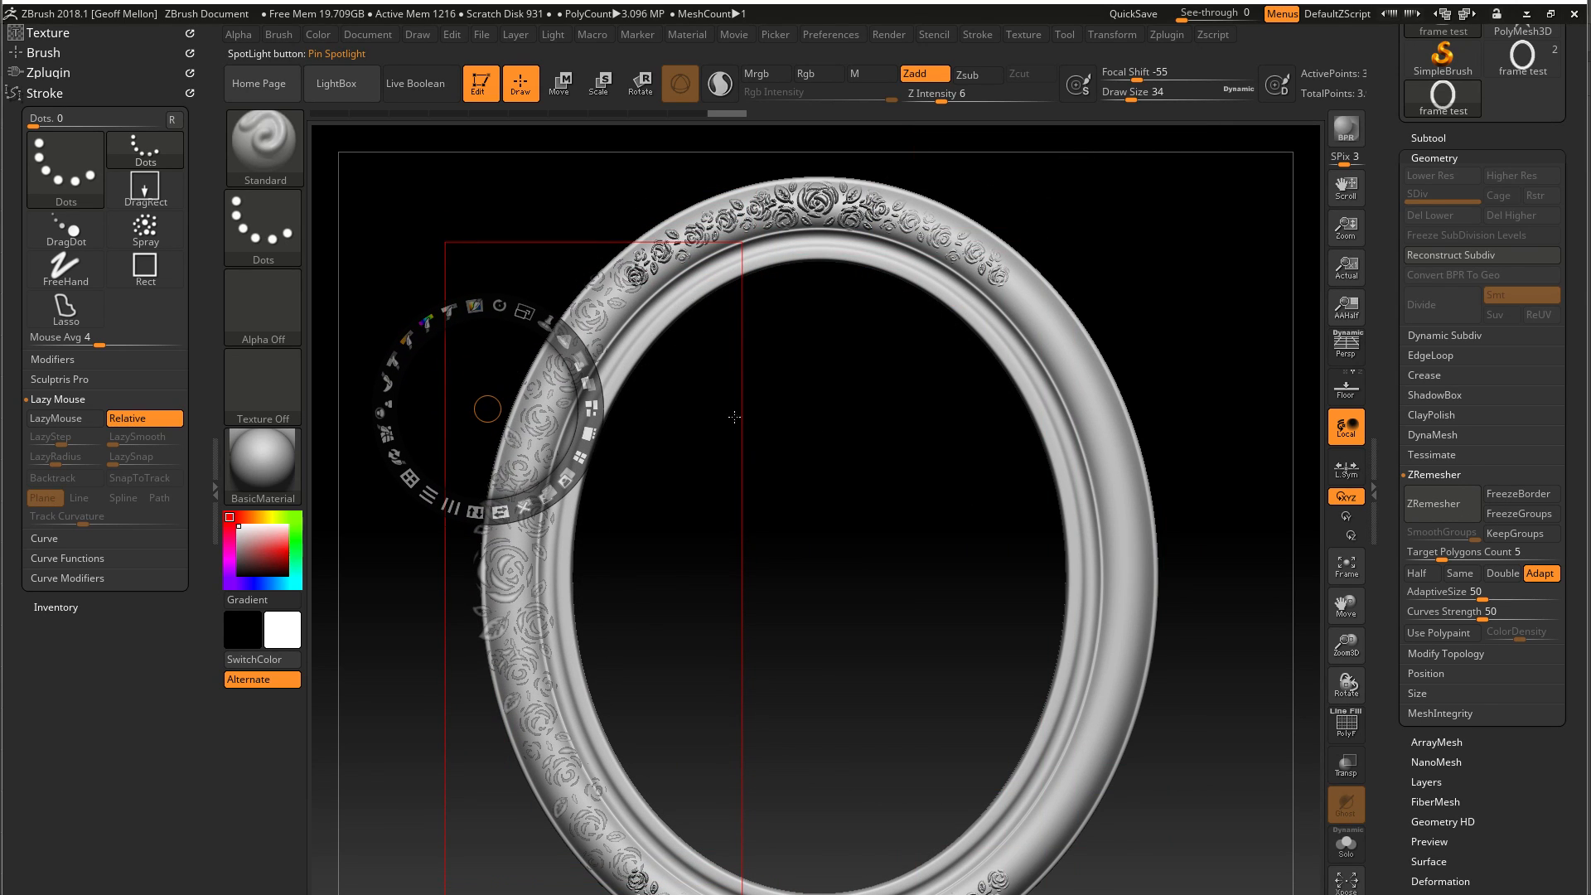
left_click_drag(524, 313, 530, 456)
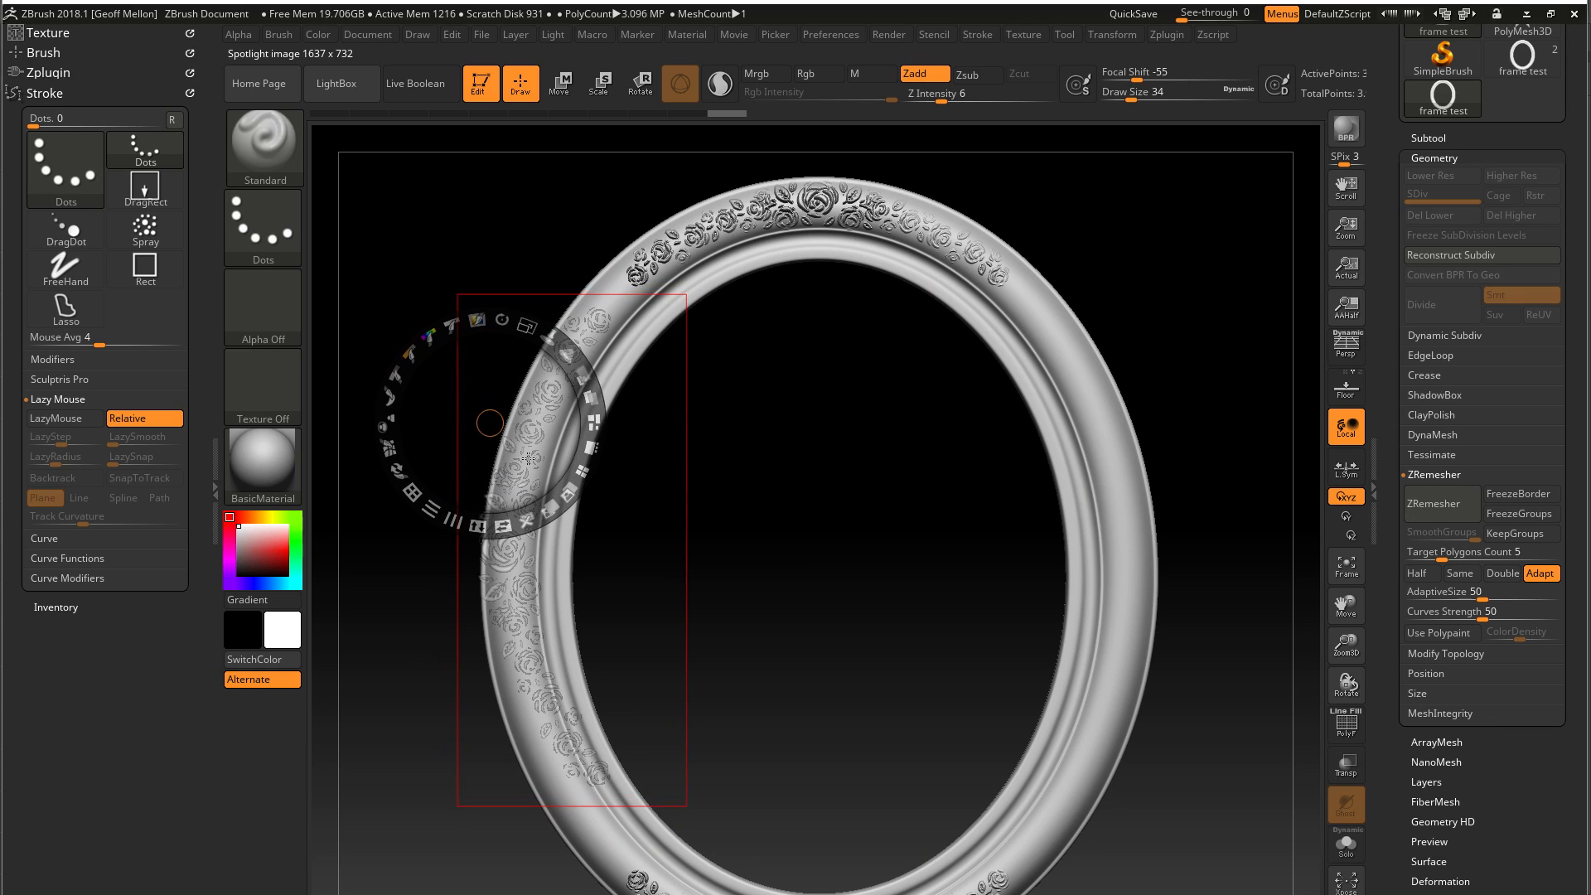
mouse_move(885, 500)
left_mouse_down()
mouse_move(856, 507)
mouse_move(899, 502)
left_mouse_up()
Hide the Spotlight dial and shift the frame so its left side lines up with the rose image
key("z")
mouse_move(869, 609)
left_mouse_down()
mouse_move(819, 612)
mouse_move(977, 606)
mouse_move(924, 530)
mouse_move(962, 541)
mouse_move(935, 557)
left_mouse_up()
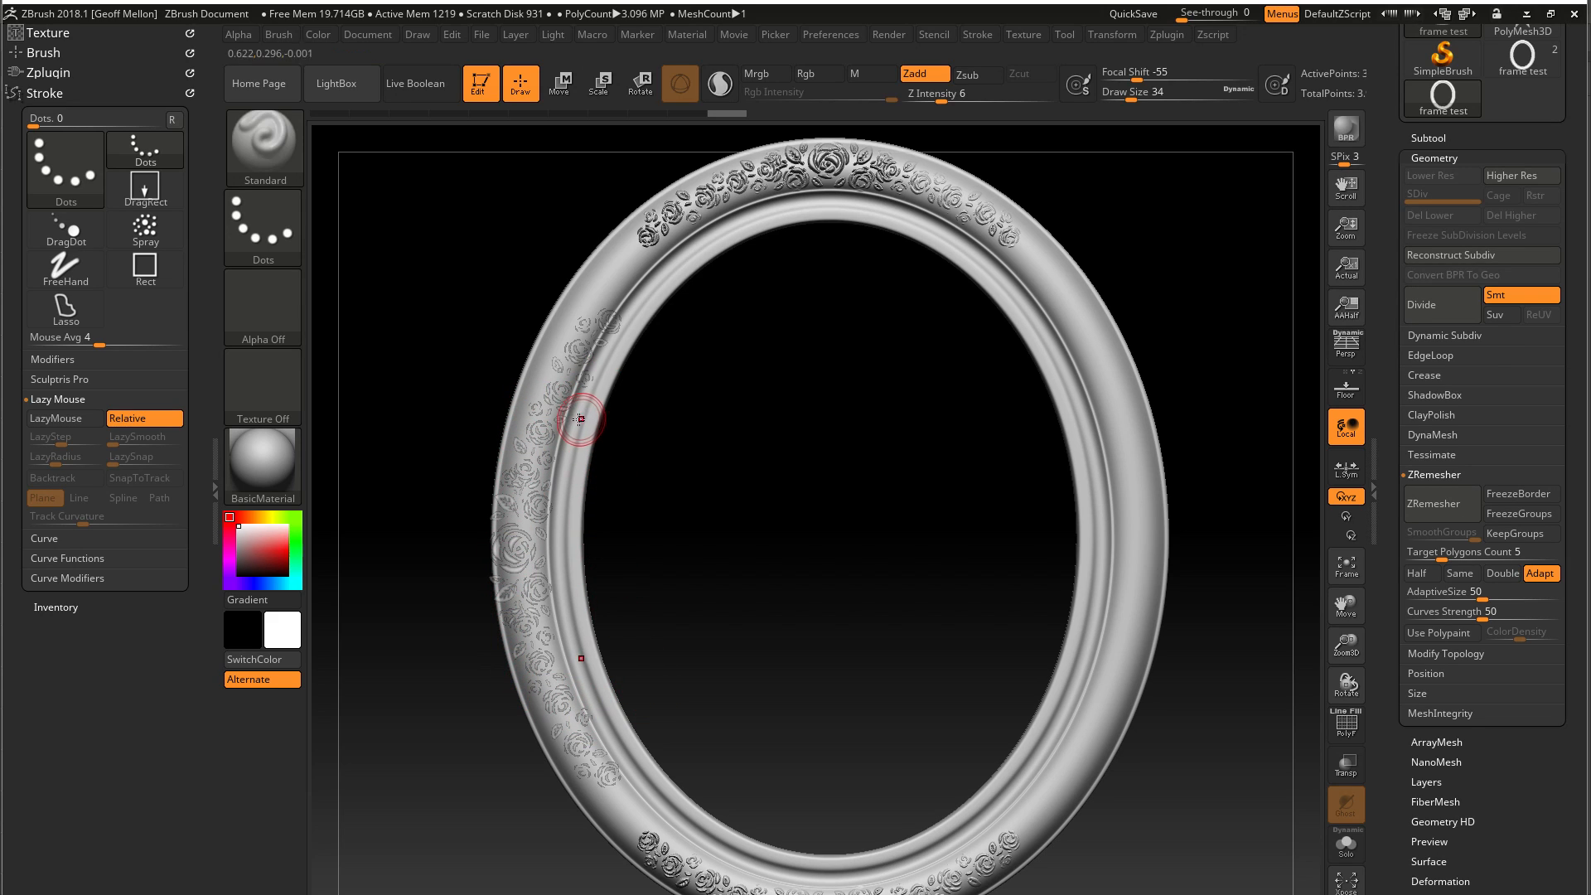
key("shift")
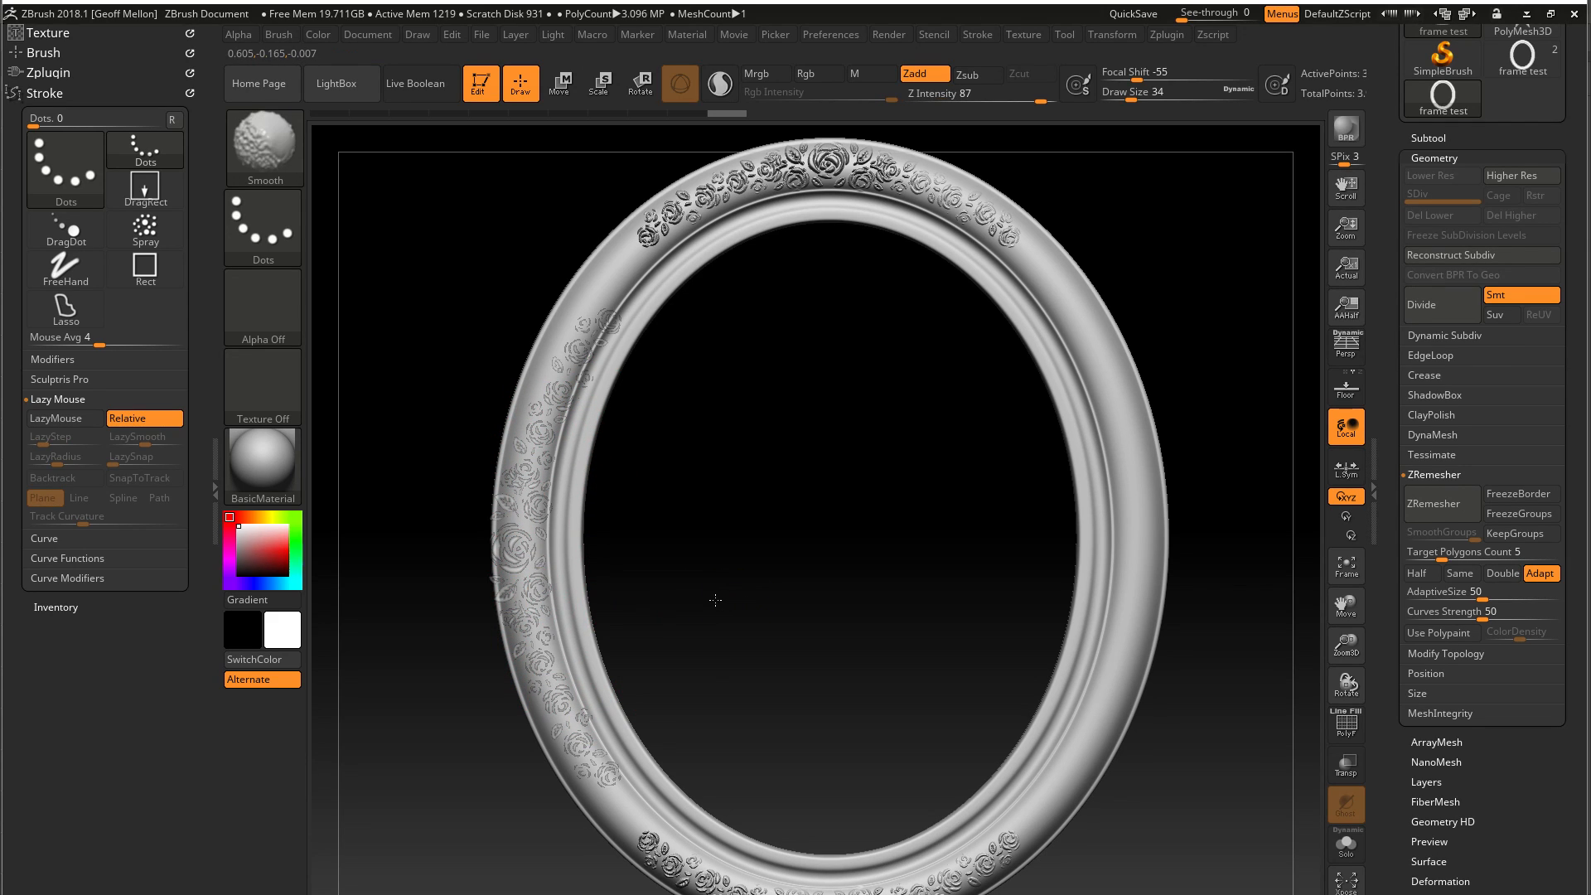
left_click_drag(827, 589, 821, 590)
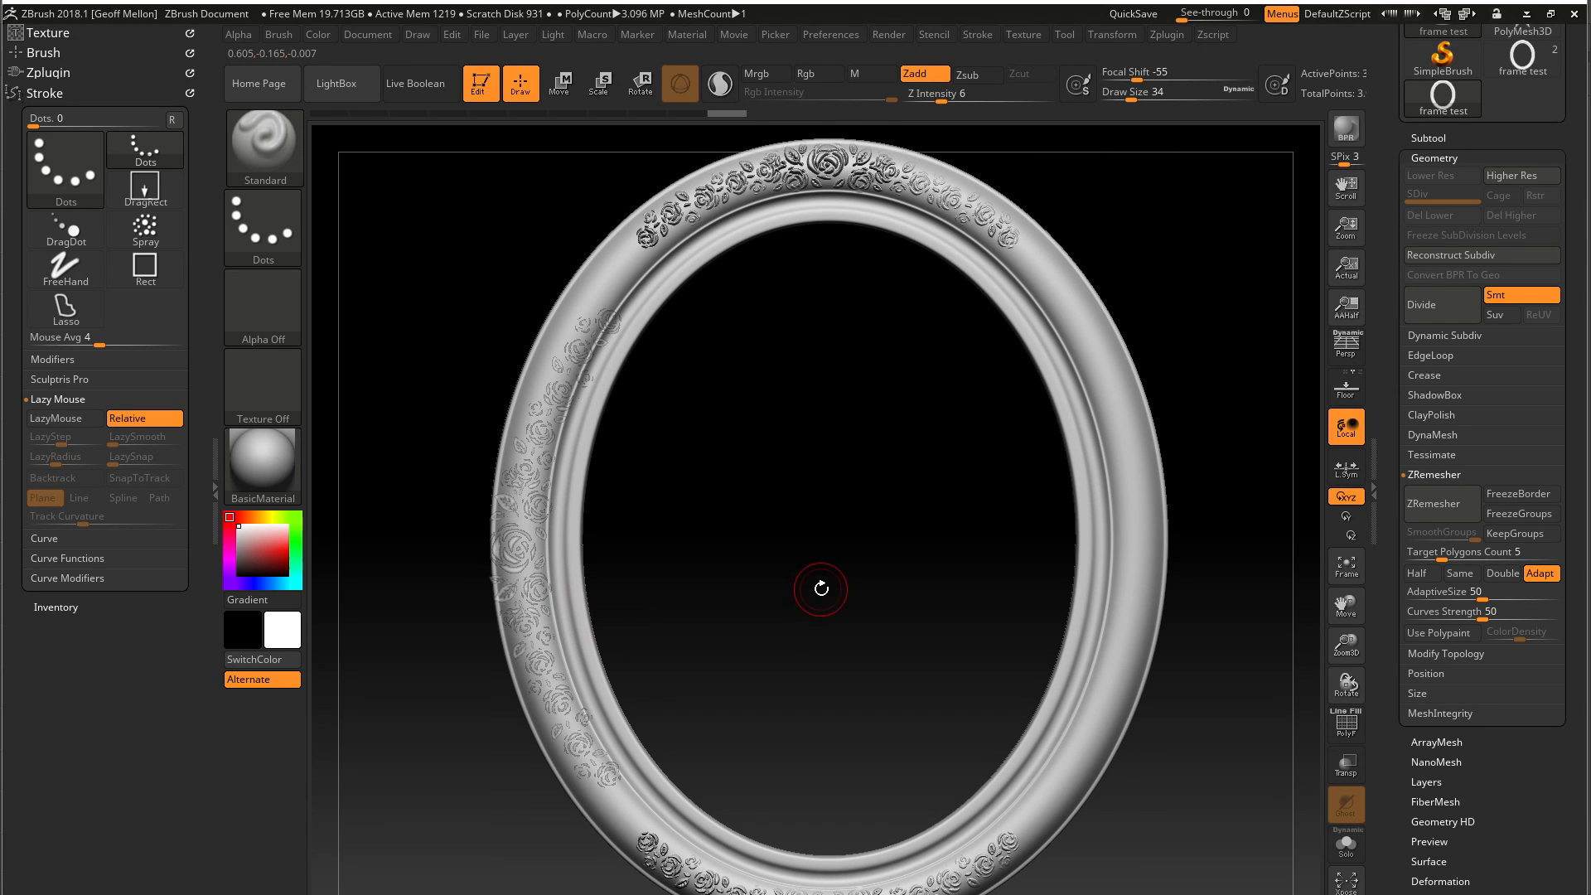
Reopen the Spotlight dial and scale the rose image down further so it follows the frame's left band
key("shift+z")
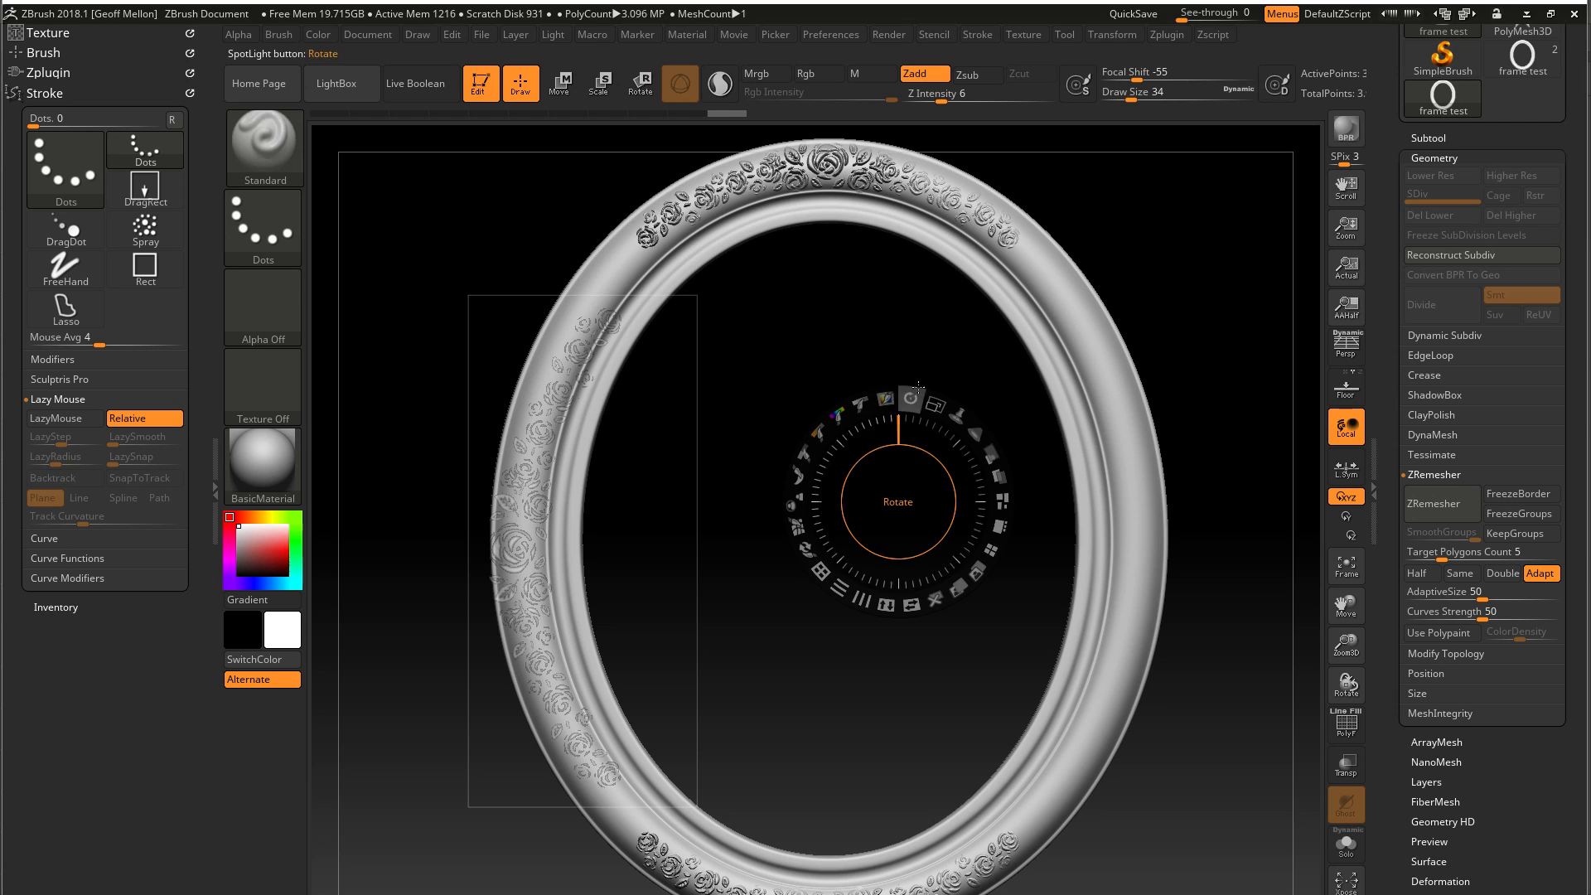
left_click(617, 383)
mouse_move(603, 424)
left_mouse_down()
mouse_move(582, 422)
mouse_move(601, 424)
left_mouse_up()
left_click_drag(591, 515, 585, 514)
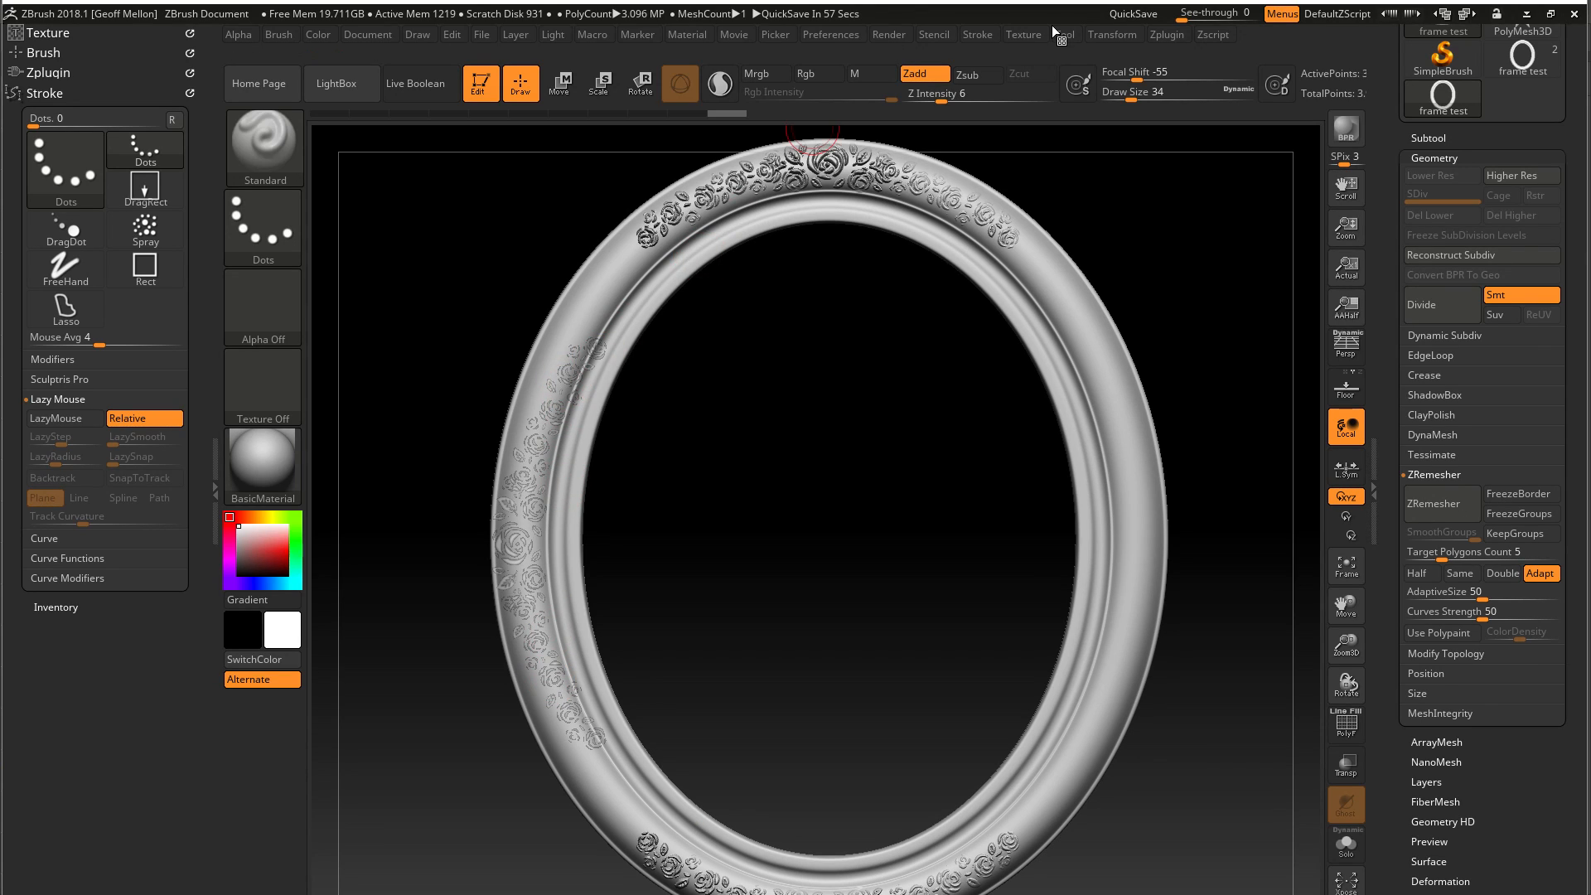
With symmetry active, sculpt the rose pattern down the frame's left side band so it mirrors to the right side
left_click(1094, 34)
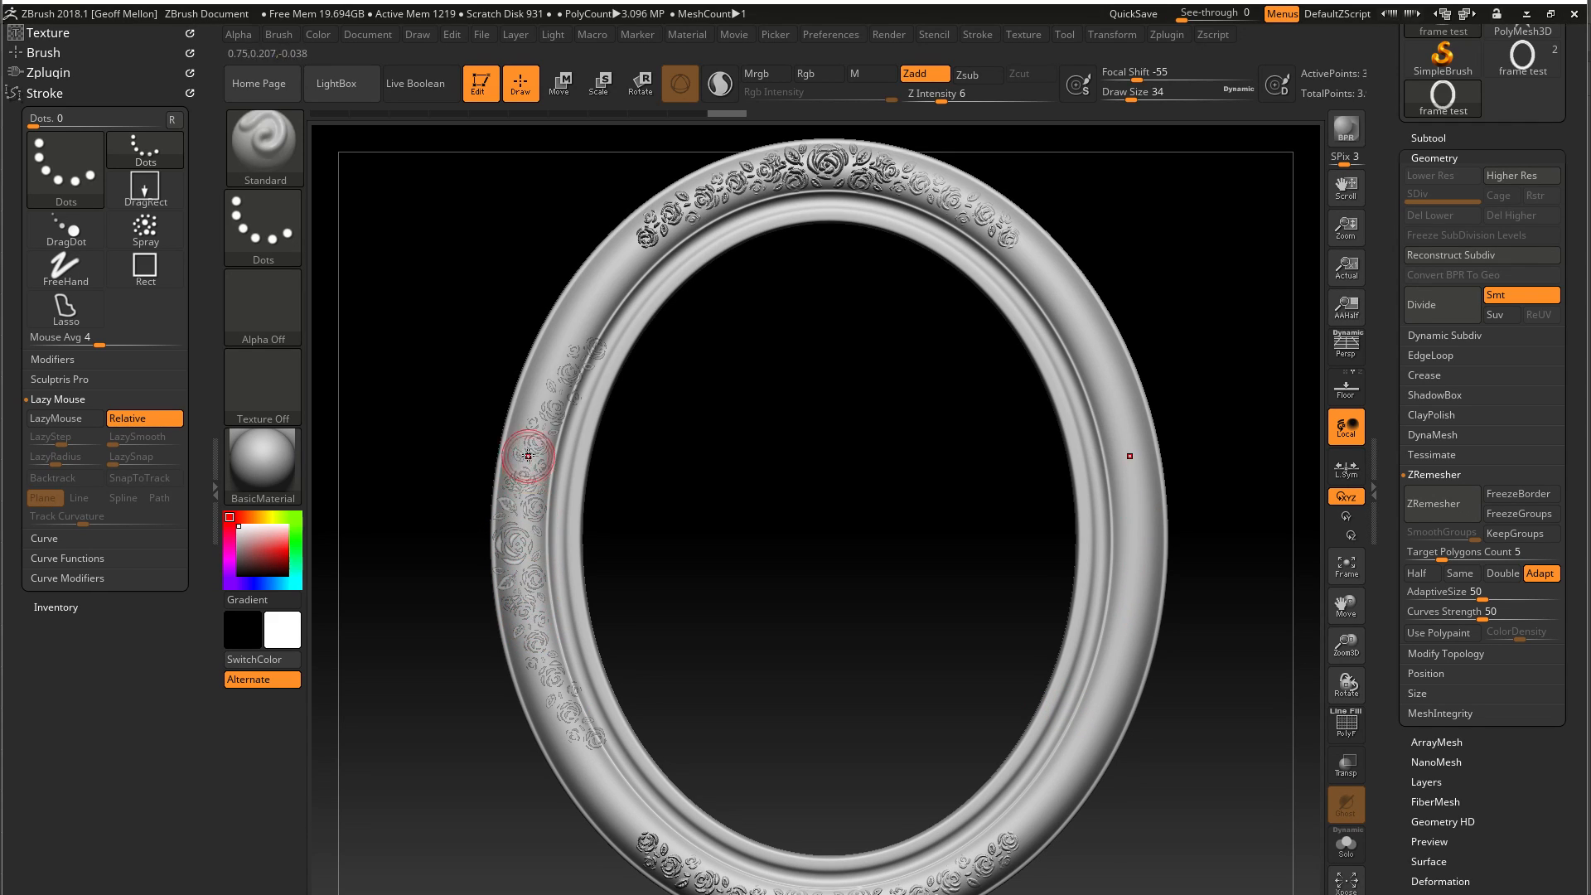
mouse_move(533, 633)
left_mouse_down()
mouse_move(515, 540)
mouse_move(530, 439)
mouse_move(507, 494)
left_mouse_up()
left_click_drag(428, 722, 408, 696)
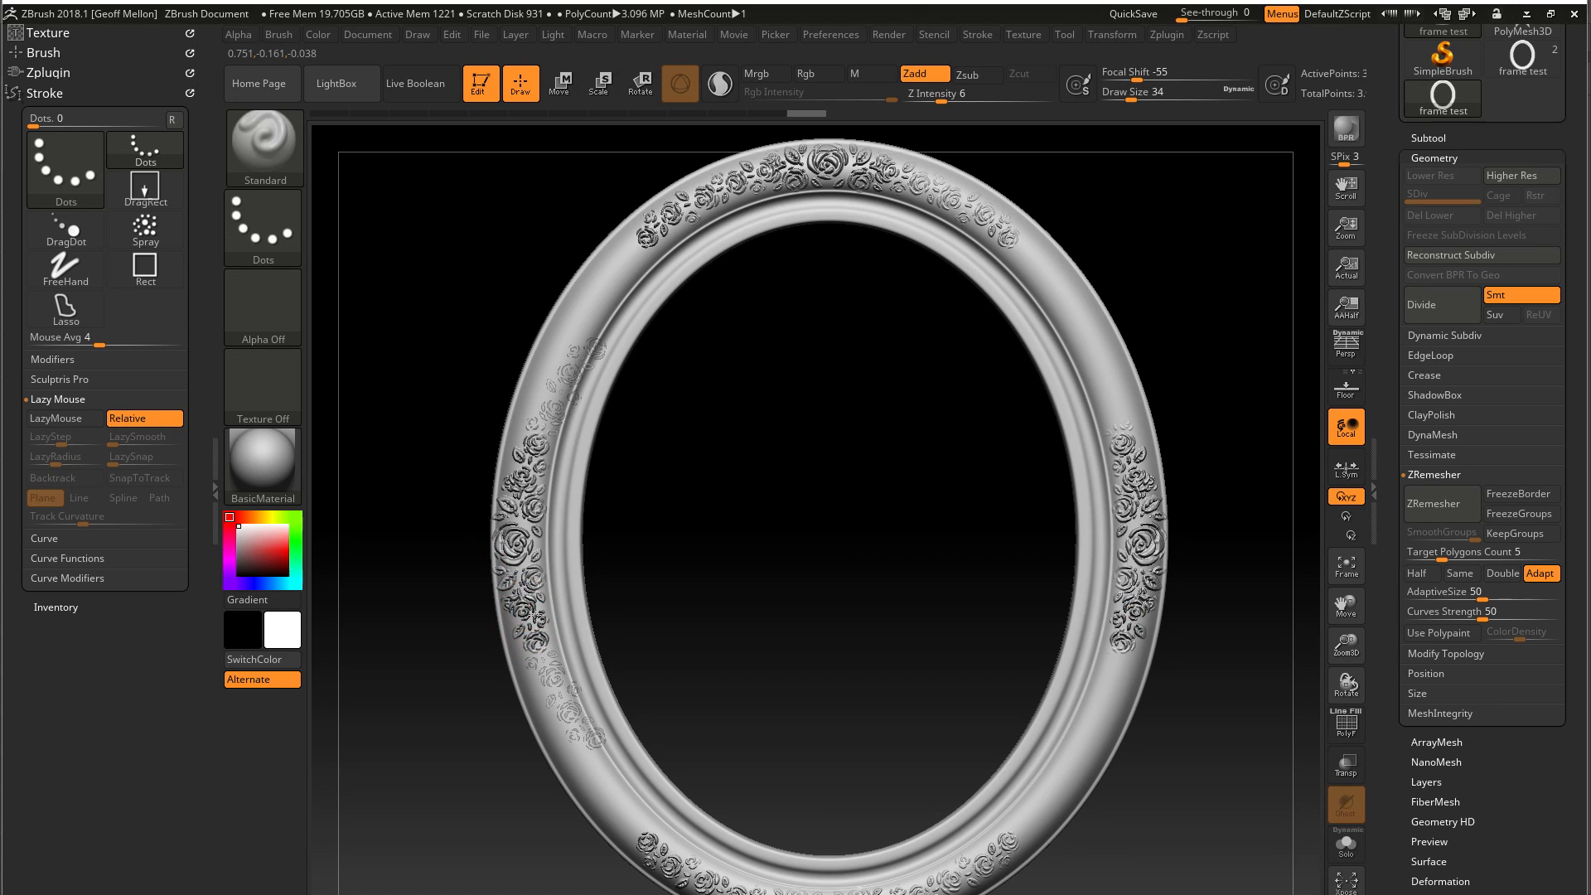
Check the sculpted side roses from an angle, restore the front view, and turn off the Spotlight image
mouse_move(398, 705)
left_mouse_down()
mouse_move(440, 712)
mouse_move(419, 717)
left_mouse_up()
key("ctrl+z")
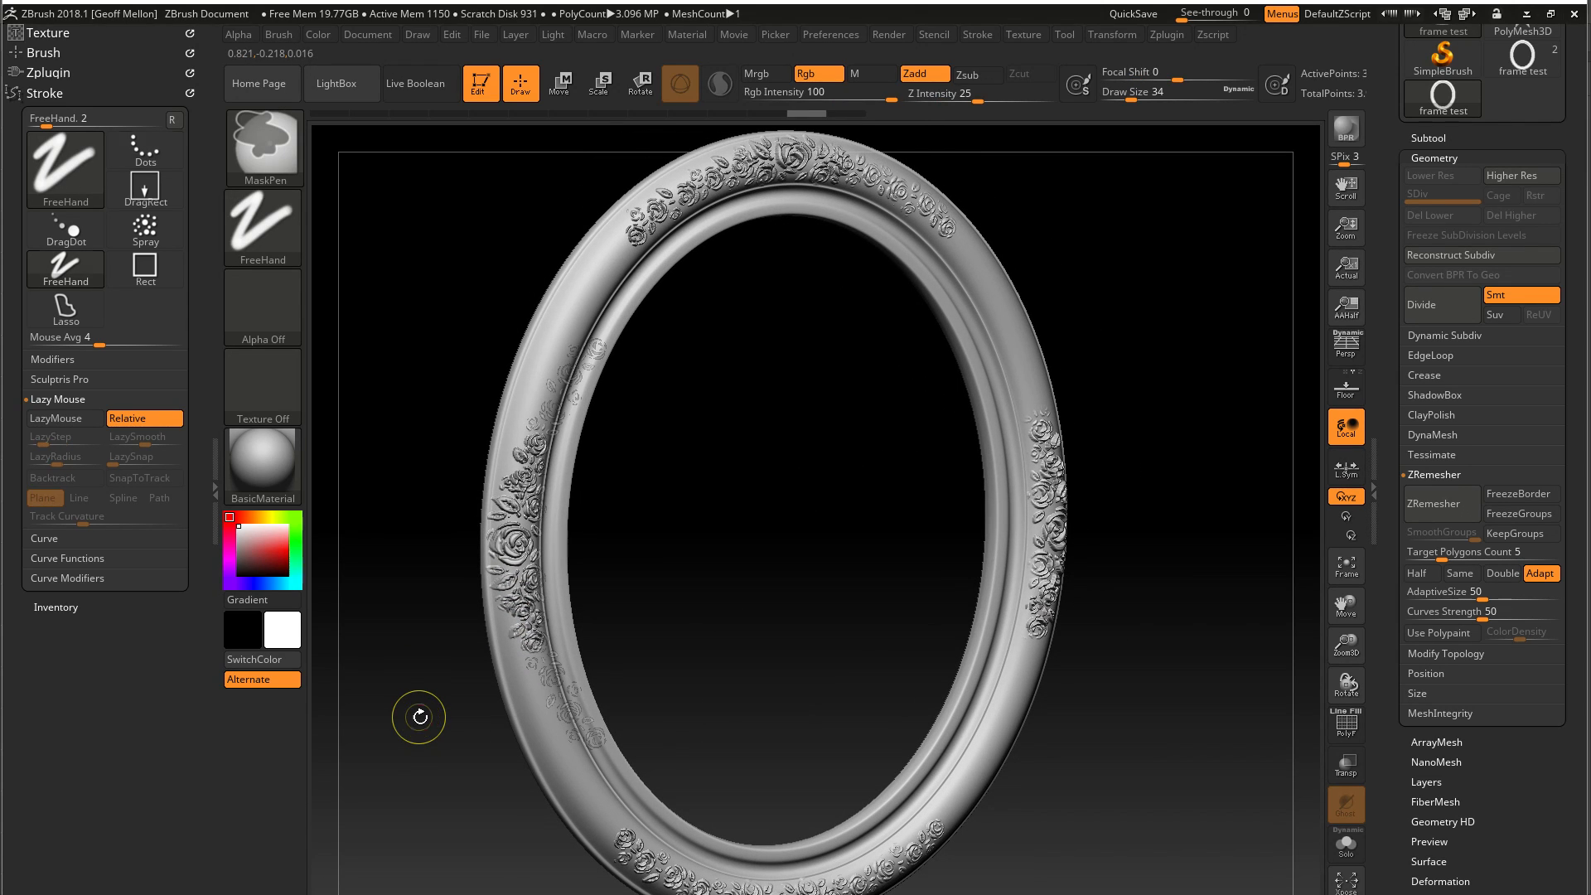
mouse_move(475, 642)
left_mouse_down()
mouse_move(498, 647)
mouse_move(416, 632)
left_mouse_up()
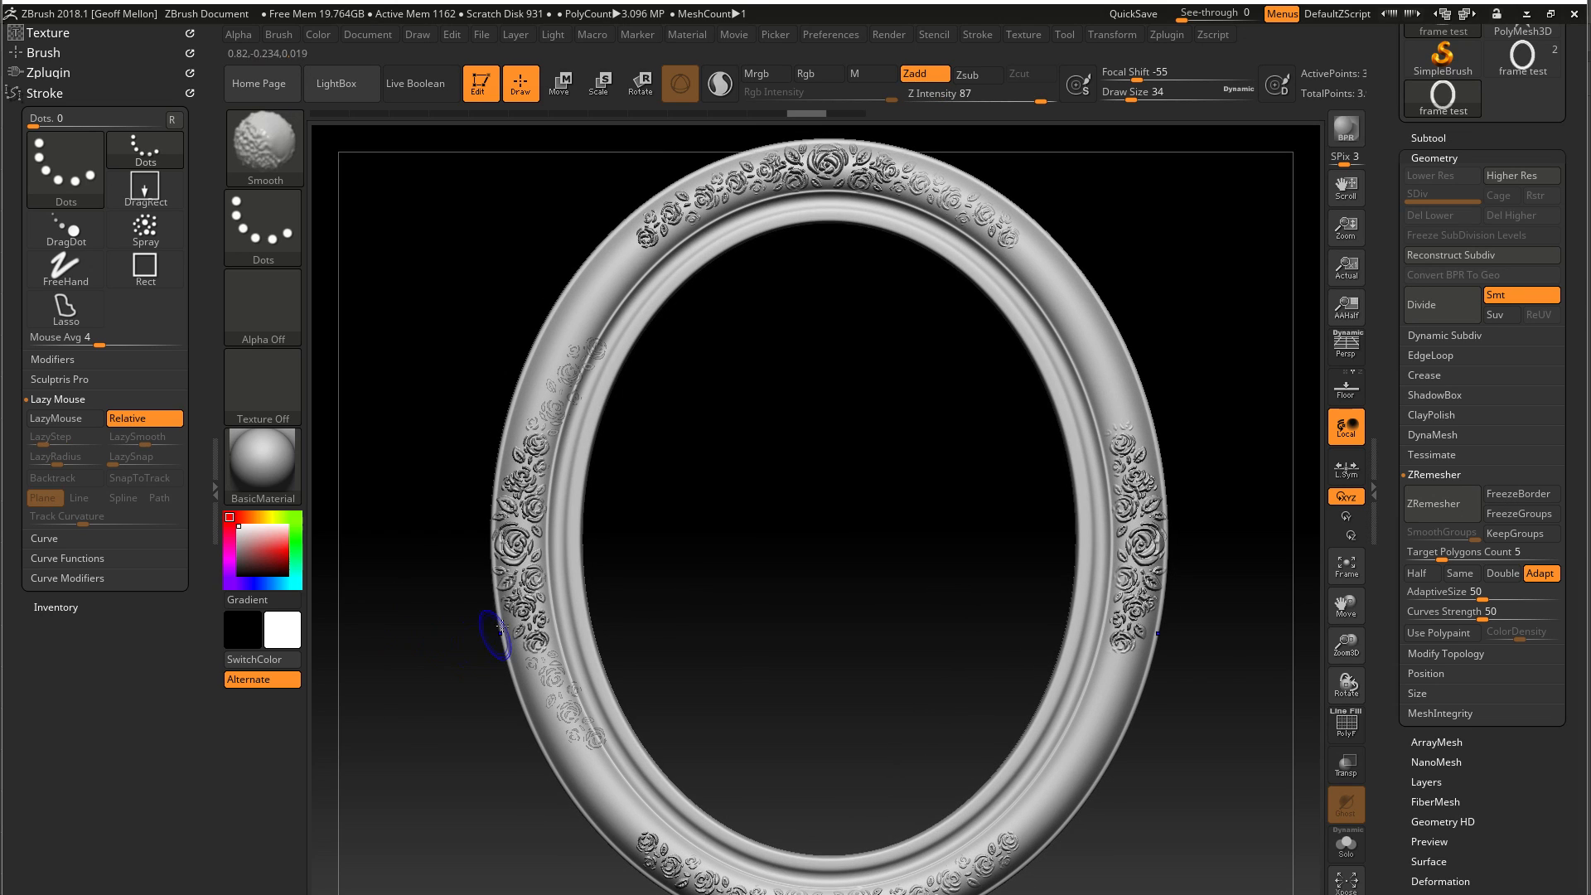
key("ctrl+shift+a")
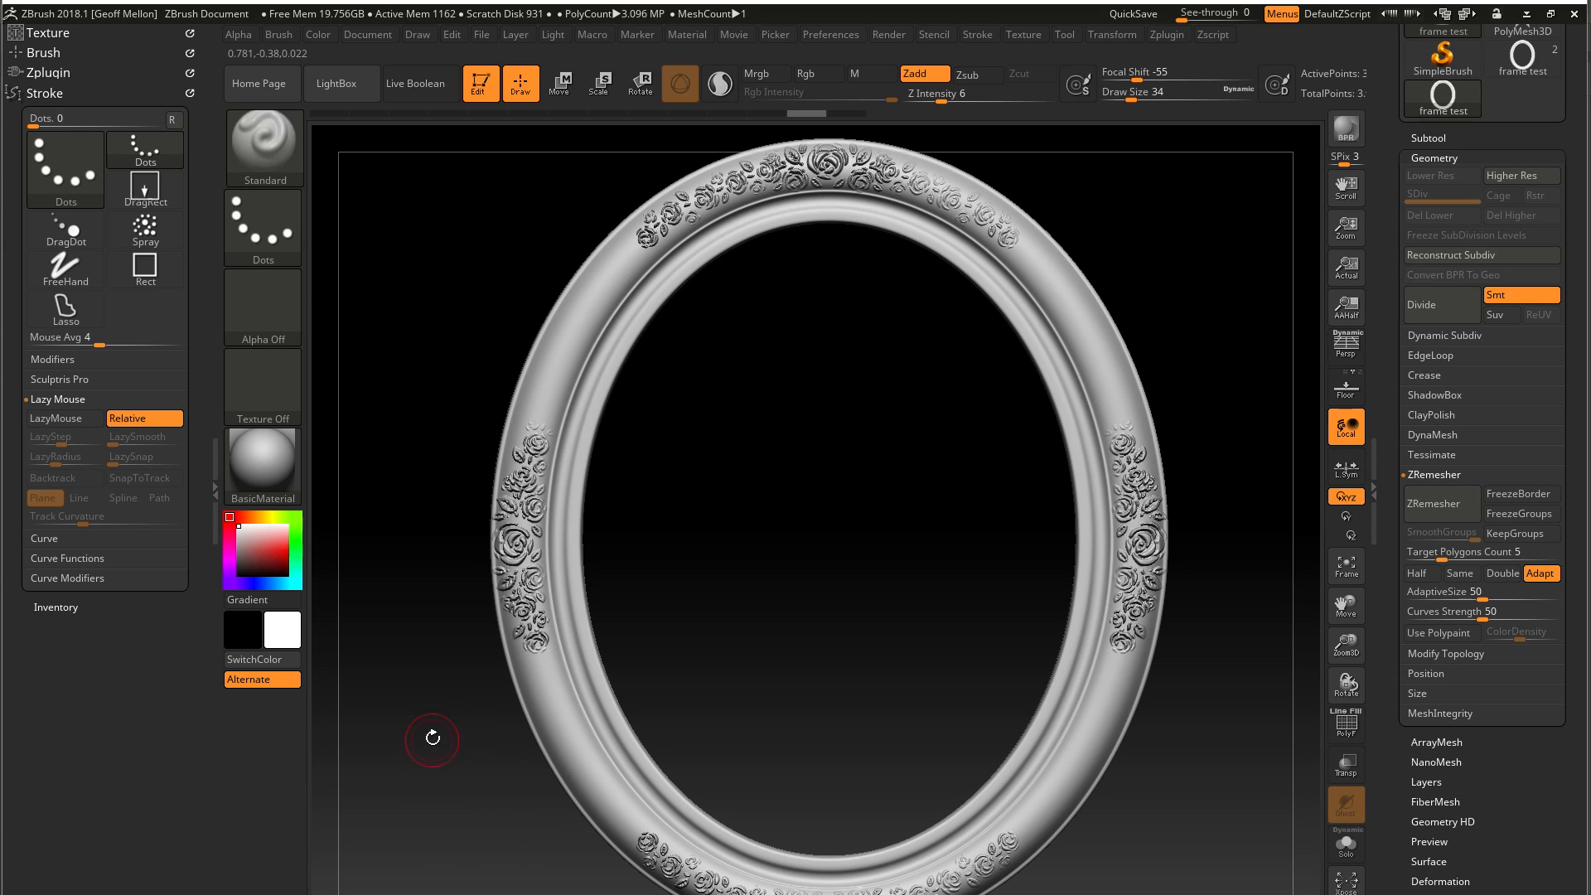
Try smoothing the lower roses on the frame's left side with the Smooth brush, and undo the stroke
left_click_drag(439, 706, 419, 611)
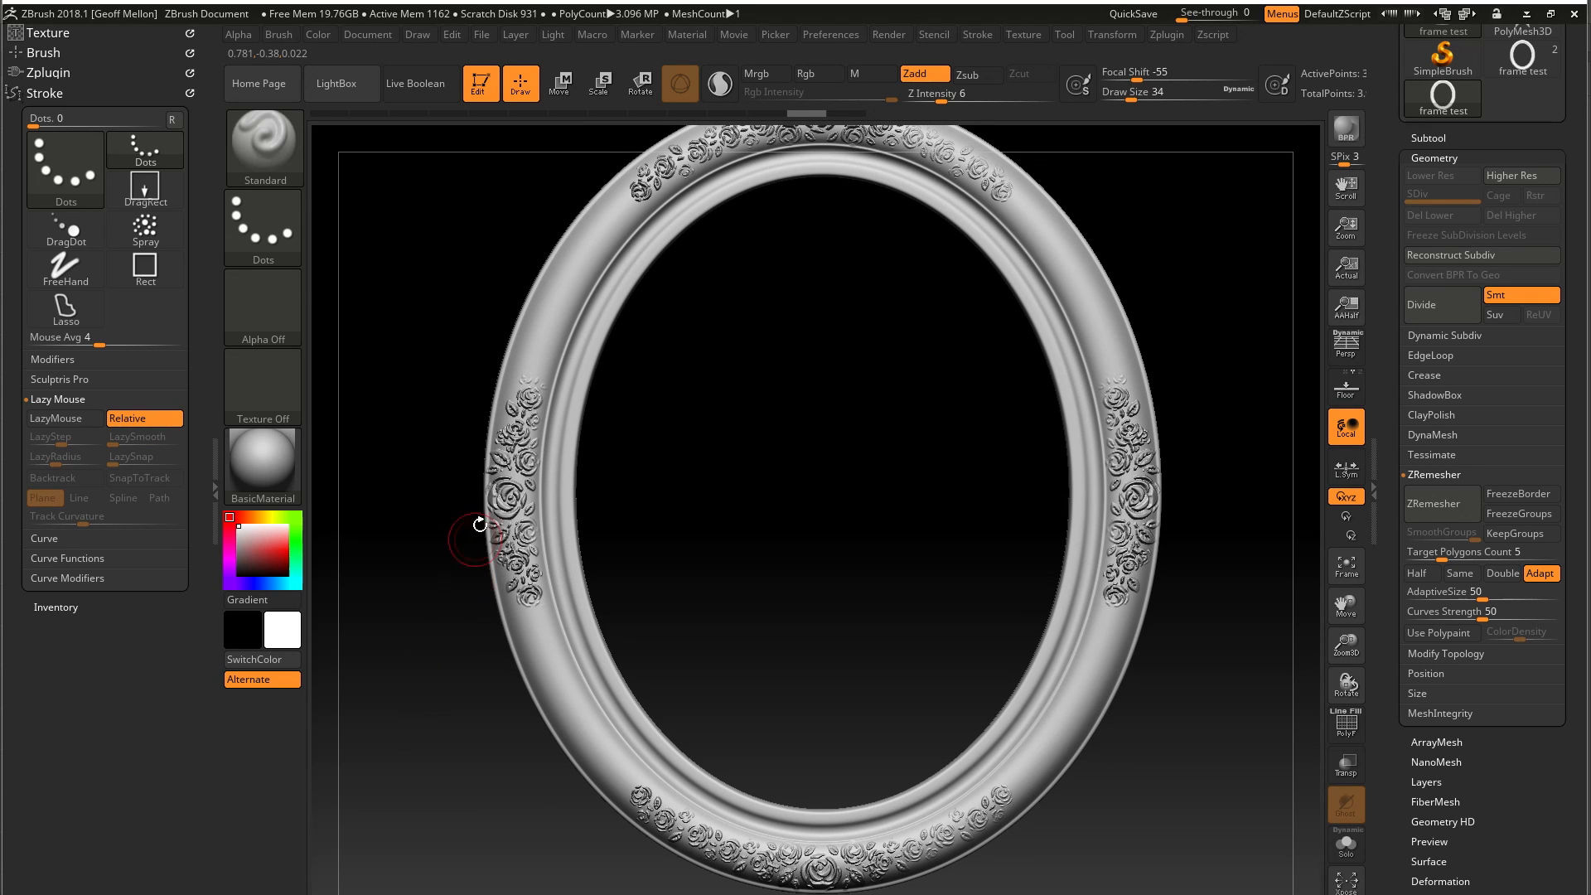
mouse_move(472, 399)
left_mouse_down("alt")
mouse_move(450, 433)
mouse_move(454, 530)
left_mouse_up("alt")
mouse_move(452, 648)
left_mouse_down()
mouse_move(370, 660)
mouse_move(413, 653)
mouse_move(405, 605)
left_mouse_up()
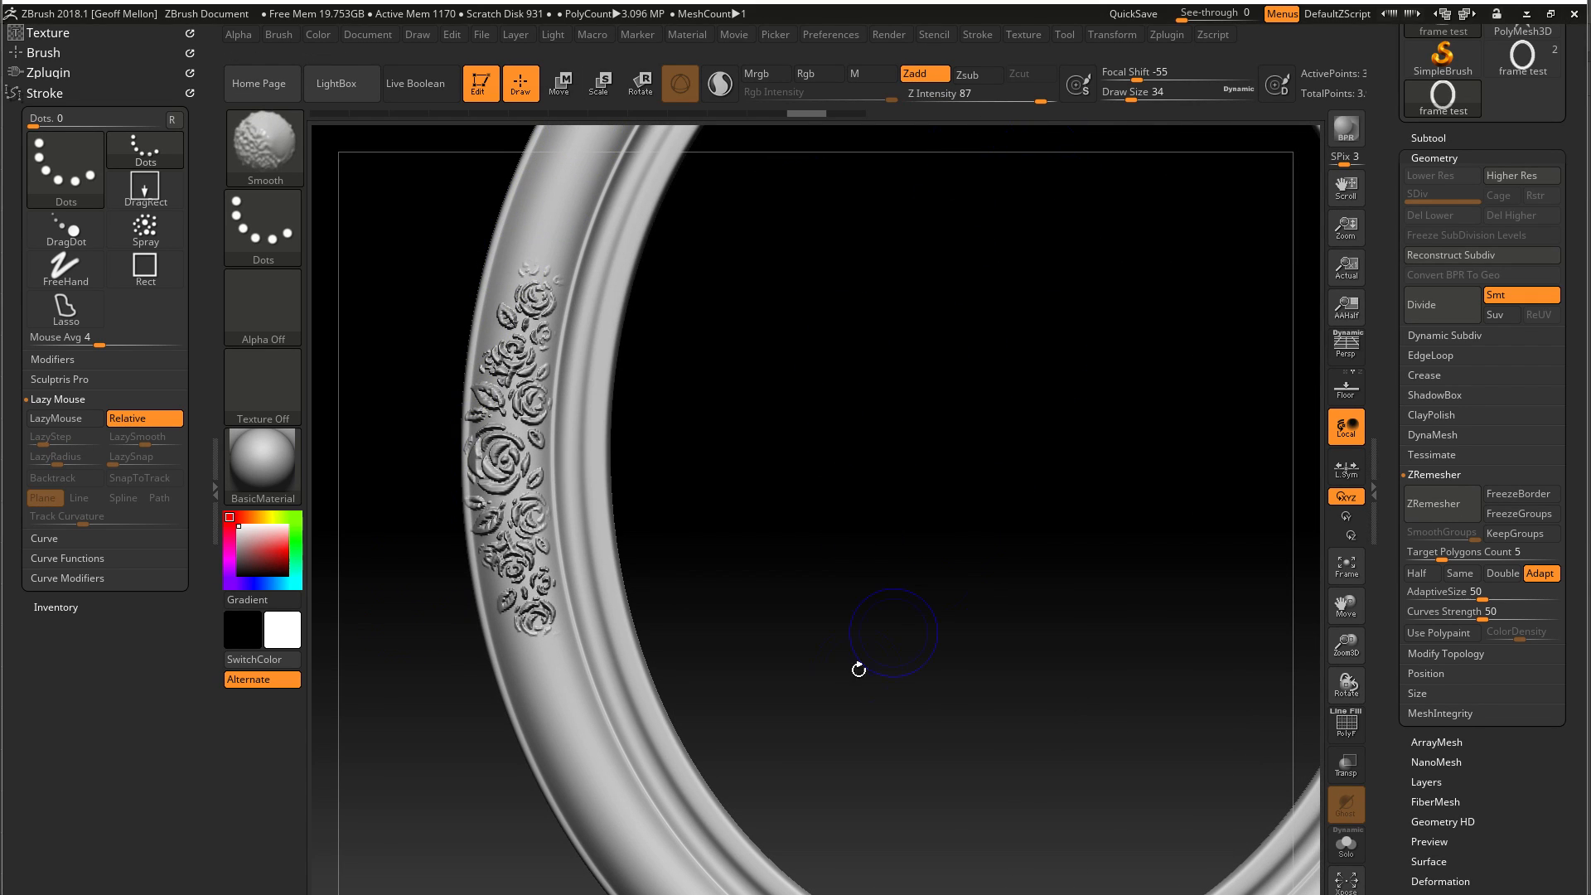
left_click_drag(520, 565, 501, 528, "shift")
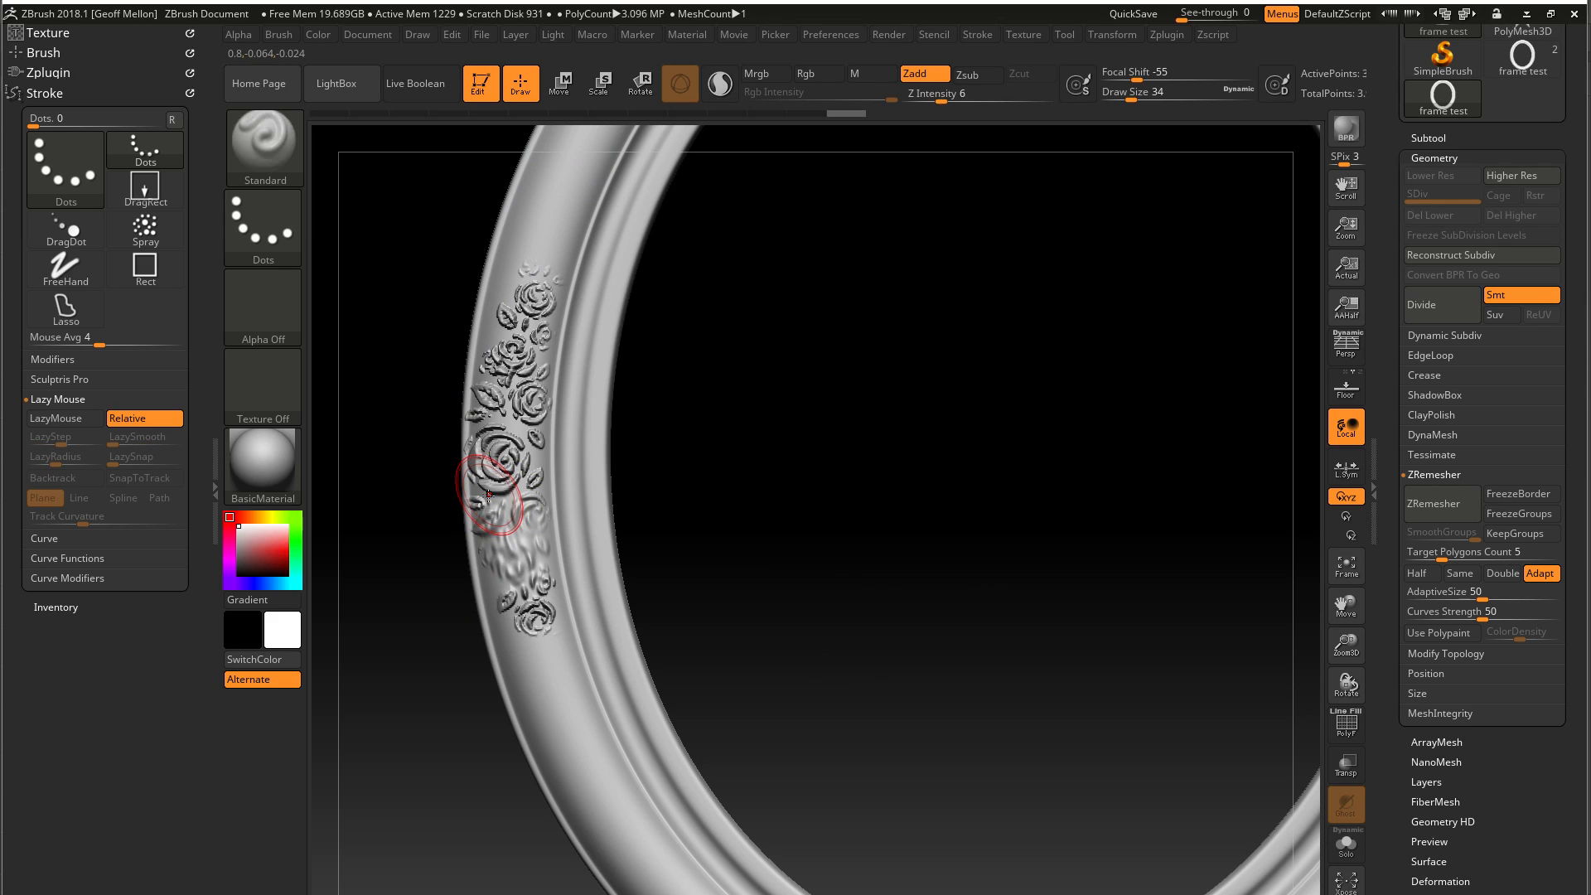
key("ctrl+z")
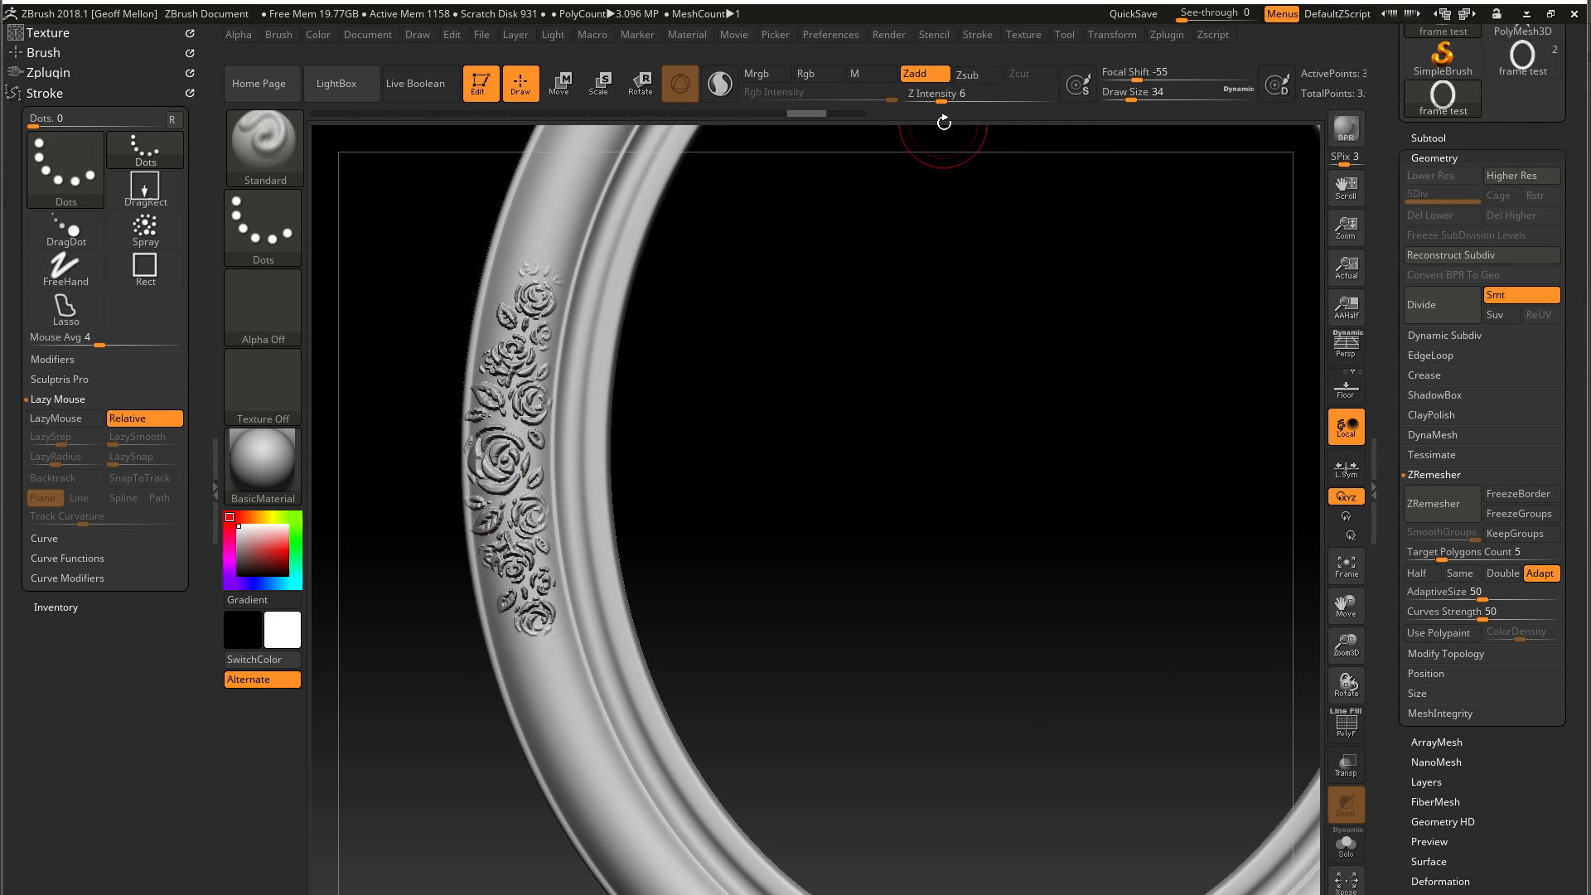
Lower the Smooth brush's Z Intensity to 5 and gently soften the rose relief on the frame's left side
key("shift")
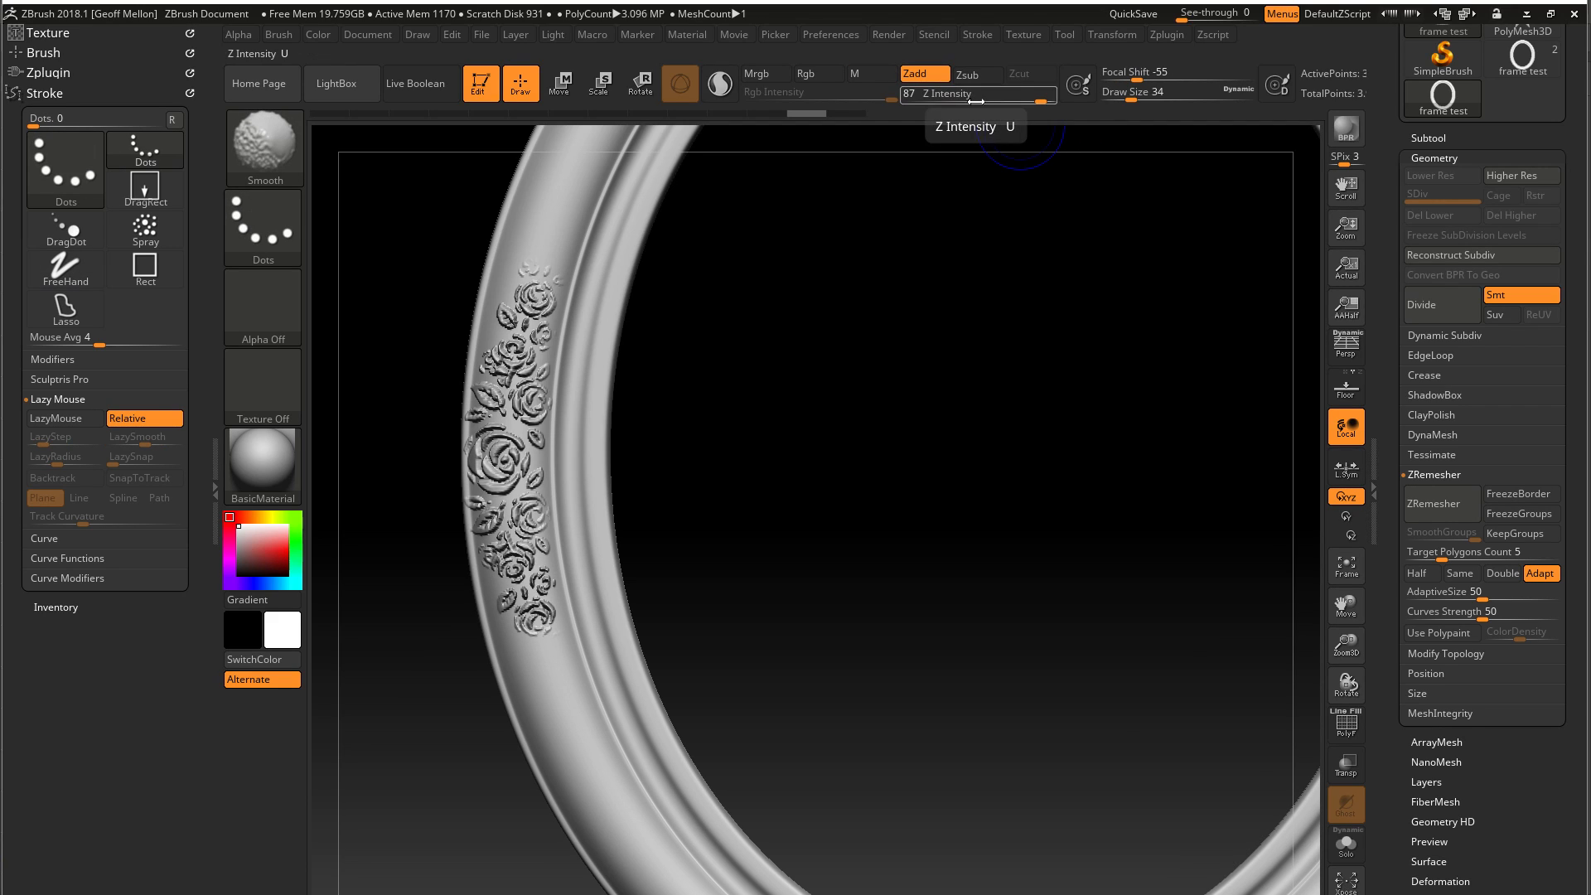
left_click_drag(977, 101, 918, 97)
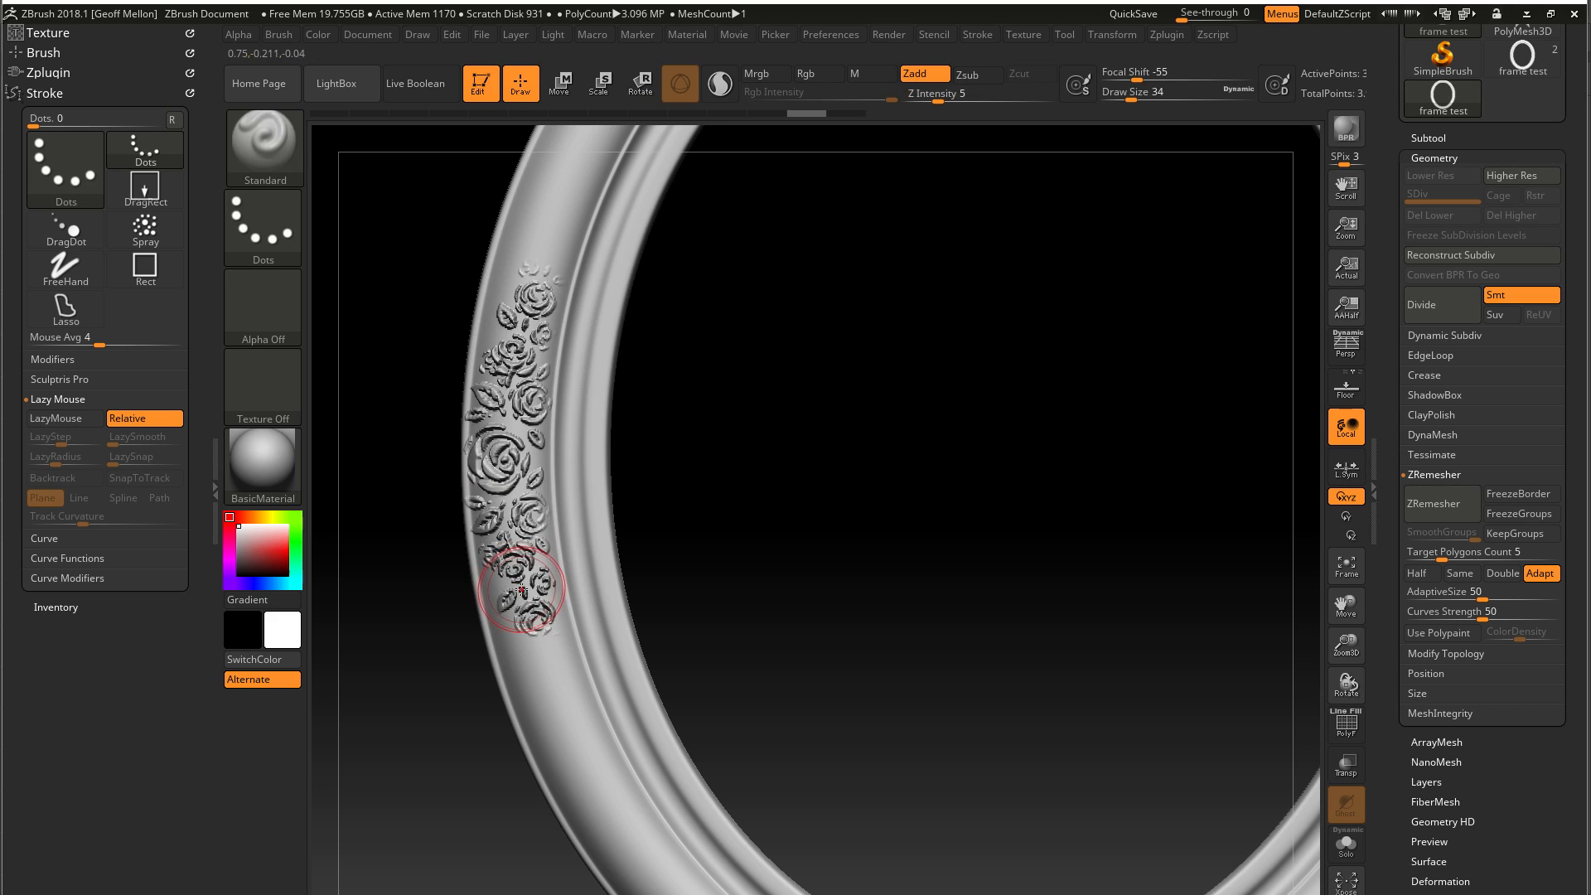
left_click_drag(523, 577, 526, 581, "shift")
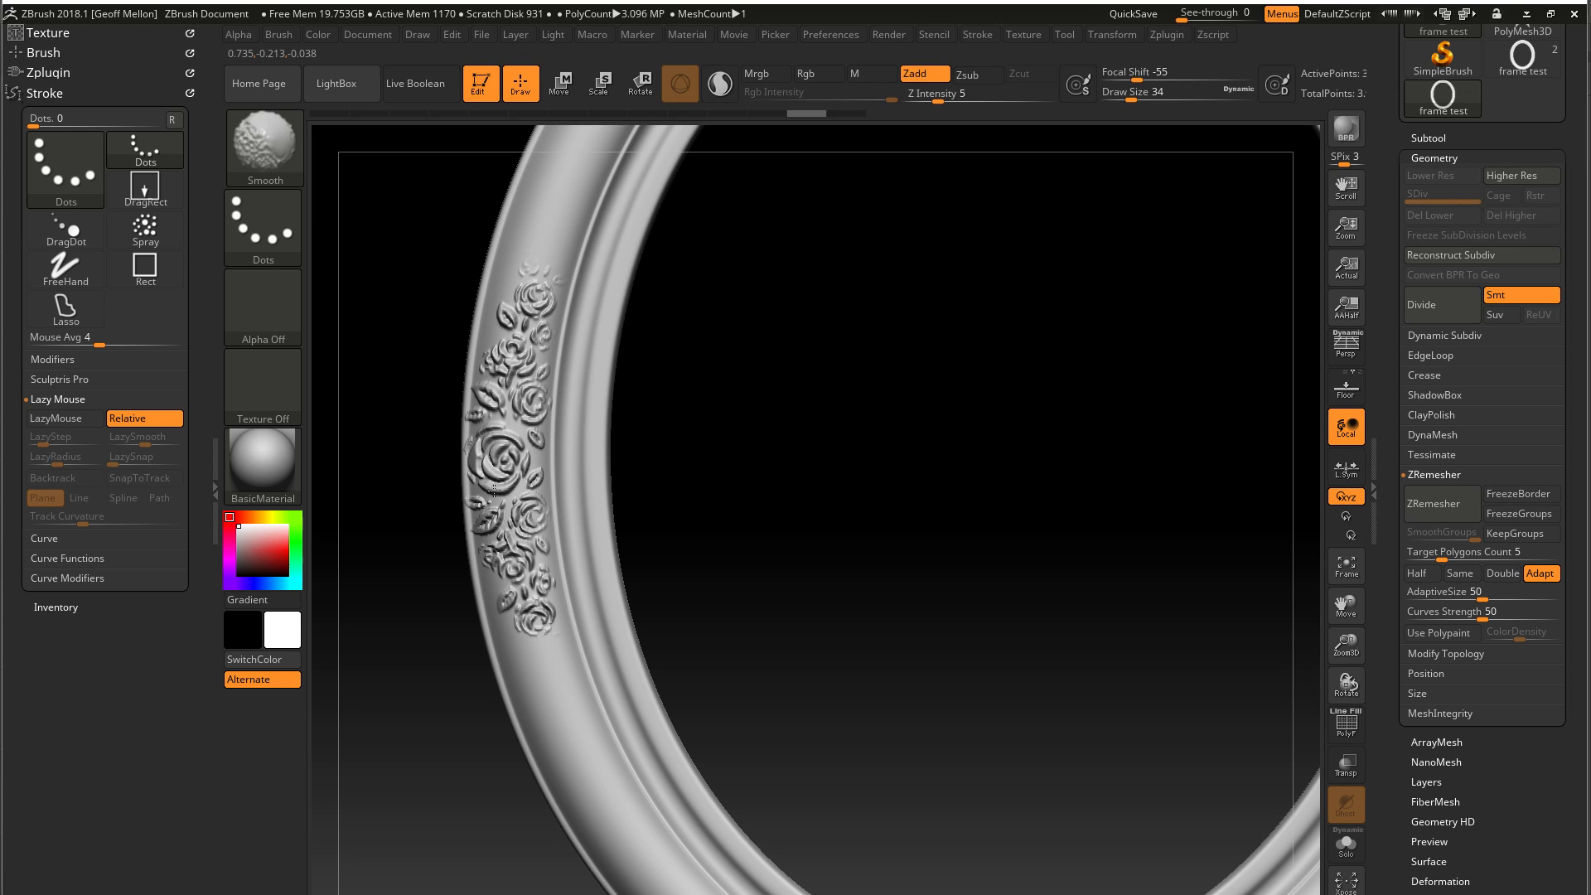
key("f")
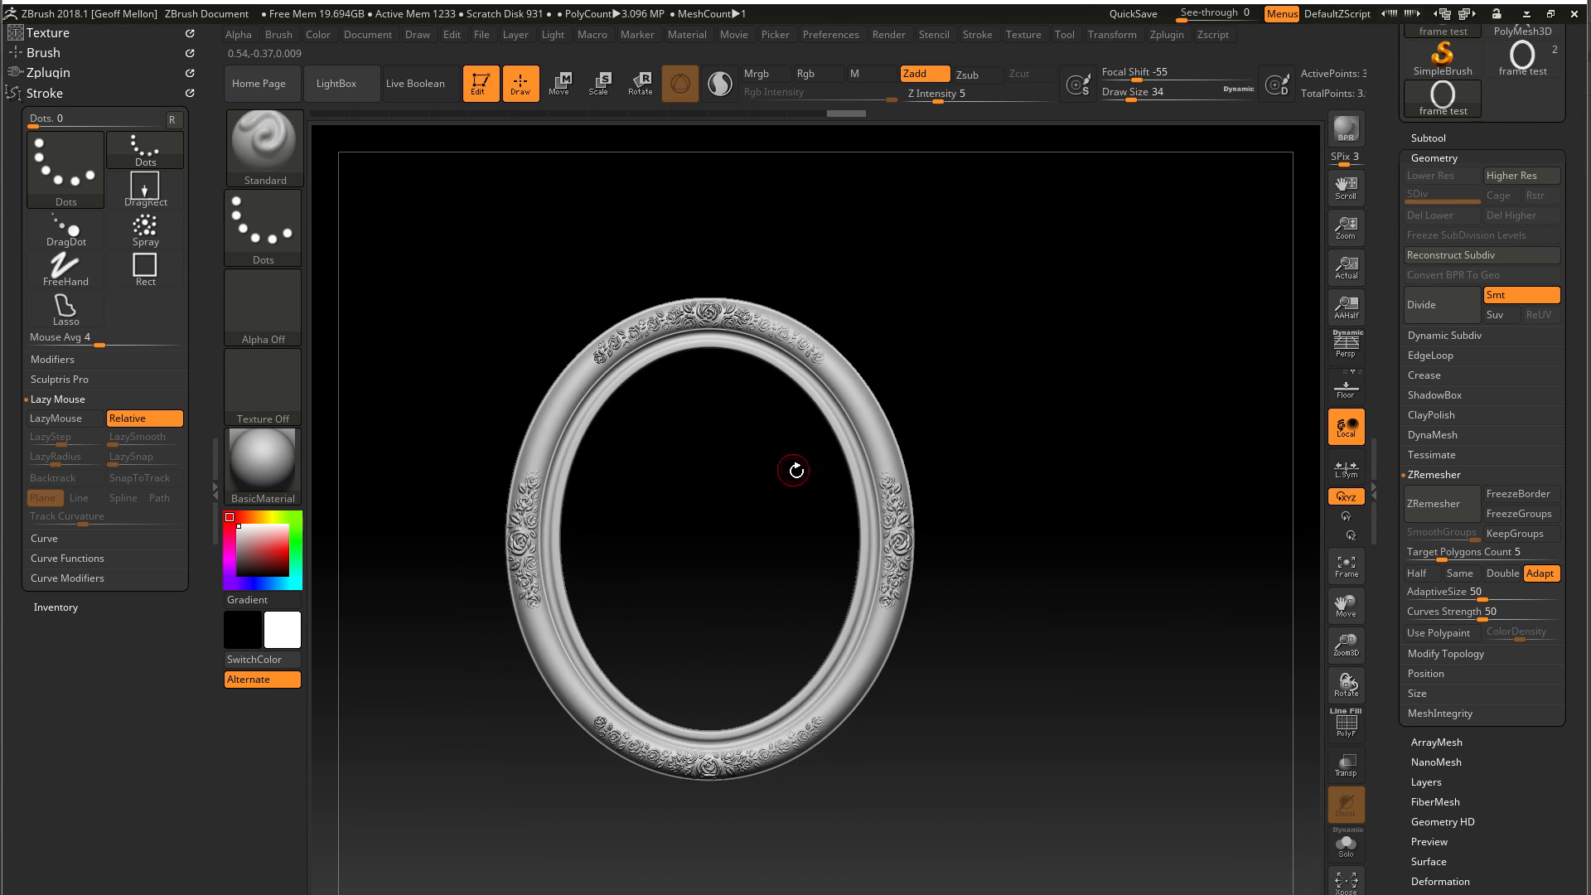
Switch off X symmetry for sculpting on the frame
left_click_drag(762, 460, 750, 655, "alt")
left_click_drag(973, 554, 900, 681, "alt")
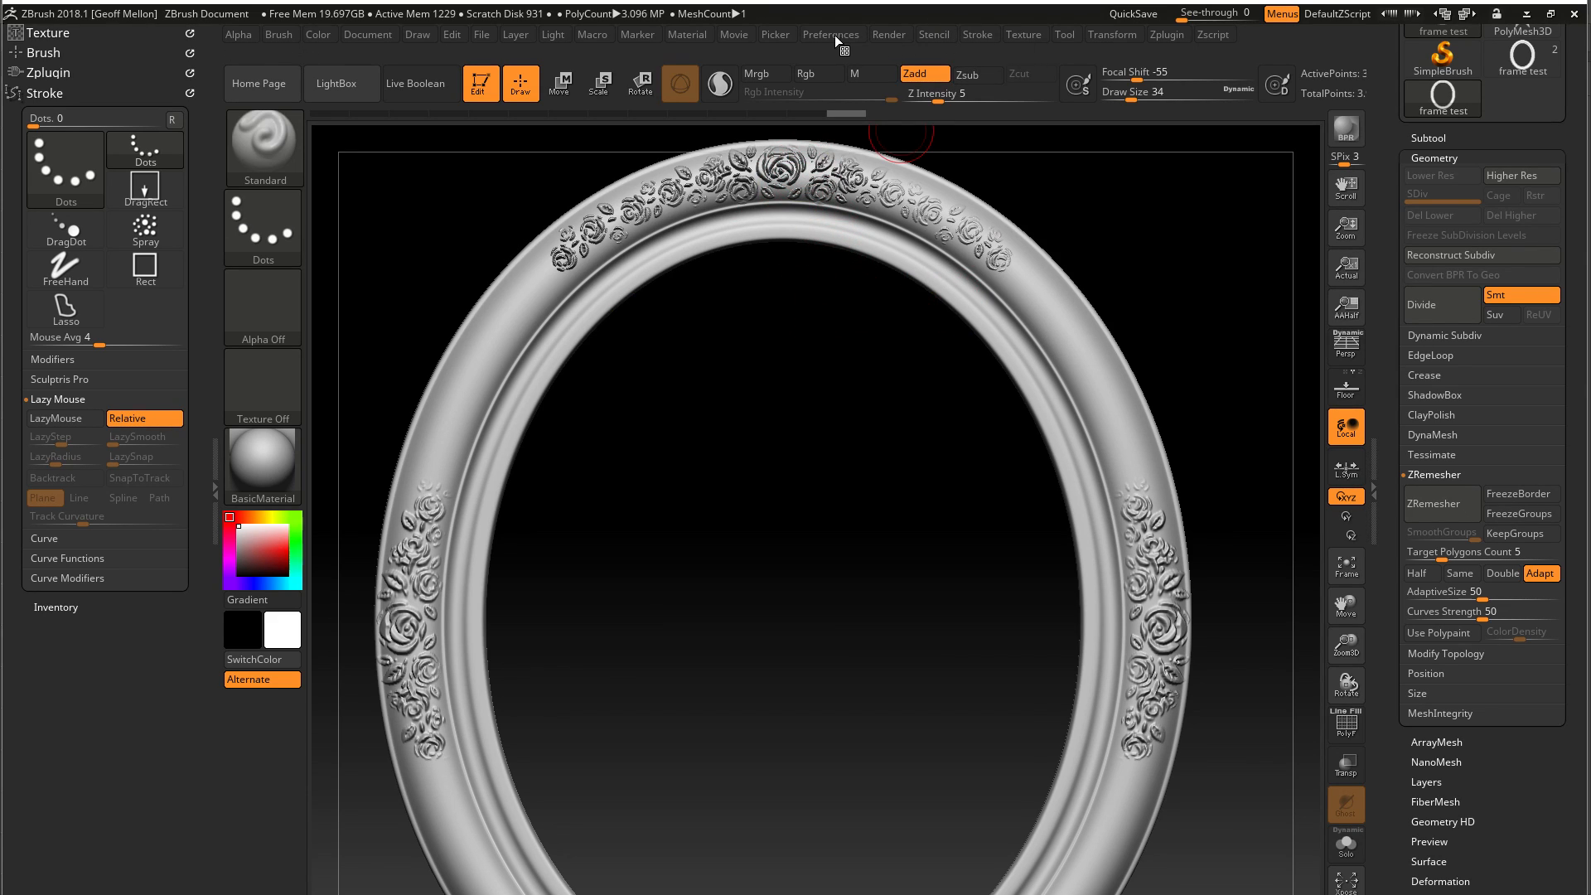
left_click(1099, 31)
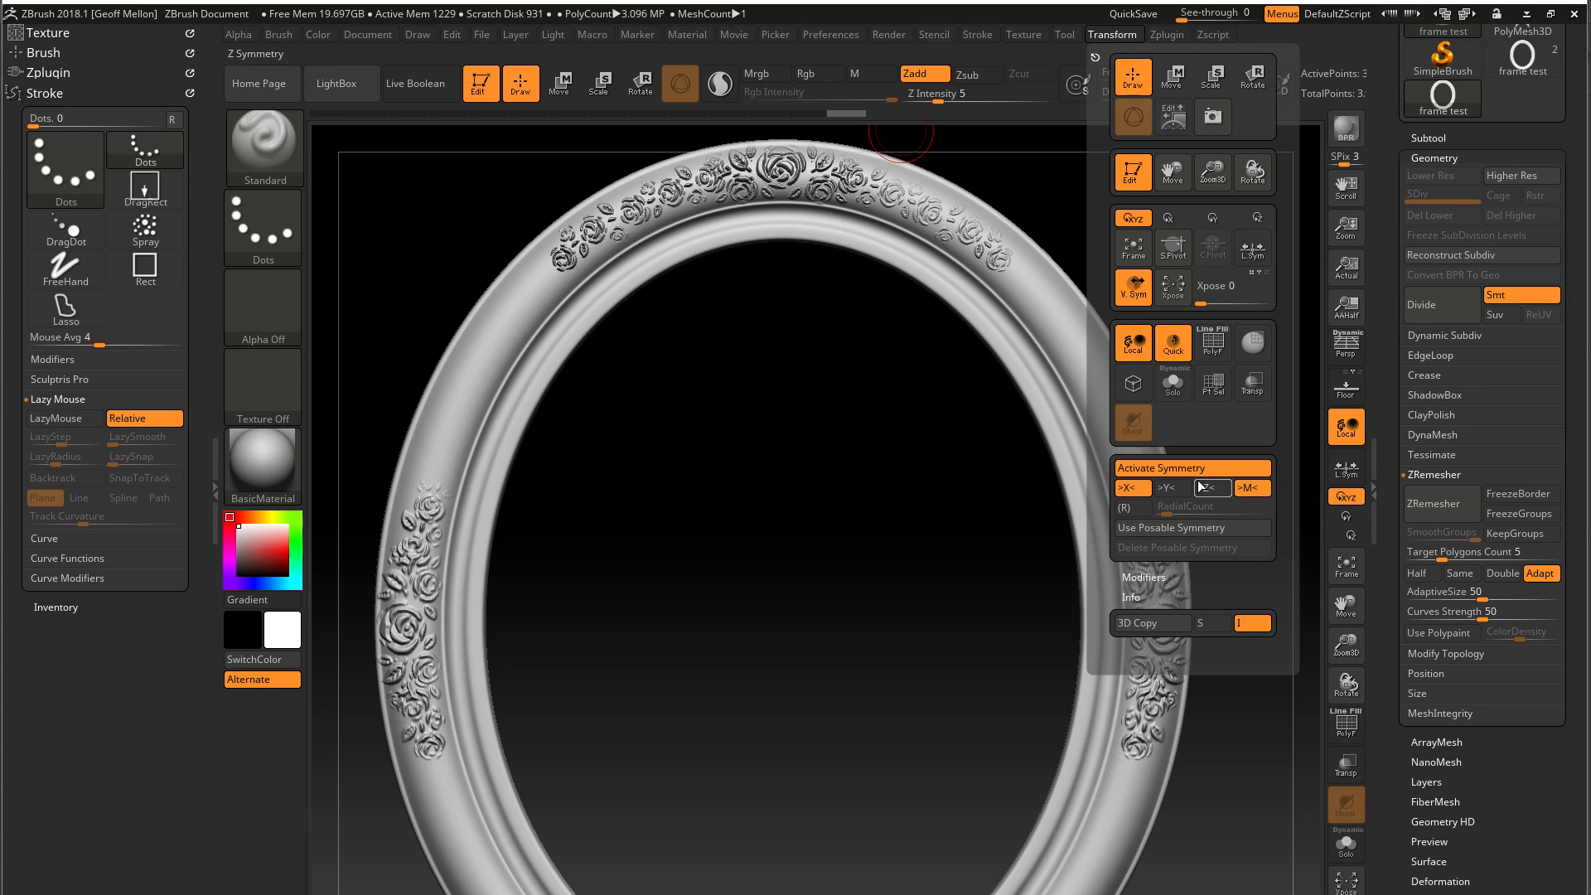
left_click(1134, 491)
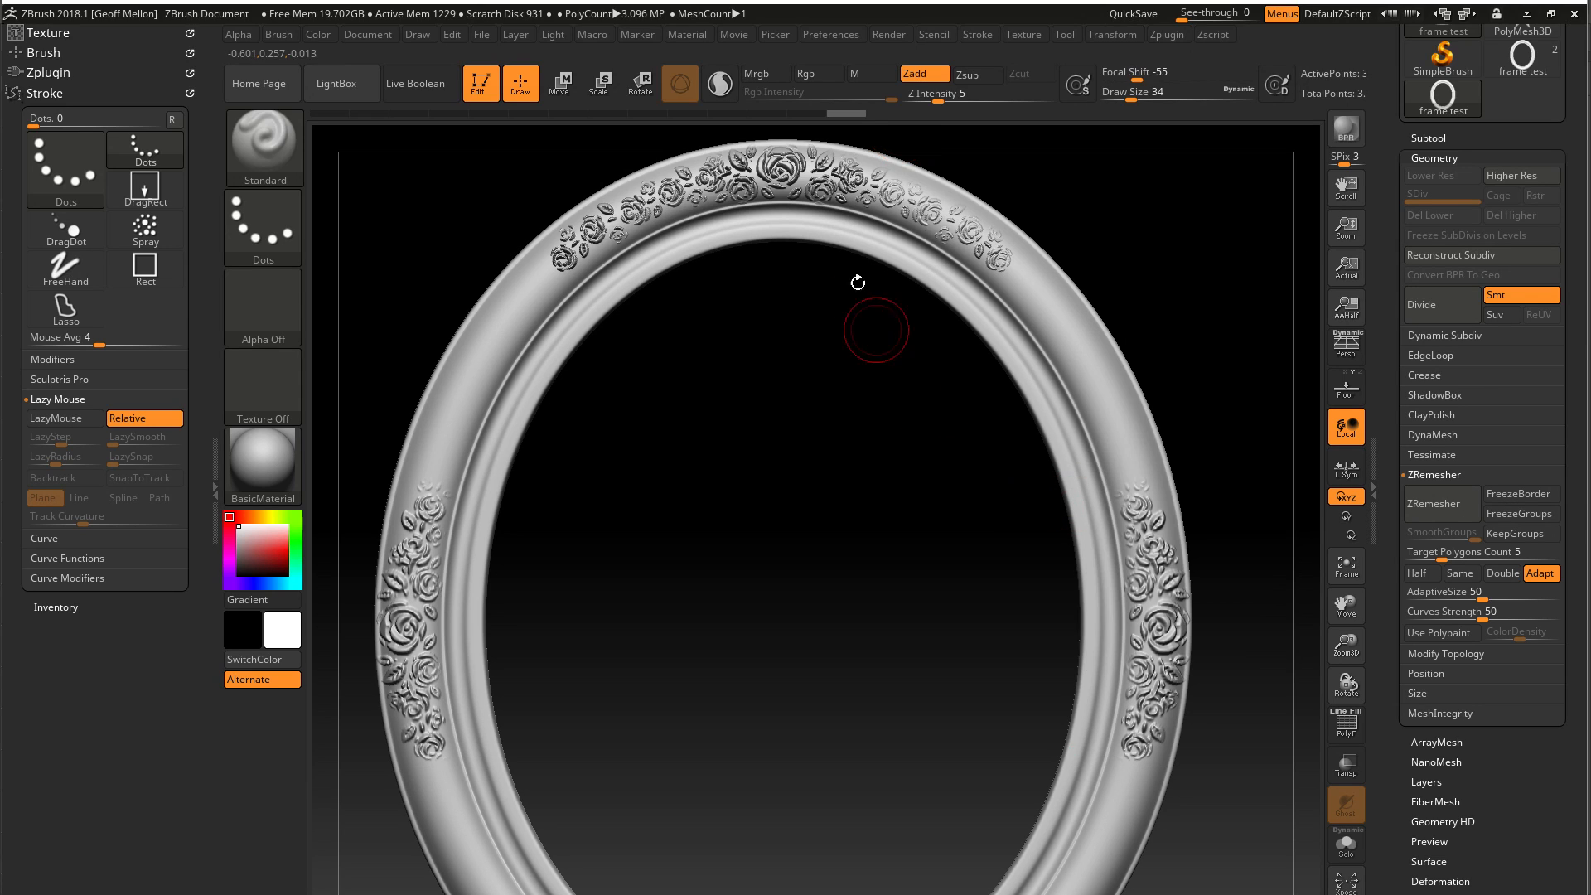
Soften the rose relief along the frame's upper and lower arcs with the low-intensity Smooth brush
key("space")
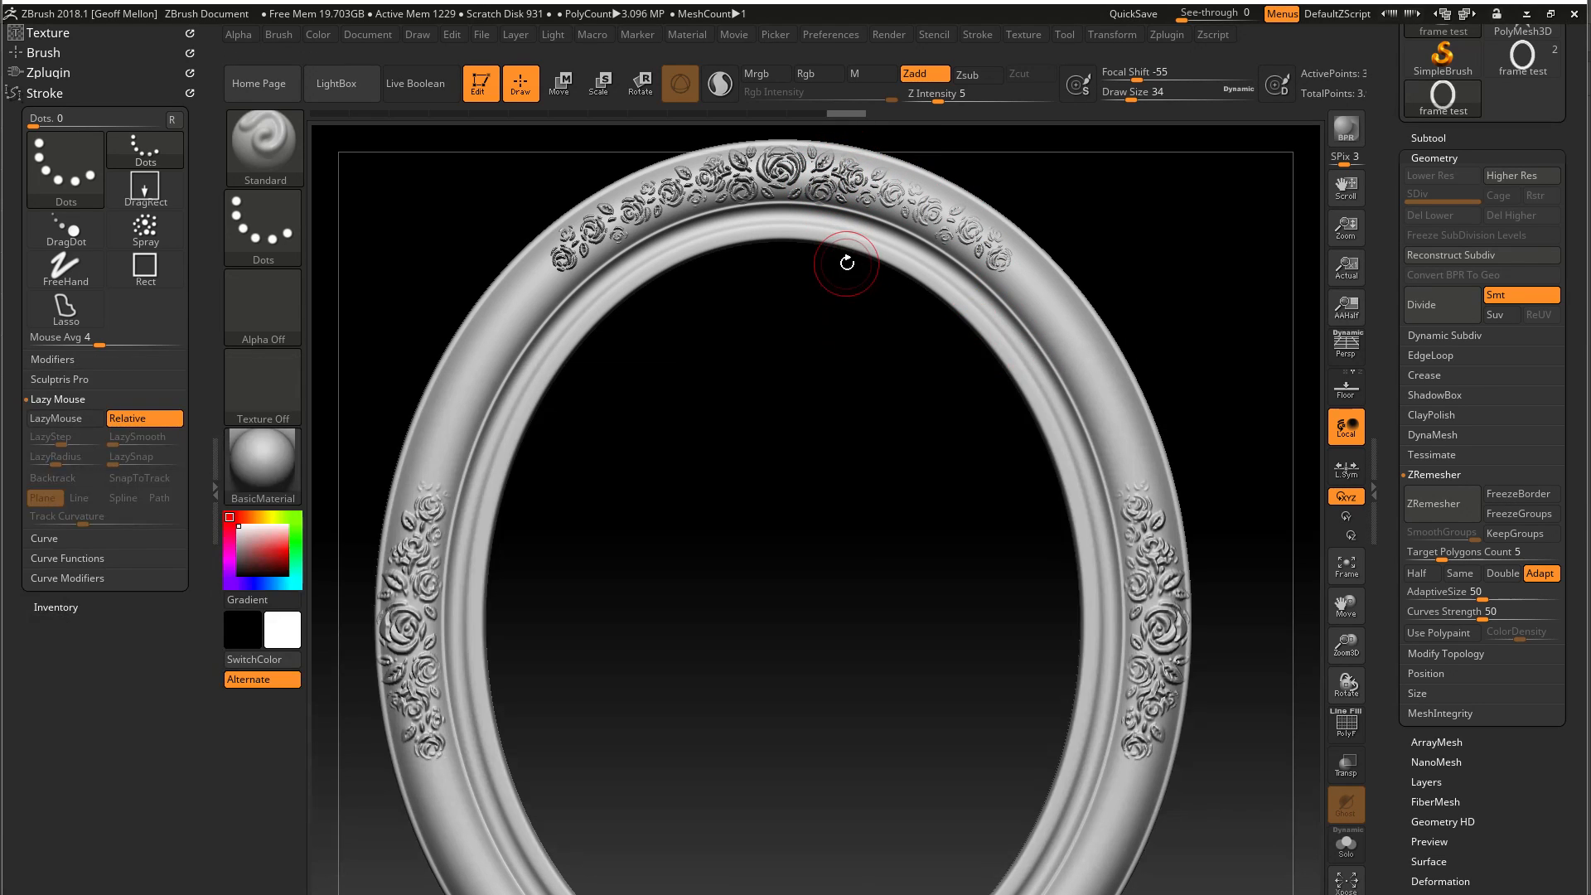
left_click_drag(824, 326, 821, 473, "alt")
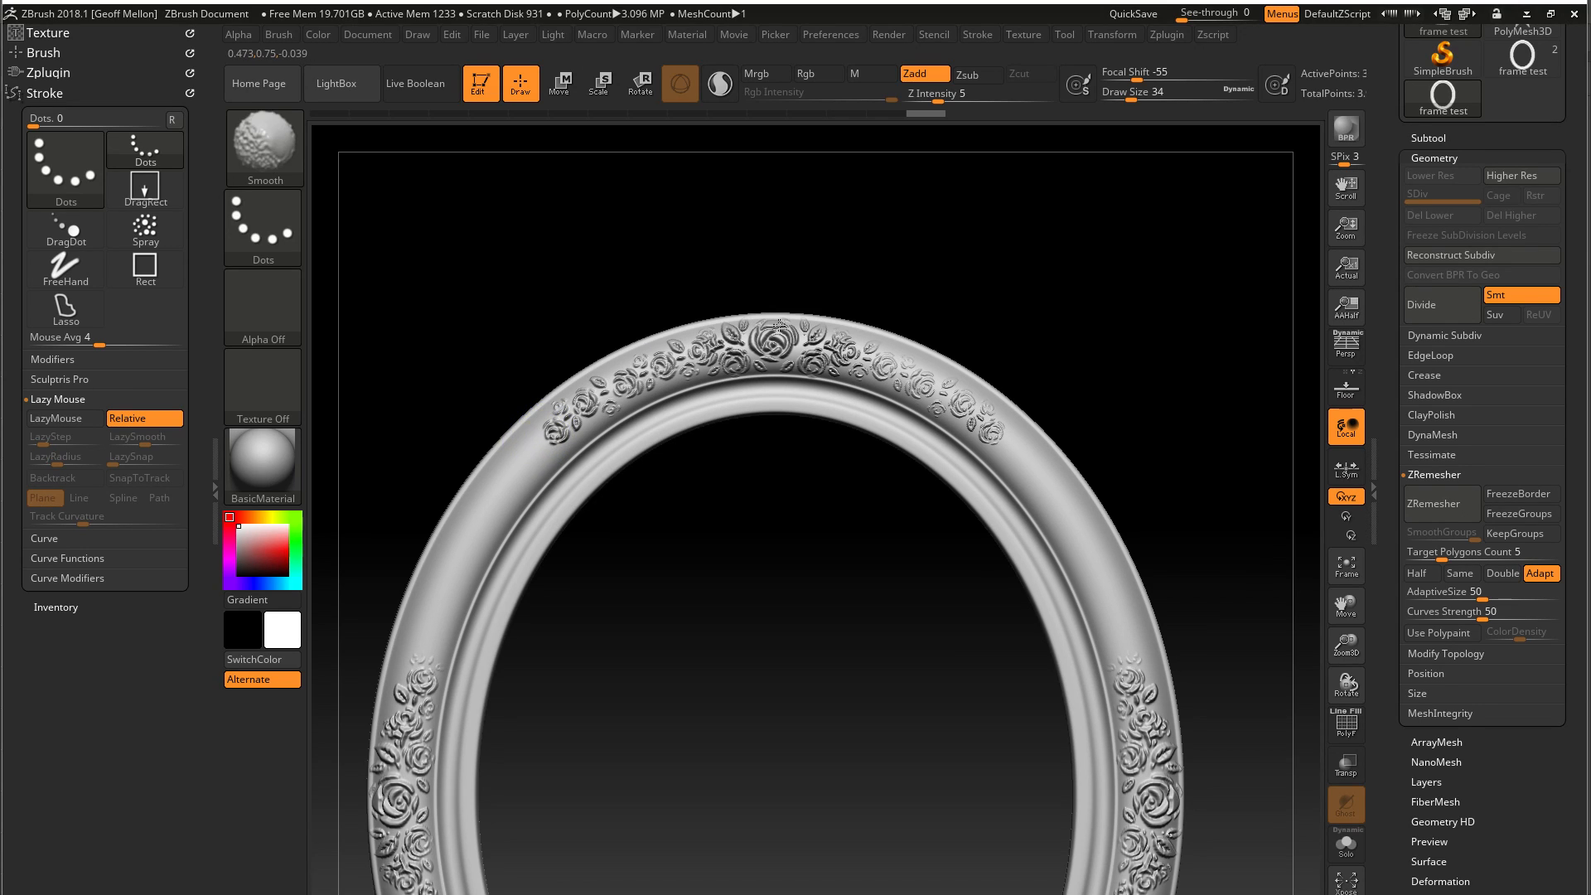
mouse_move(871, 763)
left_mouse_down()
mouse_move(806, 345)
mouse_move(805, 383)
left_mouse_up()
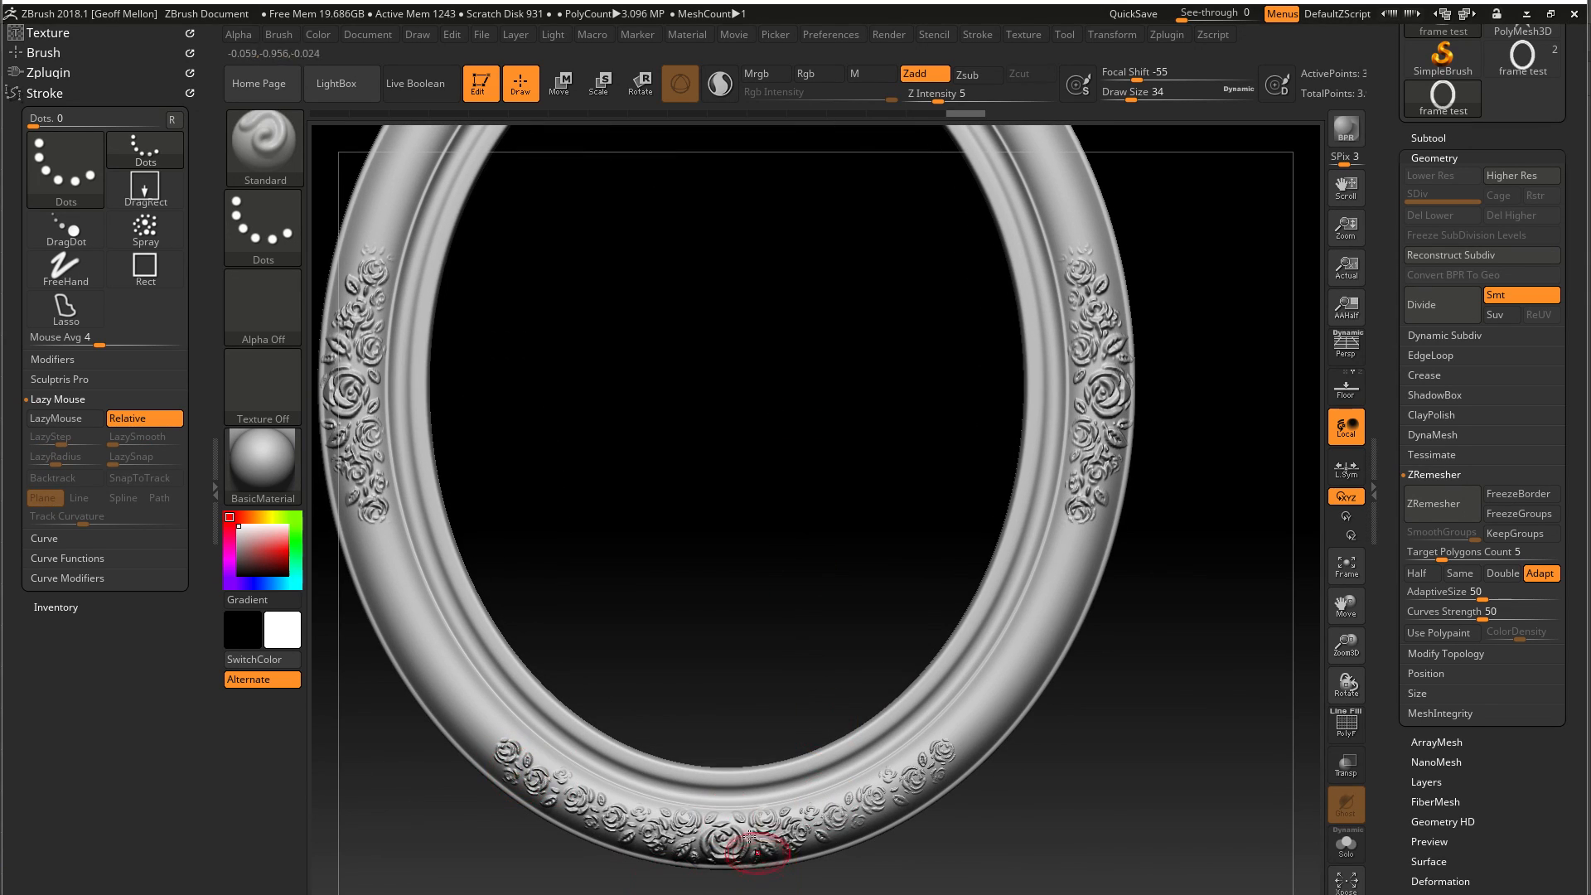
mouse_move(796, 662)
left_mouse_down("alt")
mouse_move(829, 477)
mouse_move(832, 524)
mouse_move(818, 475)
mouse_move(798, 590)
left_mouse_up("alt")
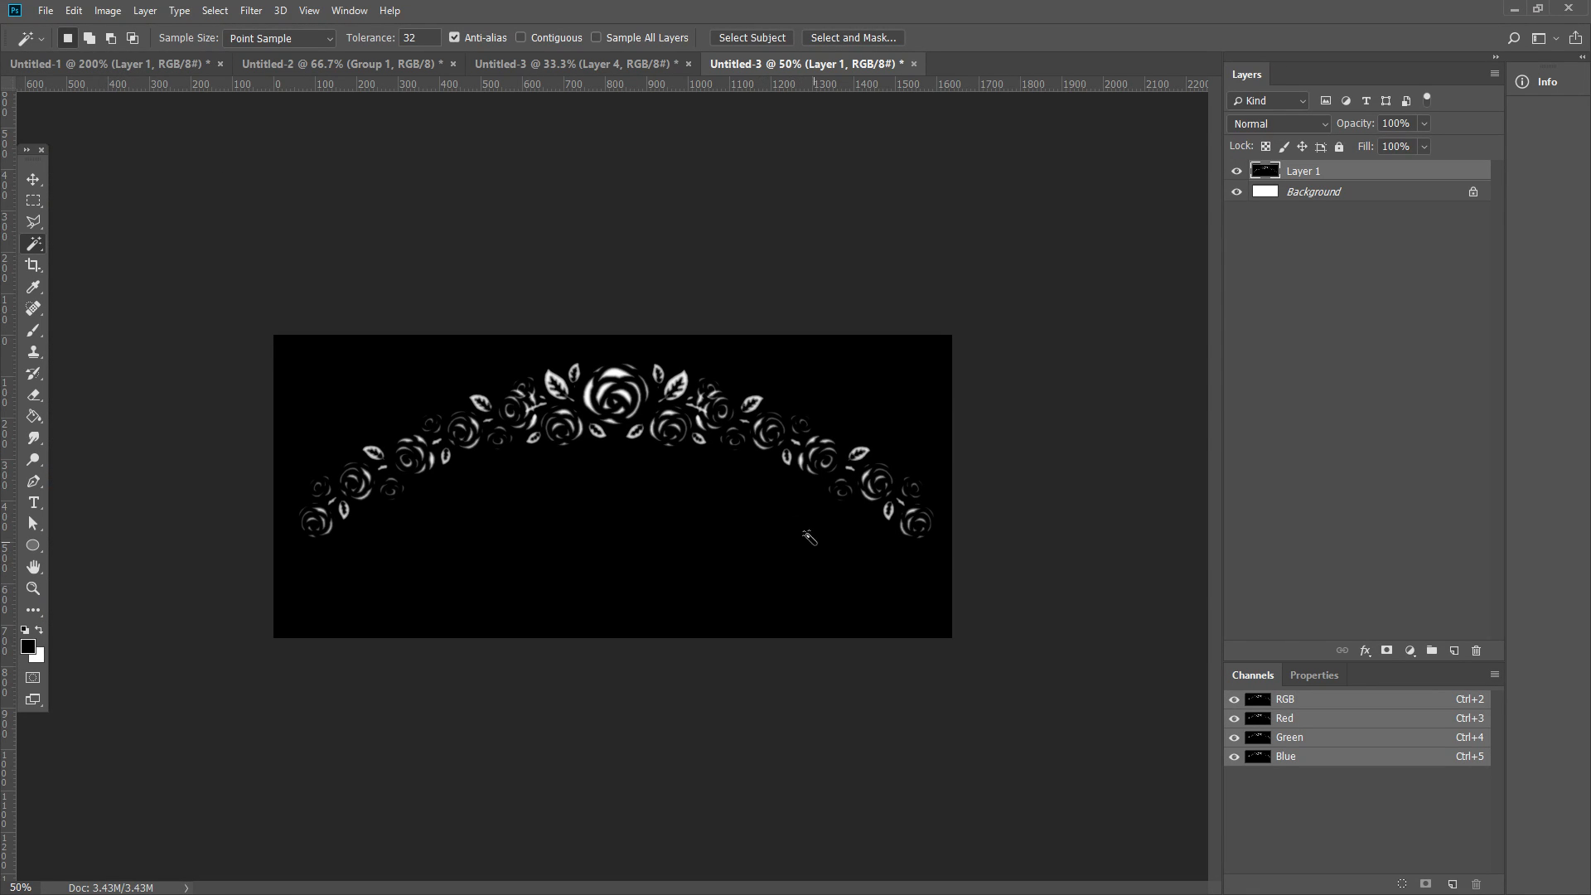
Switch to Photoshop and look at the Untitled-1 document
left_click(146, 61)
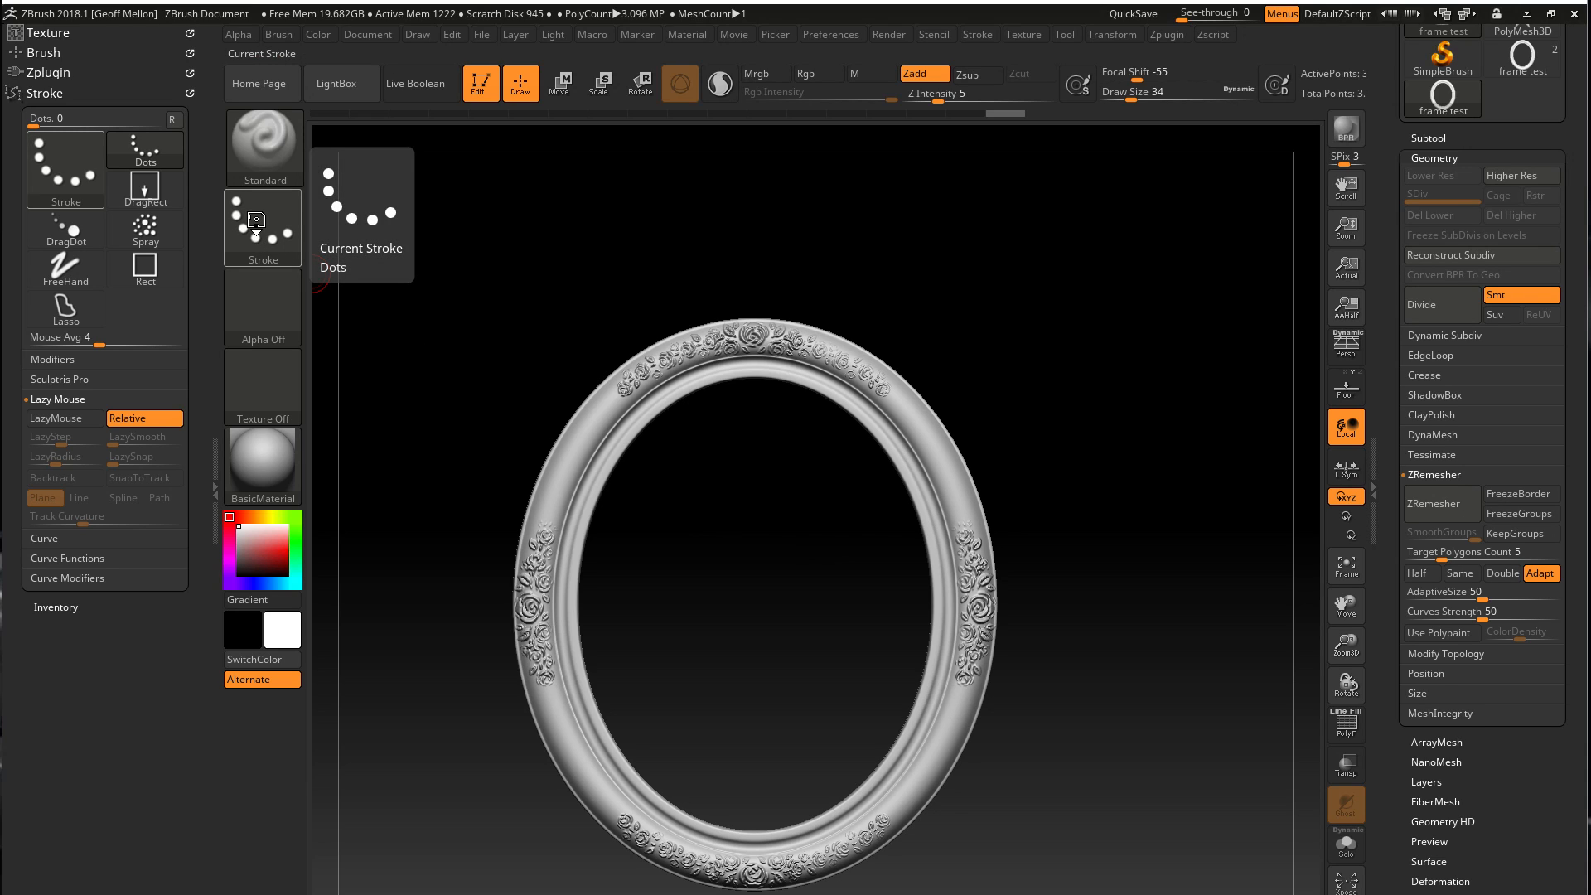
In ZBrush, reduce the Standard brush's Draw Size to 10, test a short stroke on the upper-left band, and undo it
left_click(281, 146)
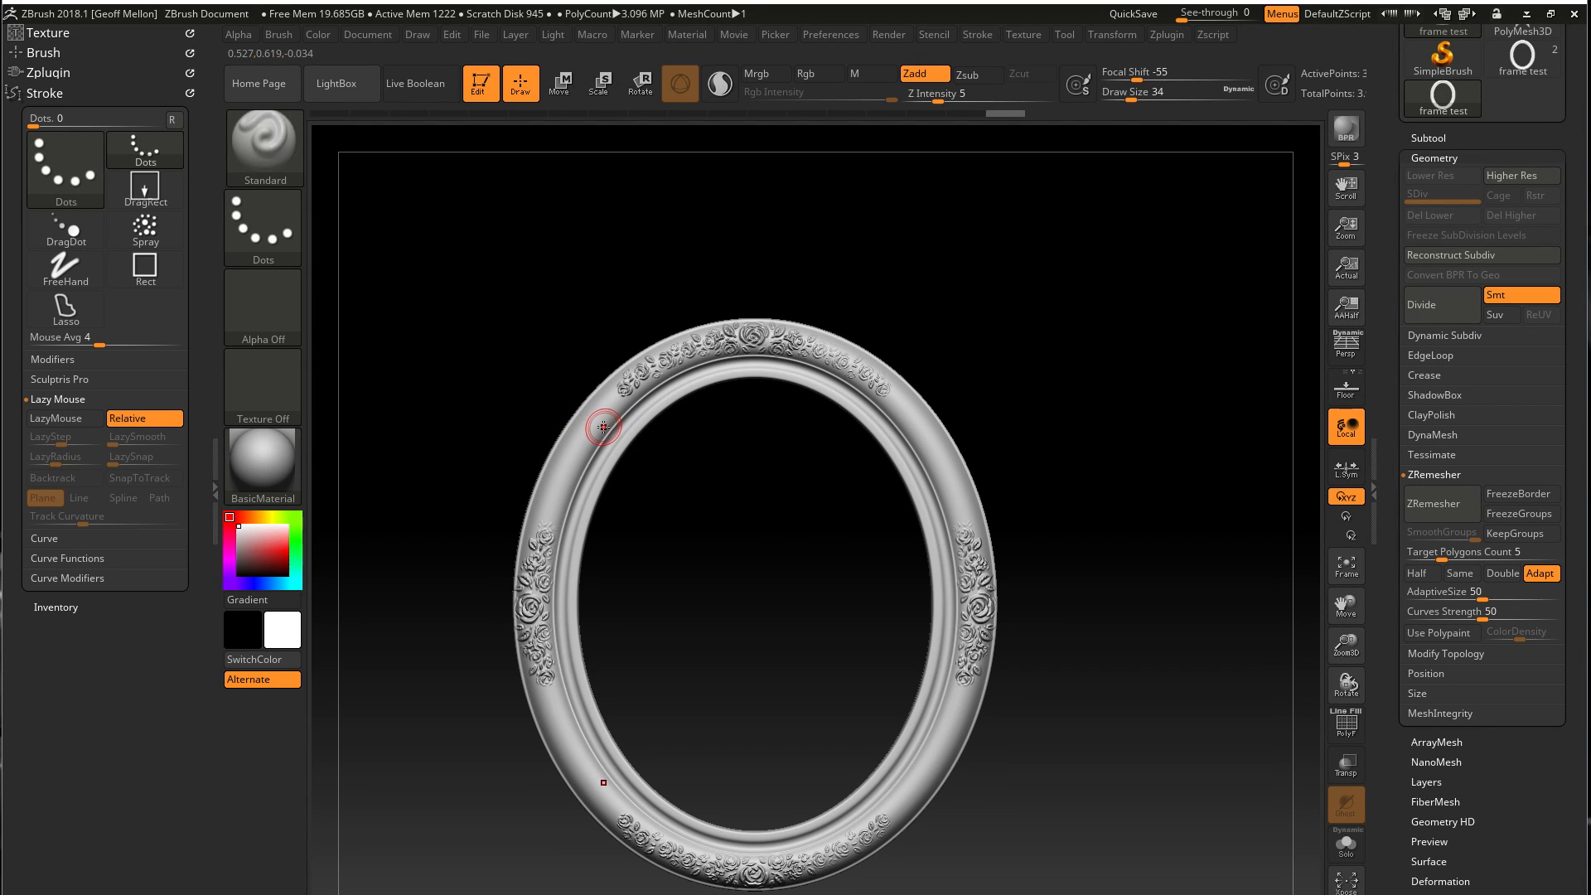
key("bracketleft")
key("bracketleft")
mouse_move(527, 387)
left_mouse_down("alt")
mouse_move(447, 487)
mouse_move(613, 866)
left_mouse_up("alt")
left_click_drag(554, 471, 547, 501)
key("ctrl+z")
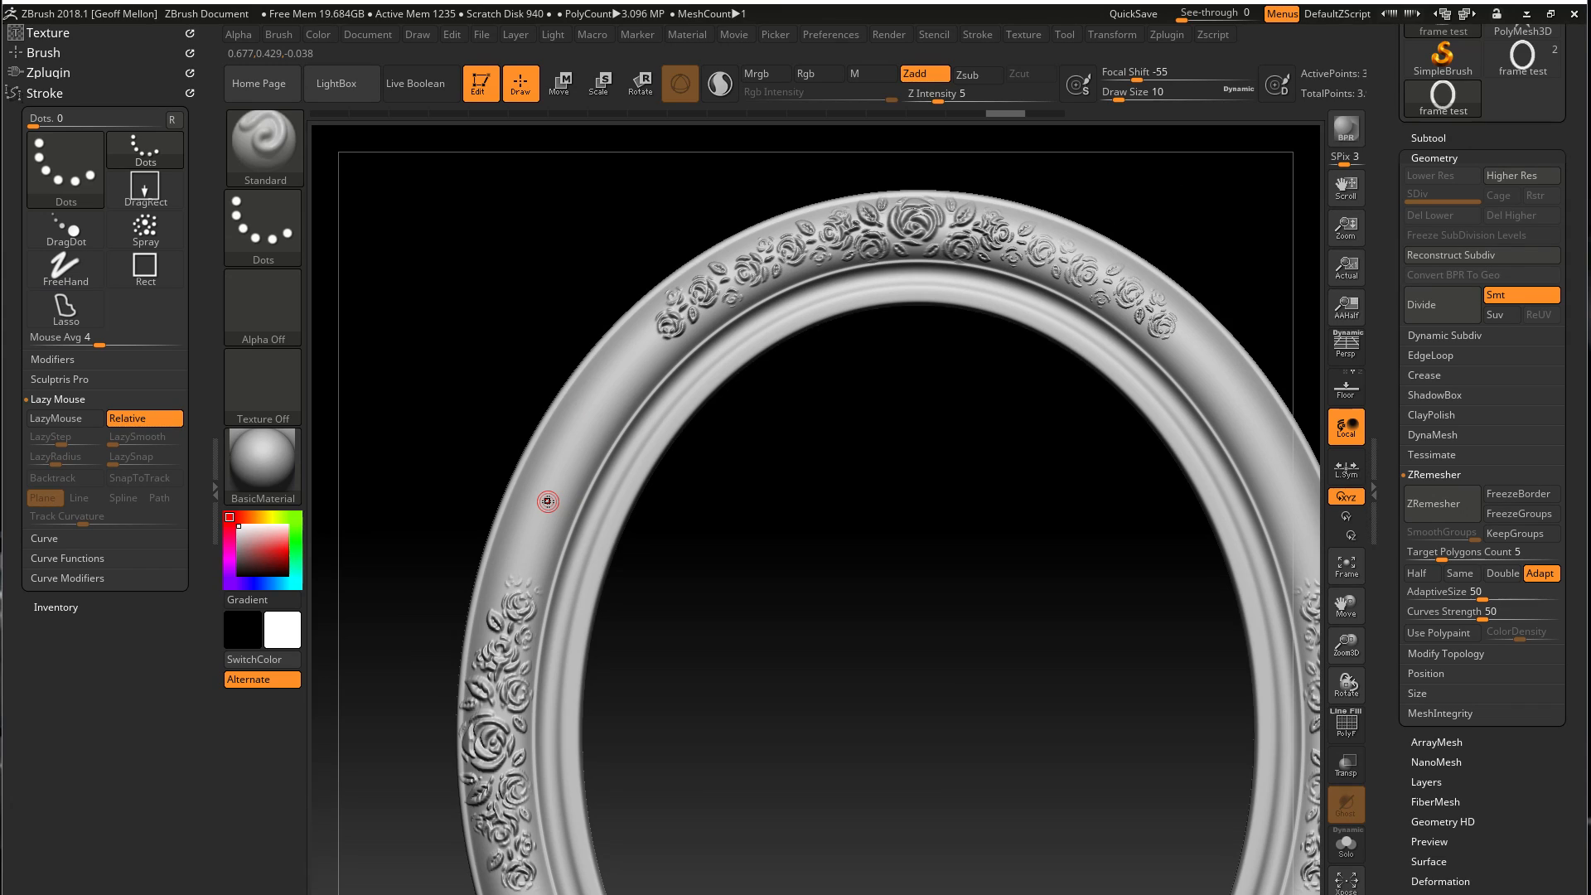
Turn on LazyMouse for the stroke and activate symmetry on both X and Y
left_click(49, 399)
left_click(45, 401)
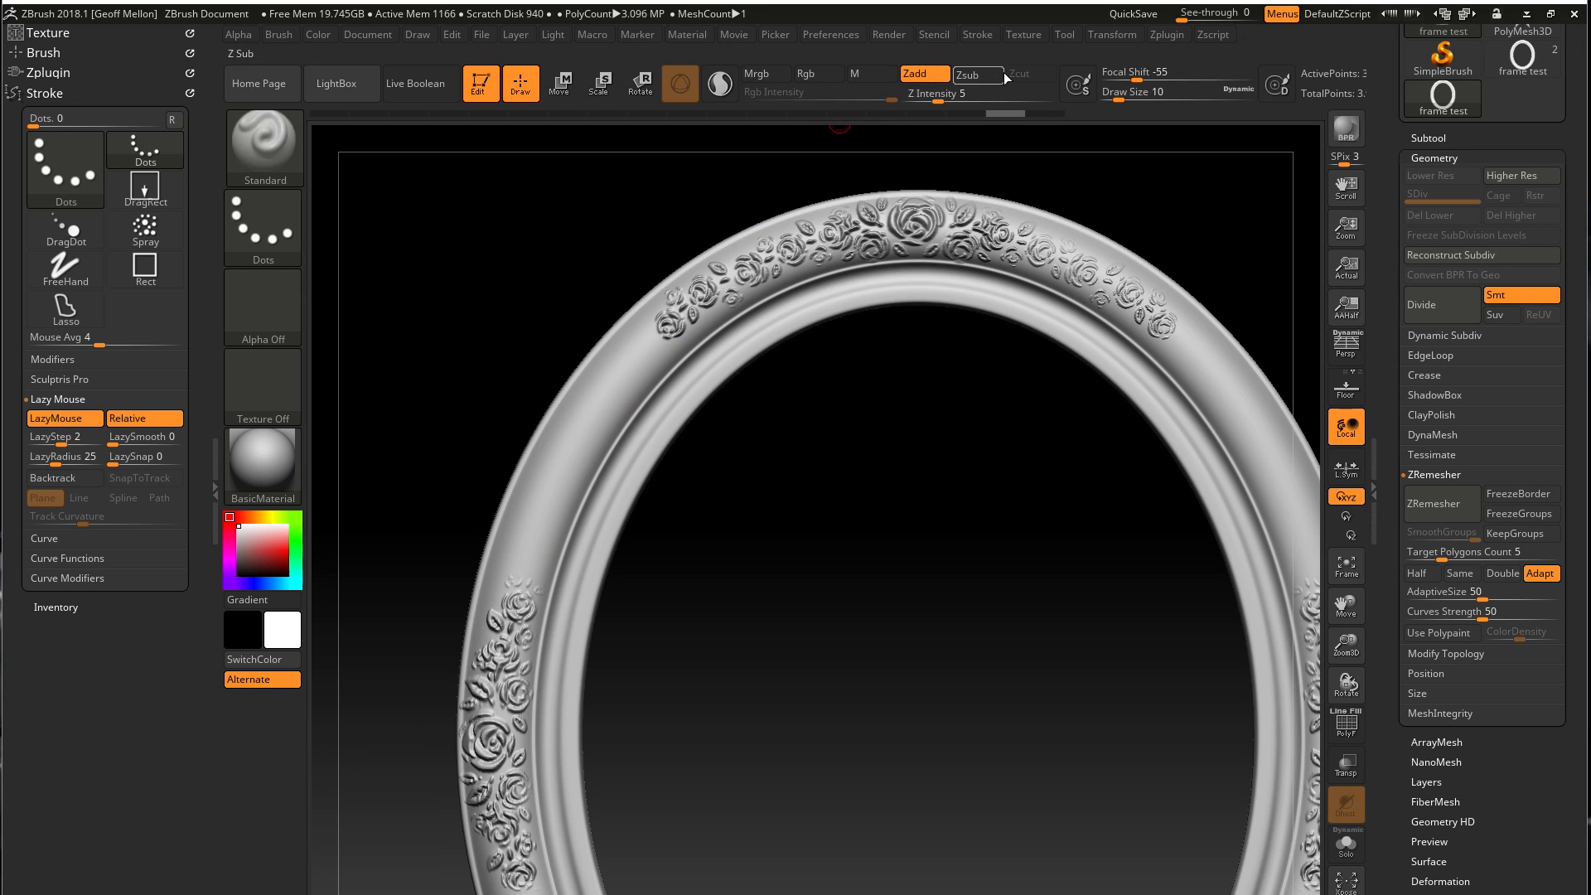
left_click(1107, 36)
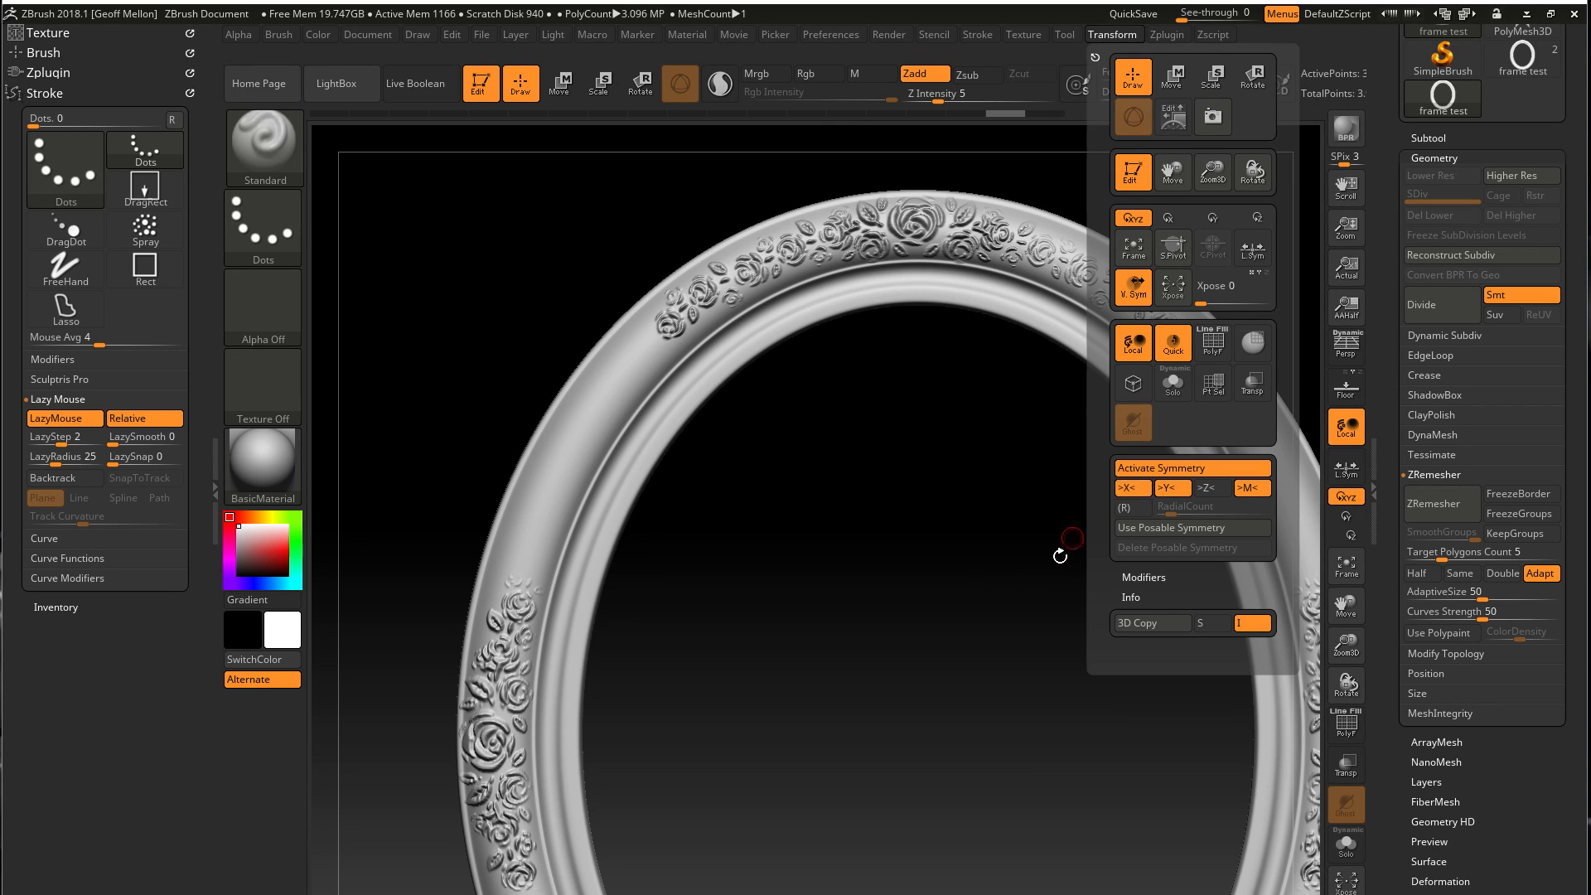
Raise the Z Intensity to 36, try a lazy stroke along the frame's inner rim from the top centre, and undo it
left_click_drag(853, 653, 845, 586, "alt")
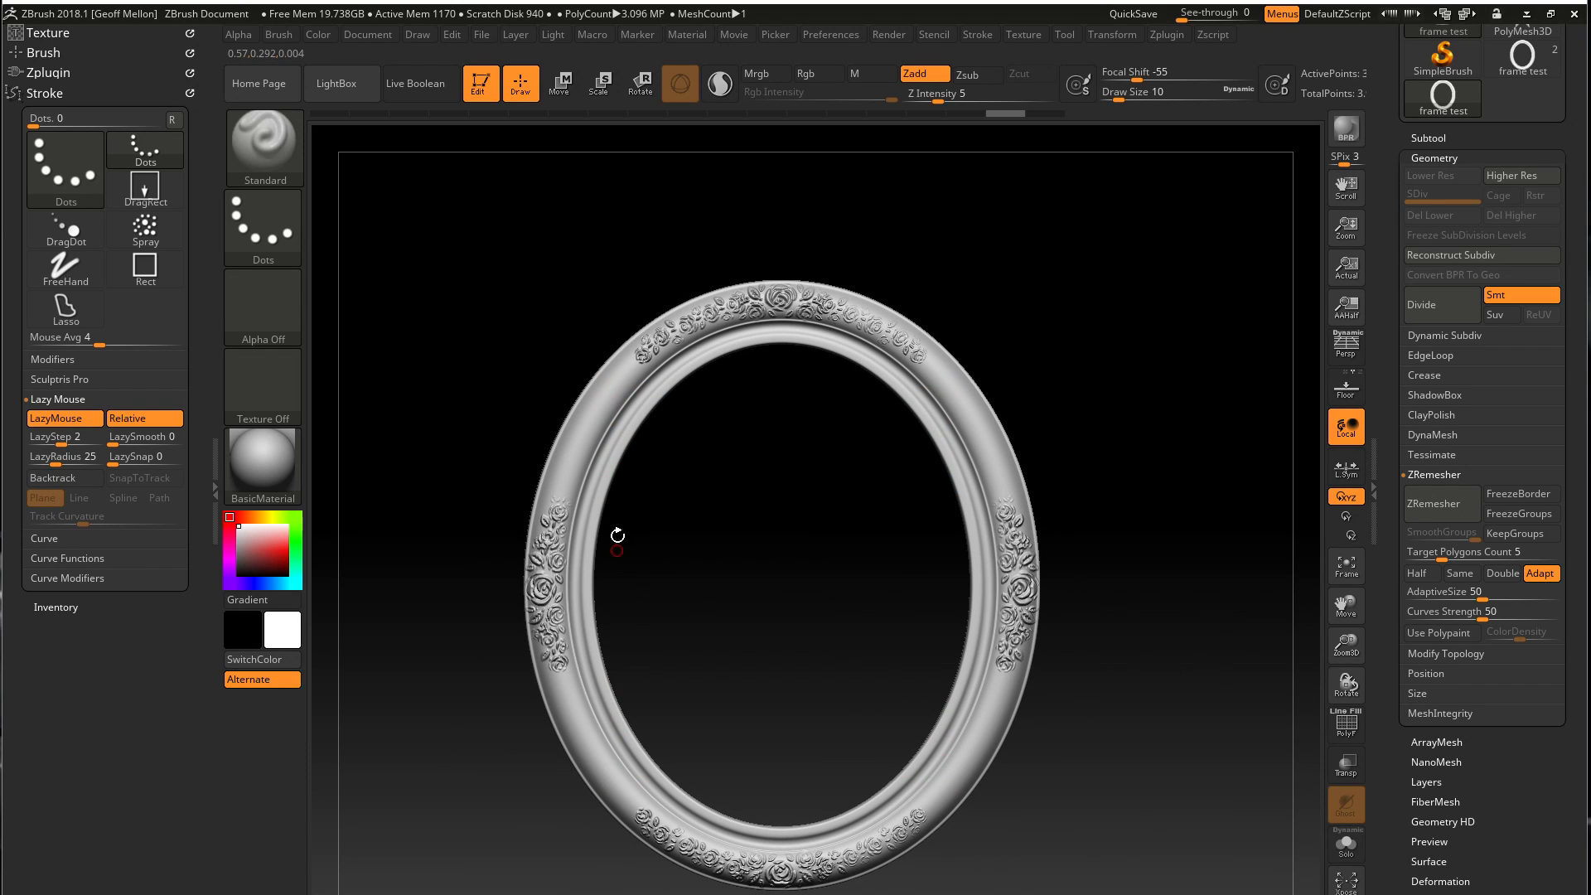
left_click_drag(720, 464, 630, 554, "alt")
left_click_drag(587, 619, 657, 506, "alt")
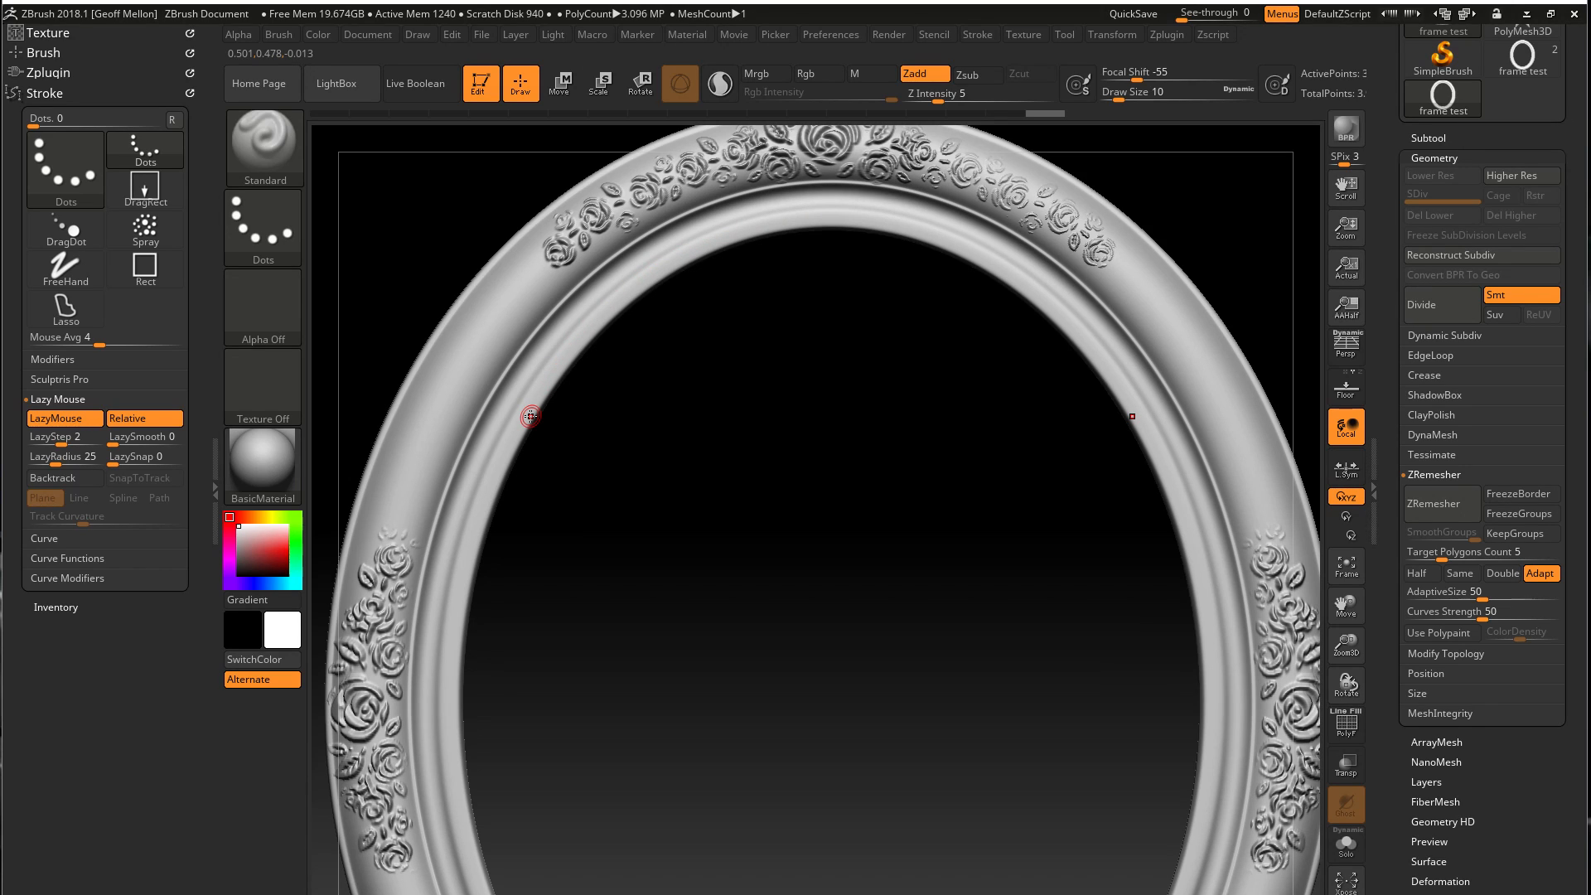
left_click(988, 101)
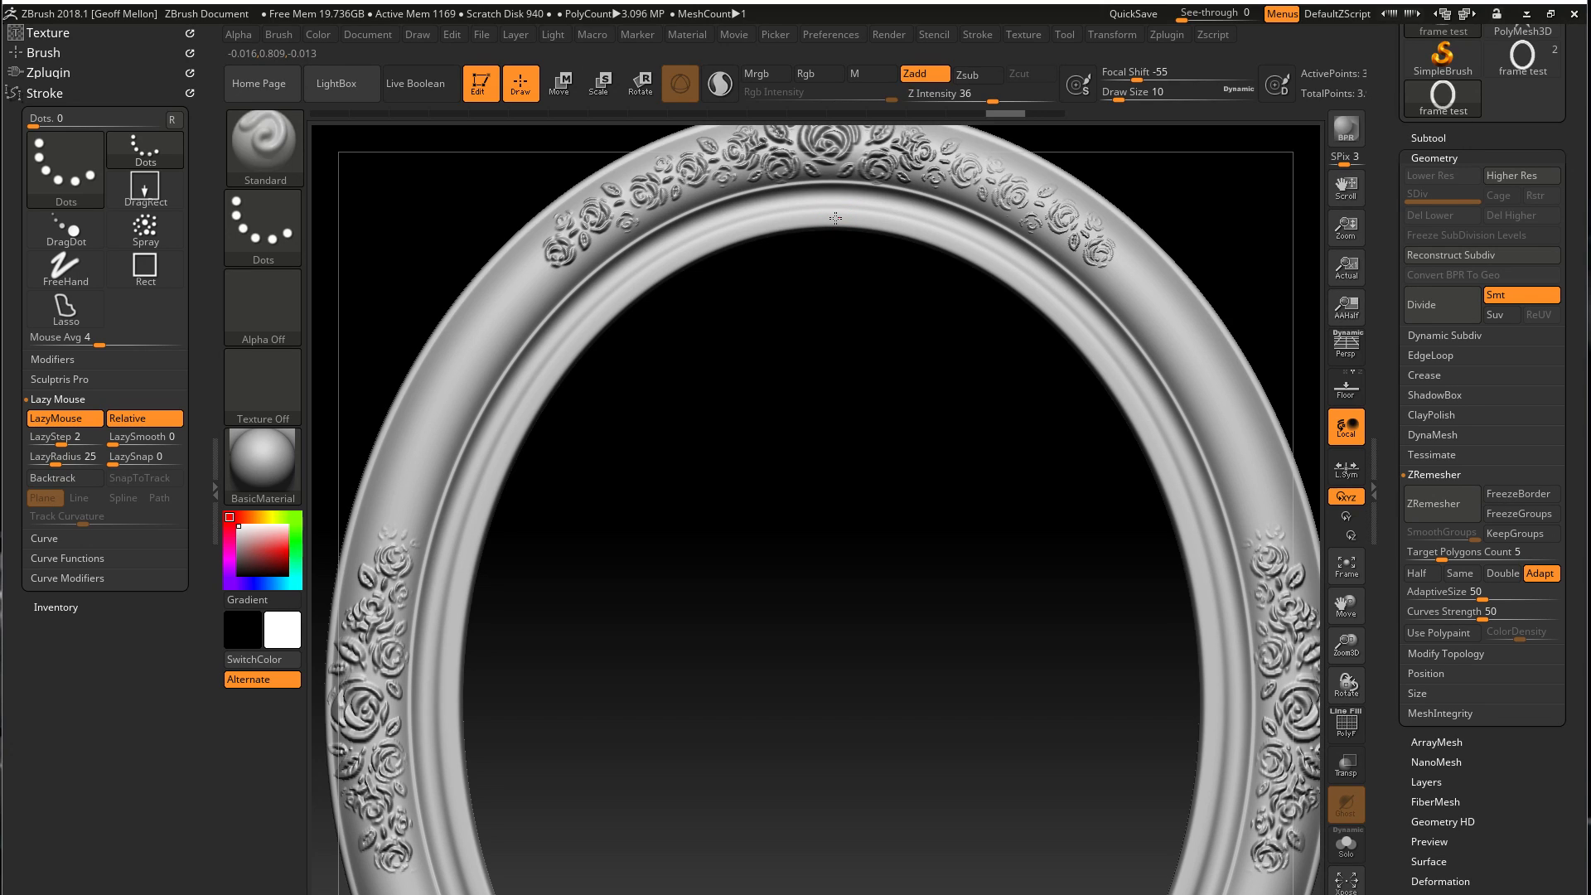
mouse_move(808, 218)
left_mouse_down()
mouse_move(696, 238)
mouse_move(622, 294)
mouse_move(507, 433)
mouse_move(475, 545)
left_mouse_up()
key("ctrl+z")
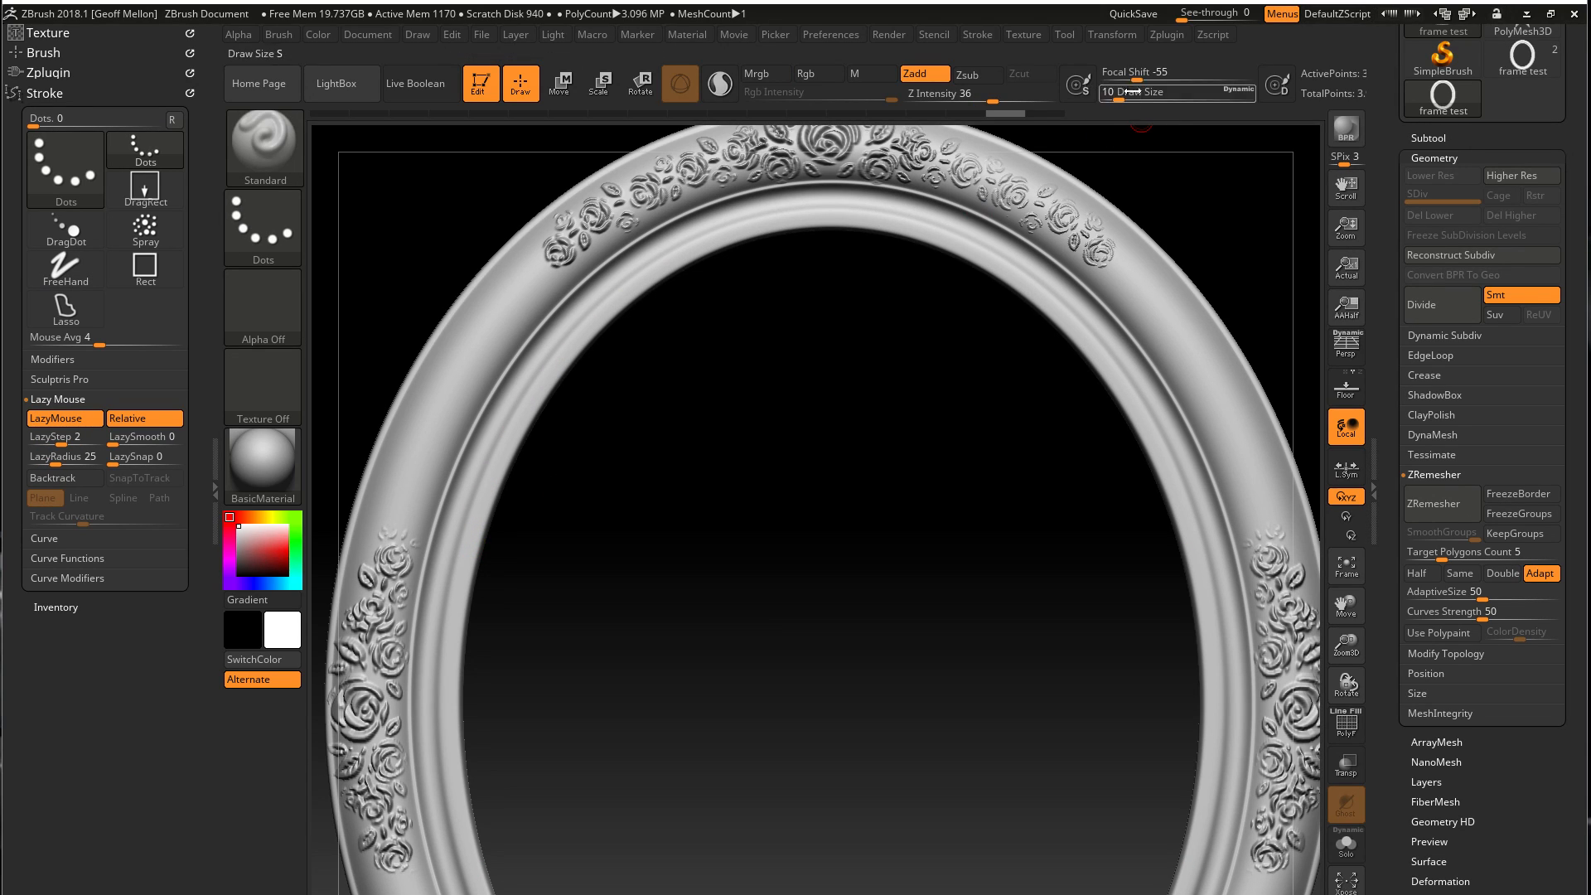
Set the brush's Z Intensity to 52 and the LazyRadius to 70
left_click_drag(992, 100, 1002, 99)
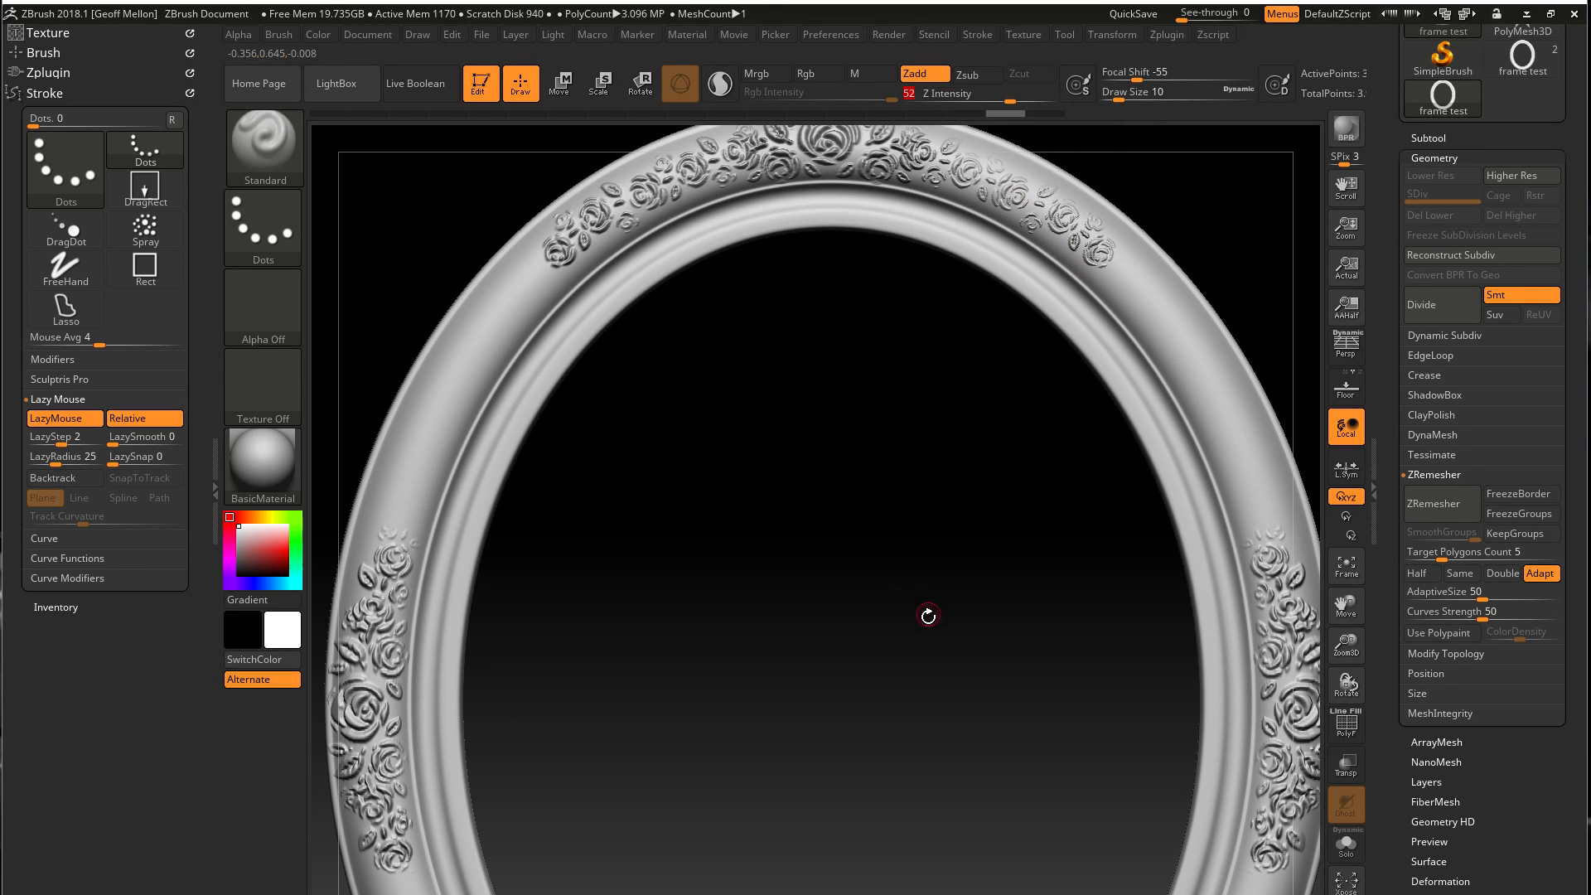
key("f")
left_click_drag(926, 533, 924, 529, "alt")
left_click_drag(864, 436, 824, 579, "alt")
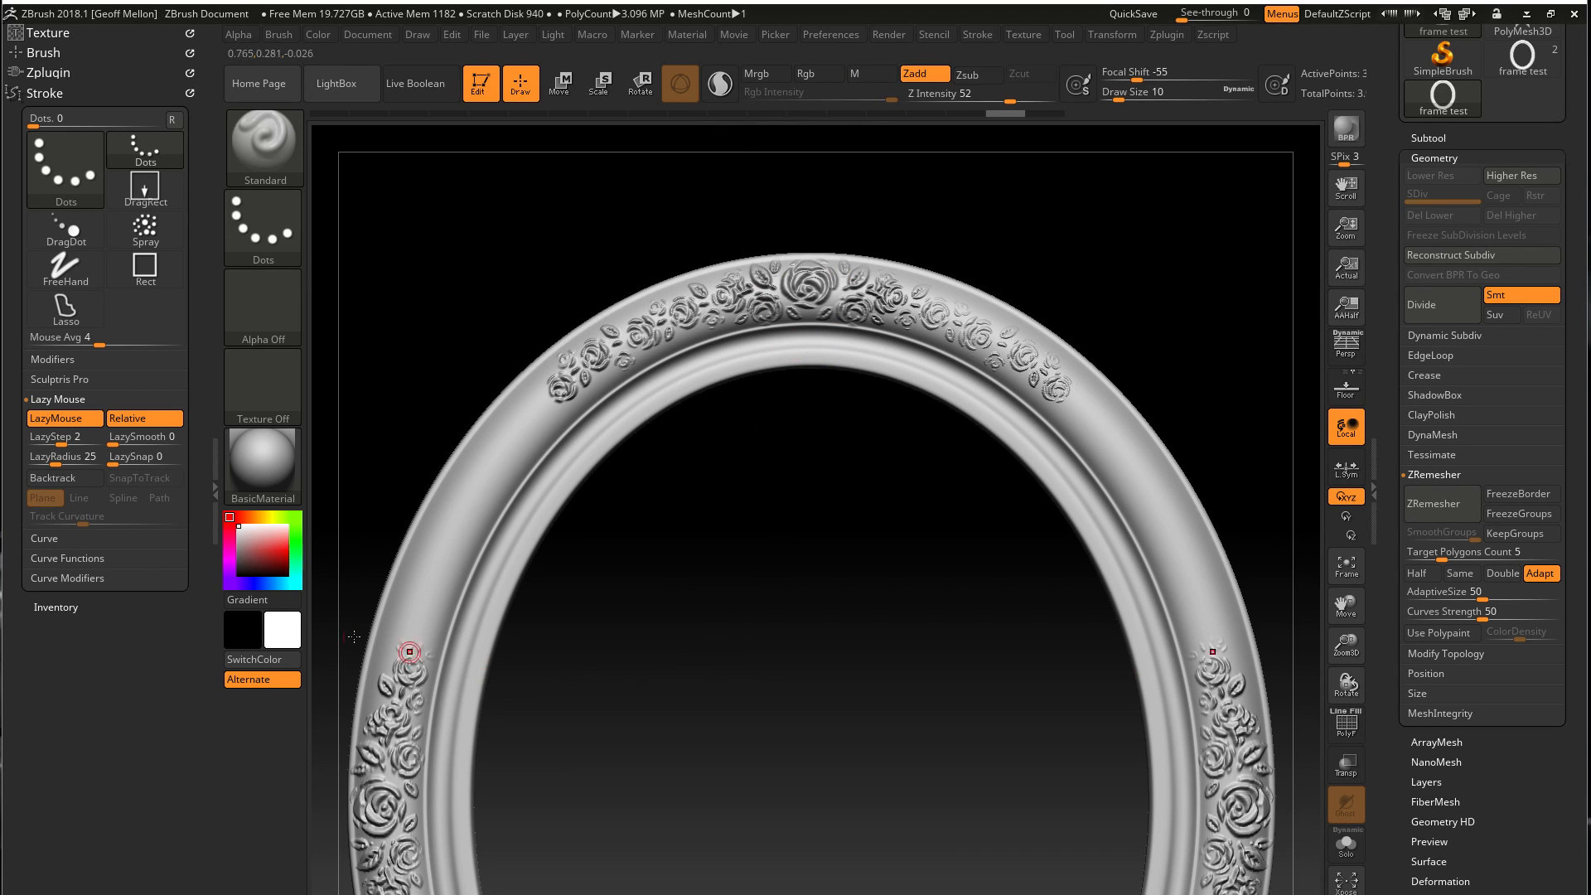
left_click_drag(56, 461, 70, 462)
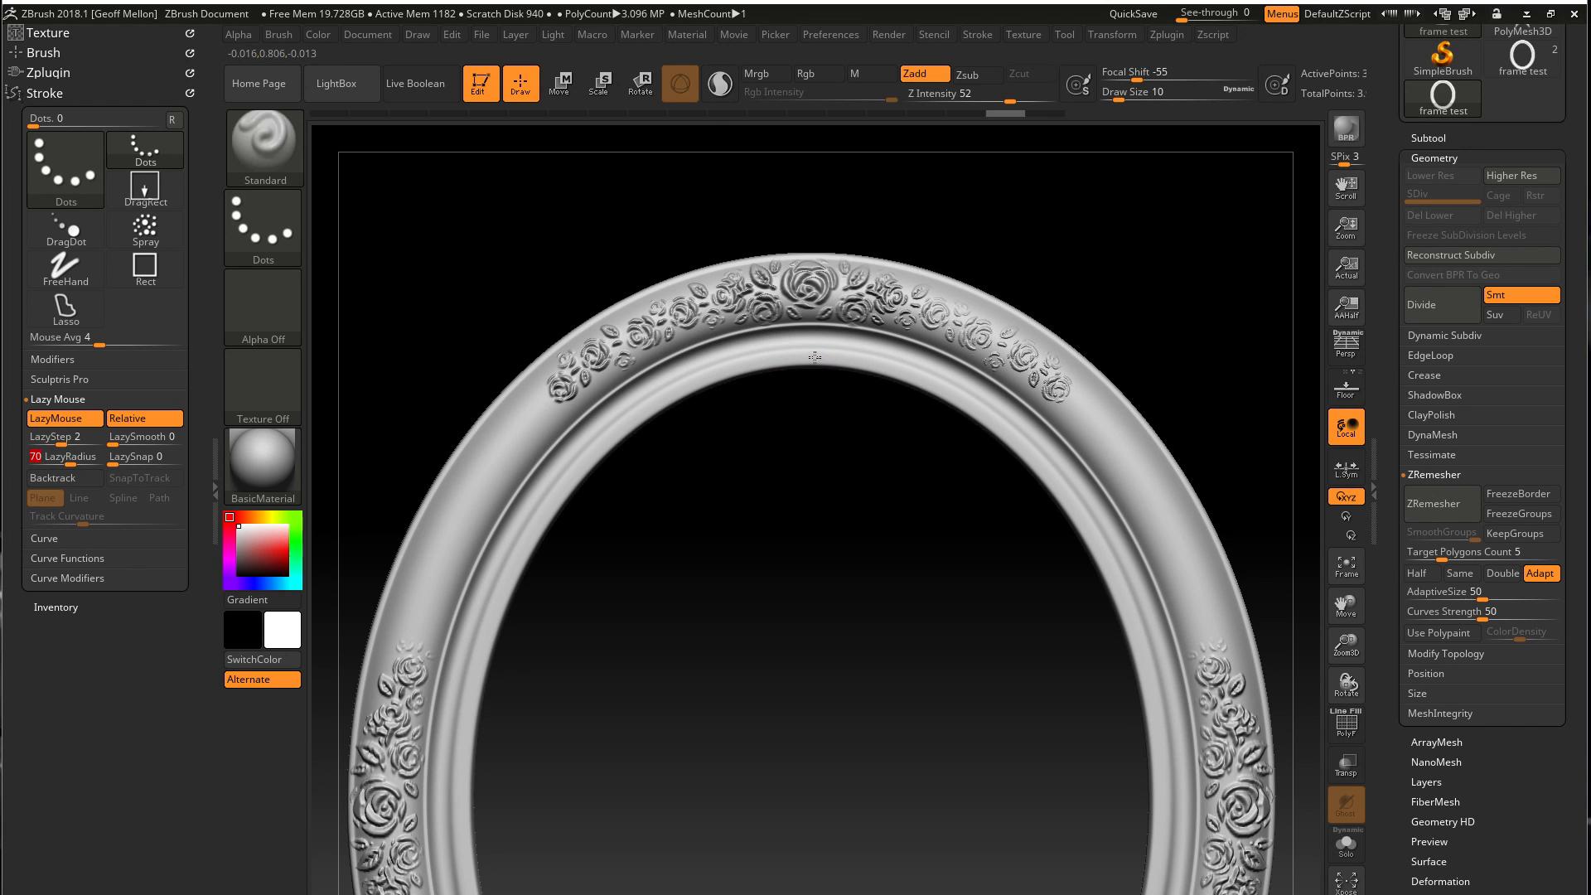
Try sculpting a row of beads down the inner rim from the top centre, and undo the stroke
mouse_move(773, 357)
left_mouse_down()
mouse_move(637, 412)
mouse_move(533, 518)
mouse_move(477, 673)
mouse_move(468, 852)
left_mouse_up()
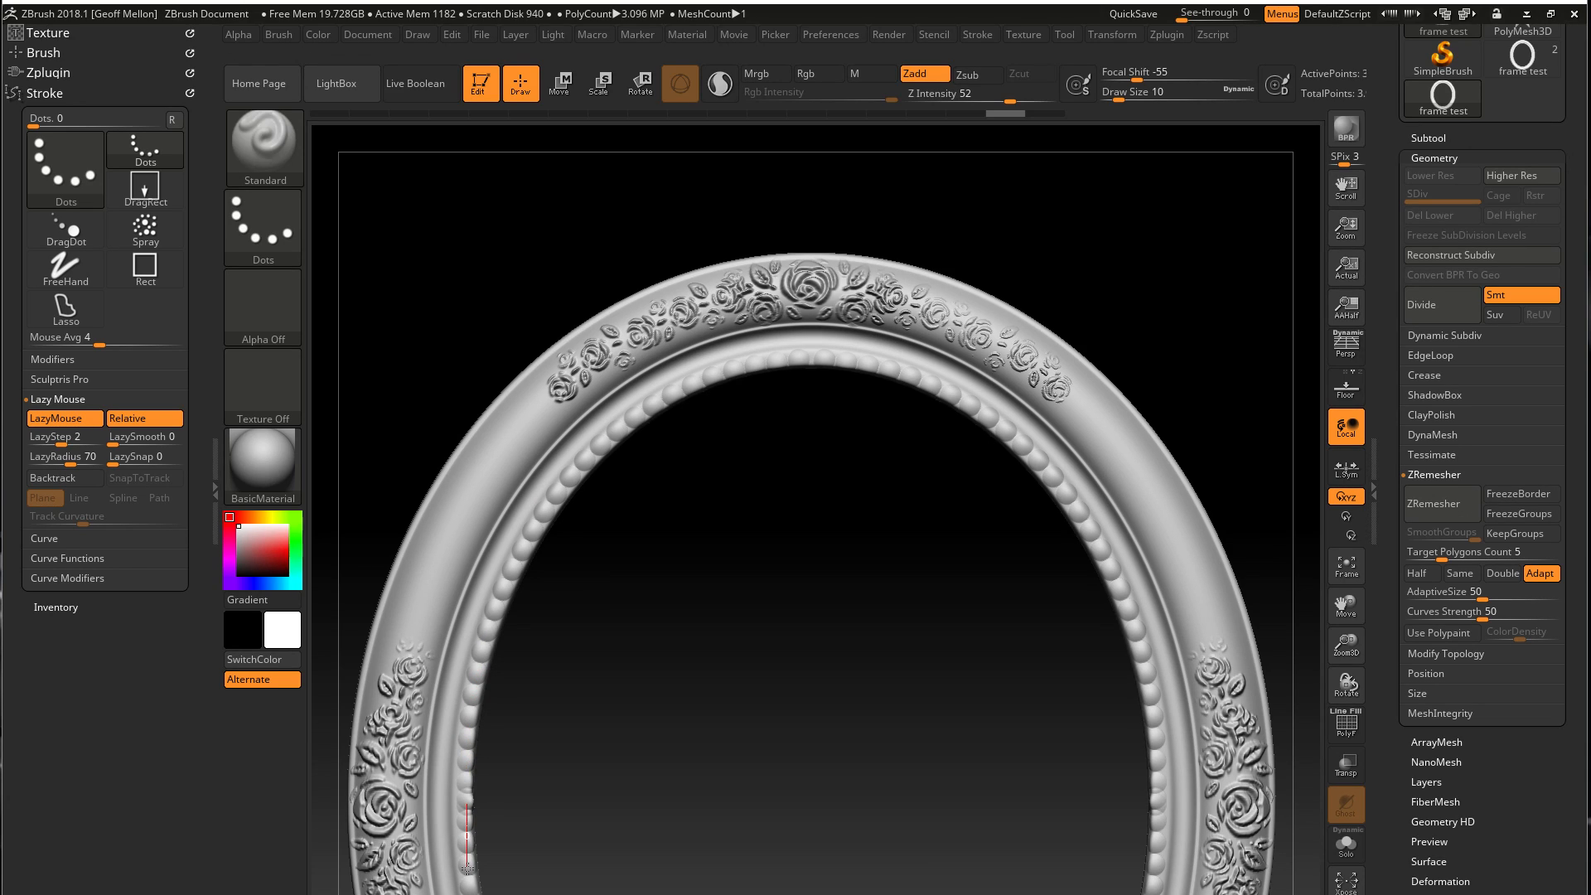
key("space")
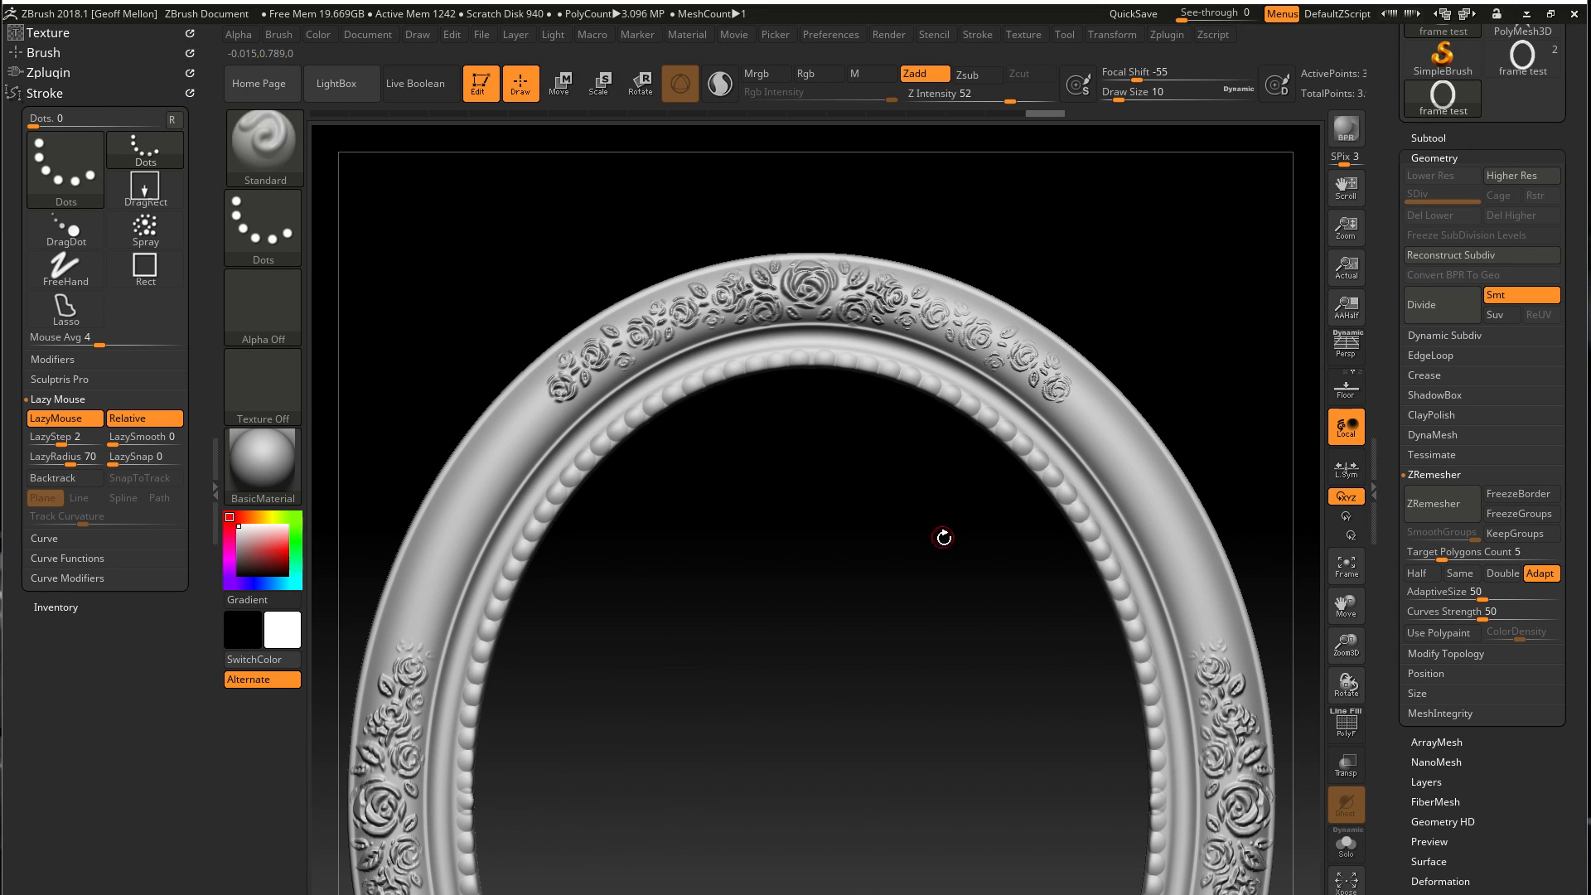
key("ctrl+z")
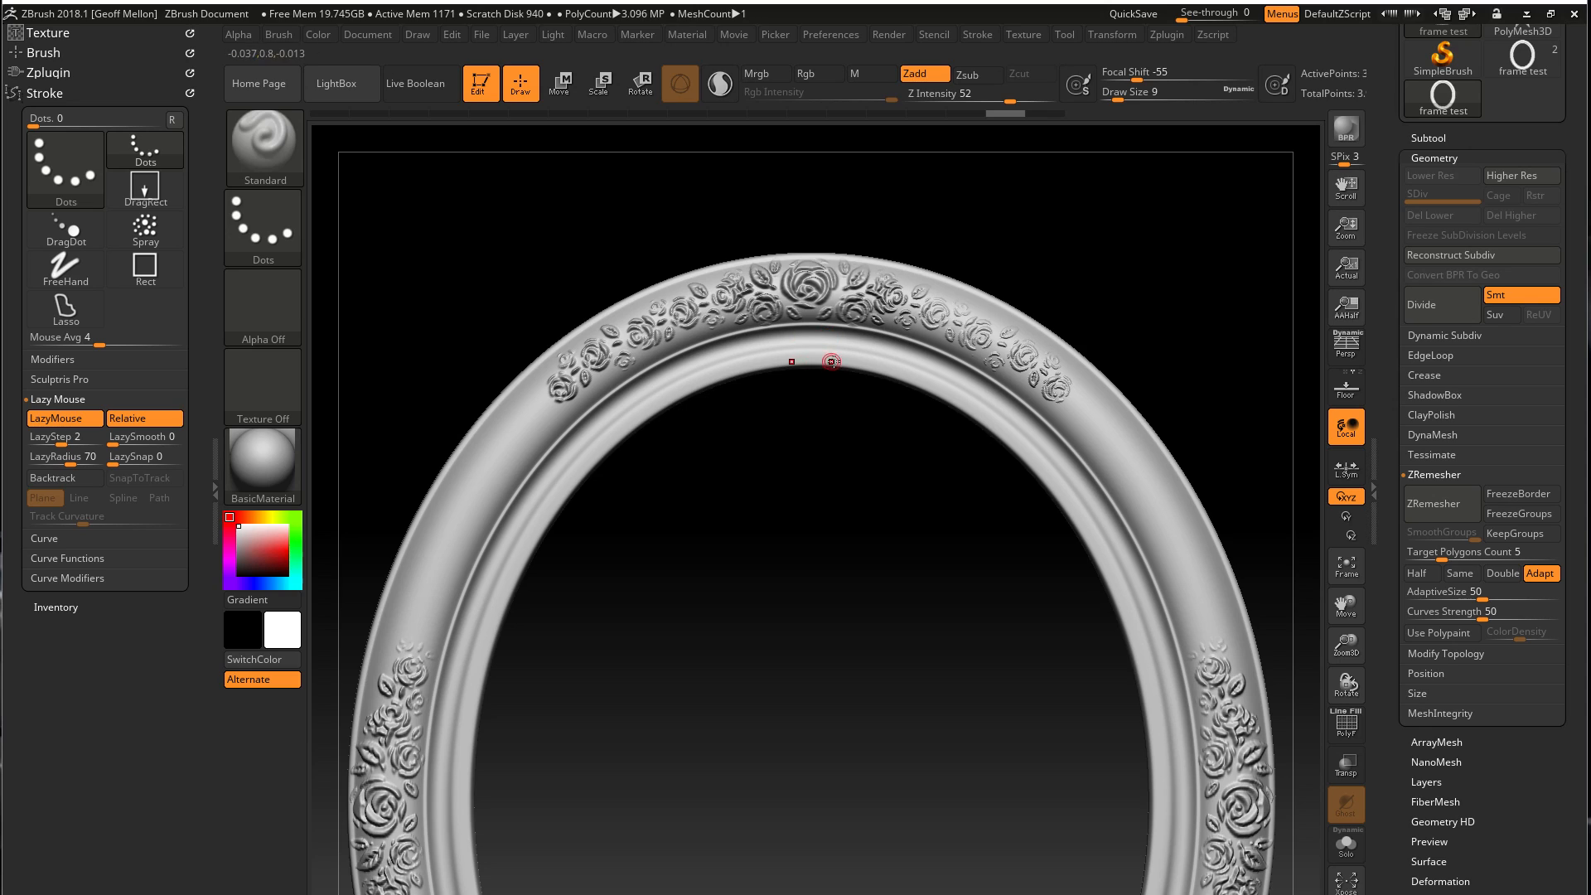
Sculpt a continuous row of beads around the inner rim with mirrored LazyMouse strokes running from the top centre down the side
mouse_move(745, 362)
left_mouse_down()
mouse_move(610, 423)
mouse_move(540, 502)
mouse_move(469, 671)
mouse_move(461, 855)
left_mouse_up()
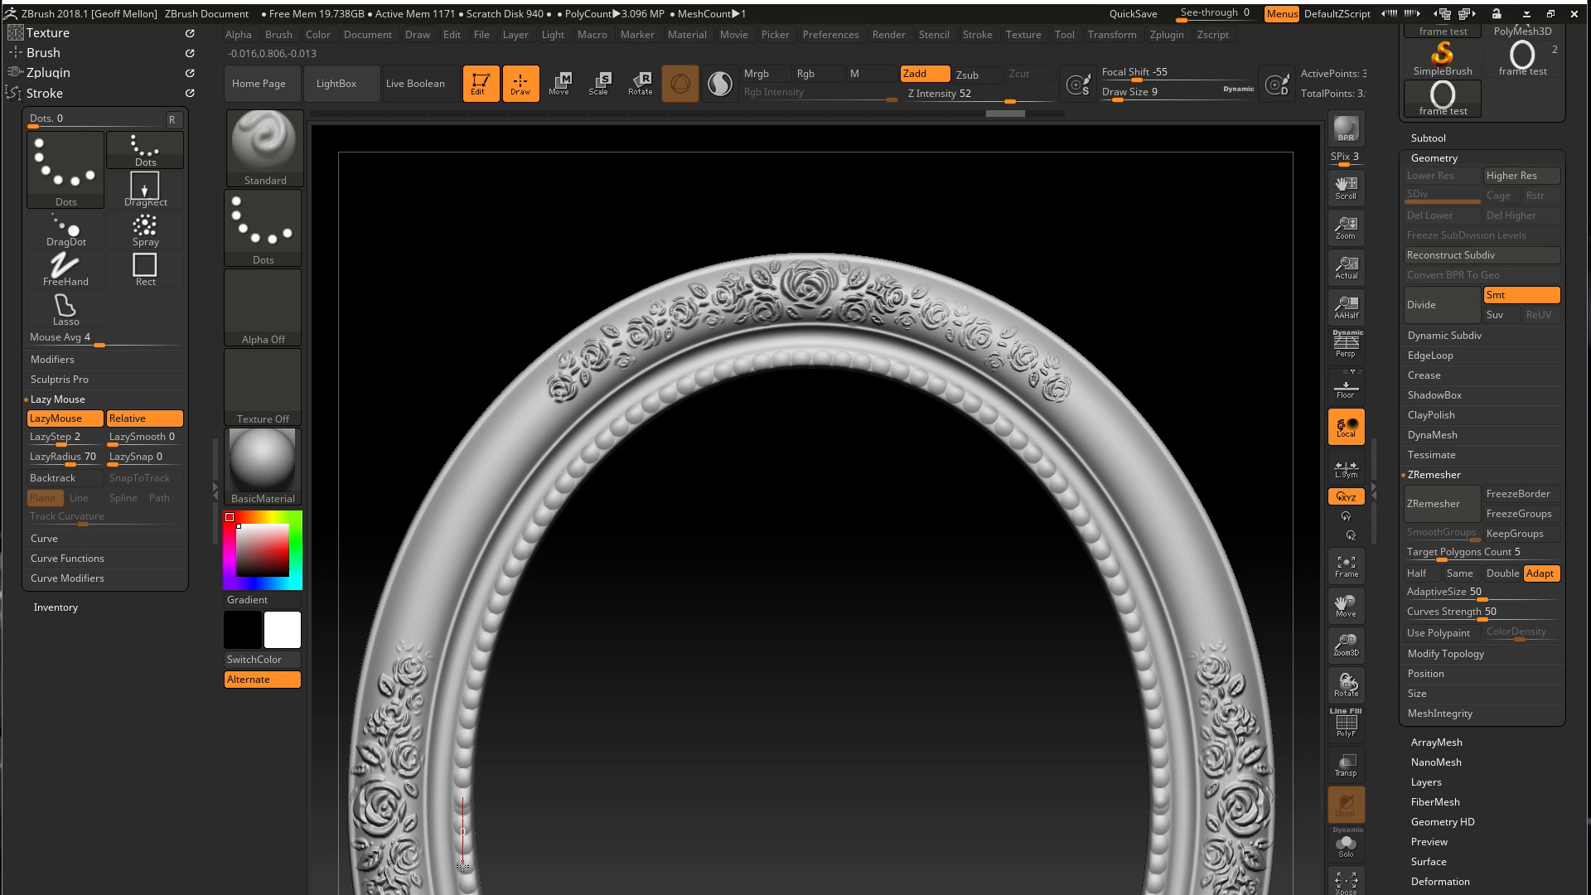
key("shift")
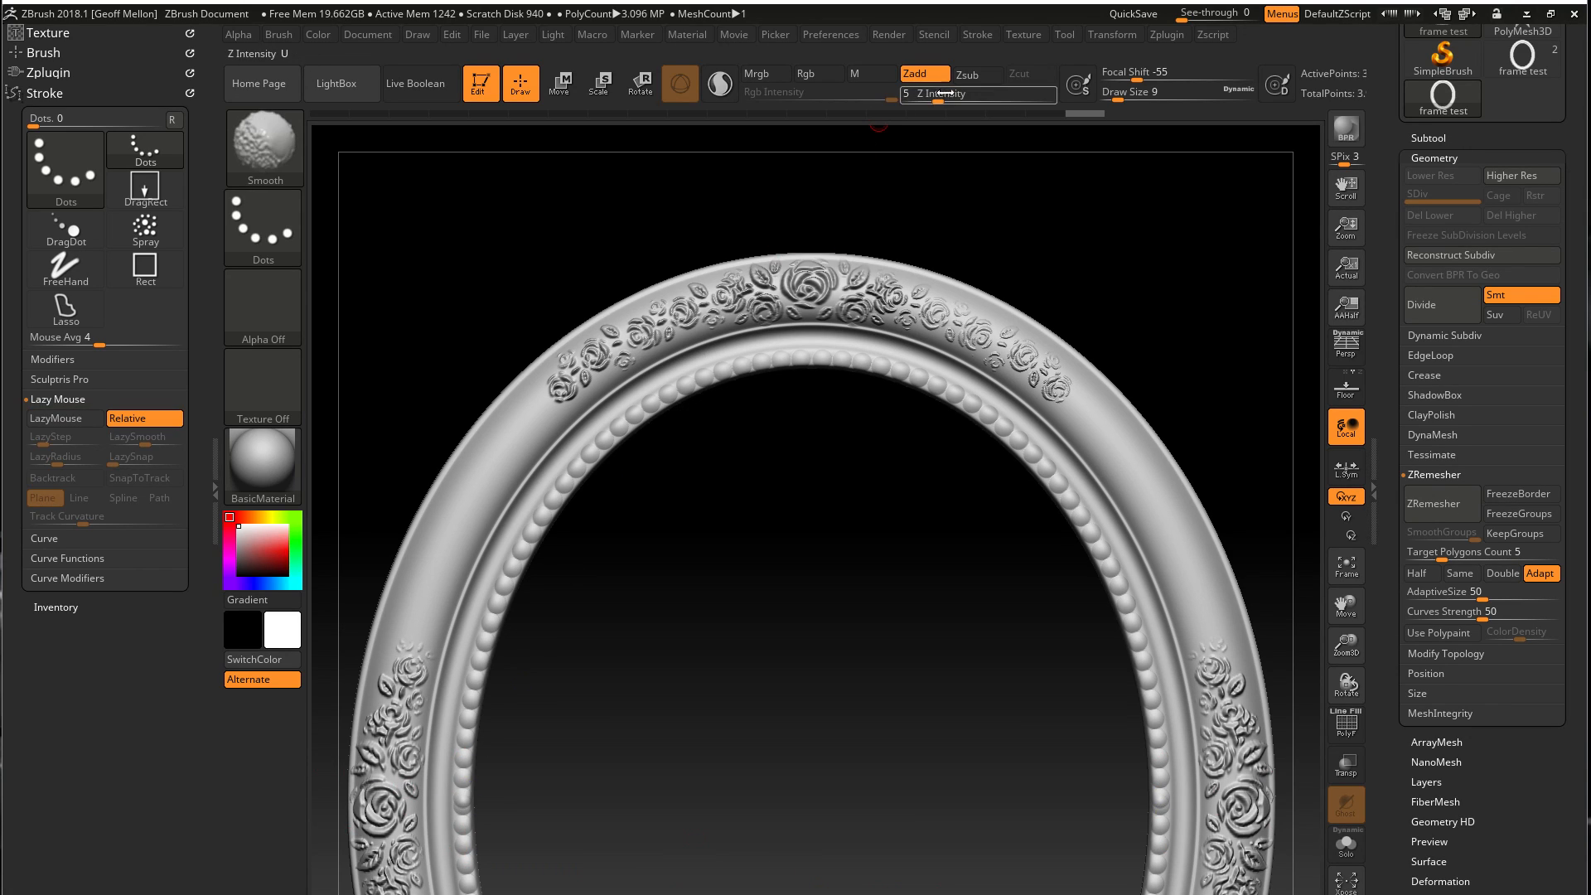
key("ctrl+z")
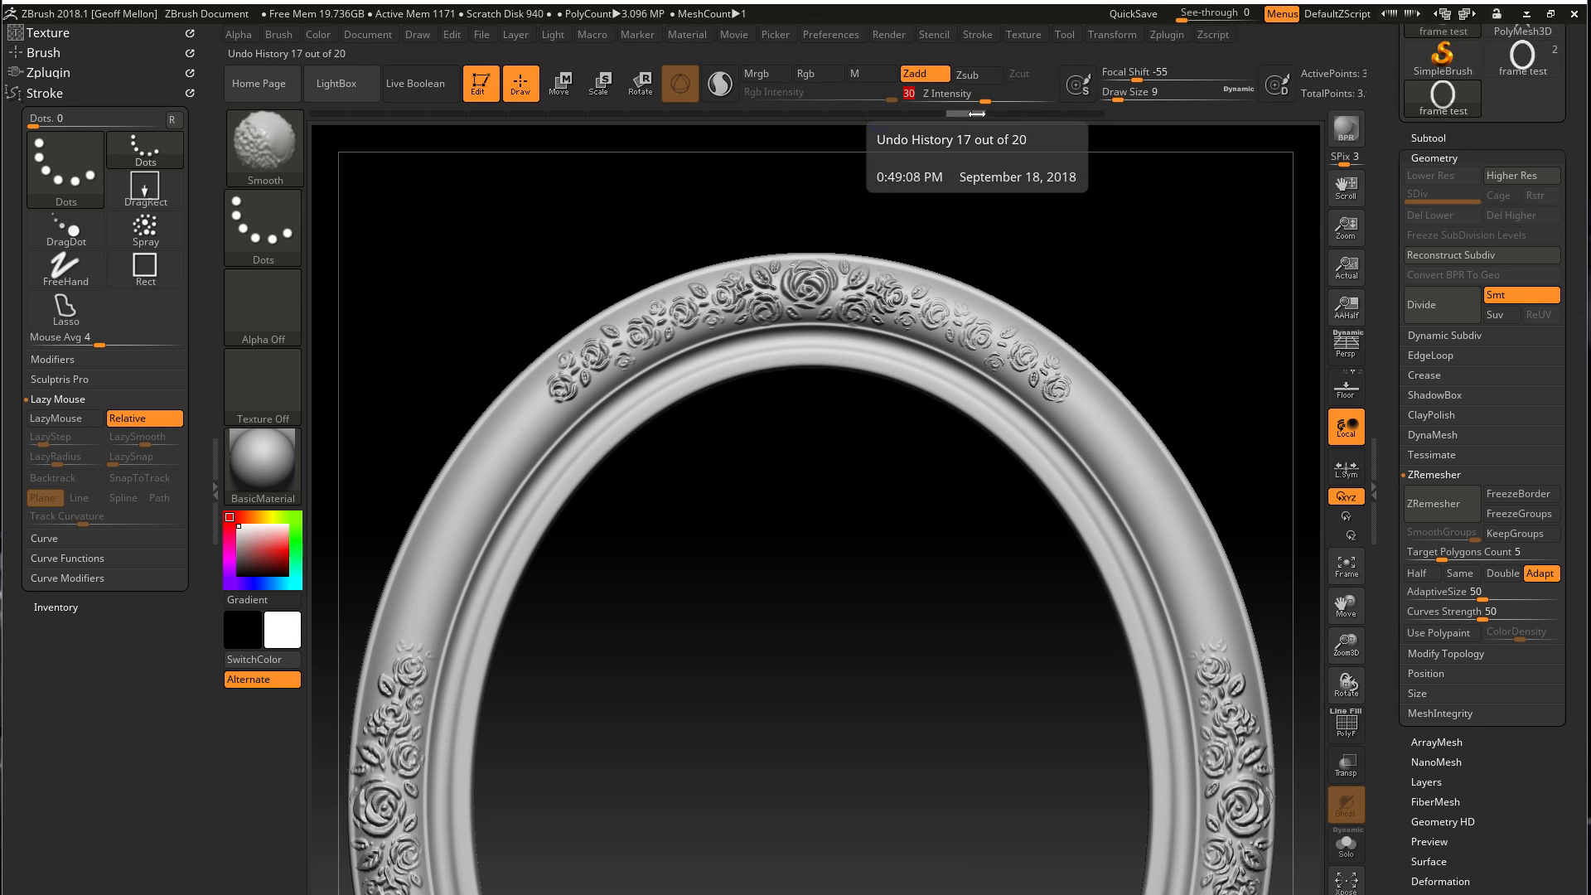
left_click_drag(973, 113, 1129, 108)
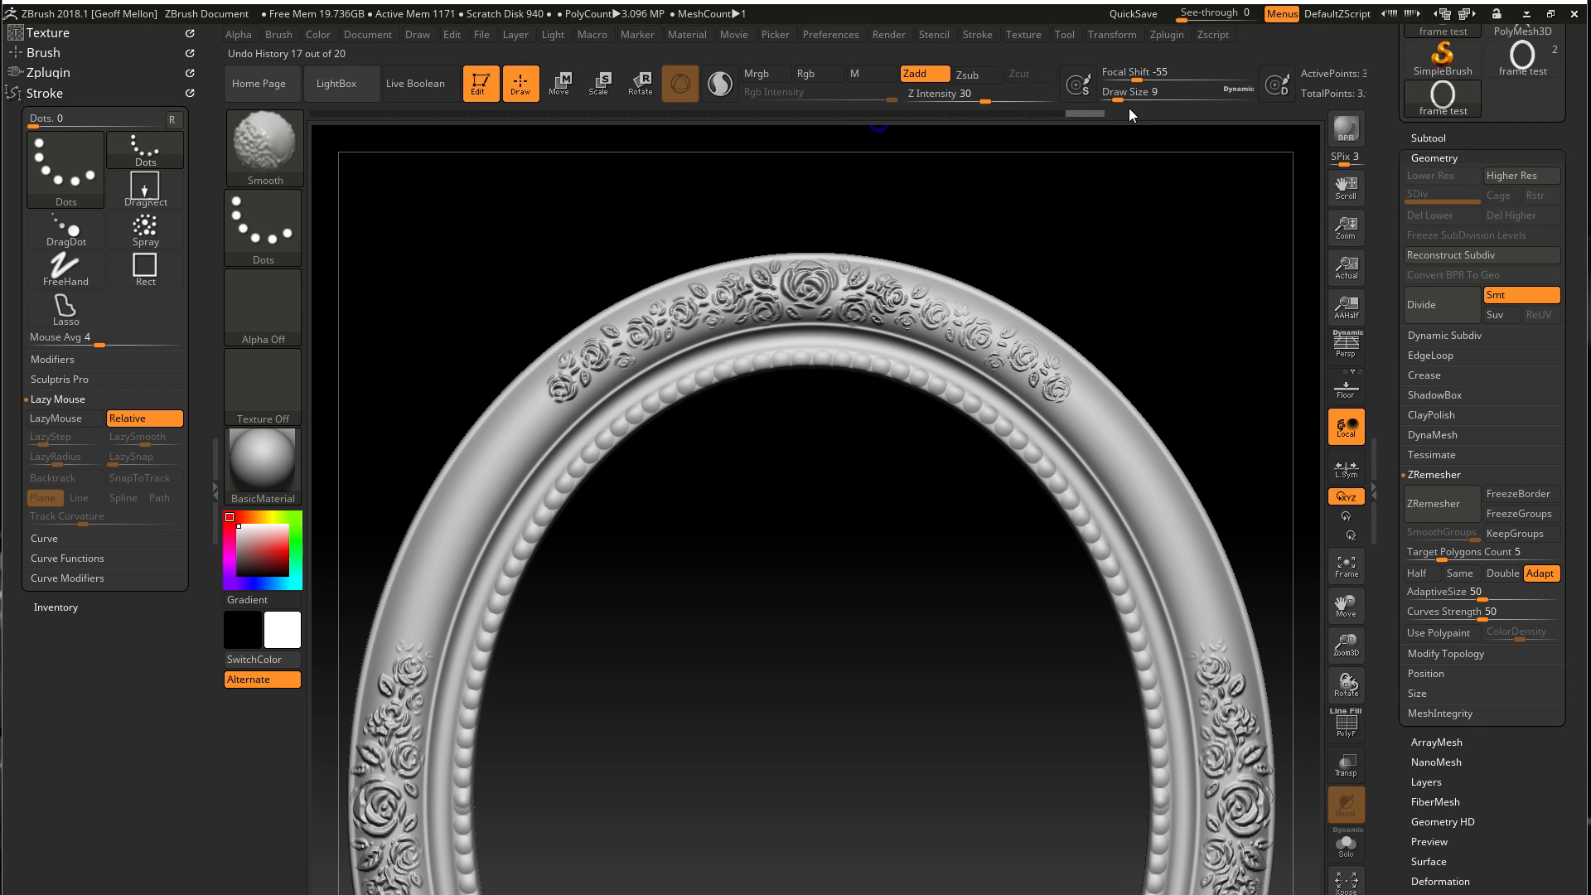
left_click(460, 804, "shift")
left_click_drag(817, 702, 799, 462, "alt")
left_click_drag(623, 773, 774, 469, "alt")
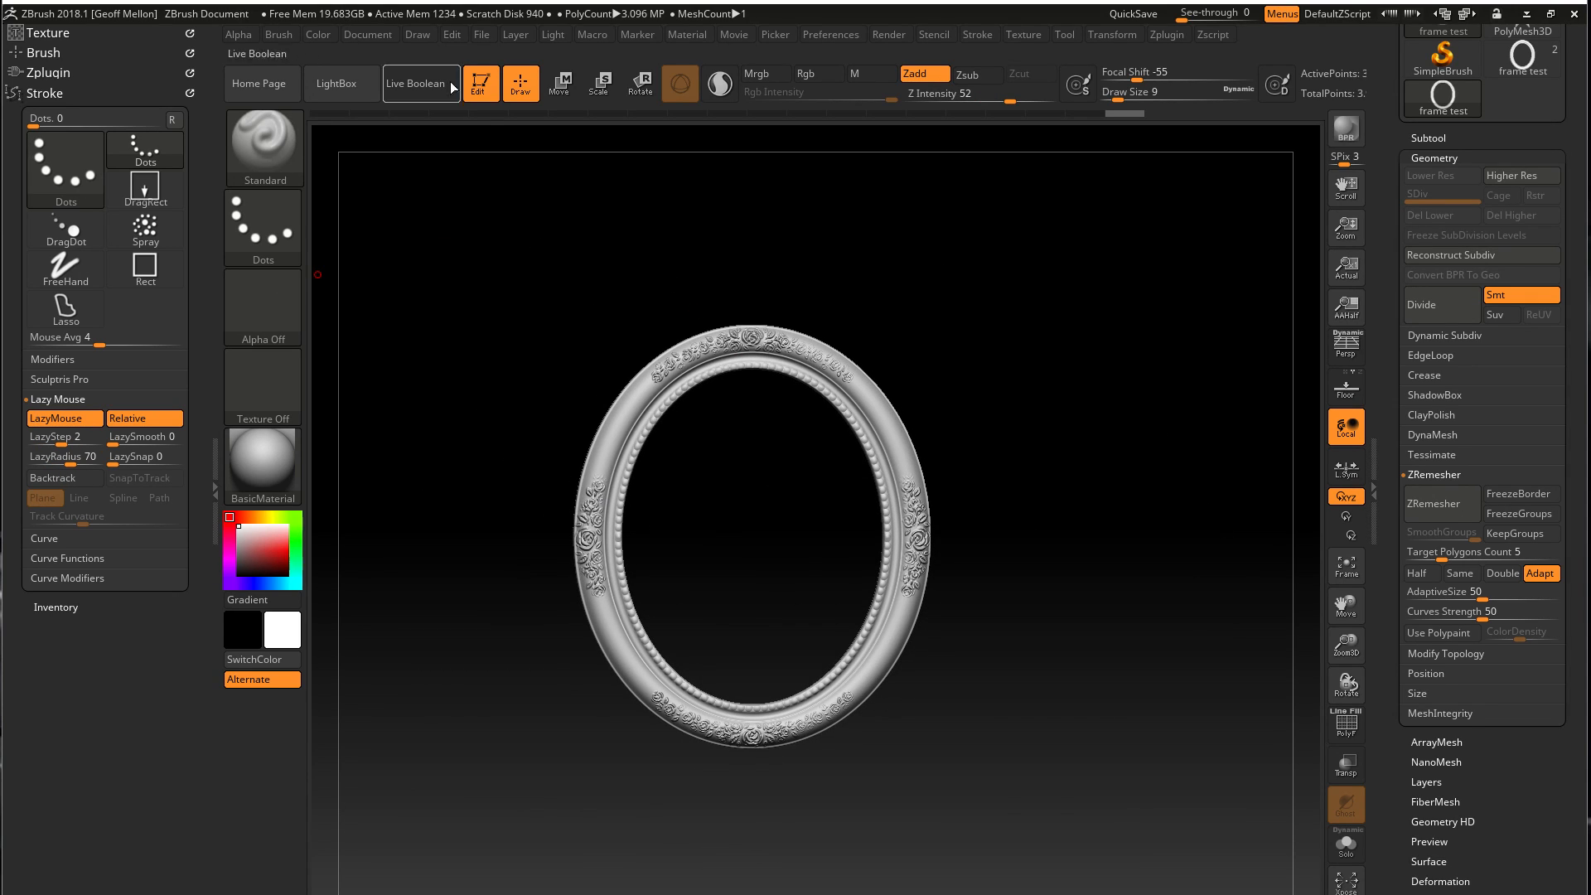
mouse_move(714, 462)
left_mouse_down()
mouse_move(738, 508)
mouse_move(671, 539)
mouse_move(708, 437)
mouse_move(774, 457)
mouse_move(740, 518)
mouse_move(729, 489)
left_mouse_up()
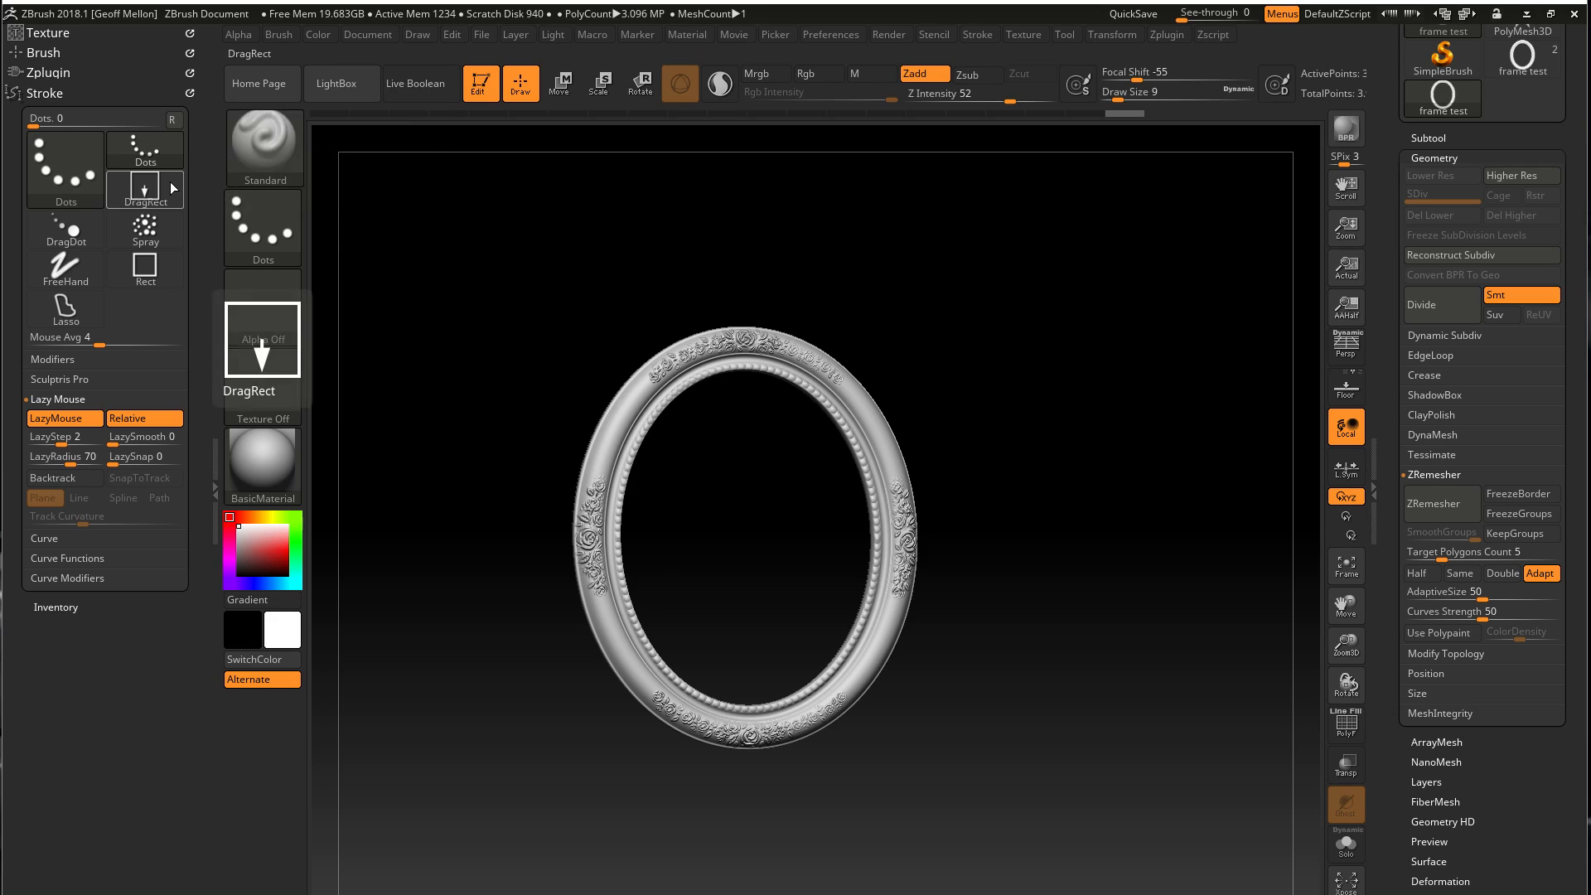
Load Alpha 34 into the Standard brush, try a stroke down the side of the frame at draw size 9, and undo it
left_click(266, 293)
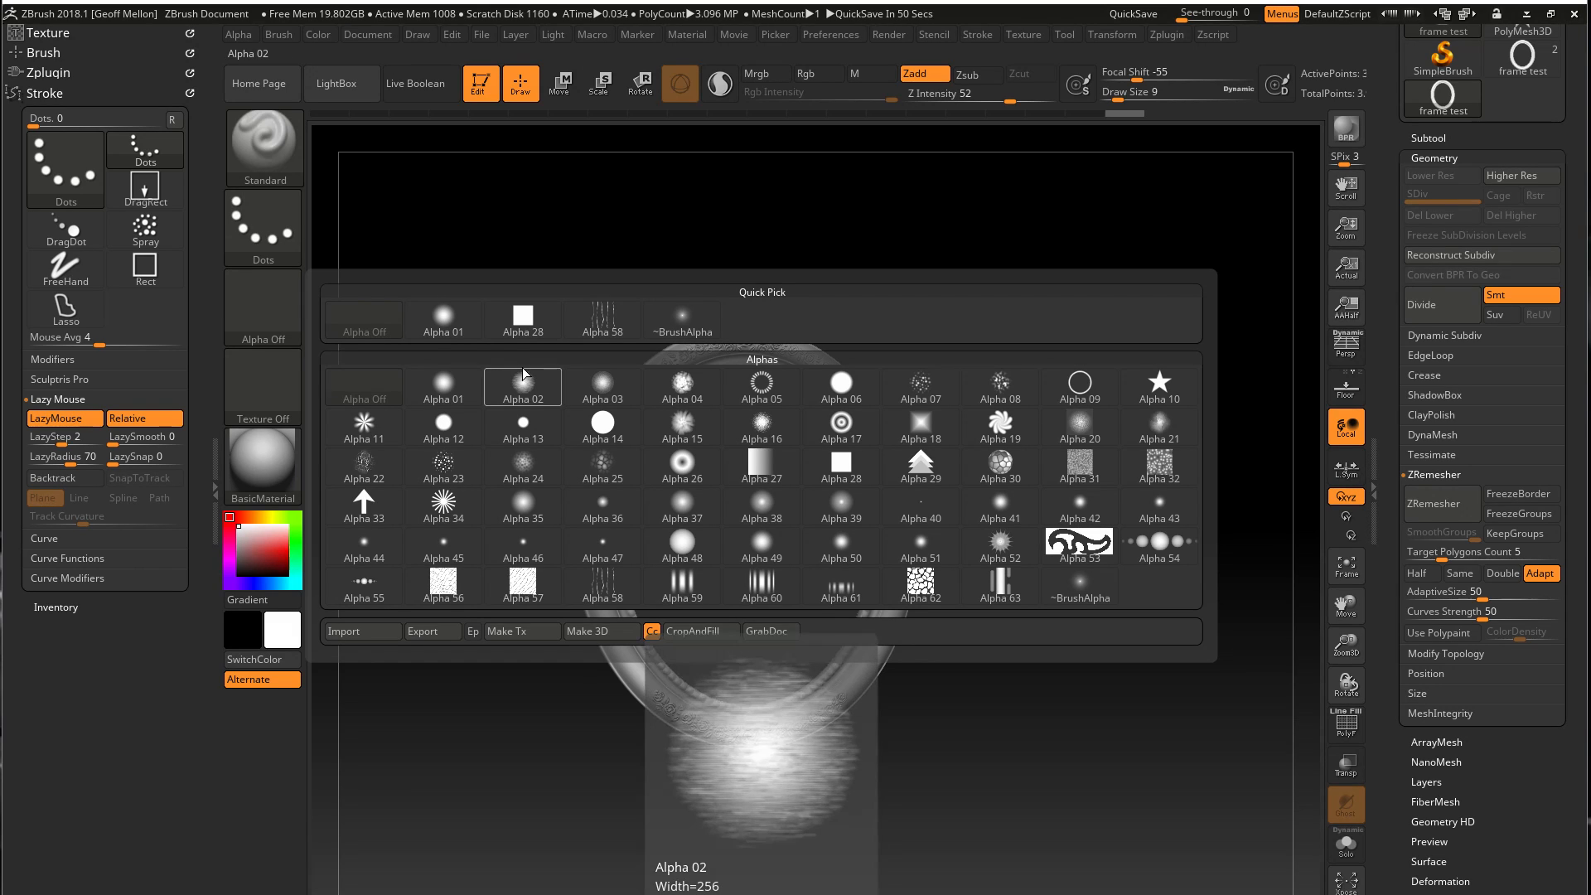
mouse_move(361, 426)
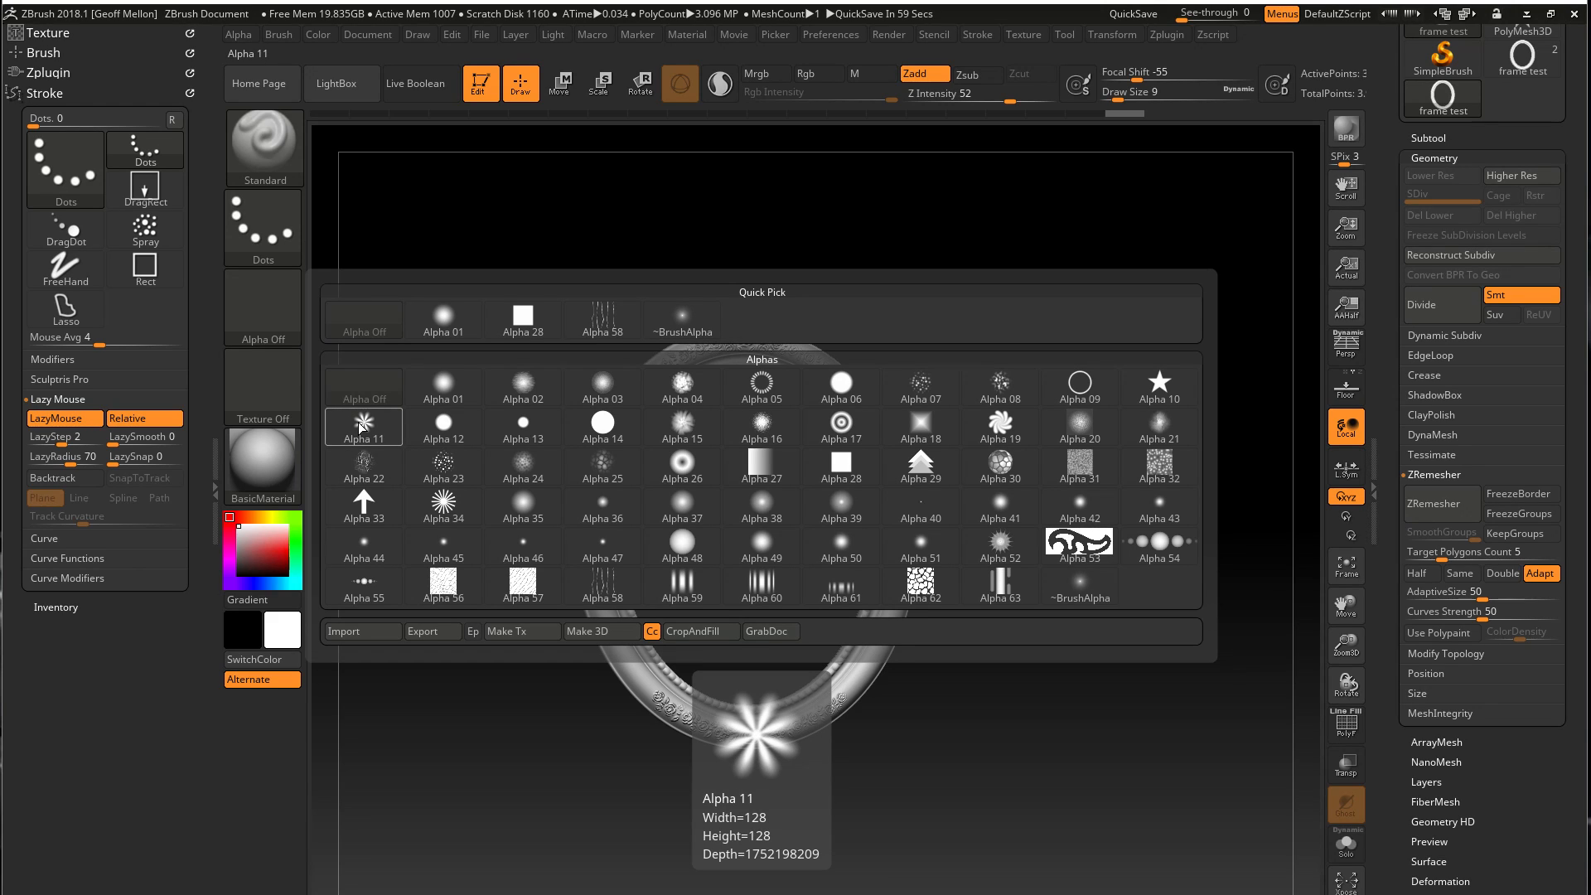
mouse_move(996, 557)
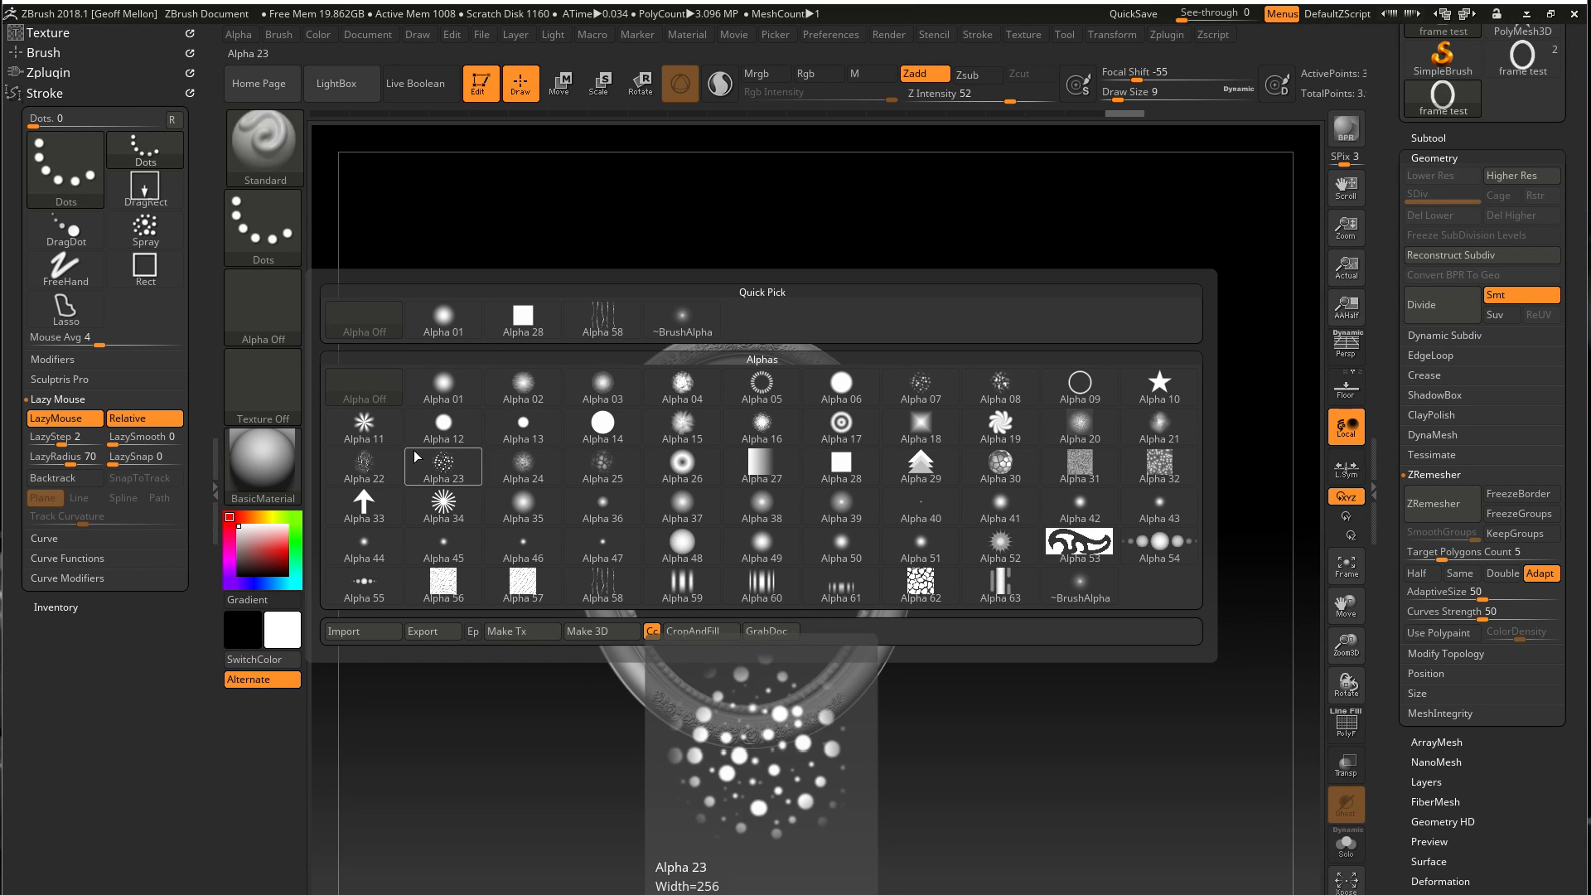
left_click(437, 503)
left_click_drag(730, 457, 733, 520)
key("super")
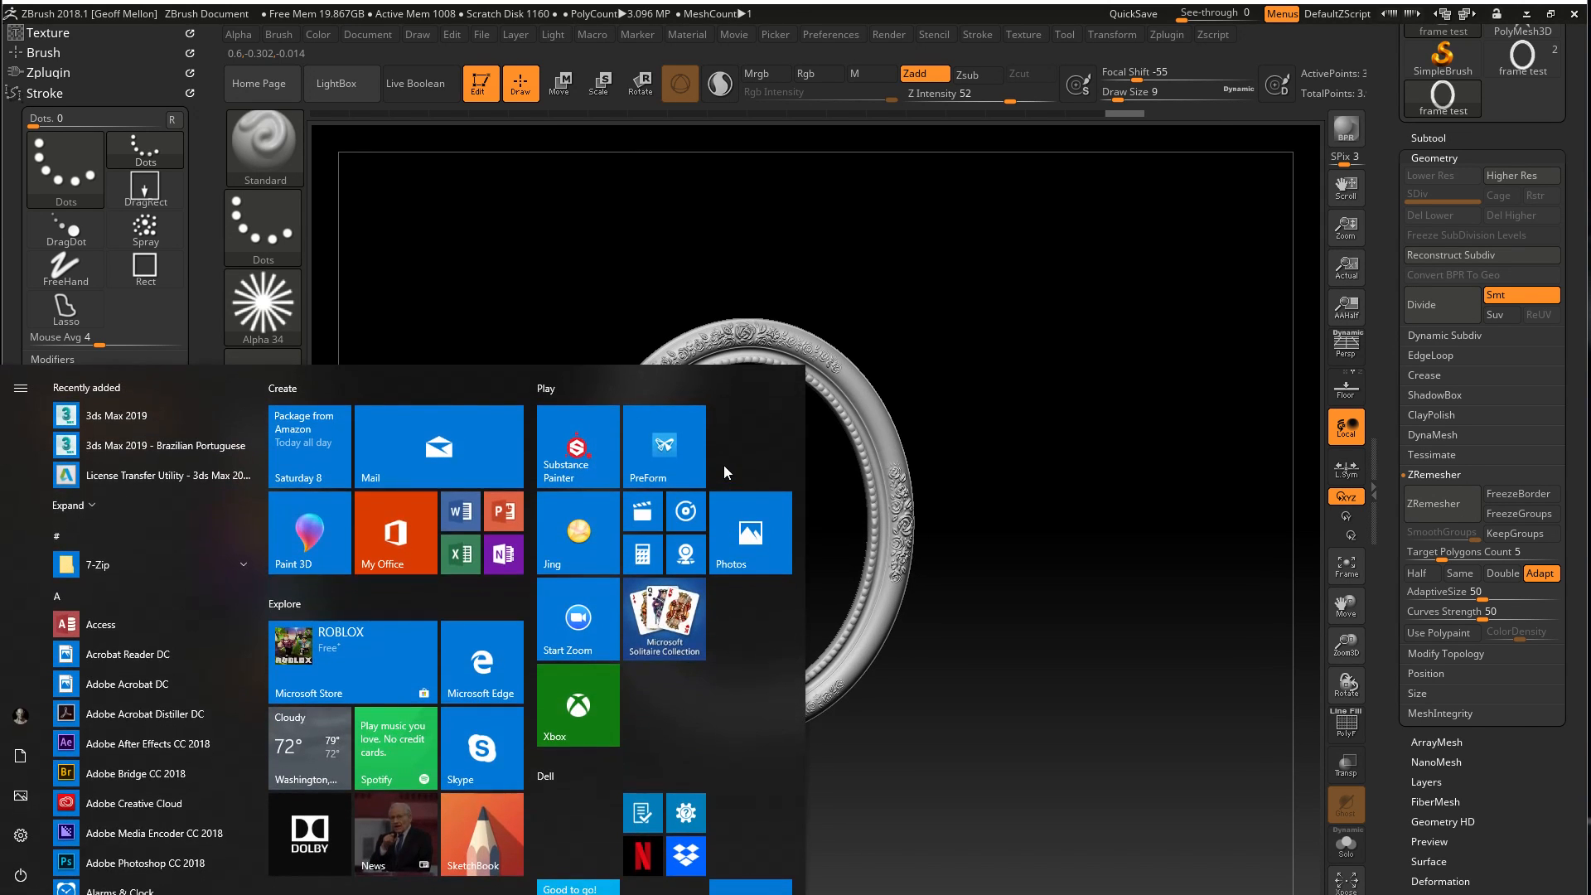
left_click(1047, 520)
left_click_drag(720, 447, 734, 696, "alt")
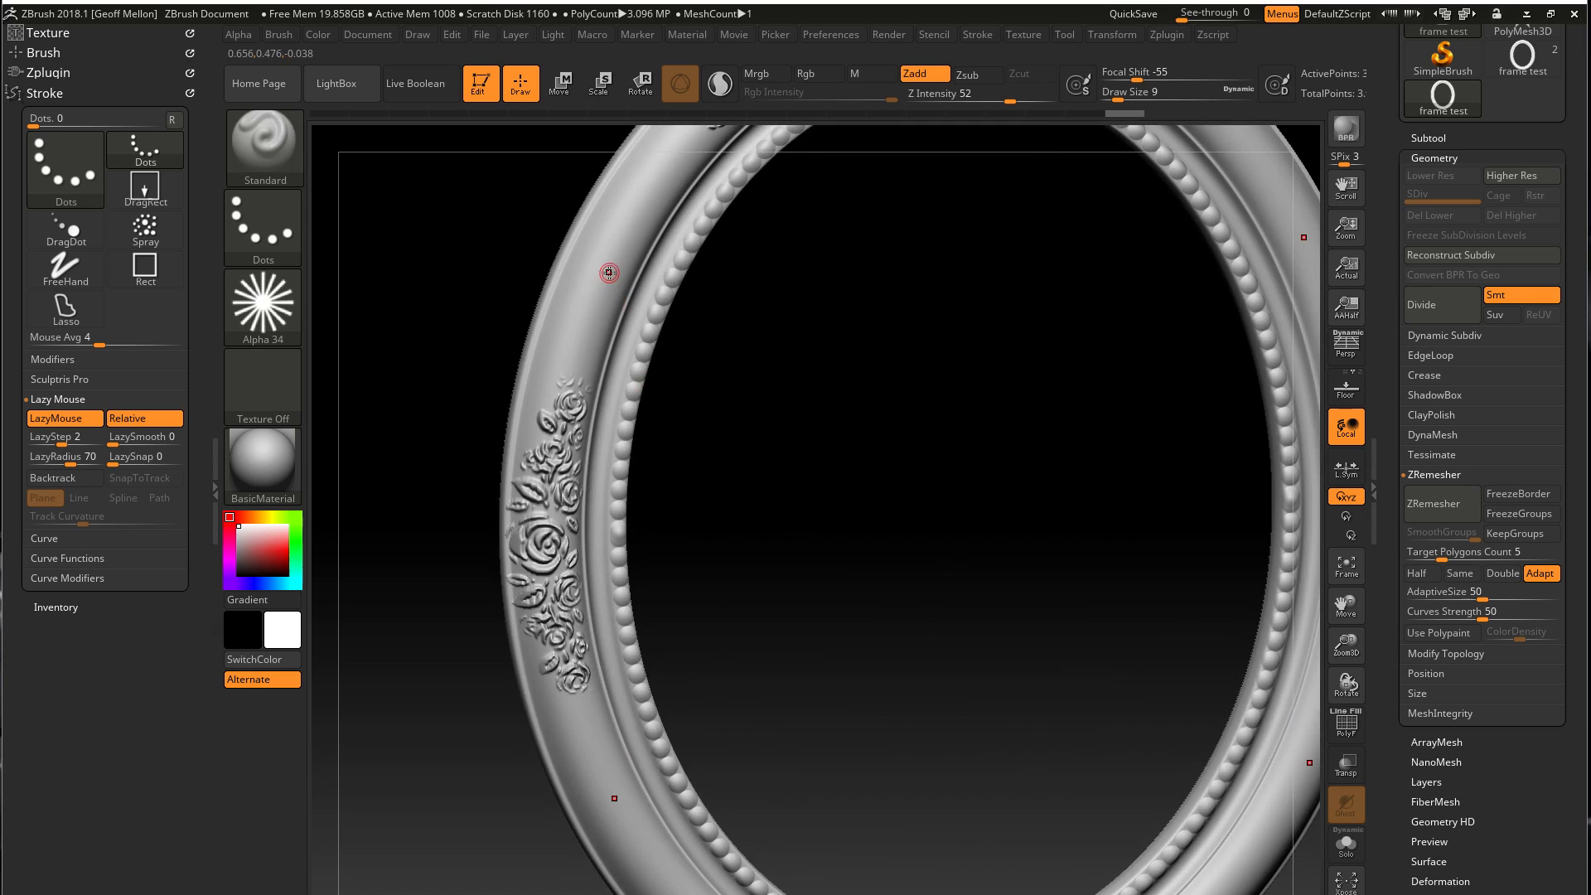
left_click_drag(615, 249, 555, 398)
key("ctrl+z")
Raise the draw size to 26, try an Alpha 34 stroke down the frame's outer edge, and undo it
key("bracketright")
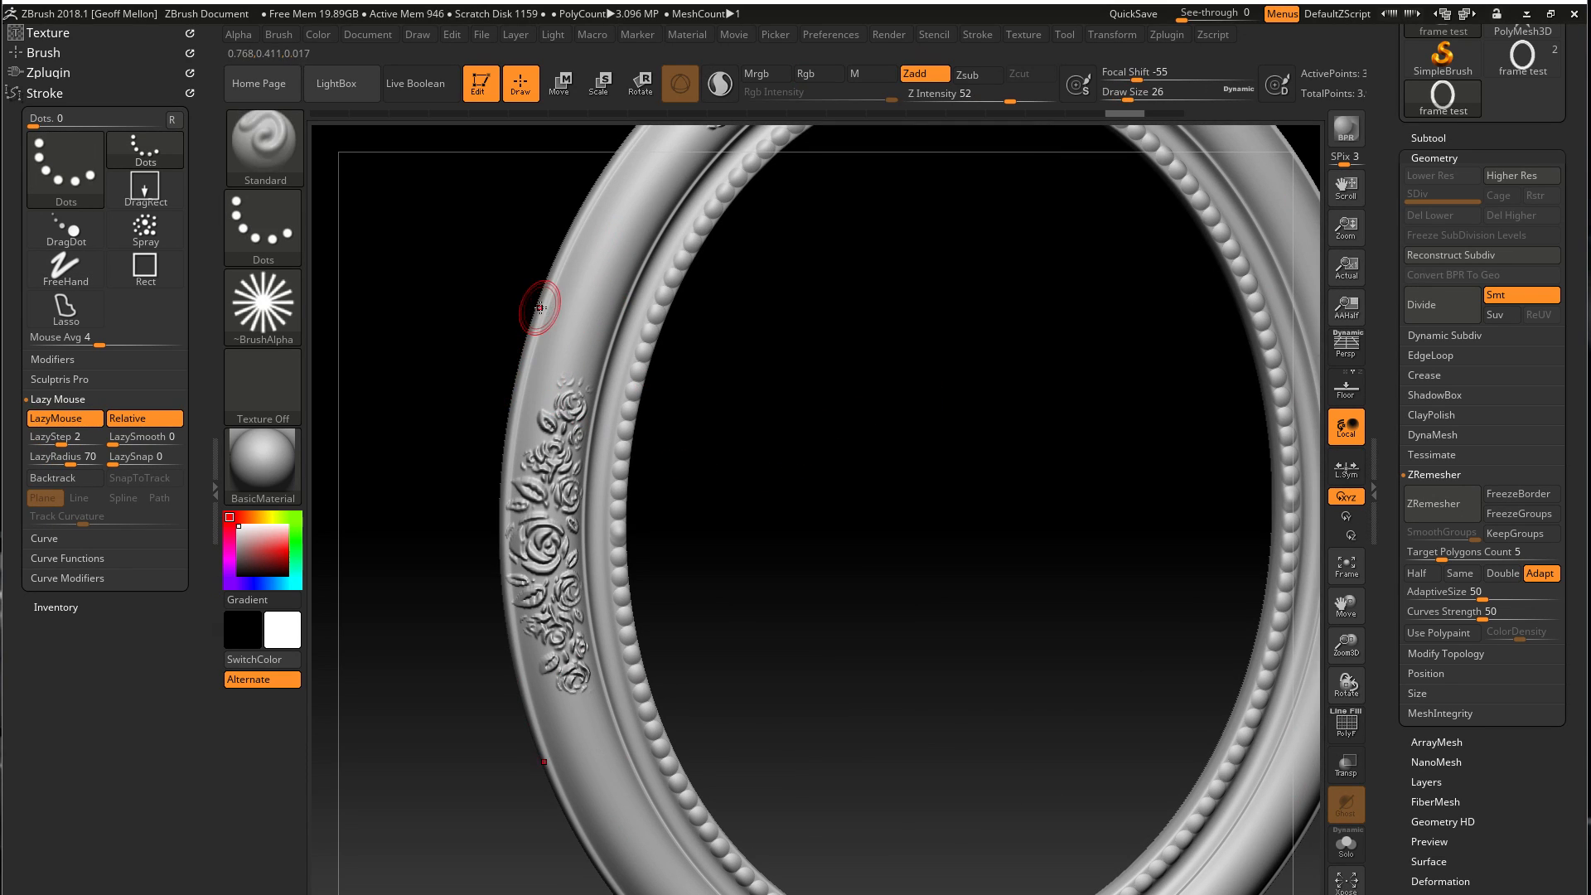
left_click_drag(540, 307, 489, 545)
key("ctrl+z")
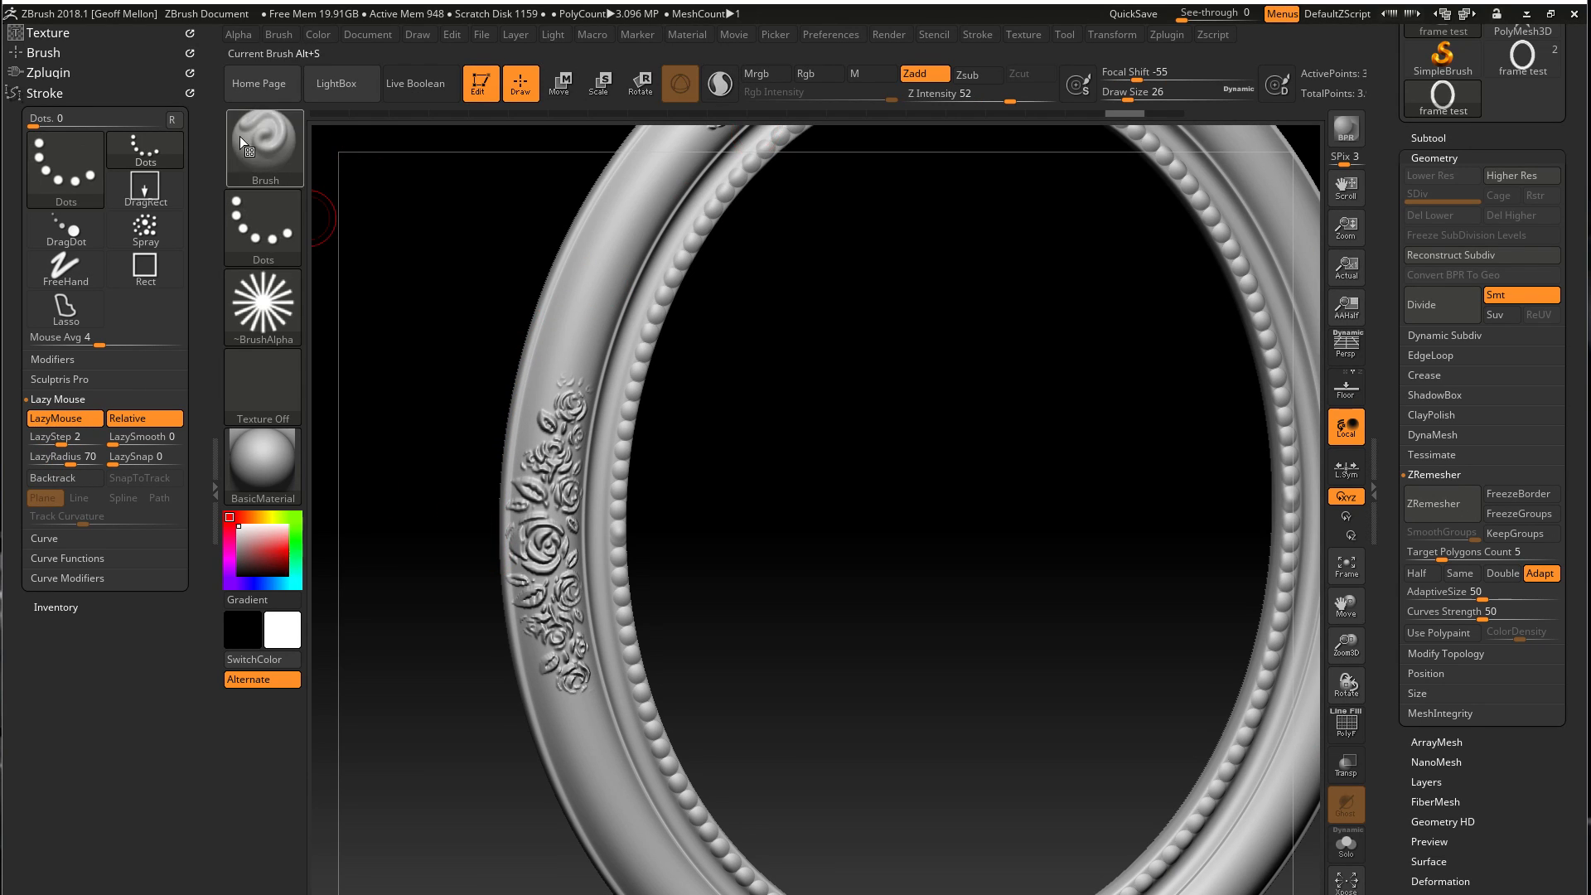
Switch the brush alpha to Alpha 26 and reduce the draw size to 18
left_click(245, 290)
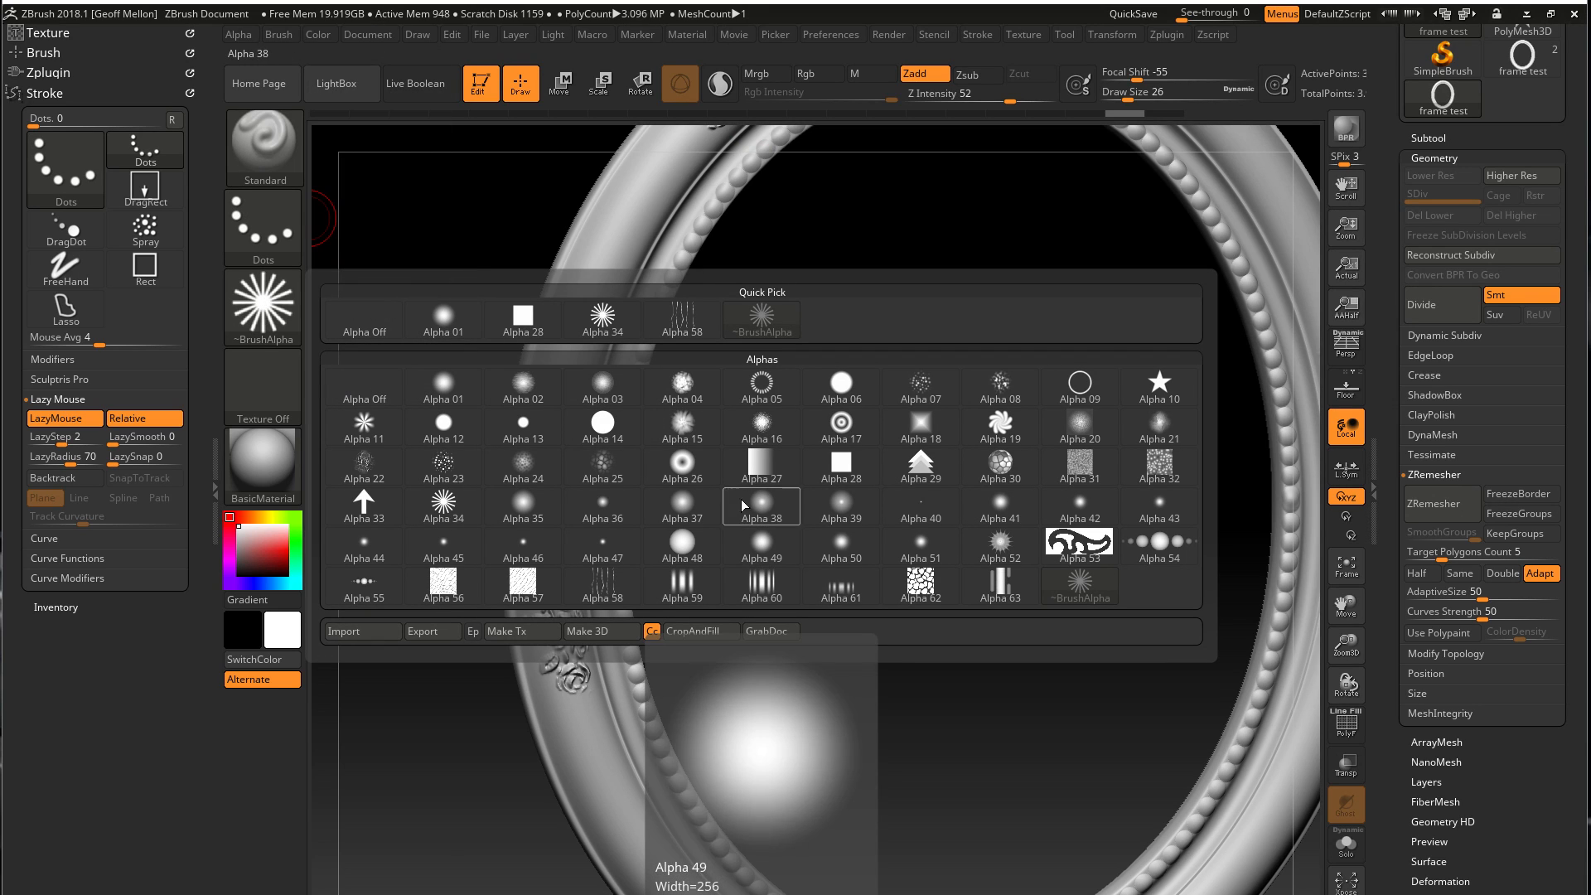
left_click(682, 464)
key("bracketleft")
key("bracketleft")
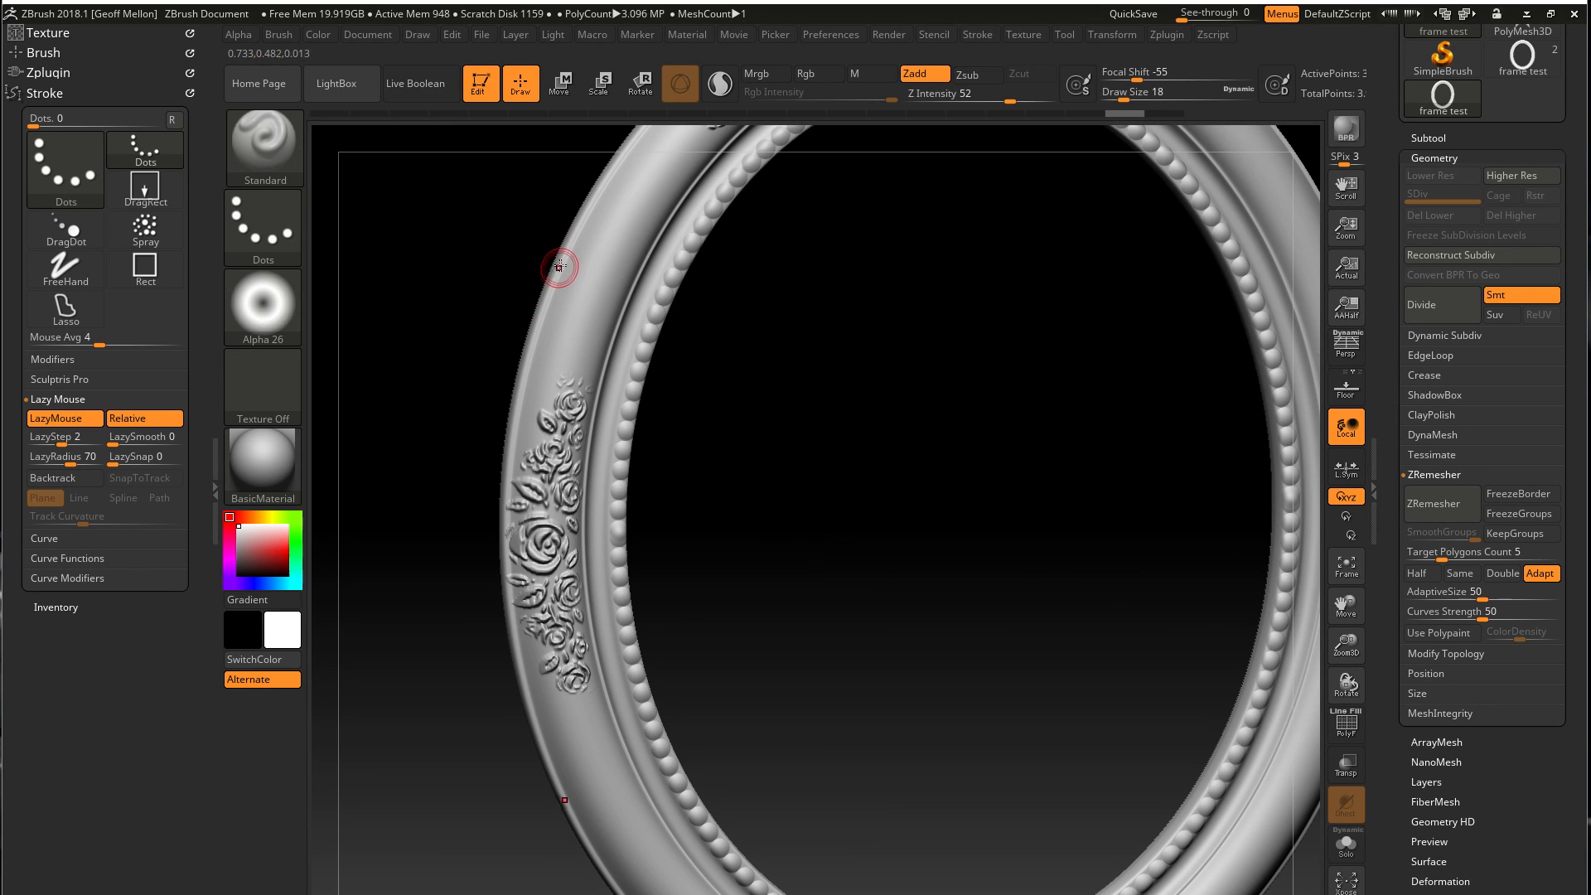
Try sculpting an Alpha 26 bead row down the frame's outer side edge at draw size 14, and undo the stroke
left_click_drag(567, 254, 561, 260)
left_click_drag(529, 340, 492, 658)
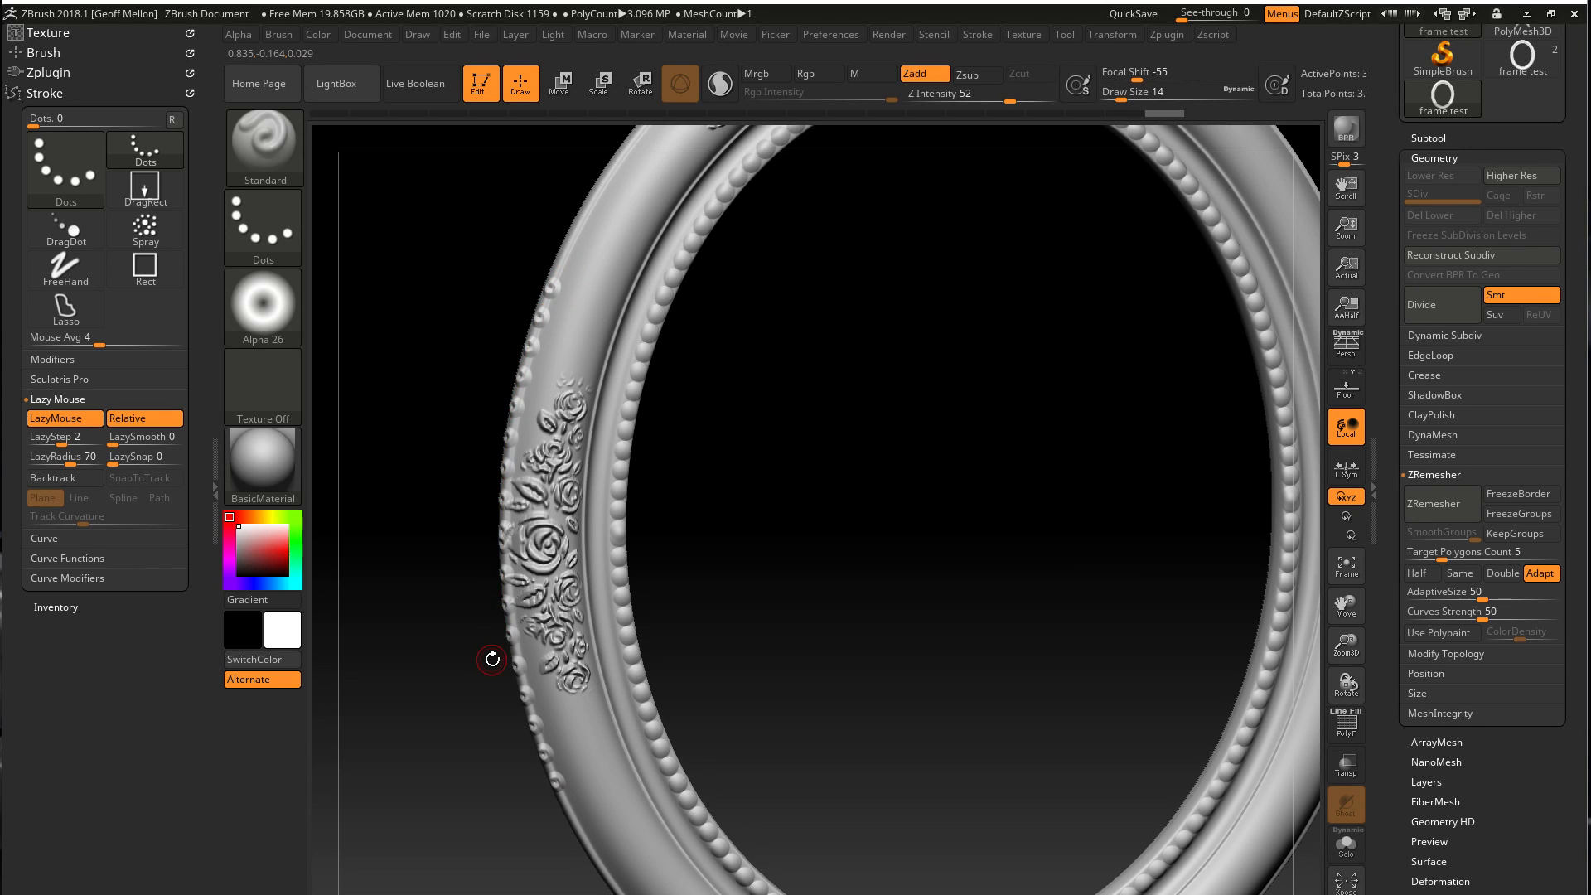
key("ctrl+z")
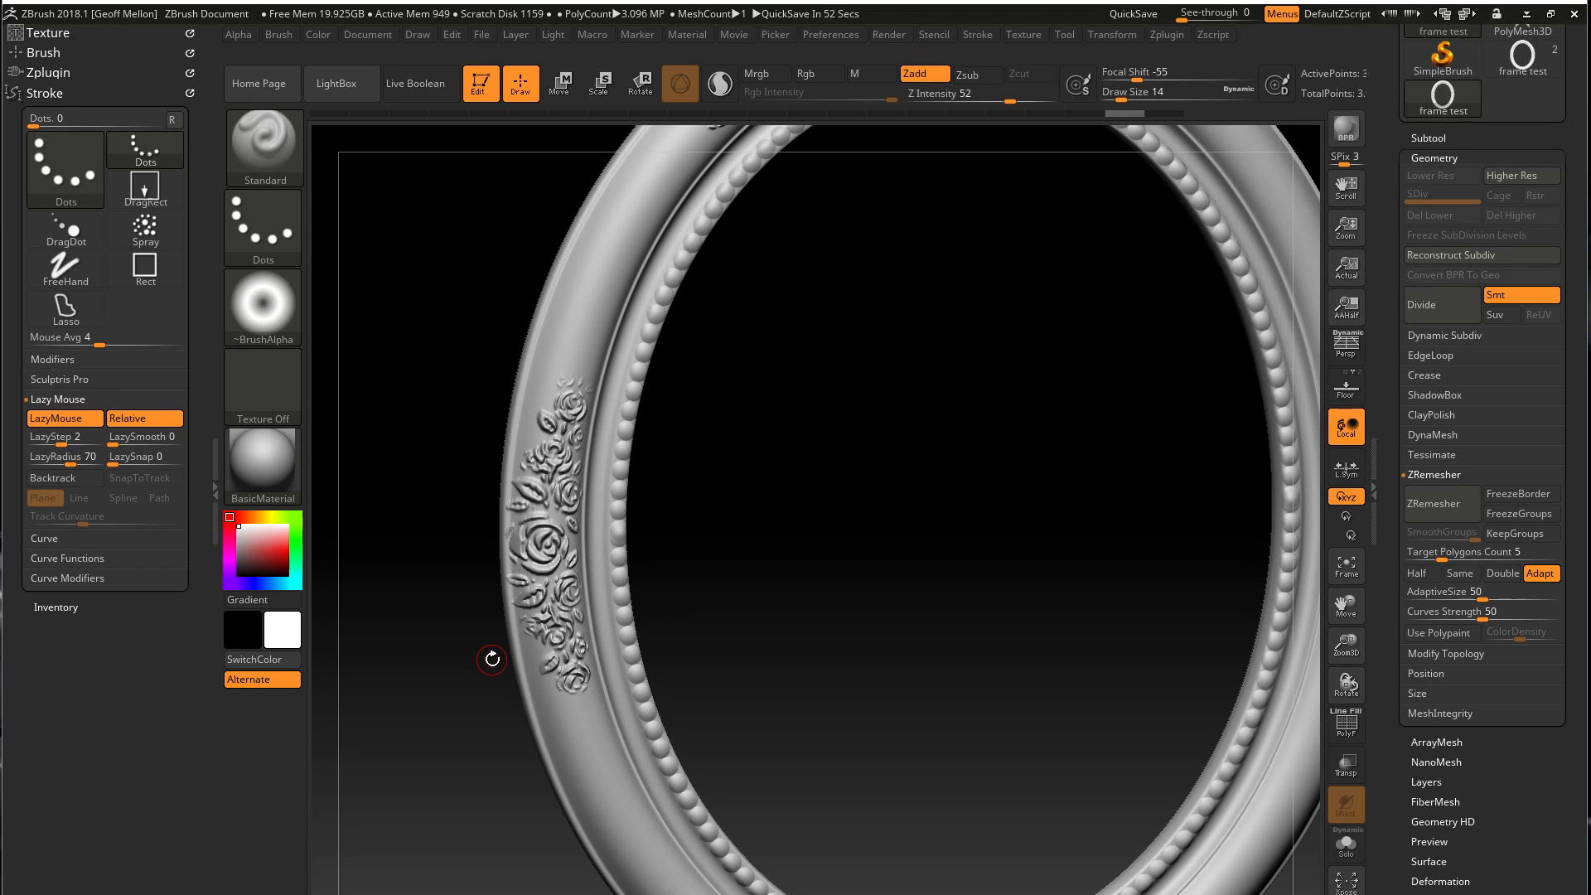
Try a short bead stroke on the upper outer edge with the LazyStep at 2, and undo it
key("space")
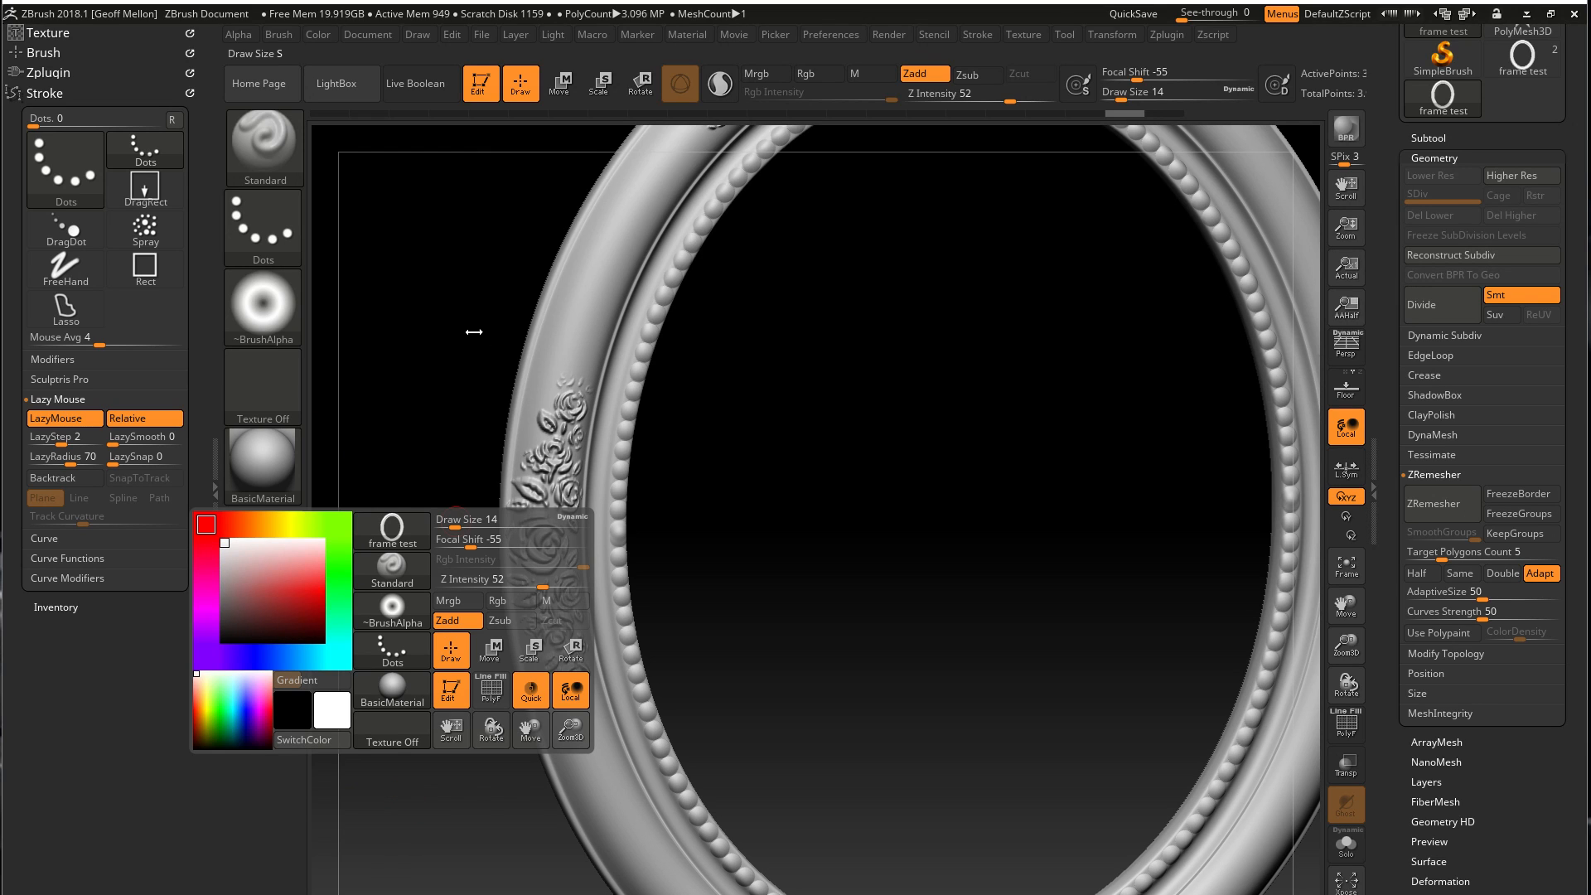
left_click_drag(459, 336, 550, 338, "alt")
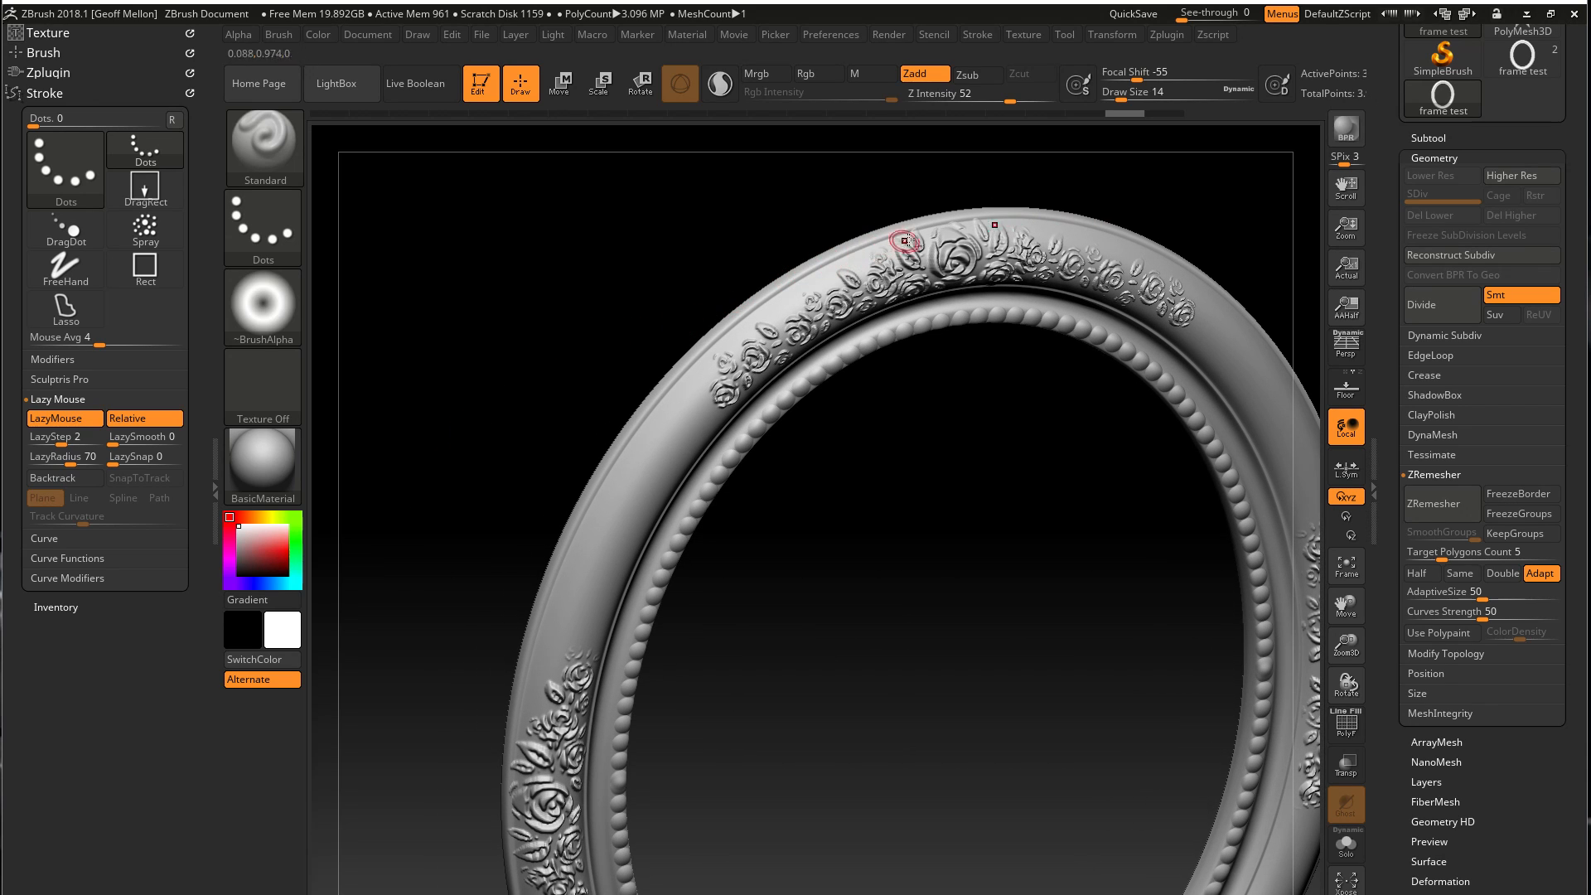
left_click_drag(704, 213, 728, 312)
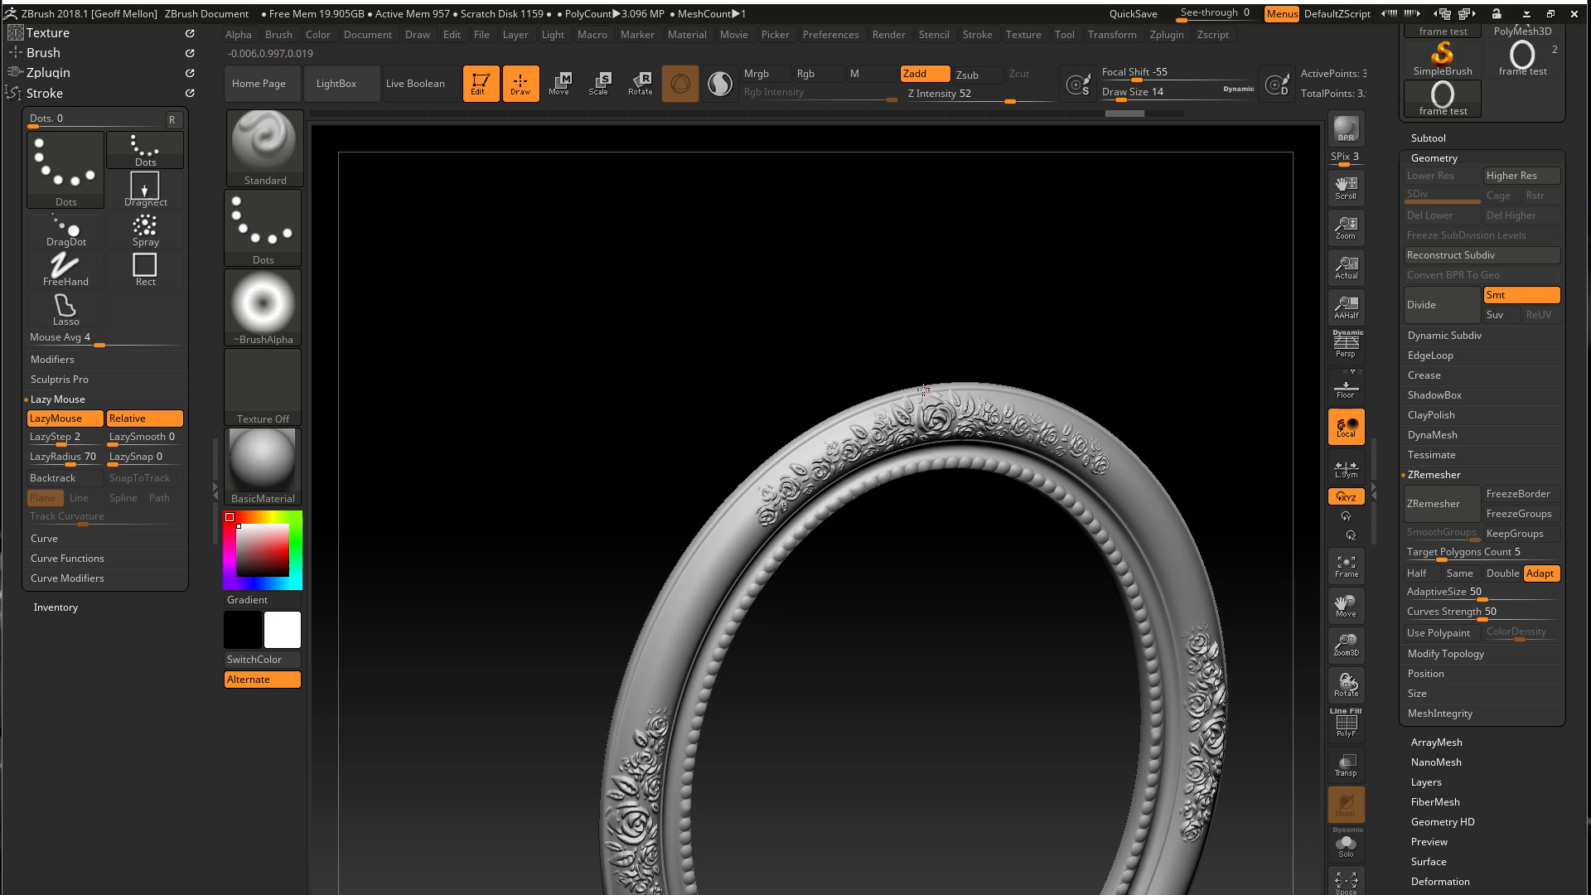
left_click_drag(808, 423, 813, 421)
key("ctrl+z")
Set the LazyStep to 1, try a stroke along the upper outer edge, and undo the stroke
left_click_drag(61, 437, 80, 478)
left_click_drag(791, 437, 706, 522)
key("ctrl+z")
Try beading the outer edge from the top down the side and filling in at the top centre, and undo these strokes
mouse_move(812, 431)
left_mouse_down()
mouse_move(721, 502)
mouse_move(626, 665)
left_mouse_up()
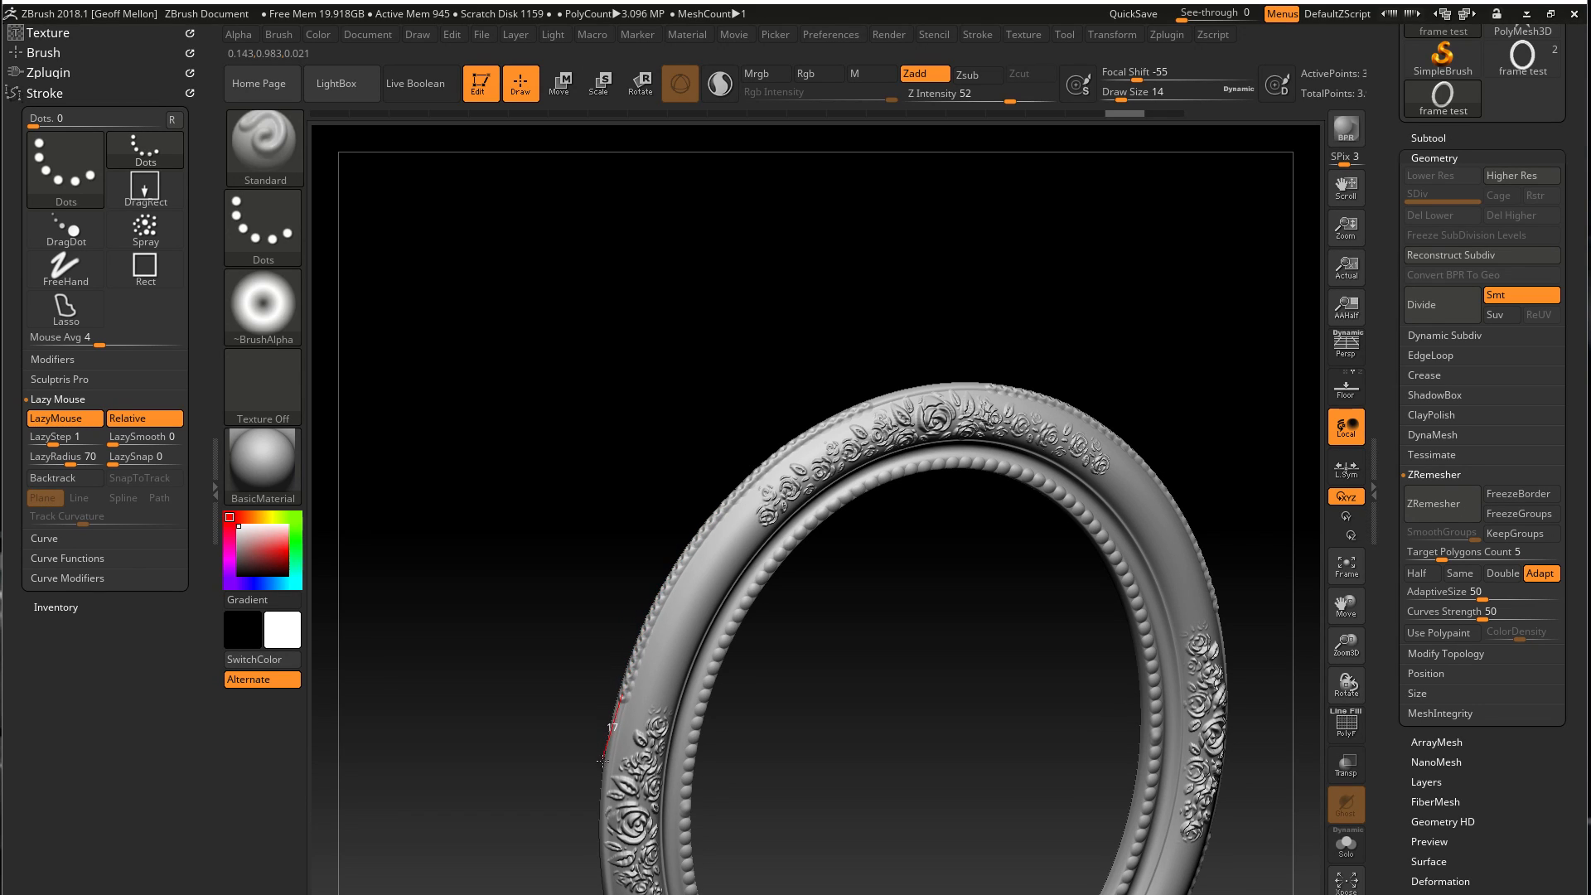
left_click_drag(598, 808, 598, 869)
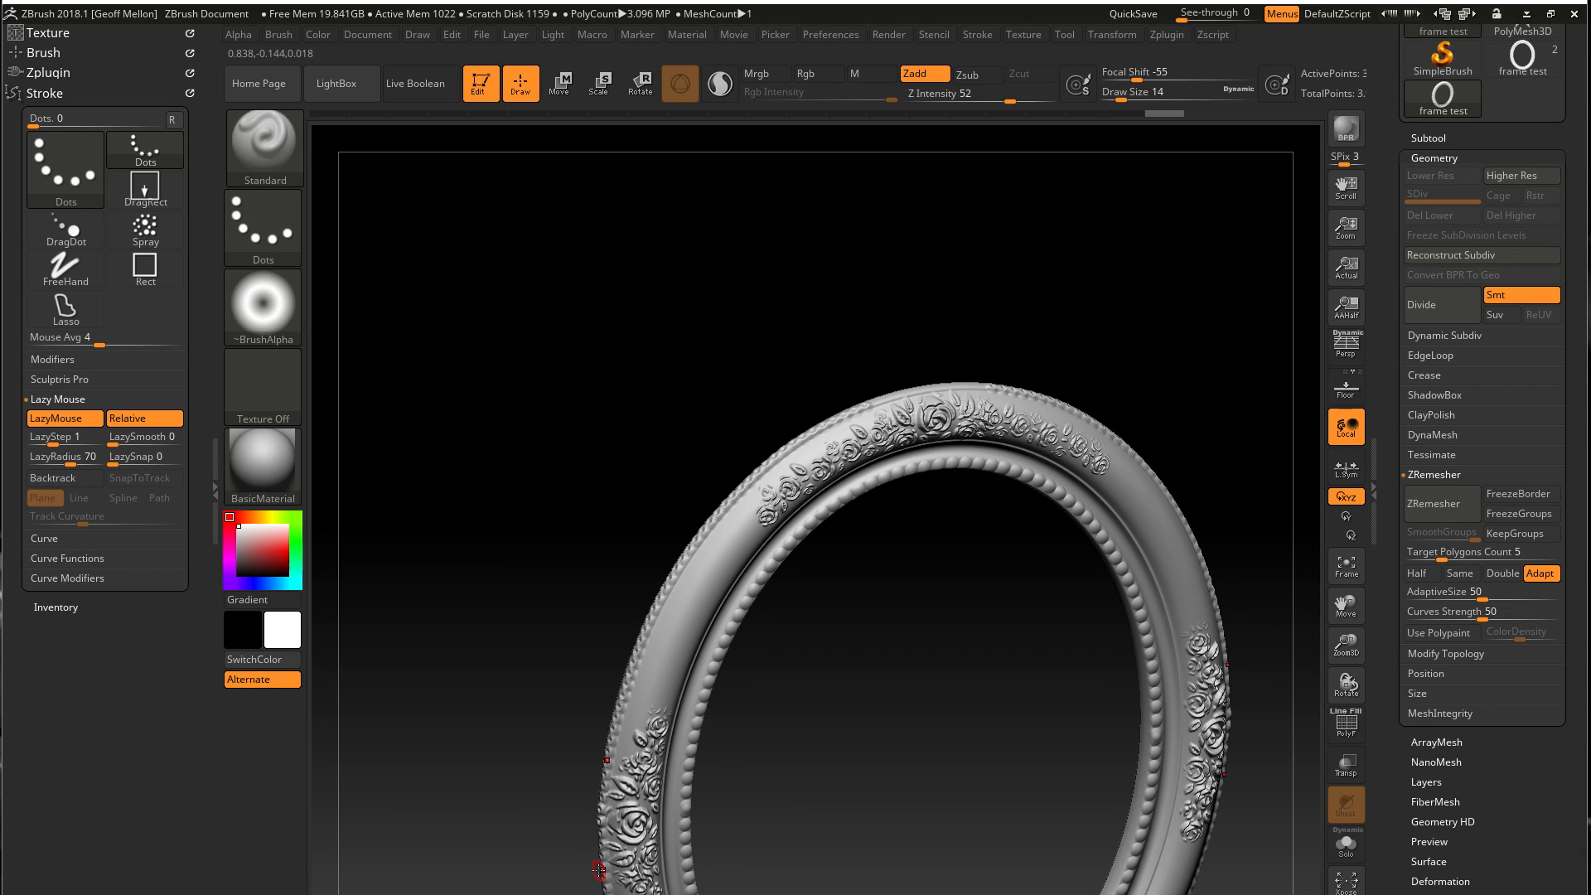
right_click(598, 868)
left_click_drag(1065, 643, 1048, 663)
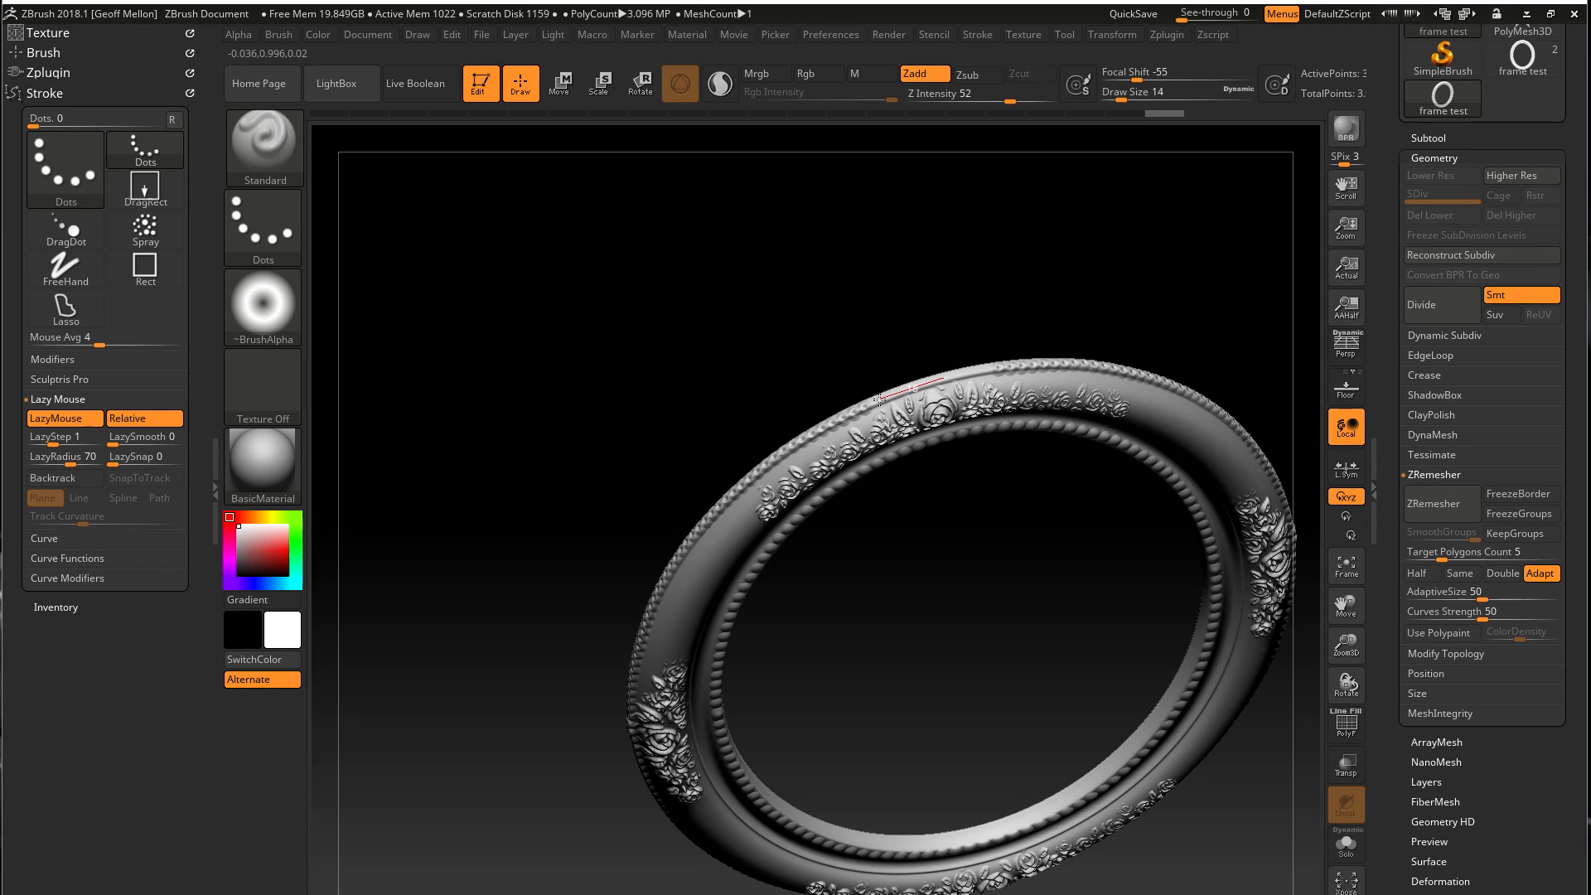
left_click_drag(835, 412, 808, 428)
mouse_move(425, 498)
left_mouse_down()
mouse_move(381, 373)
mouse_move(401, 356)
mouse_move(398, 378)
left_mouse_up()
key("ctrl+z")
key("ctrl+z")
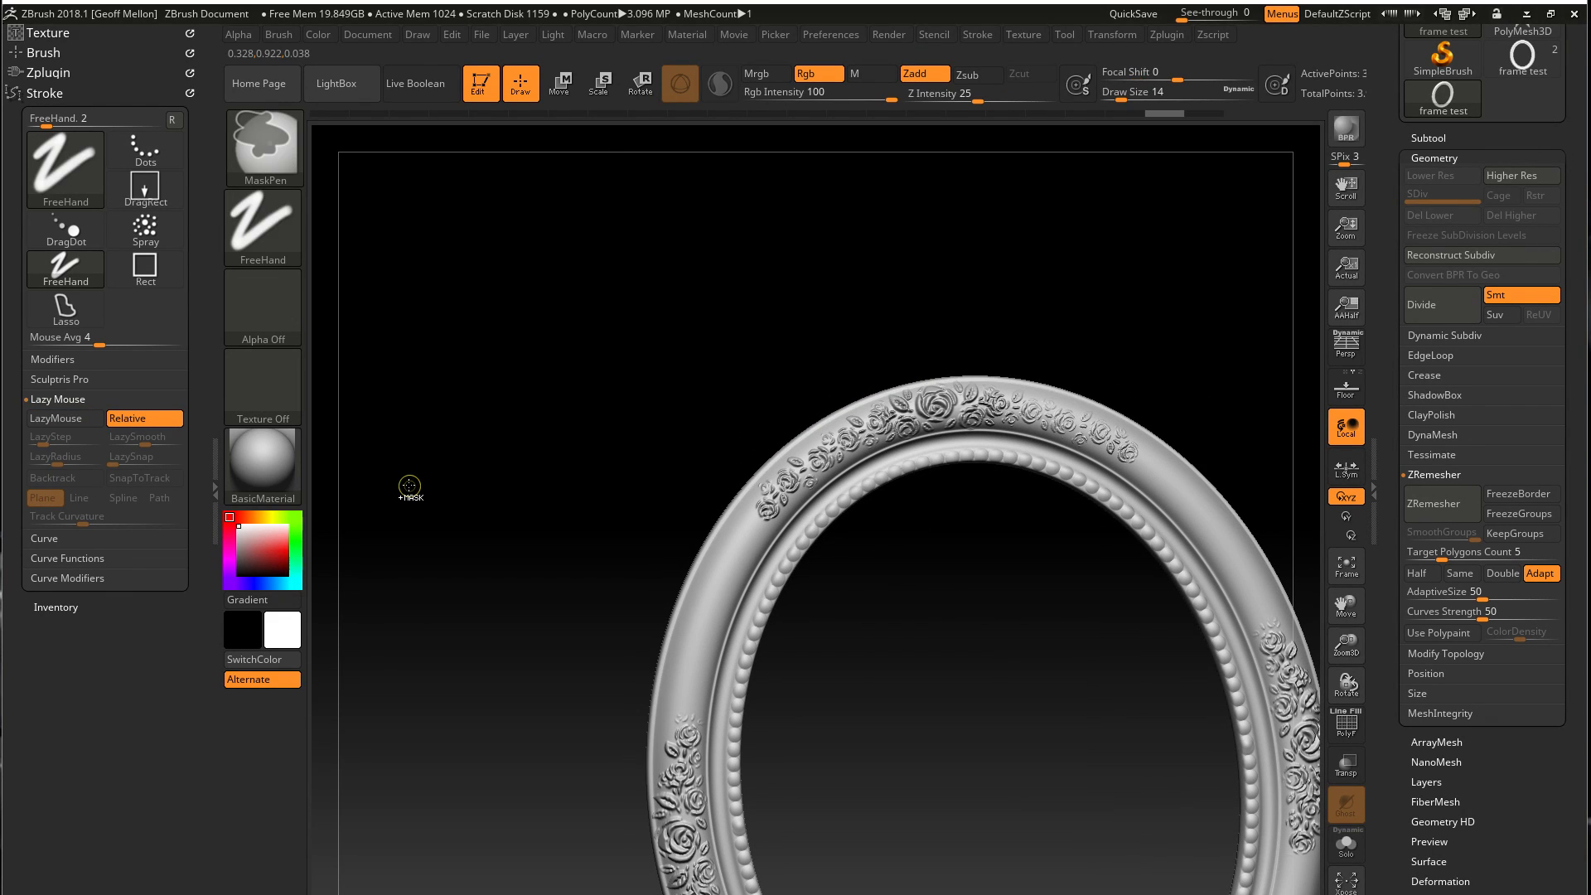
Sculpt a fine mirrored bead row along the outer edge from the top centre down the side, using Alpha 26 at draw size 14
left_click_drag(409, 484, 553, 499)
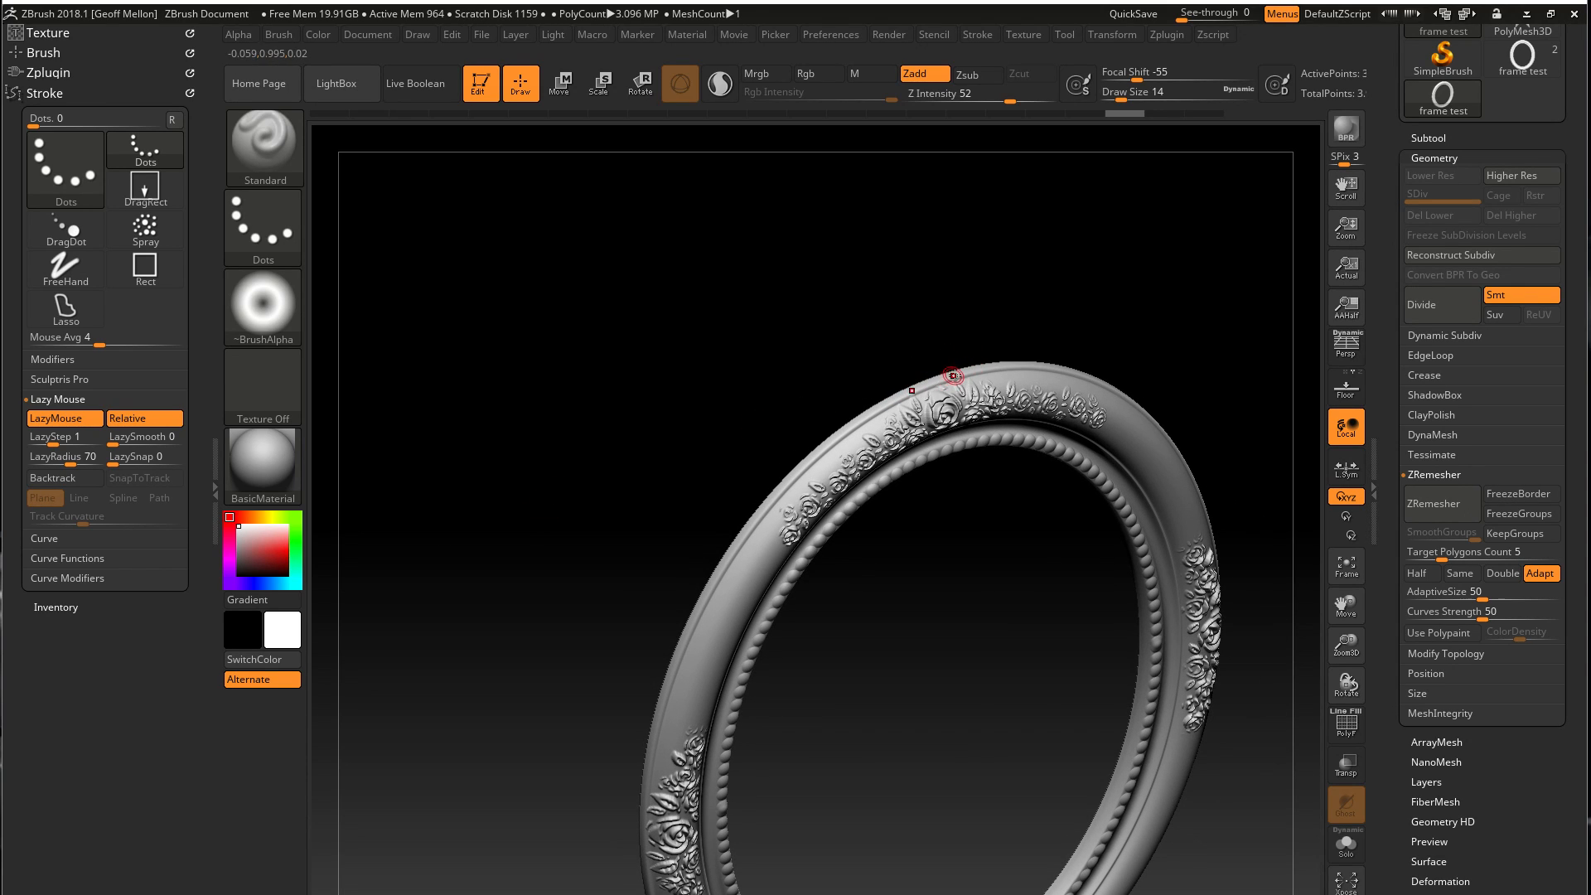
mouse_move(891, 401)
left_mouse_down()
mouse_move(808, 452)
mouse_move(737, 537)
mouse_move(660, 701)
left_mouse_up()
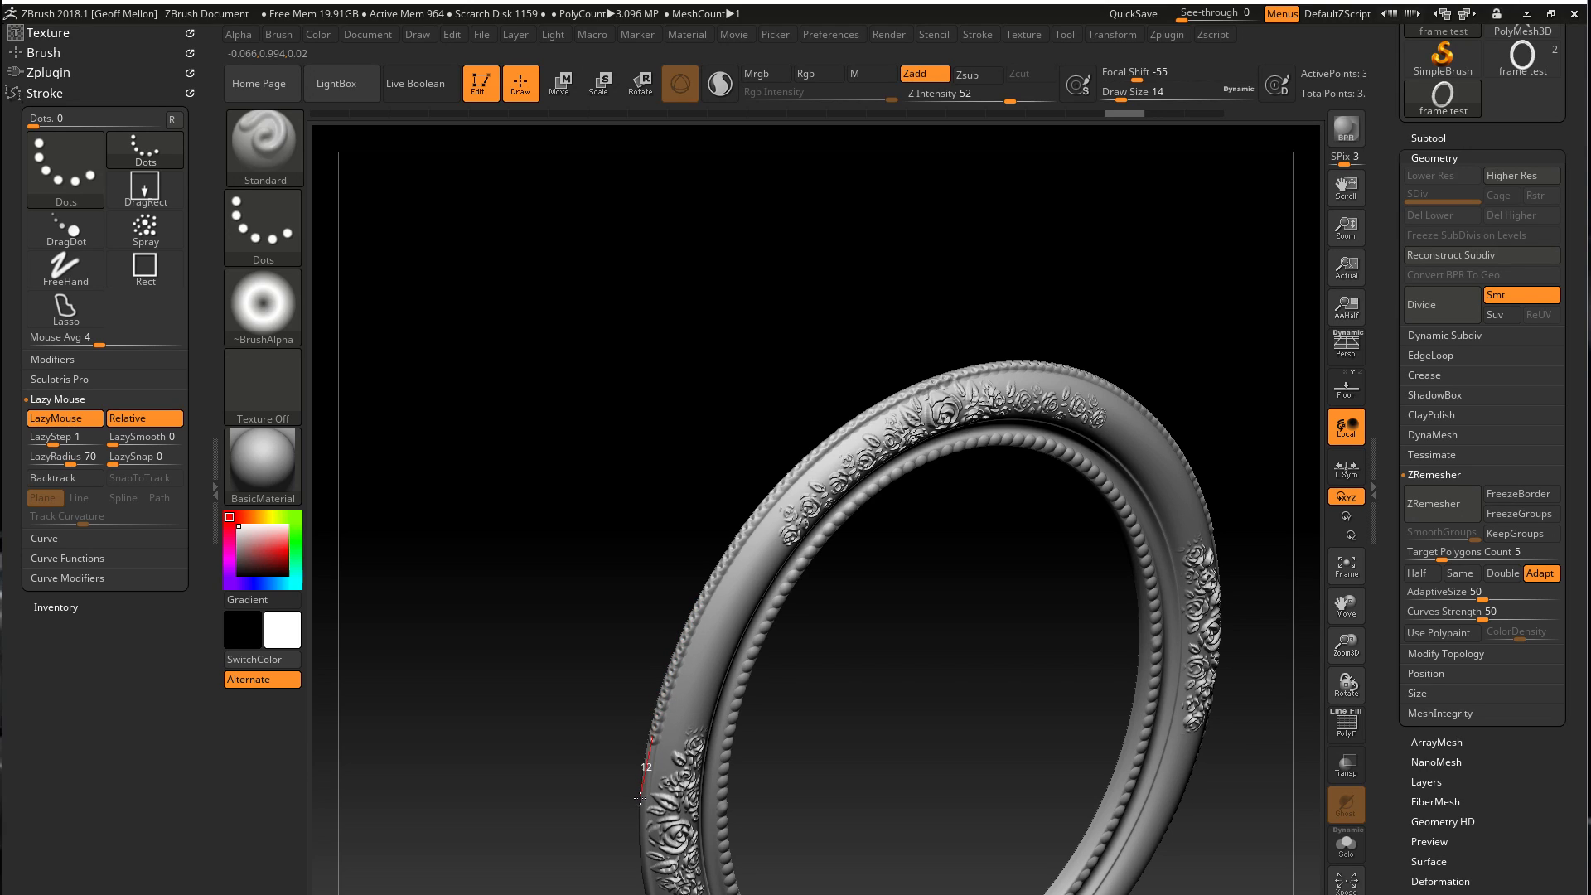
left_click_drag(639, 820, 639, 870)
mouse_move(508, 501)
left_mouse_down()
mouse_move(494, 516)
mouse_move(494, 500)
mouse_move(415, 465)
mouse_move(433, 493)
left_mouse_up()
left_click_drag(489, 578, 440, 419, "alt")
left_click_drag(569, 409, 533, 557, "alt")
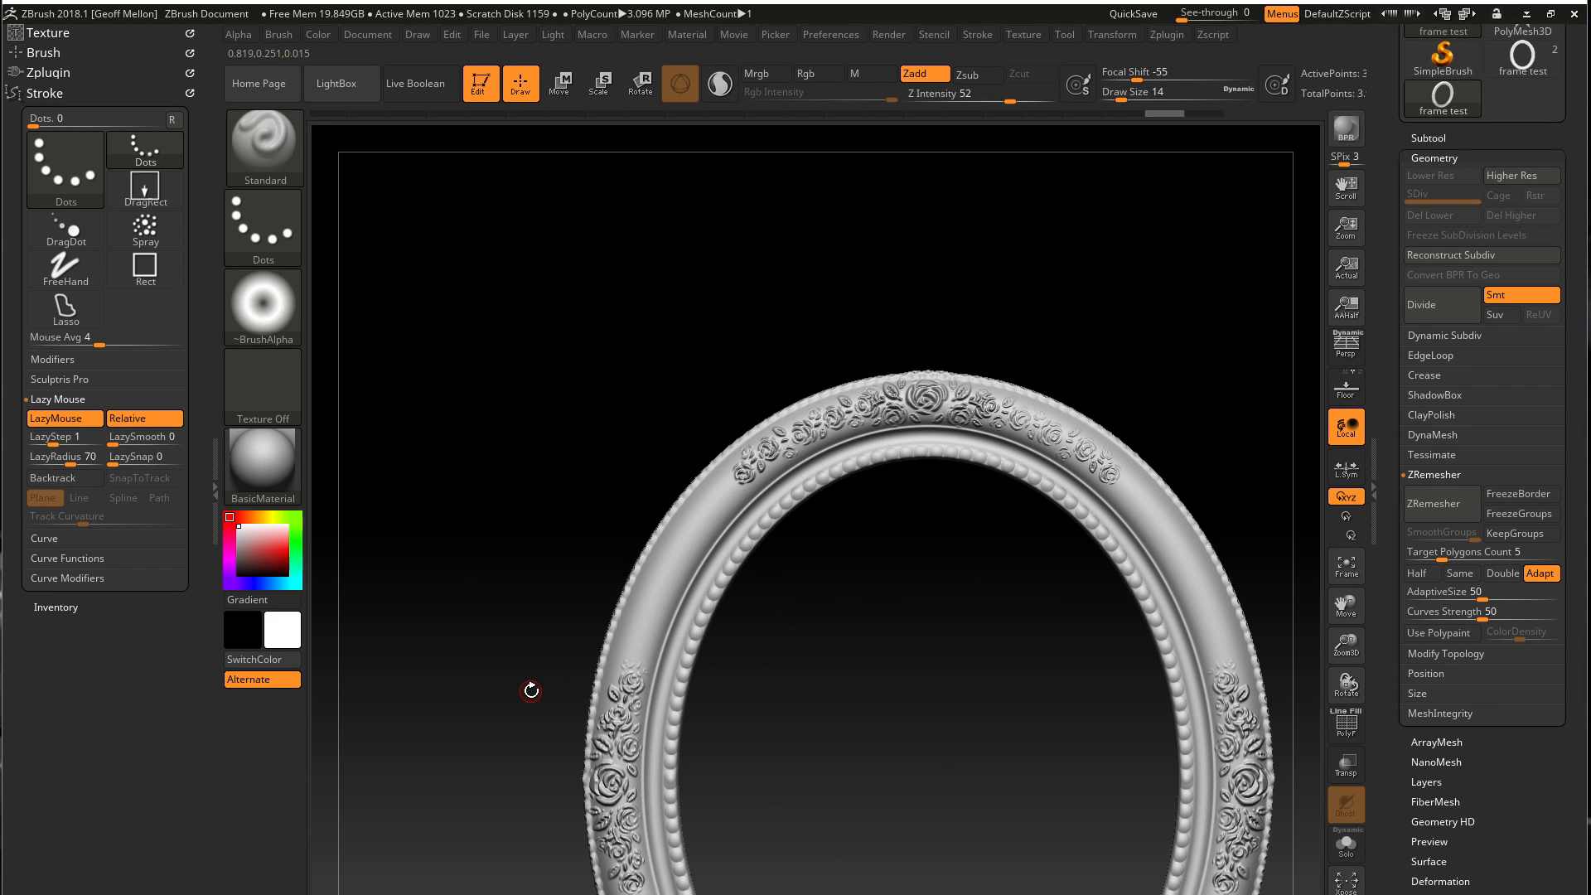
Try carving the inner-rim beads near the top centre with the DamStandard brush at draw size 8, and undo the stroke
key("b")
key("d")
key("s")
left_click_drag(547, 377, 583, 601, "alt")
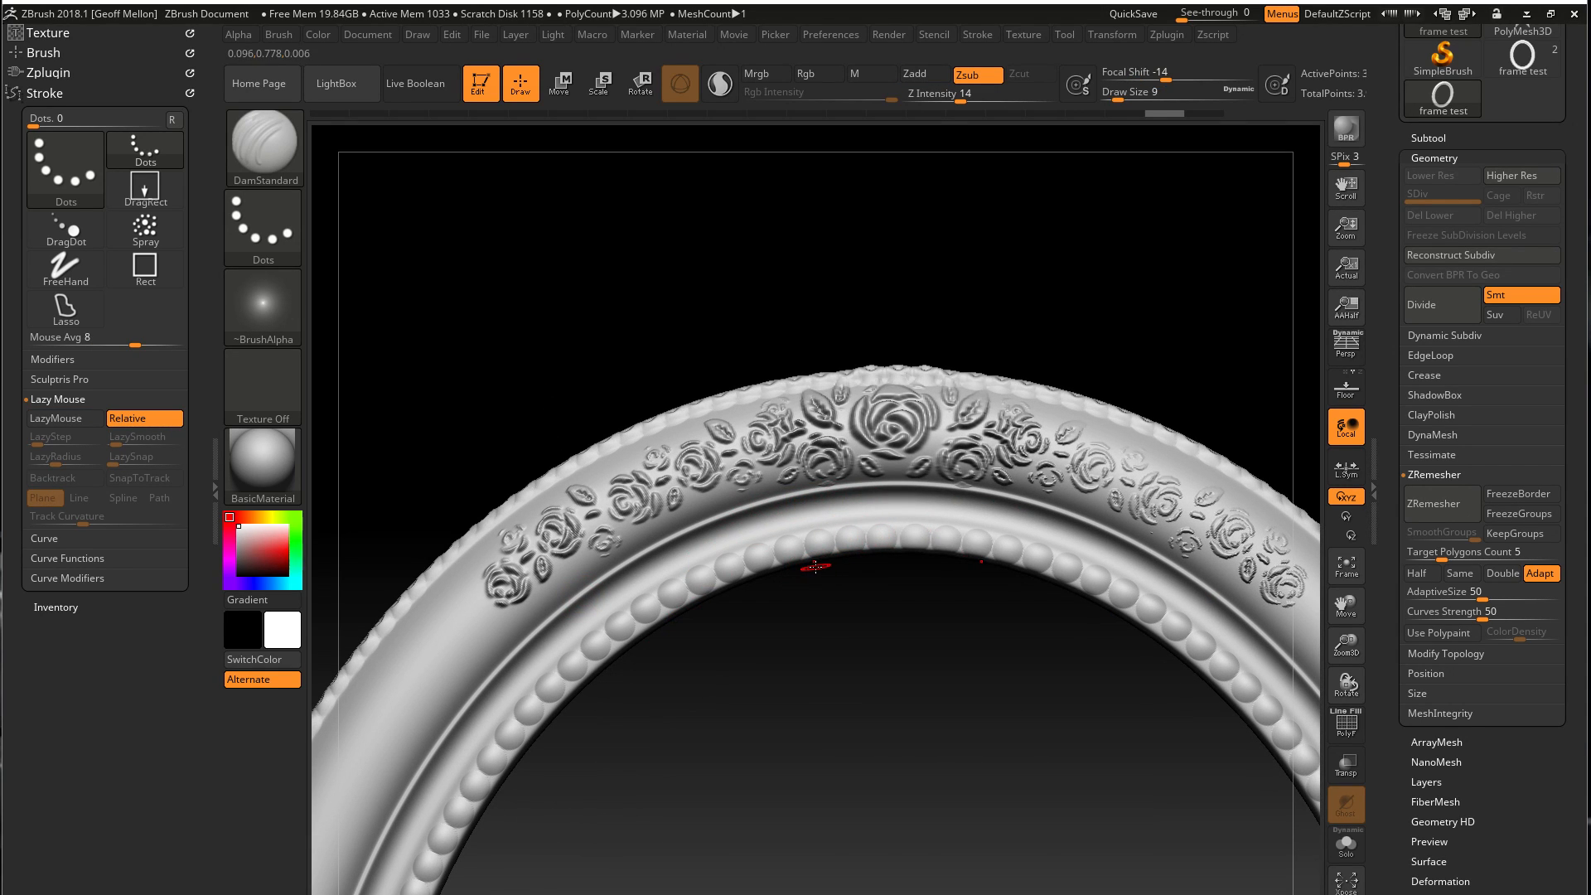
key("[")
left_click_drag(845, 539, 842, 543)
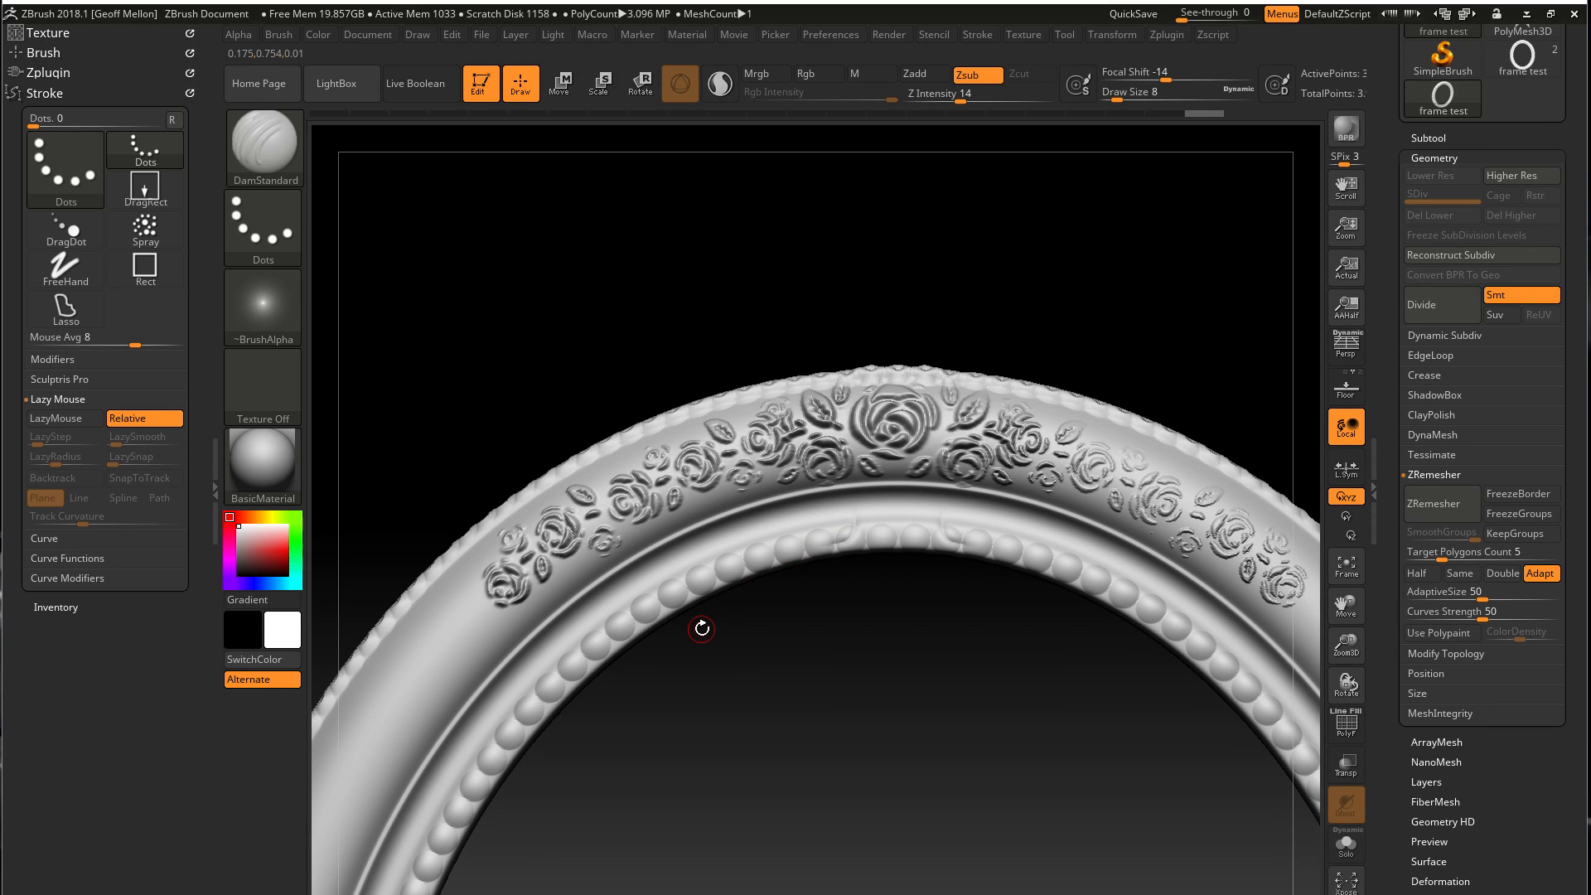
key("ctrl")
left_click(266, 173)
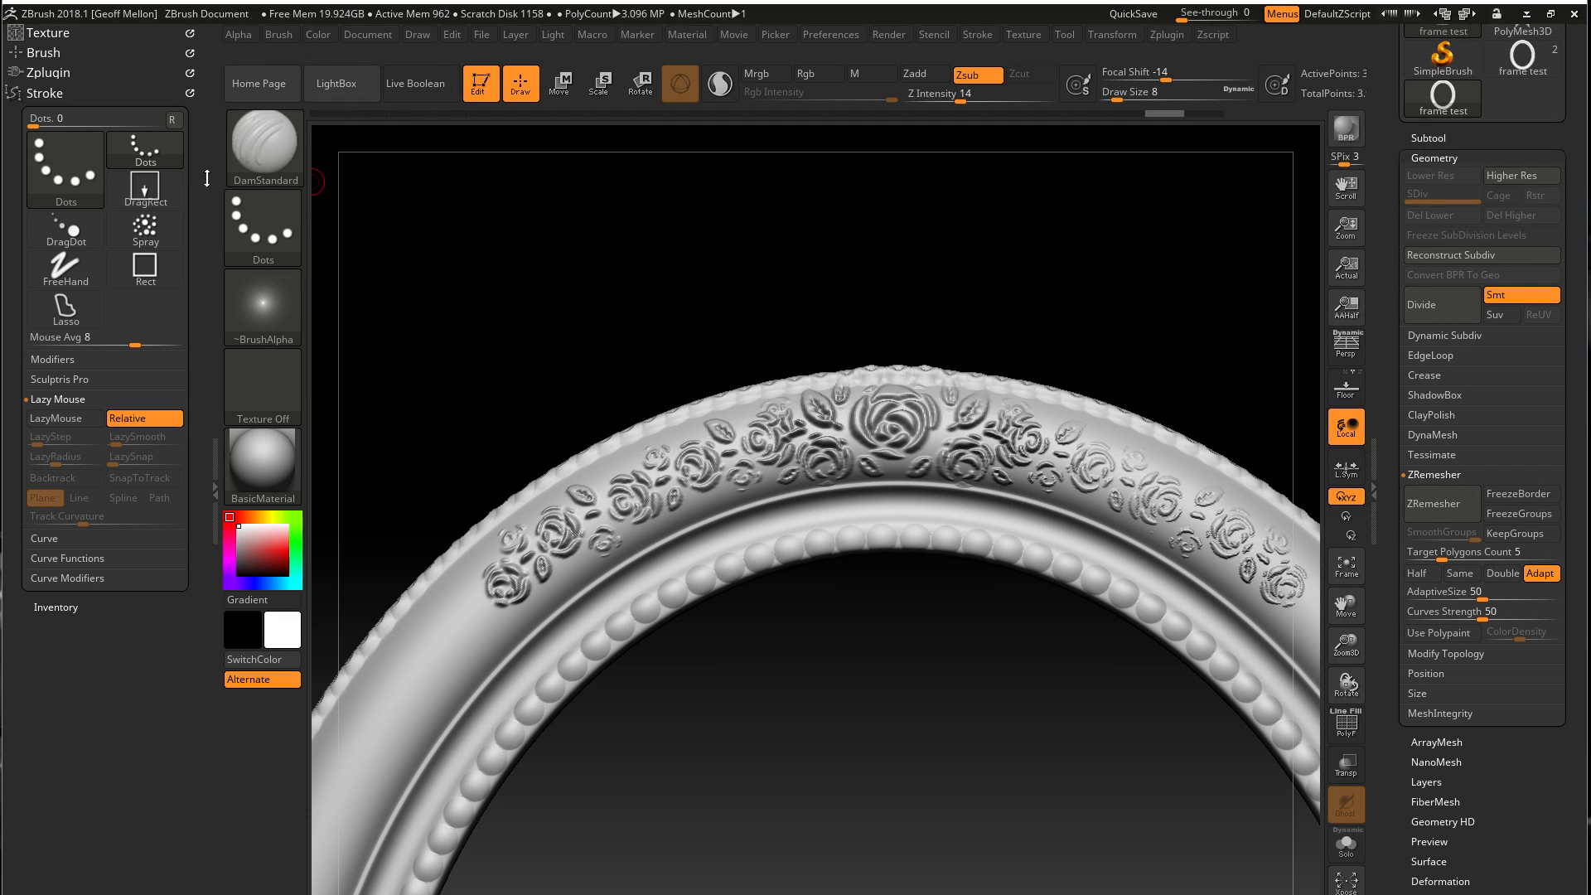
Pick the Spiral brush and twist swirls into the inner-rim beads from near the top centre down the frame's upper side
left_click(245, 150)
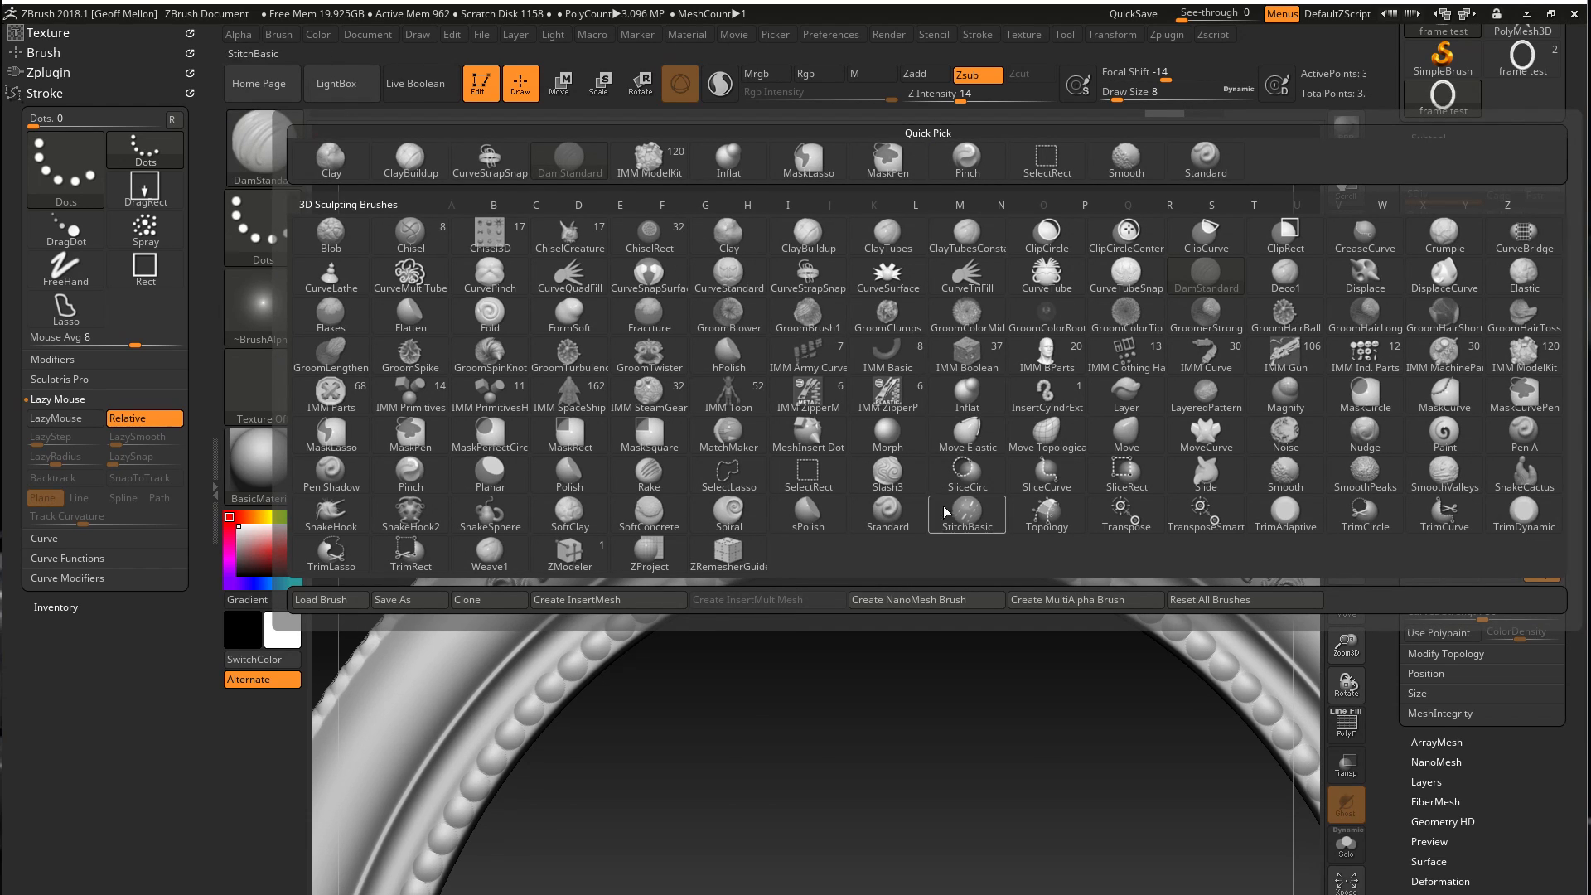
left_click(723, 518)
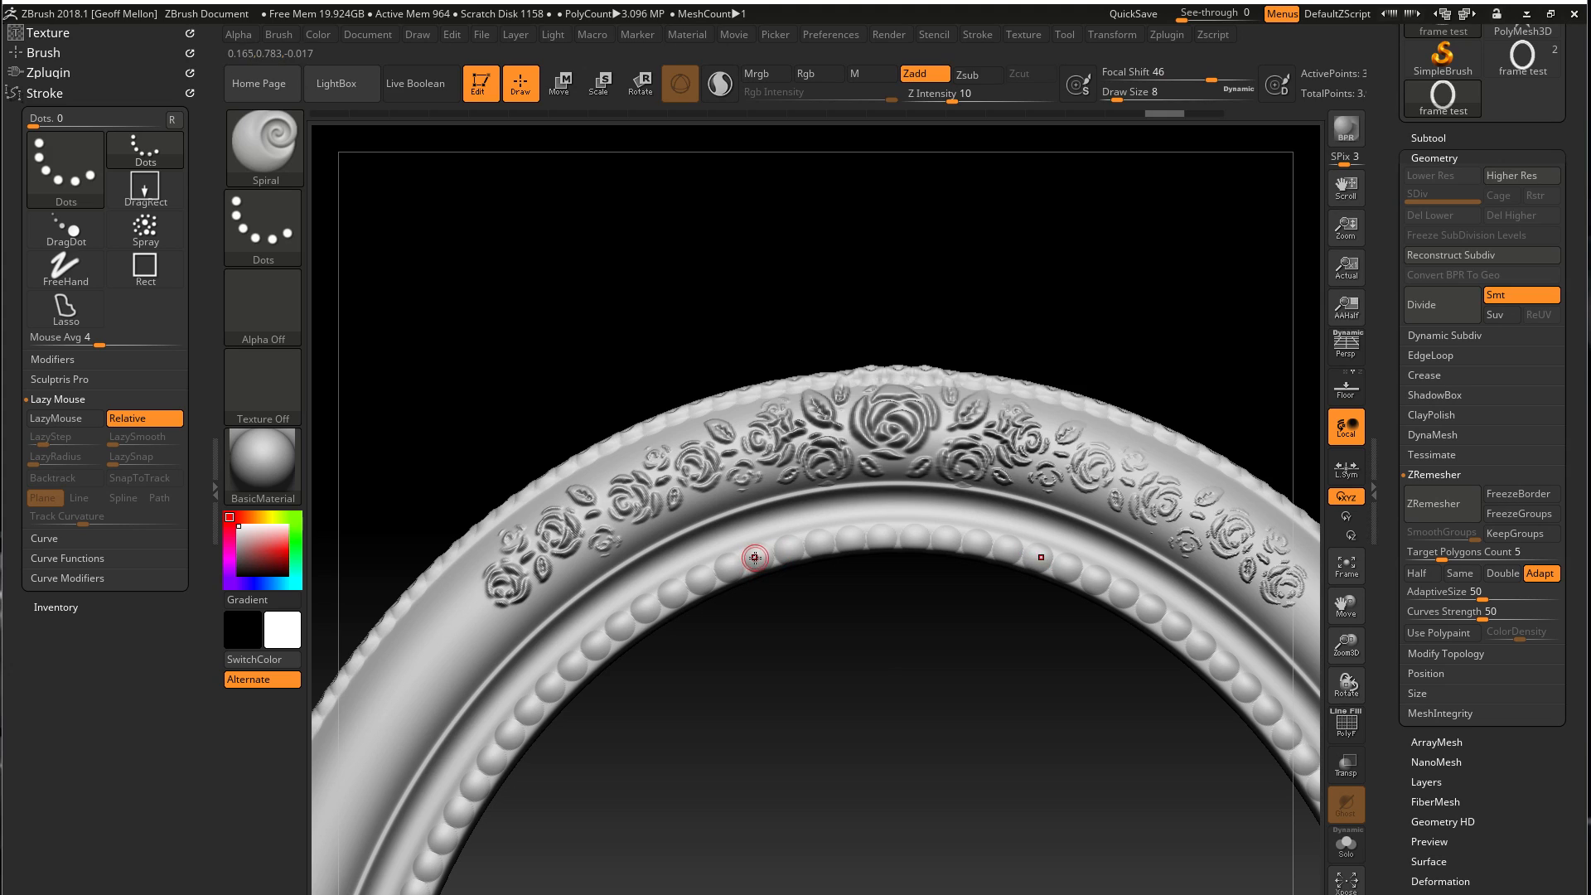
mouse_move(744, 558)
left_mouse_down()
mouse_move(588, 645)
mouse_move(483, 762)
left_mouse_up()
key("ctrl+z")
mouse_move(480, 450)
left_mouse_down()
mouse_move(514, 380)
mouse_move(632, 327)
left_mouse_up()
left_click_drag(656, 527, 575, 698)
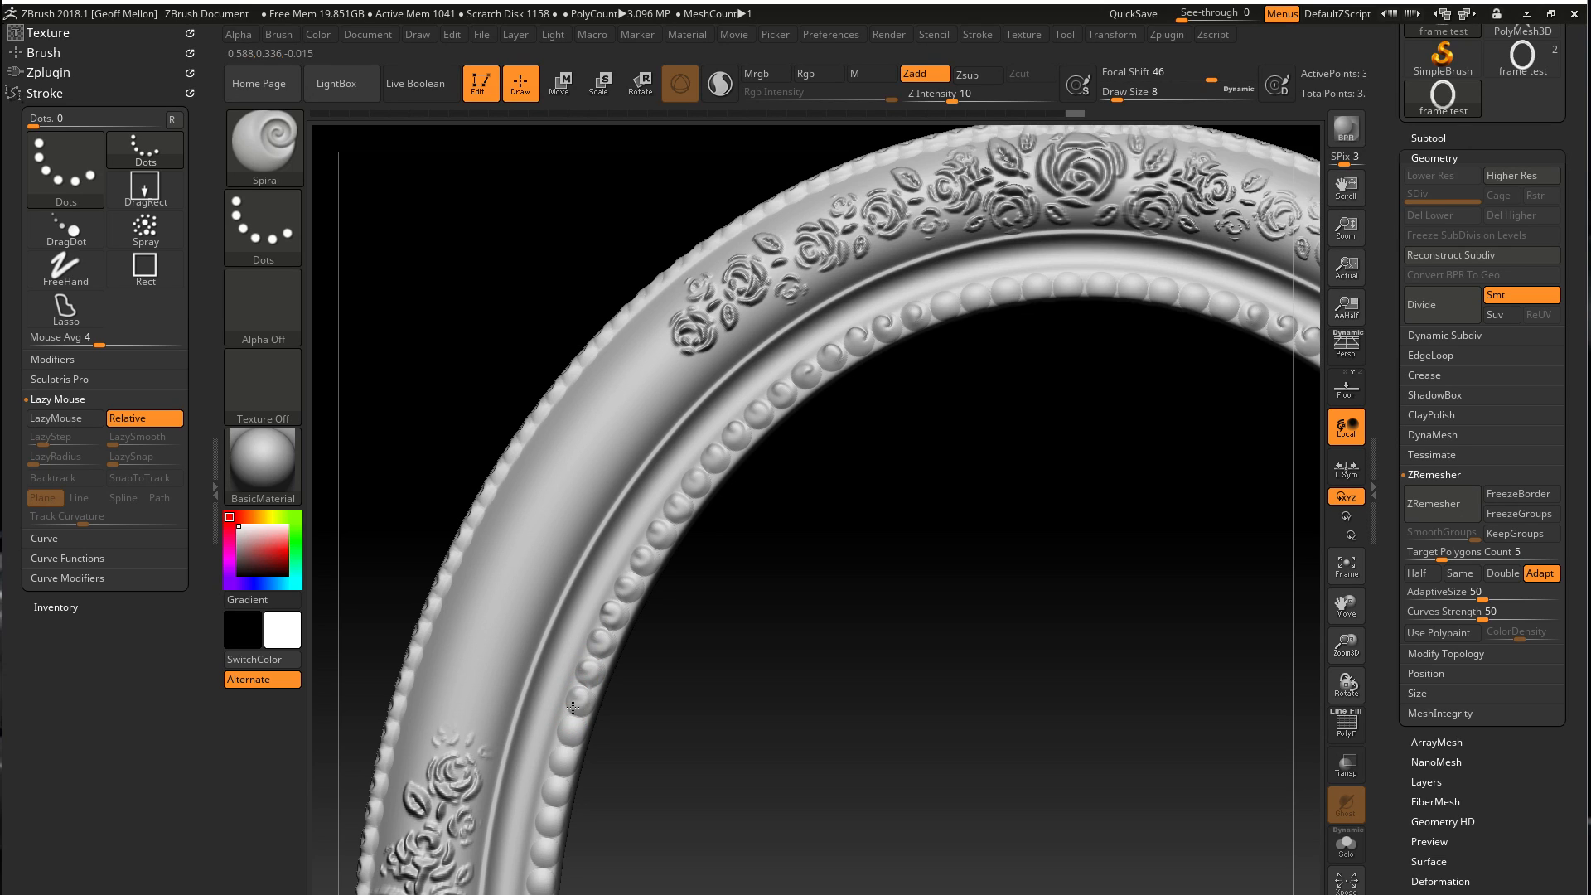
Twist the remaining inner-rim beads one after another with the Spiral brush, down to the level of the large side rose
left_click_drag(433, 479, 490, 355)
left_click(578, 454)
left_click(580, 478)
left_click(572, 499)
left_click(566, 525)
left_click(565, 557)
left_click(560, 587)
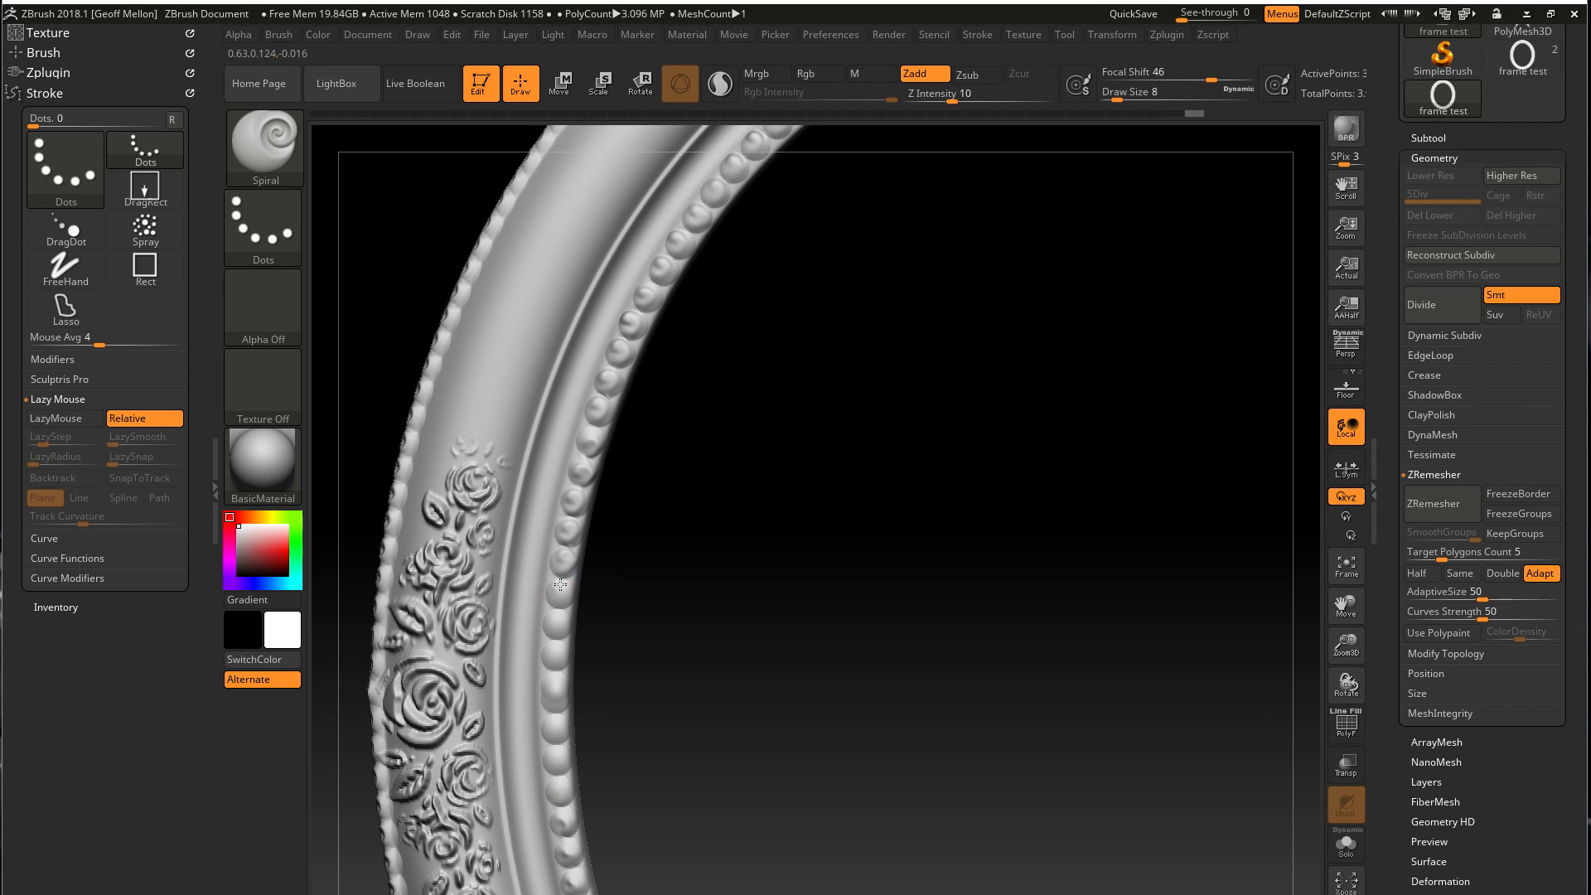
left_click(555, 614)
mouse_move(554, 645)
left_mouse_down()
mouse_move(563, 690)
mouse_move(548, 697)
left_mouse_up()
mouse_move(703, 722)
left_mouse_down("alt")
mouse_move(745, 634)
mouse_move(700, 513)
left_mouse_up("alt")
left_click_drag(424, 739, 426, 740)
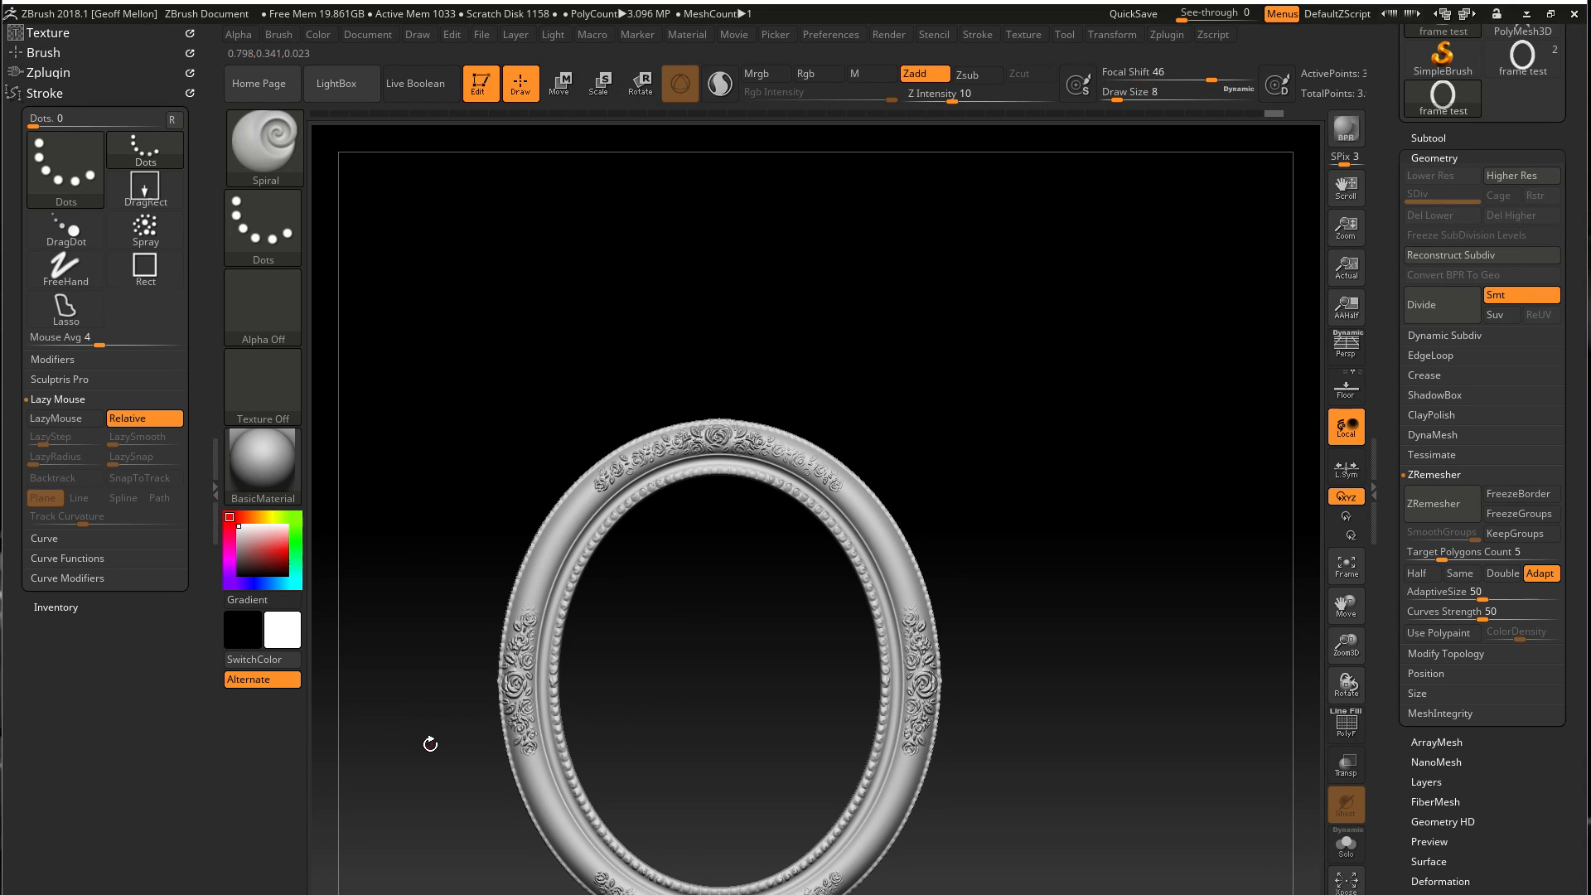
Undo the last Spiral strokes on the inner-rim beads beside the large side rose
left_click_drag(431, 511, 452, 663, "alt")
key("ctrl+z")
Redo the swirl on the inner-rim beads beside the large side rose with the Spiral brush at draw size 8, undoing unwanted strokes
key("ctrl+z")
key("ctrl+z")
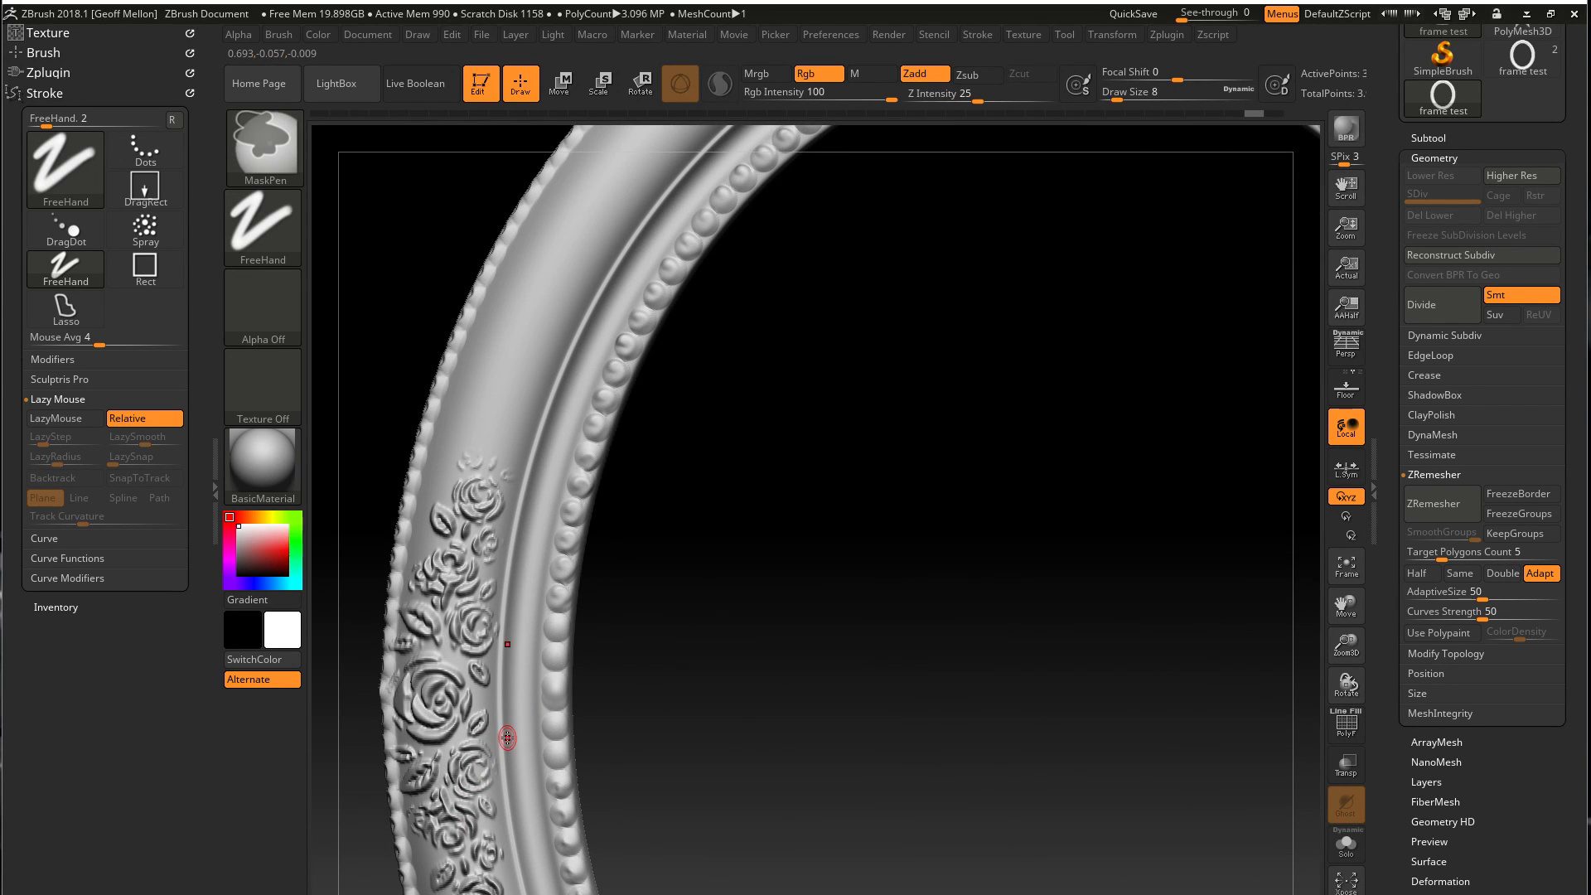
left_click_drag(554, 635, 550, 640)
key("ctrl+z")
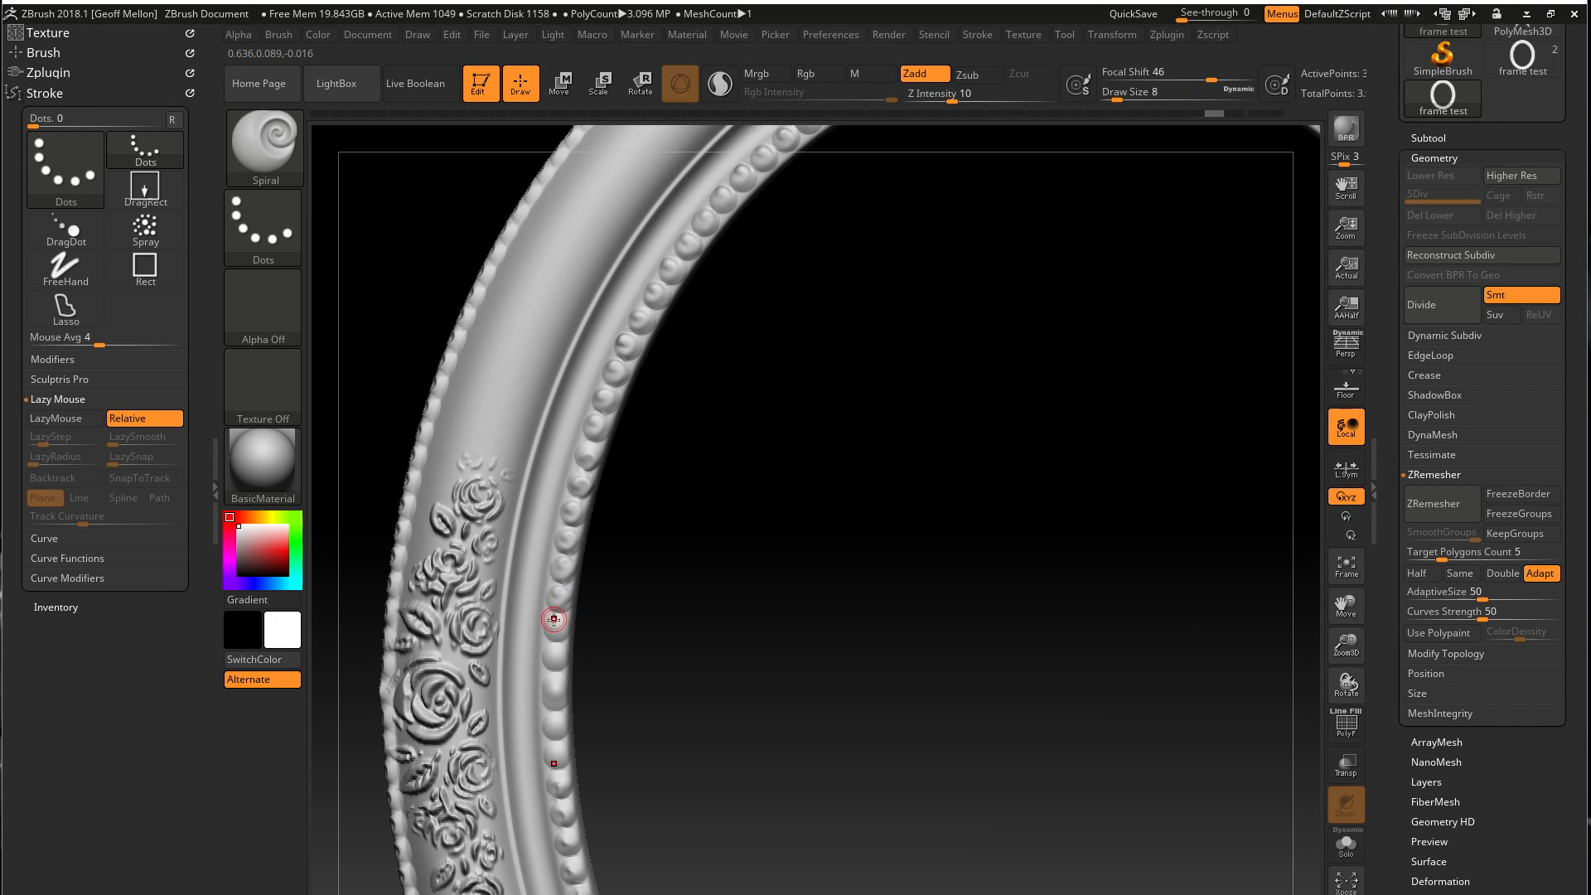
left_click_drag(549, 635, 551, 661)
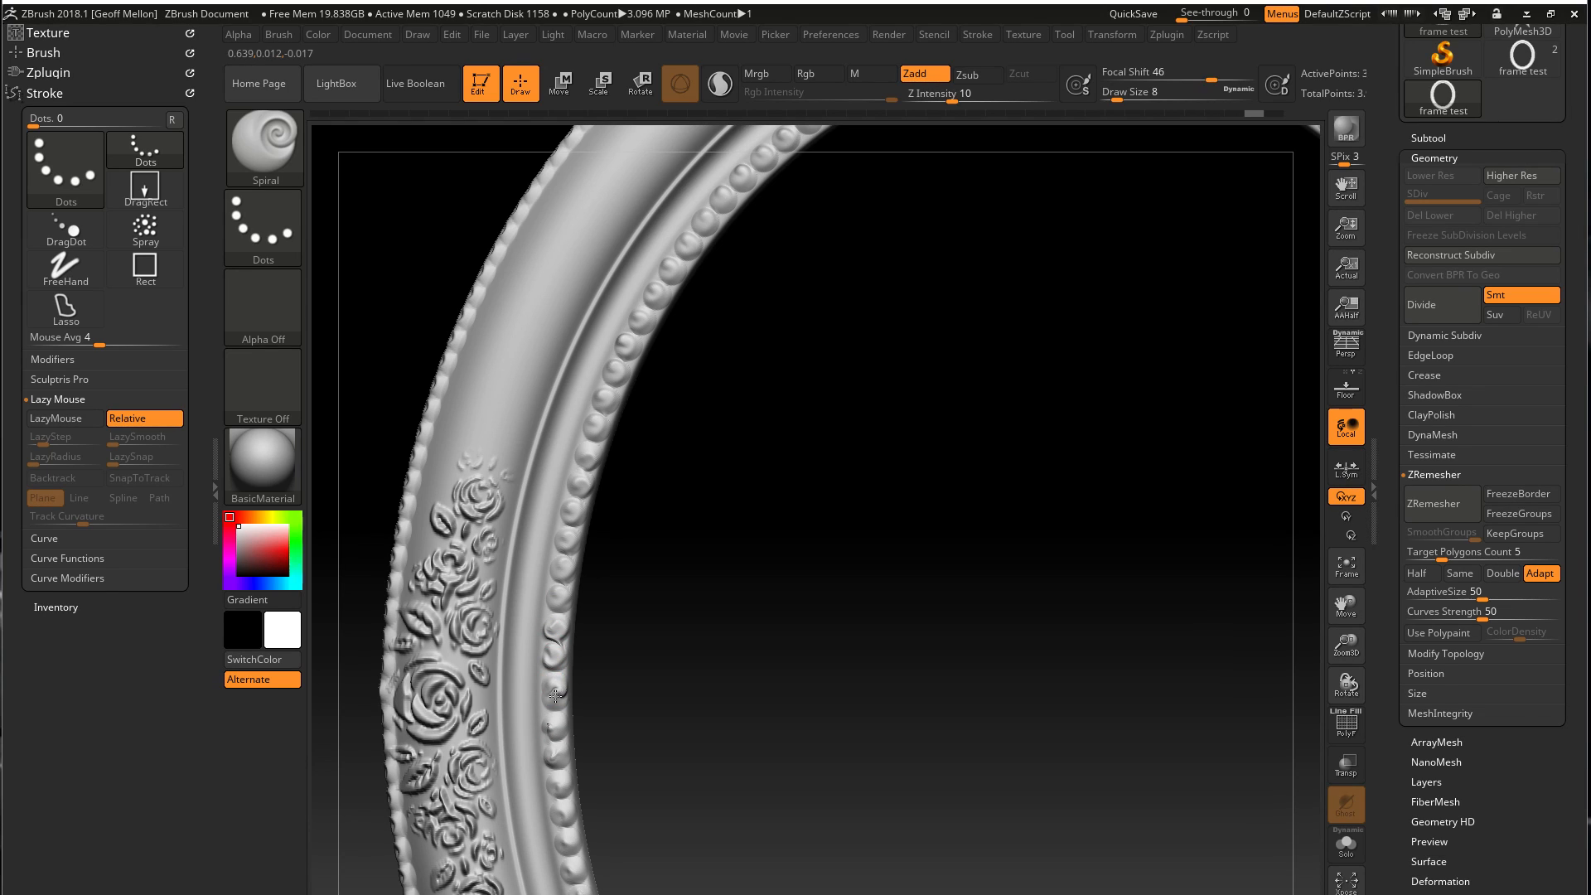
key("ctrl")
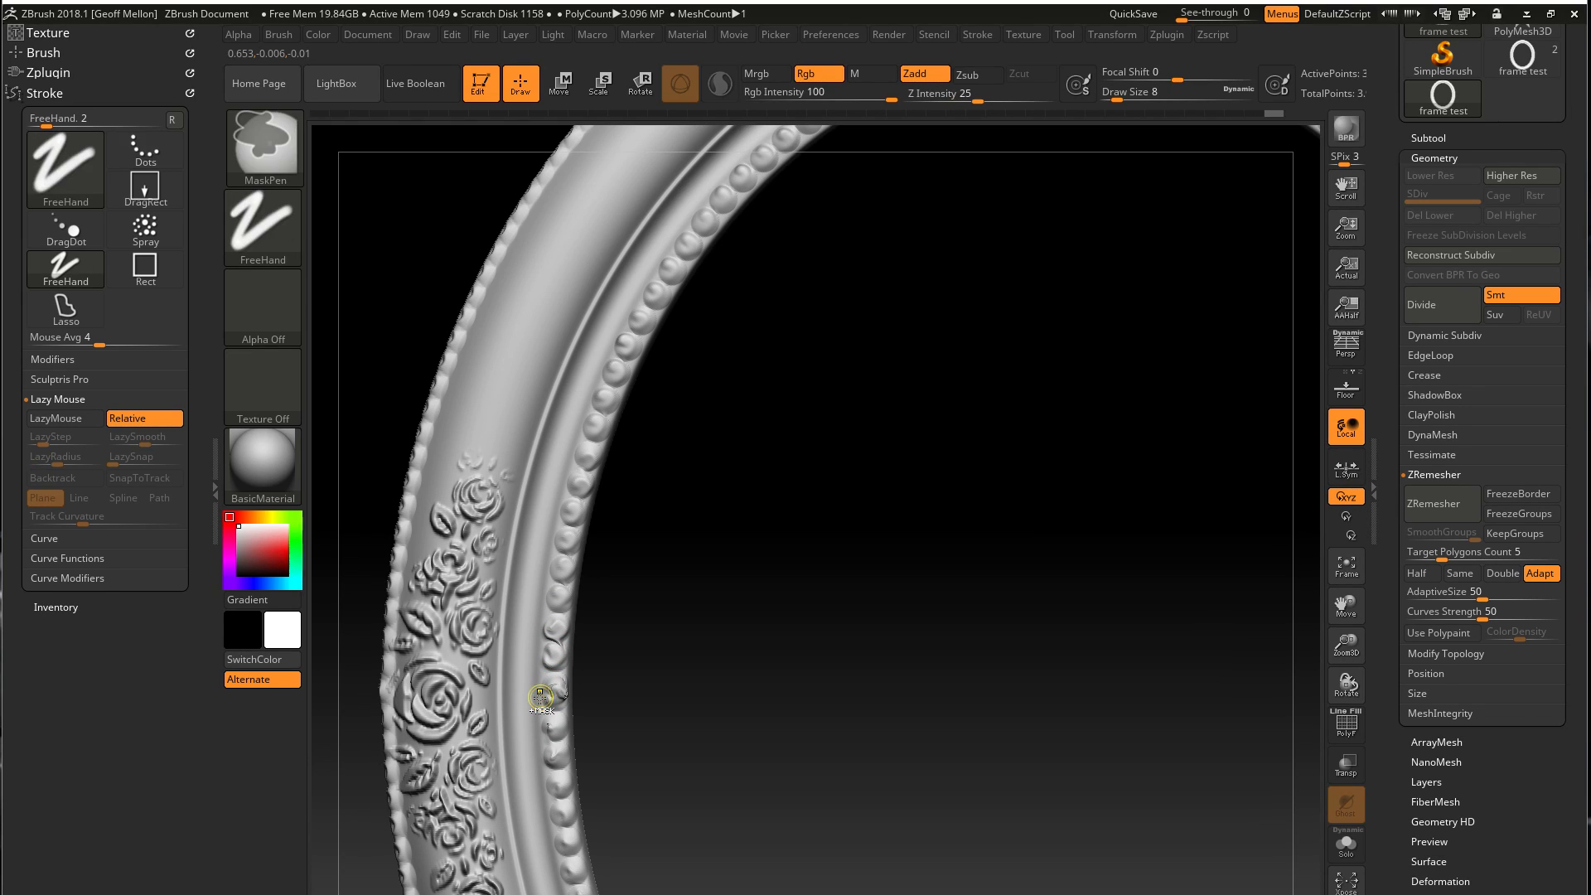
key("ctrl")
key("ctrl+z")
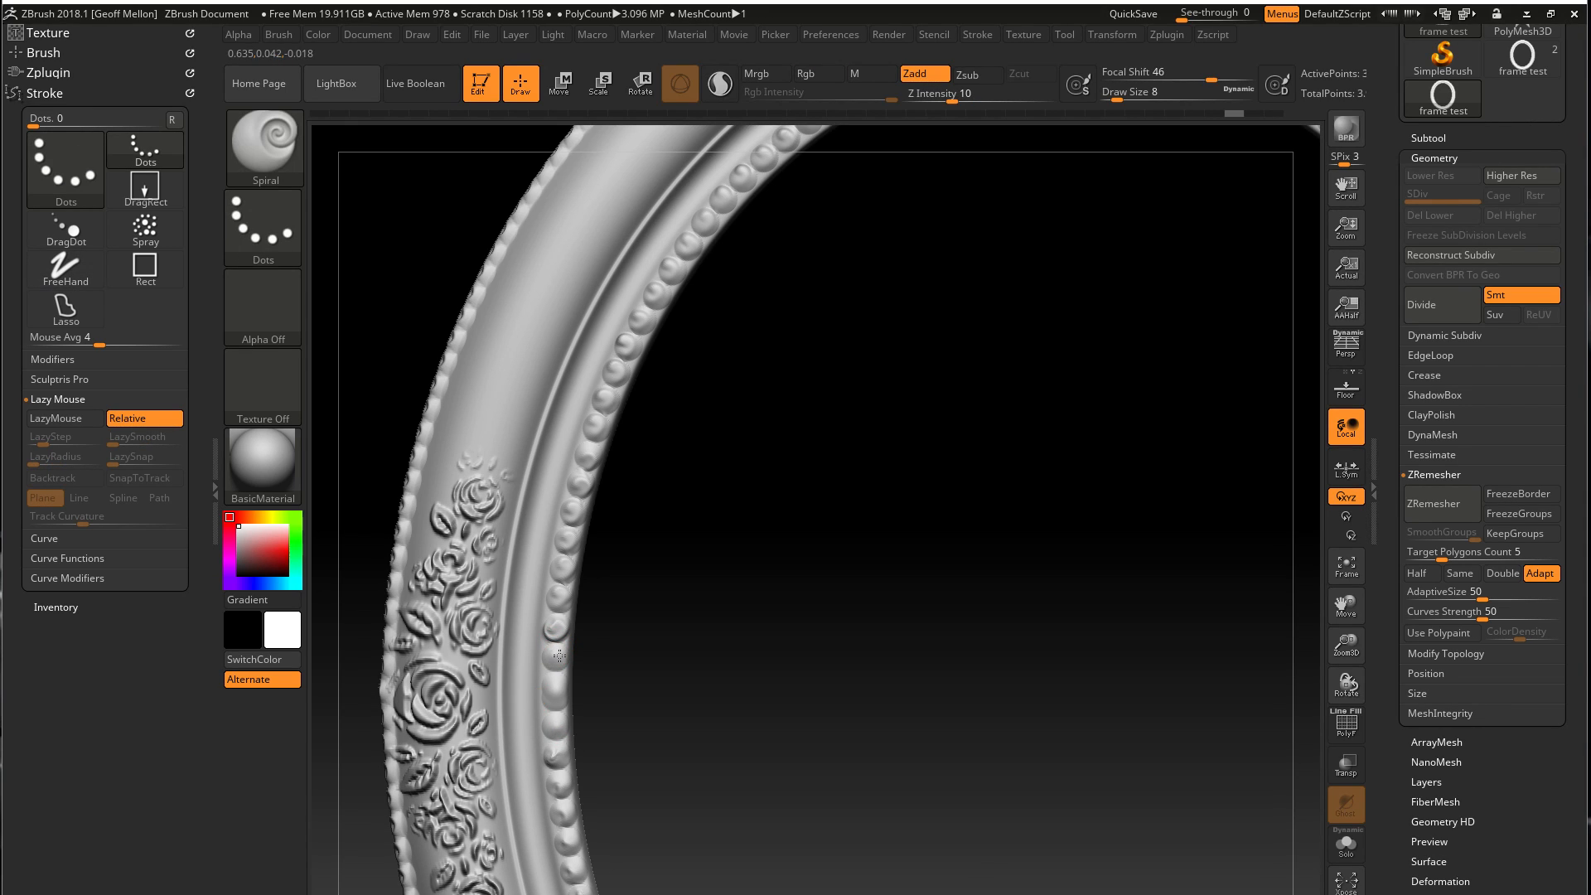
left_click_drag(546, 660, 548, 662)
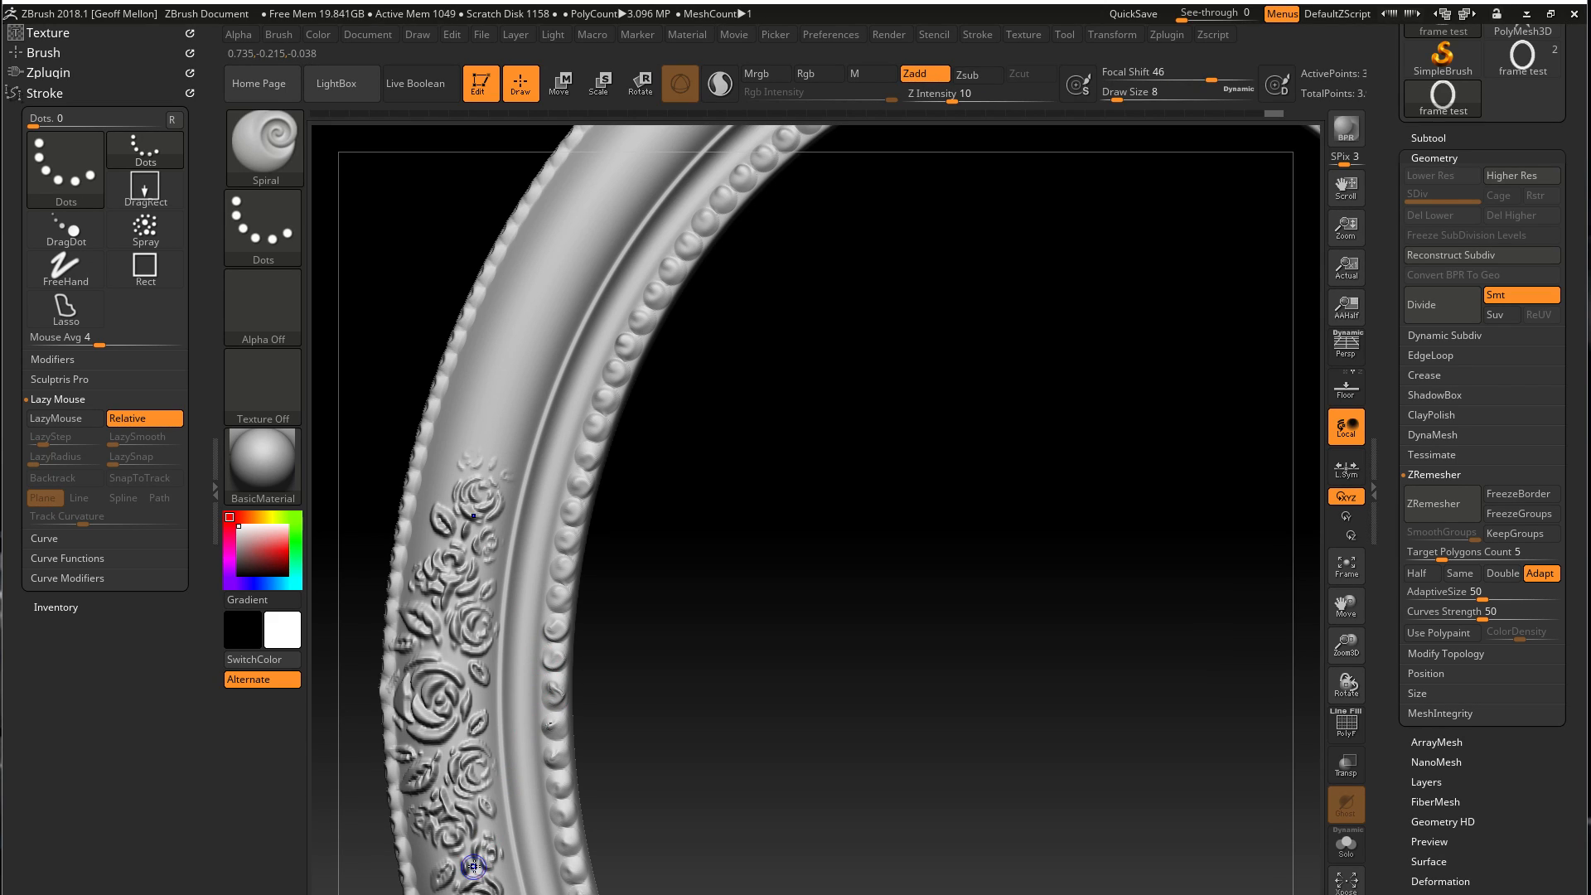
Frame the whole oval model and examine the rose ornament and both bead rows around it
key("shift")
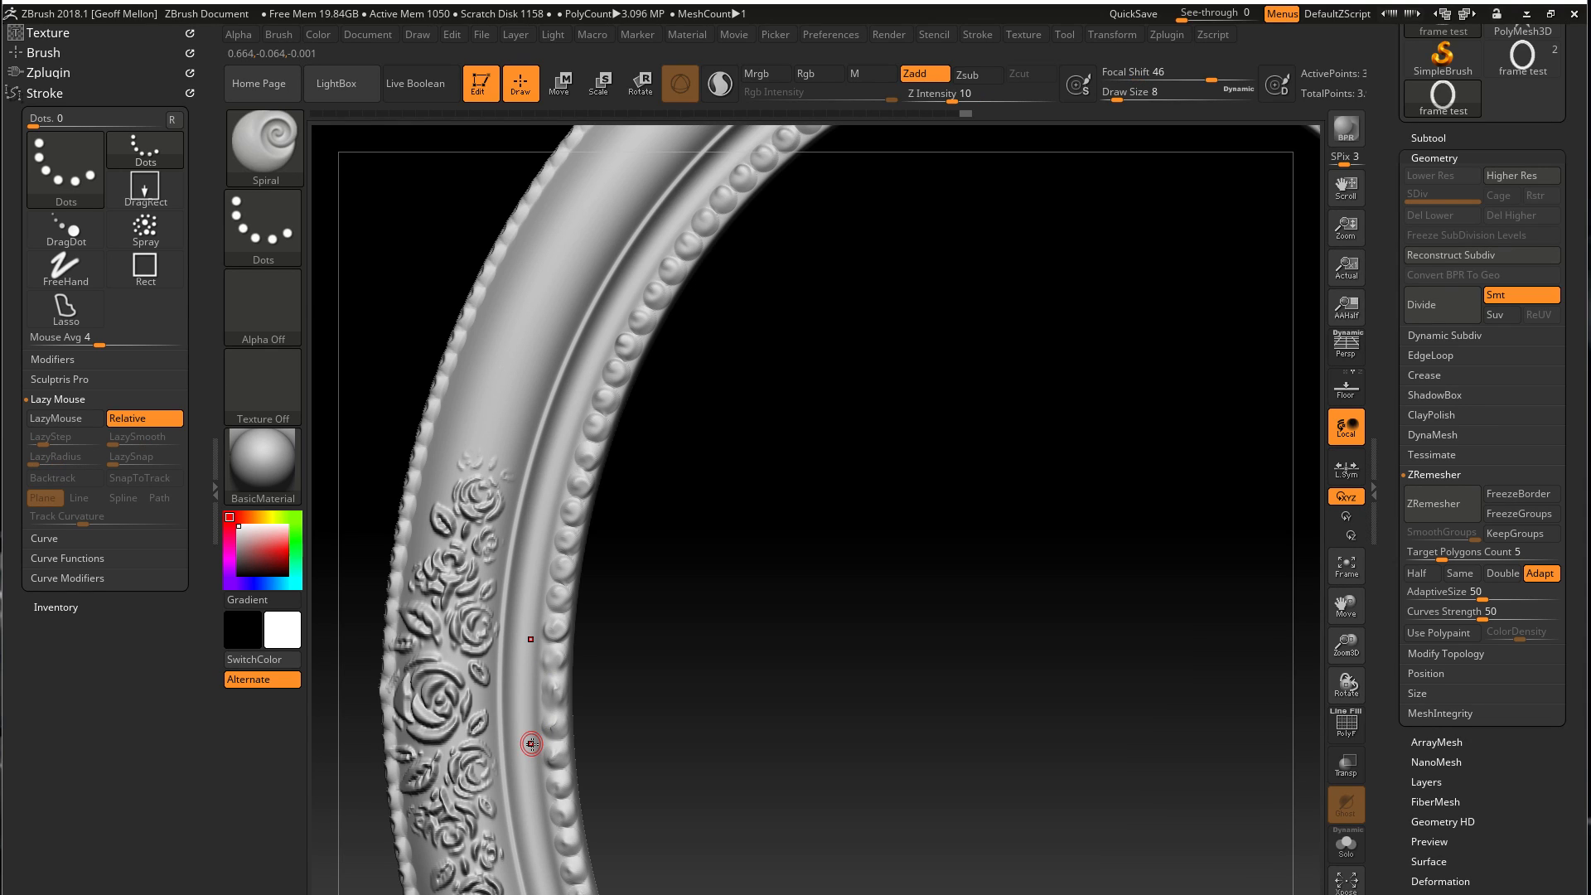
key("f")
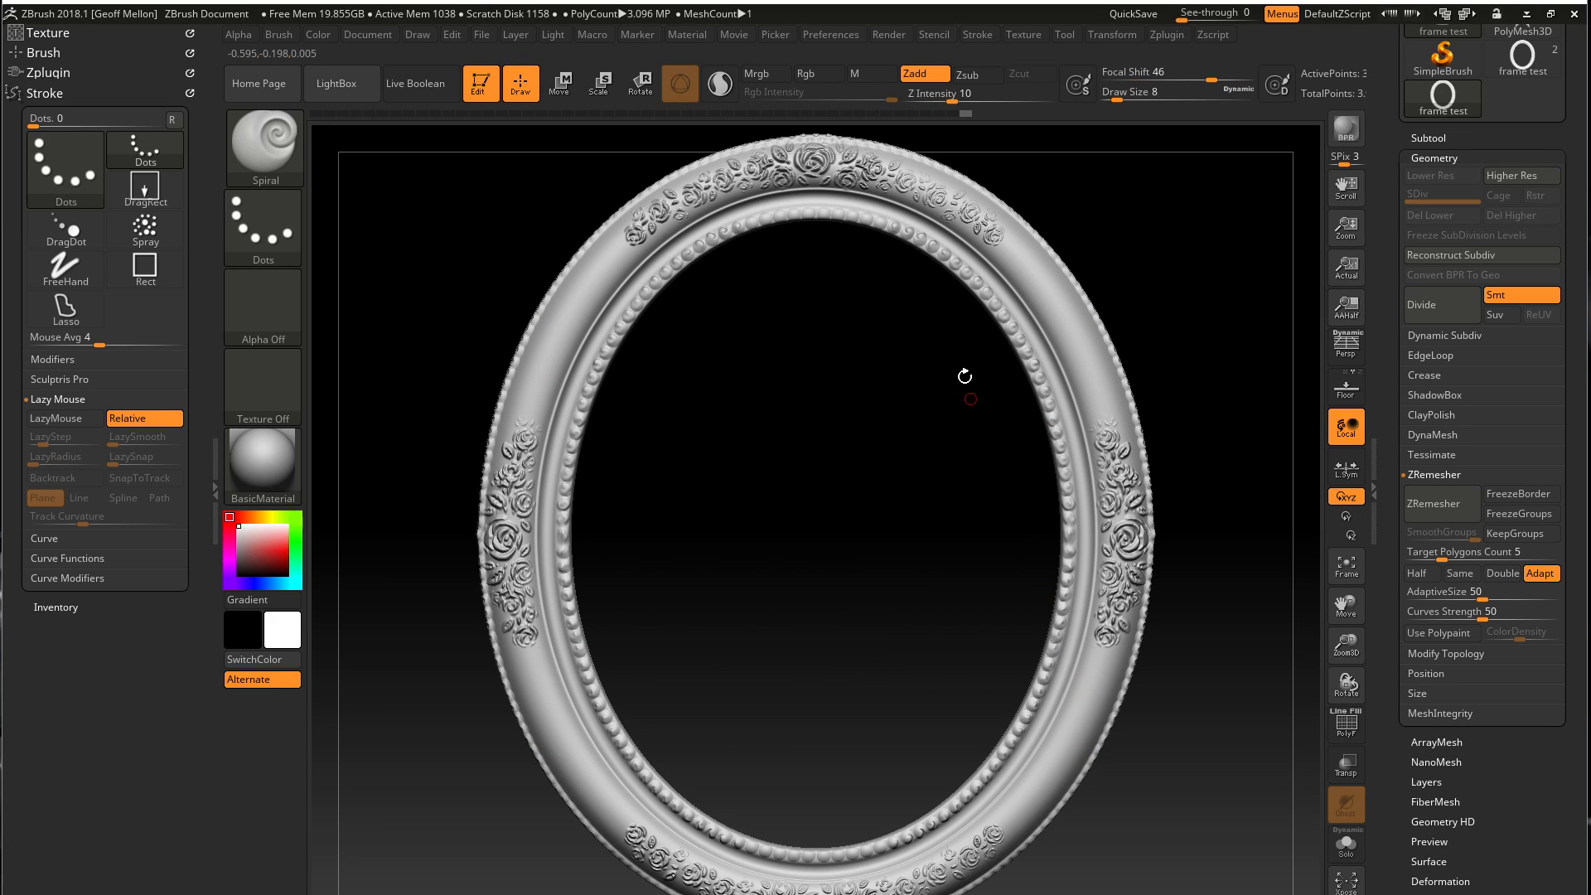
key("shift")
left_click_drag(795, 663, 784, 704, "shift")
left_click_drag(803, 548, 798, 436, "alt")
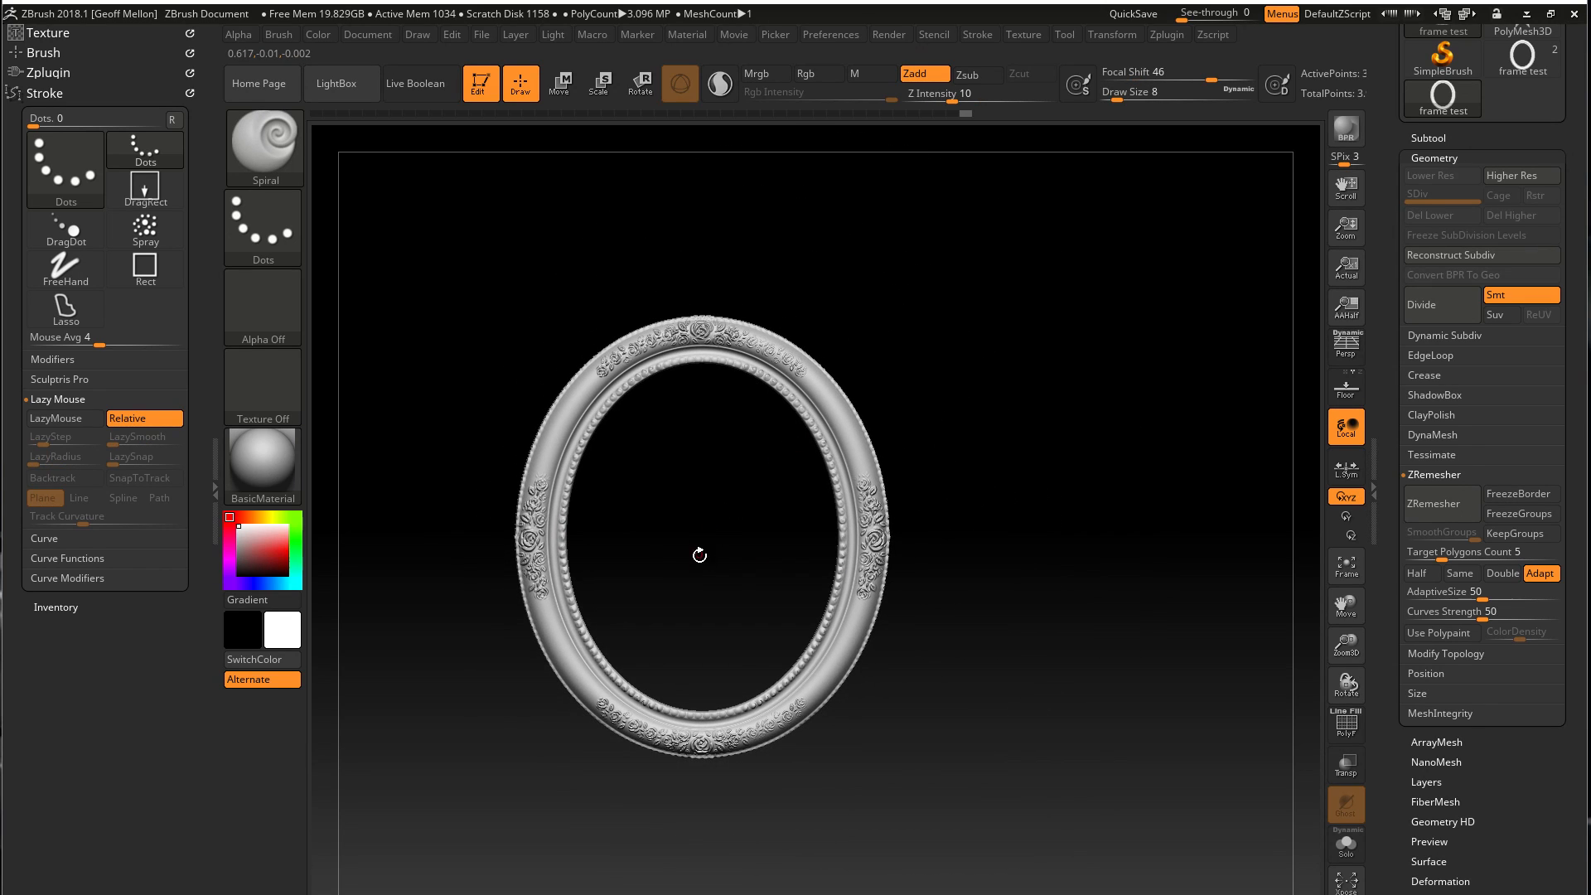
mouse_move(731, 555)
left_mouse_down("alt")
mouse_move(716, 501)
mouse_move(708, 550)
left_mouse_up("alt")
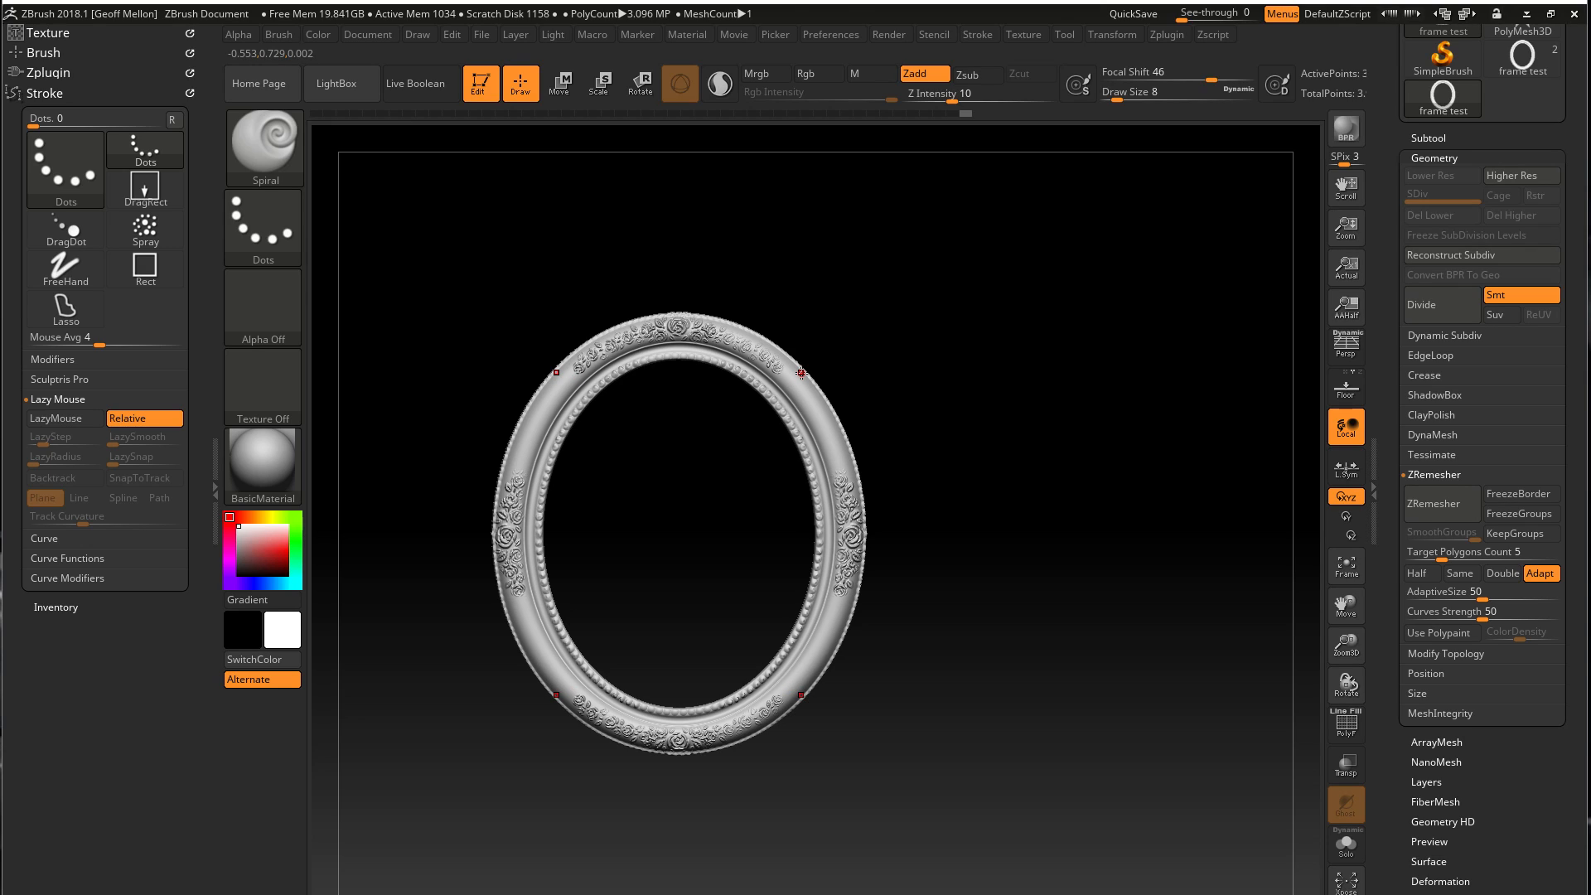
key("ctrl")
mouse_move(542, 404)
left_mouse_down("ctrl")
mouse_move(525, 457)
mouse_move(540, 411)
mouse_move(508, 389)
left_mouse_up("ctrl")
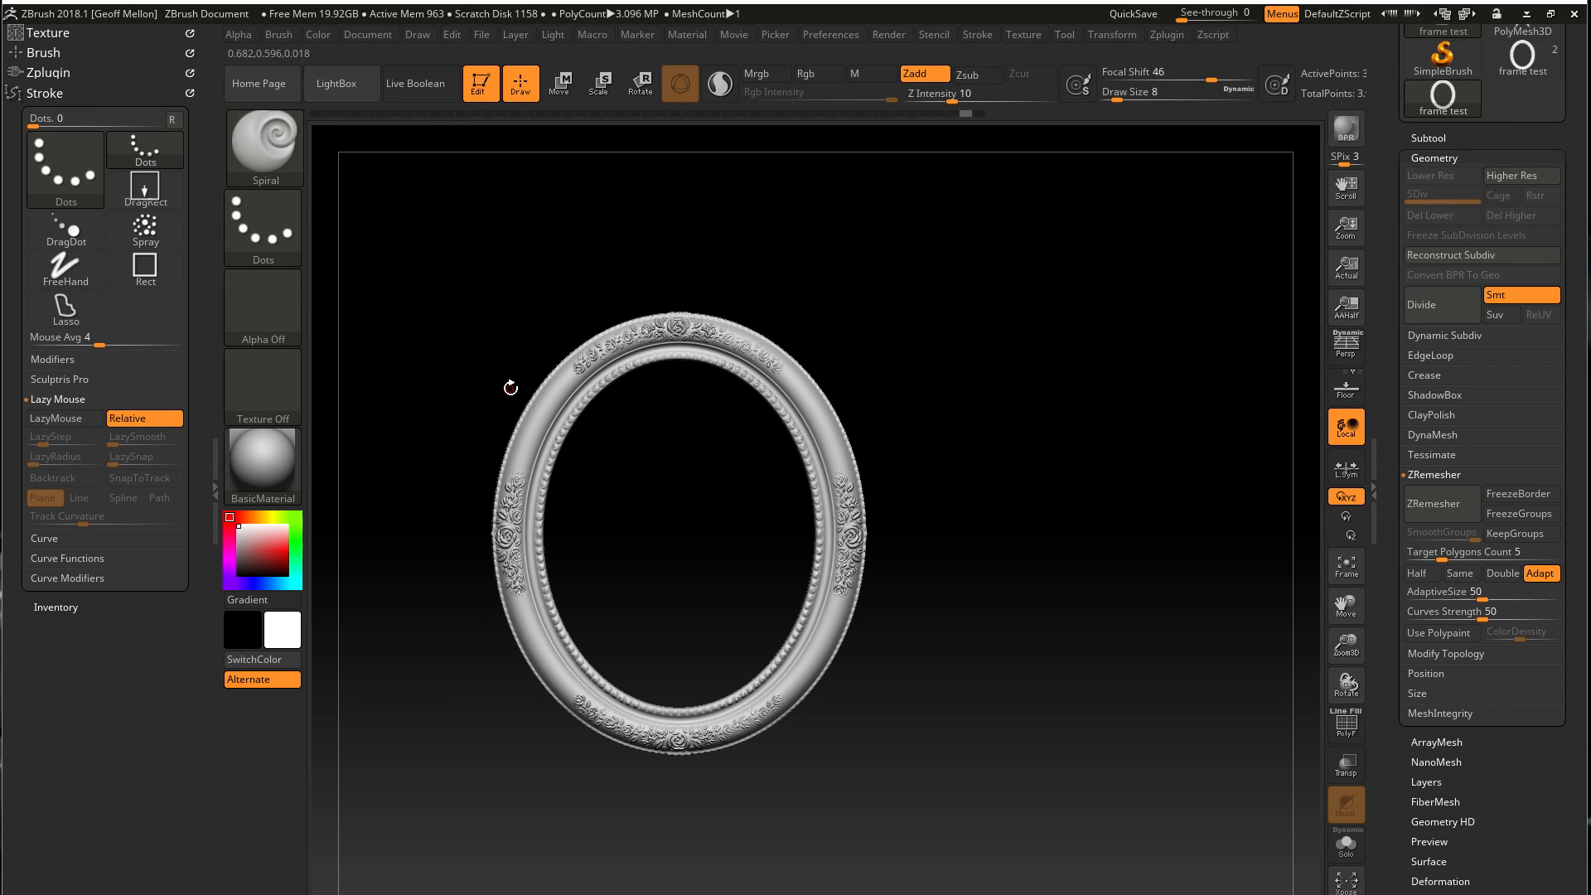
left_click_drag(1022, 613, 1116, 544, "alt")
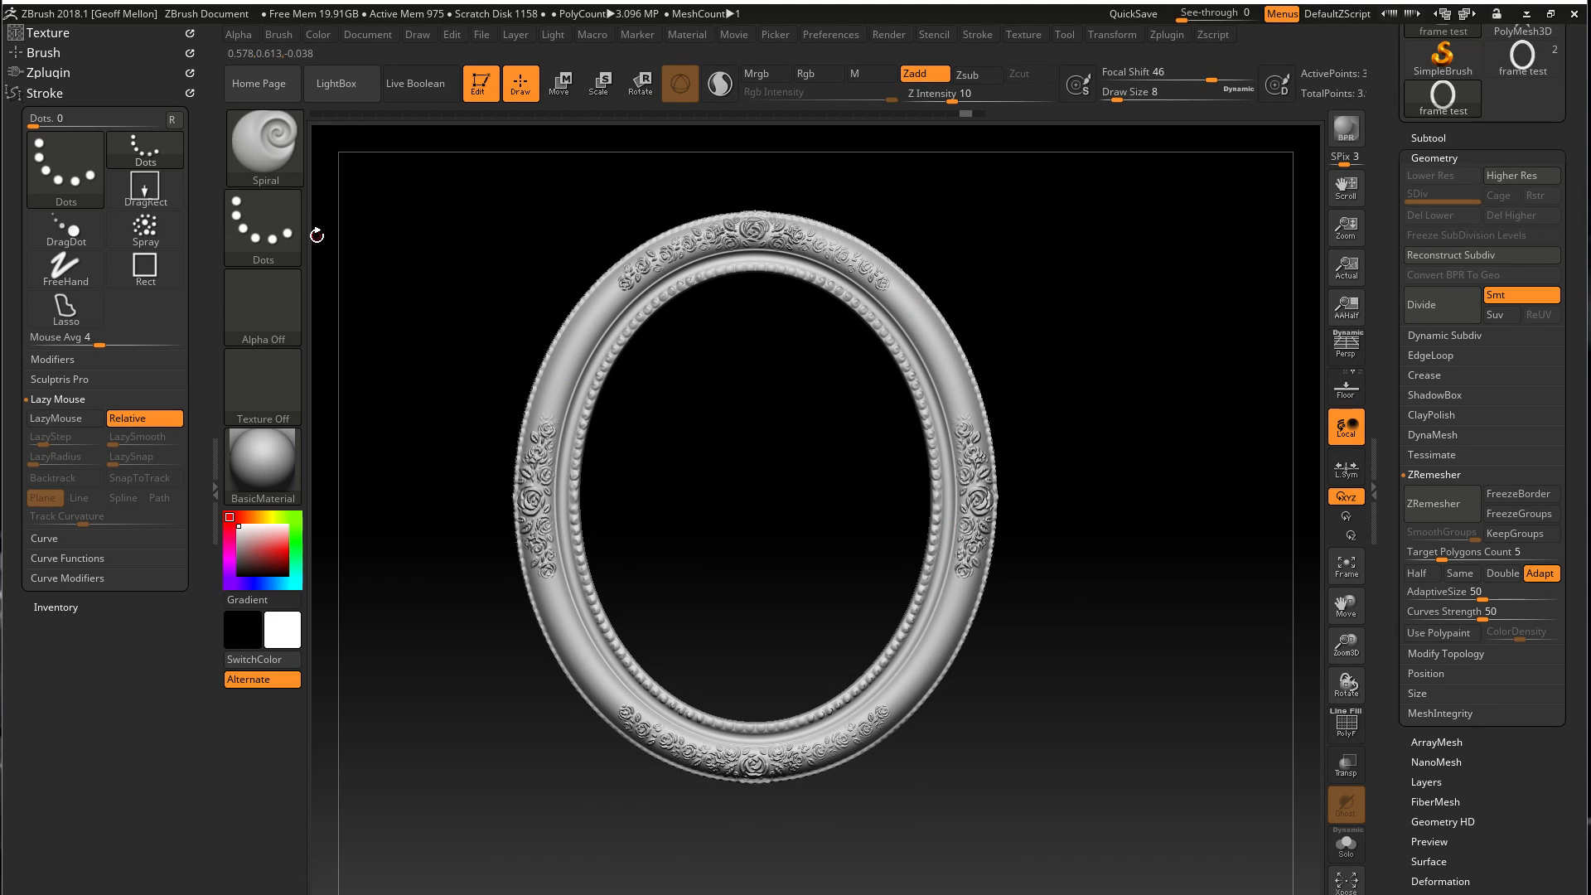
Duplicate the frame test subtool, hide the copy, and select the original again
left_click(1420, 138)
key("ctrl+shift")
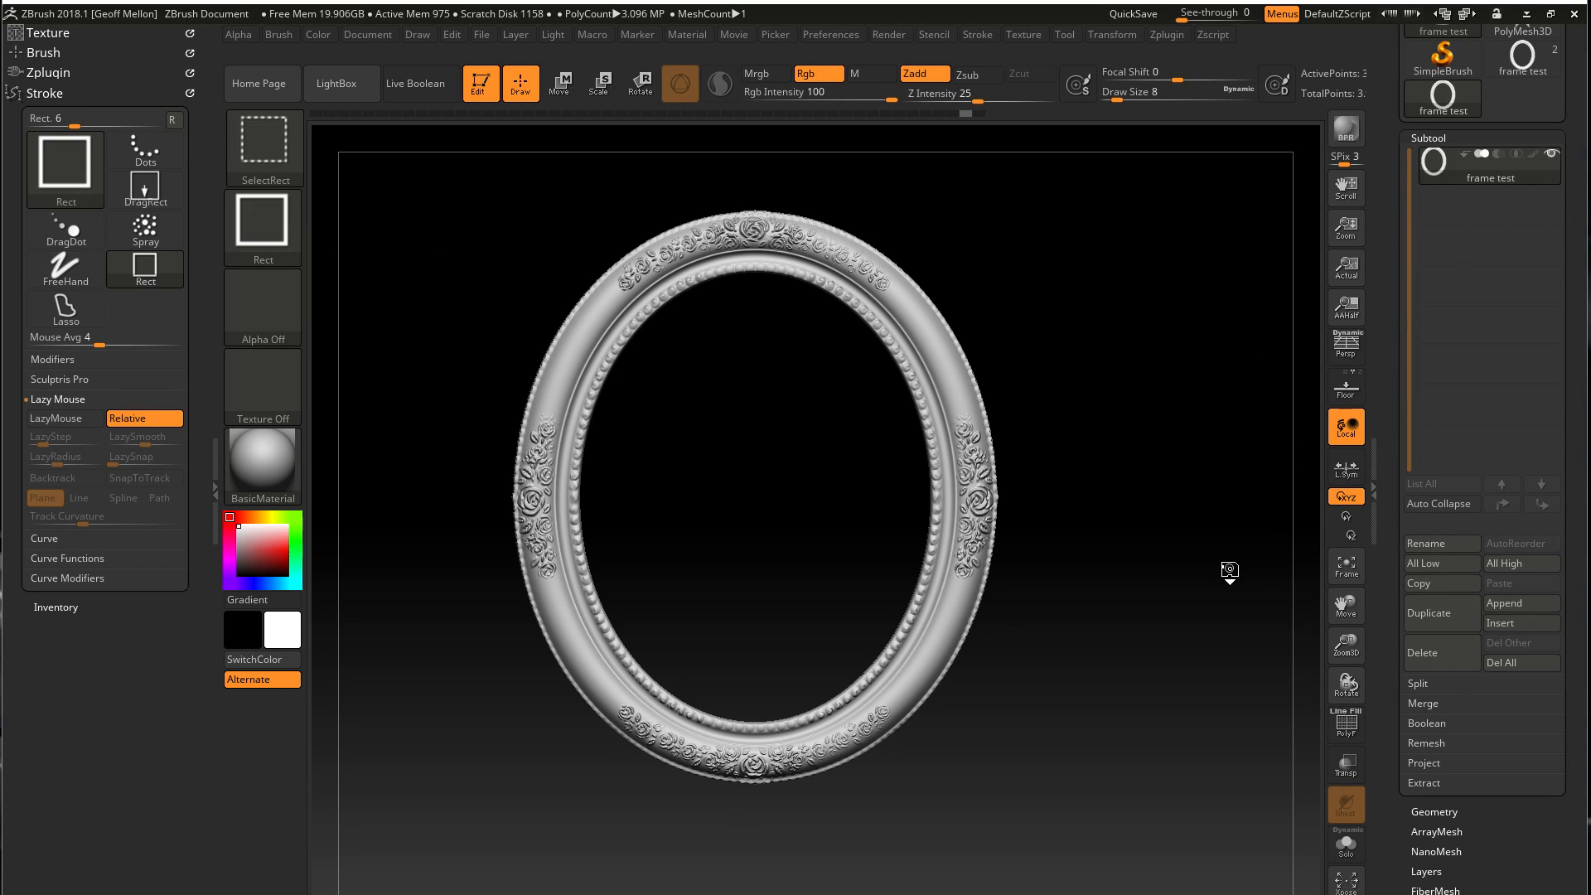
key("ctrl+shift+d")
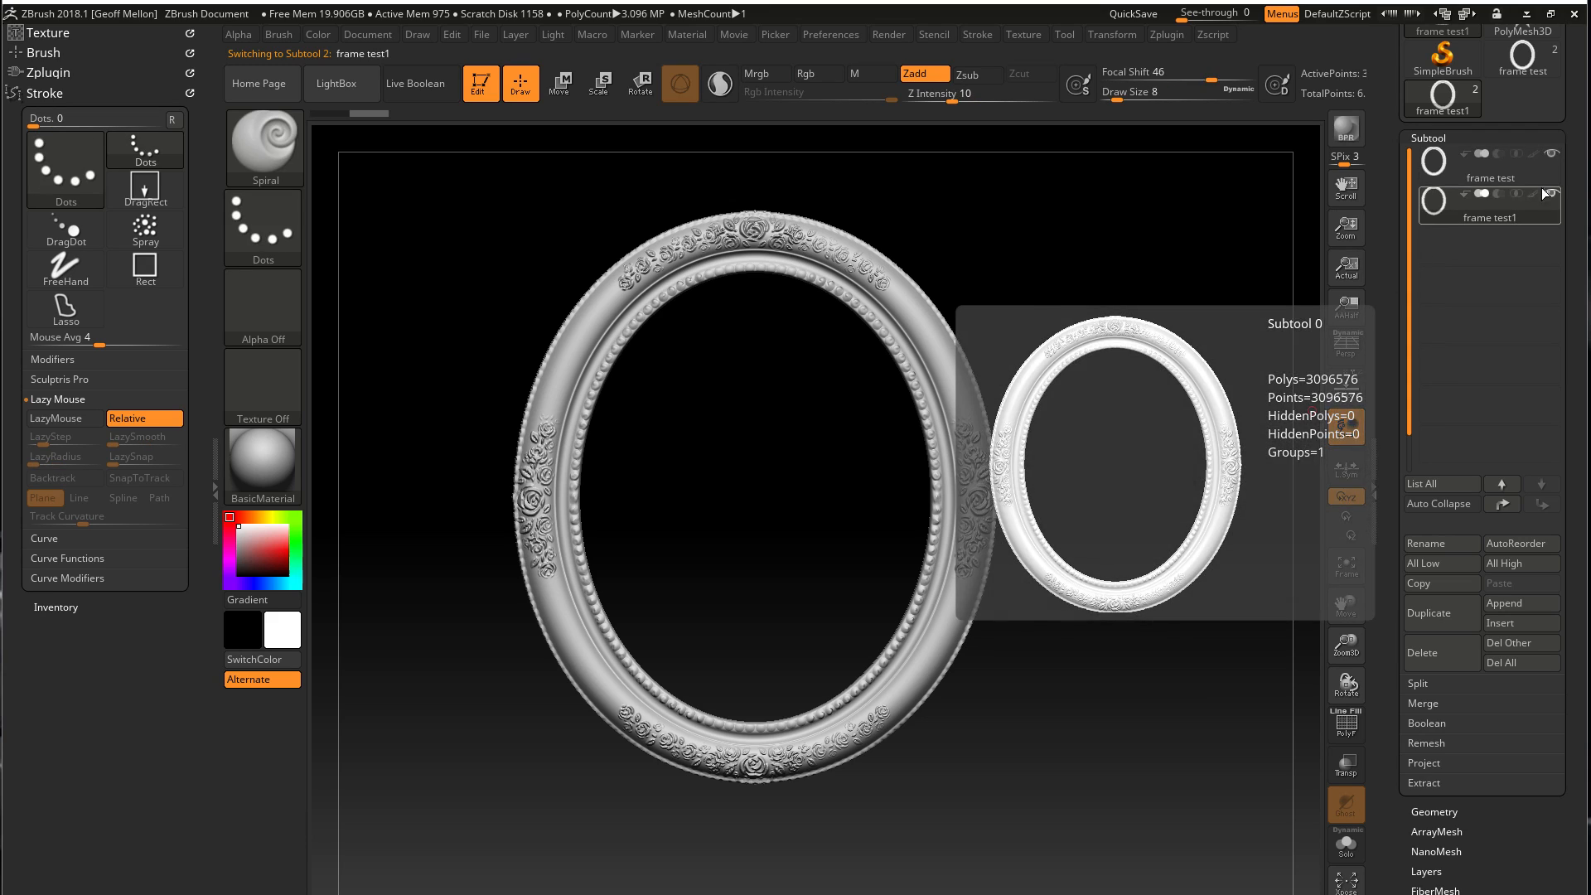
left_click(1552, 195)
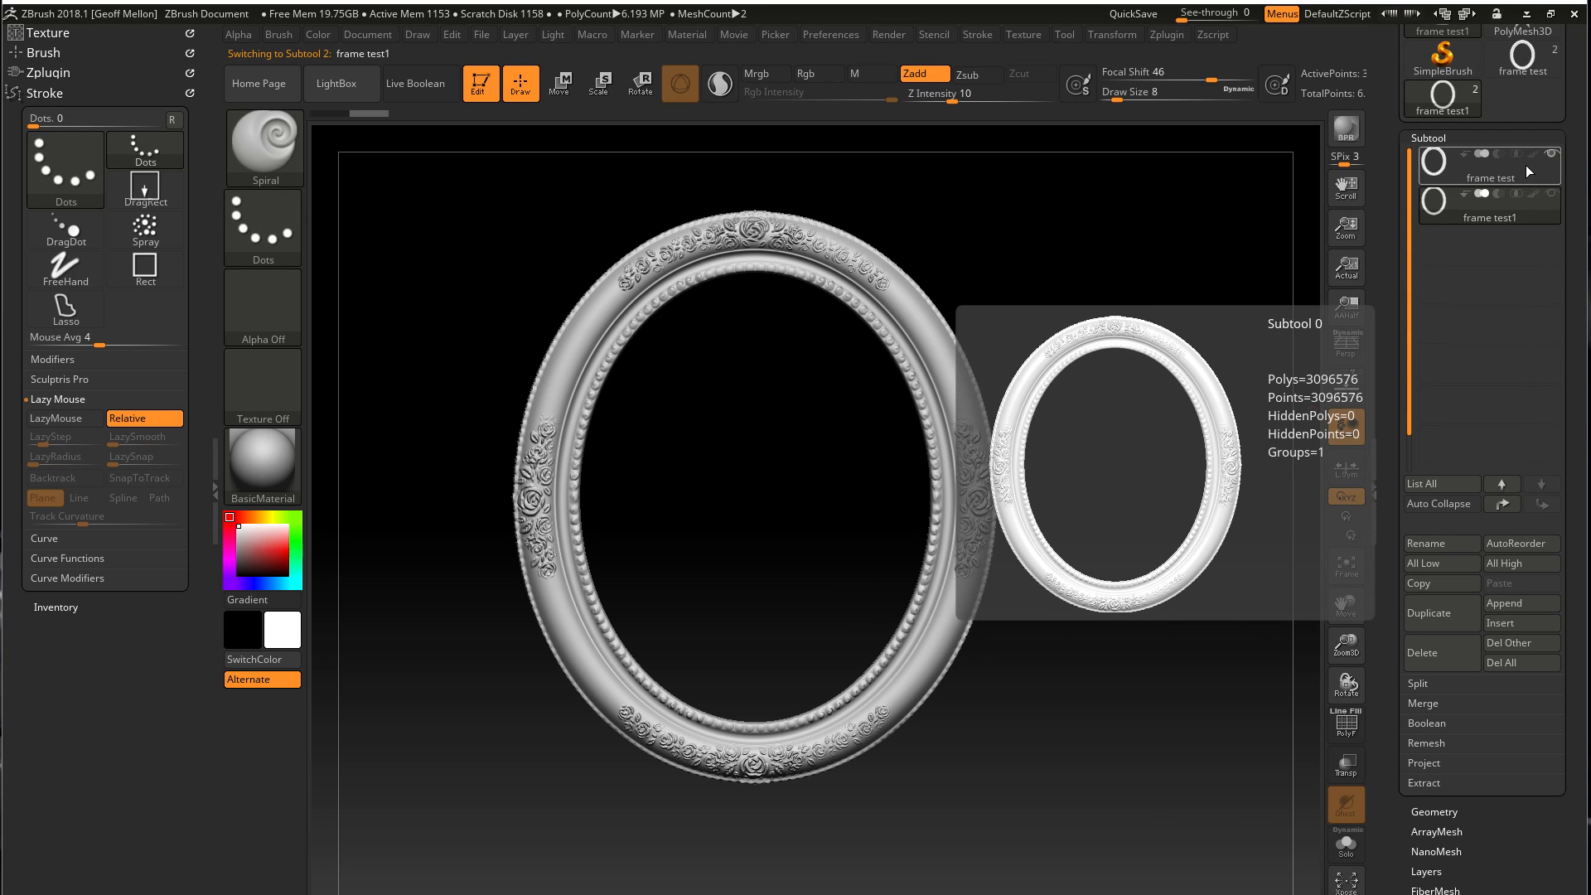
left_click(1525, 171)
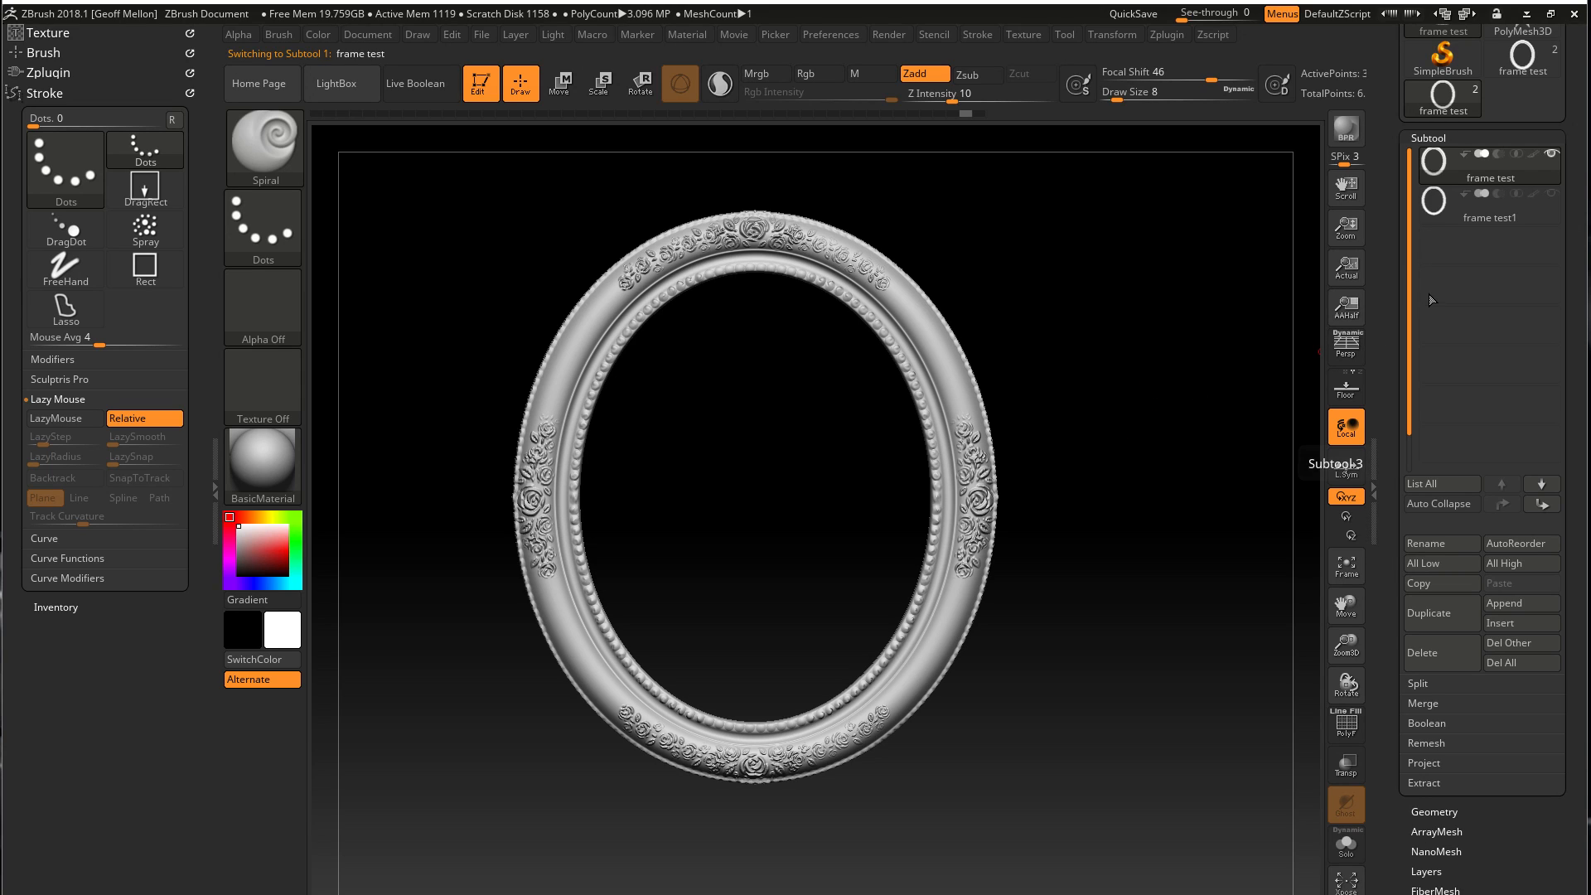
Delete the original frame test subtool and keep only its duplicate, frame test1
left_click(1490, 207)
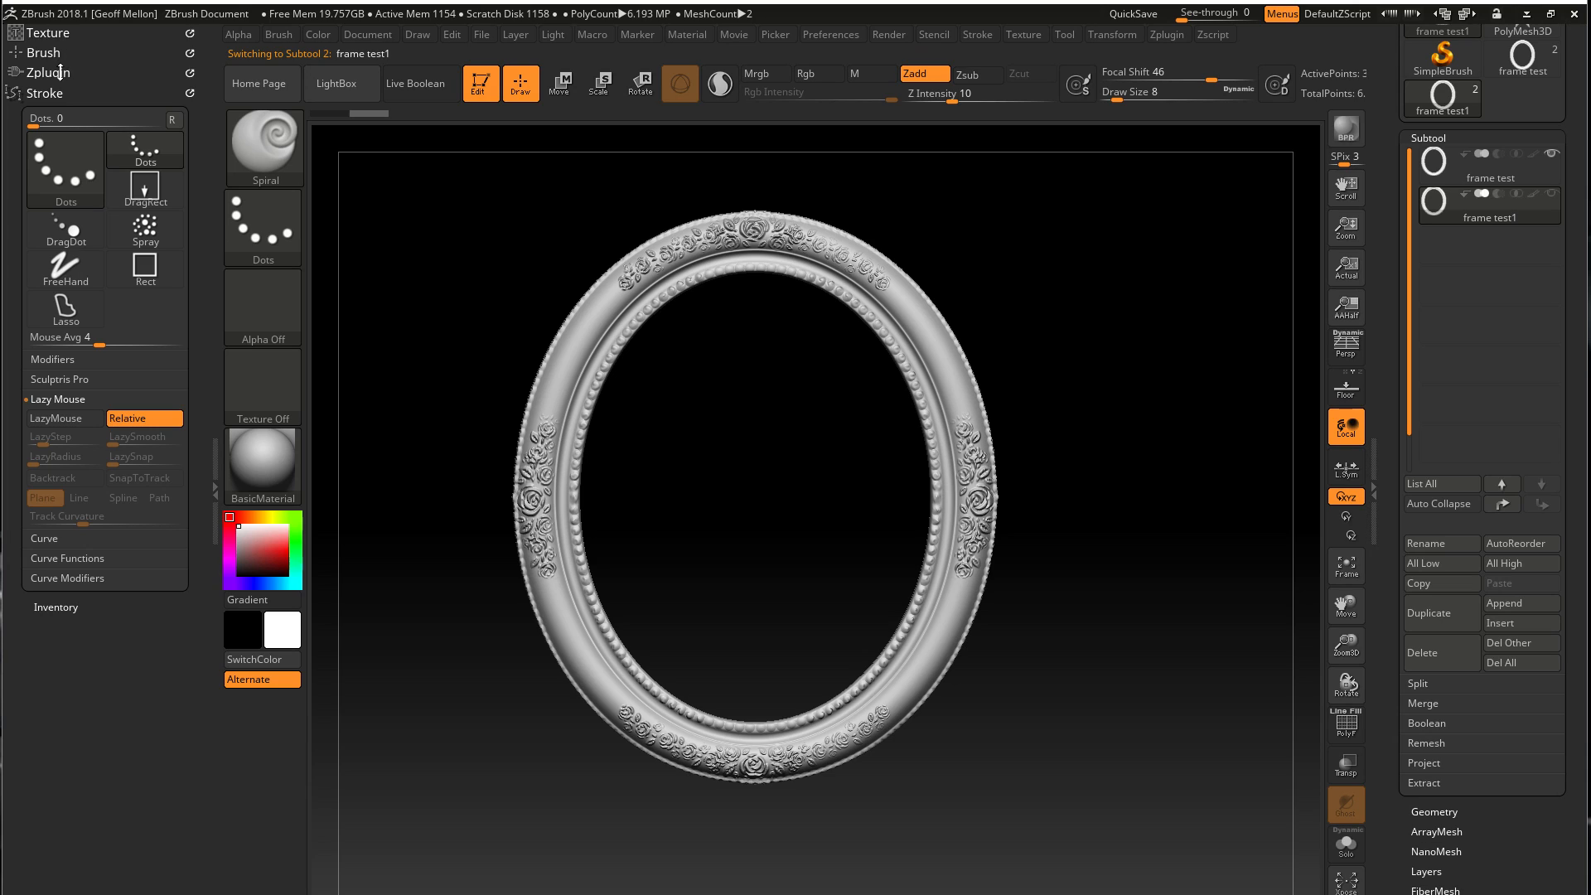
left_click(1540, 181)
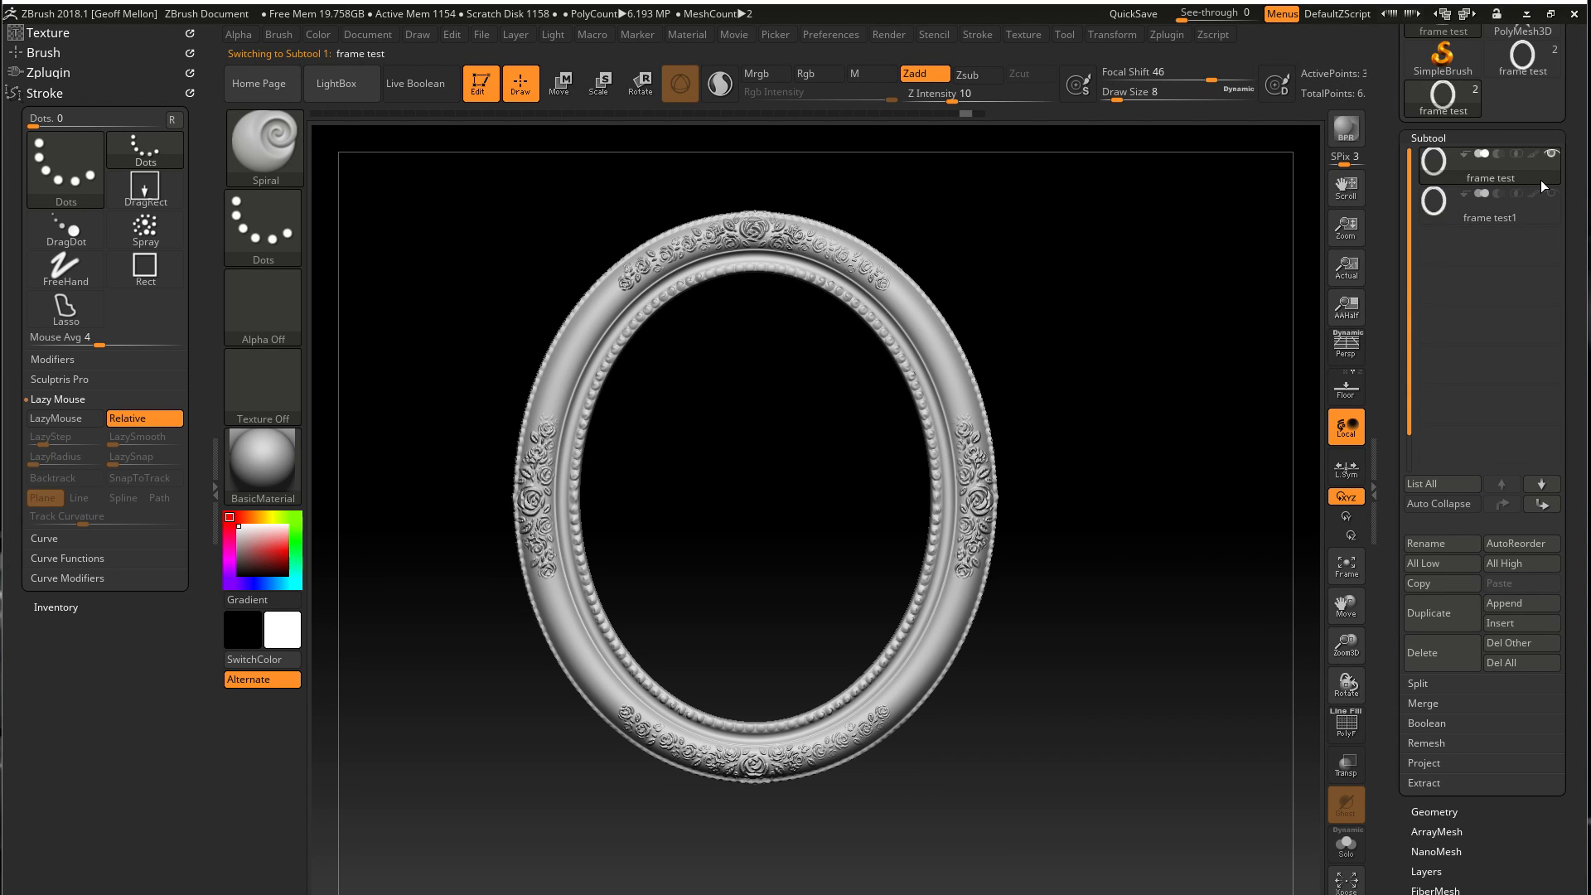
left_click(1440, 663)
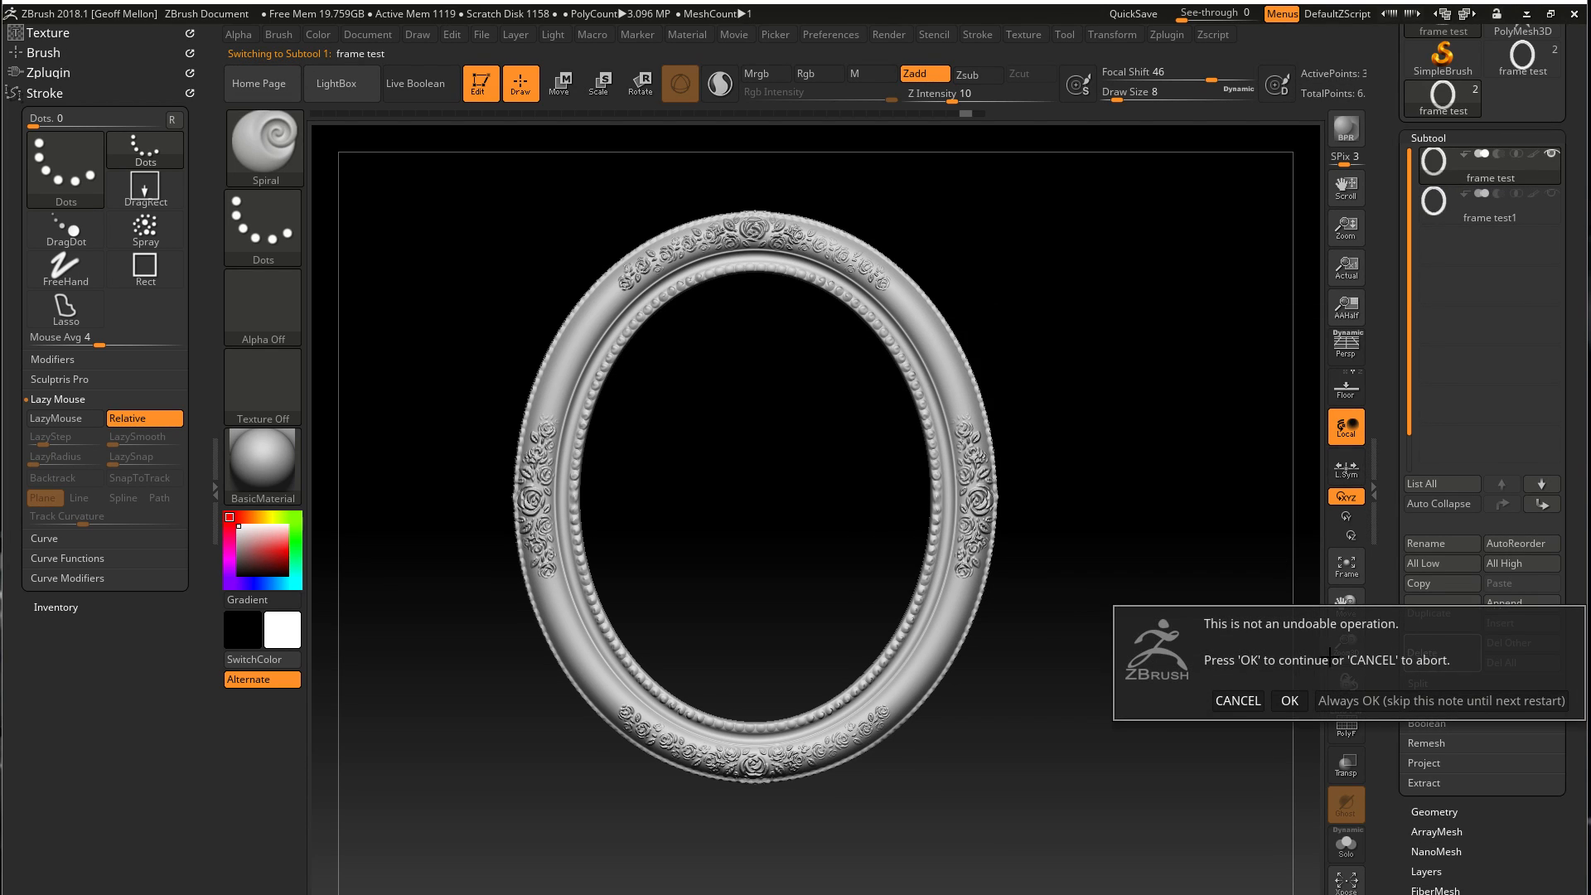
left_click(1284, 701)
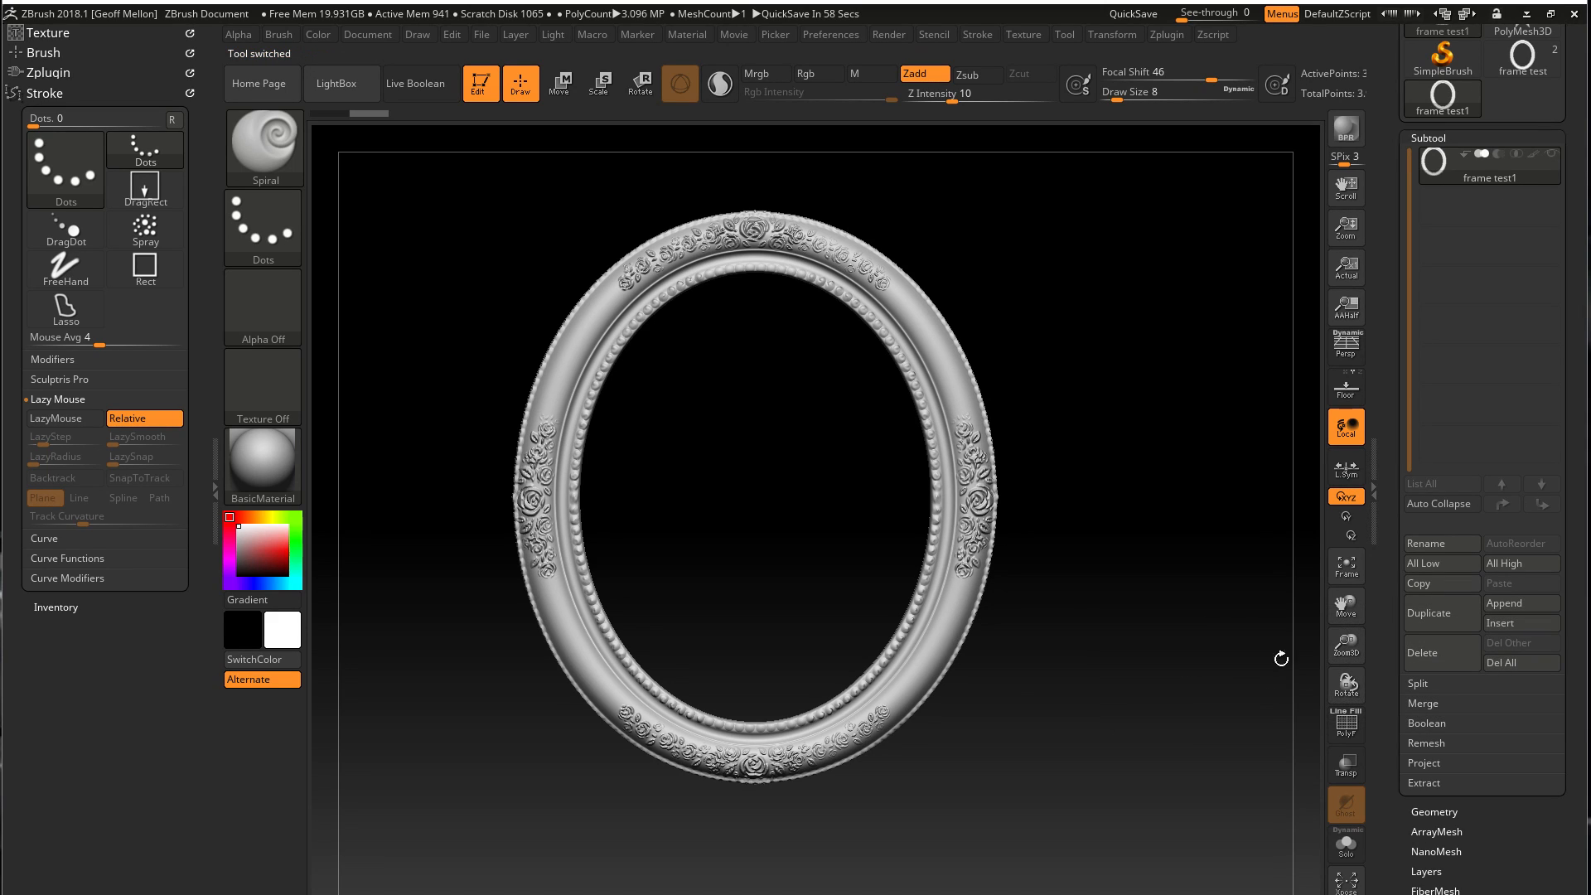
Pre-process the current frame subtool with Decimation Master
left_click(43, 399)
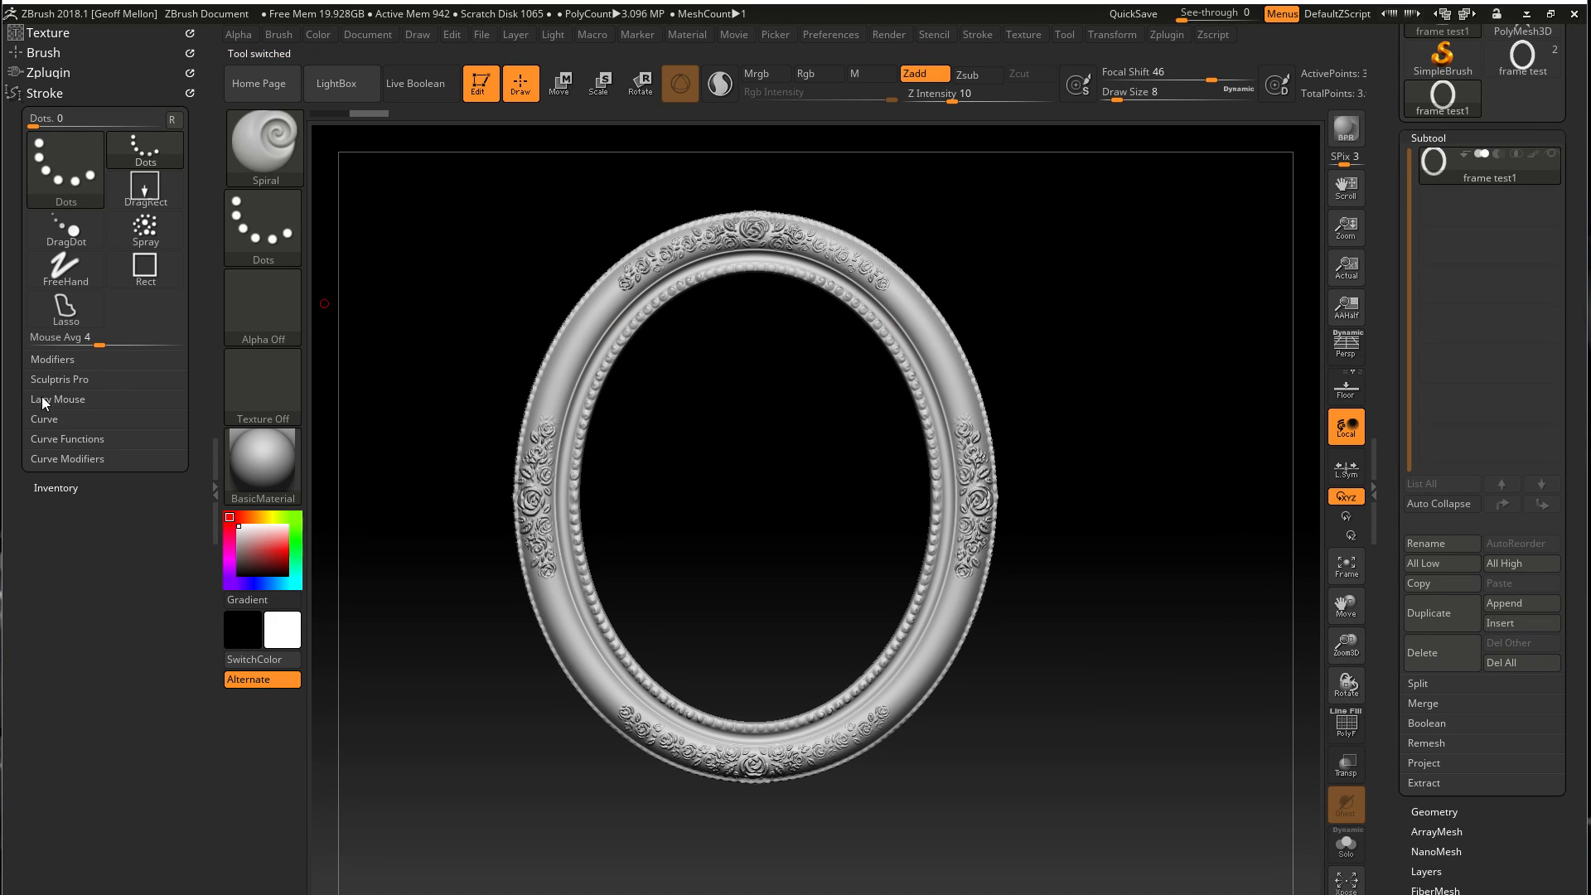
left_click(44, 74)
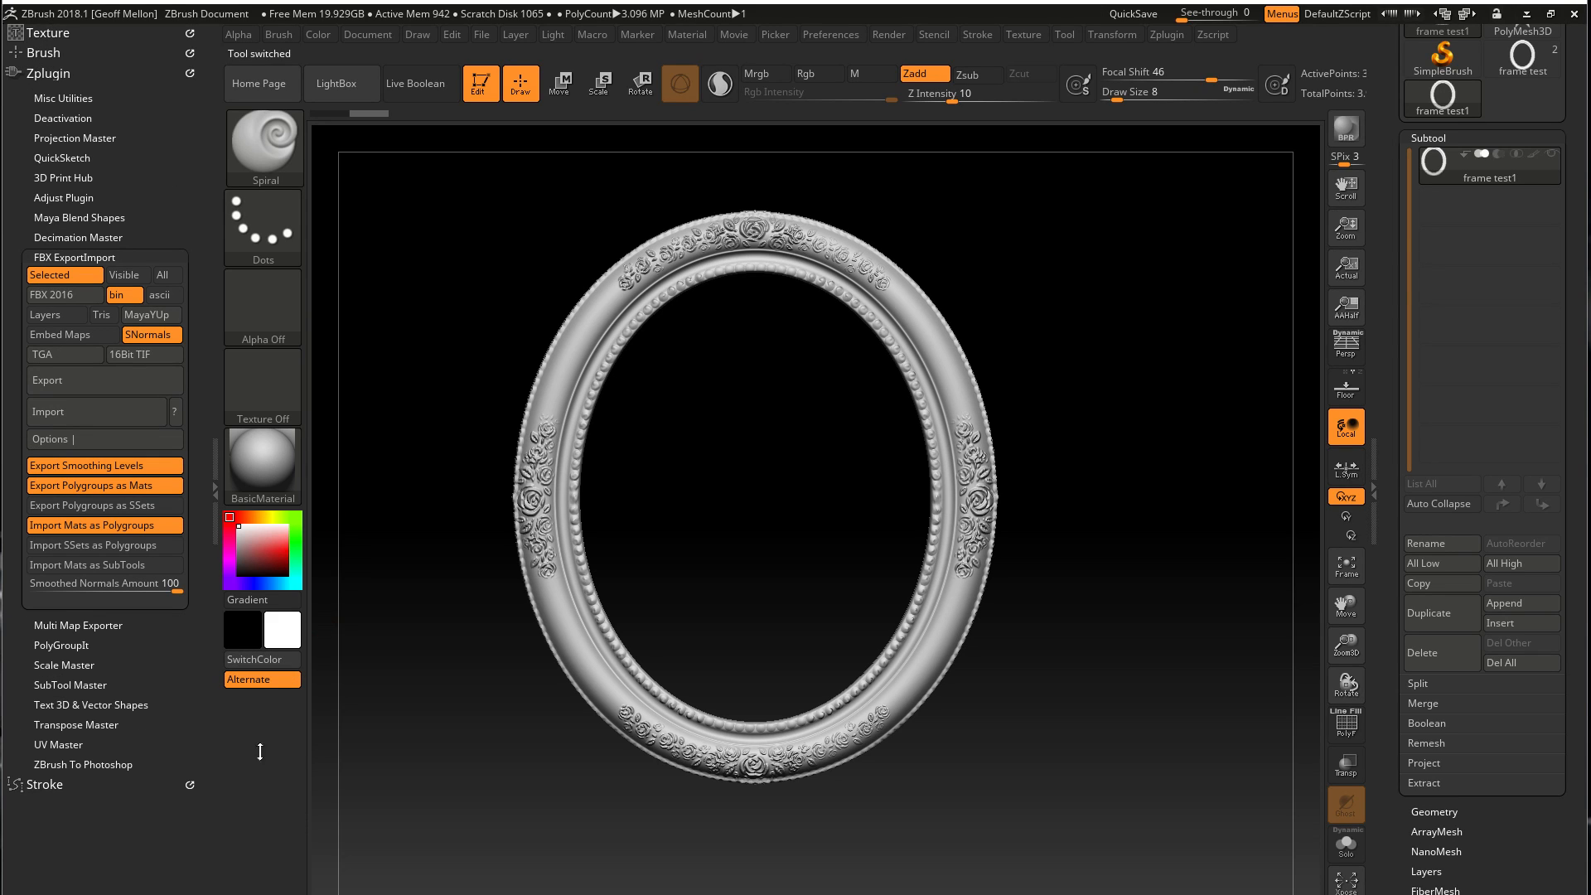
left_click(83, 257)
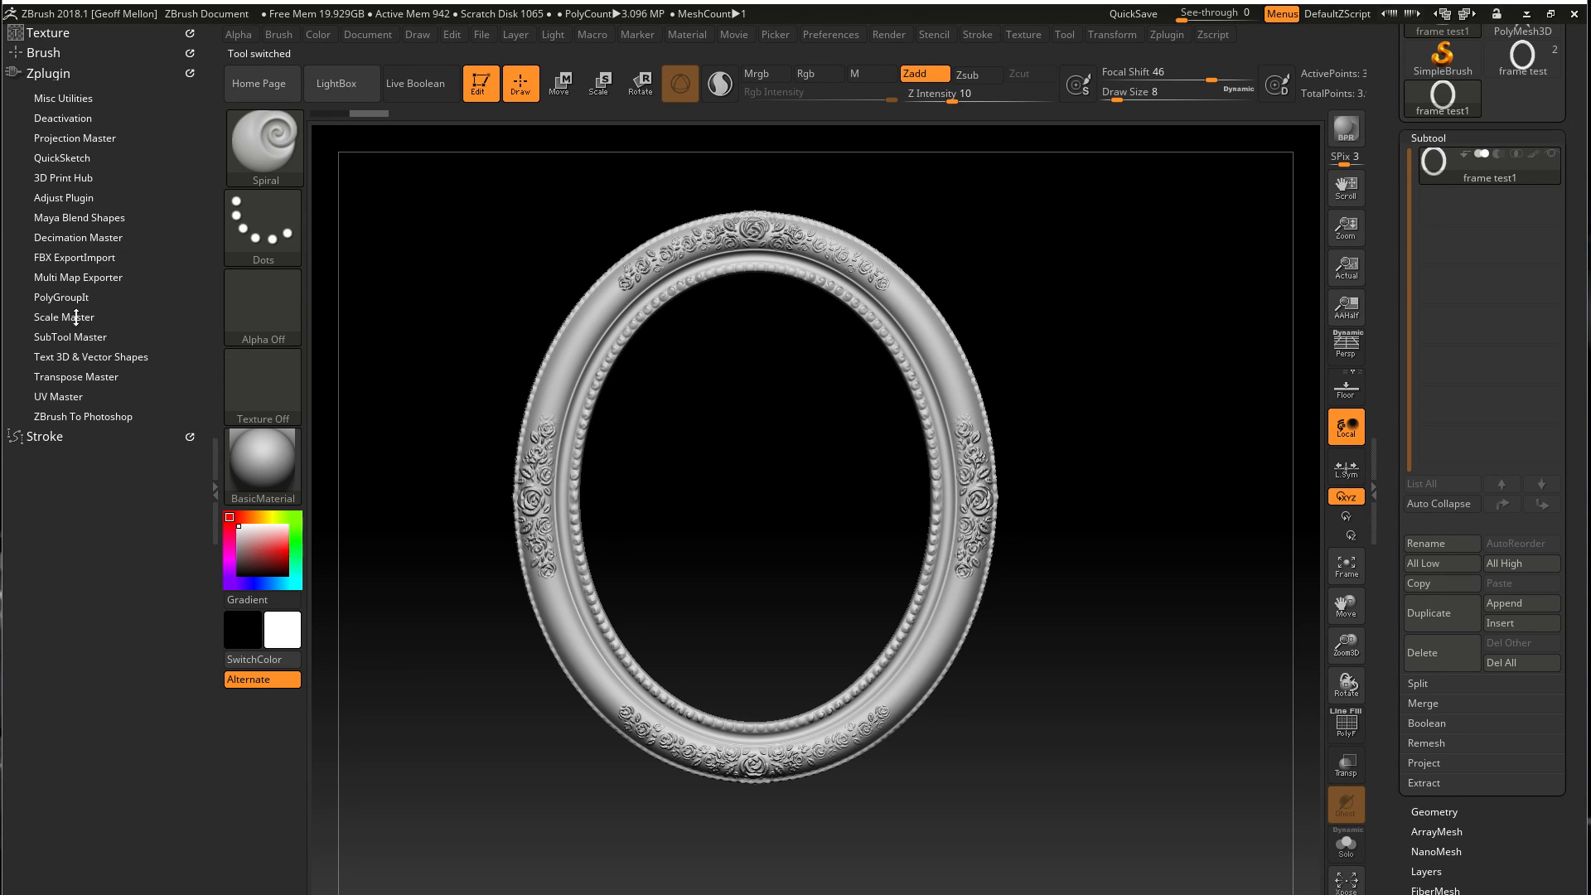
left_click(78, 237)
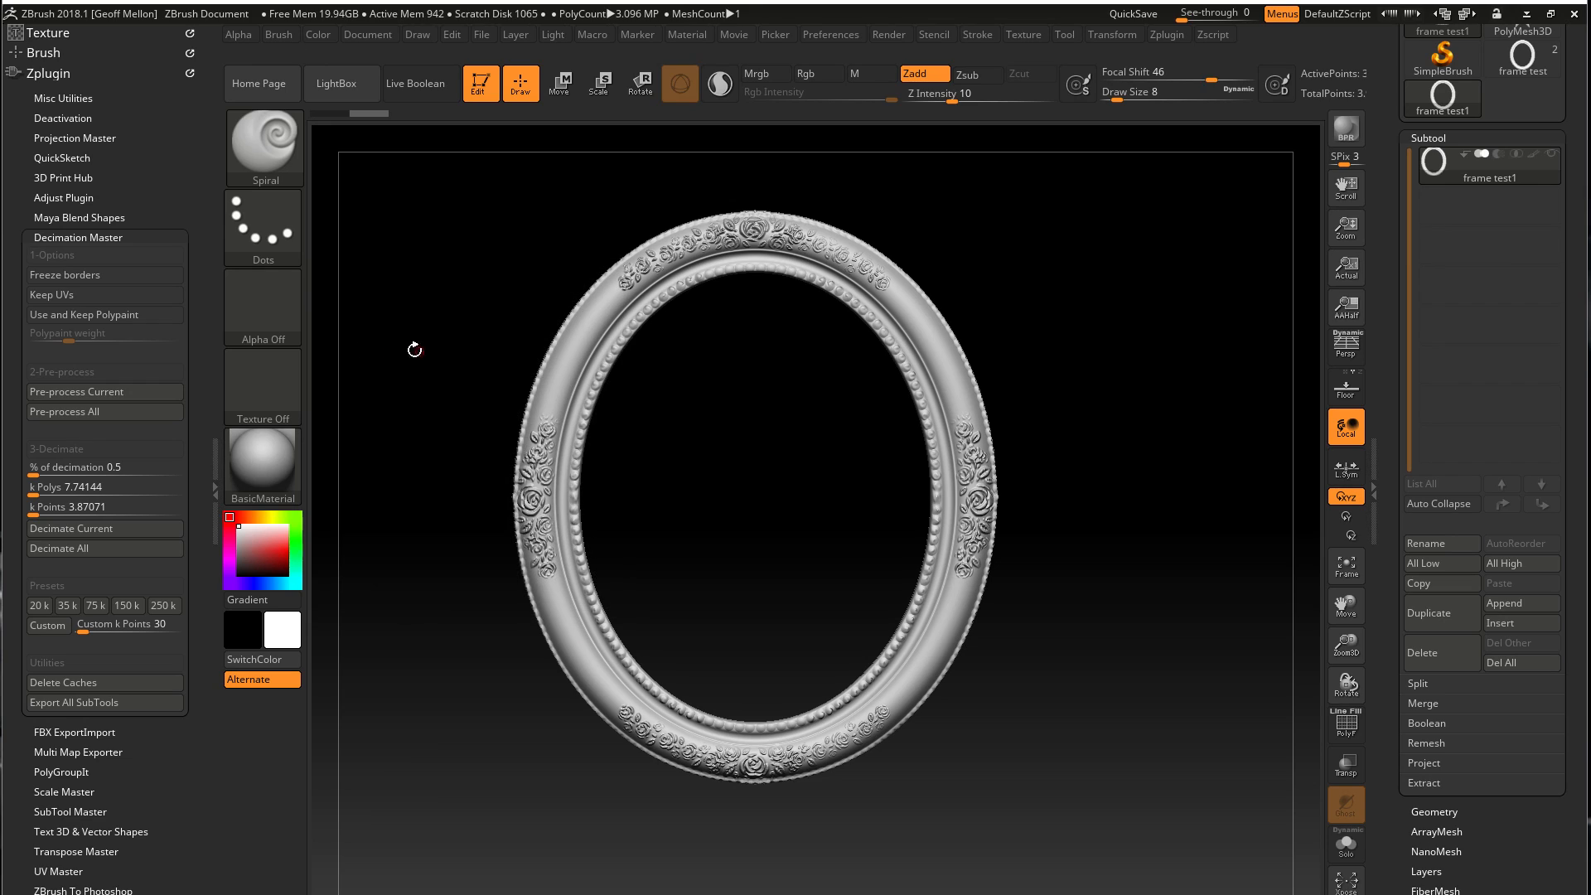
left_click(82, 390)
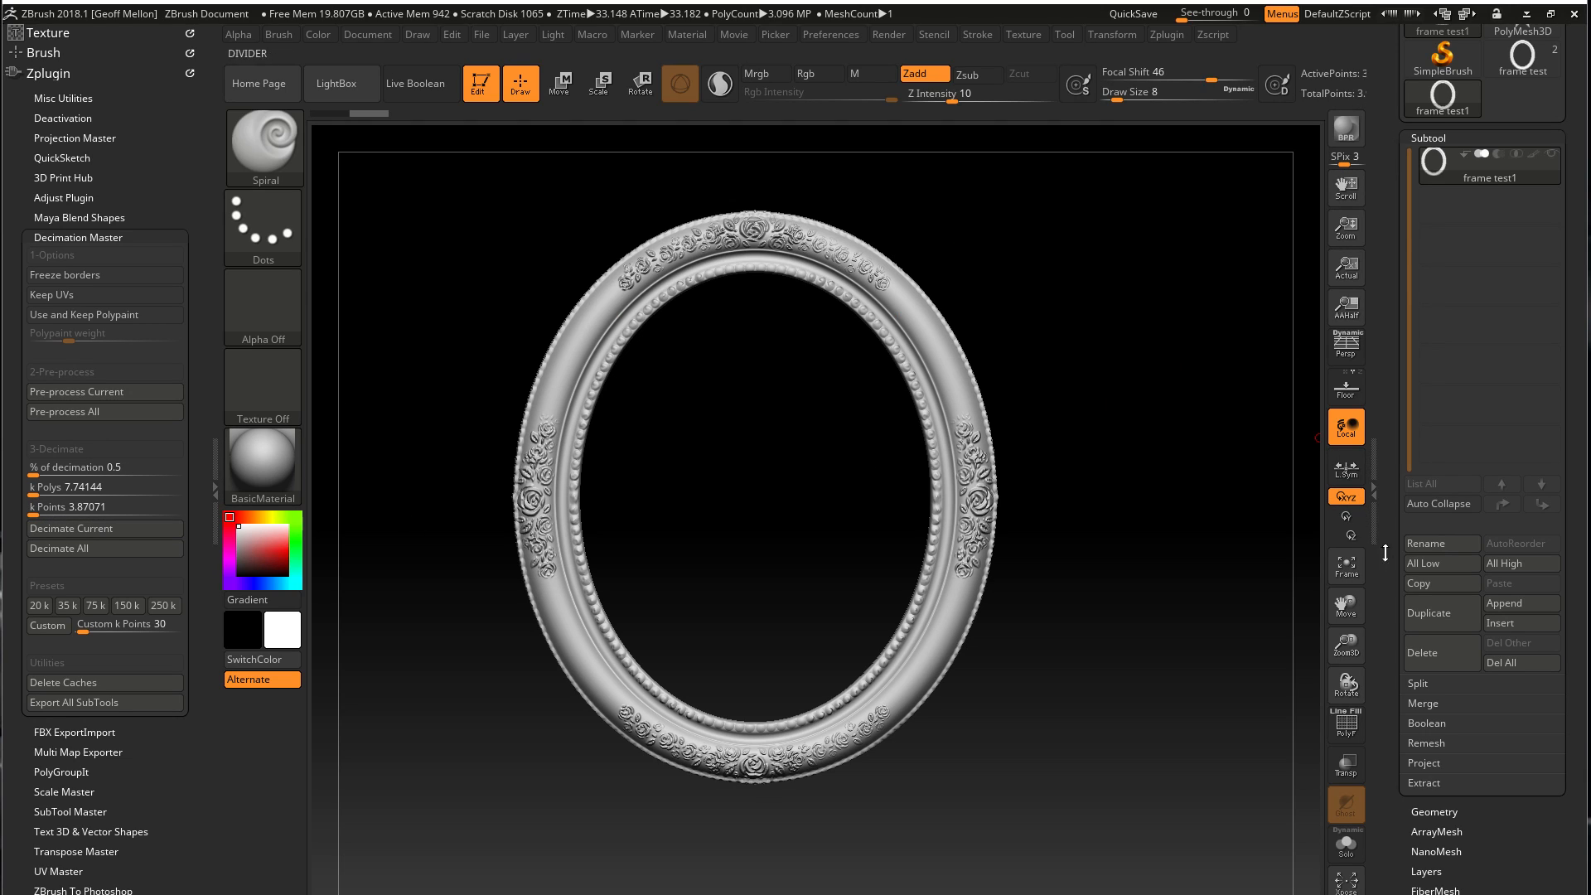
Decimate the frame with the 250 k preset, check the top rose ornament up close, and undo the decimation
left_click(1383, 515)
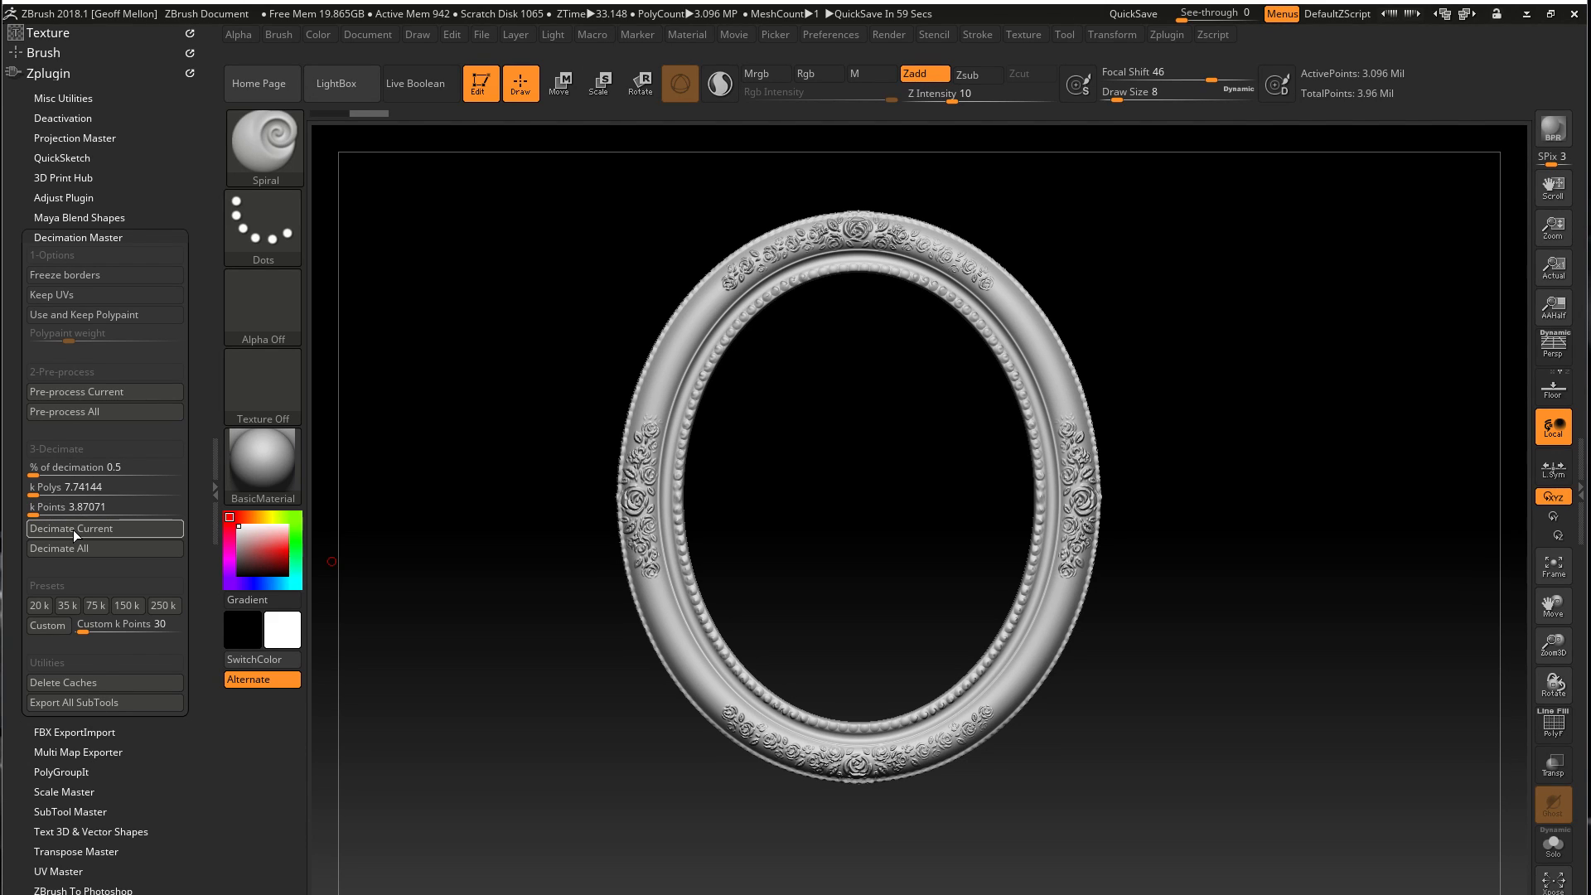
left_click(163, 606)
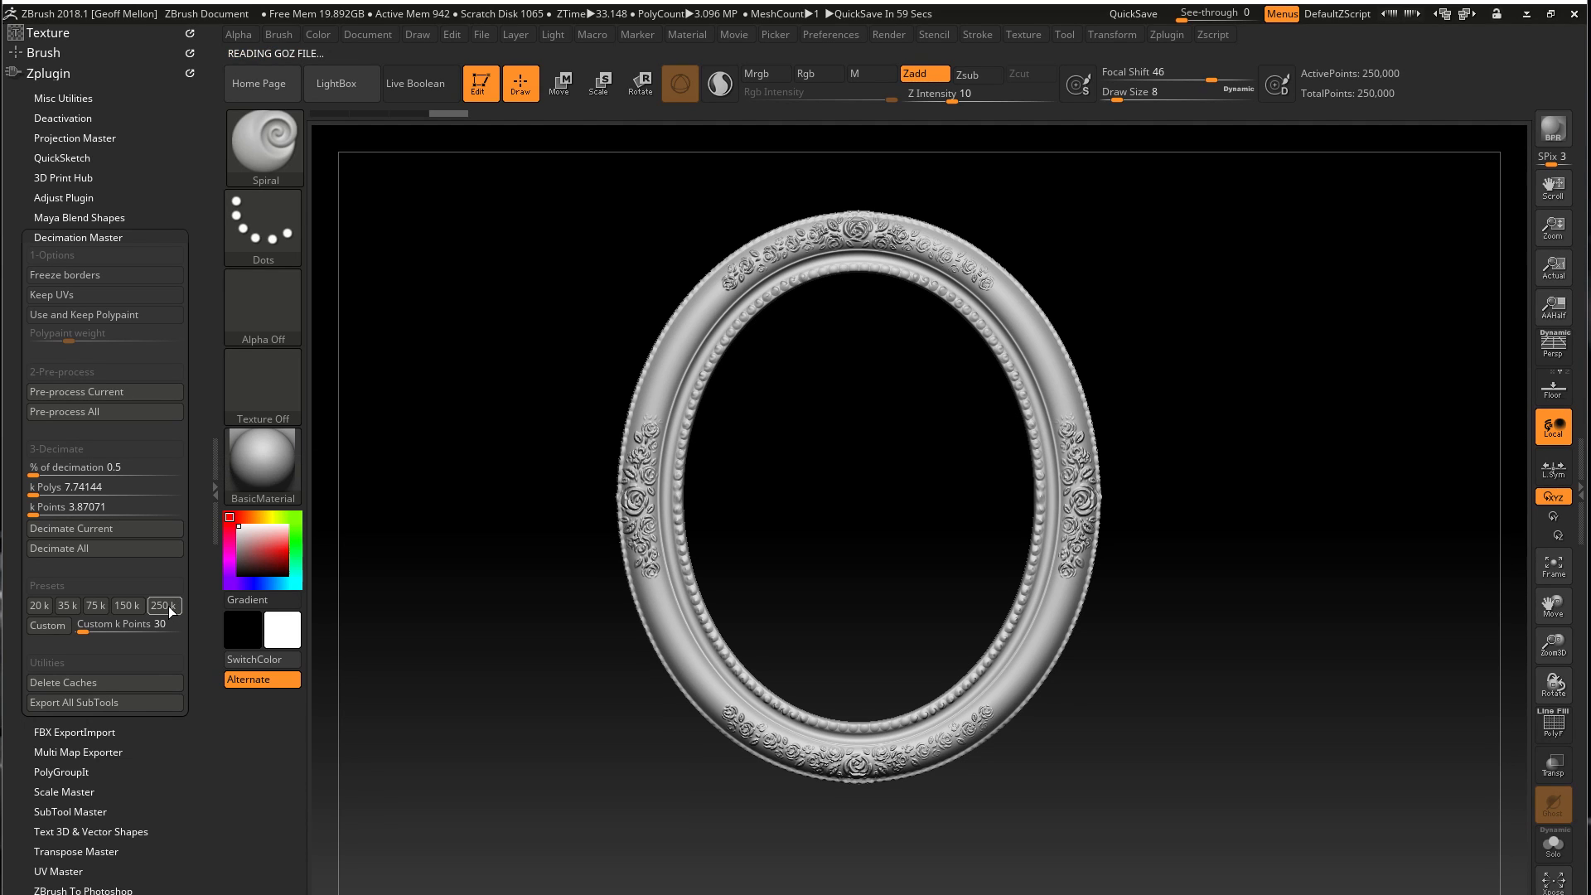
left_click_drag(1282, 440, 1239, 629)
left_click_drag(1194, 446, 948, 678, "alt")
key("ctrl")
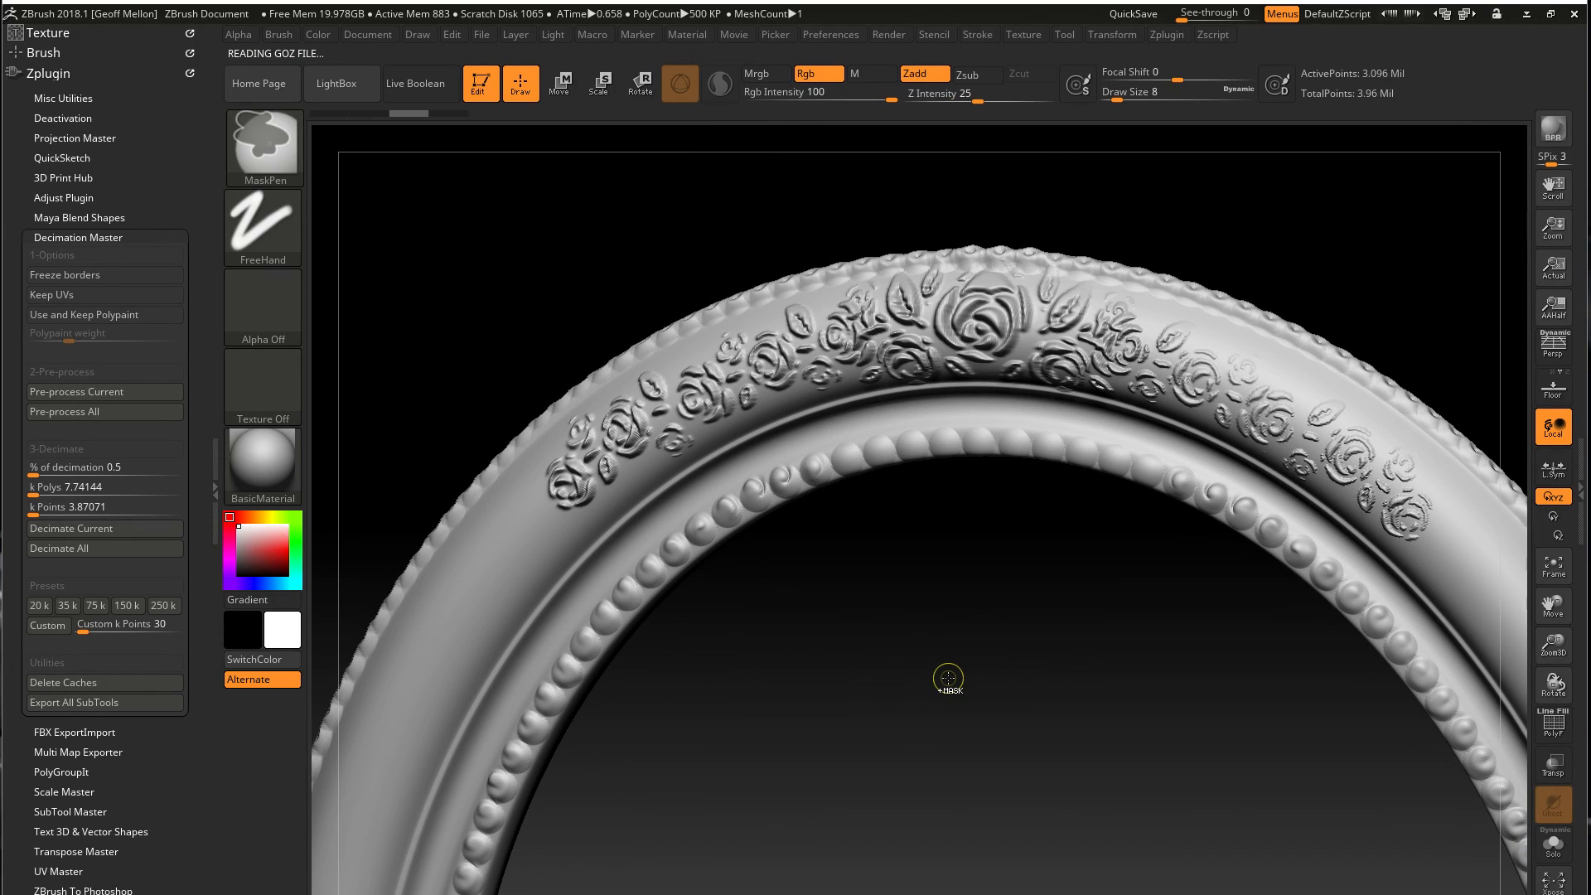
Decimate the frame again with the 250 k preset and check the whole model from the front
left_click(171, 609)
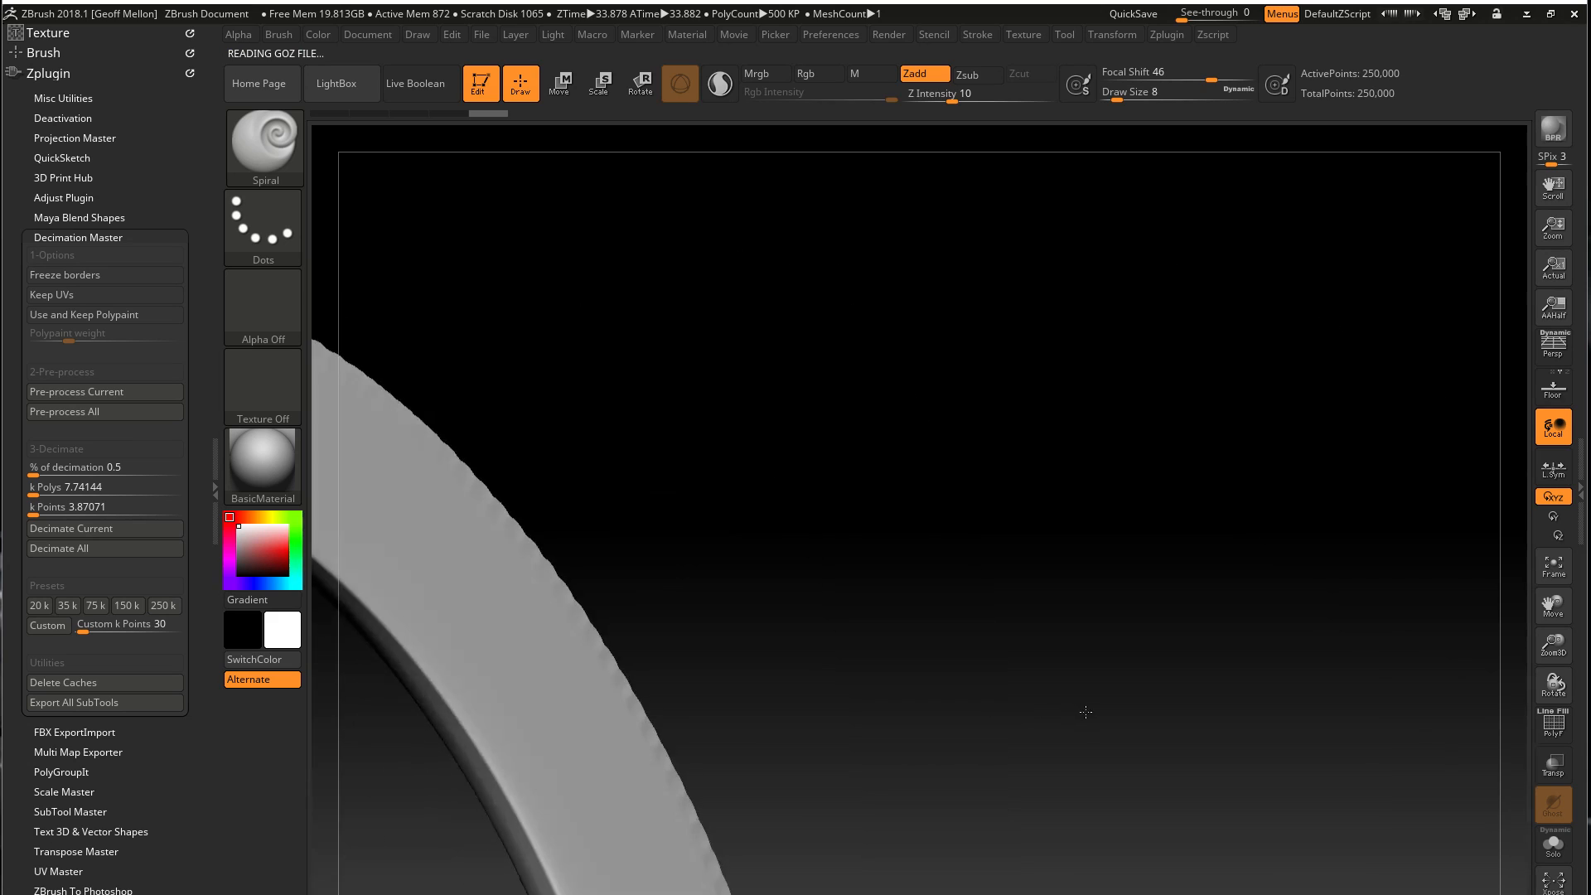
key("f")
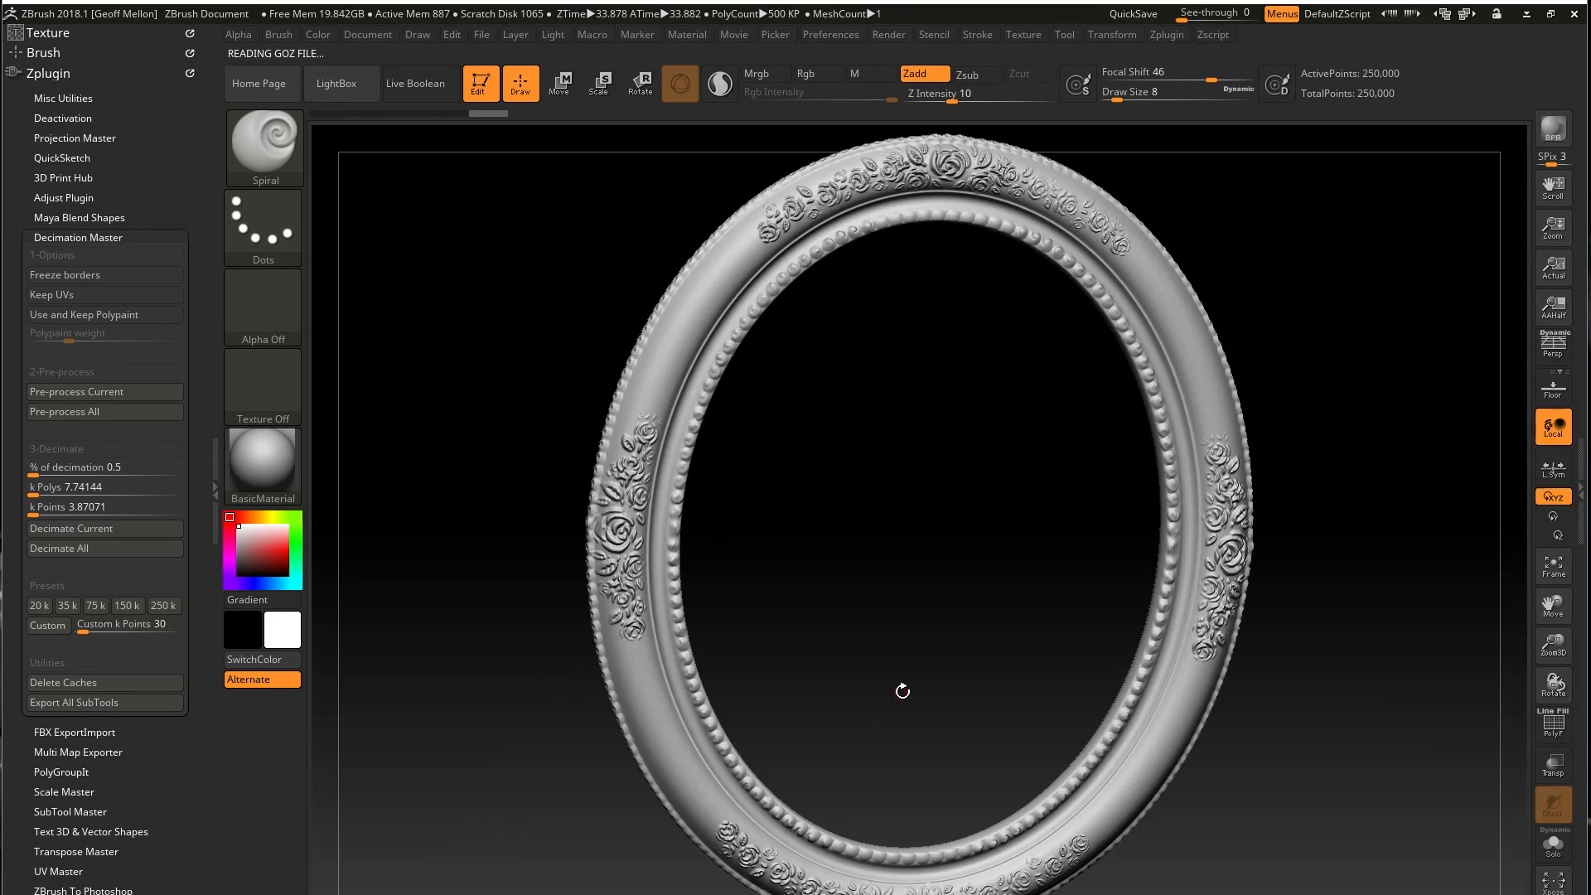
left_click_drag(934, 547, 834, 579, "alt")
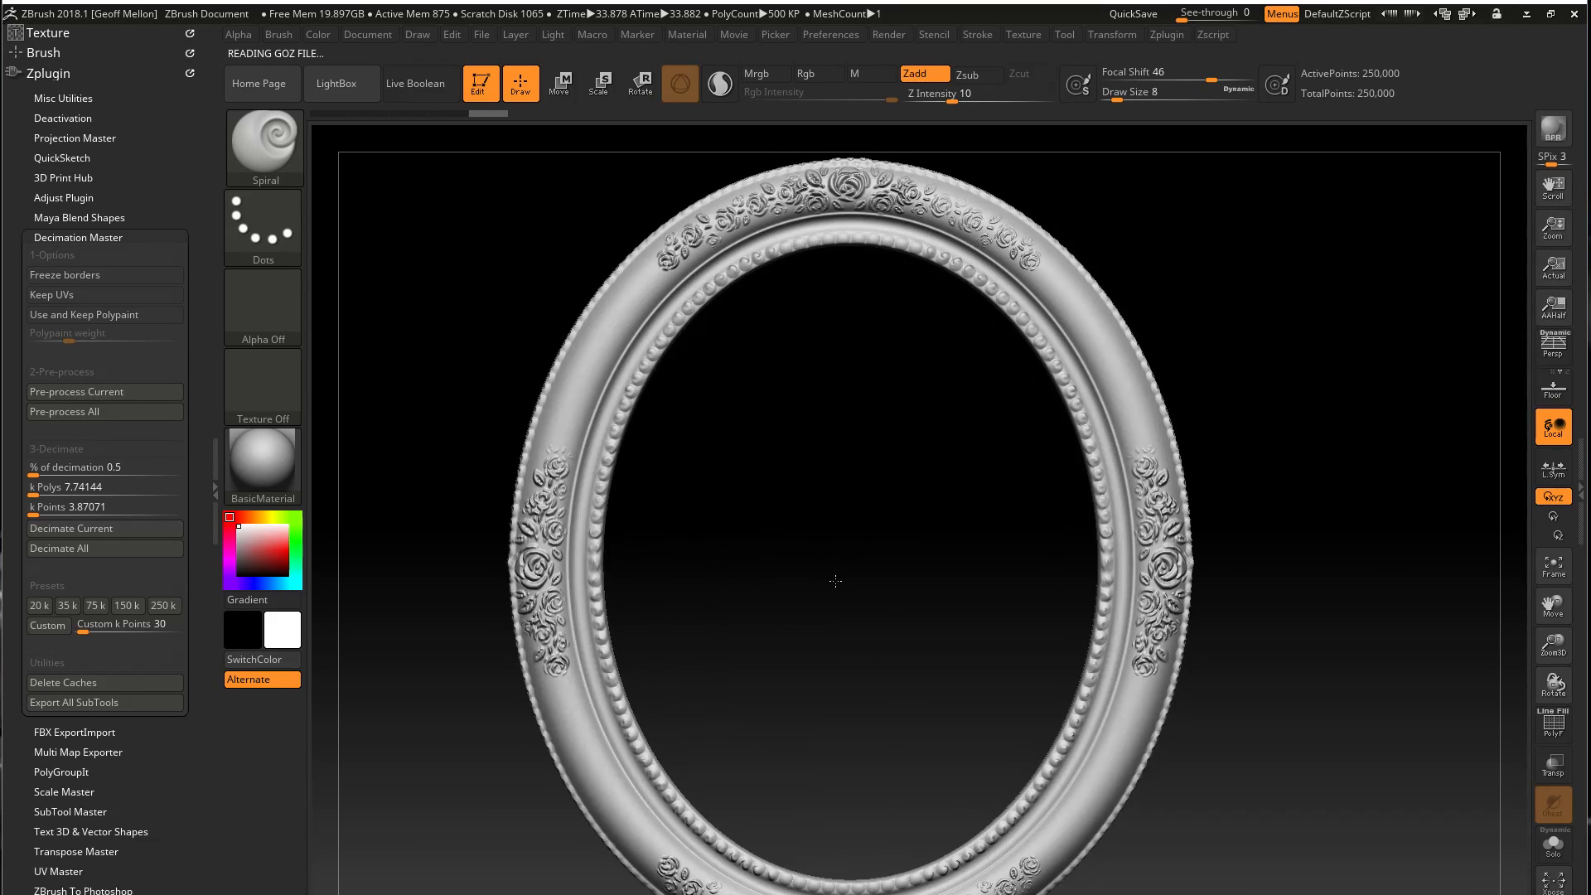
mouse_move(853, 635)
right_mouse_down("ctrl")
mouse_move(849, 531)
mouse_move(855, 561)
right_mouse_up("ctrl")
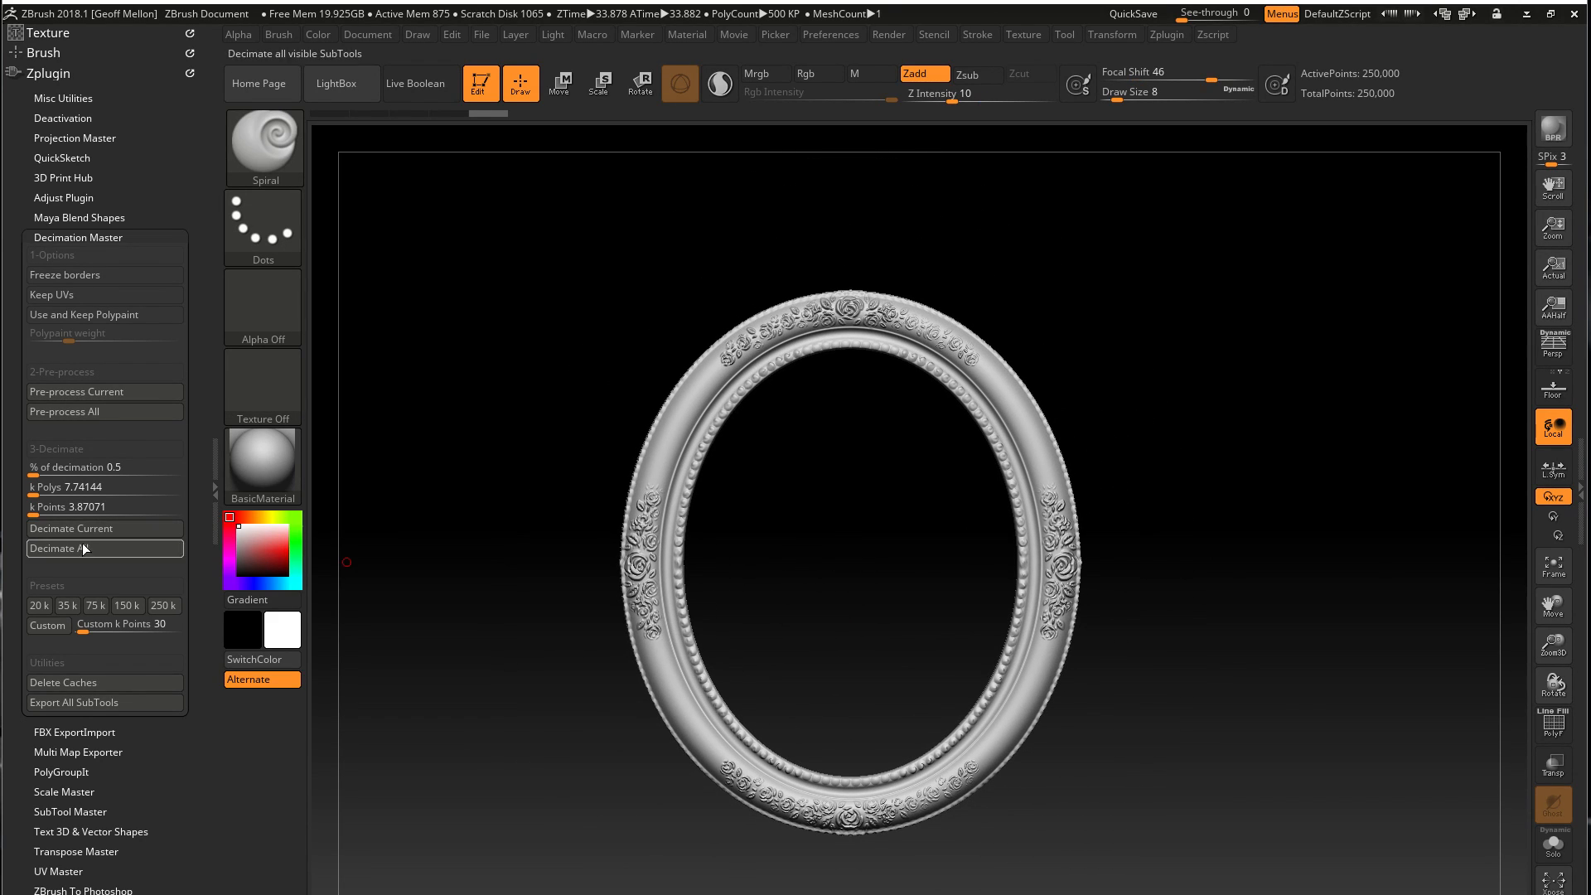
Duplicate the decimated frame subtool and bring the list of subtools back into view
key("ctrl+shift+d")
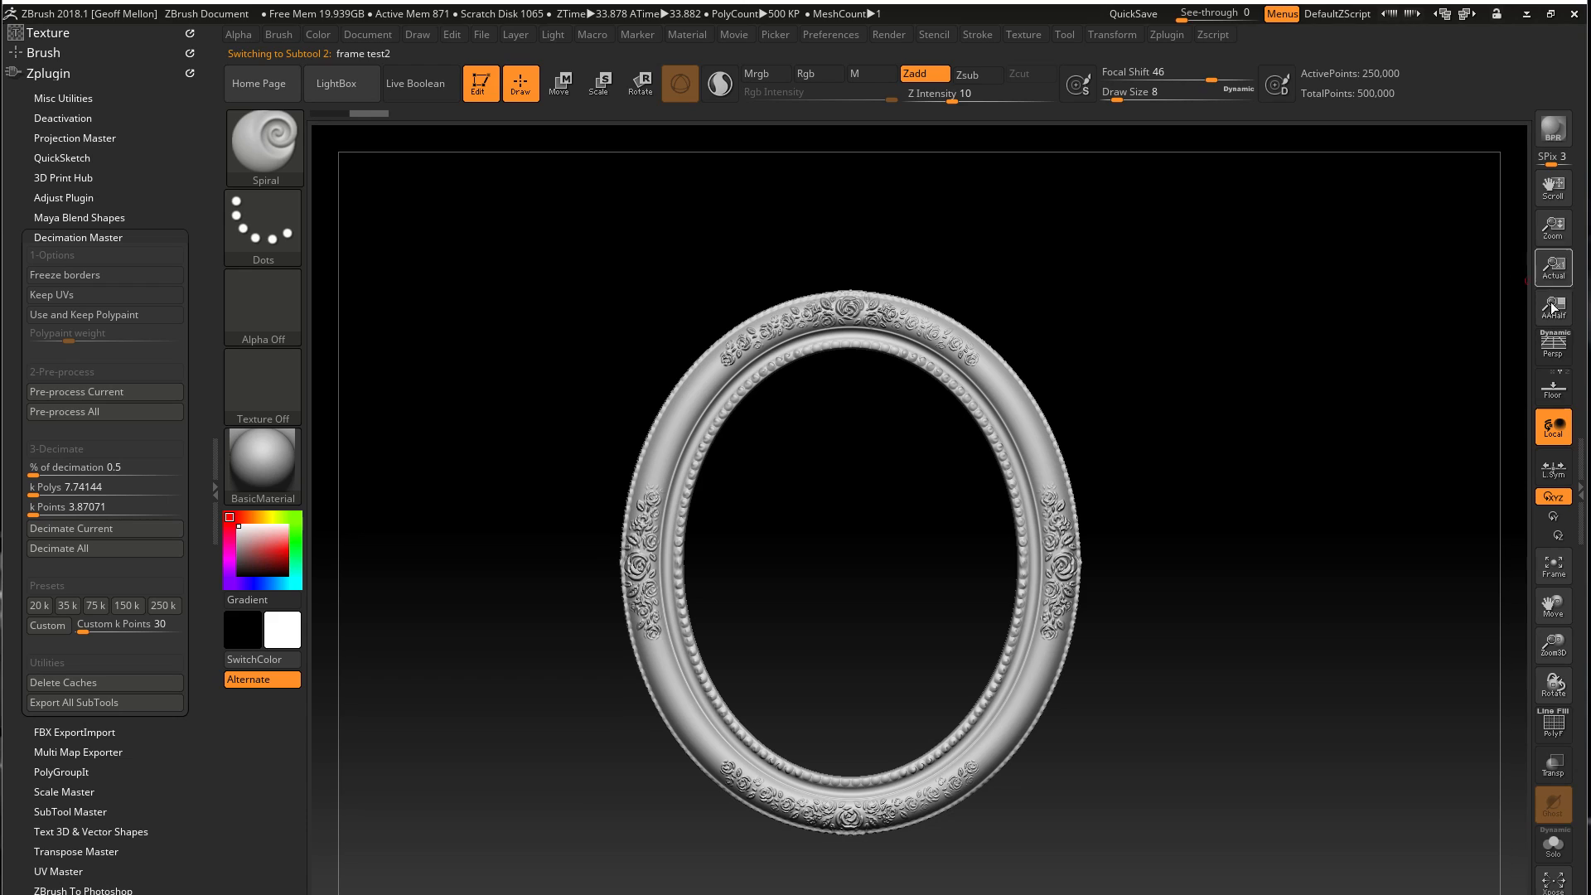
left_click(1583, 479)
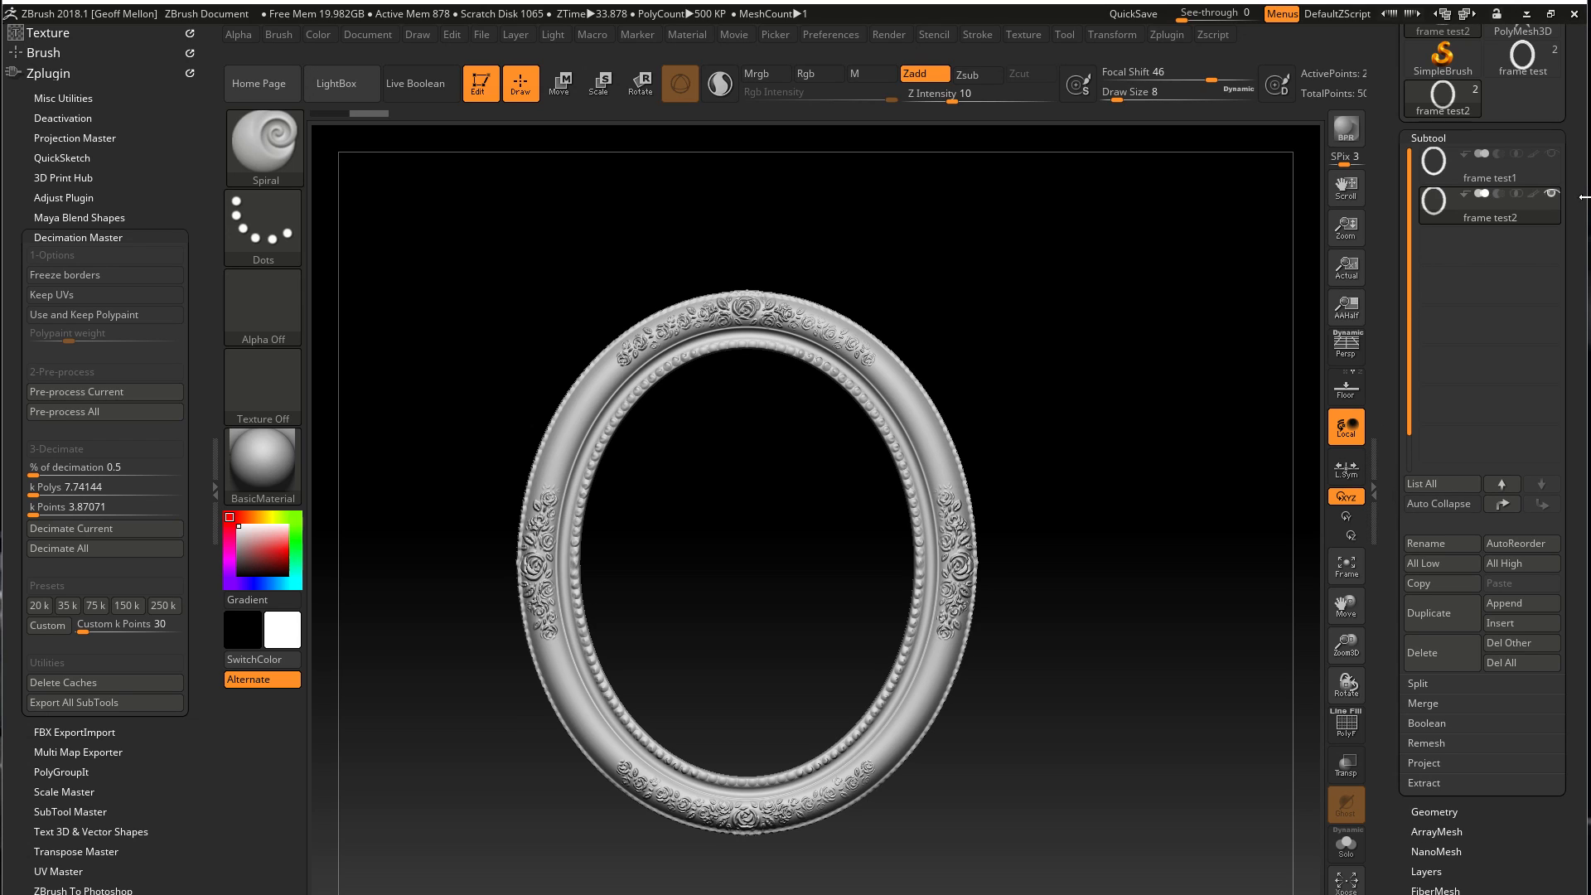
mouse_move(1557, 179)
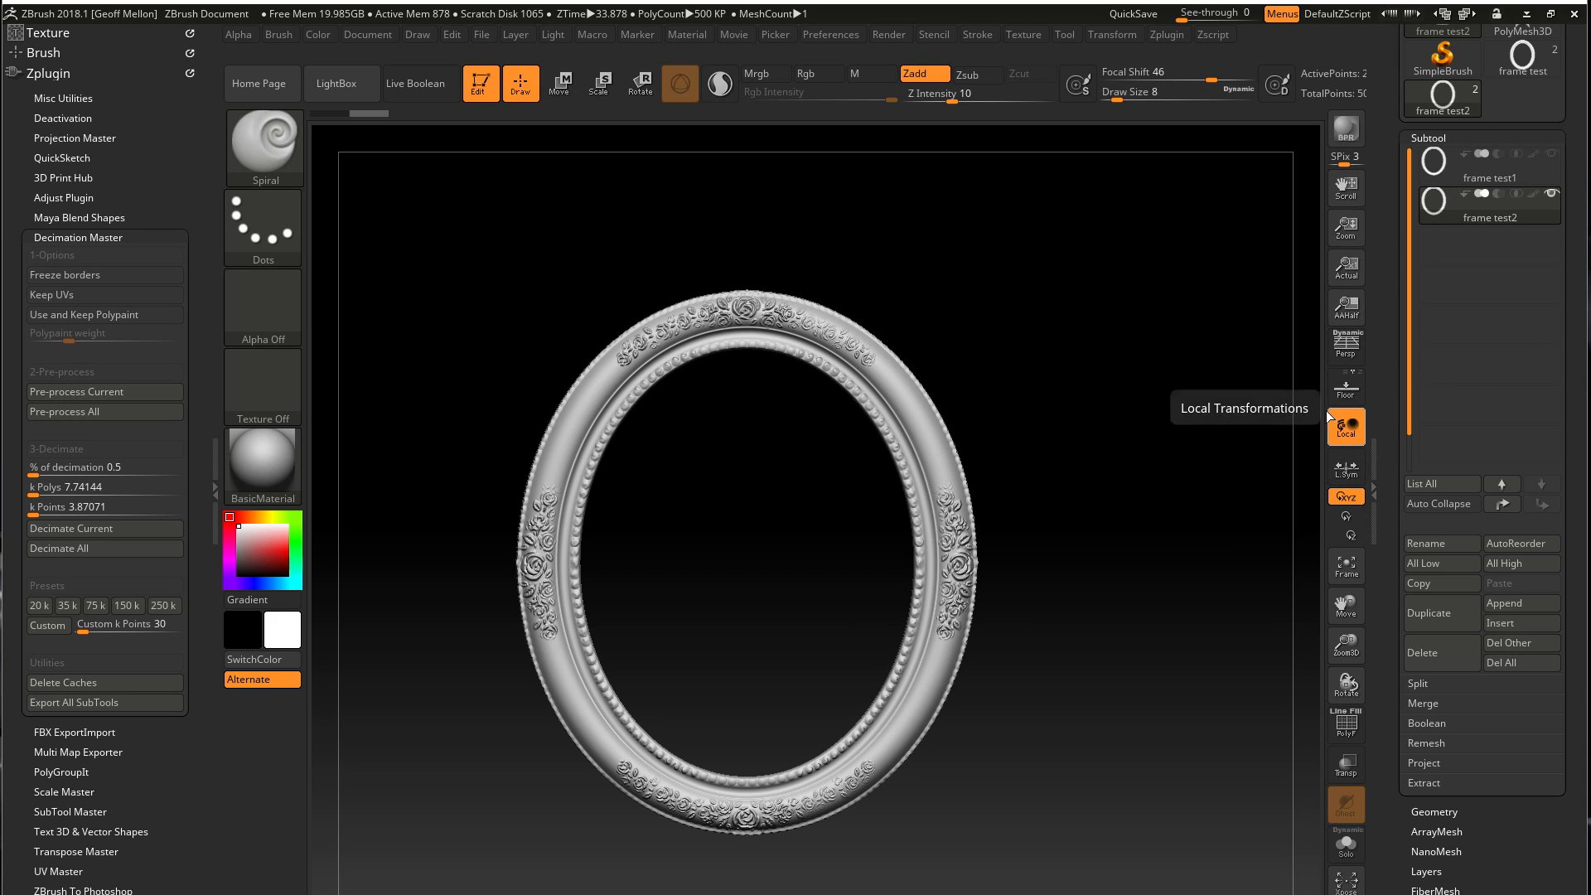
Pre-process the duplicated frame subtool in Decimation Master, try decimating it to 0.5 %, and undo that decimation
left_click(1371, 478)
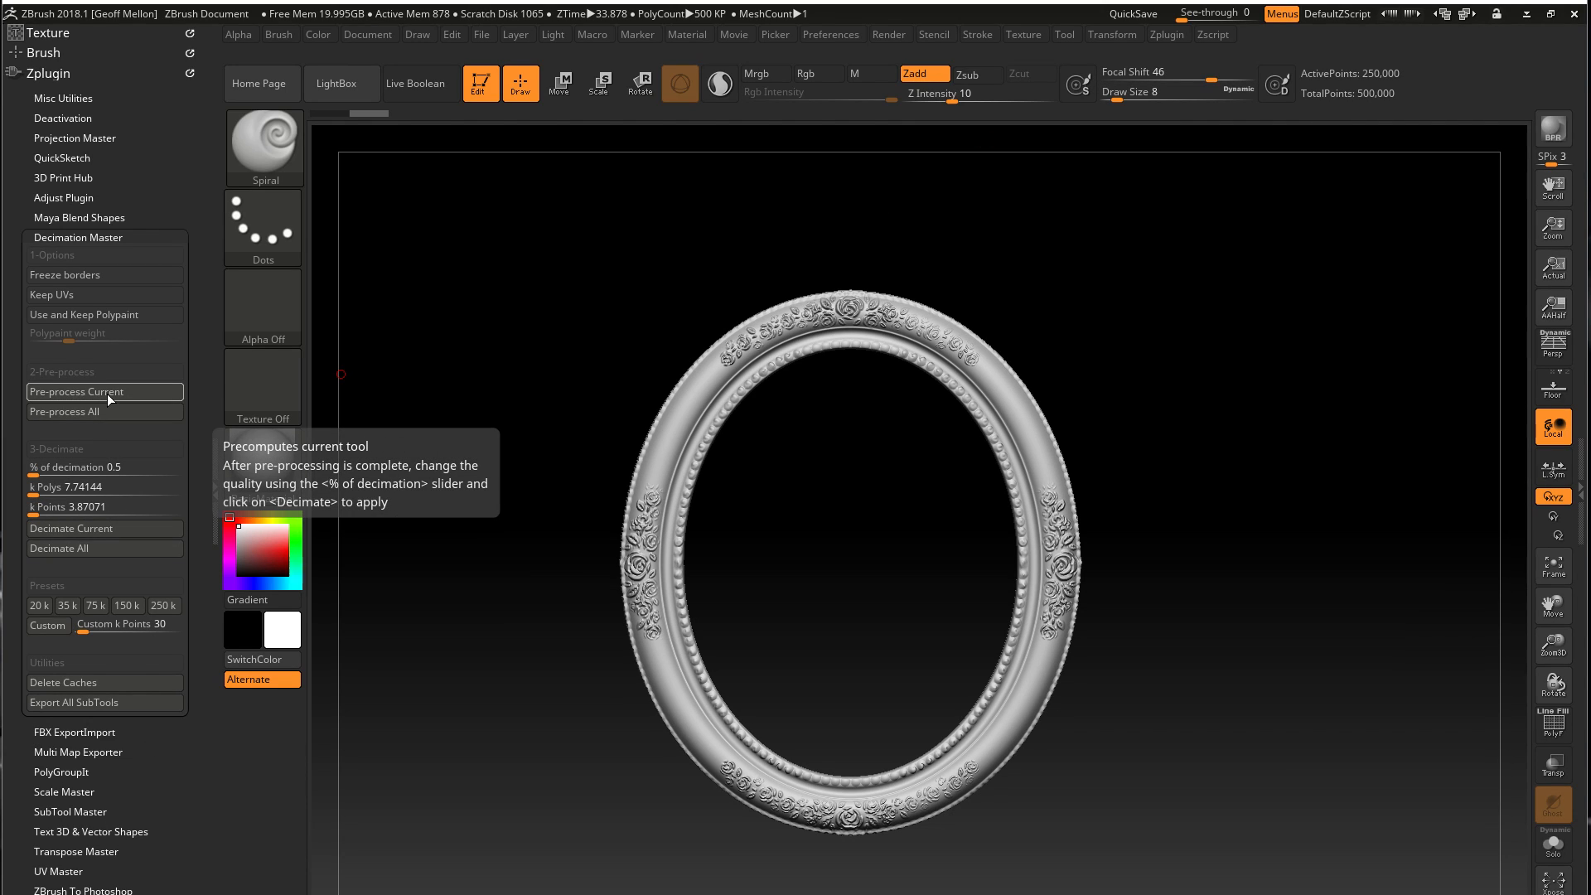
left_click(97, 529)
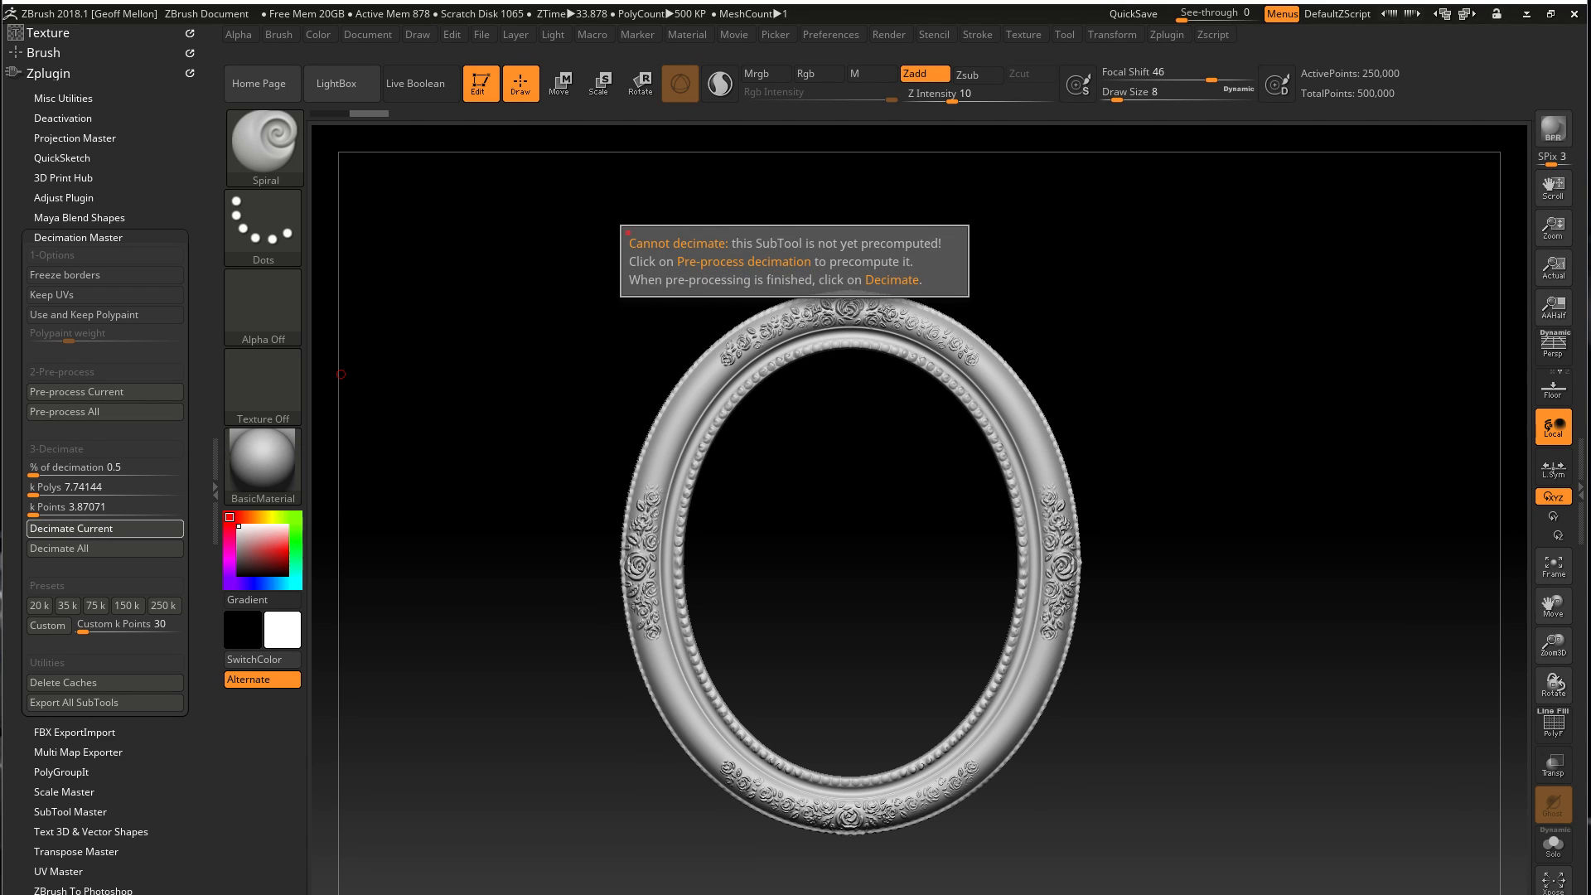
left_click(119, 393)
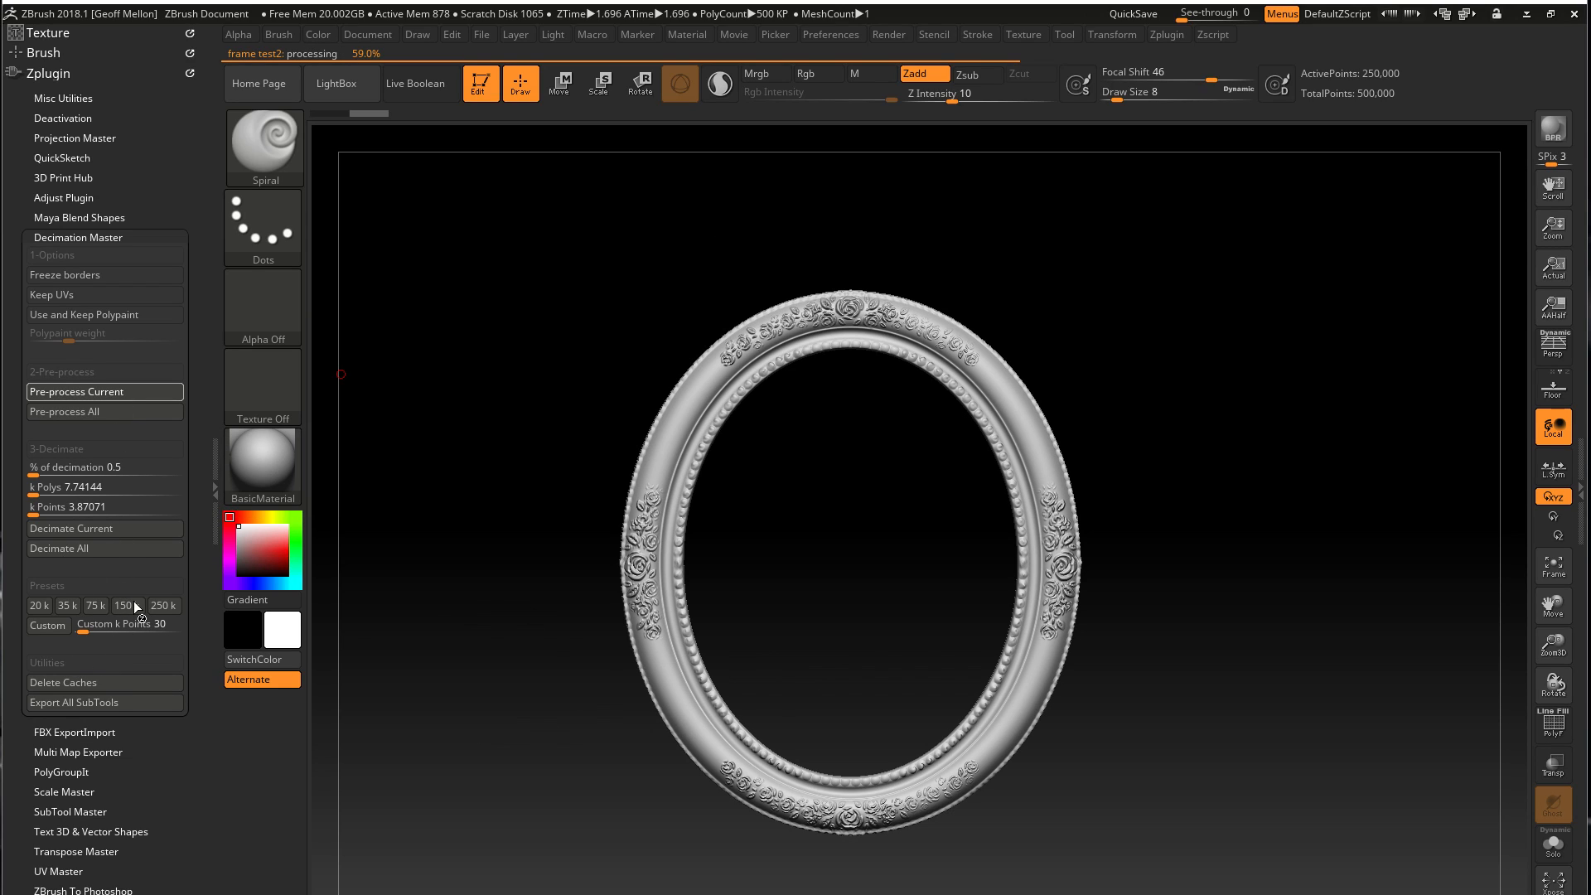
left_click(110, 530)
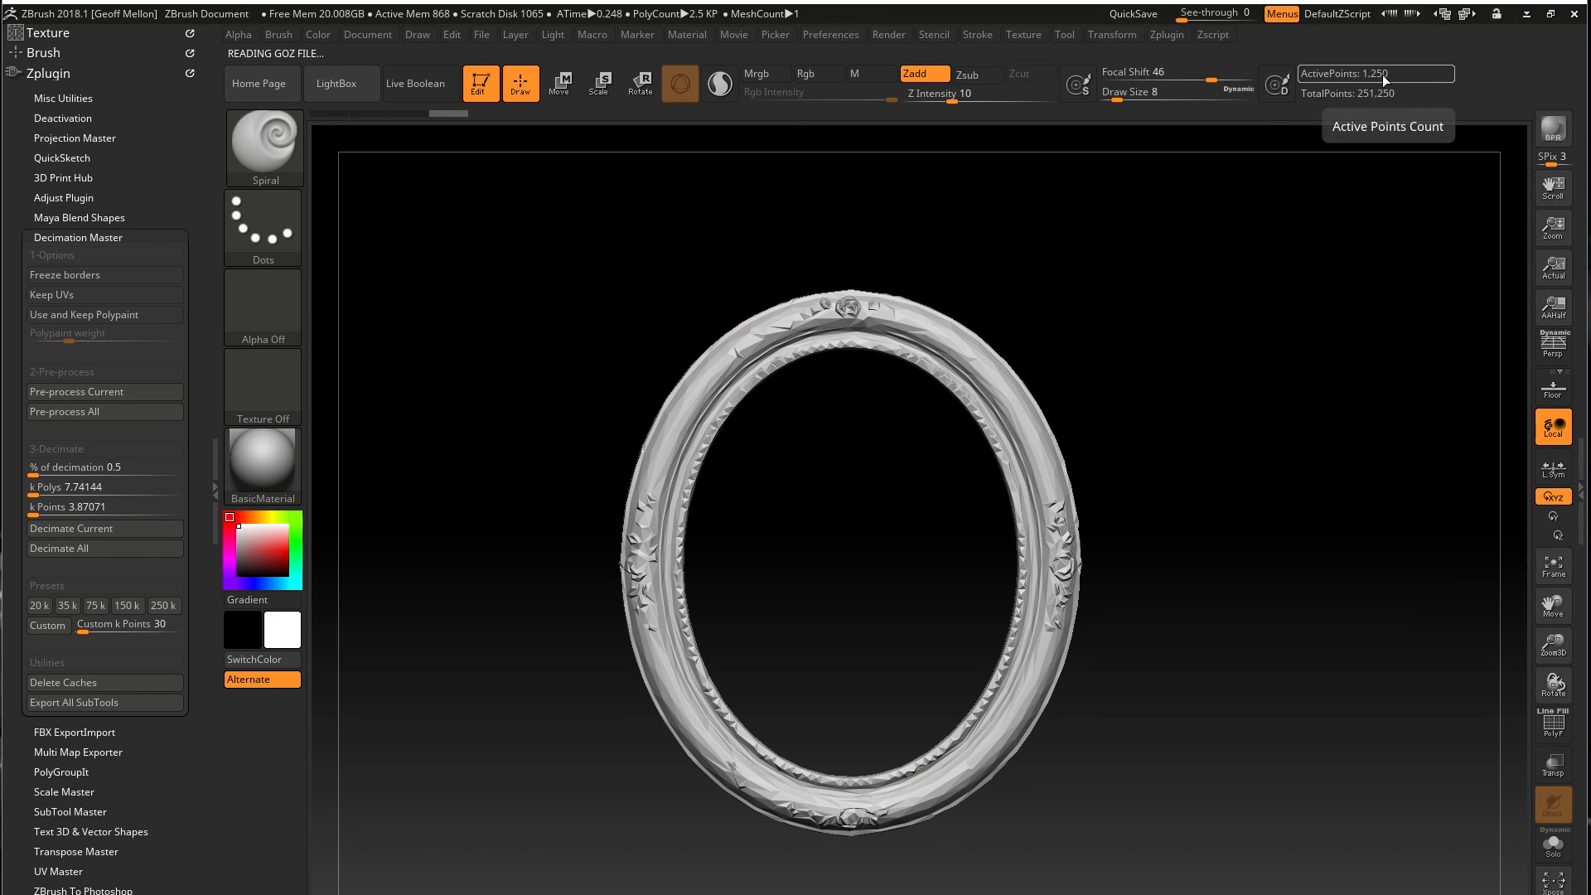
key("ctrl+z")
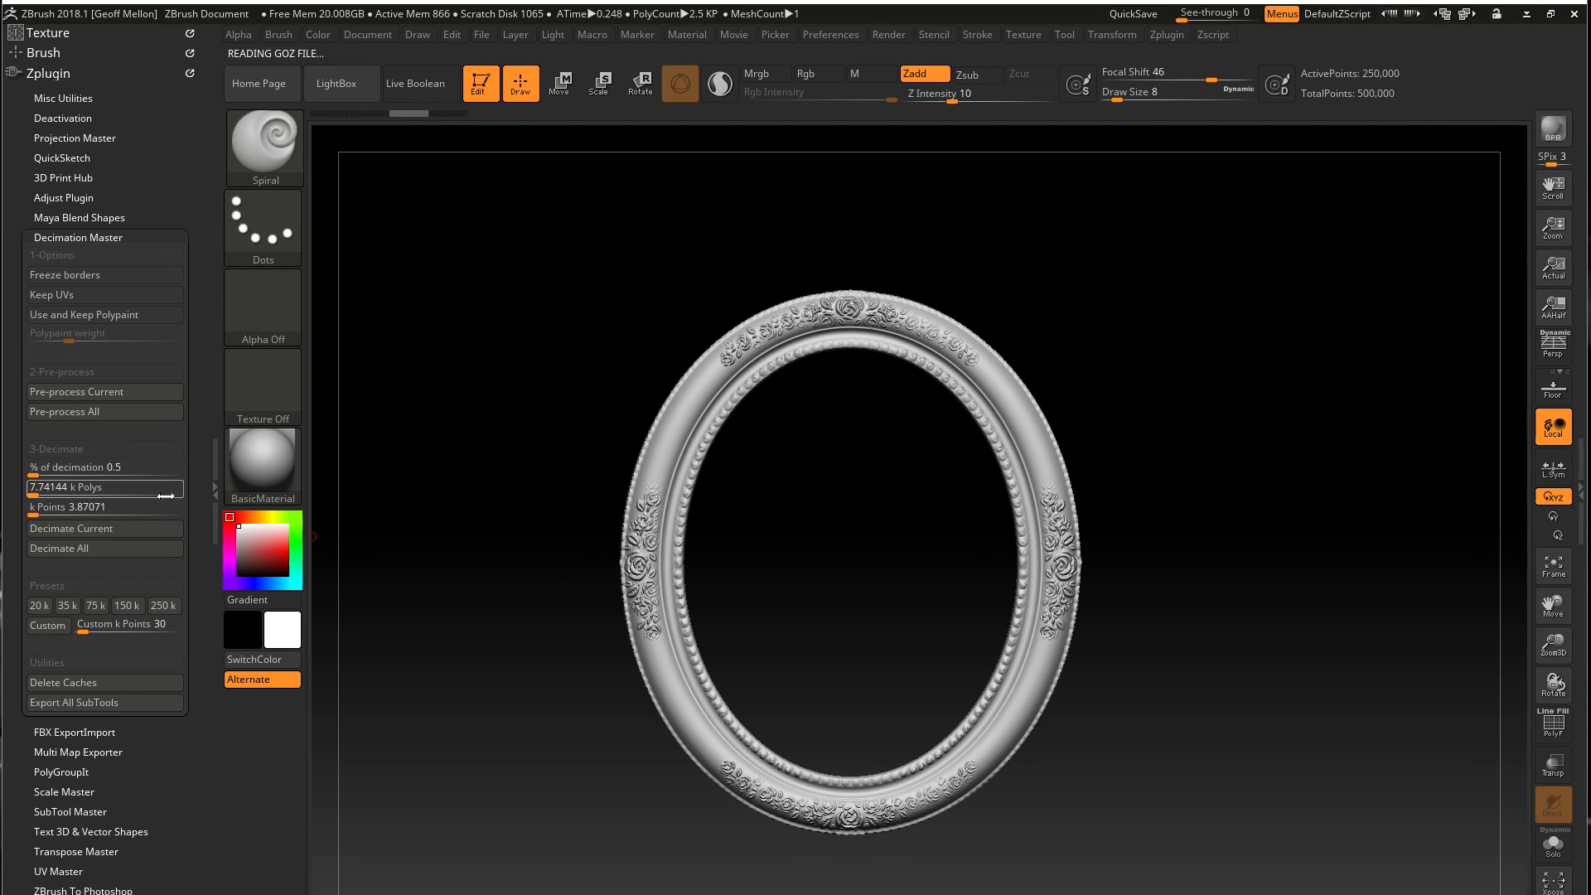
Set the decimation amount to 20 % and decimate the duplicated frame subtool
left_click(107, 466)
type("20")
key("Return")
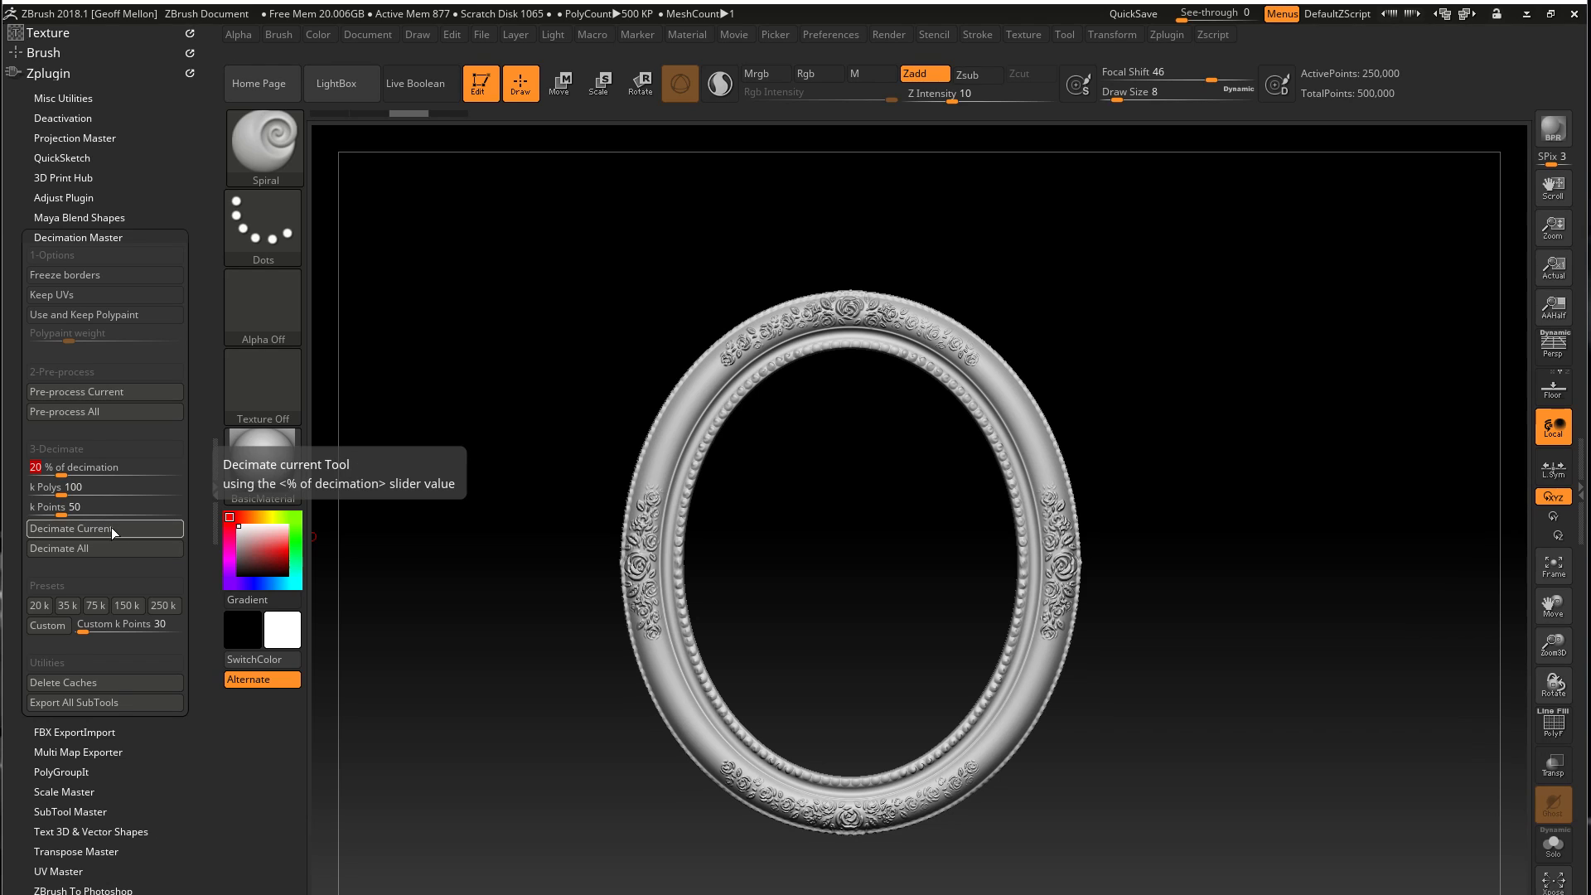
left_click(111, 527)
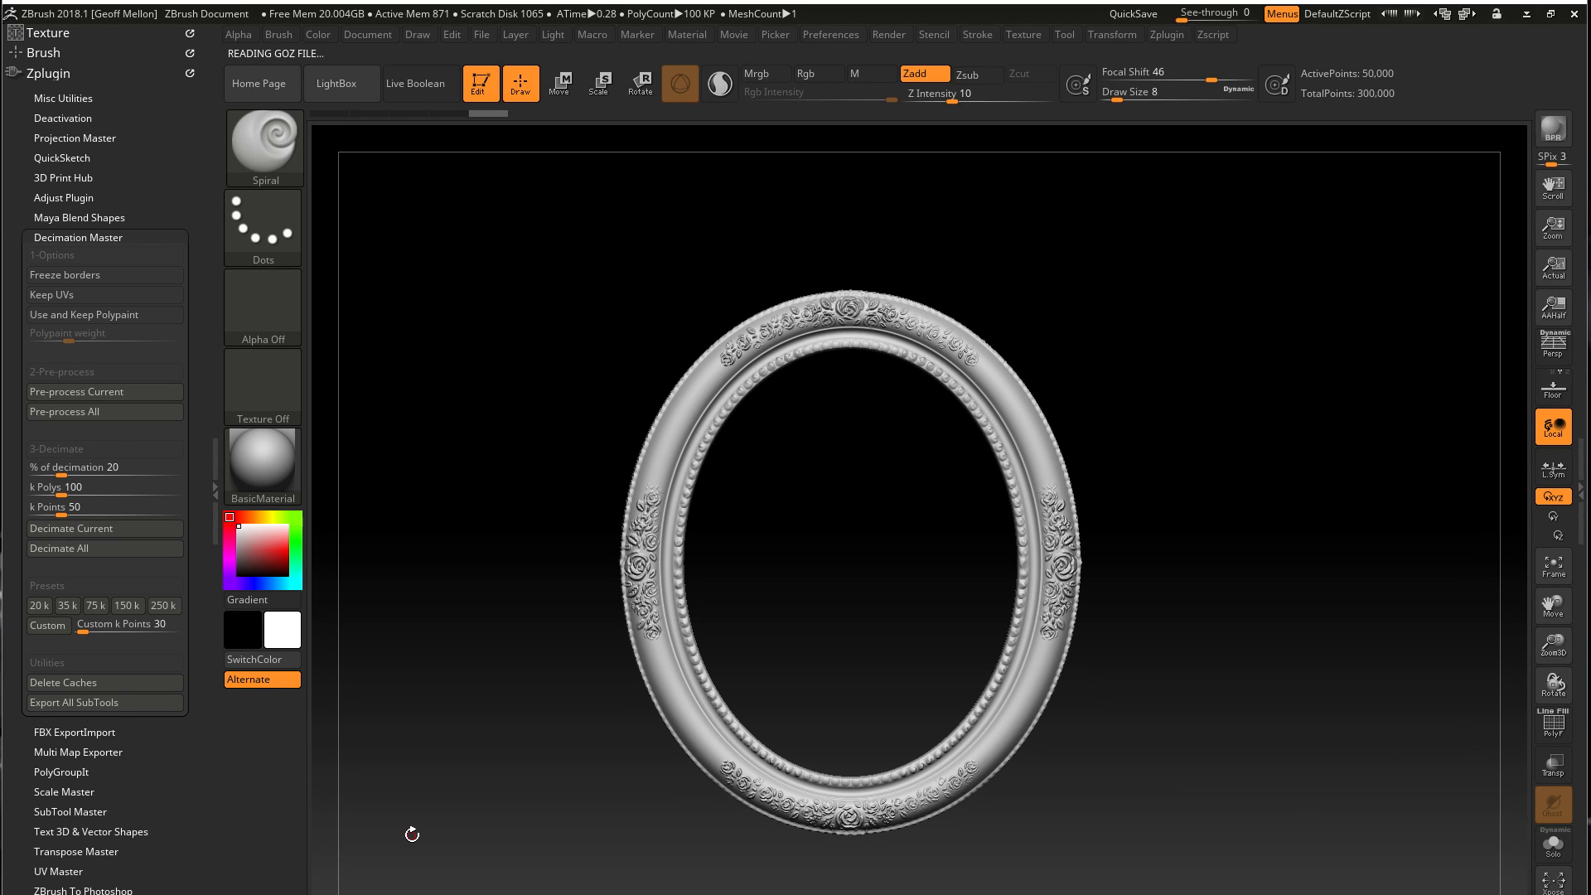
mouse_move(571, 707)
left_mouse_down()
mouse_move(533, 639)
mouse_move(570, 705)
left_mouse_up()
Lower the decimation amount to 15 % and decimate the duplicated frame again
left_click(116, 468)
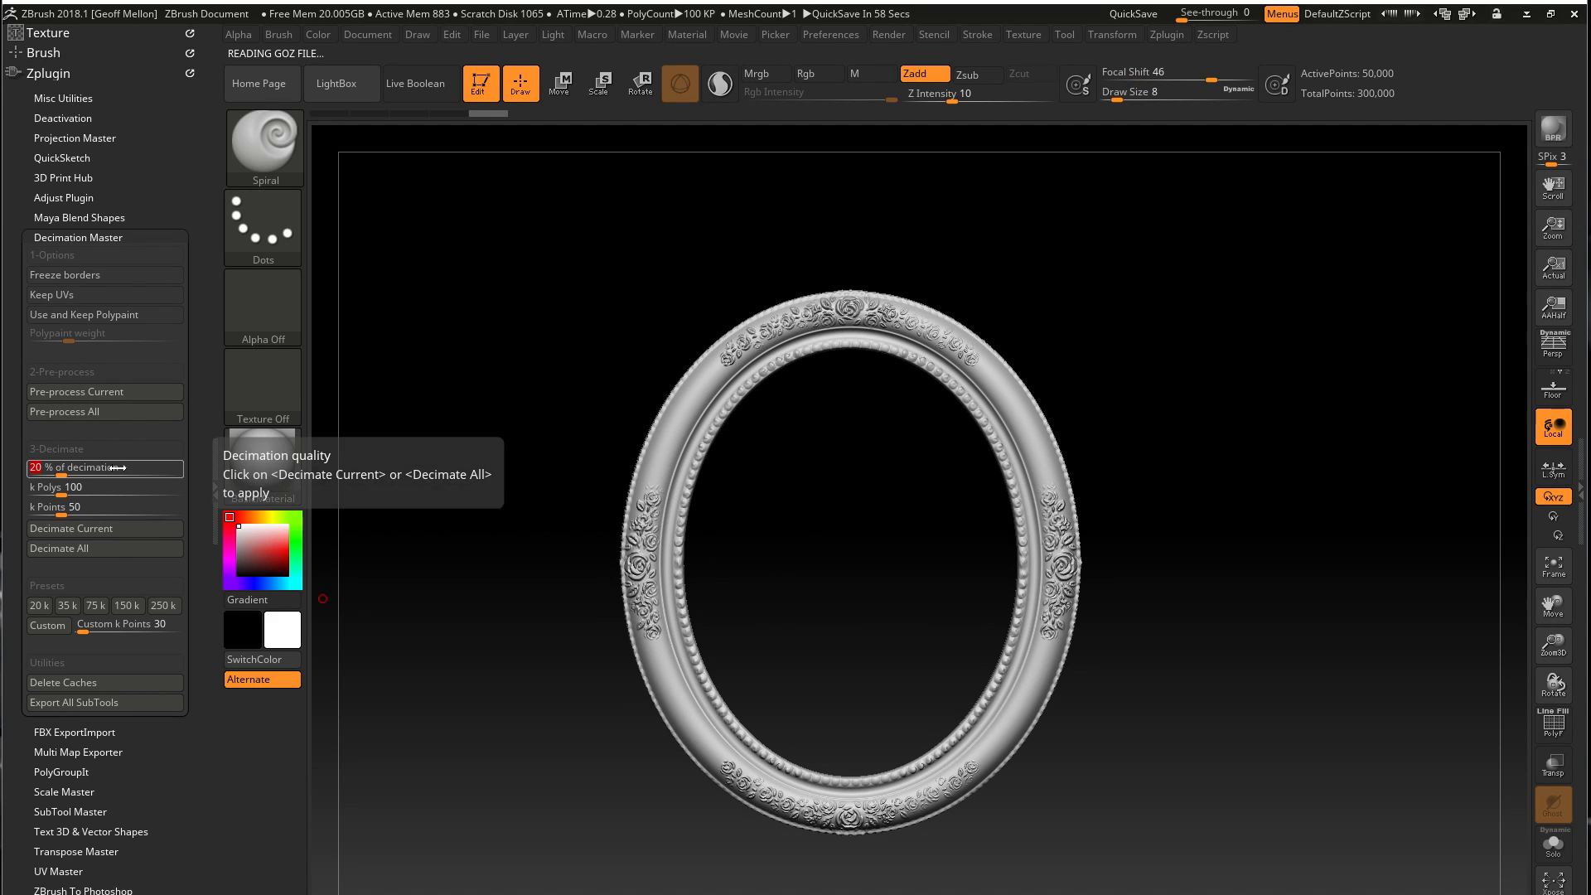
type("15")
key("Return")
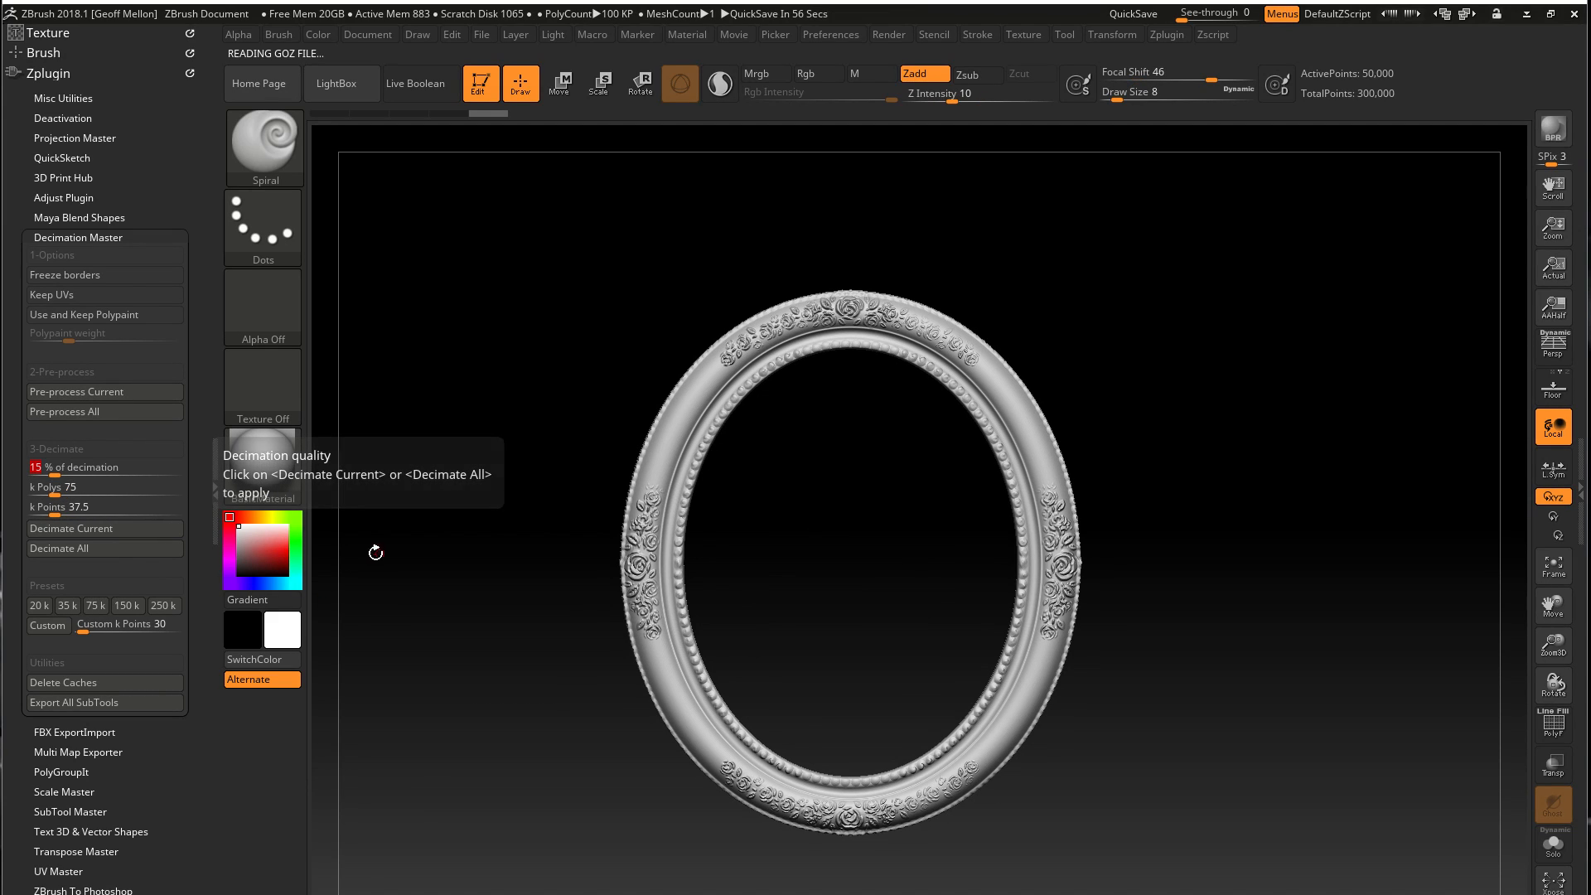
left_click(113, 528)
left_click_drag(423, 842, 489, 820)
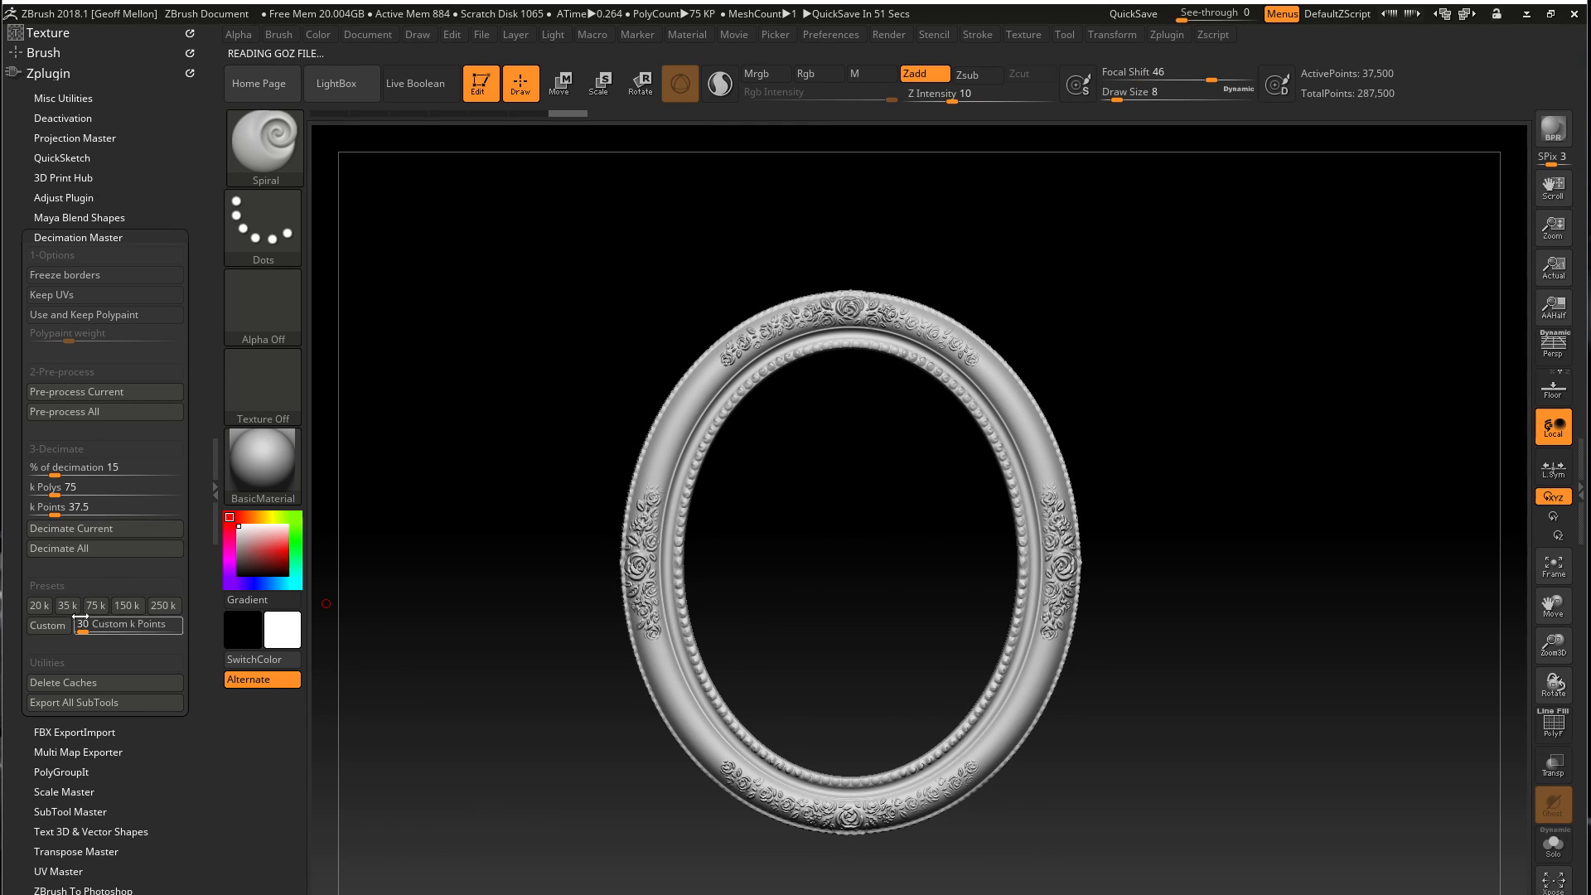
Reduce the decimation amount to 10 % and apply it to the duplicated frame
left_click(118, 472)
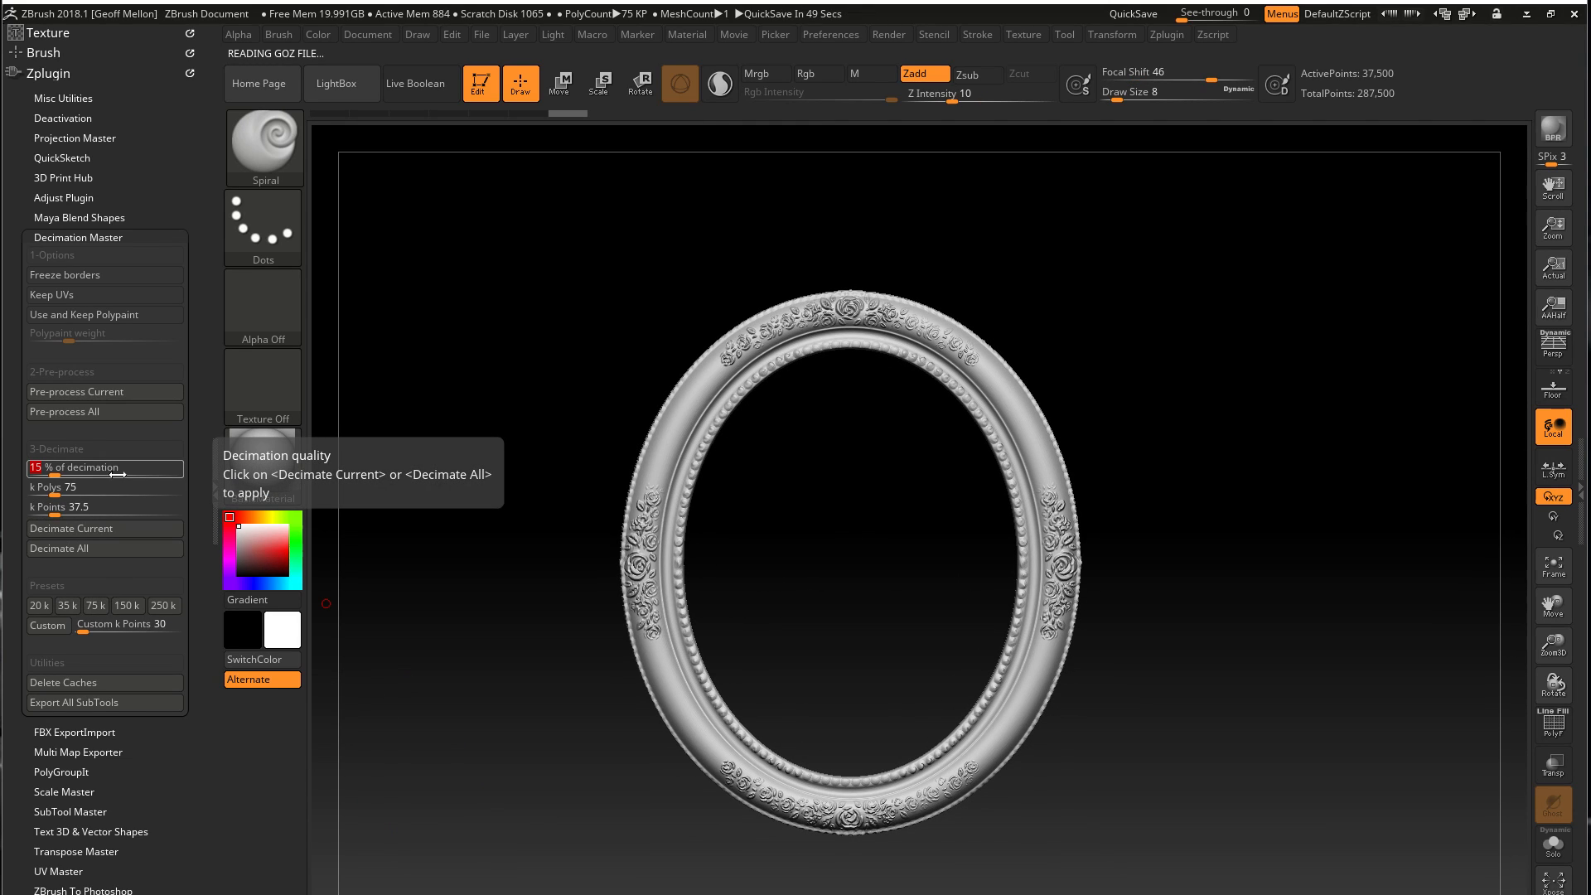
type("1")
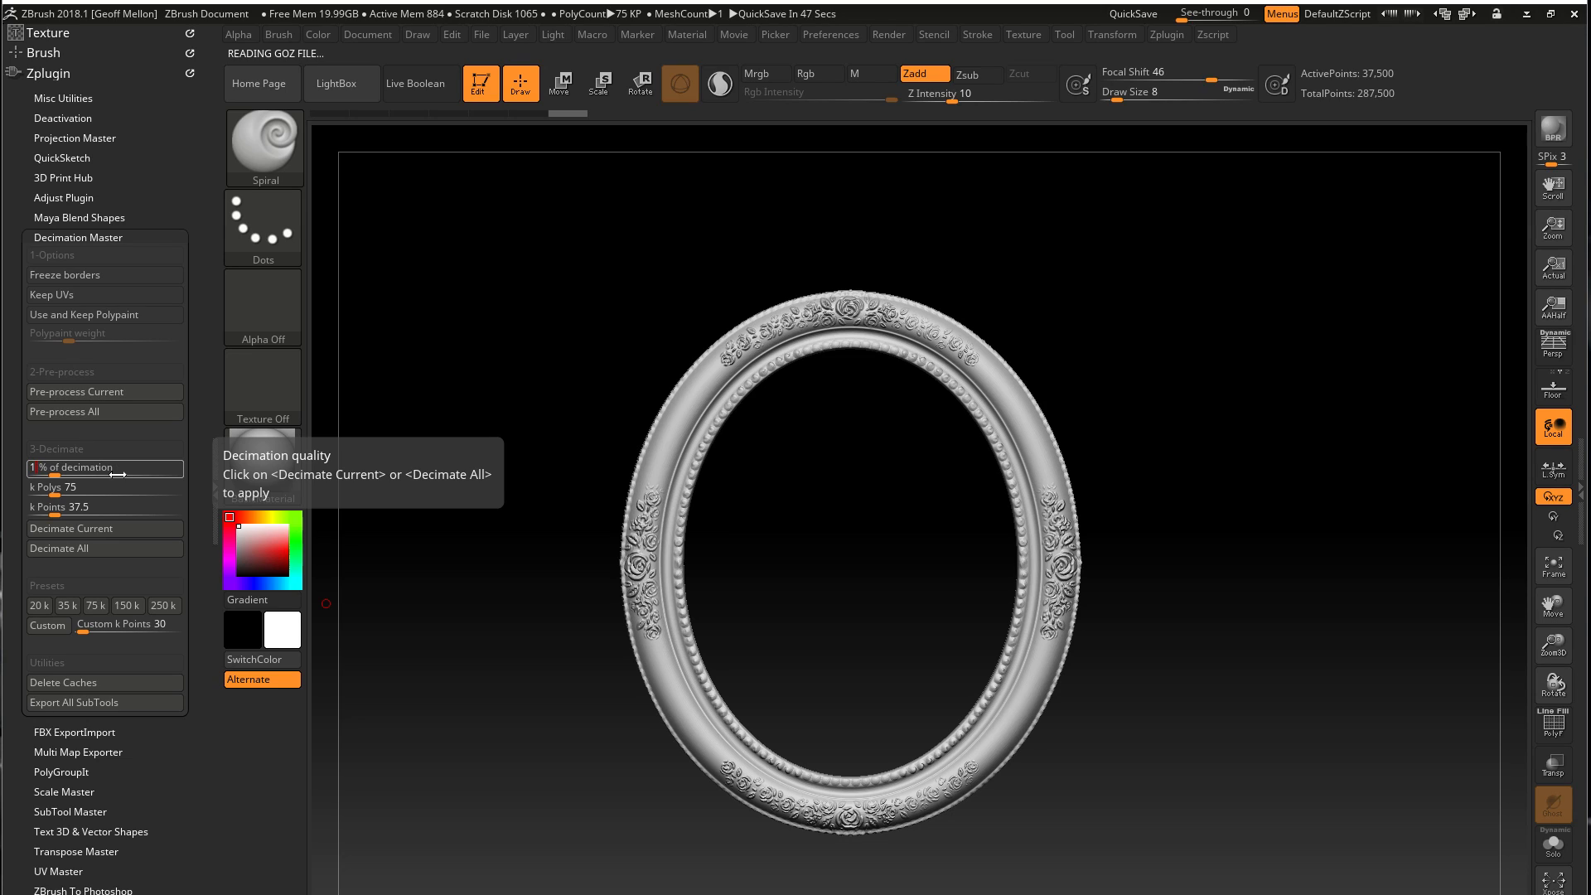
type("0")
key("Return")
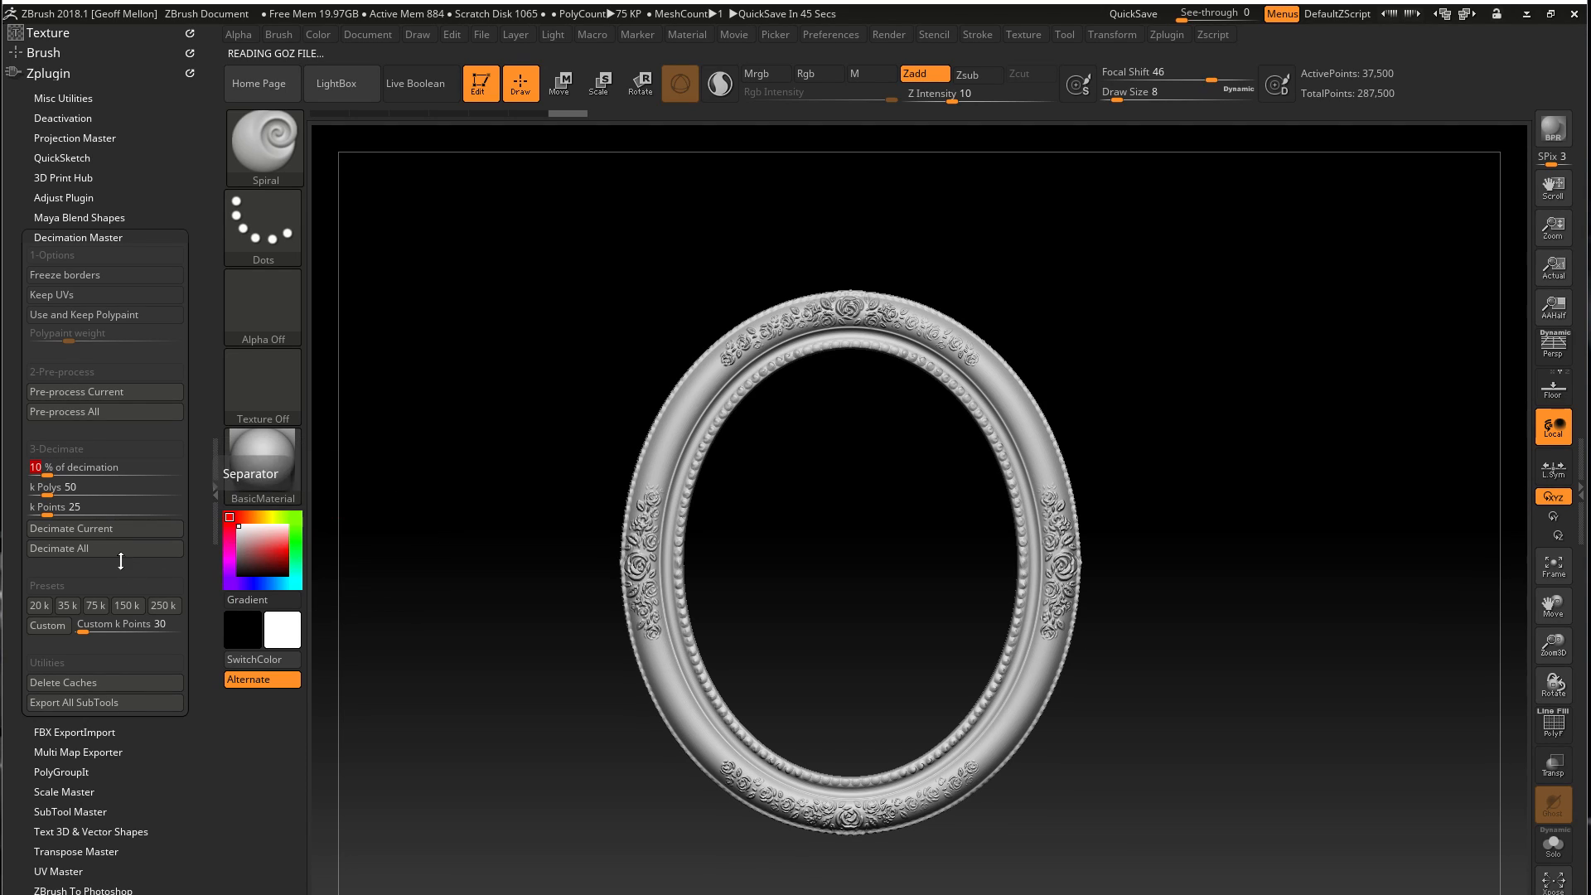
left_click(96, 531)
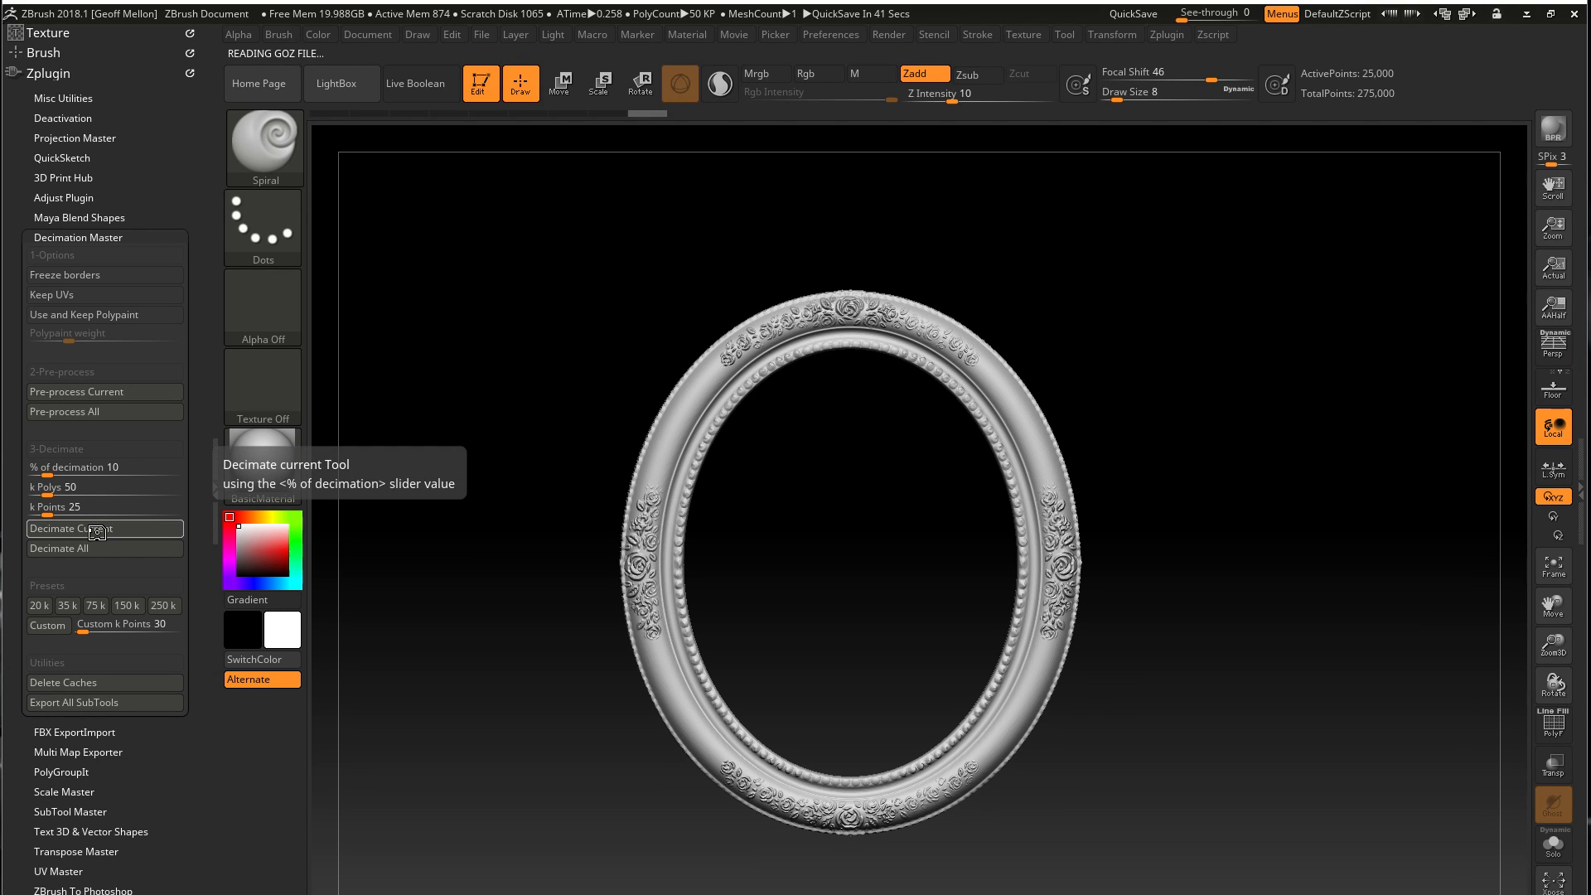
Compare the side rose ornaments up close by undoing and redoing the 10 % decimation, and fit the whole frame in view
key("ctrl+z")
right_click_drag(545, 561, 556, 730, "ctrl")
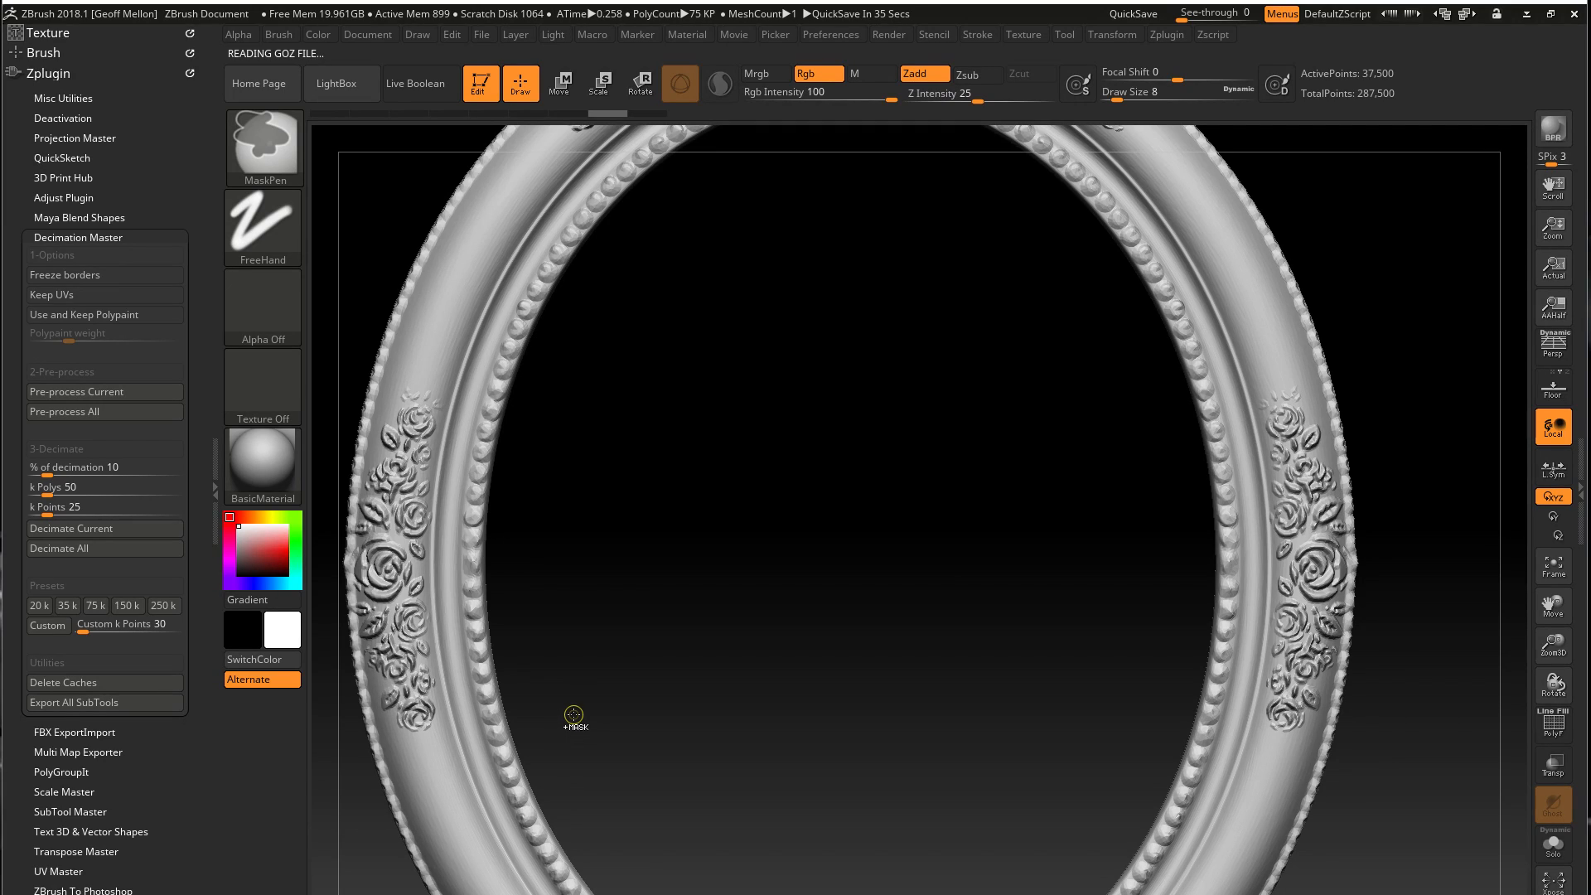
key("ctrl+shift")
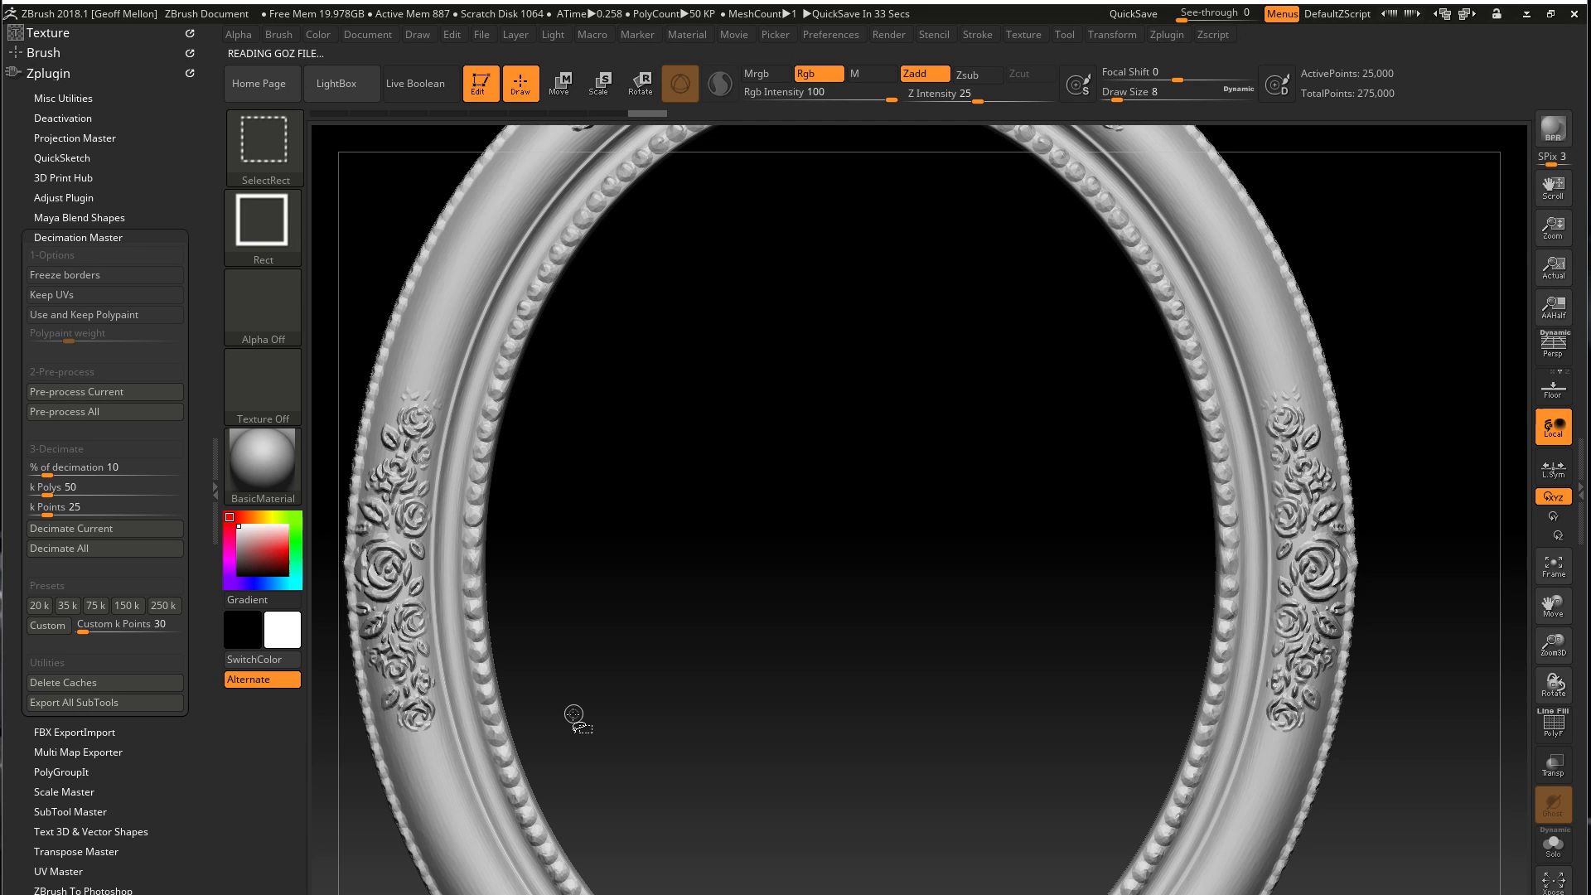
key("ctrl+z")
key("ctrl+shift+z")
left_click_drag(847, 669, 895, 580, "alt")
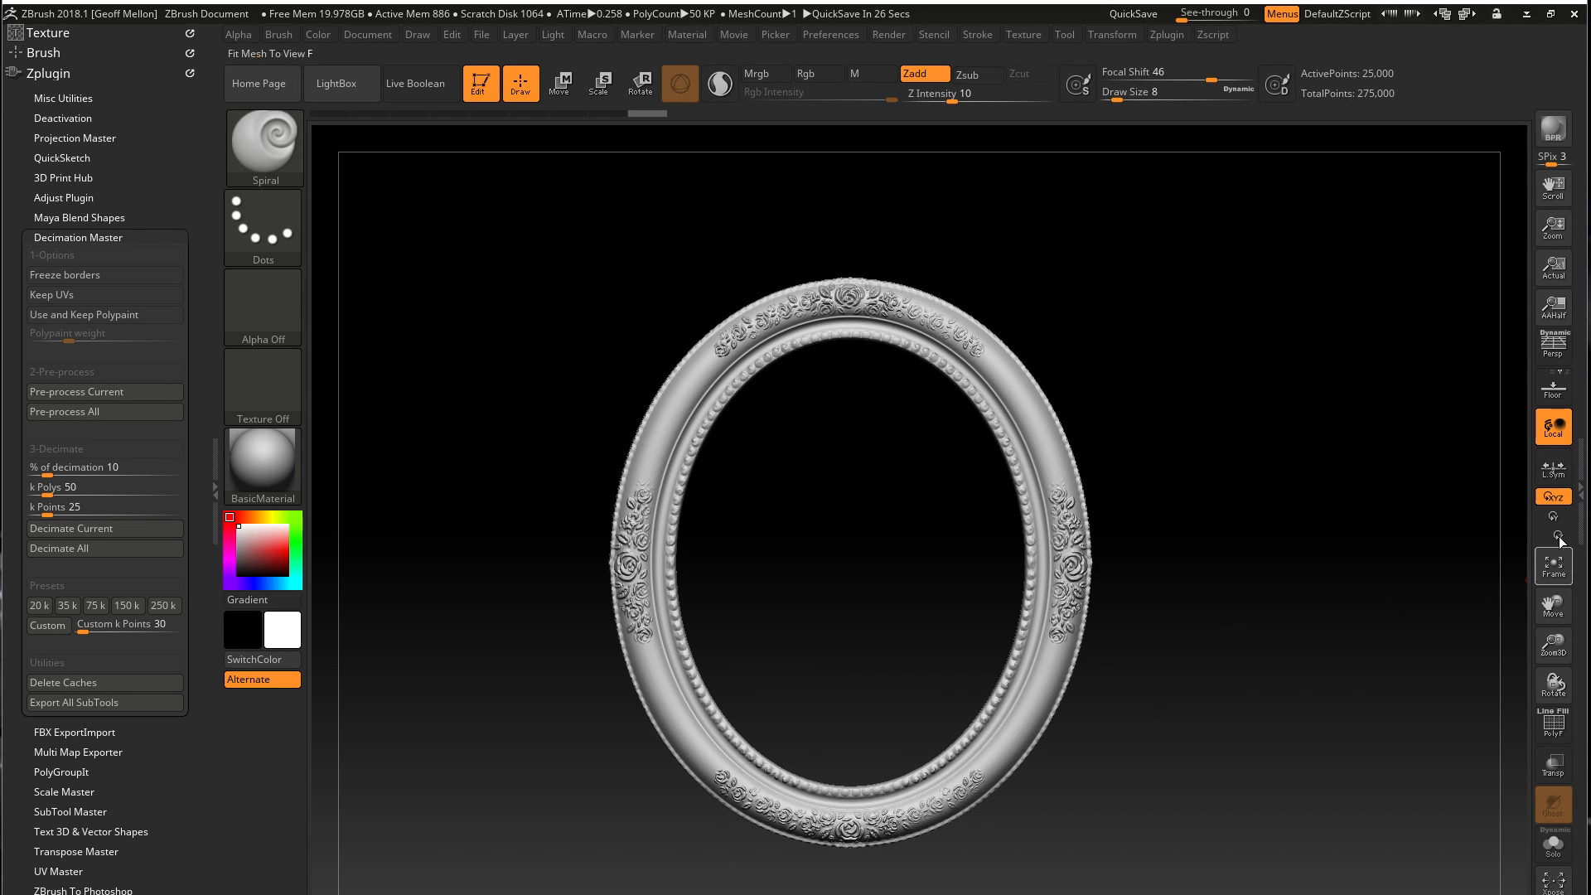
Bring up the ZRemesher settings for the decimated frame's geometry and turn off Adapt
left_click(1581, 489)
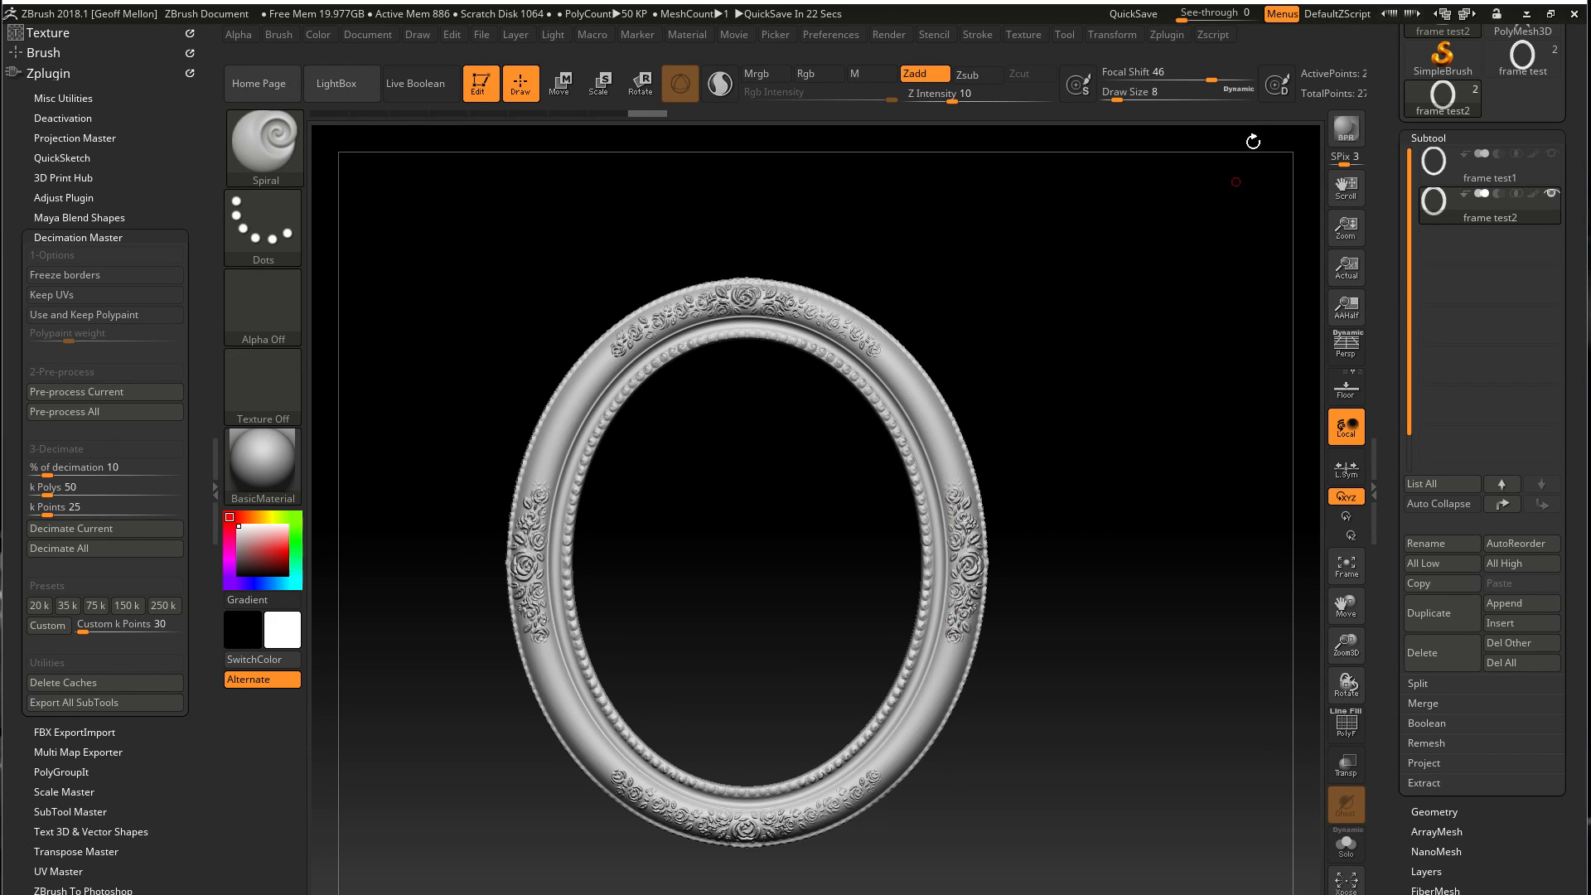
scroll(1494, 832, "down", 5)
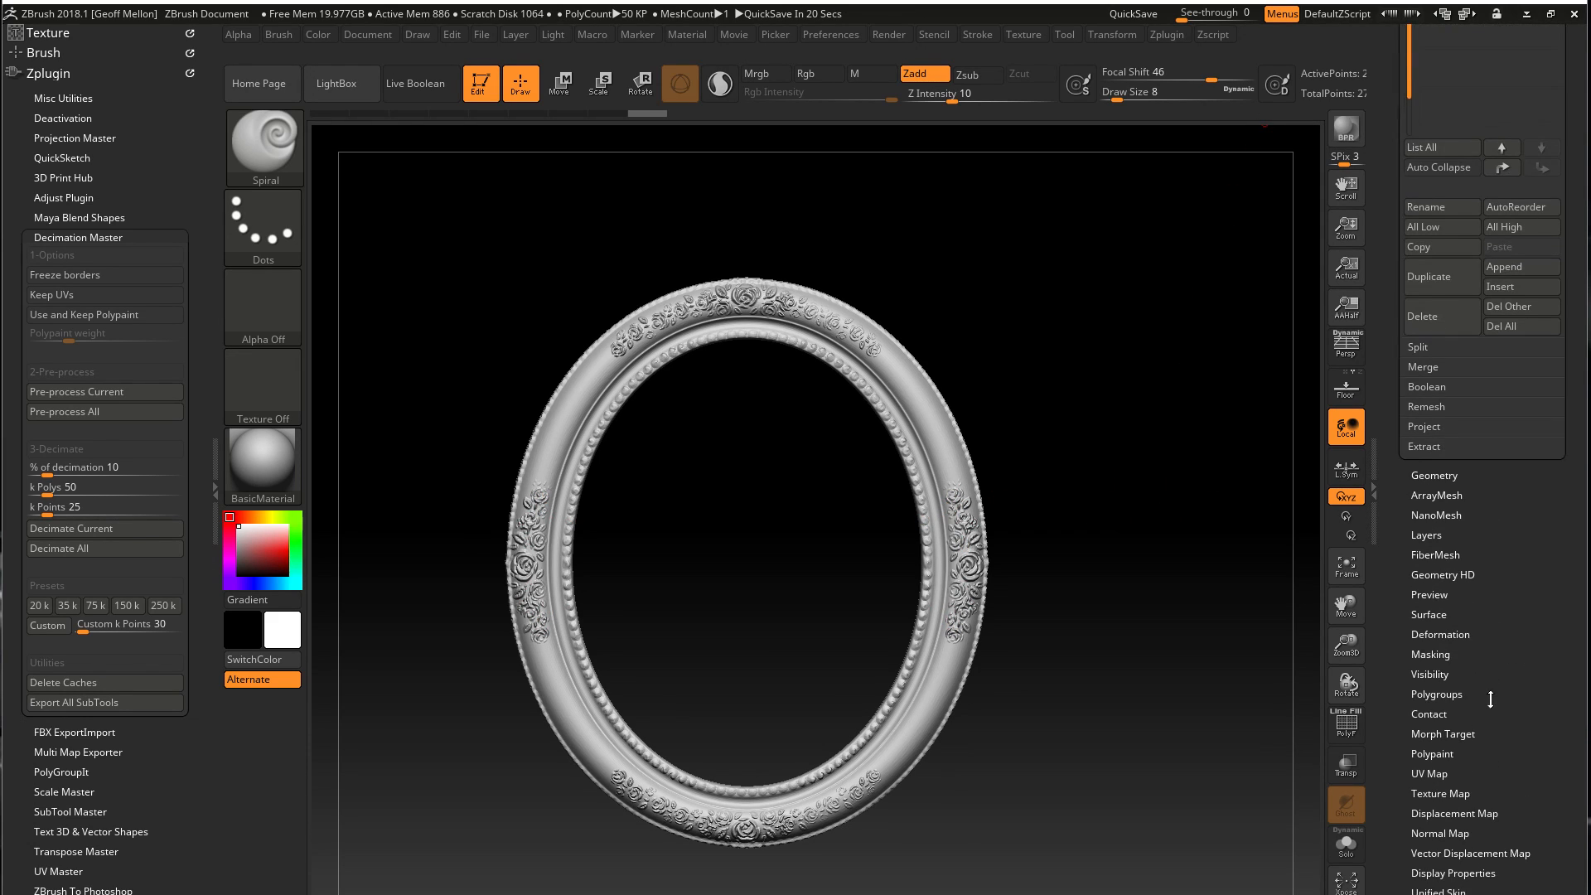
left_click(1442, 476)
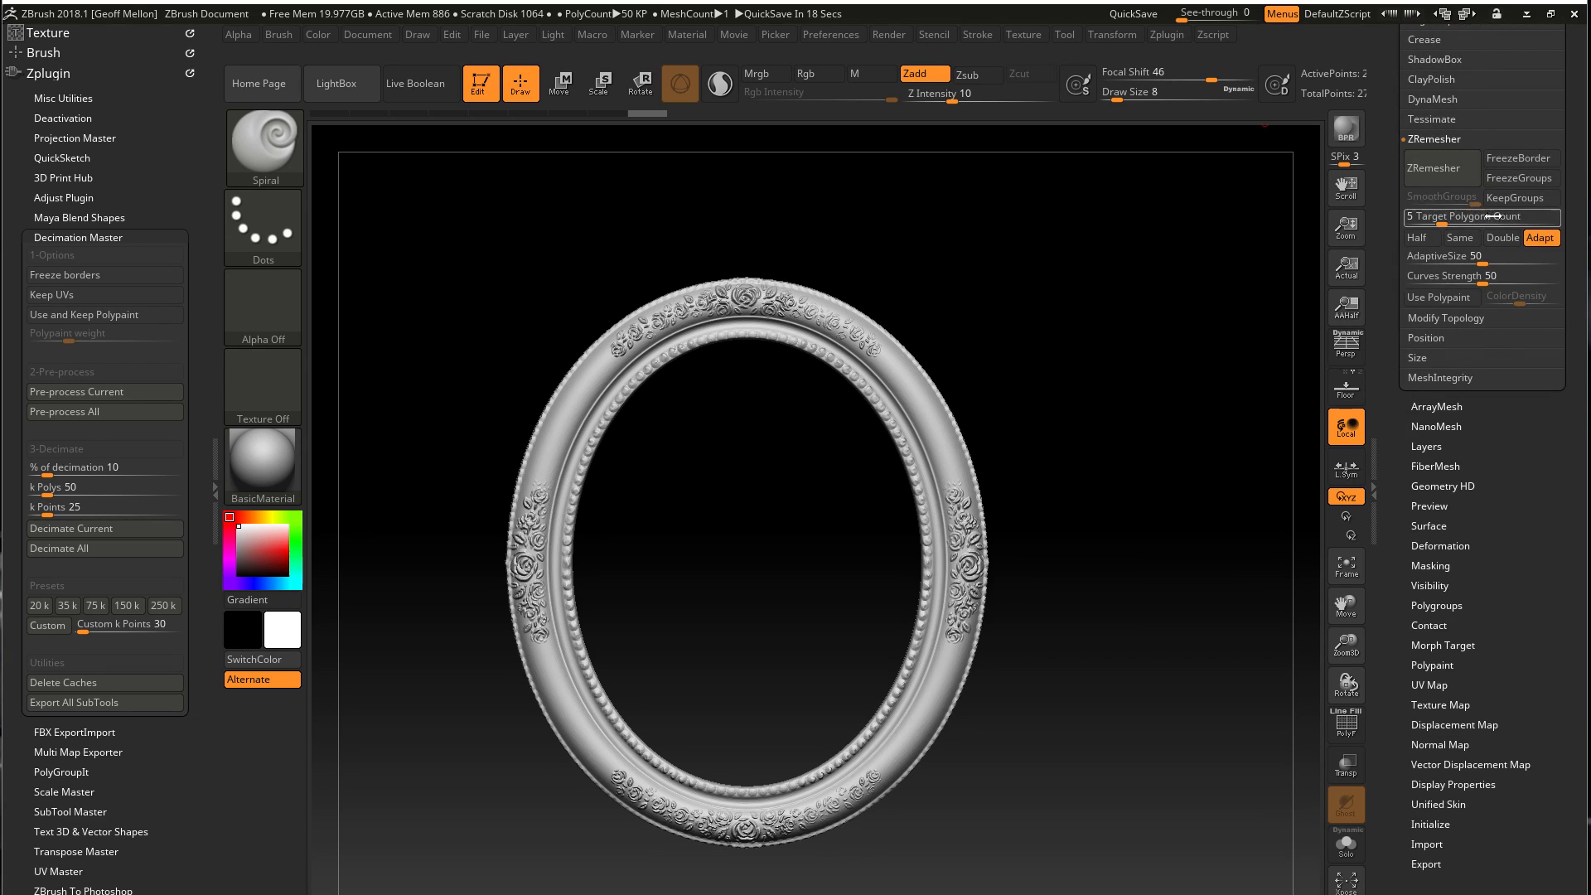
left_click_drag(1469, 145, 1475, 297)
left_click(1550, 398)
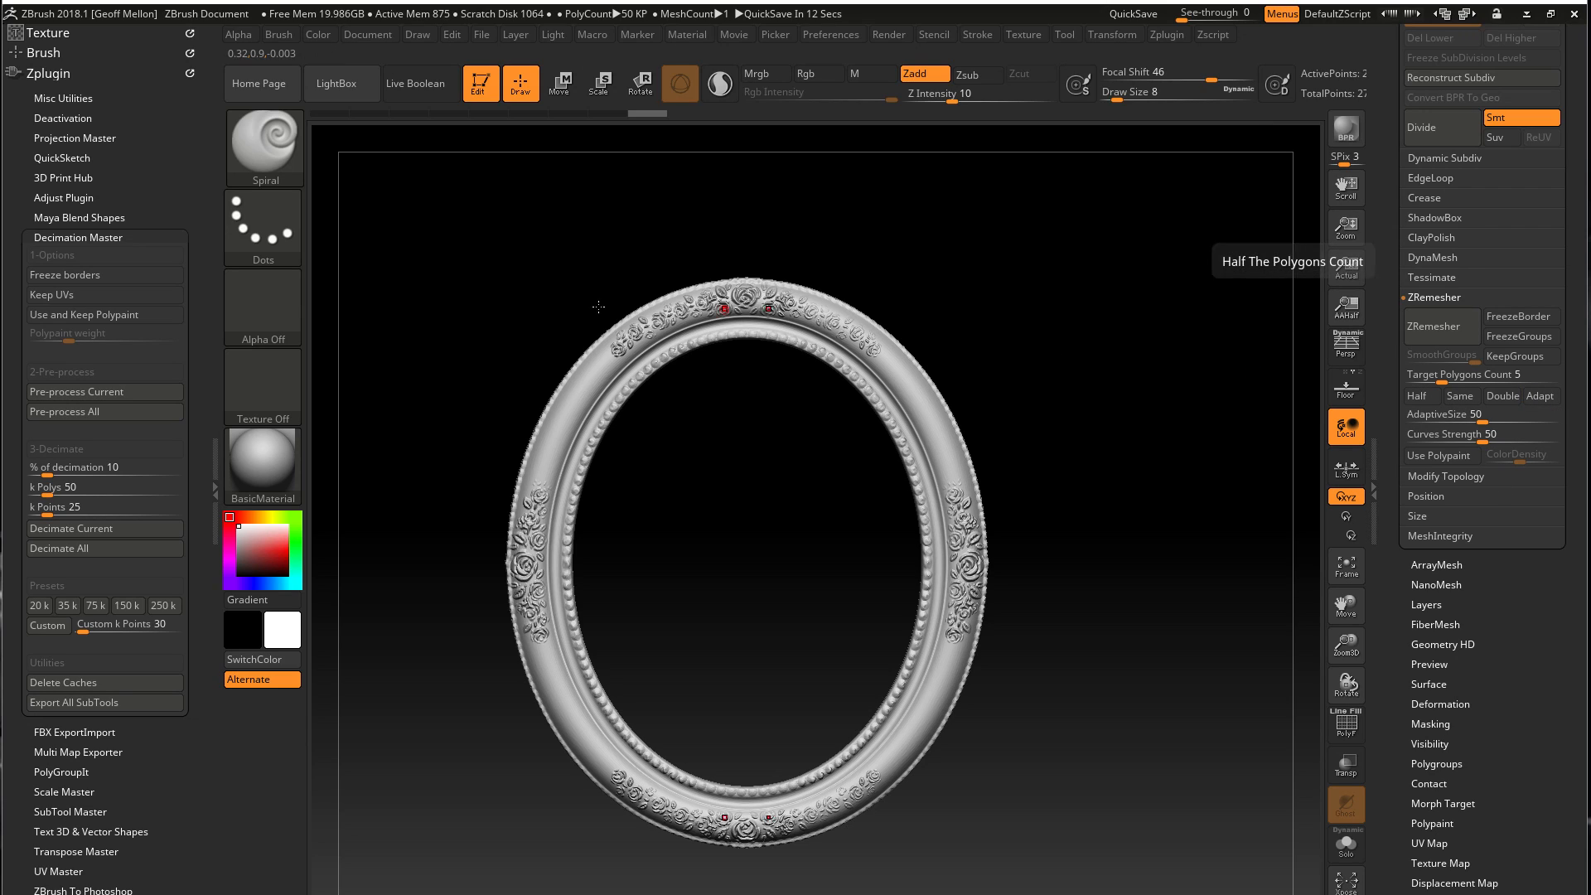
Make room around the canvas, choose Half as the polygon target, and ZRemesh the frame
left_click(215, 491)
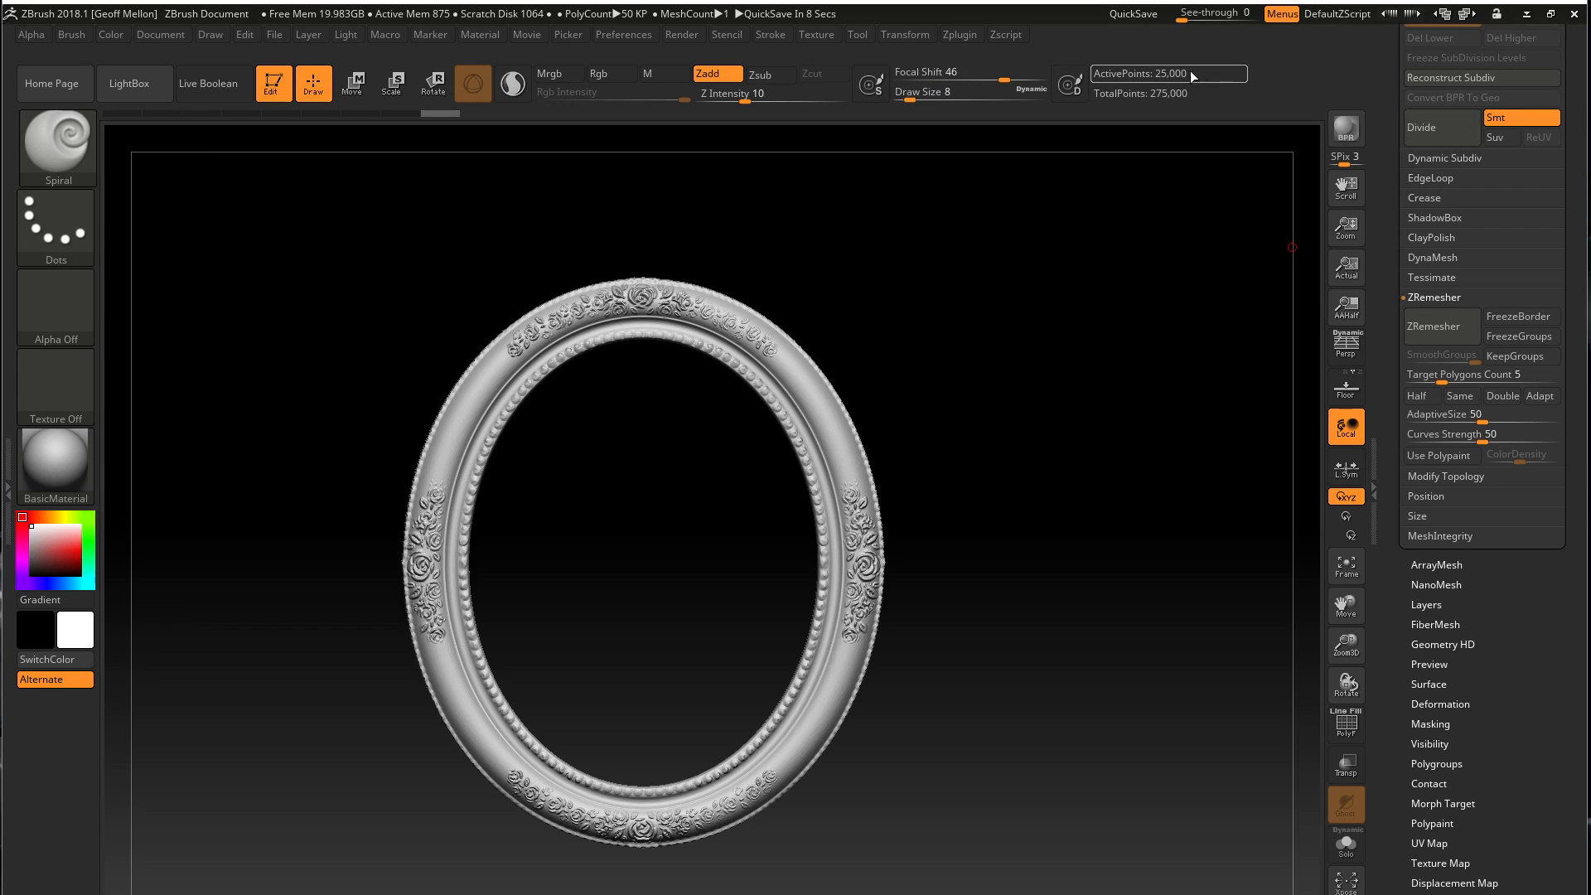
left_click(1436, 376)
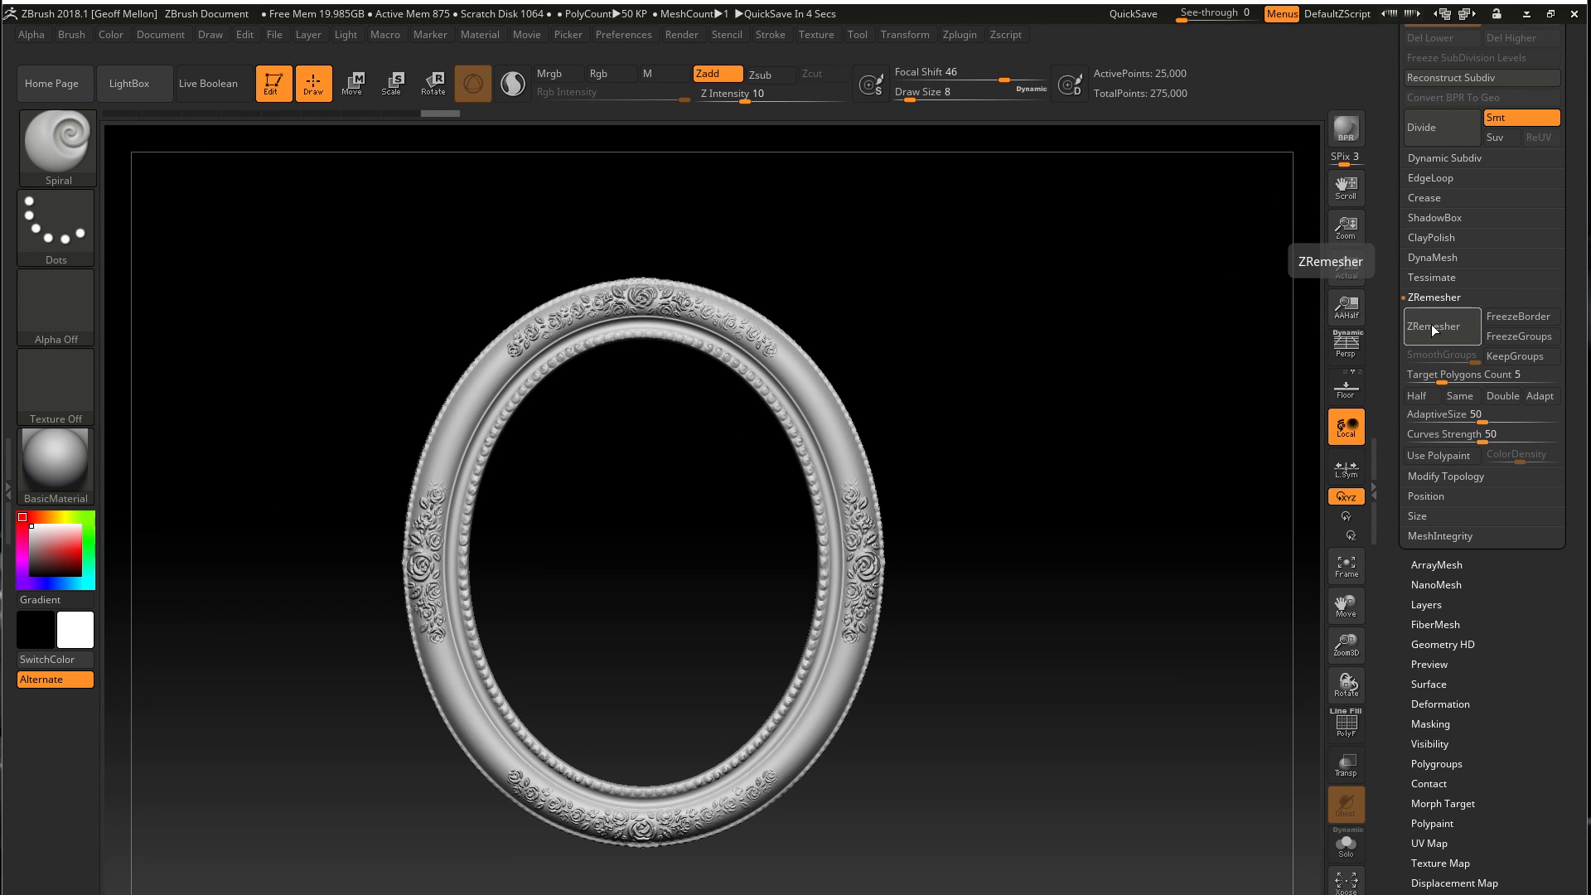
left_click(1416, 395)
left_click(1442, 323)
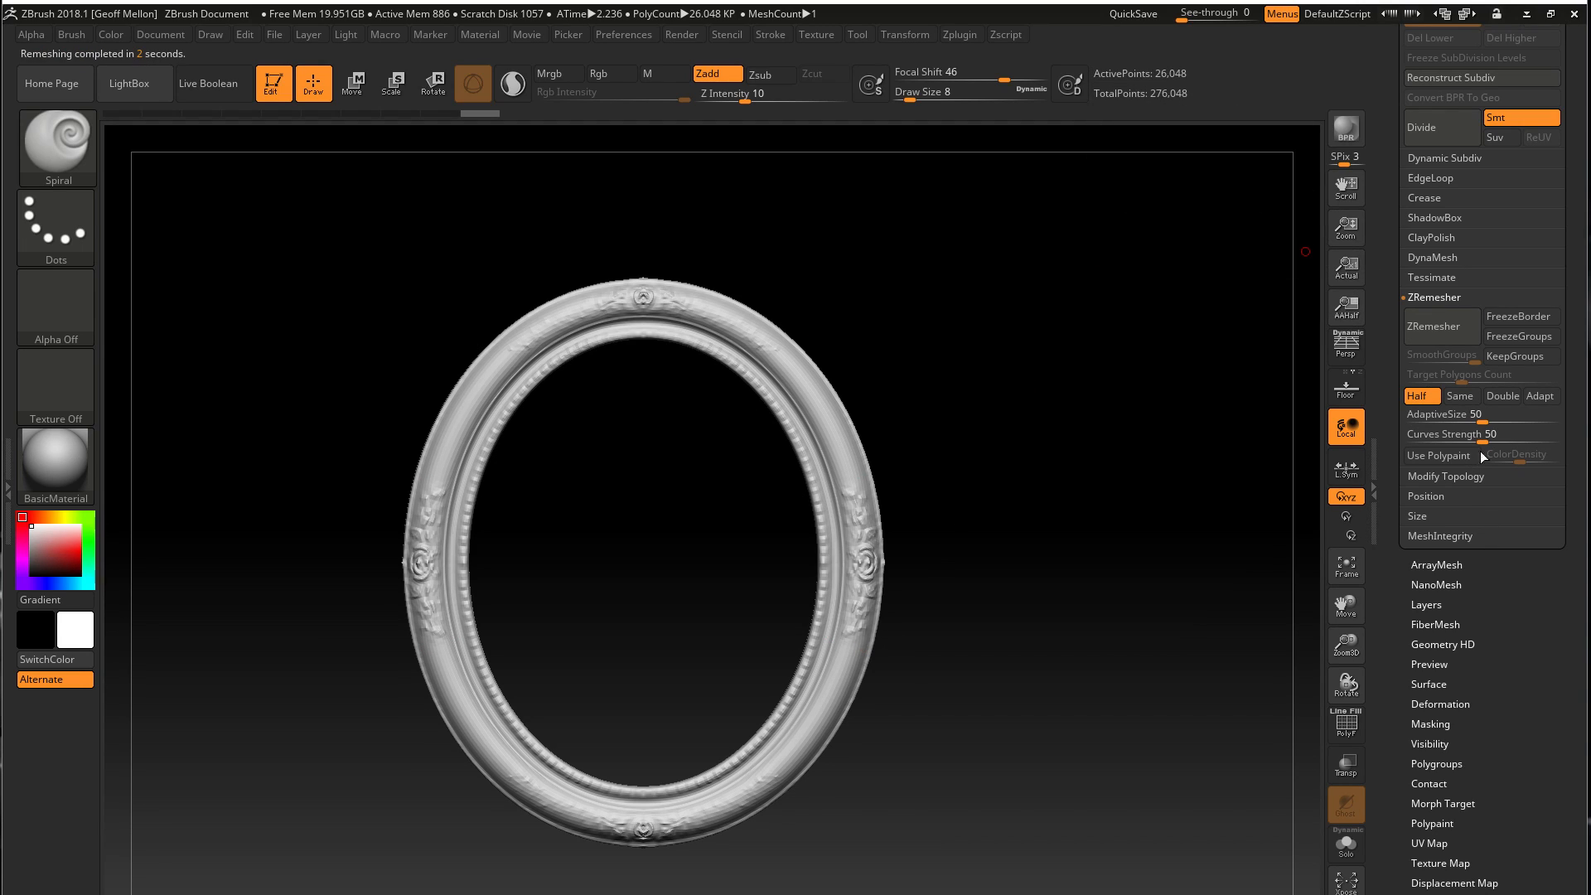
Set ZRemesher's AdaptiveSize to 0 and remesh the frame three more times at half the polygon count
left_click_drag(1479, 419, 1409, 418)
left_click(1440, 327)
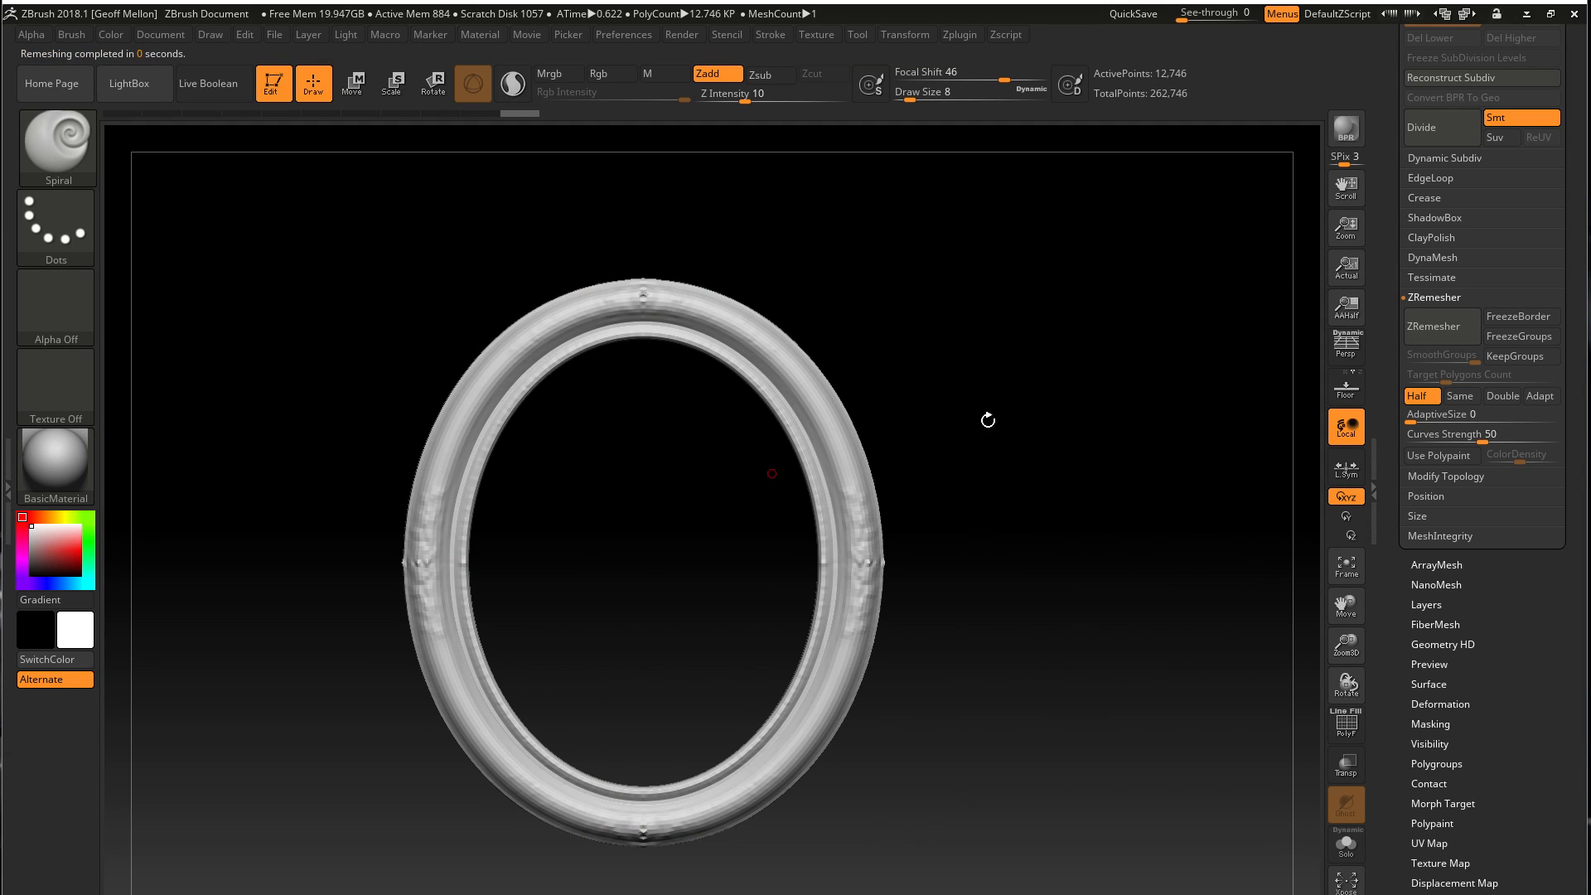
left_click(1441, 326)
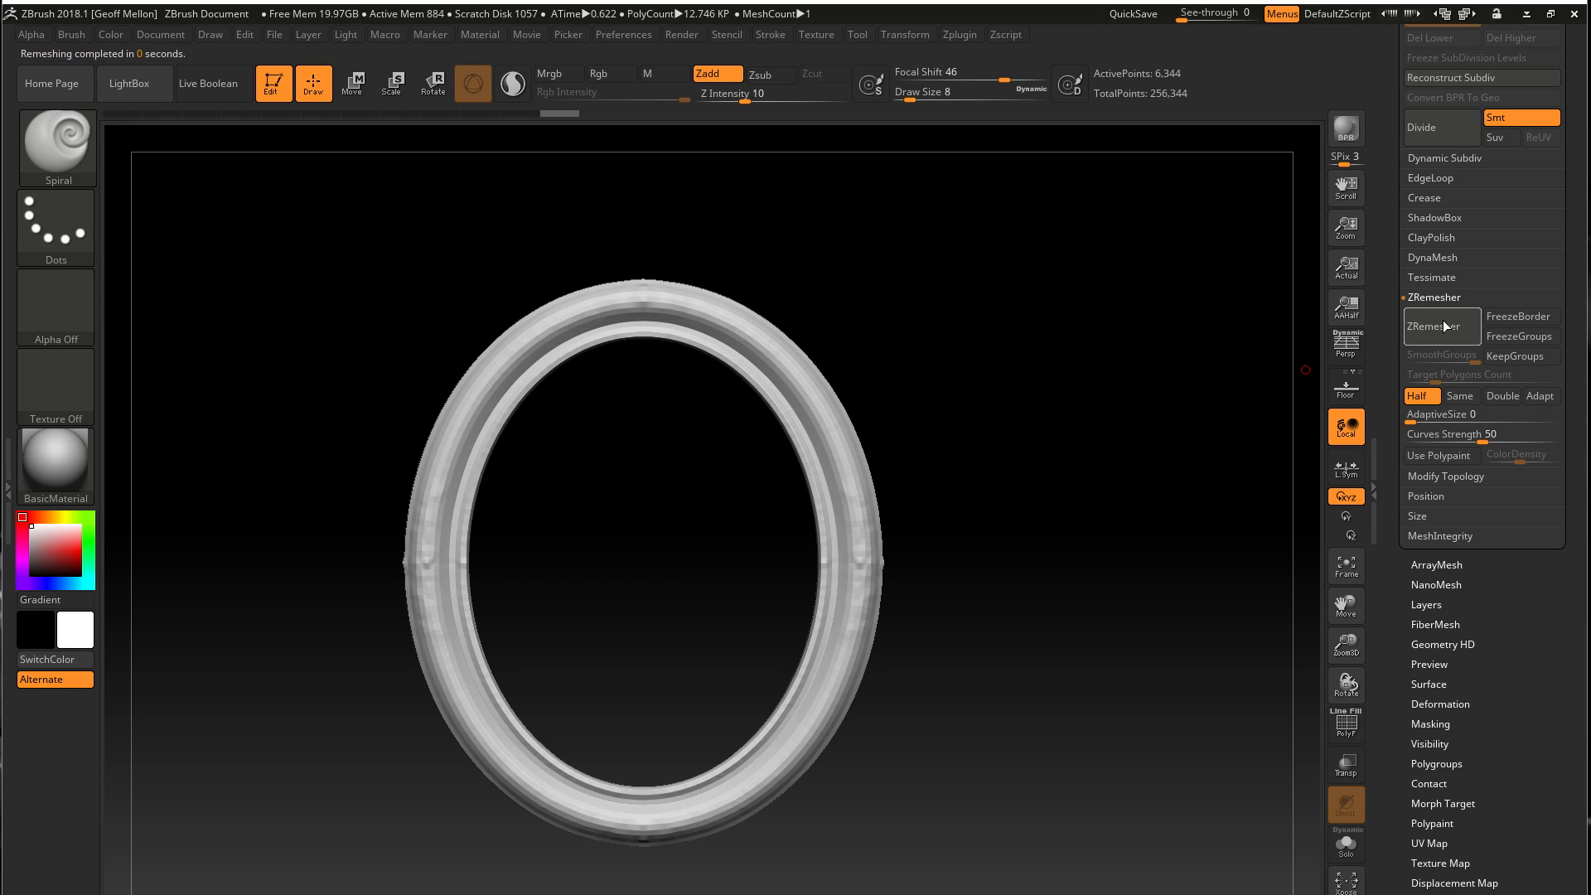
left_click(1444, 326)
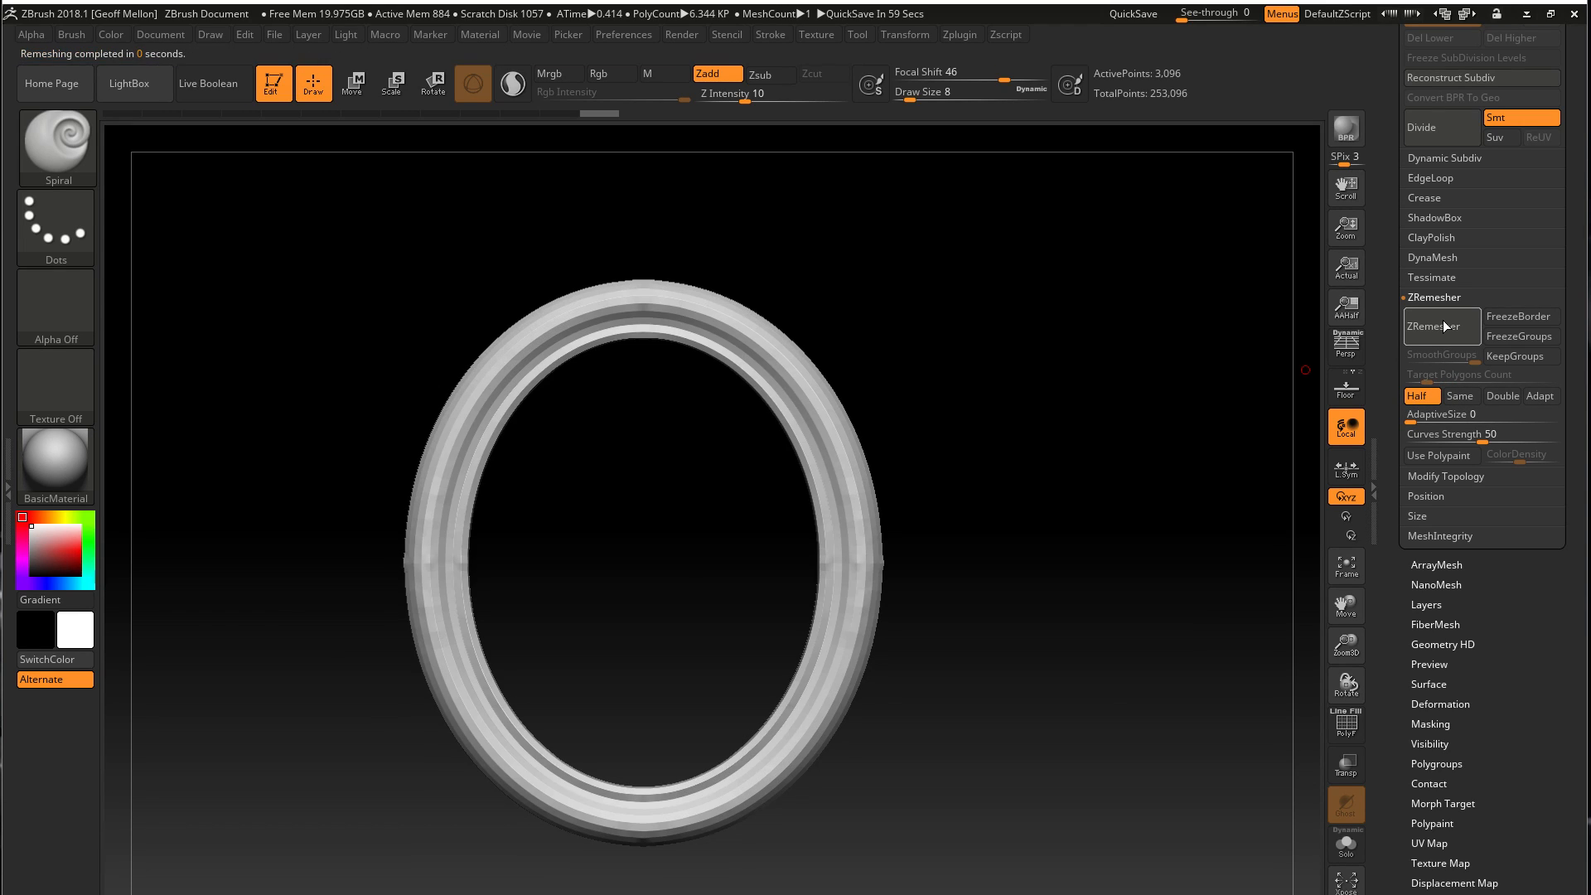
Inspect the remeshed frame from the back and front, try one more half-count ZRemesh, and undo it
mouse_move(1083, 632)
left_mouse_down()
mouse_move(1143, 507)
mouse_move(955, 515)
left_mouse_up()
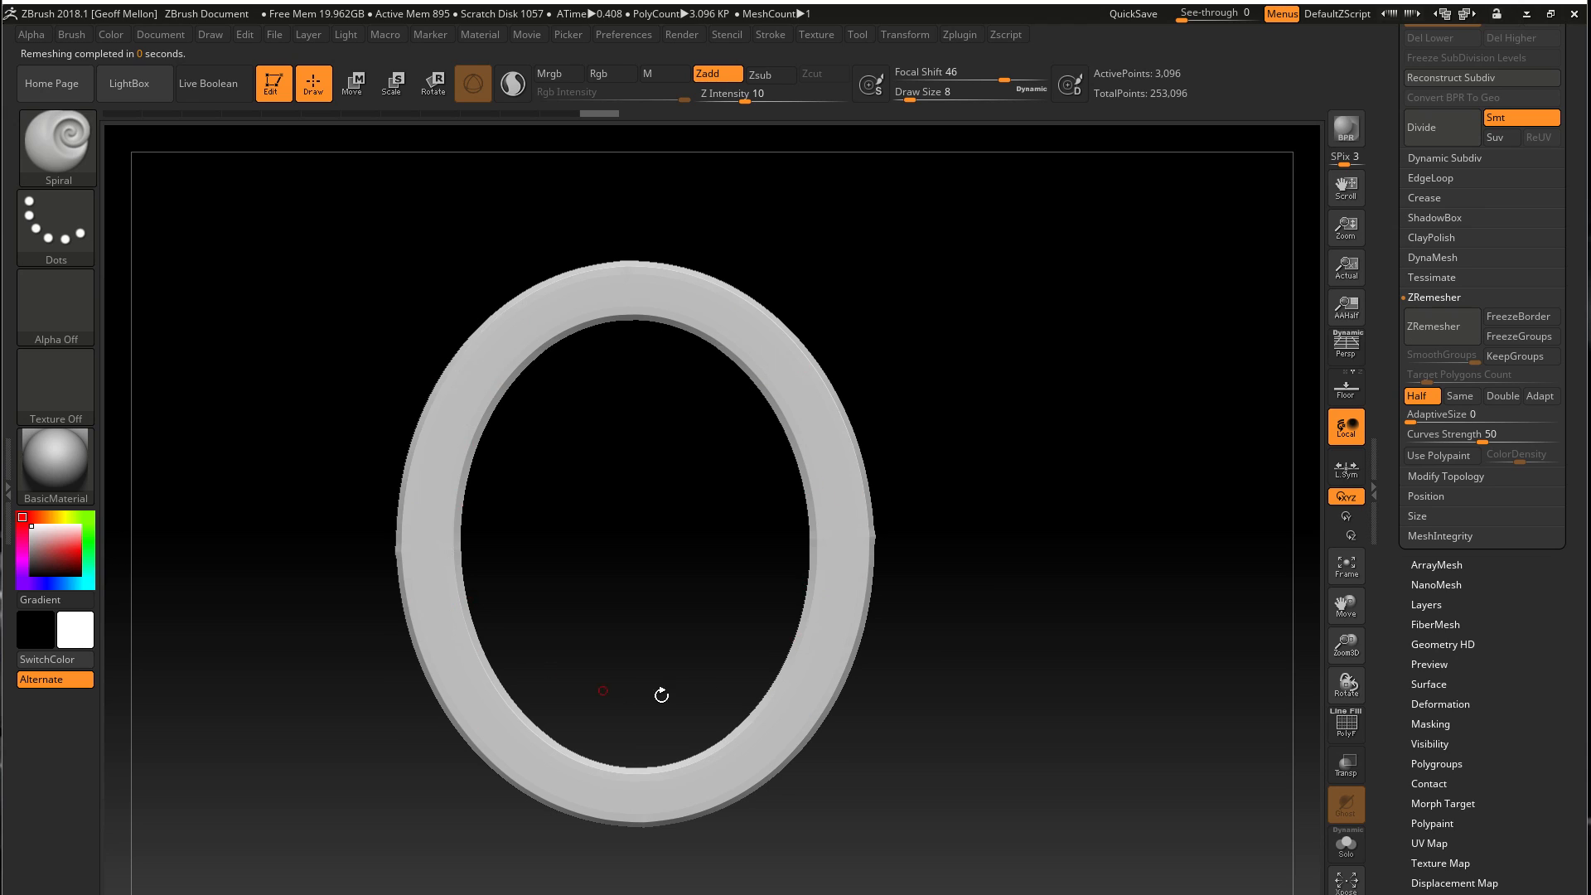
mouse_move(642, 550)
left_mouse_down()
mouse_move(837, 630)
mouse_move(838, 565)
left_mouse_up()
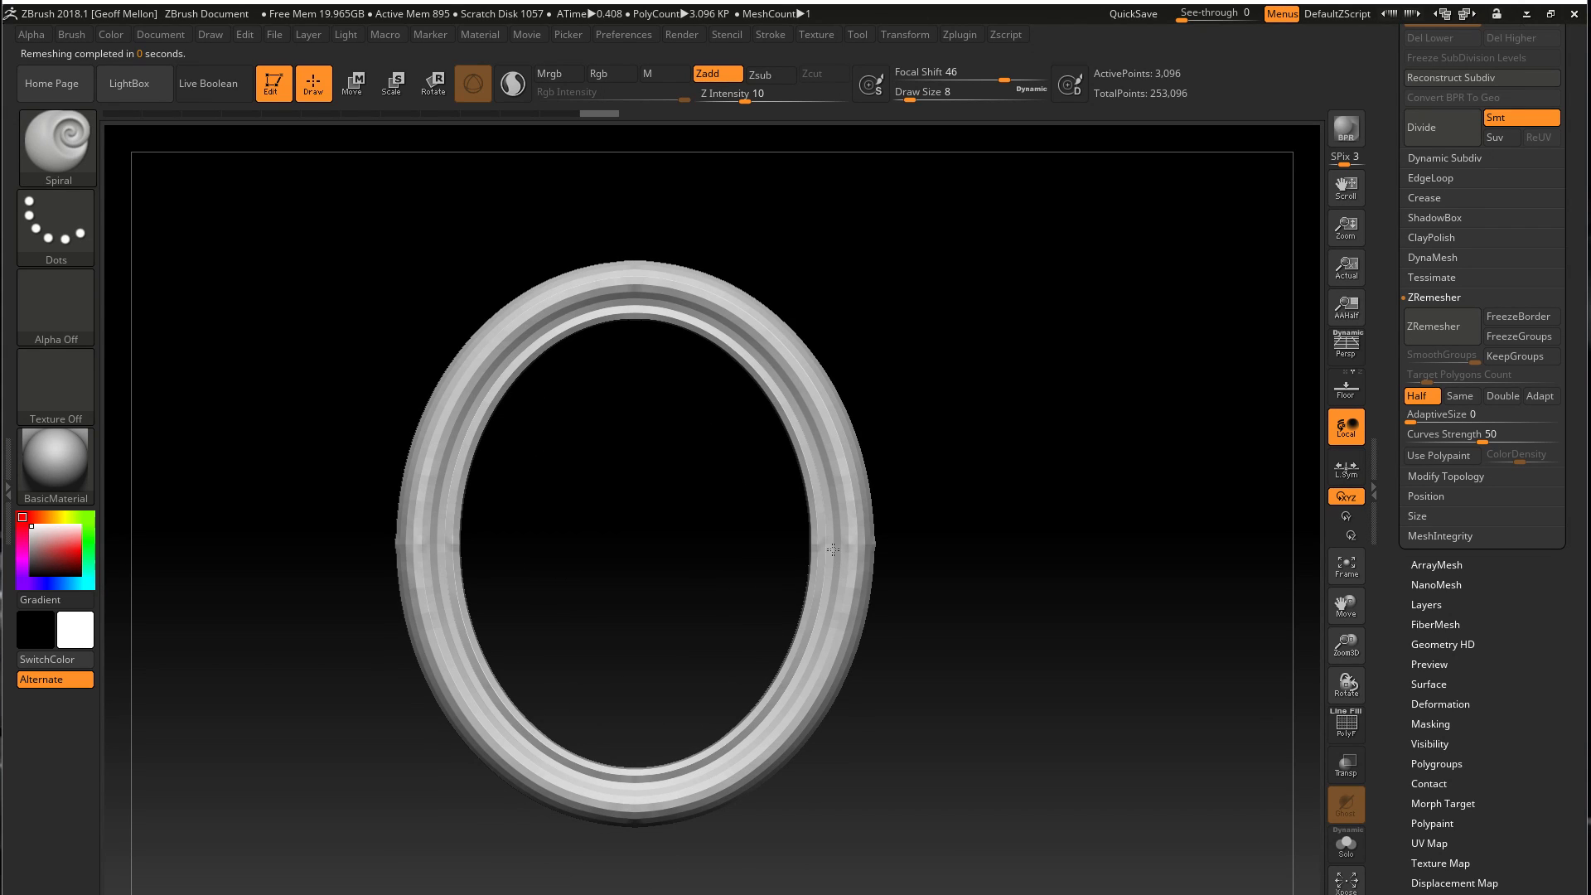
left_click_drag(992, 615, 1063, 571, "alt")
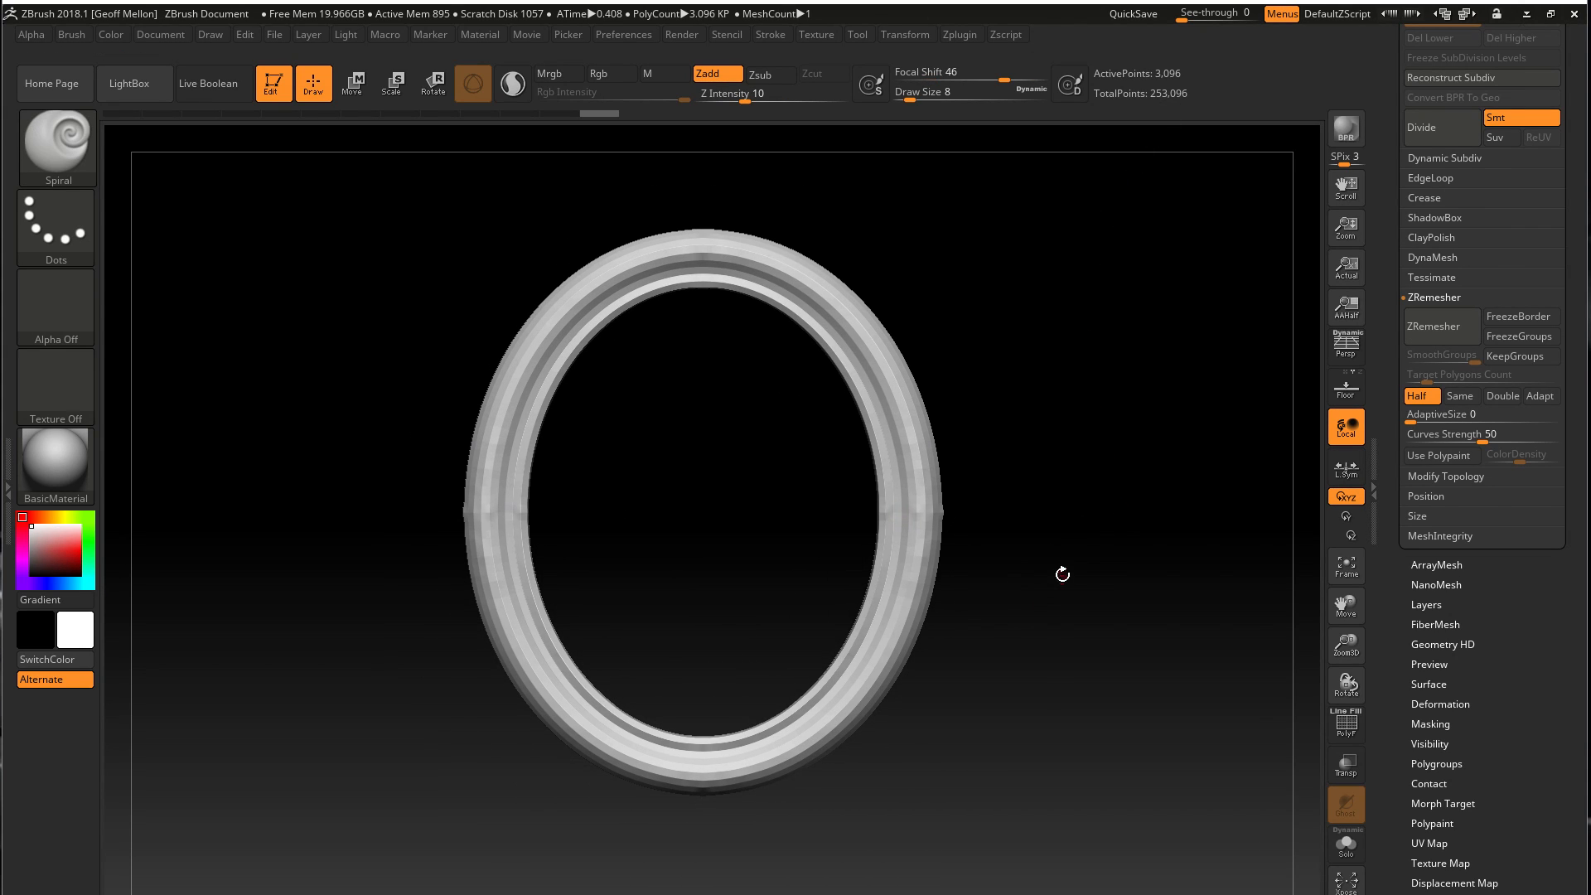
left_click(1436, 332)
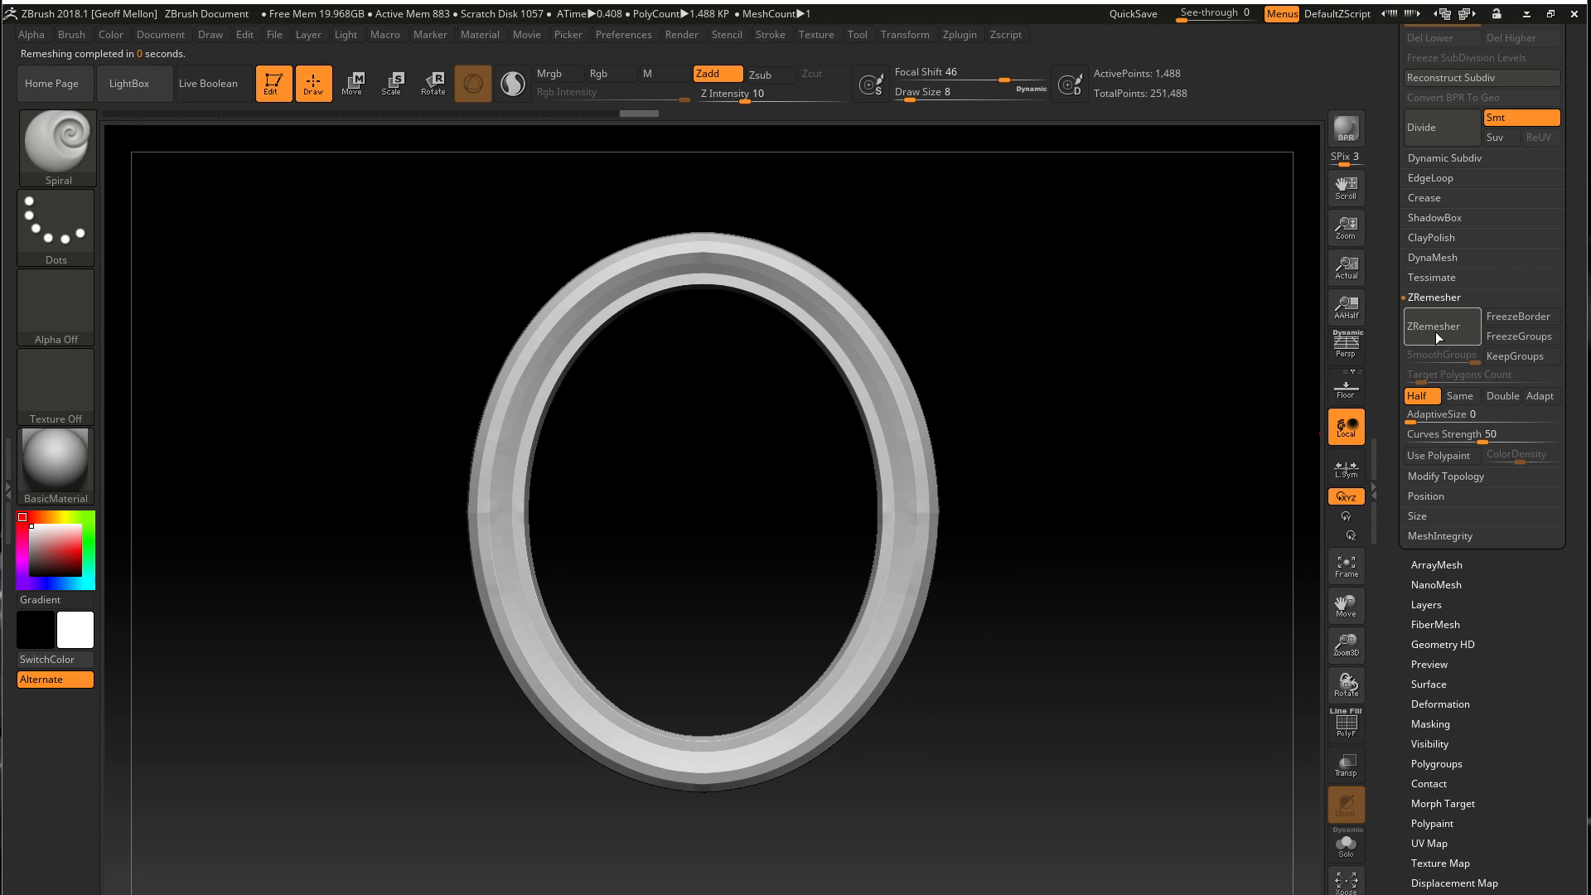
key("ctrl+z")
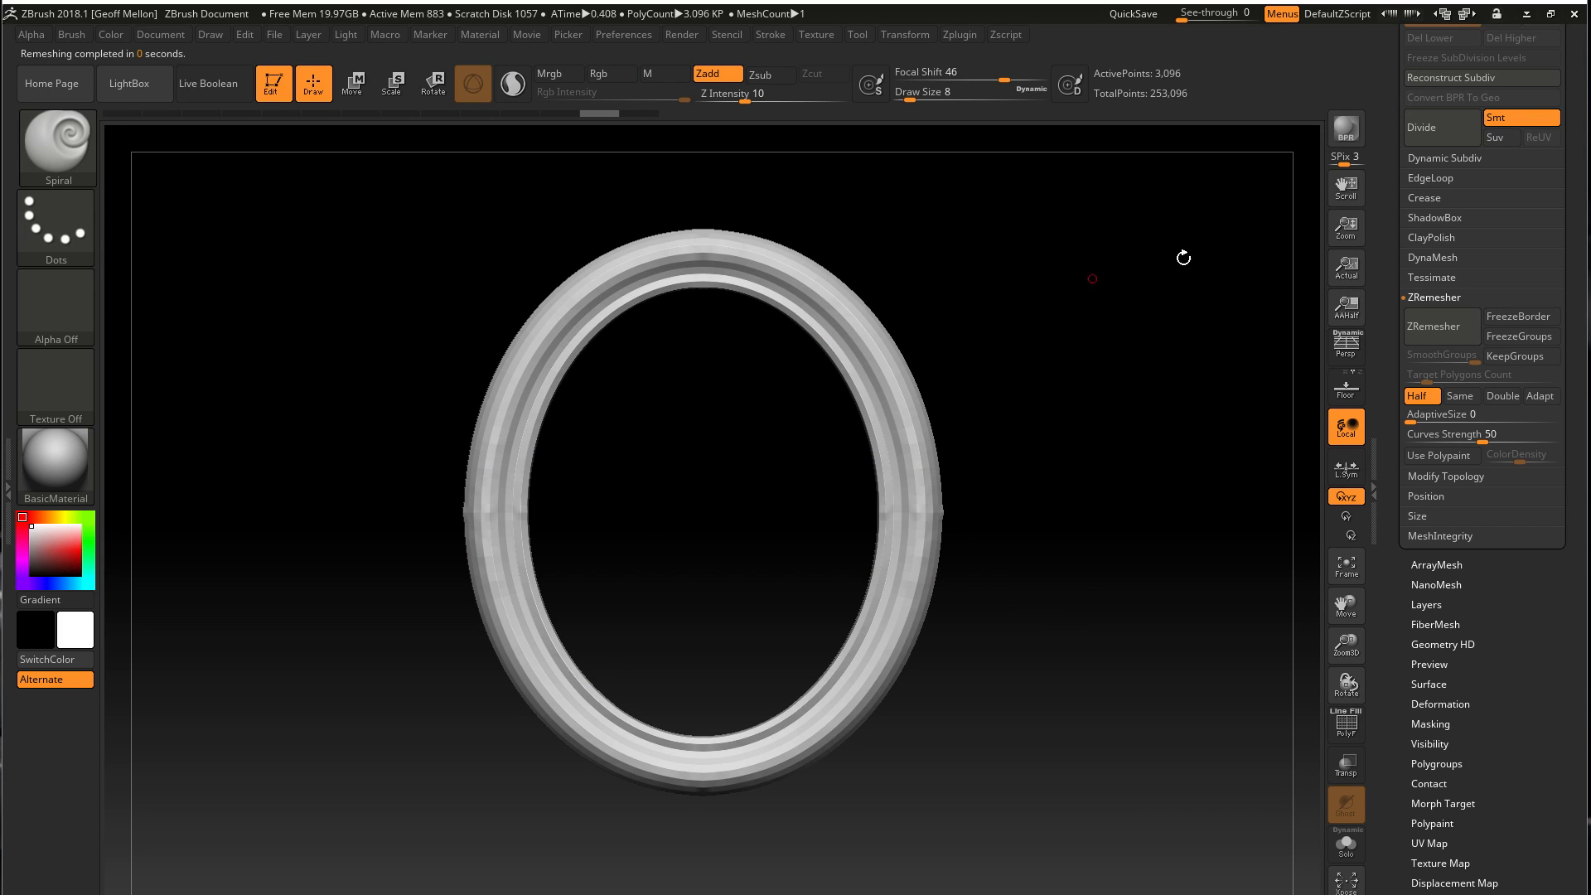
mouse_move(1125, 590)
left_mouse_down()
mouse_move(1115, 422)
mouse_move(1132, 610)
left_mouse_up()
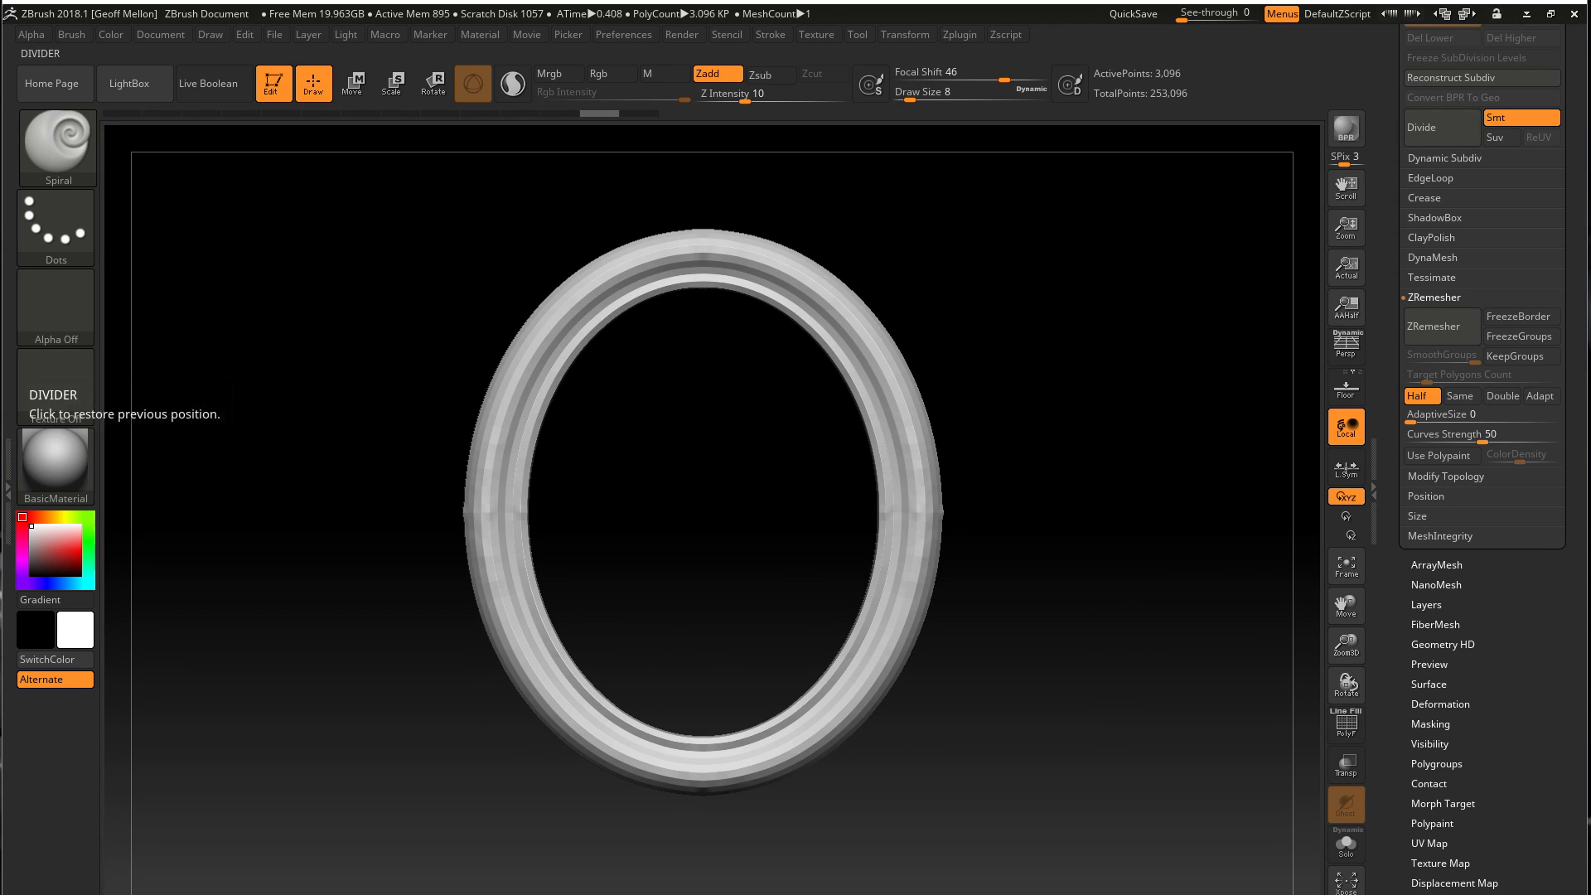
Export the selected low-poly frame subtool as an FBX named Framelow_New1 into the Render pass folder
left_click(8, 493)
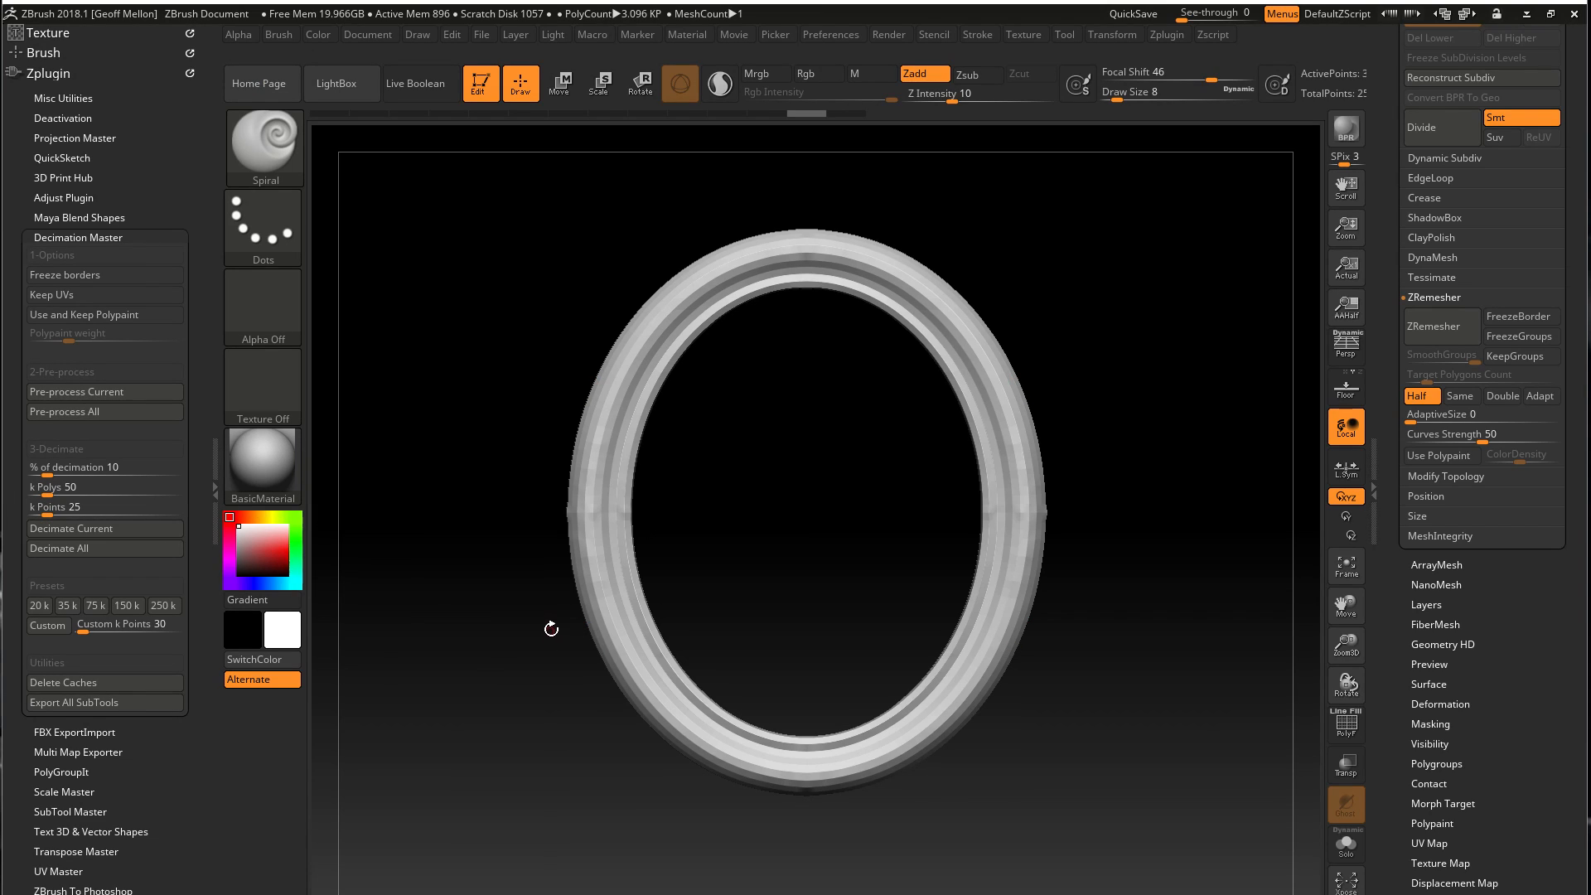
left_click(99, 237)
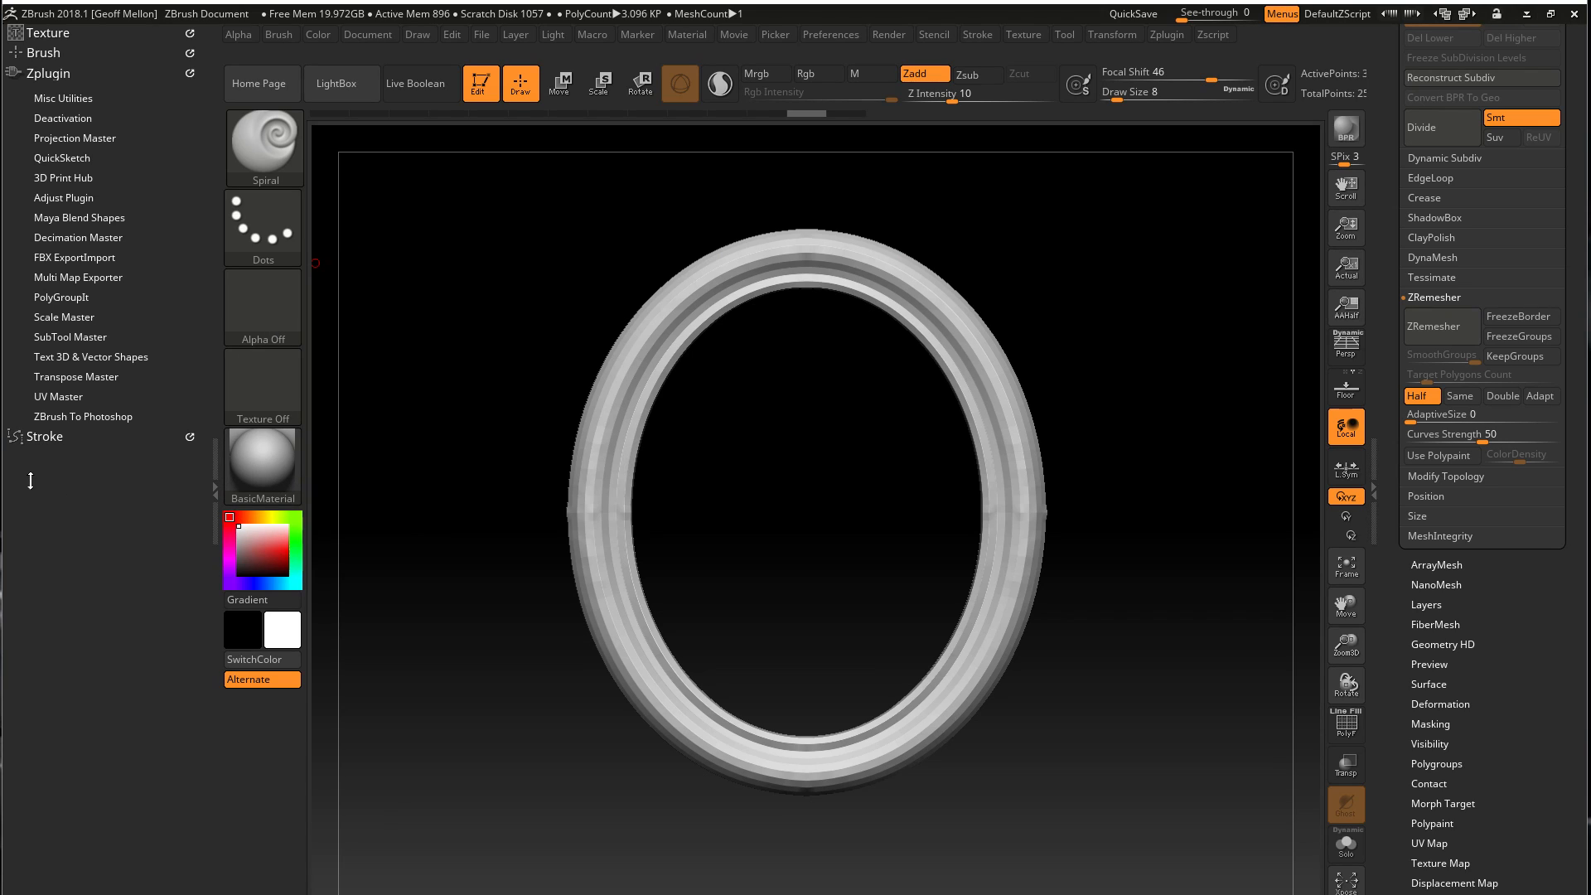
left_click(70, 257)
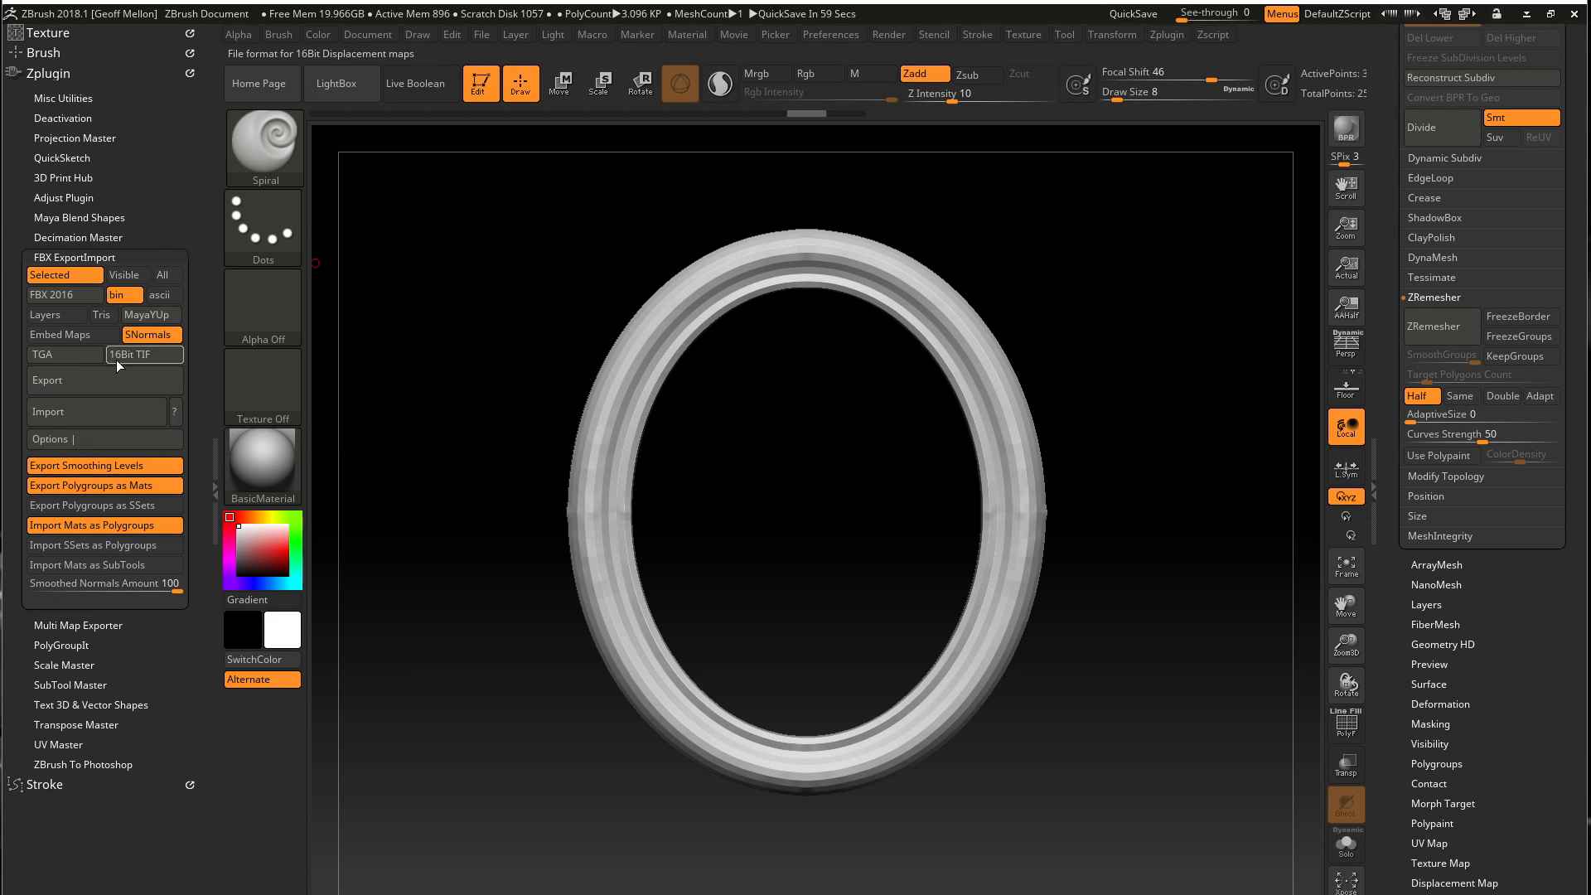
left_click(80, 381)
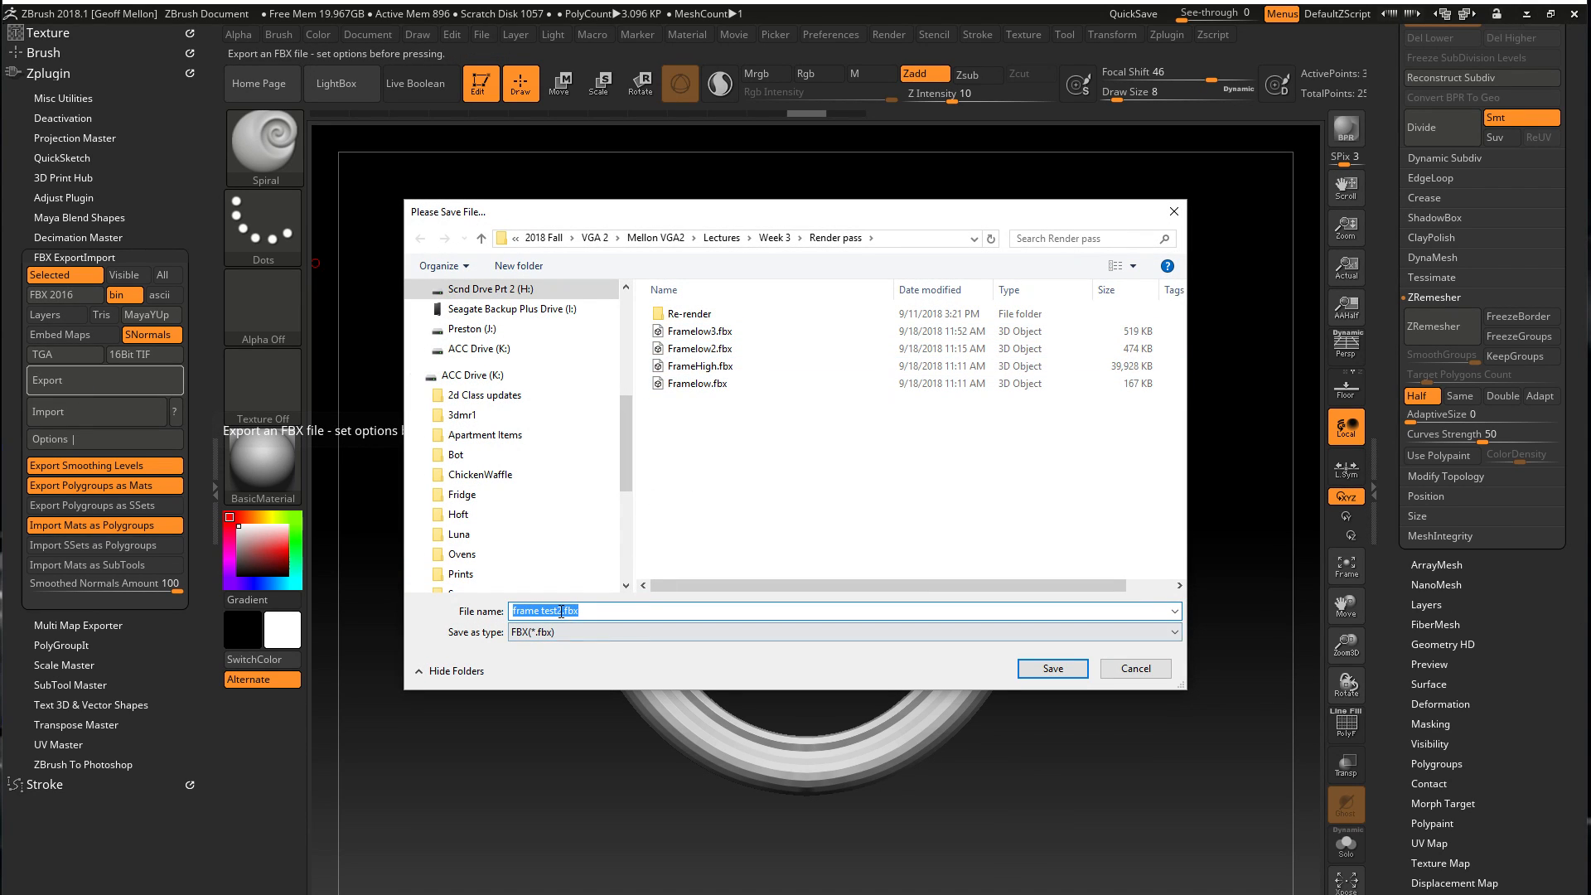
left_click(700, 332)
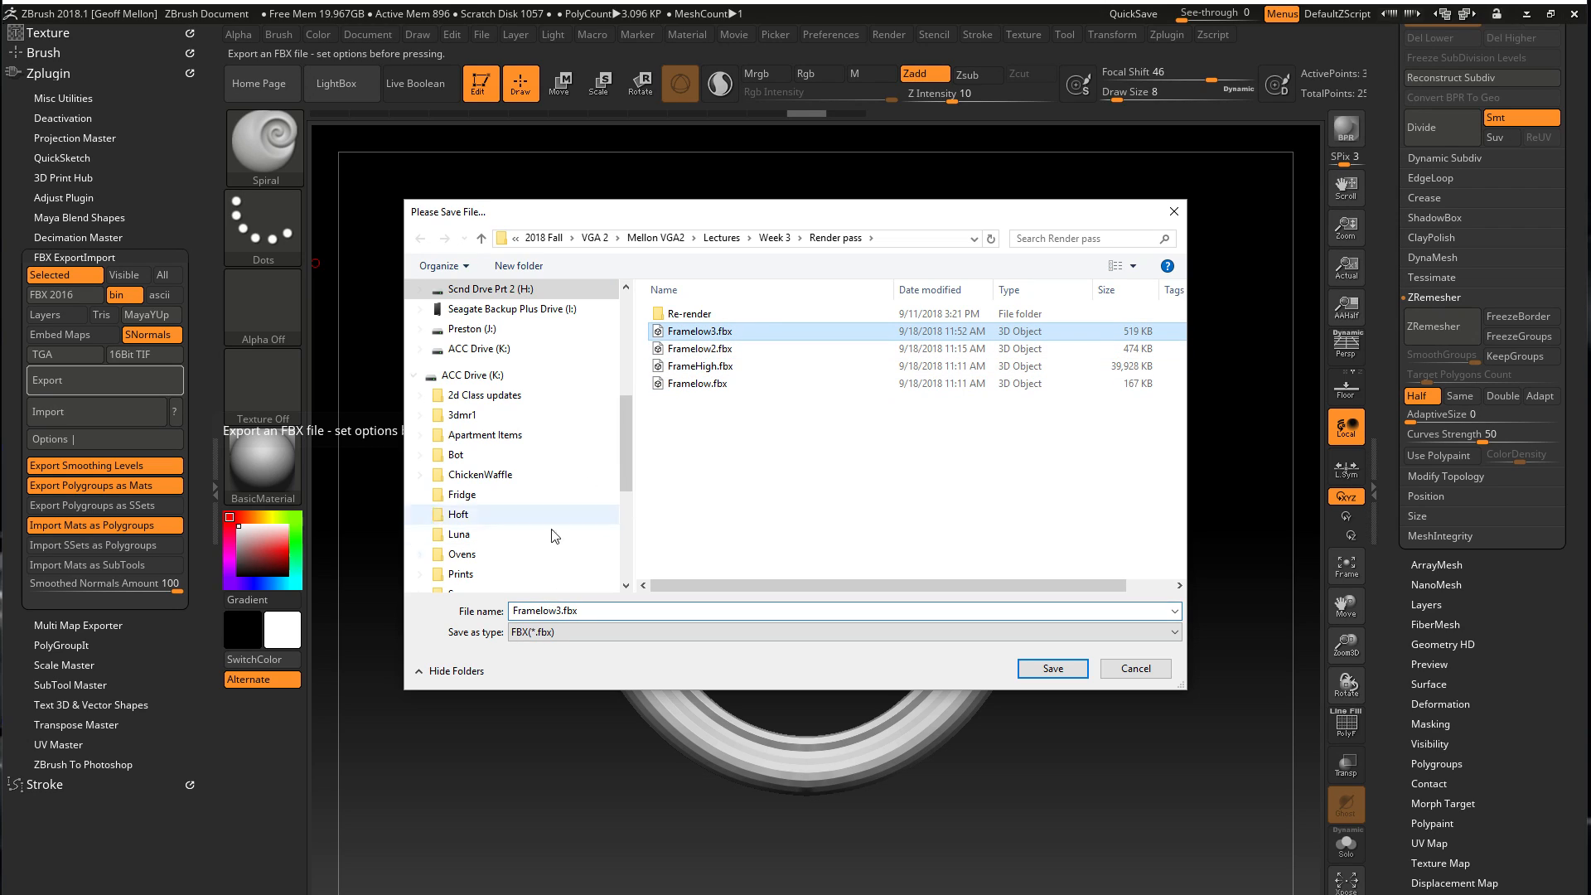
double_click(556, 612)
double_click(561, 610)
left_click(562, 611)
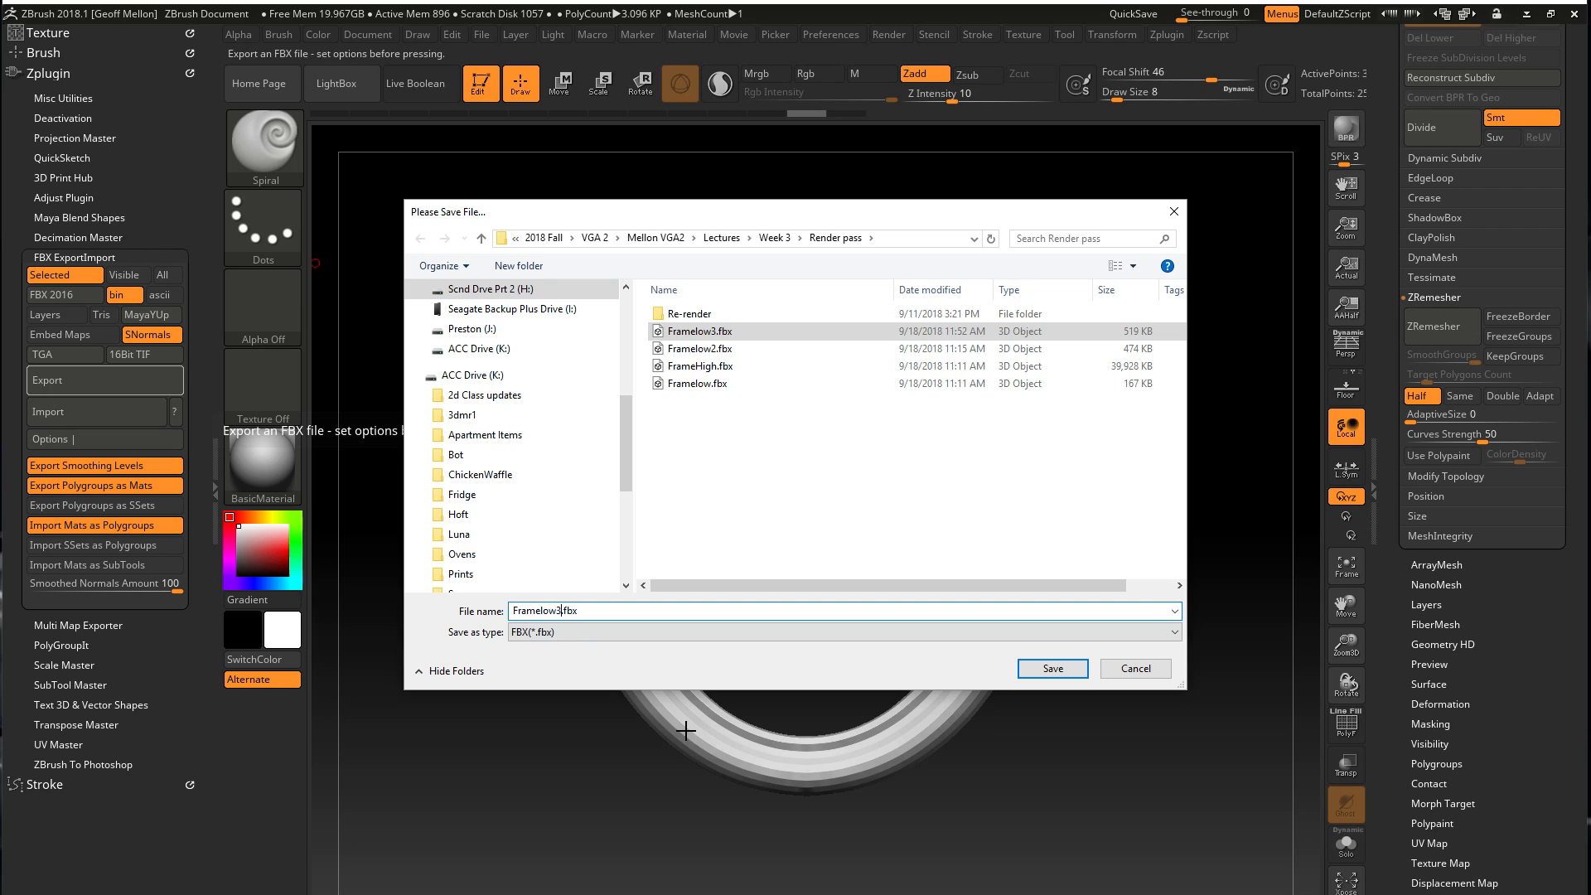
key("BackSpace")
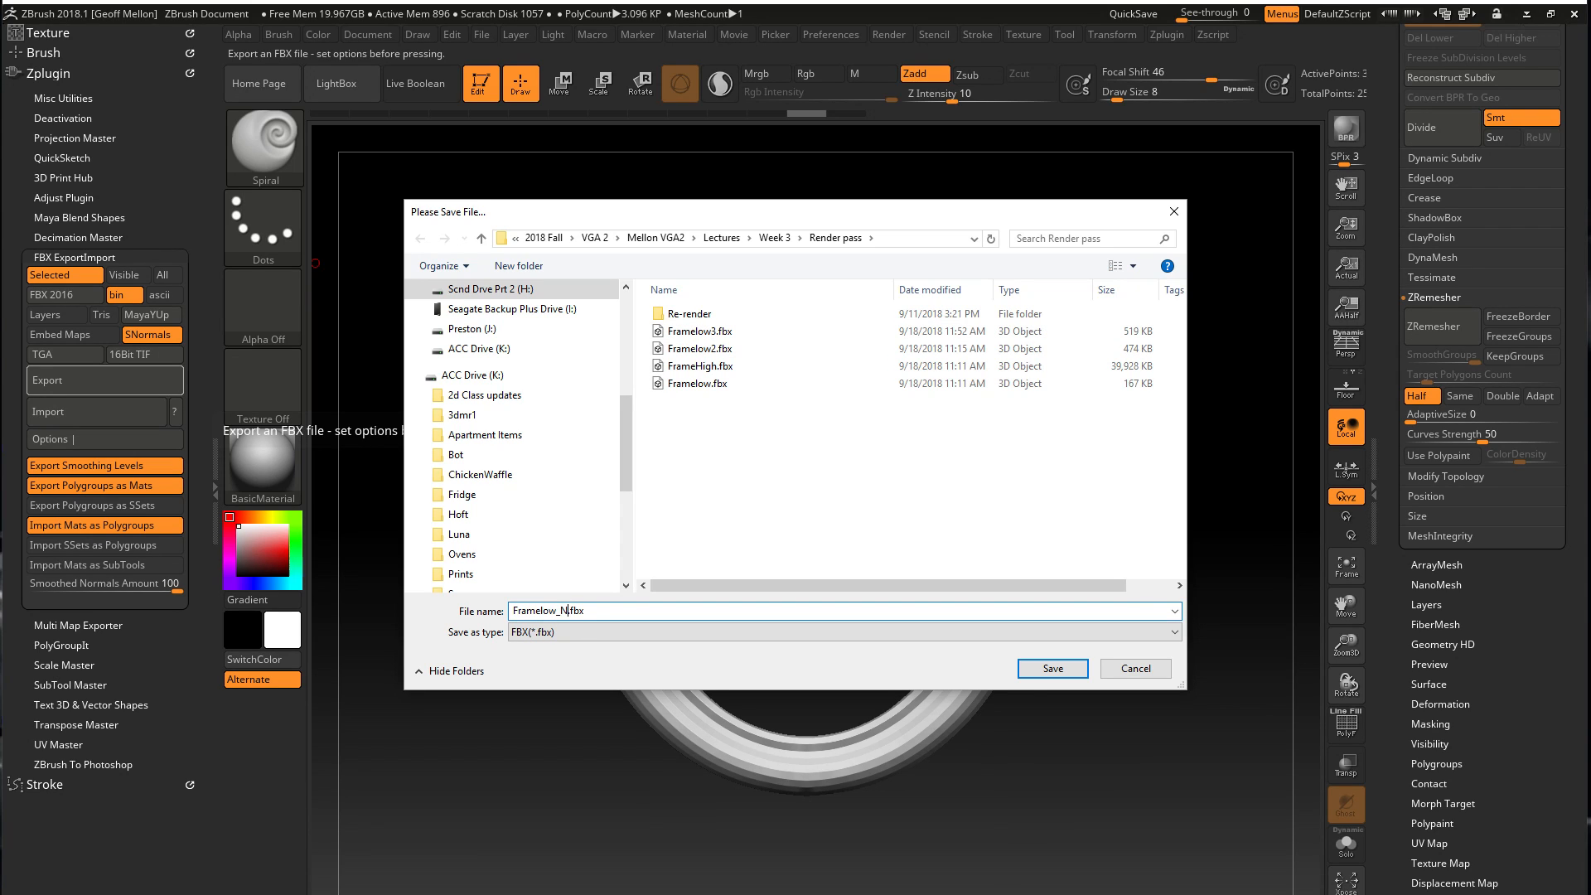
key("Return")
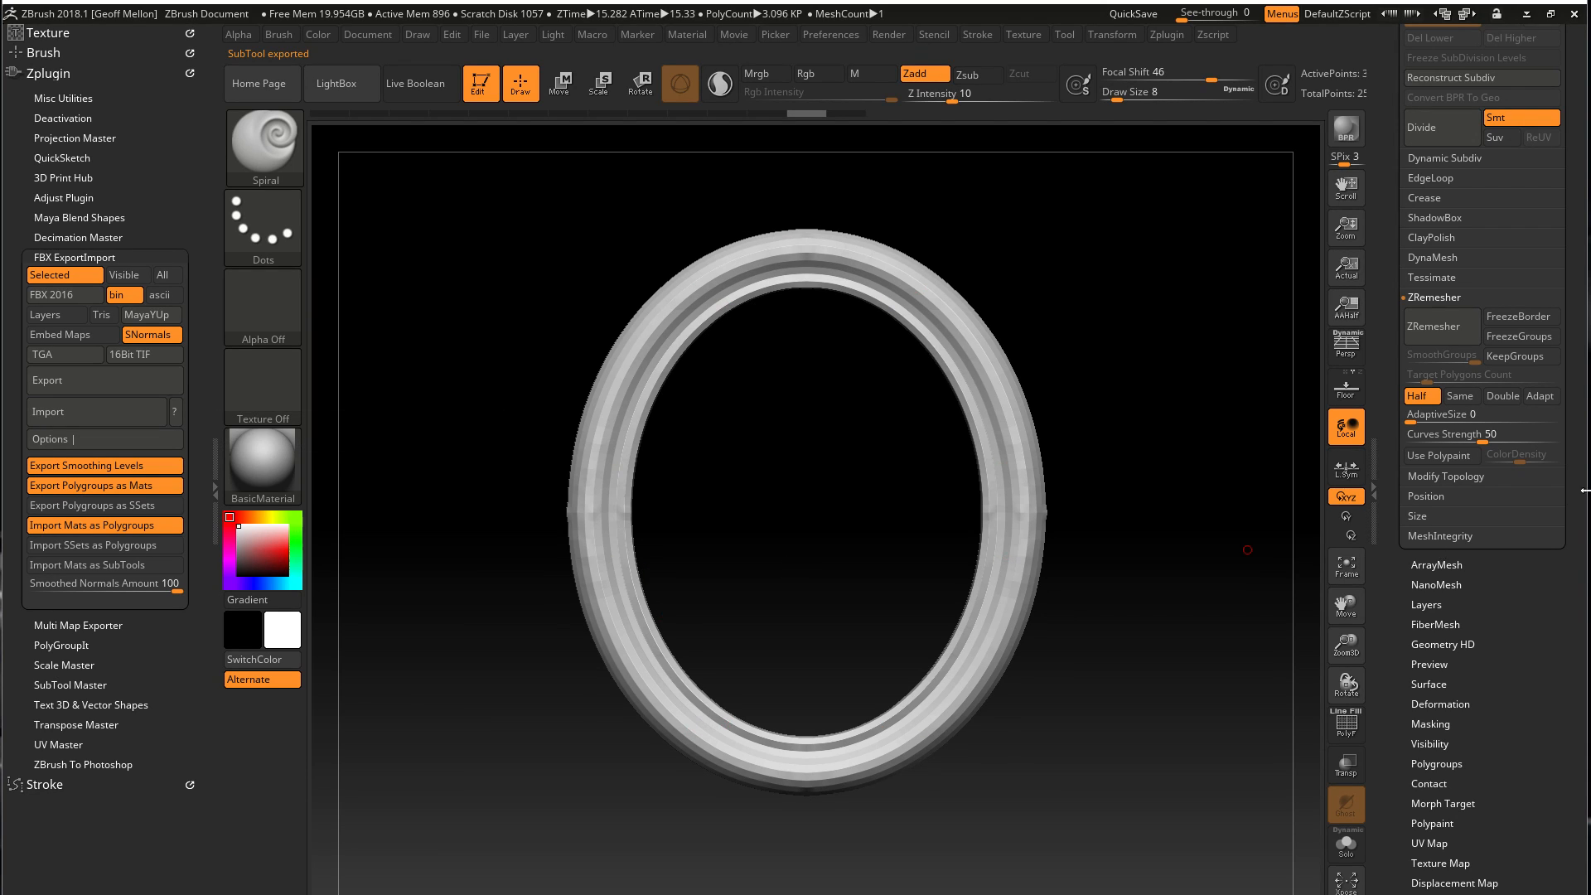
Switch to the ornamented high-poly frame subtool and export it as FrameHigh_New1.fbx
key("Up")
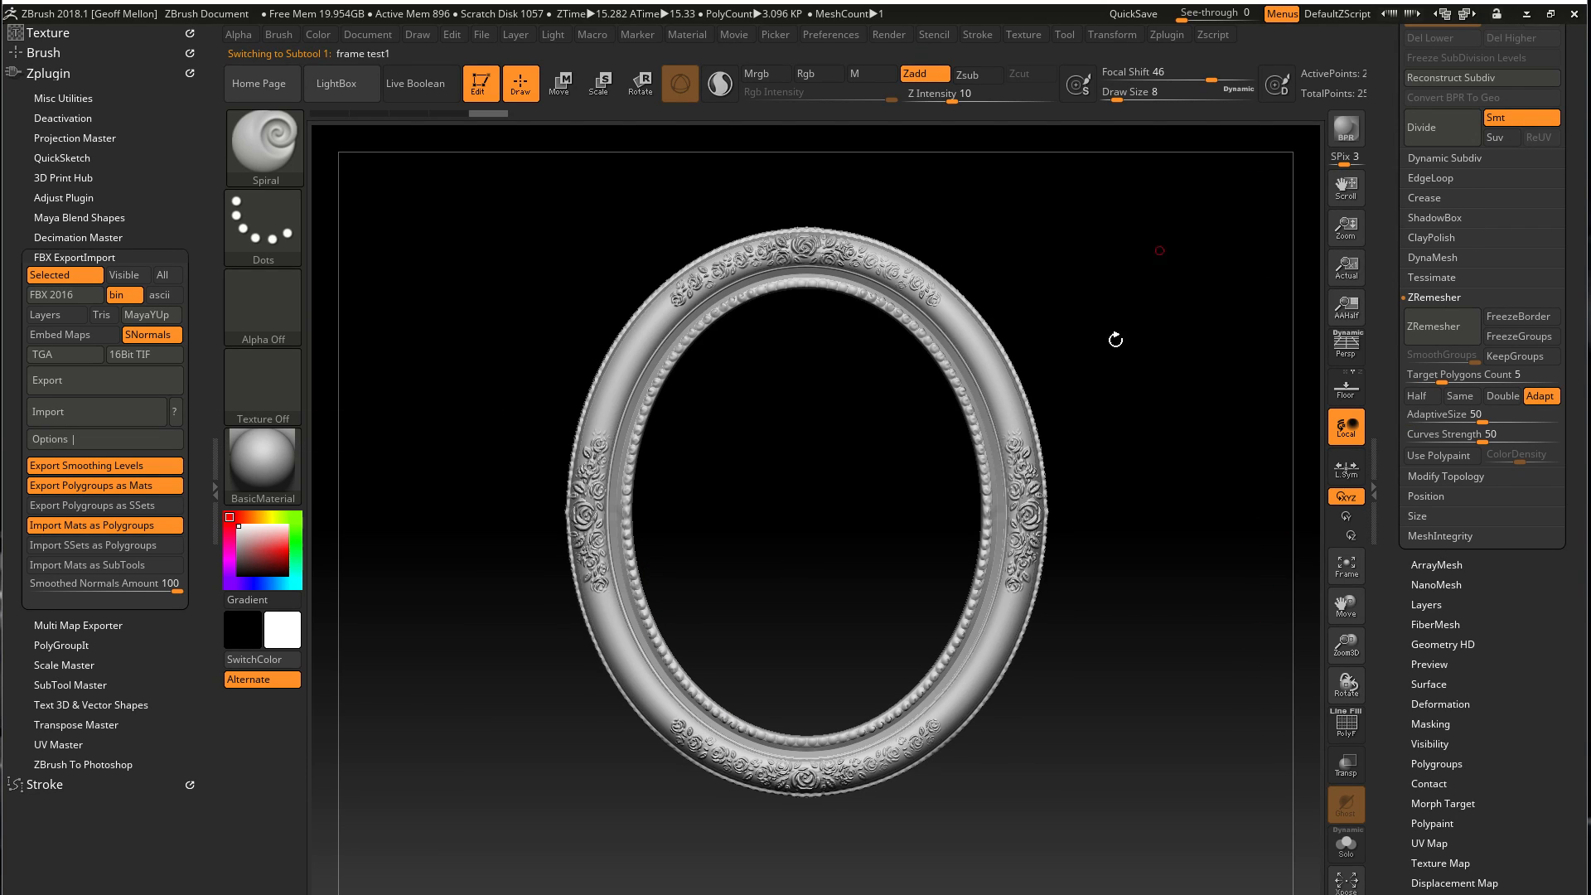
scroll(1409, 210, "up", 3)
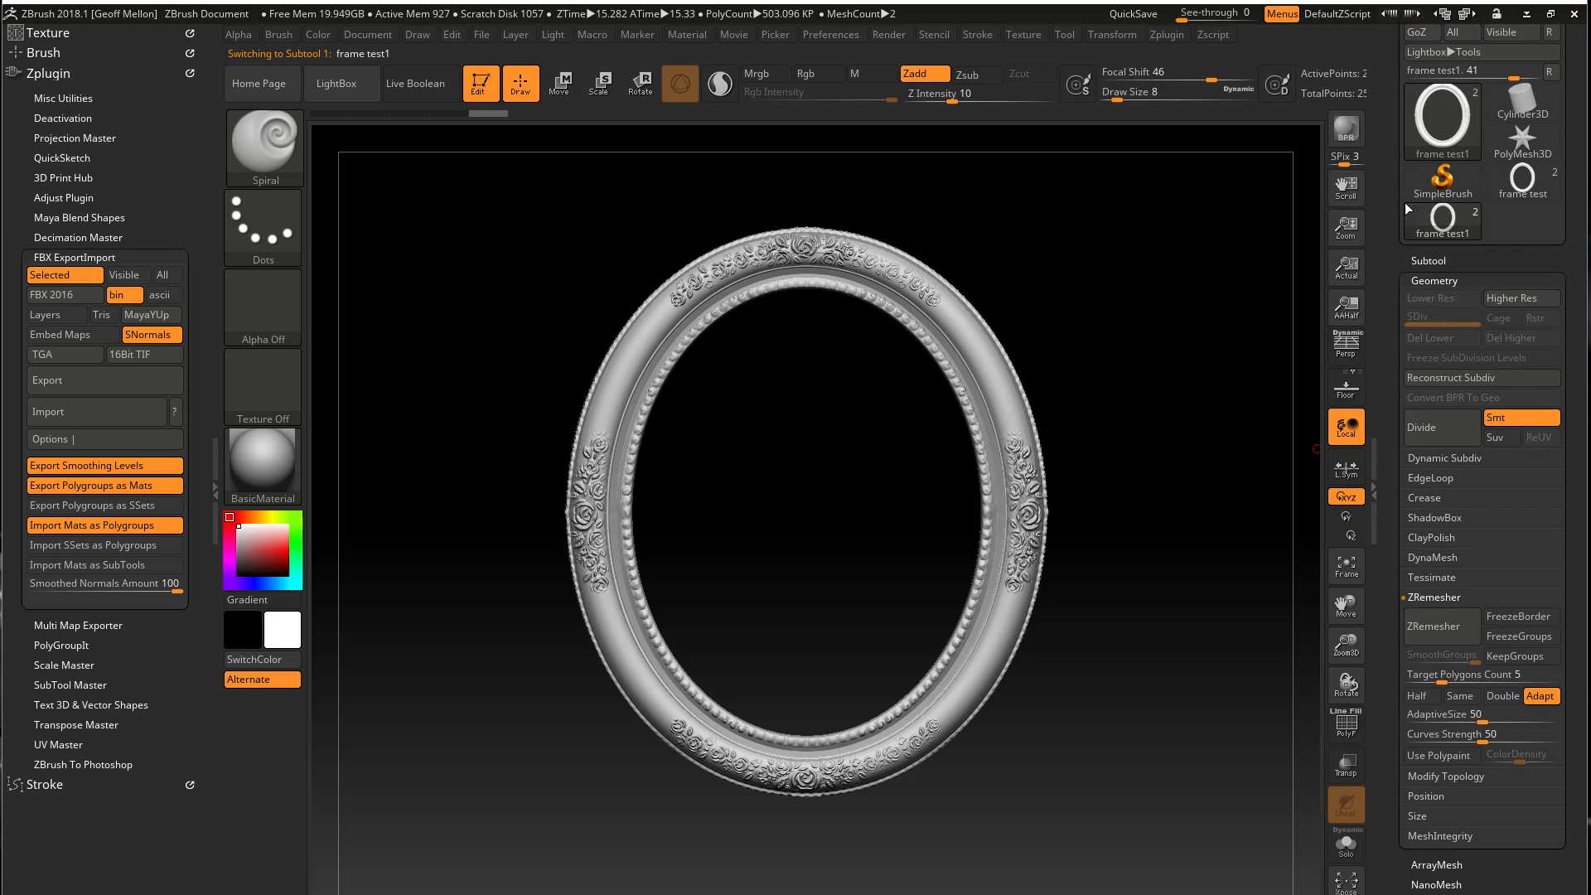
left_click(1429, 261)
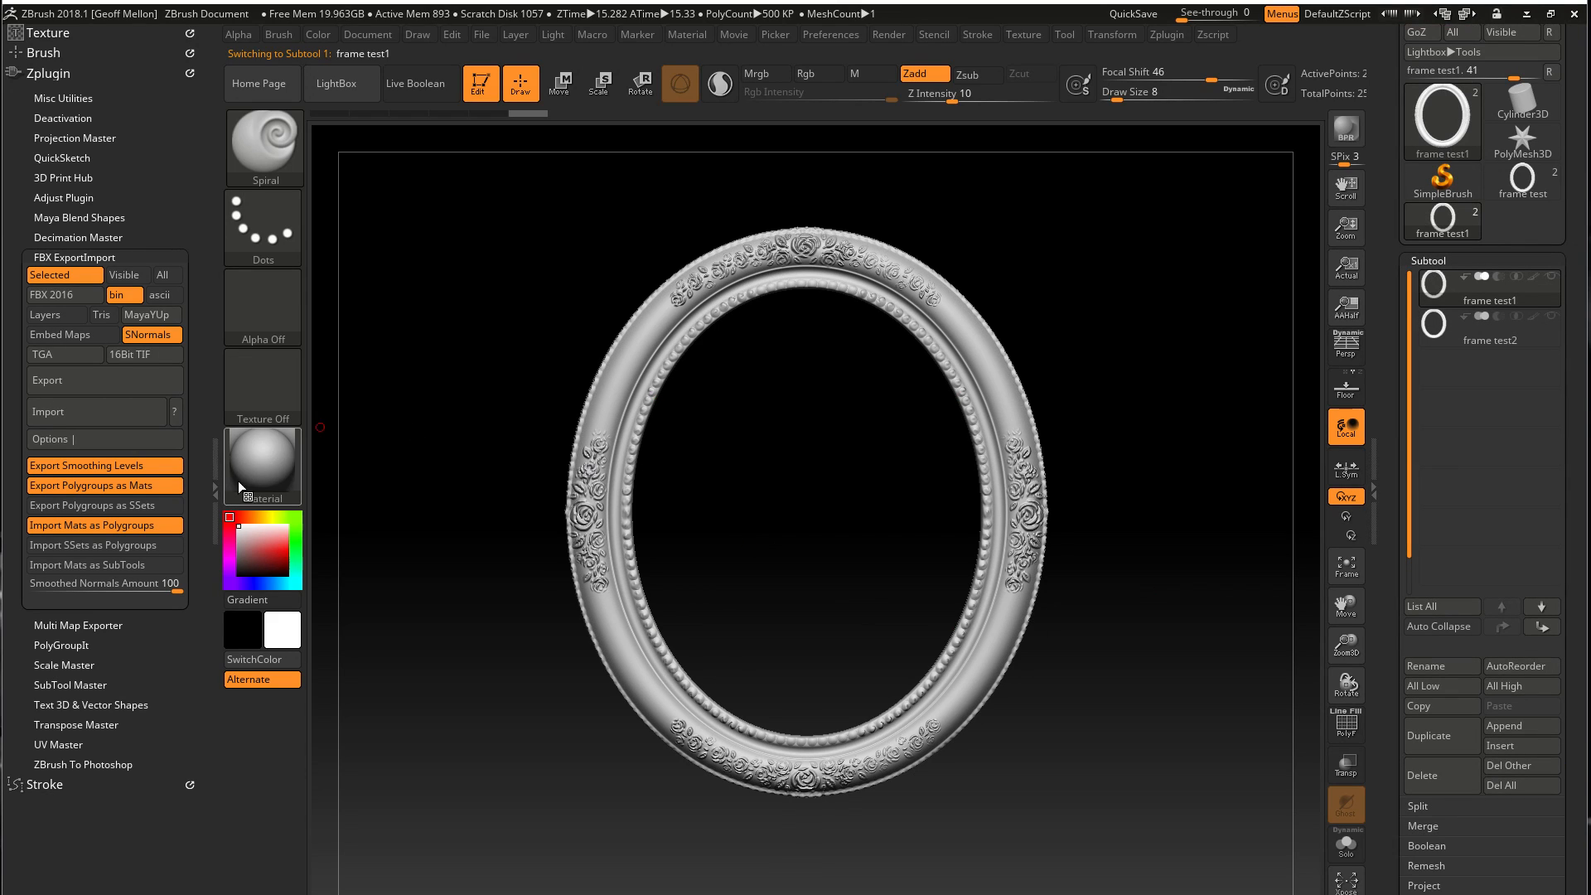
left_click(93, 386)
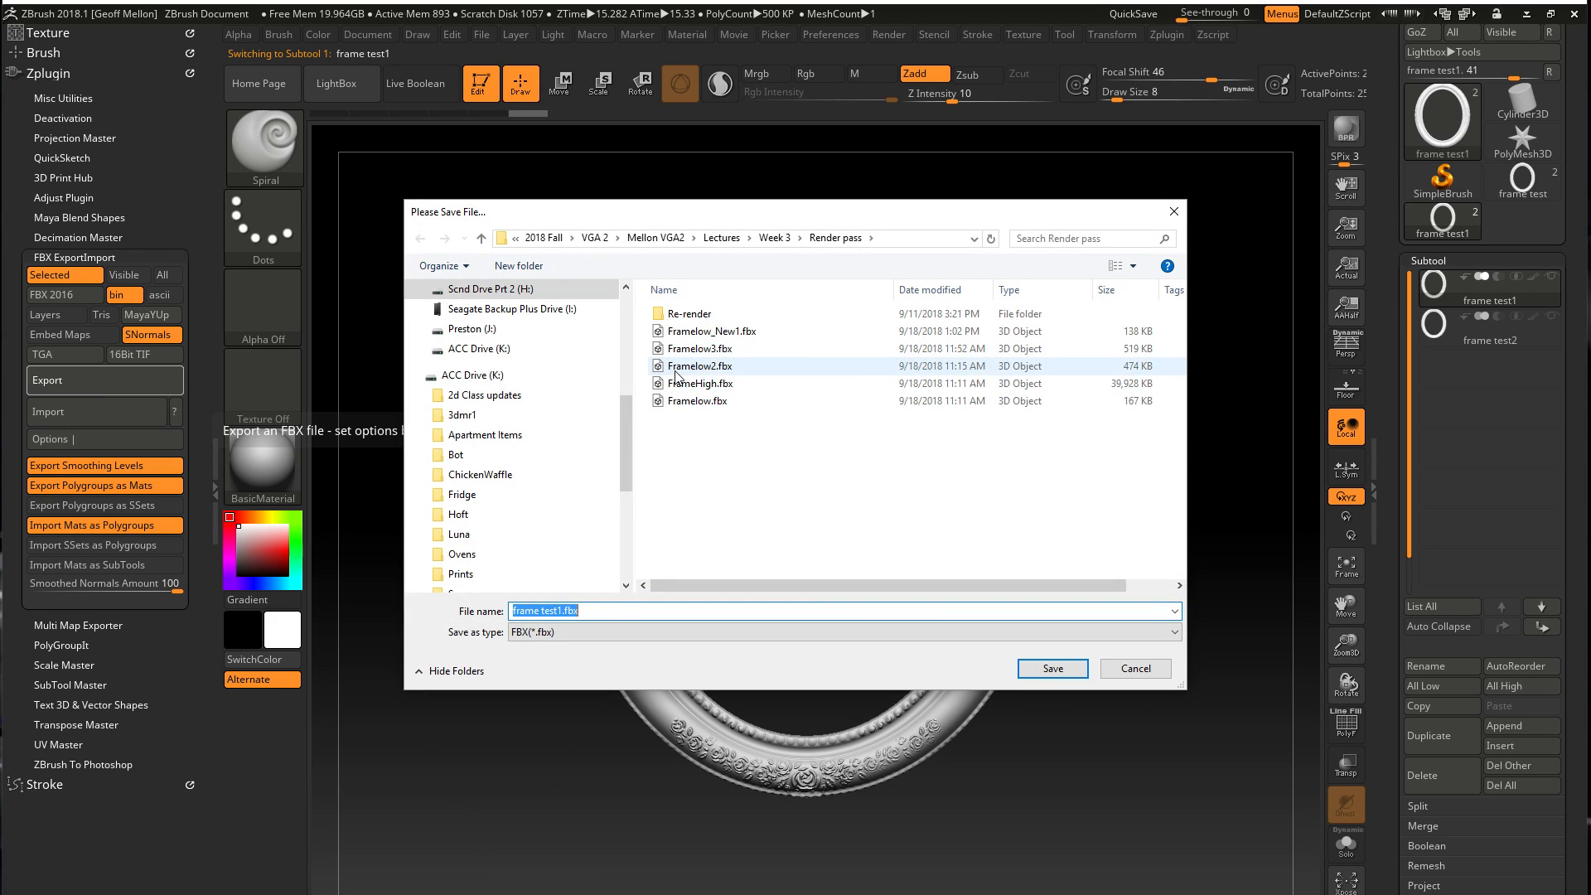
left_click(681, 383)
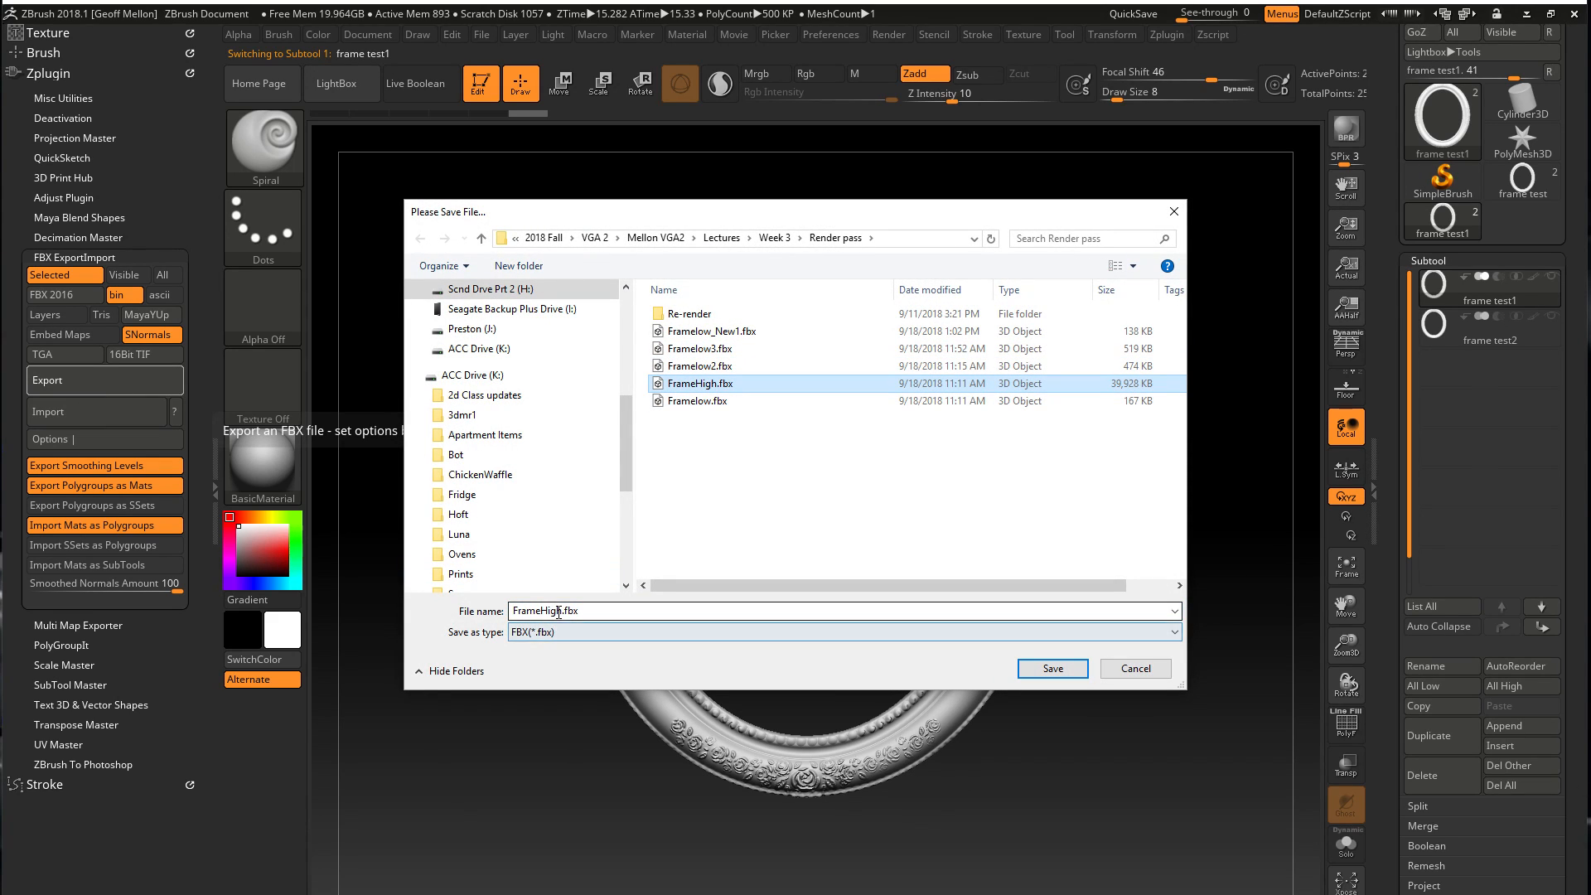
left_click(562, 611)
left_click(562, 611)
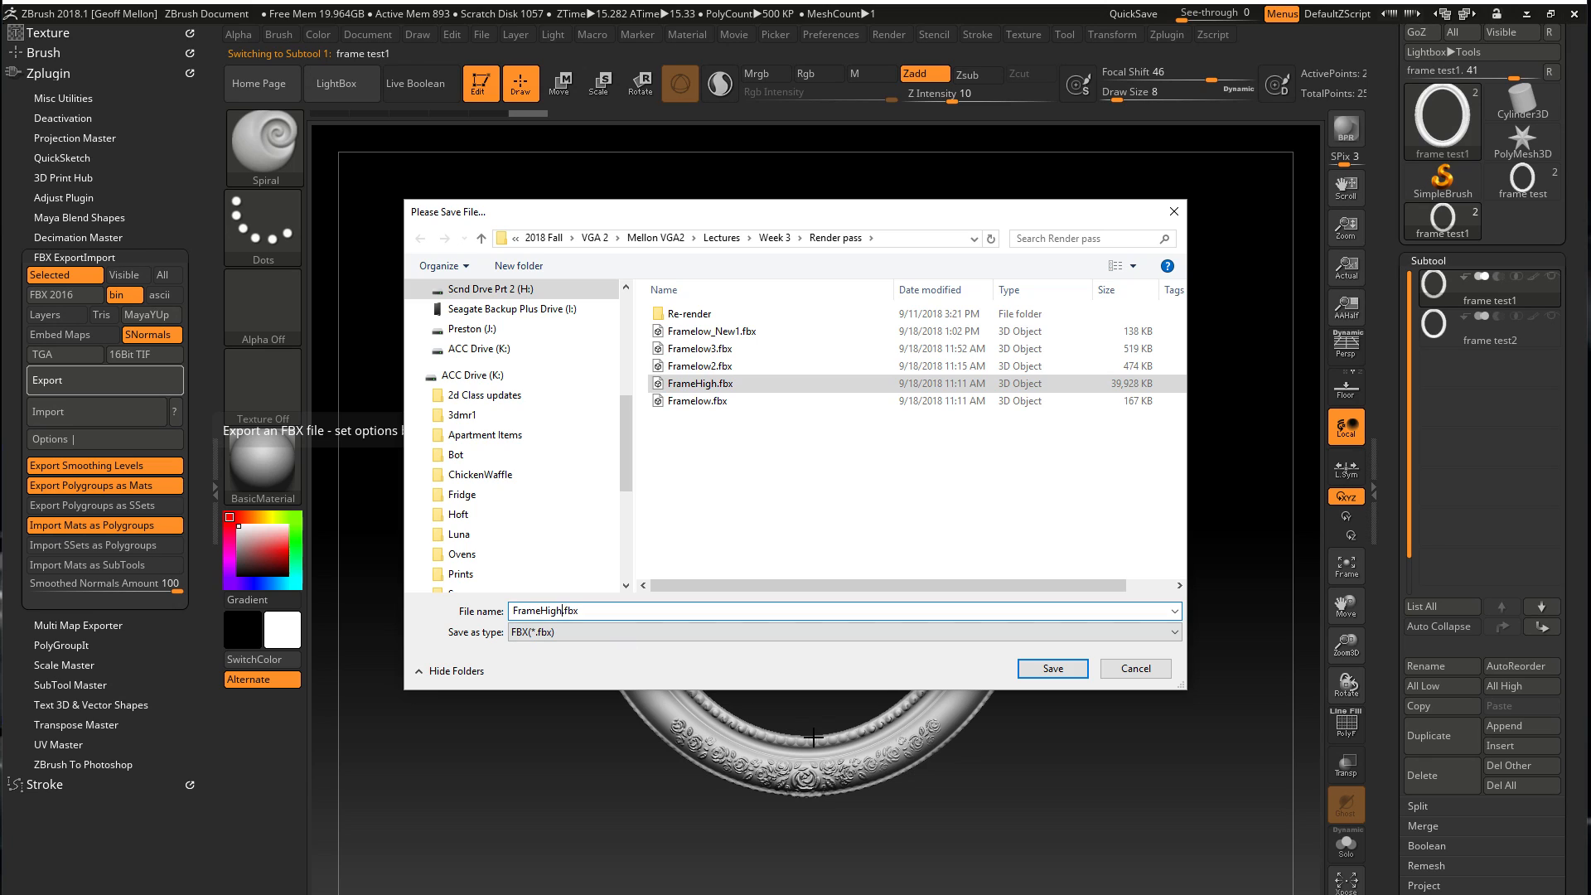
type("_New")
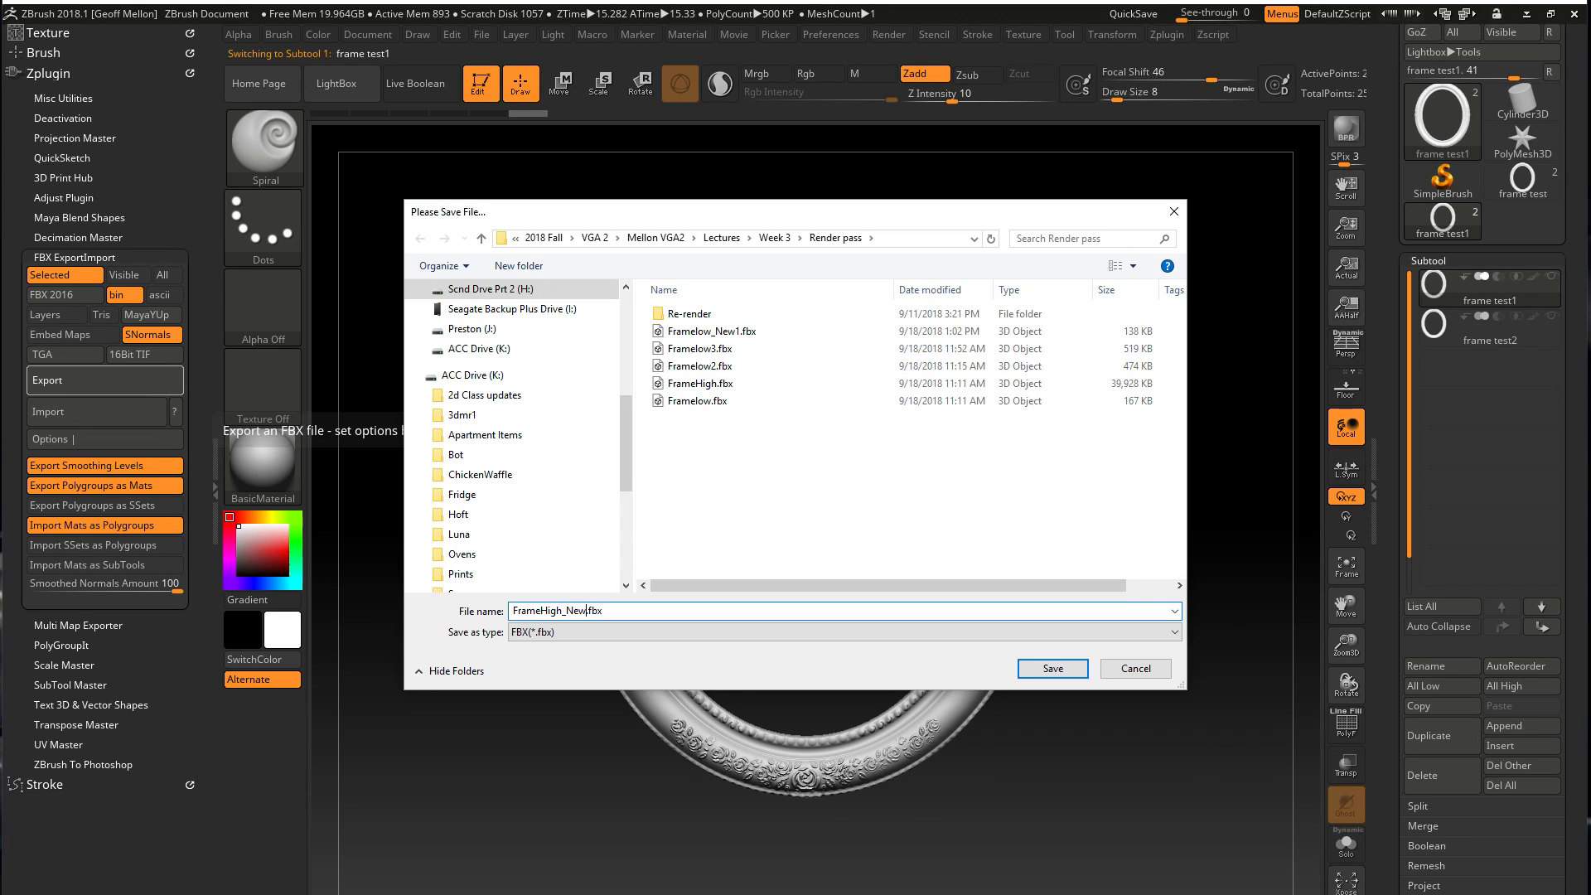
key("Return")
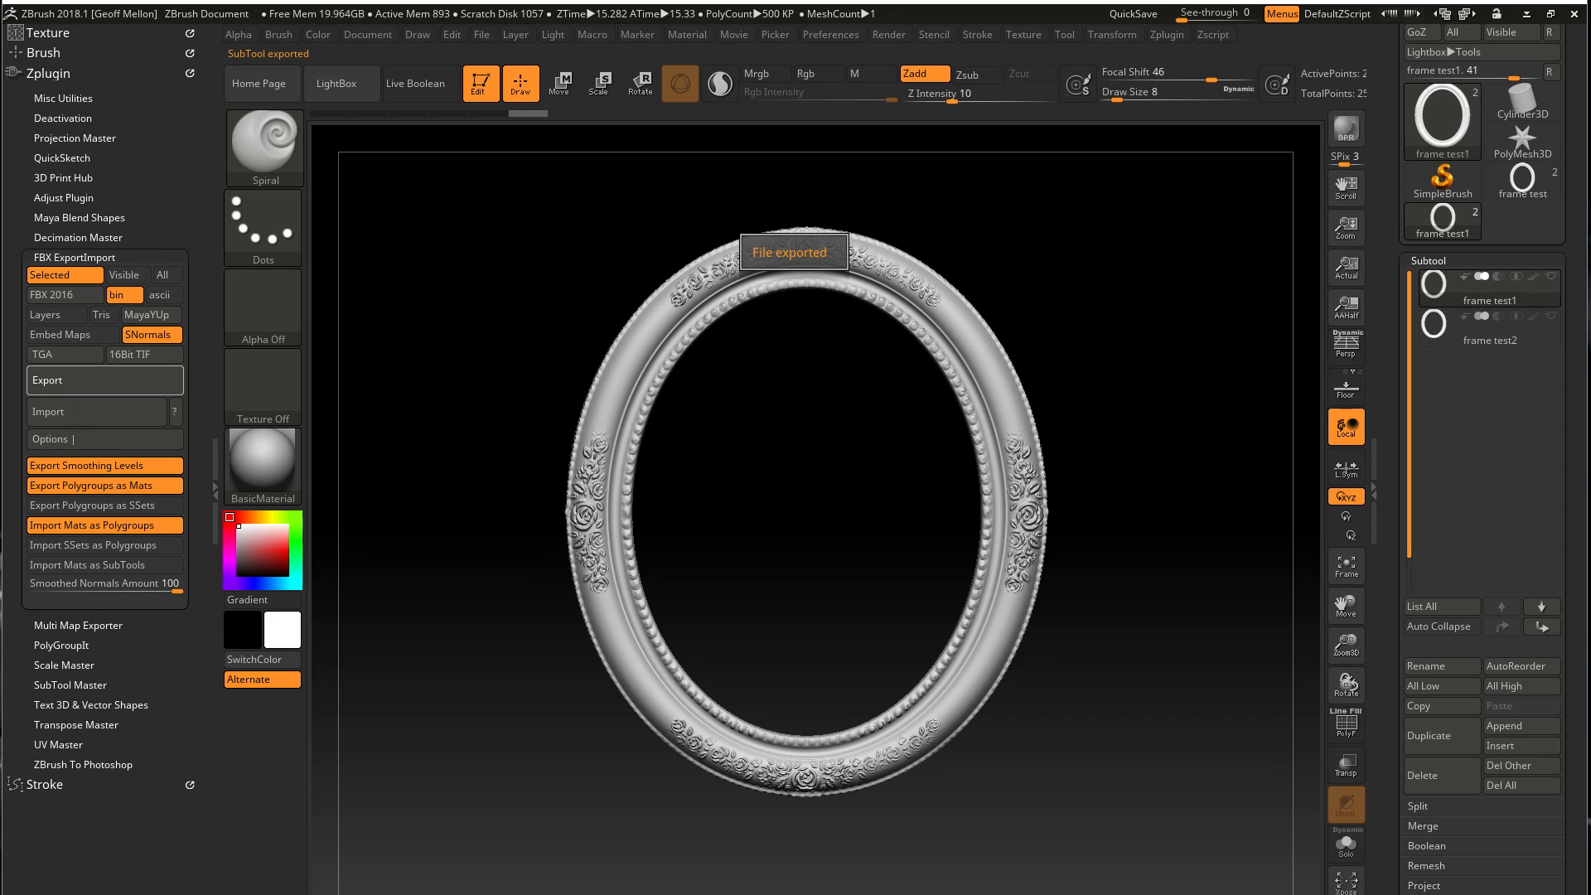
Save the ZBrush project as Frames in the Render pass folder, and exit the program without saving changes again
mouse_move(781, 489)
left_mouse_down()
mouse_move(867, 352)
mouse_move(784, 503)
left_mouse_up()
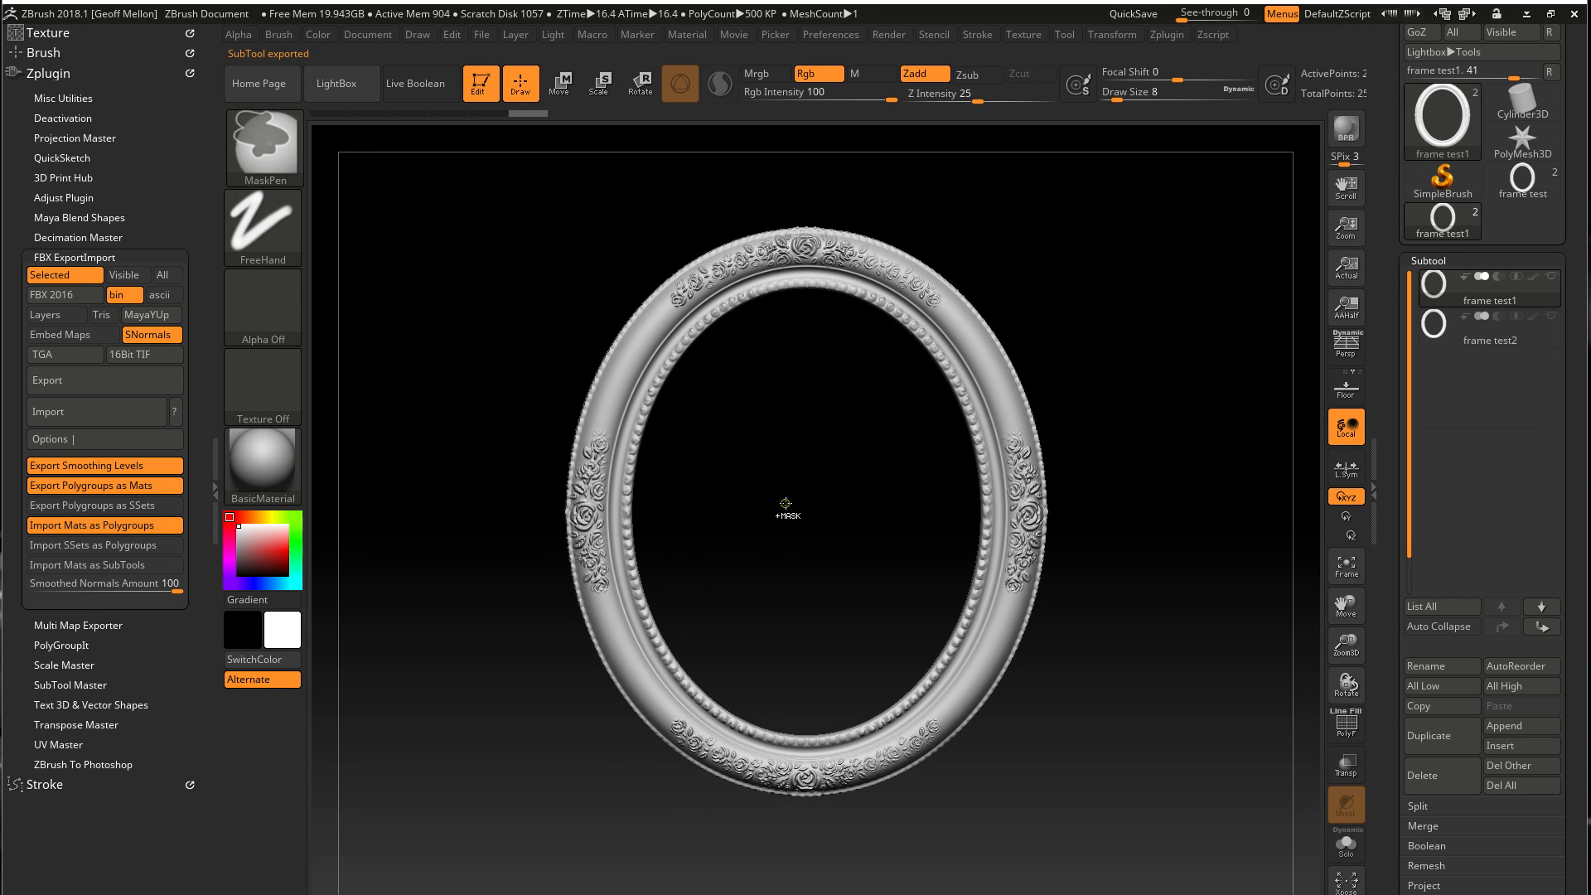
key("ctrl+s")
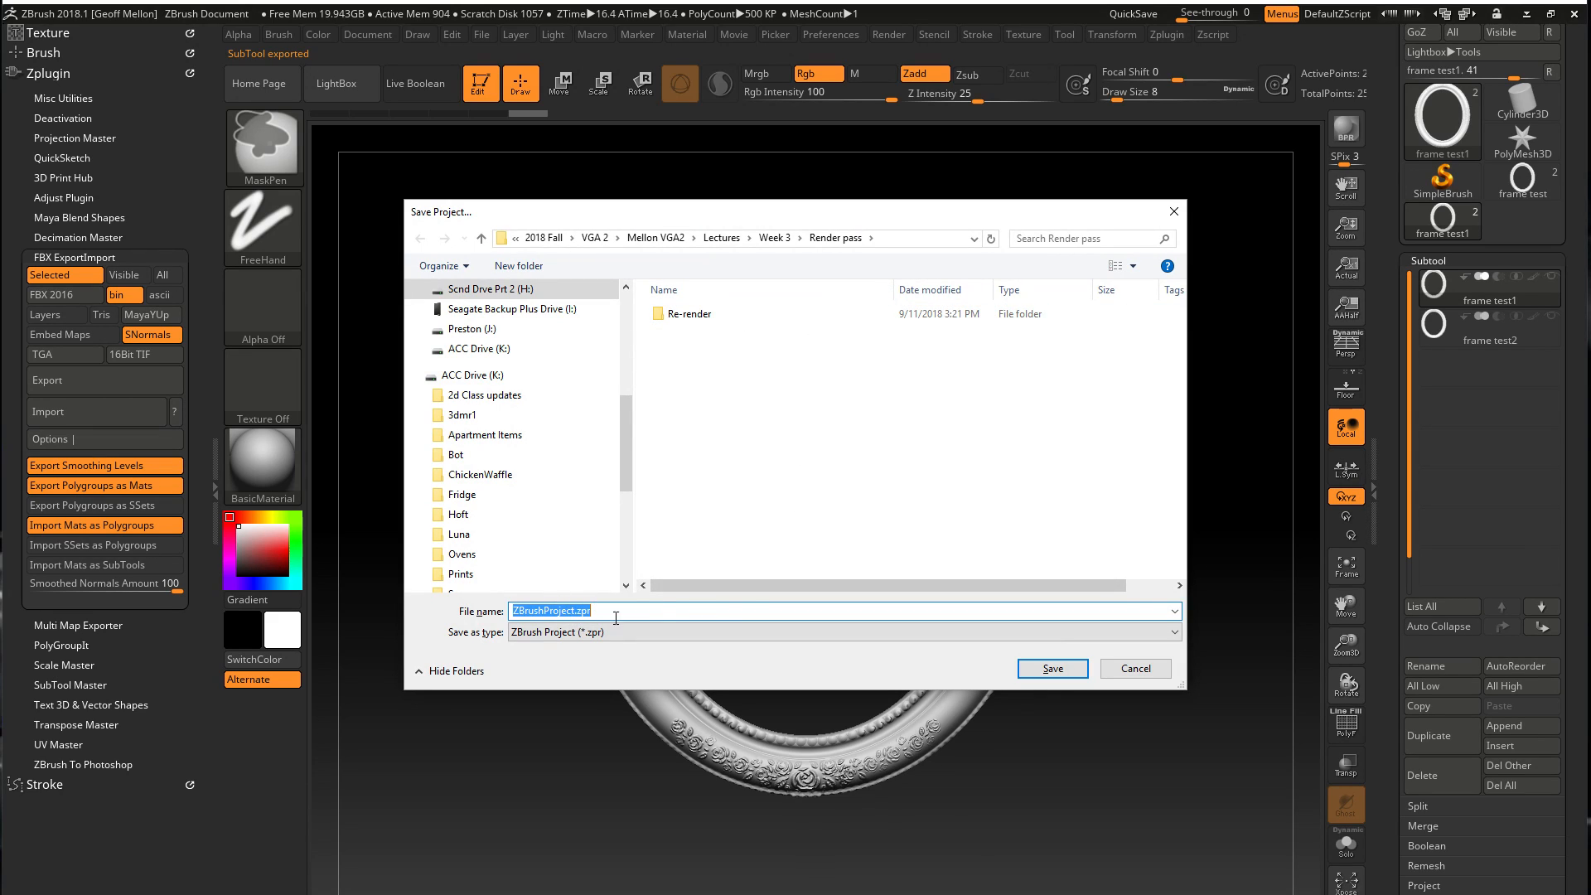
type("Frame")
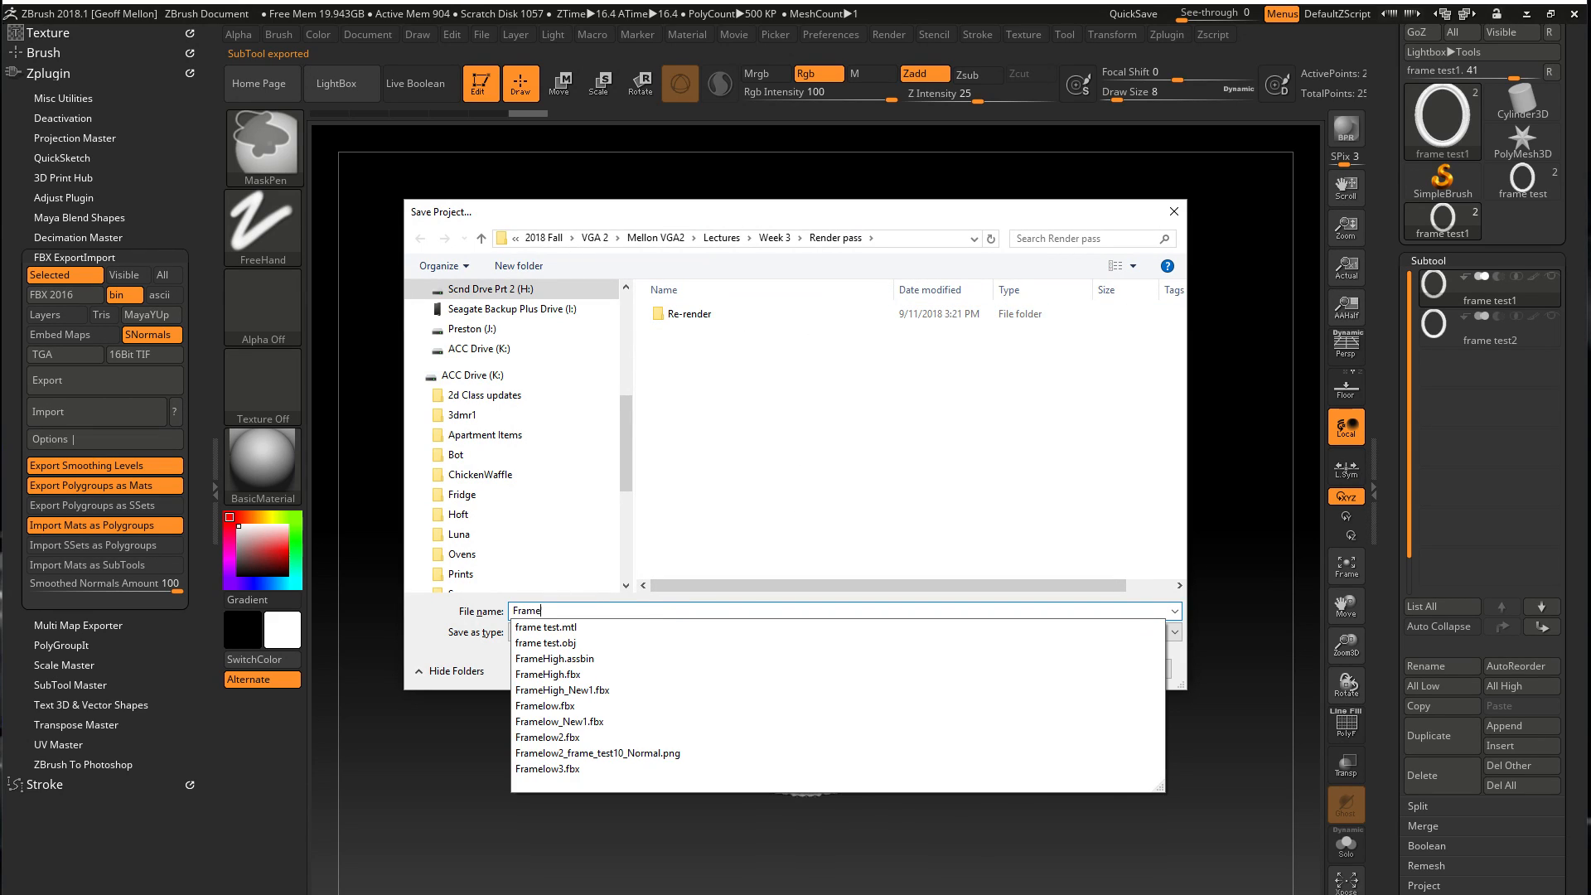
type("s")
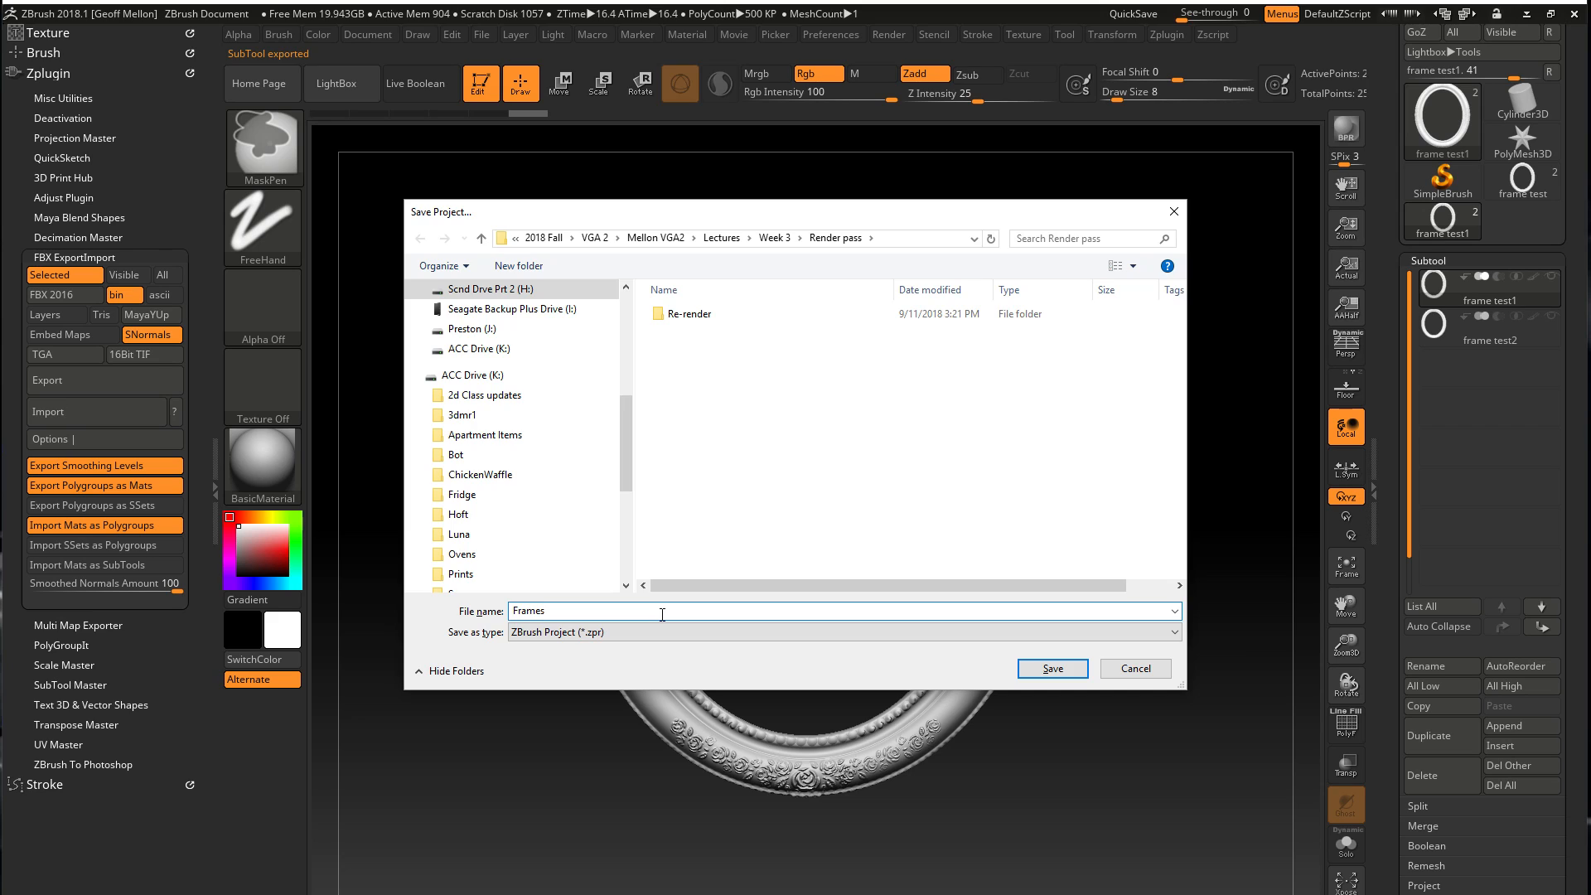
key("Return")
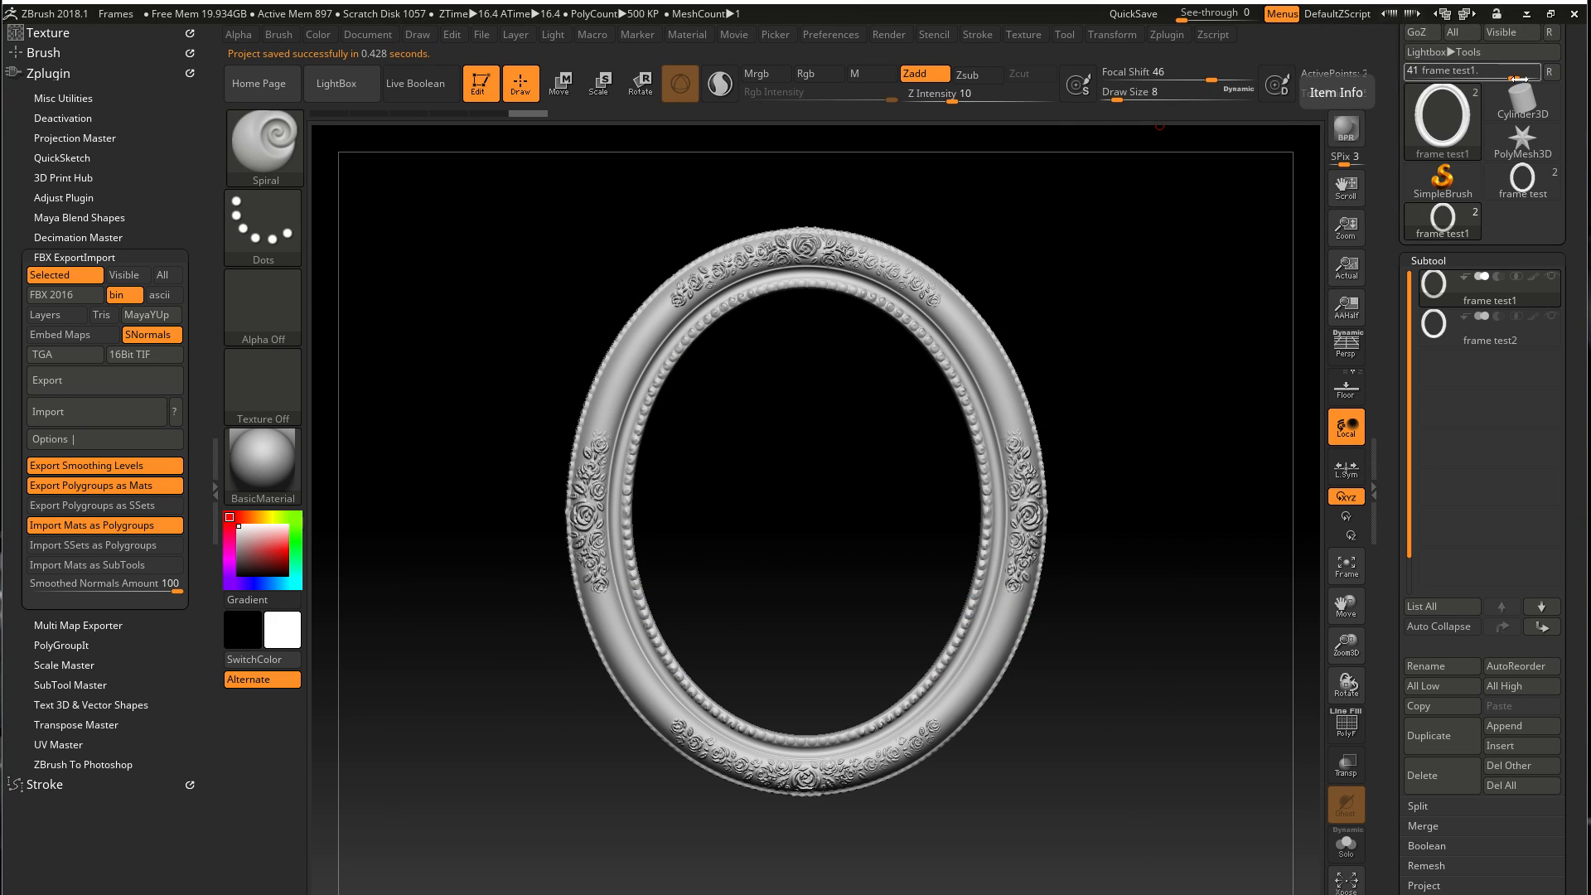
left_click(1576, 15)
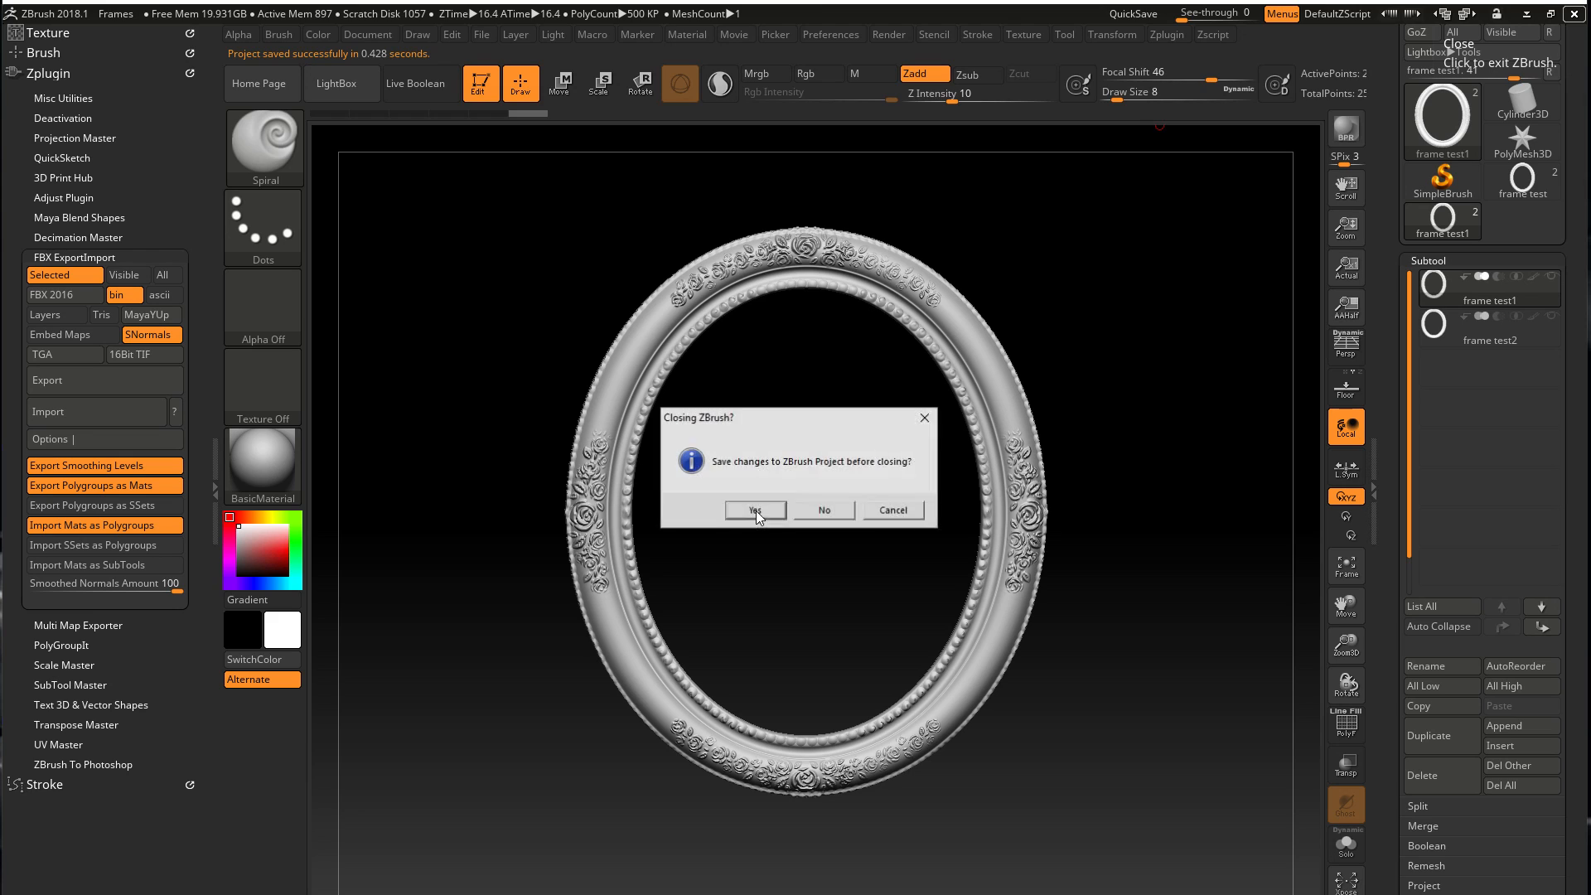
left_click(820, 511)
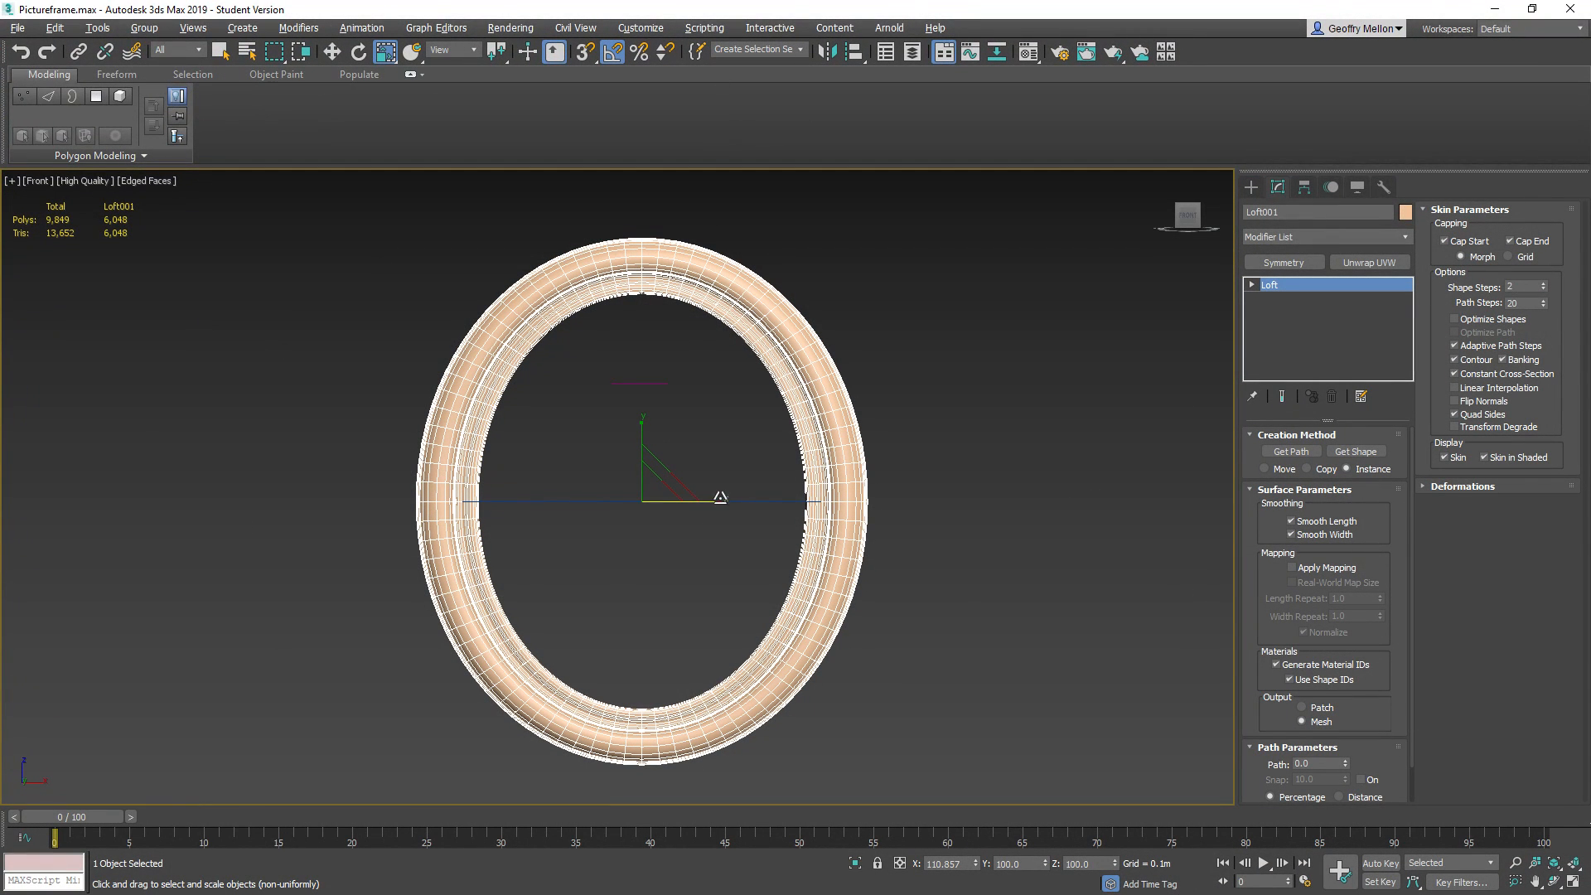
In 3ds Max, hide the lofted frame and the remaining visible objects of the Pictureframe scene
right_click(967, 279)
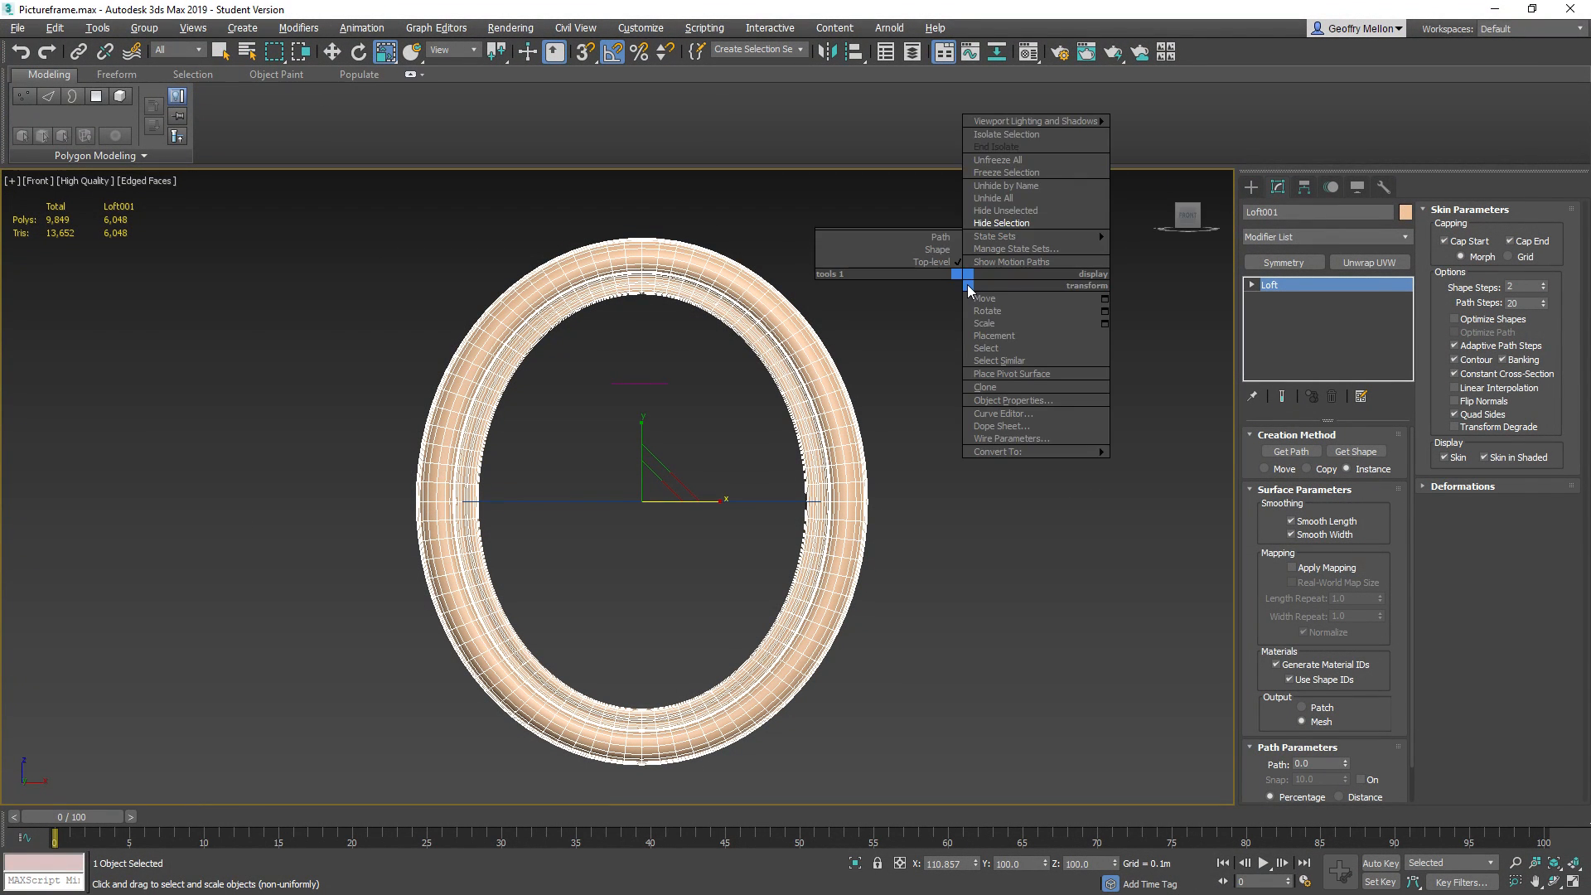
left_click(1003, 223)
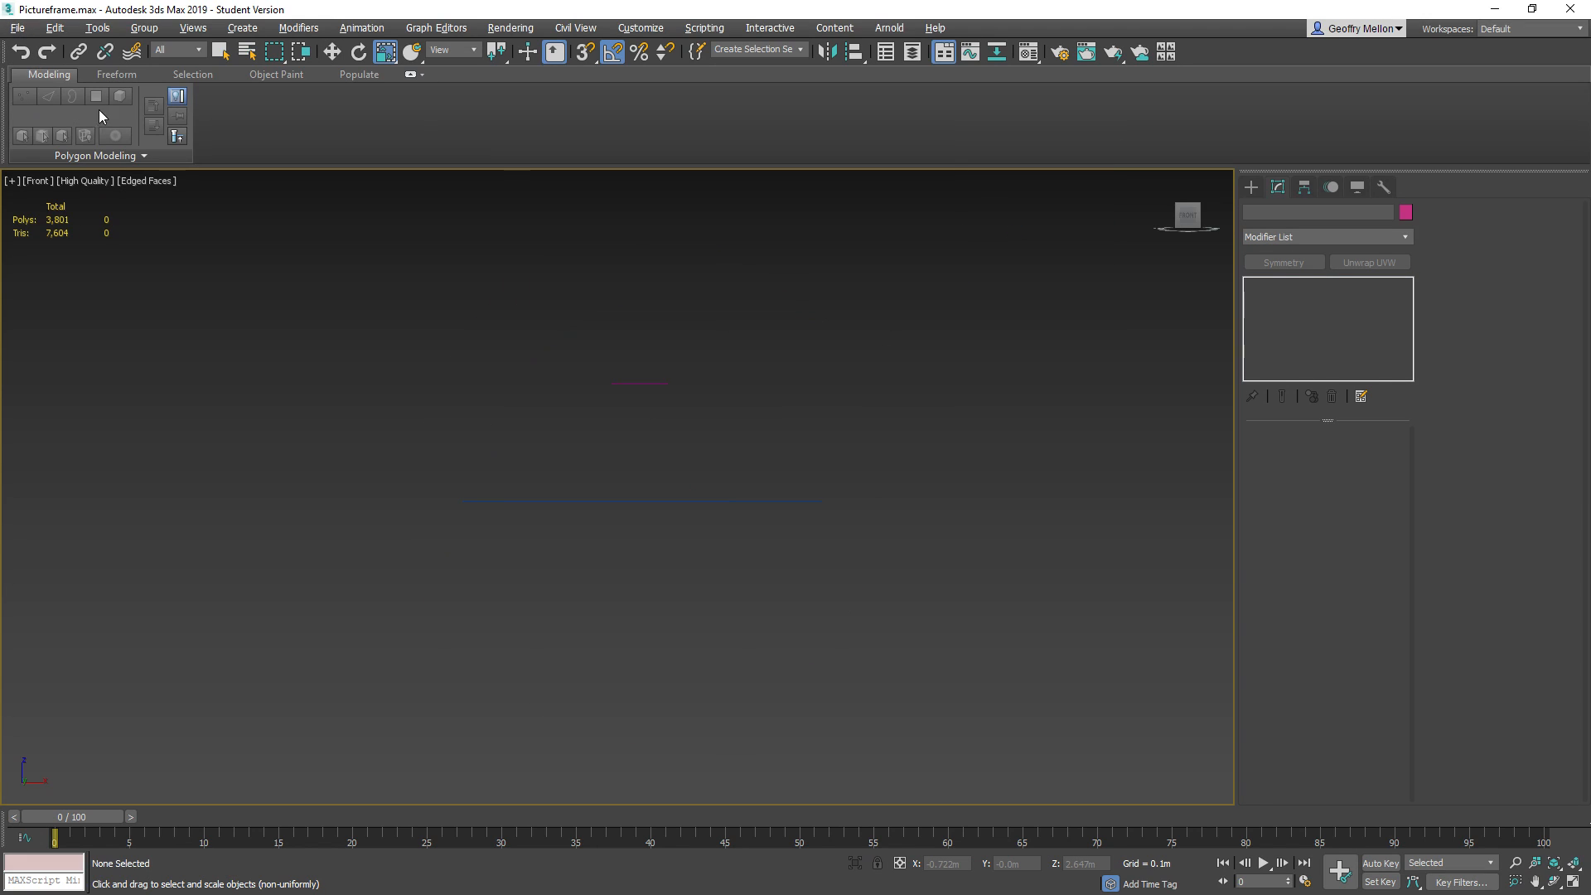
left_click(10, 28)
left_click(46, 156)
key("ctrl+a")
right_click(953, 303)
left_click(955, 268)
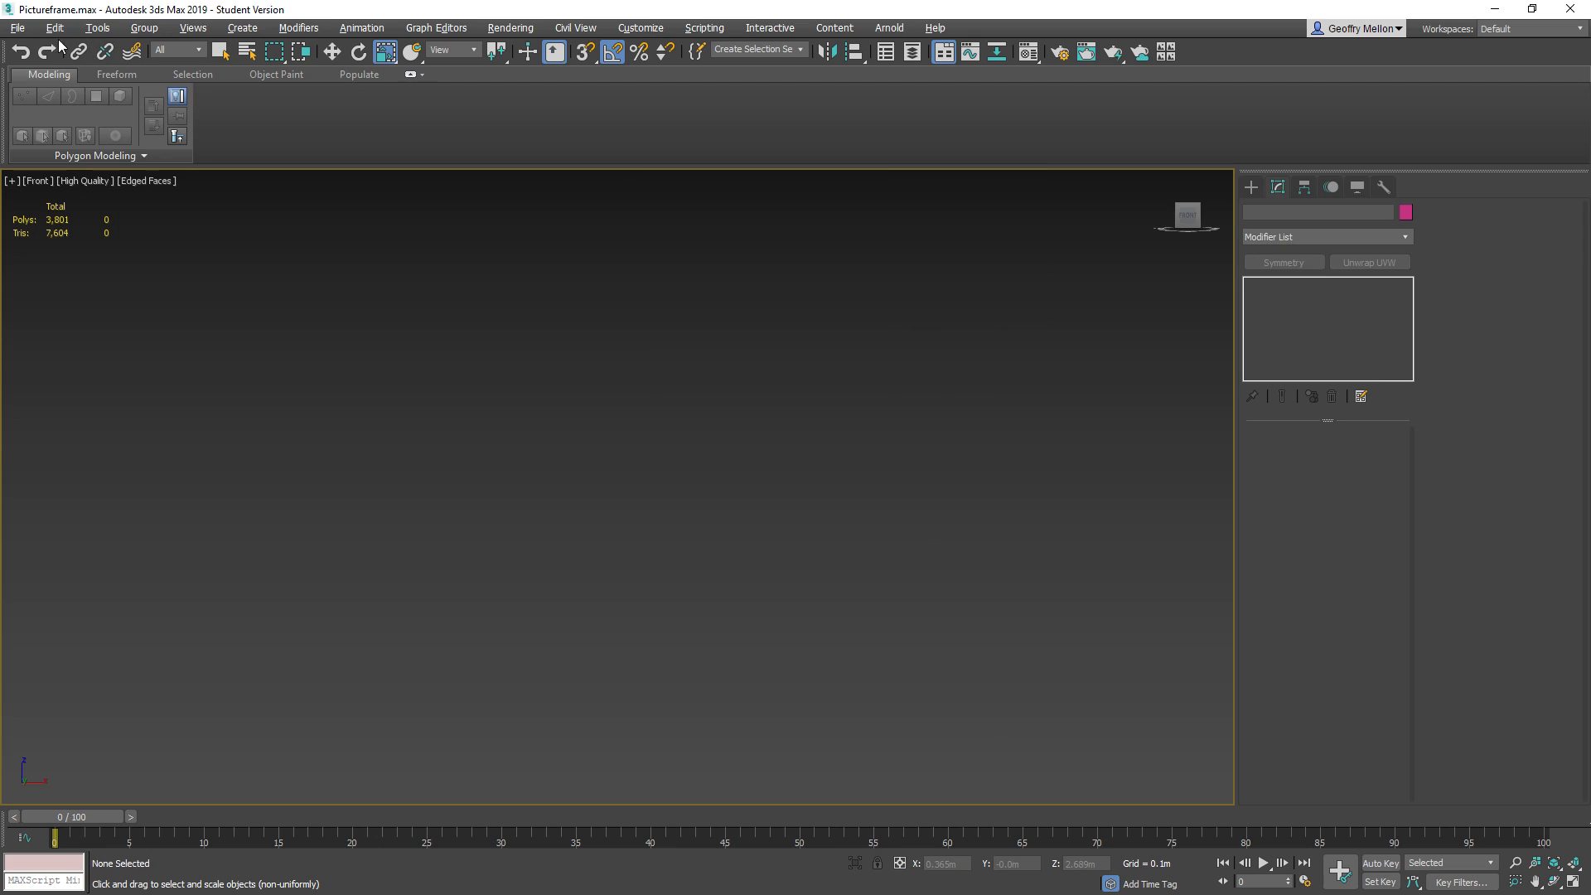
Import Framelow_New1.fbx into the scene with the current FBX import settings
left_click(17, 28)
mouse_move(53, 262)
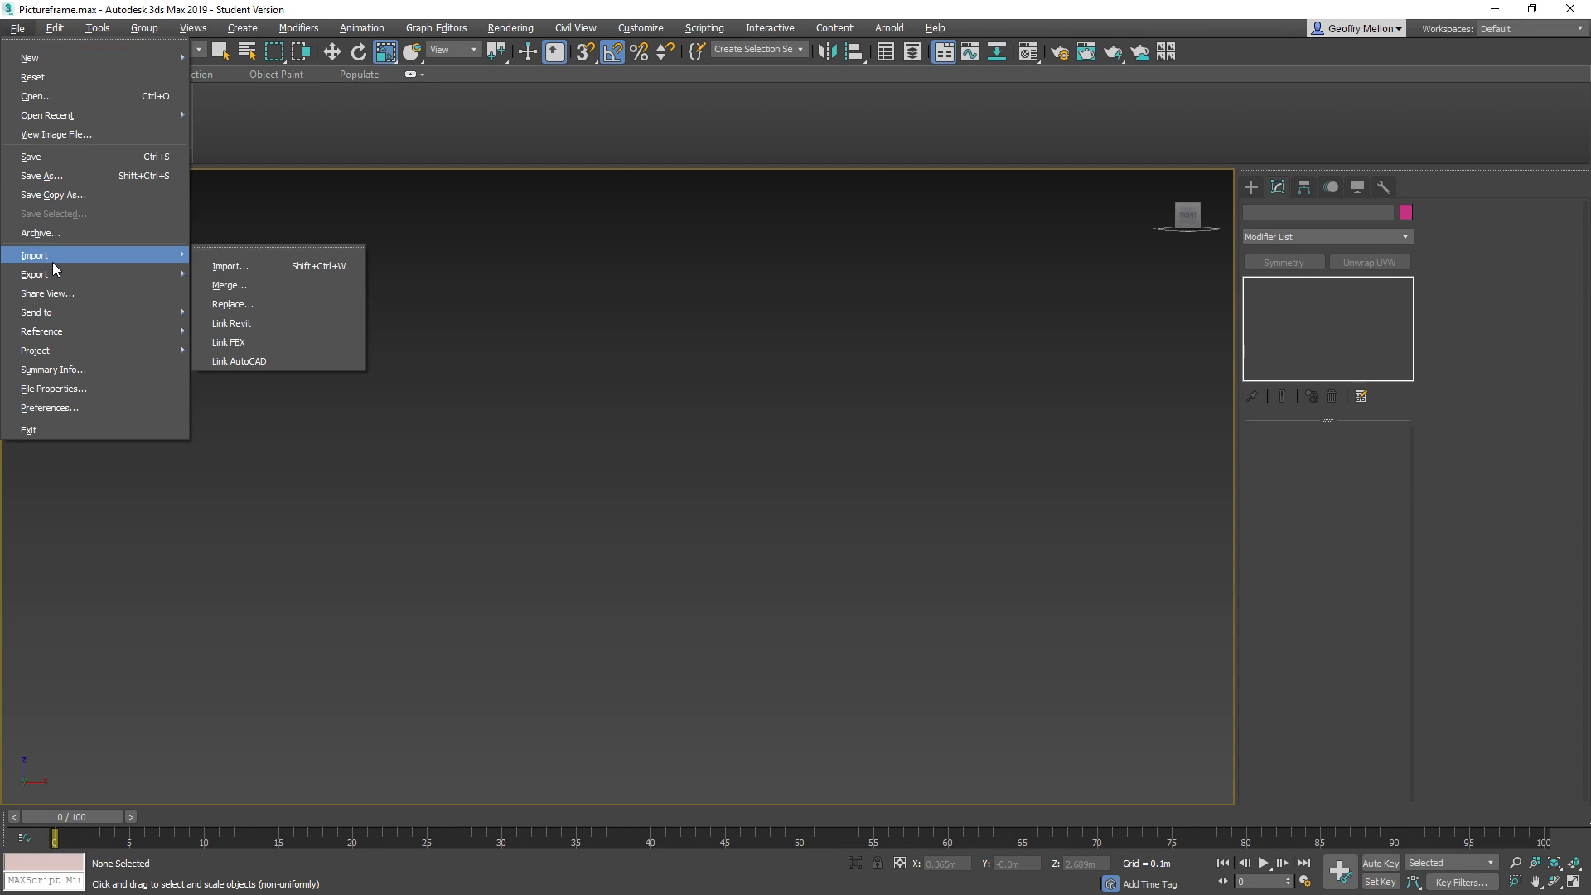
left_click(296, 273)
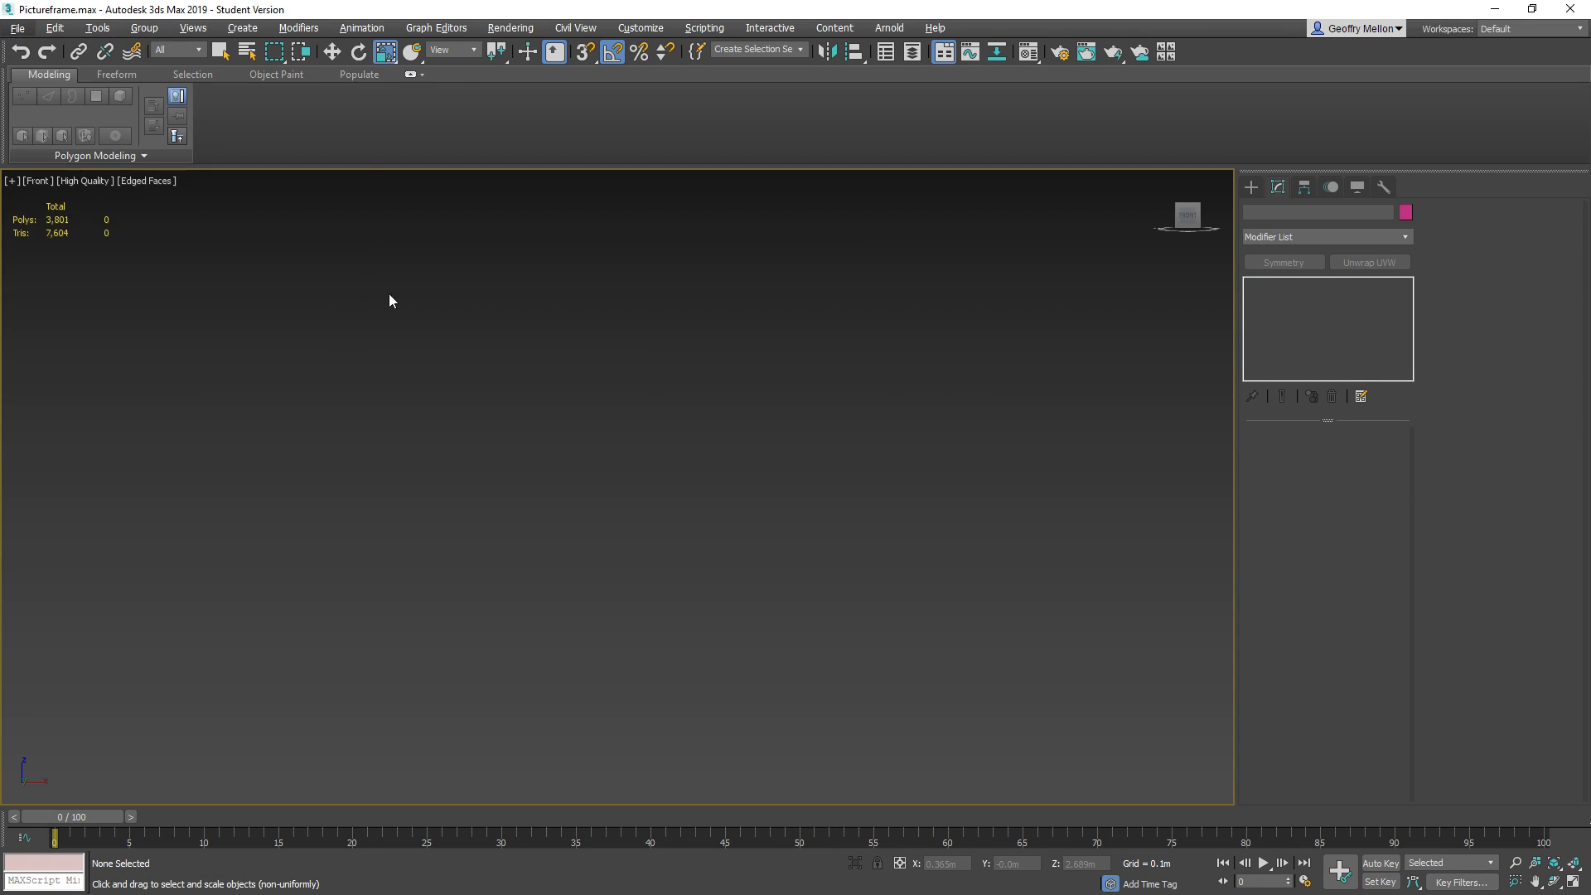
left_click(552, 325)
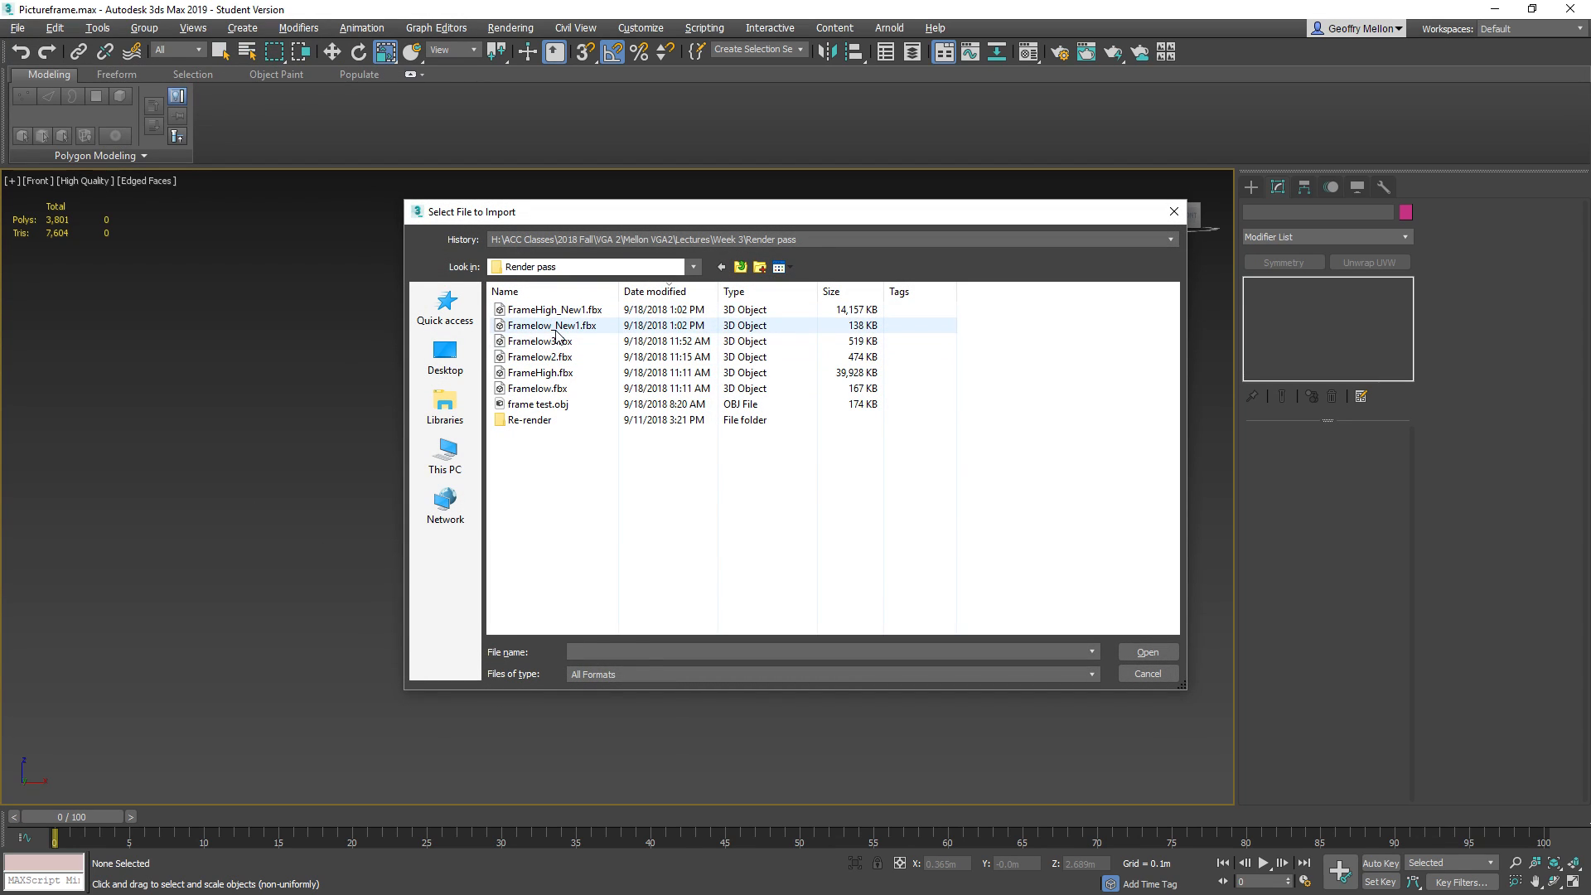
left_click(1147, 652)
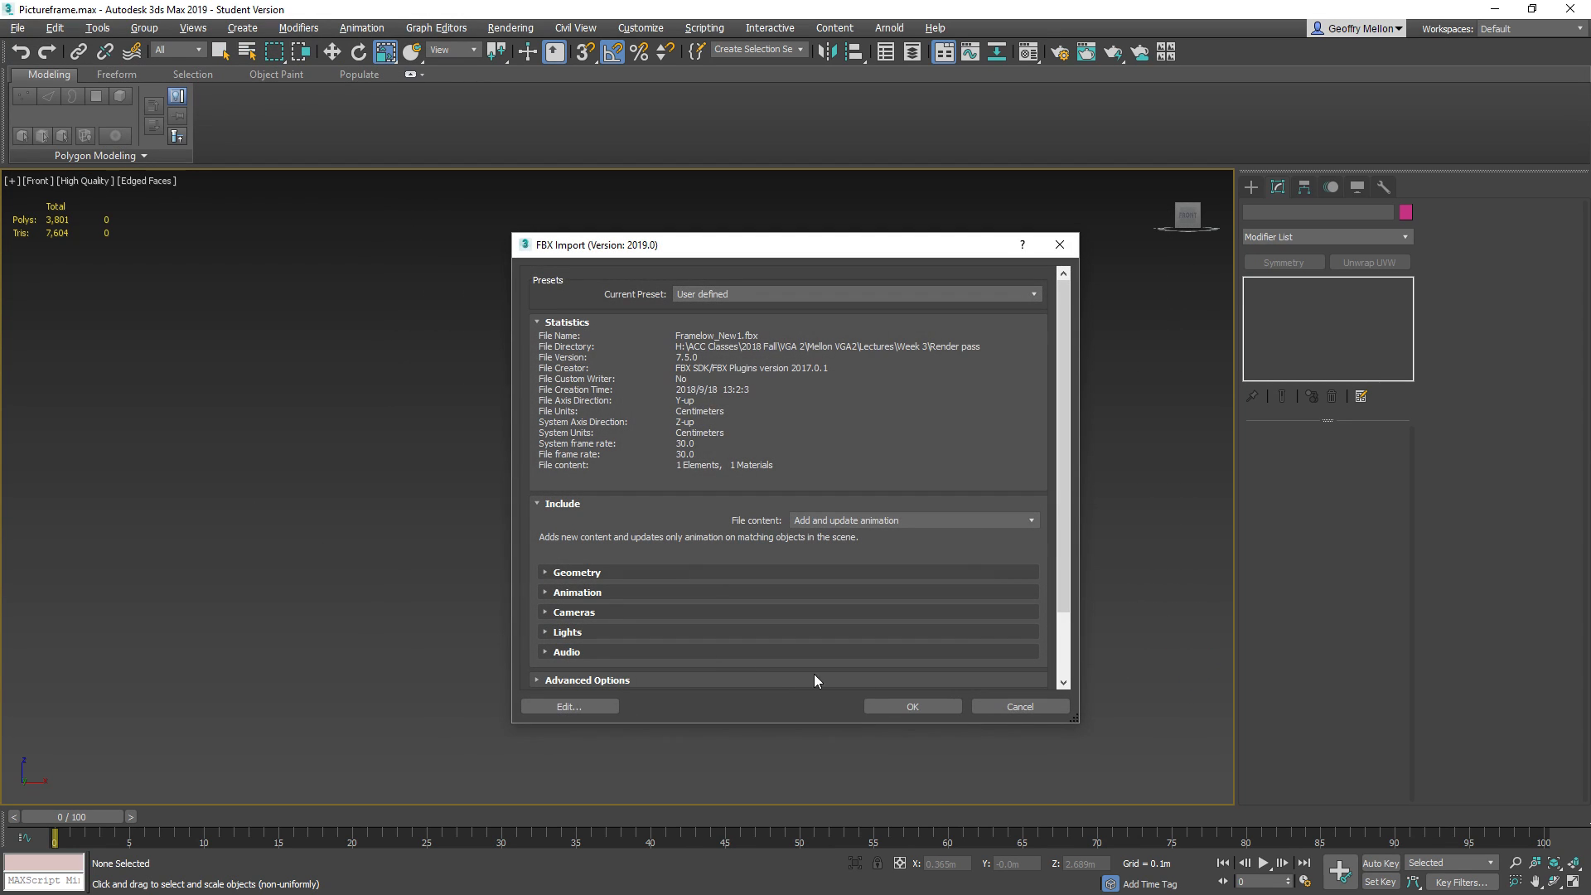
left_click(936, 710)
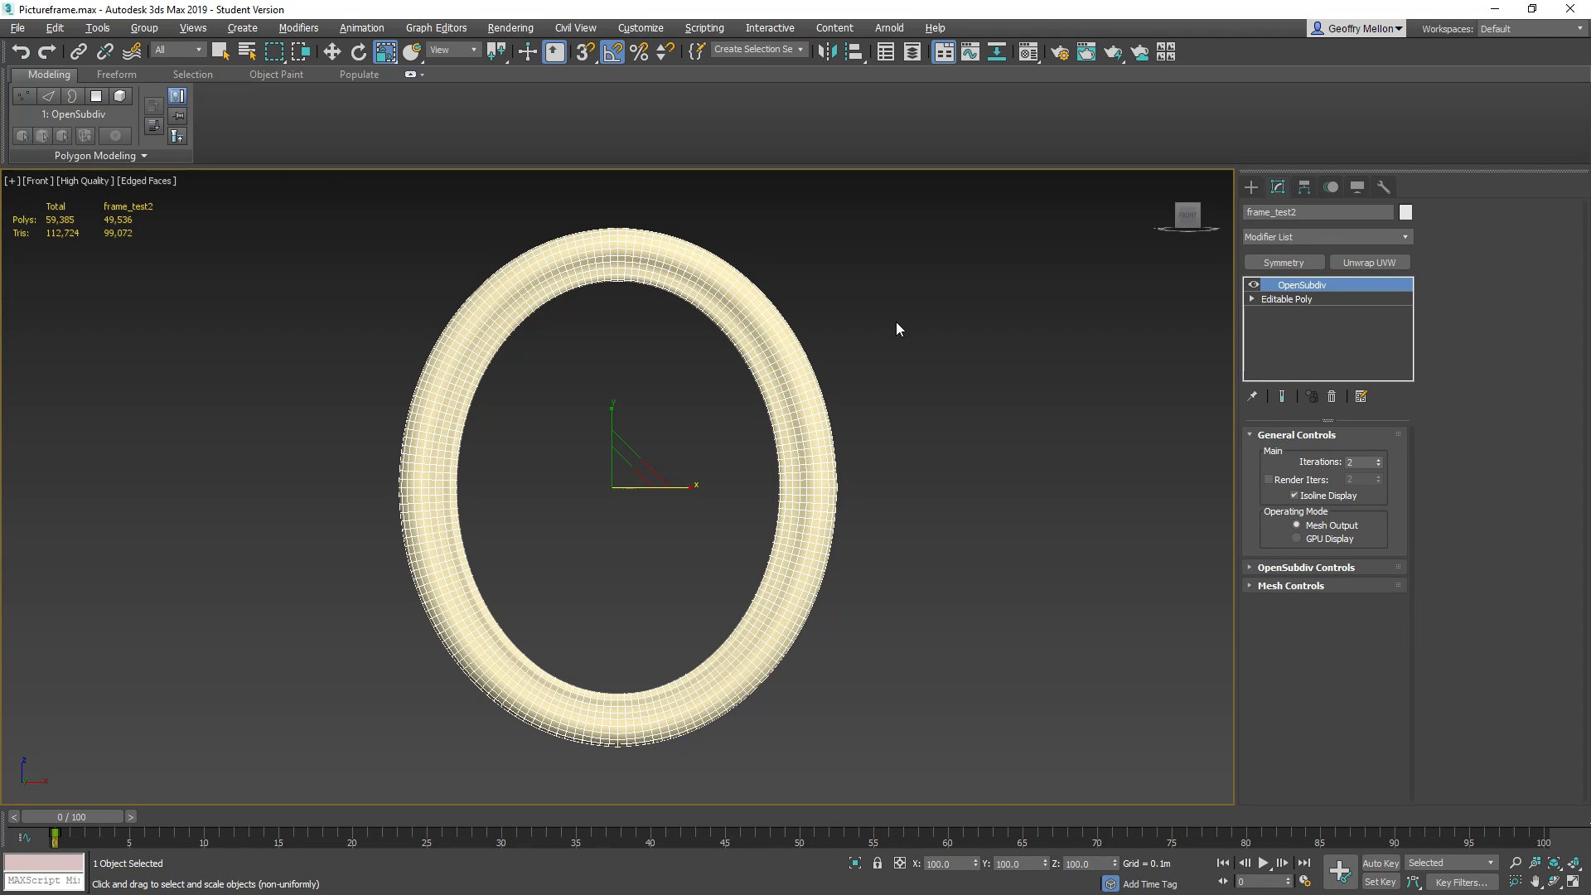
Set the imported frame's object color to dark blue and delete its OpenSubdiv modifier
middle_click_drag(695, 358, 725, 366)
left_click(1405, 214)
left_click(863, 475)
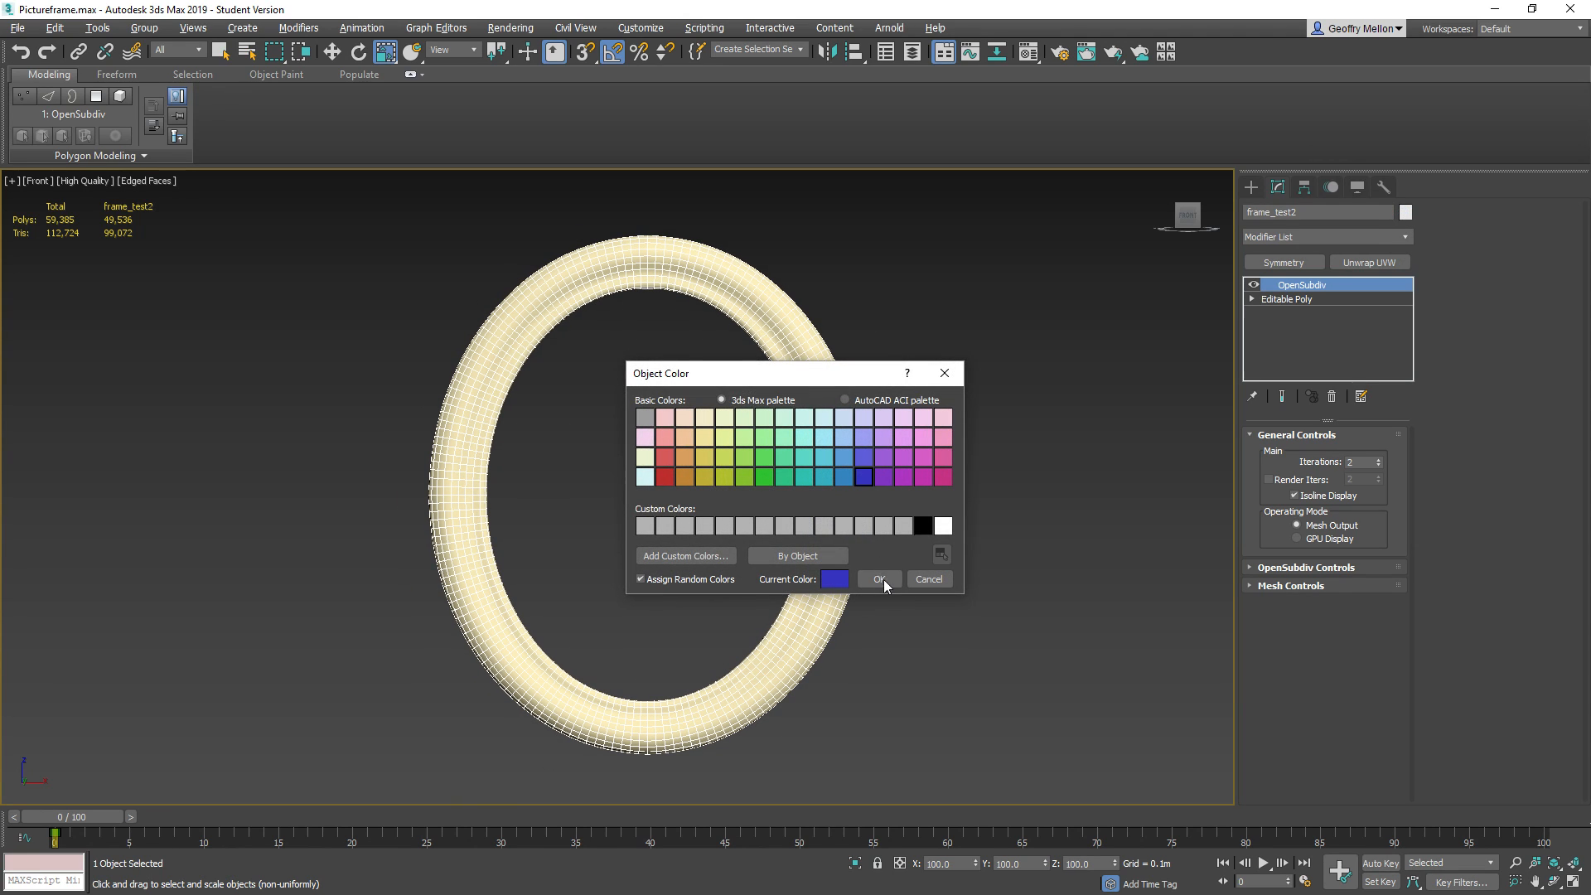
left_click(879, 579)
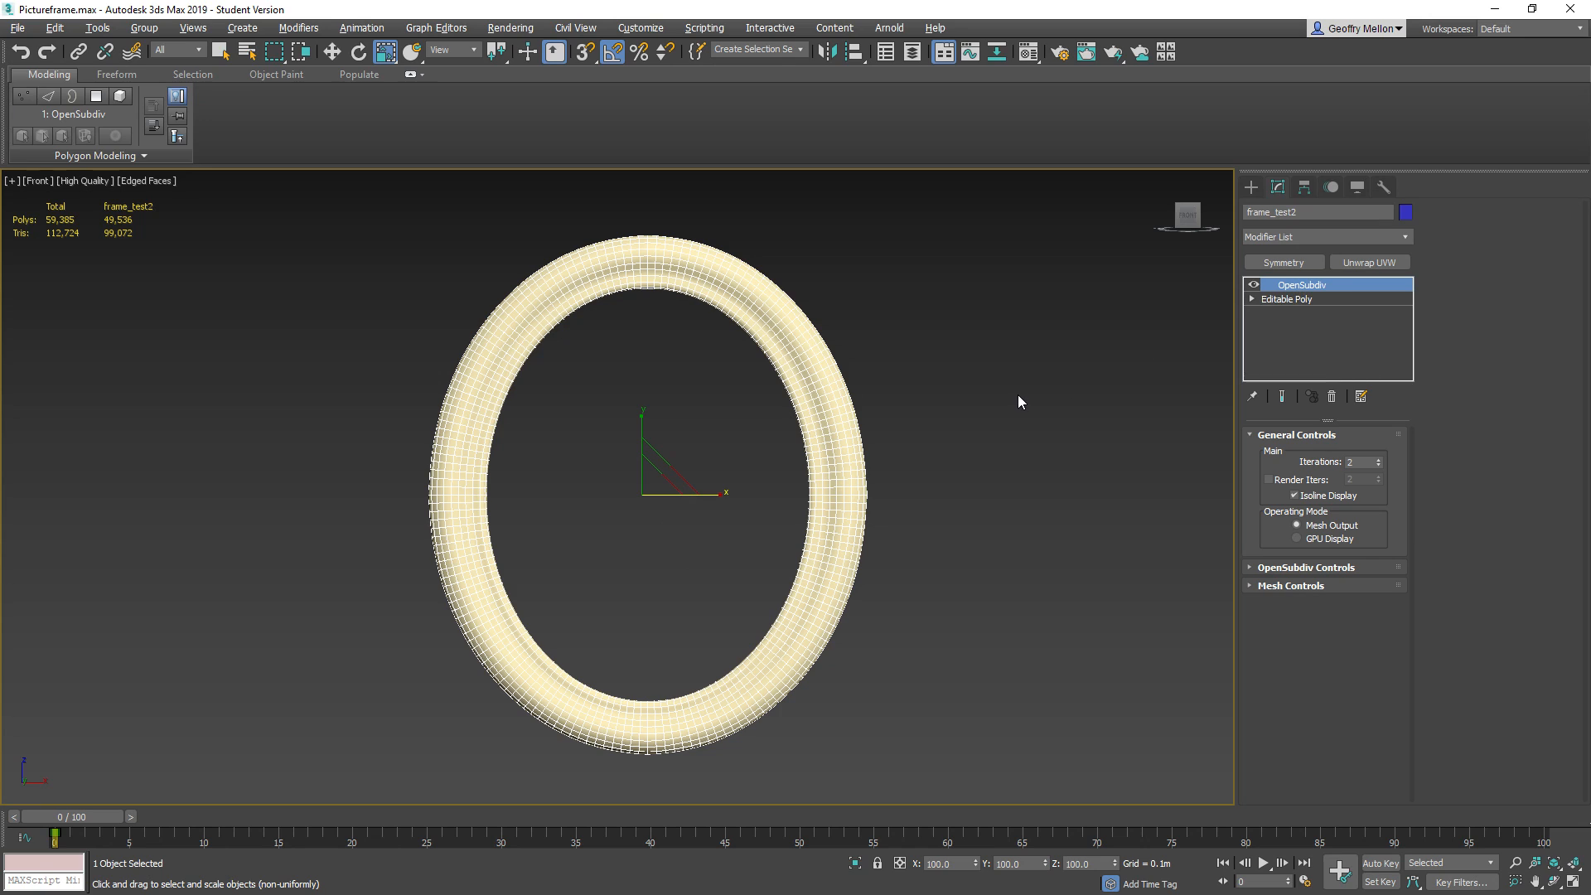
left_click(1332, 398)
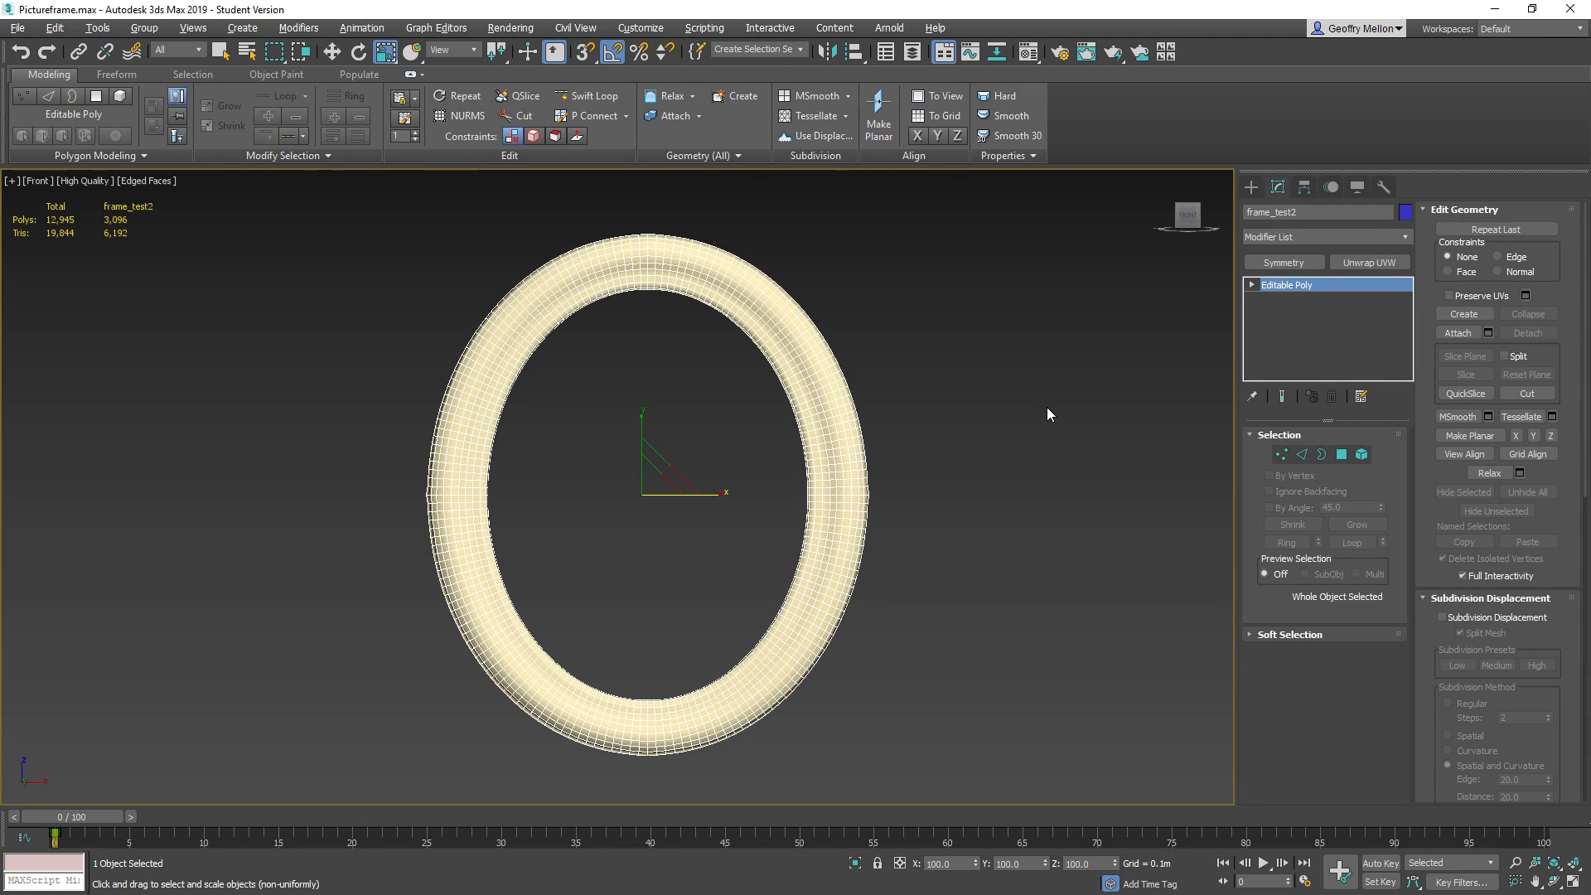
Assign the 08 - Default material to the imported low-poly frame
key("m")
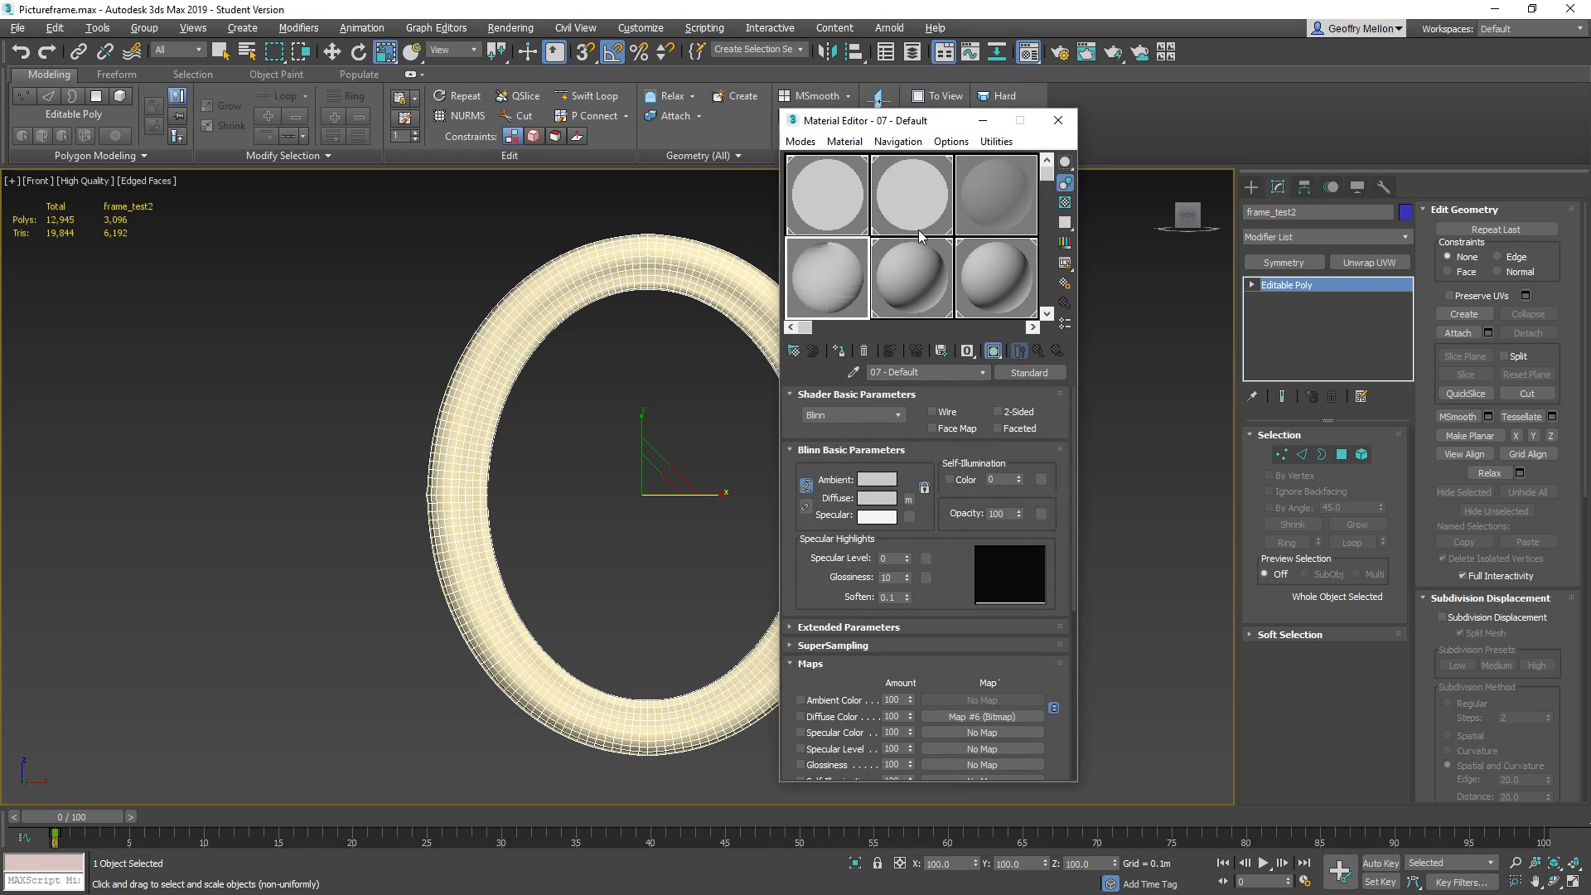
left_click(900, 263)
left_click(839, 351)
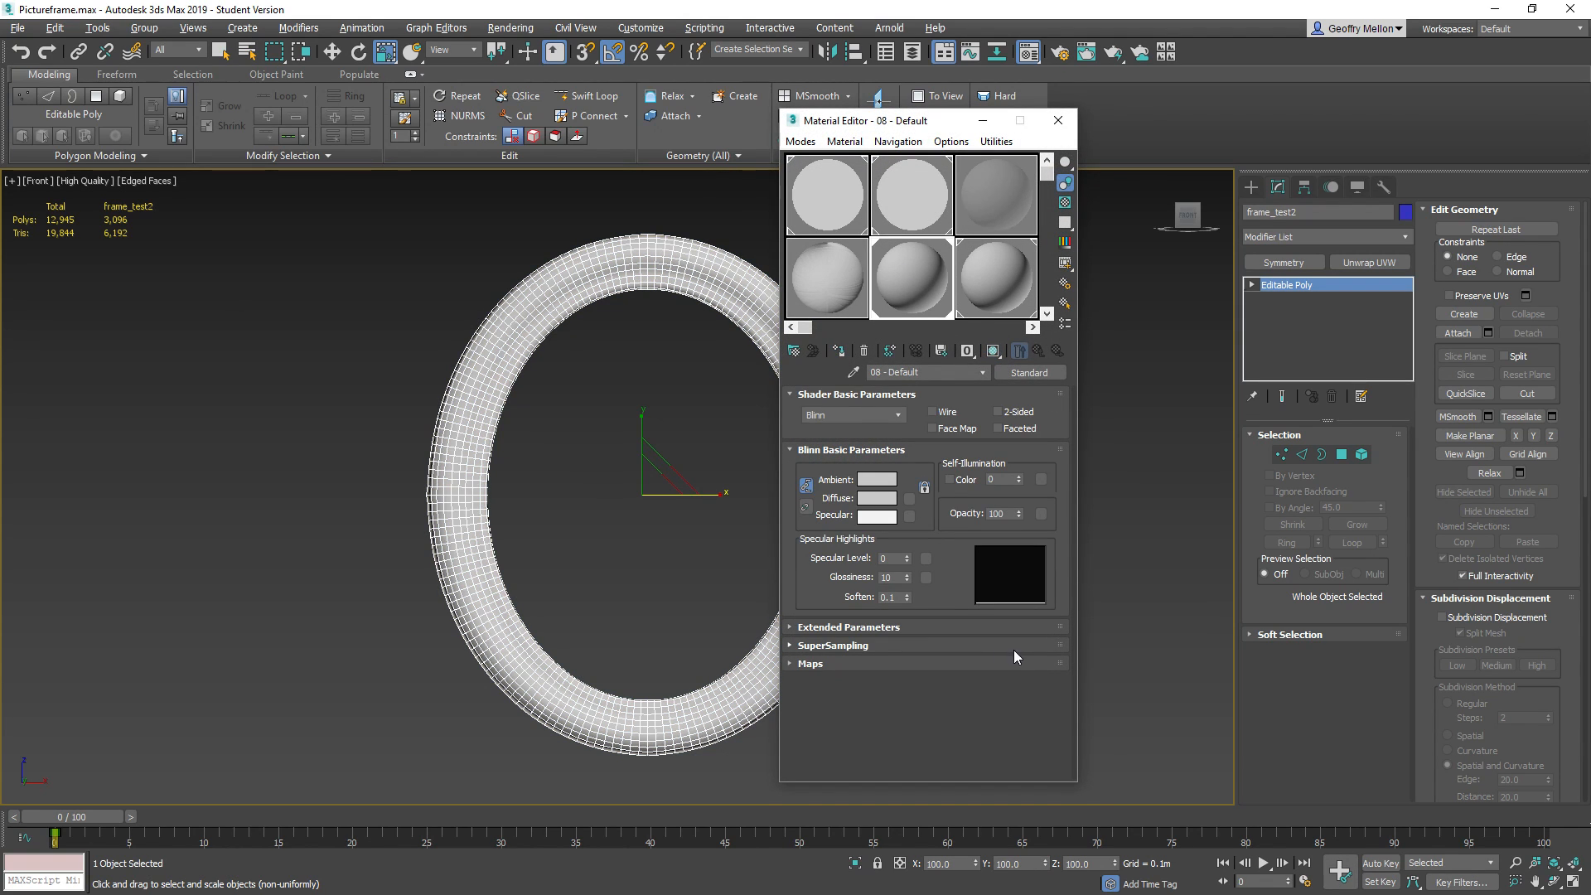
Set the diffuse color of the 08 - Default material to dark purple and close the Material Editor
left_click(894, 499)
mouse_move(451, 212)
left_mouse_down()
mouse_move(447, 180)
mouse_move(427, 206)
left_mouse_up()
left_click_drag(474, 146, 479, 105)
left_click(623, 257)
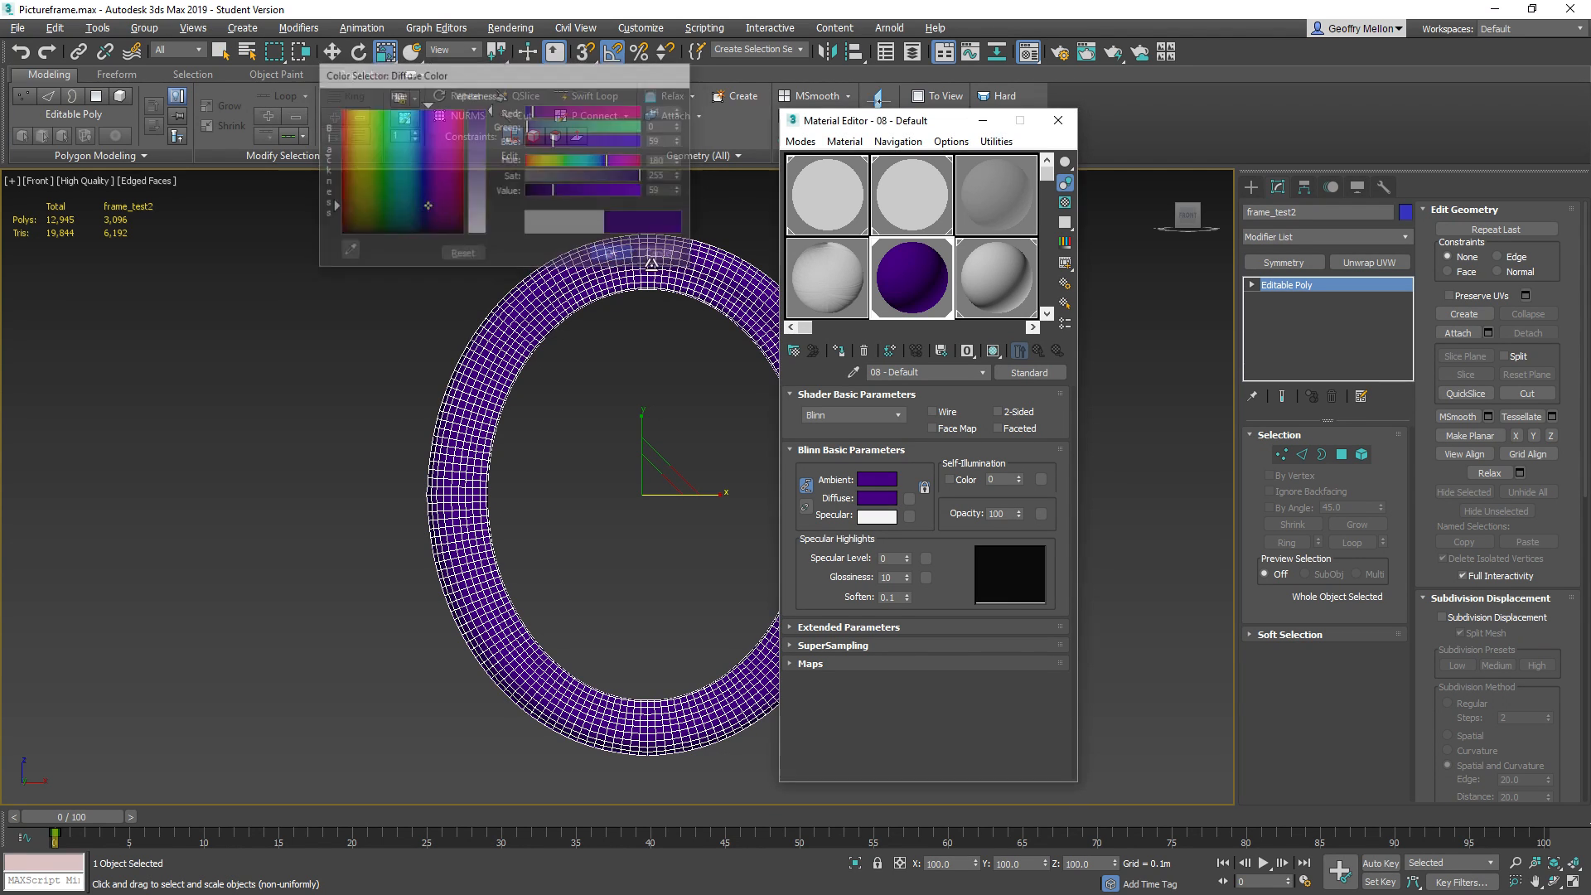
left_click(1058, 122)
Select the frame's back faces at polygon level with Ignore Backfacing on and By Angle at 45
mouse_move(640, 440)
middle_mouse_down()
mouse_move(611, 413)
mouse_move(667, 438)
middle_mouse_up()
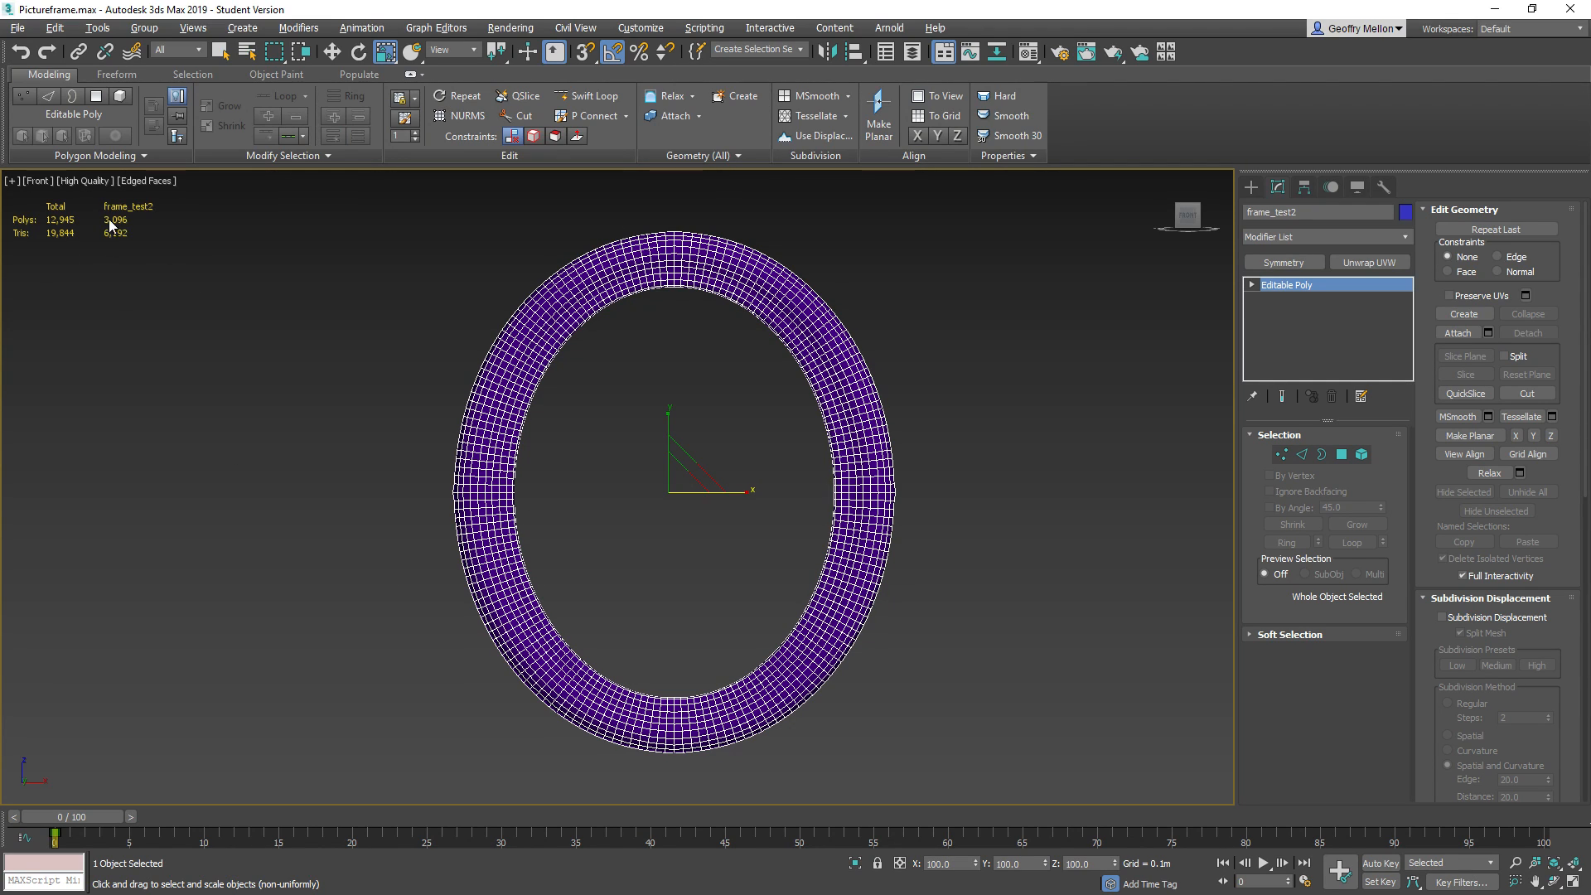
middle_click_drag(633, 442, 603, 372)
middle_click_drag(1021, 462, 819, 496)
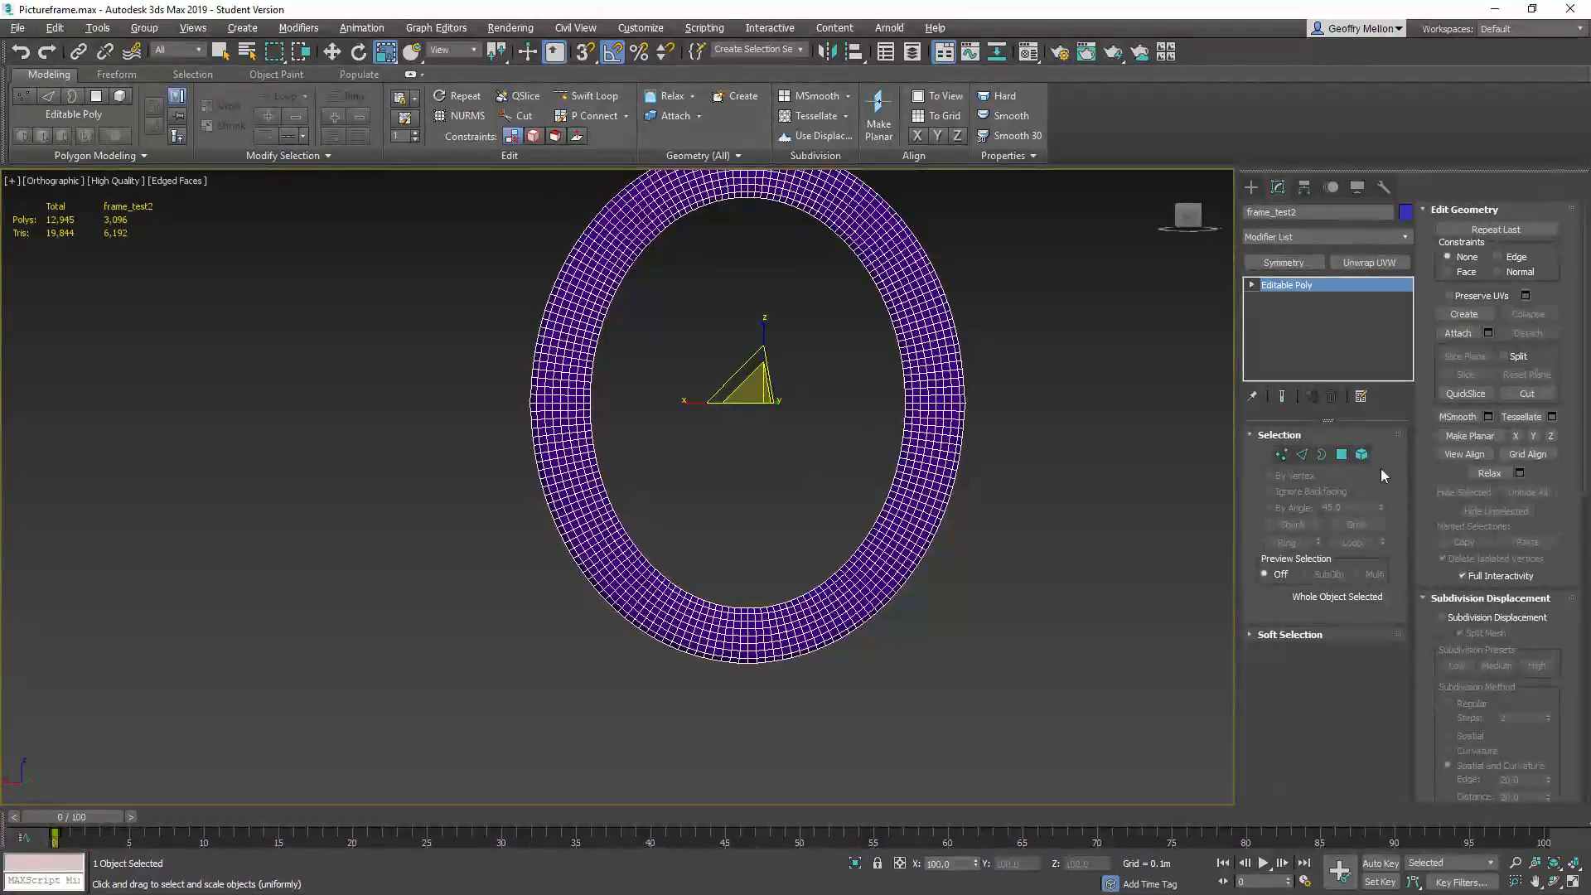
left_click(1342, 455)
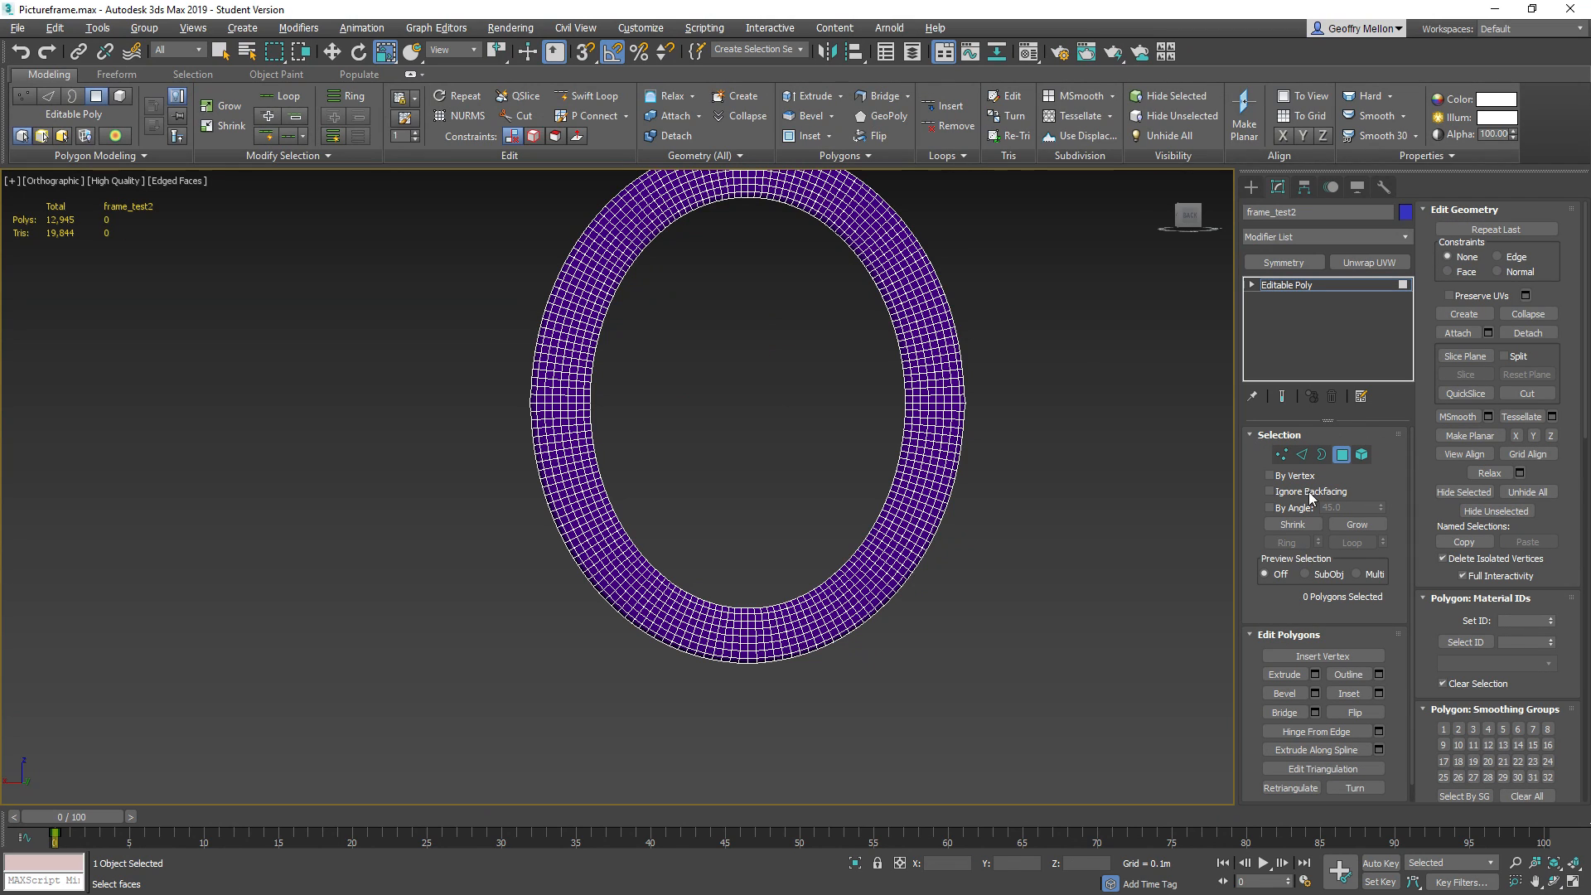
left_click(1268, 494)
left_click(1269, 508)
left_click(943, 379)
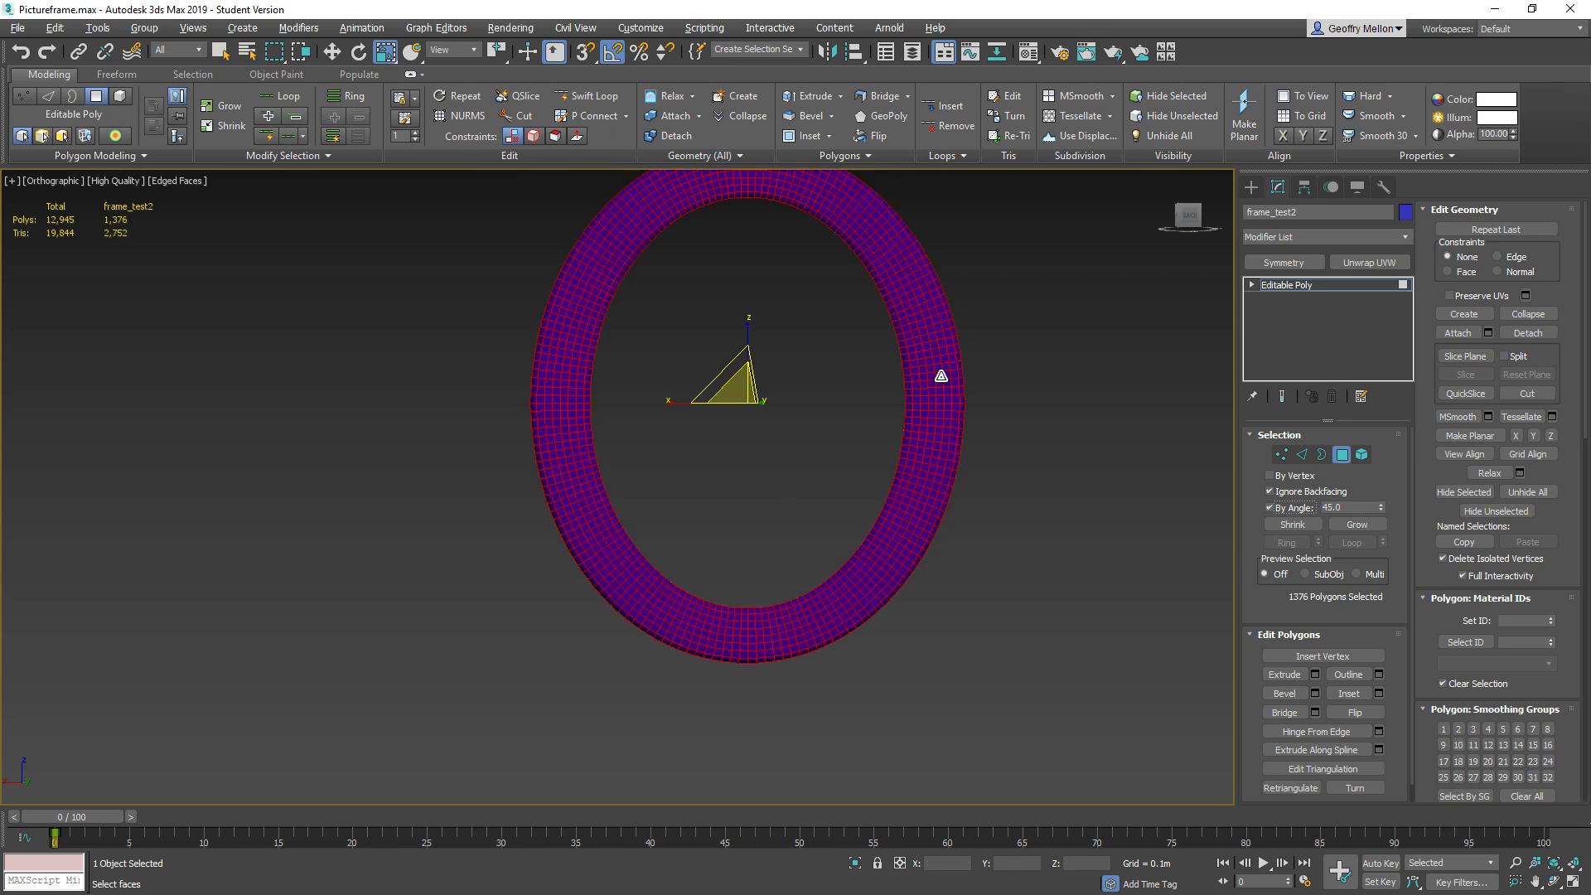
middle_click_drag(1119, 492, 962, 512, "alt")
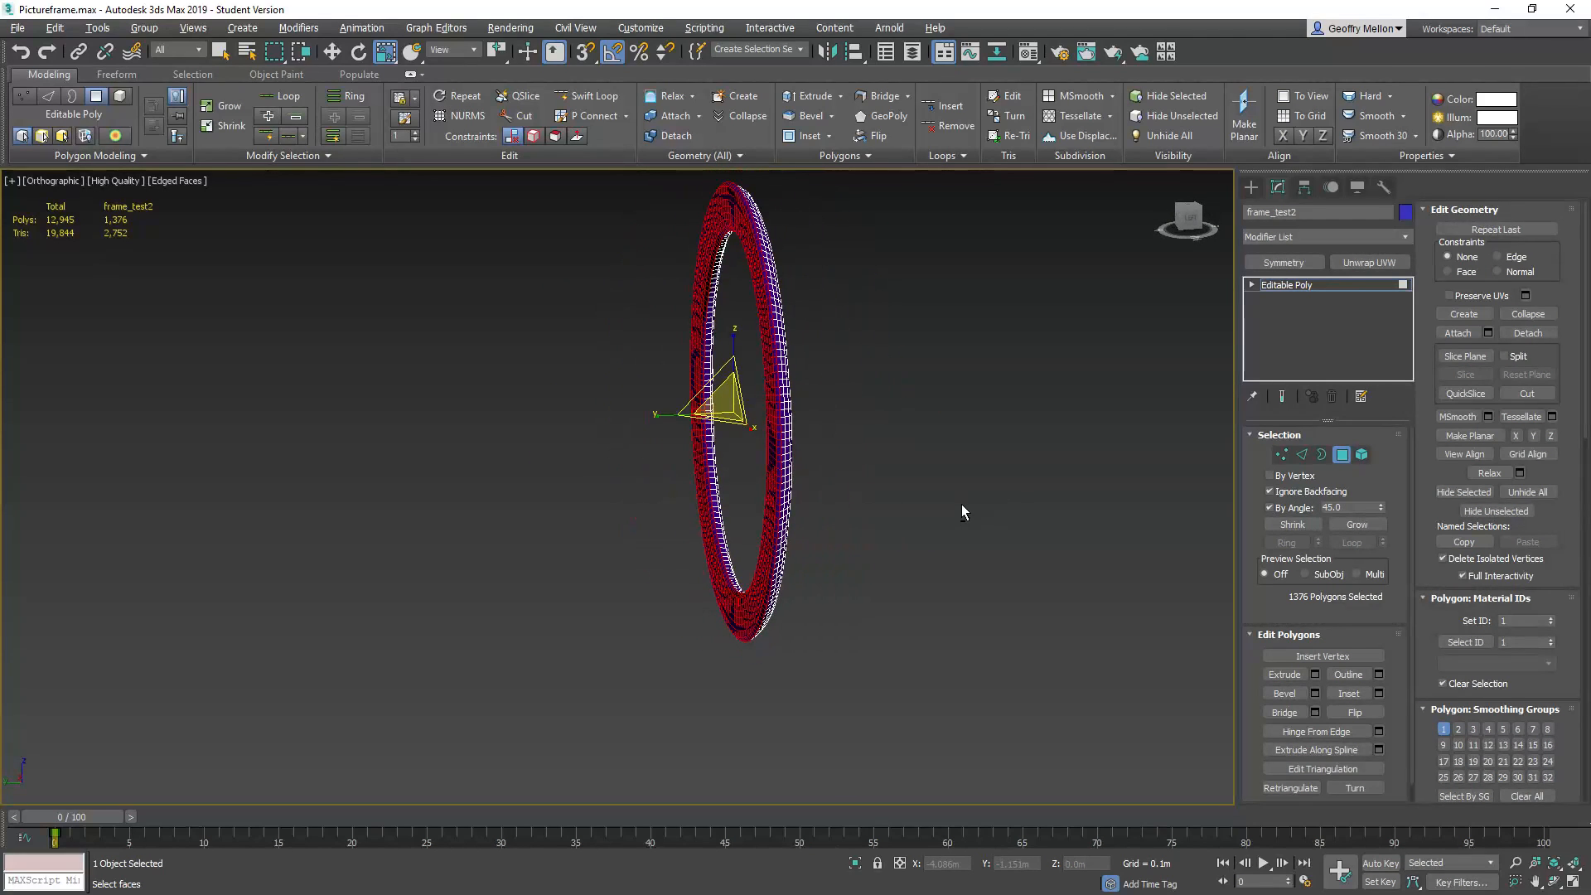
Set the By Angle threshold to 30, delete the frame's back polygons, and leave polygon level
double_click(1344, 506)
middle_click_drag(535, 576, 757, 486, "alt")
scroll(845, 384, "up", 4)
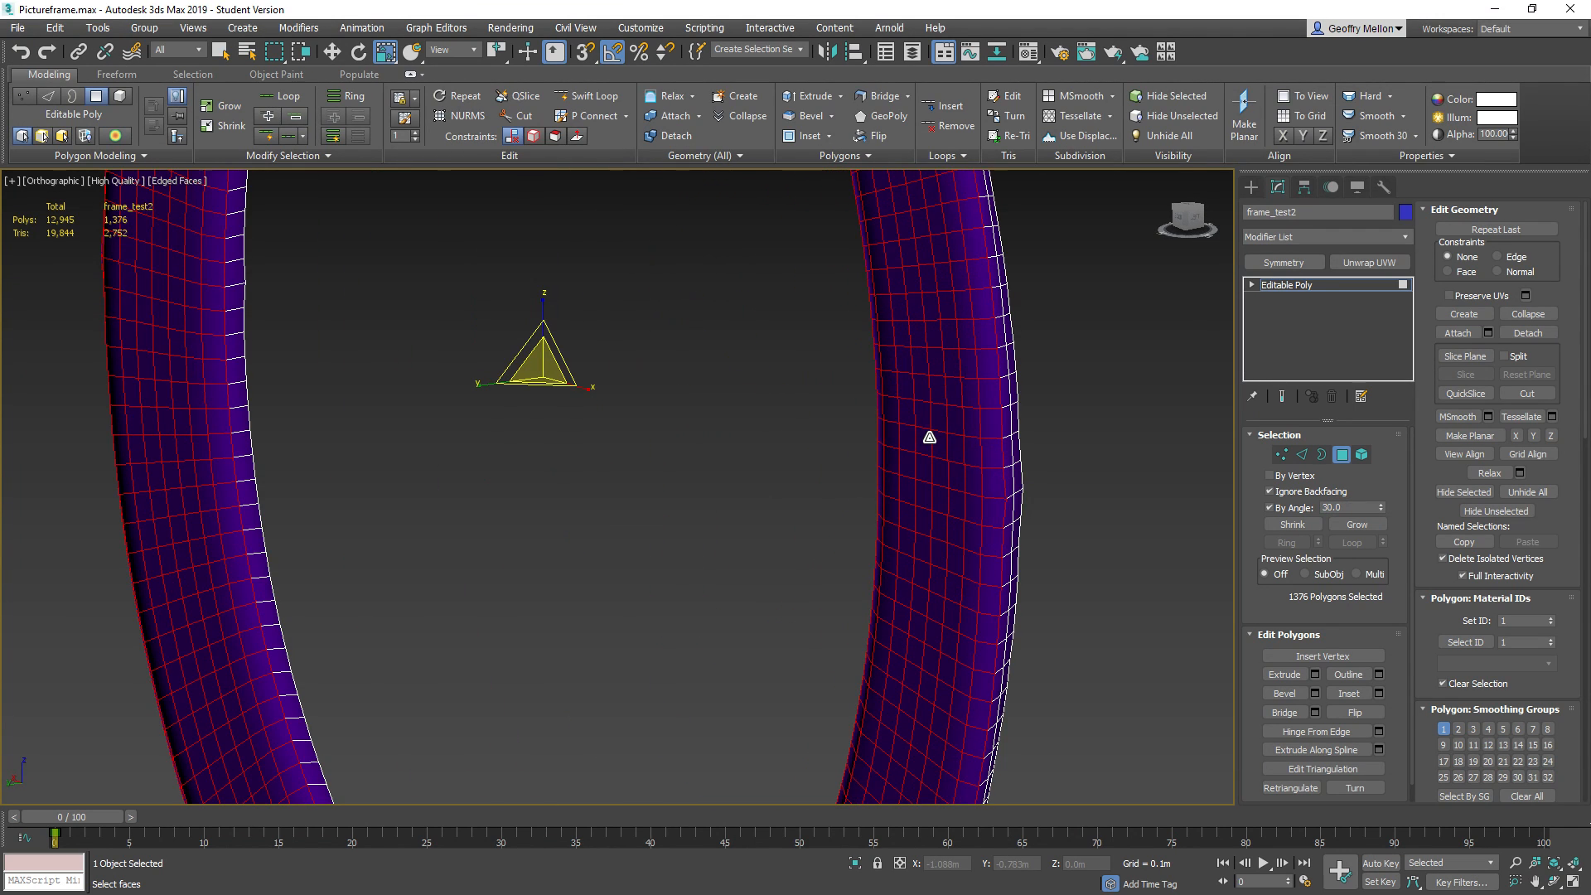
left_click(1112, 471)
left_click(948, 476)
scroll(936, 574, "down", 6)
middle_click_drag(937, 575, 1013, 520, "alt")
middle_click_drag(927, 509, 578, 524, "alt")
left_click(579, 526)
middle_click_drag(768, 570, 584, 571)
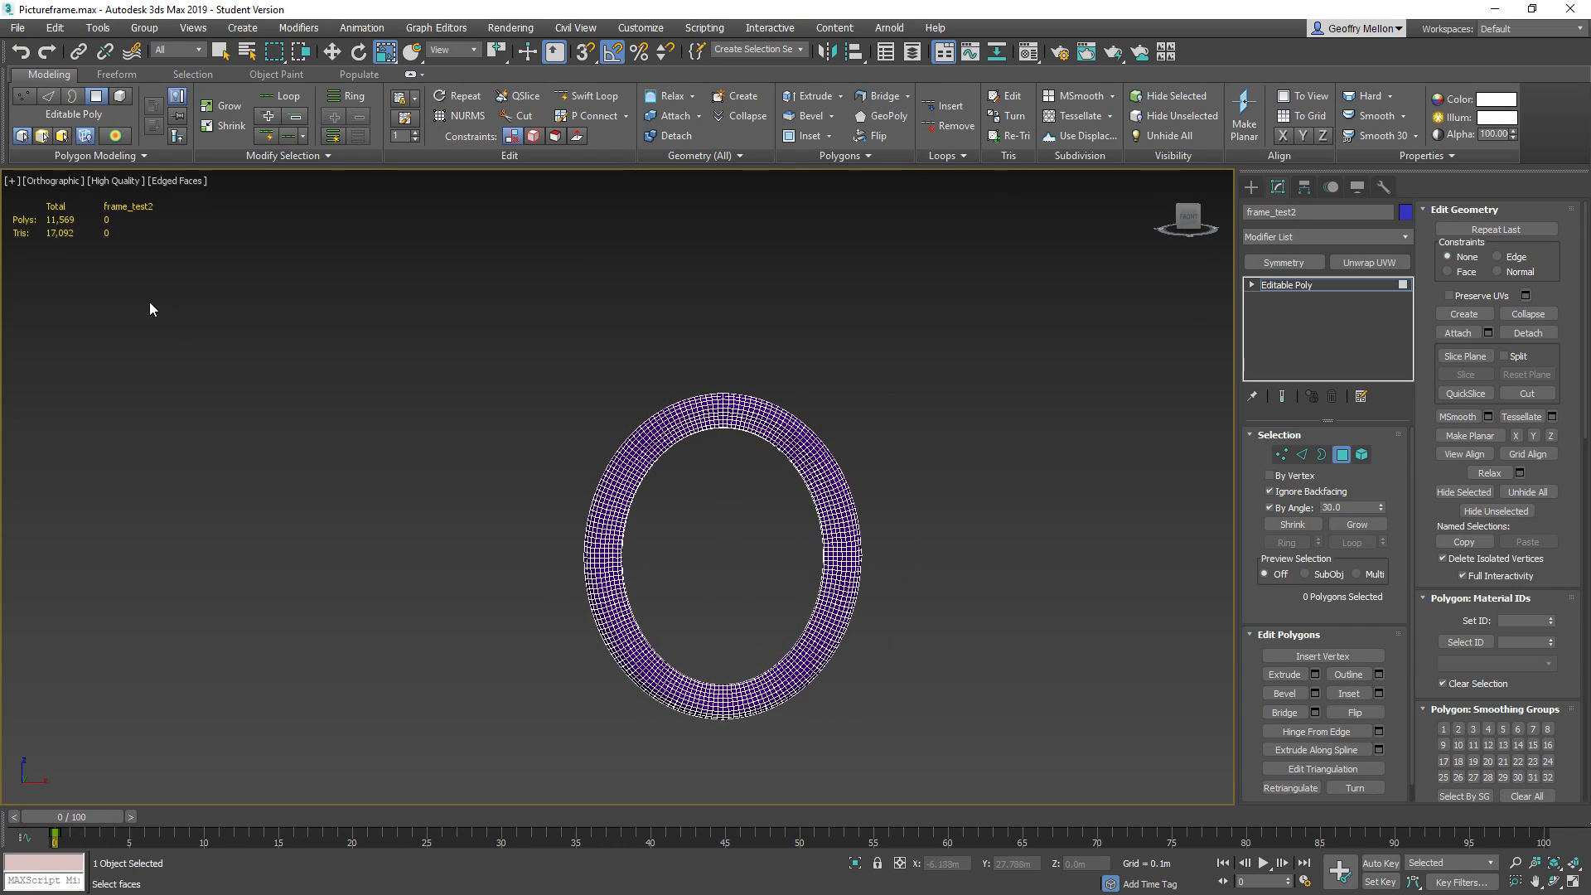
left_click(1341, 454)
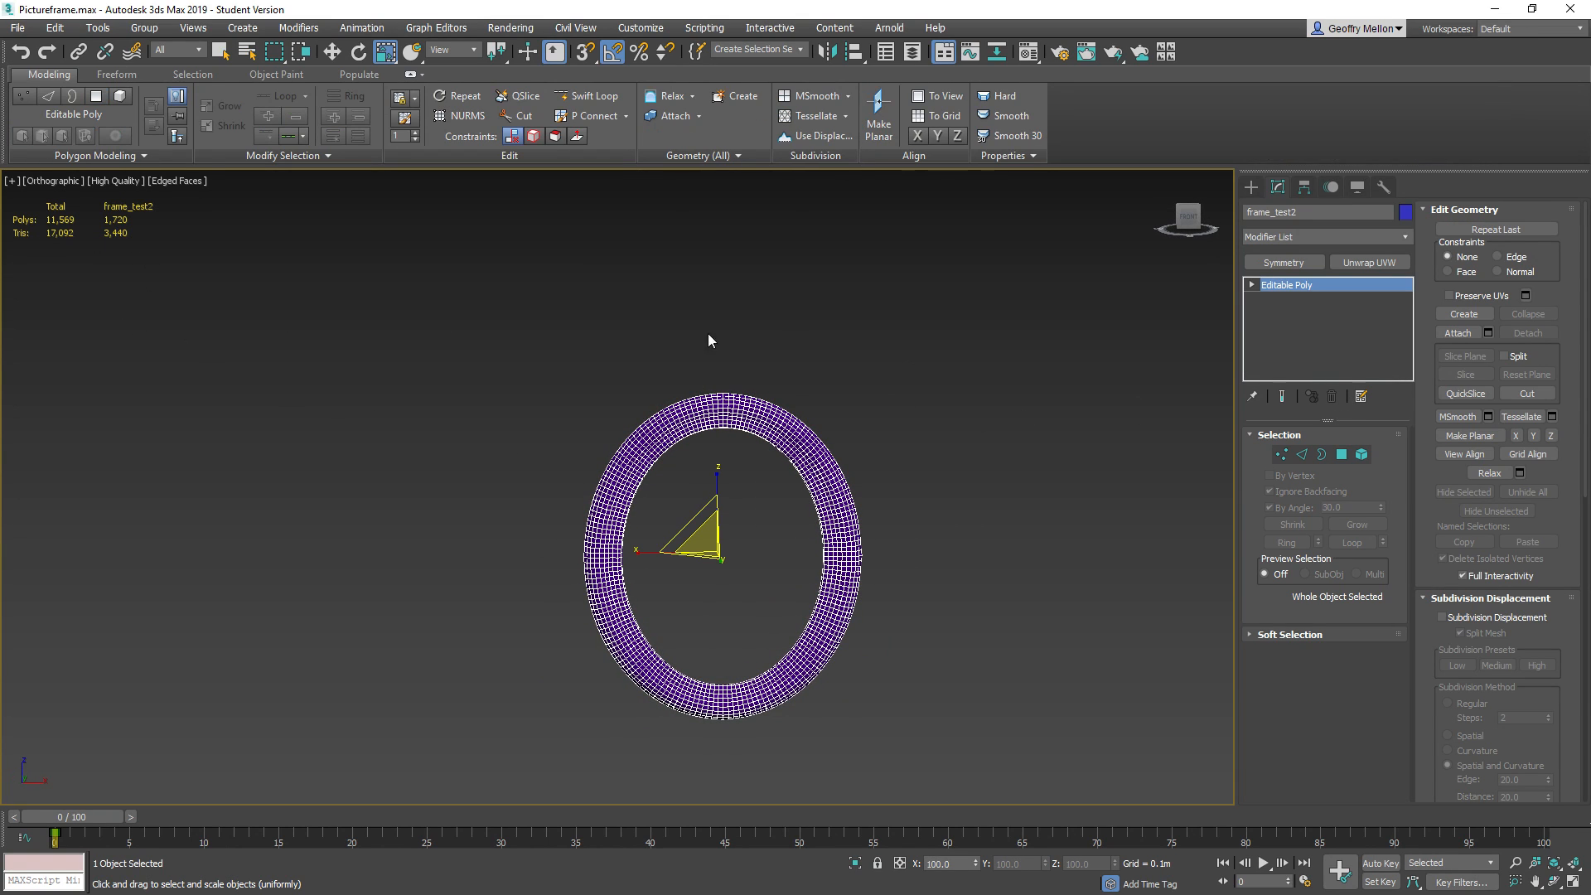
Examine the remaining mesh of the frame up close and from a tilted angle
mouse_move(703, 283)
middle_mouse_down("alt")
mouse_move(668, 285)
mouse_move(713, 284)
mouse_move(699, 284)
middle_mouse_up("alt")
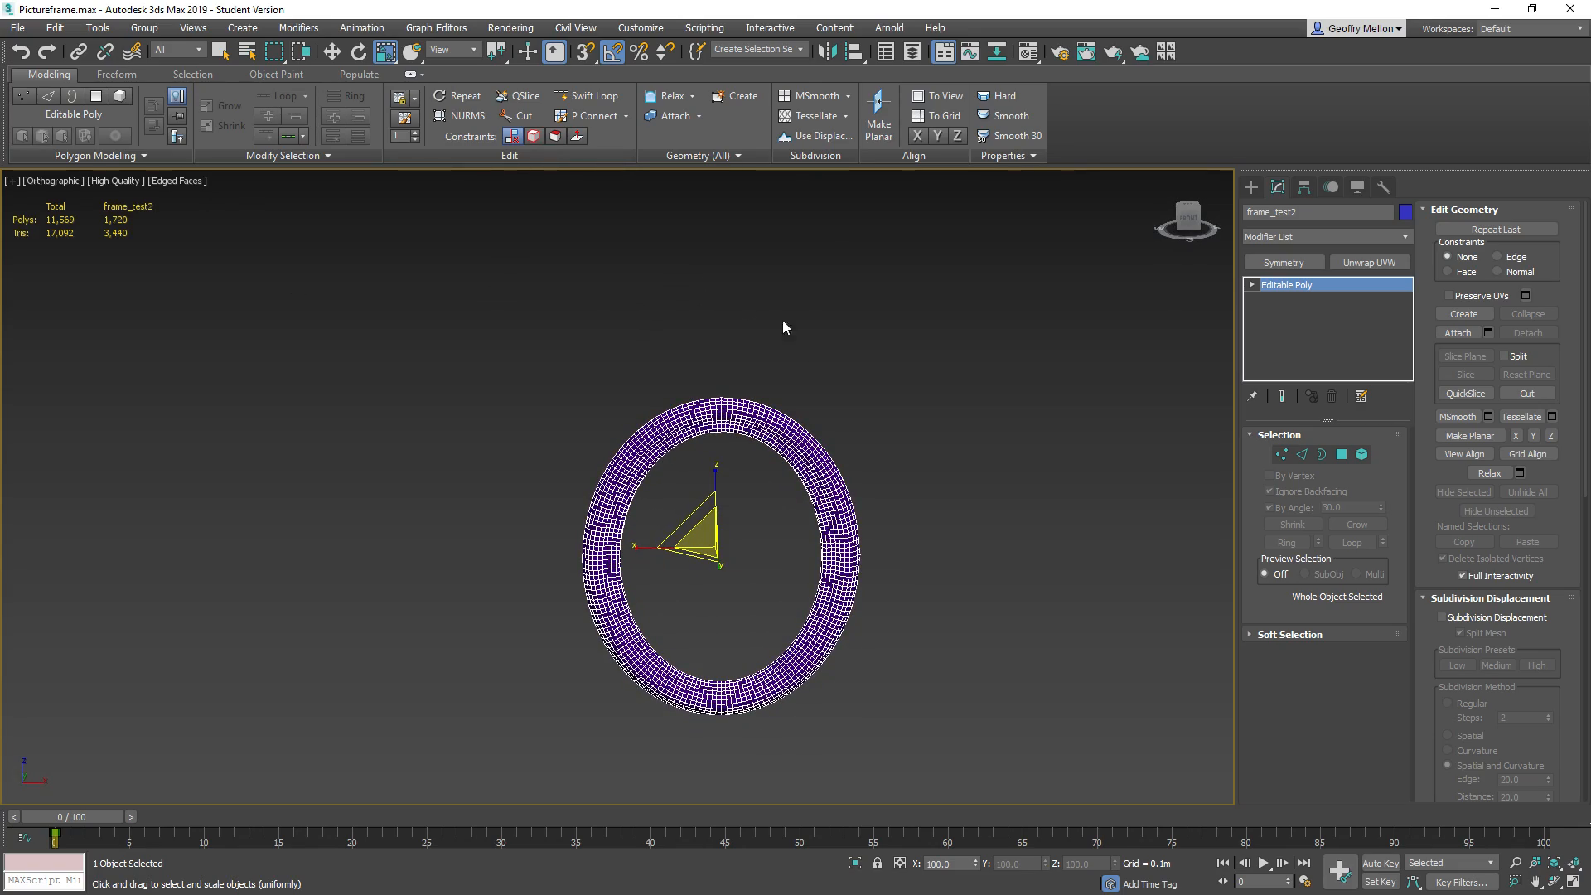
scroll(824, 348, "up", 5)
middle_click_drag(788, 465, 936, 450)
scroll(883, 382, "down", 3)
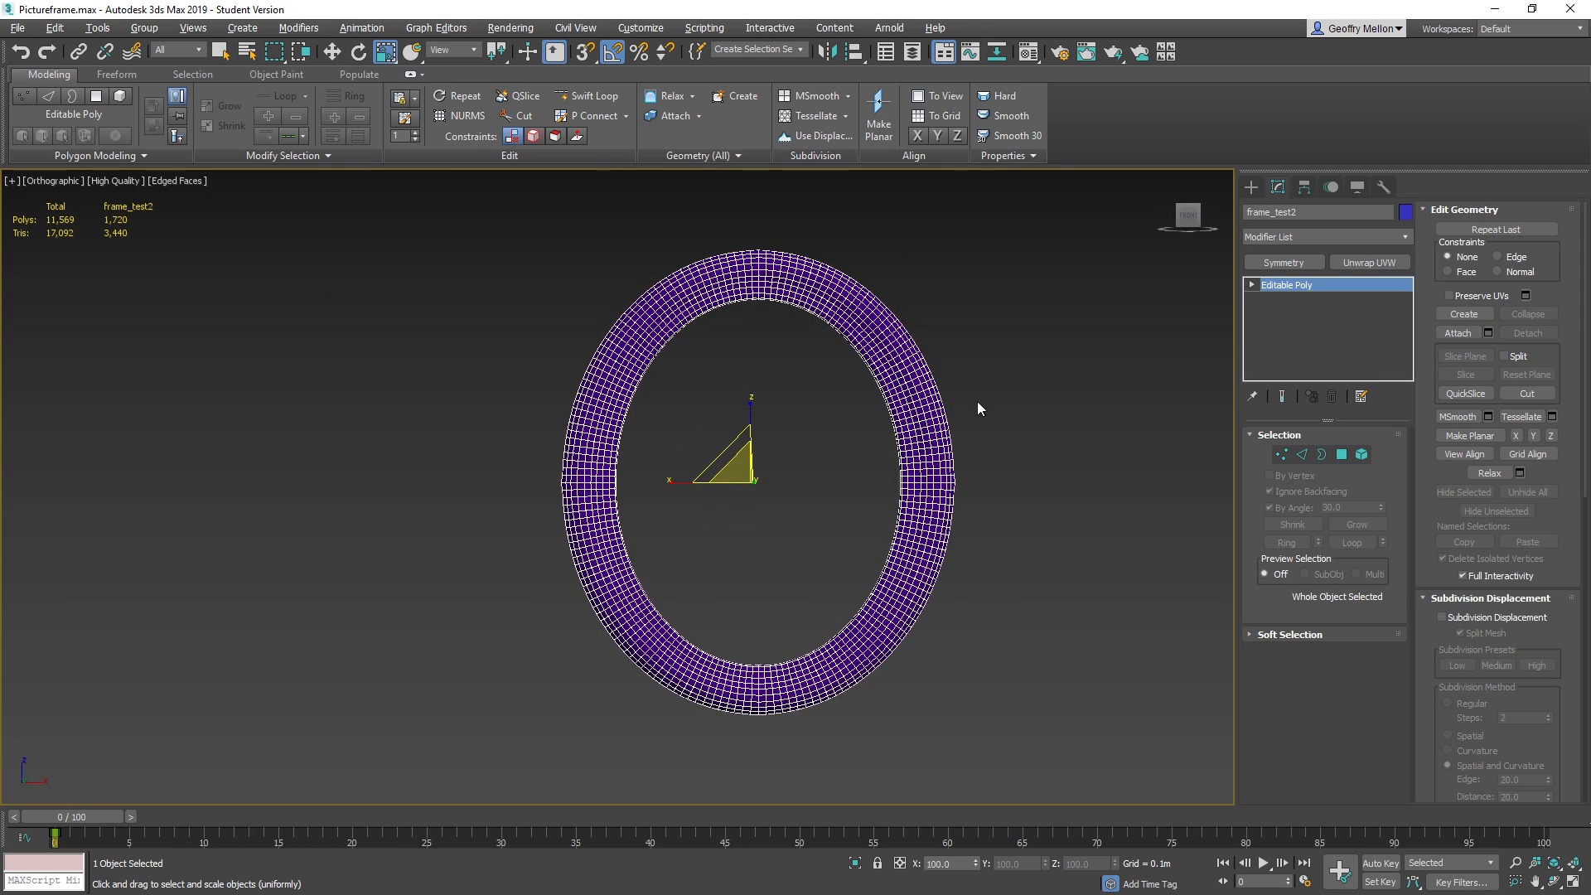
scroll(933, 422, "up", 8)
scroll(935, 439, "down", 4)
scroll(937, 451, "down", 1)
Select every second edge of an outer loop on the frame's upper right curve and expand them into edge rings
left_click(1302, 454)
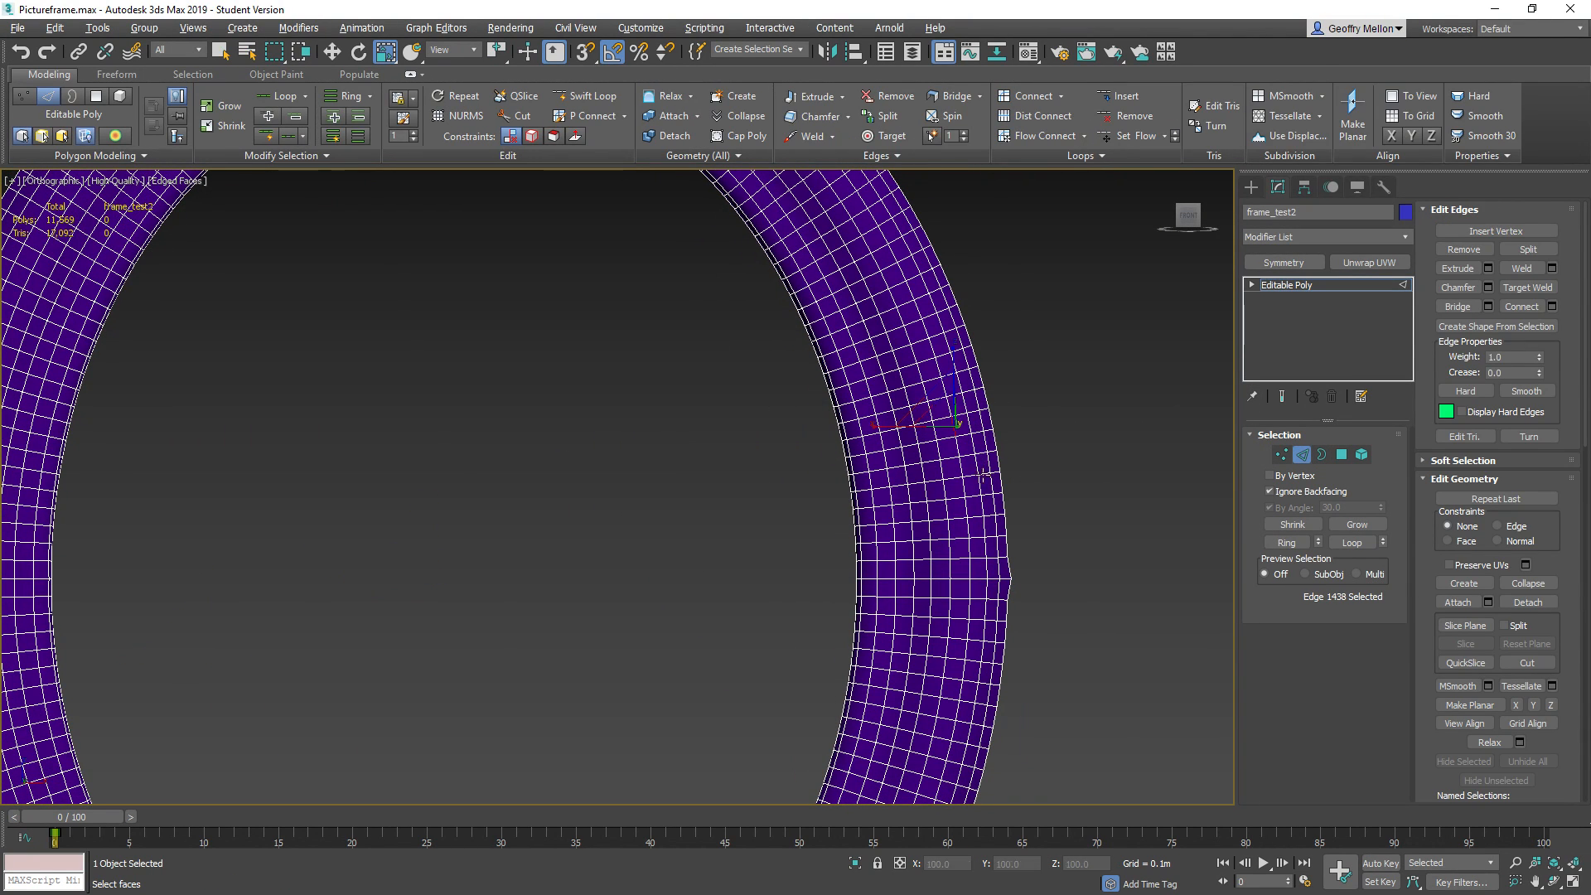
scroll(961, 372, "down", 2)
left_click(1002, 390)
left_click(1000, 390, "ctrl")
left_click(994, 364, "ctrl")
left_click(981, 315, "ctrl")
left_click(971, 310, "ctrl")
middle_click_drag(1015, 337, 1026, 455)
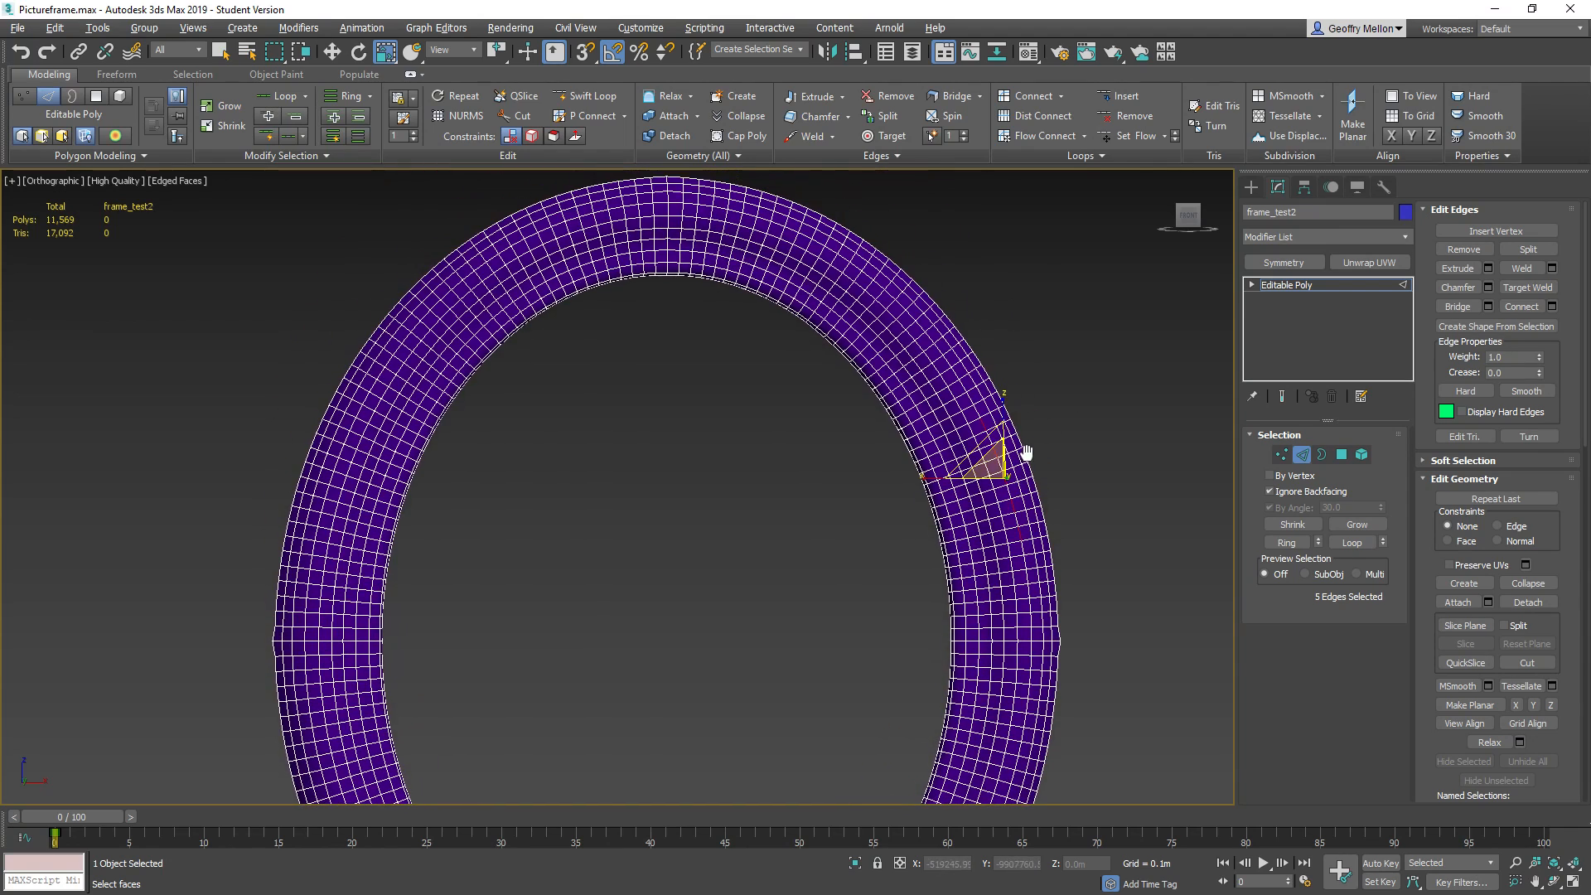
left_click(968, 399, "ctrl")
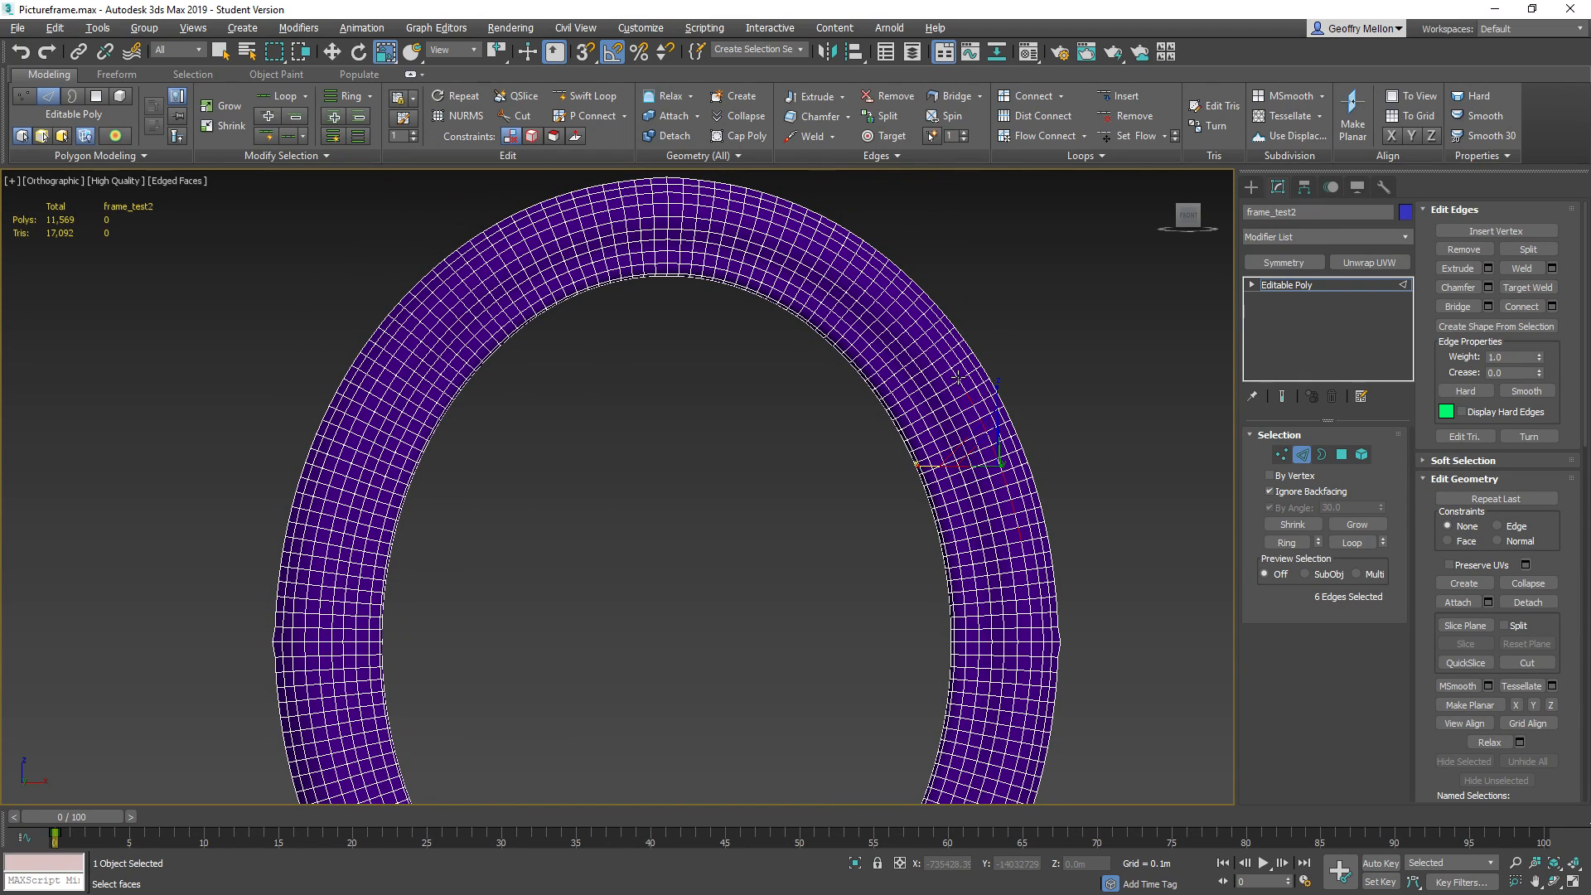
left_click(957, 377, "ctrl")
key("alt+r")
Add every second outer-loop edge along the middle of the frame's right side to the edge selection
middle_click_drag(1176, 491, 1062, 488)
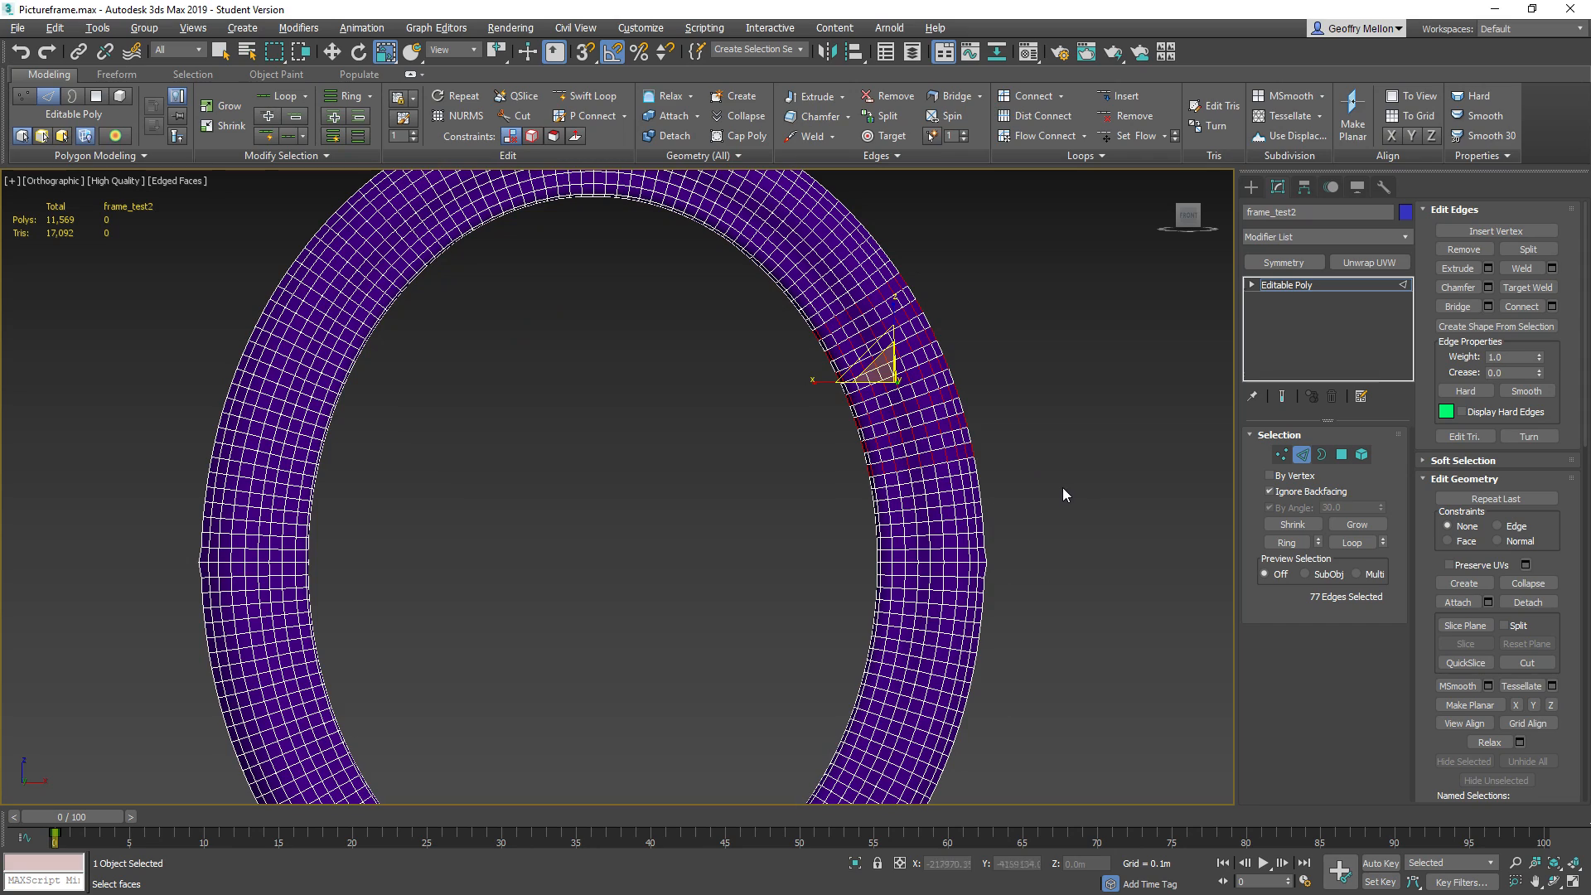
left_click(970, 480, "ctrl")
left_click(984, 514, "ctrl")
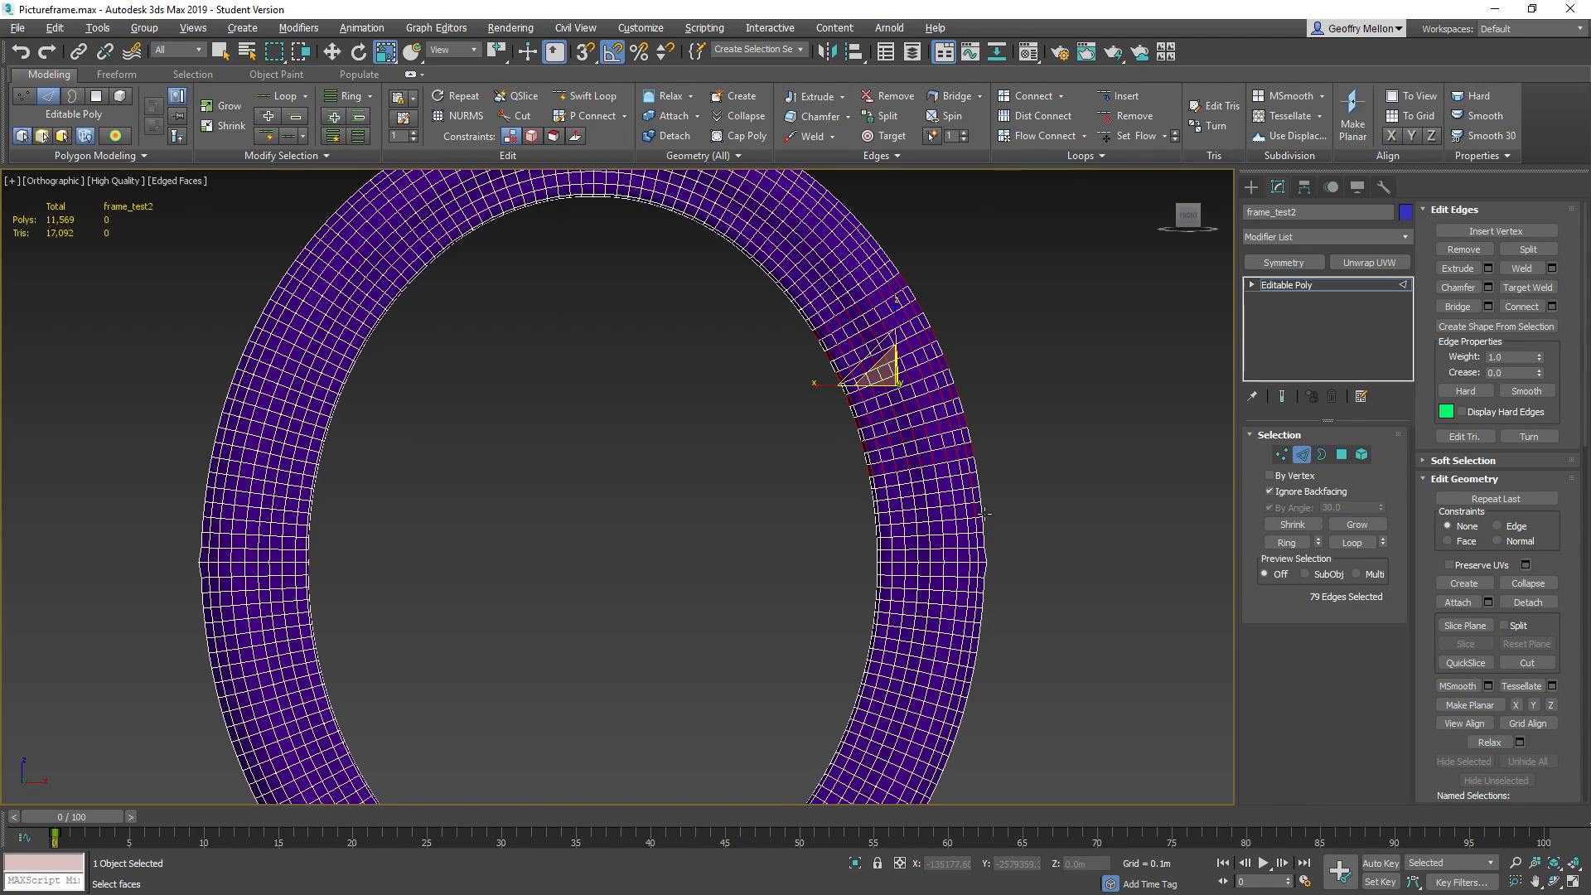
left_click(978, 540, "ctrl")
left_click(980, 570, "ctrl")
left_click(977, 597, "ctrl")
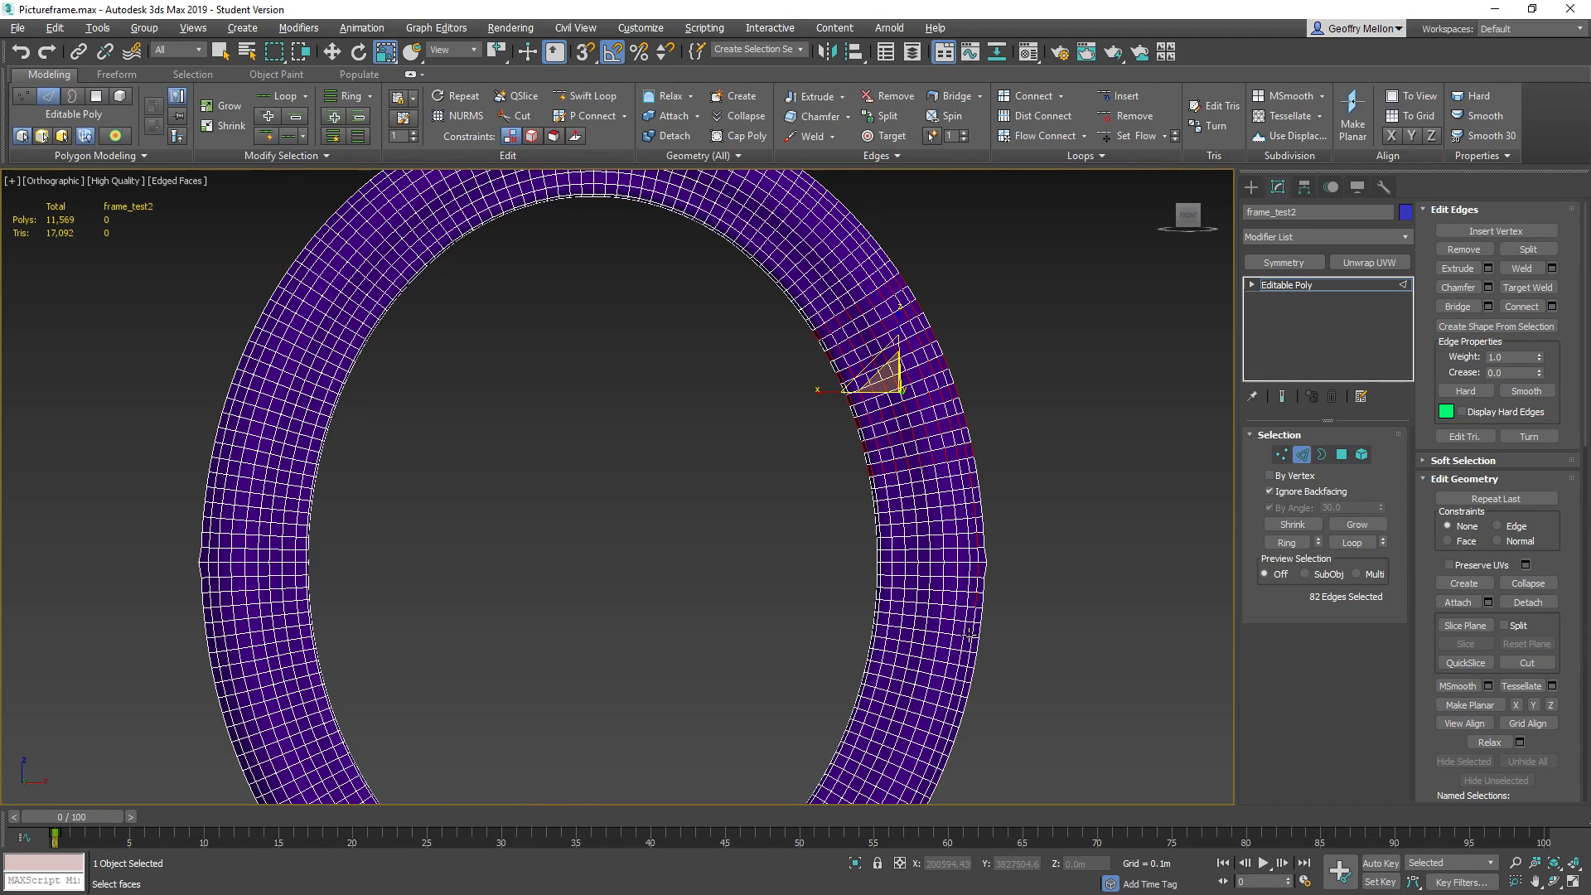
left_click(971, 665, "ctrl")
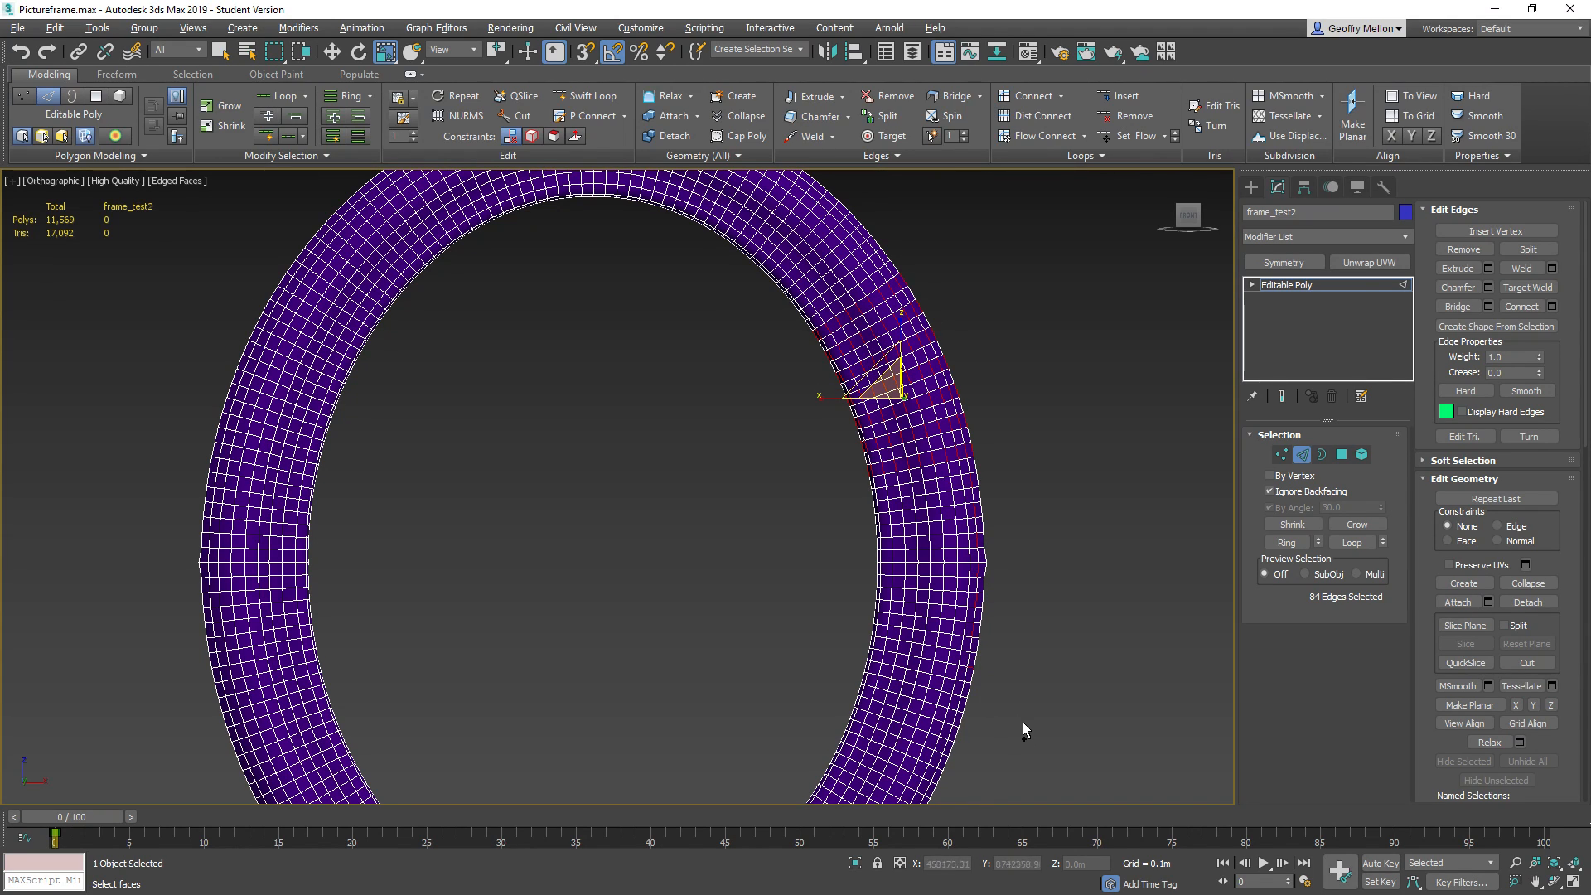
Turn on Expert Mode and extend the alternating edge selection down the frame's lower right side
key("ctrl+x")
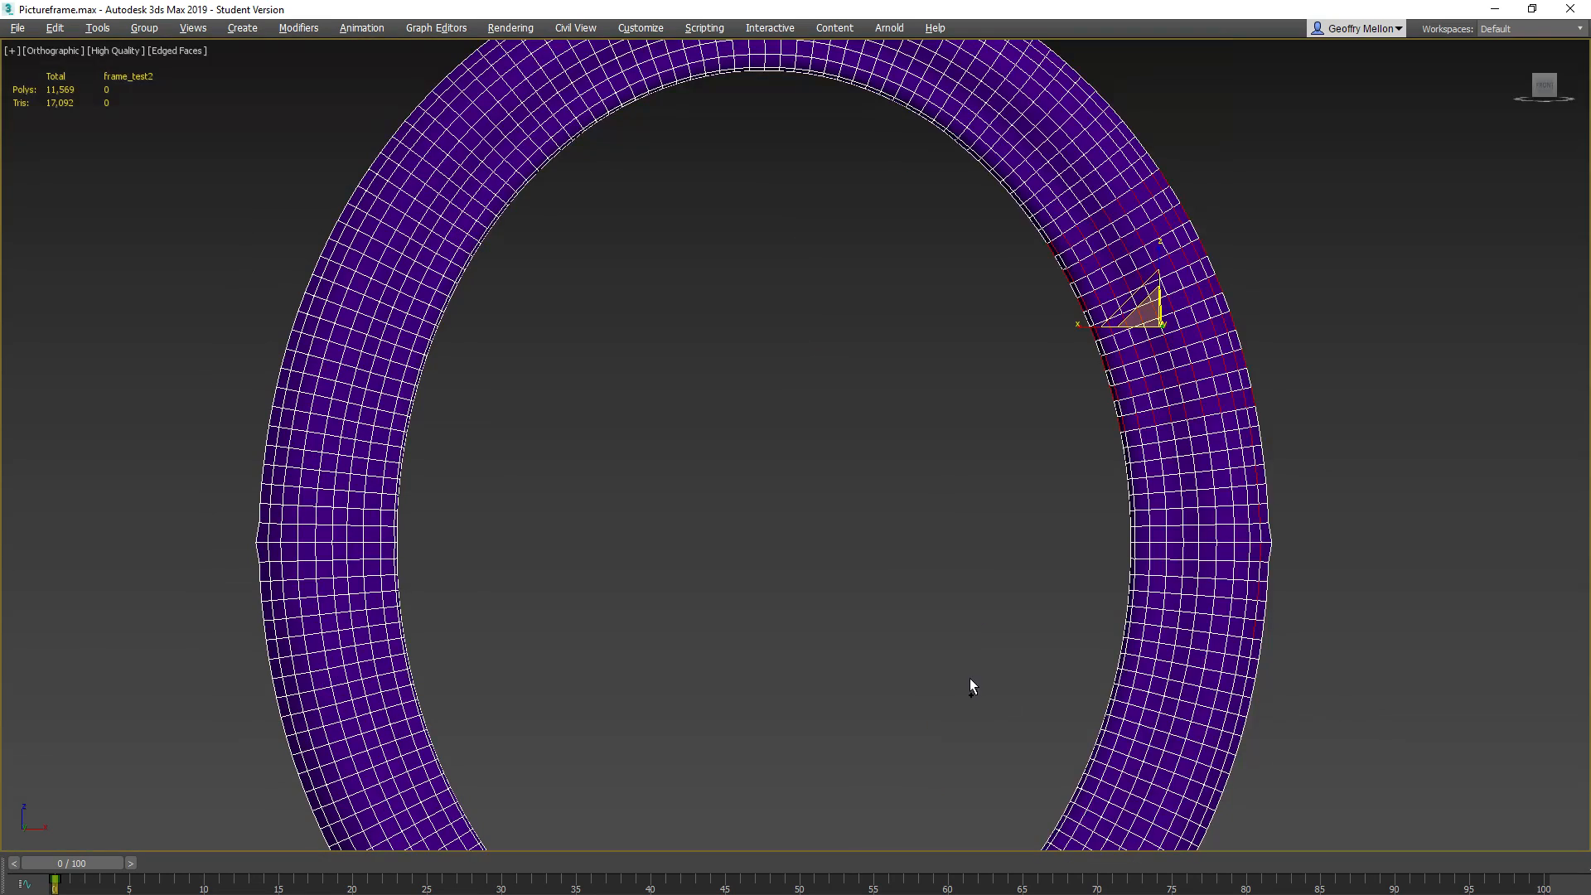
left_click(1249, 667, "ctrl")
left_click(1240, 706, "ctrl")
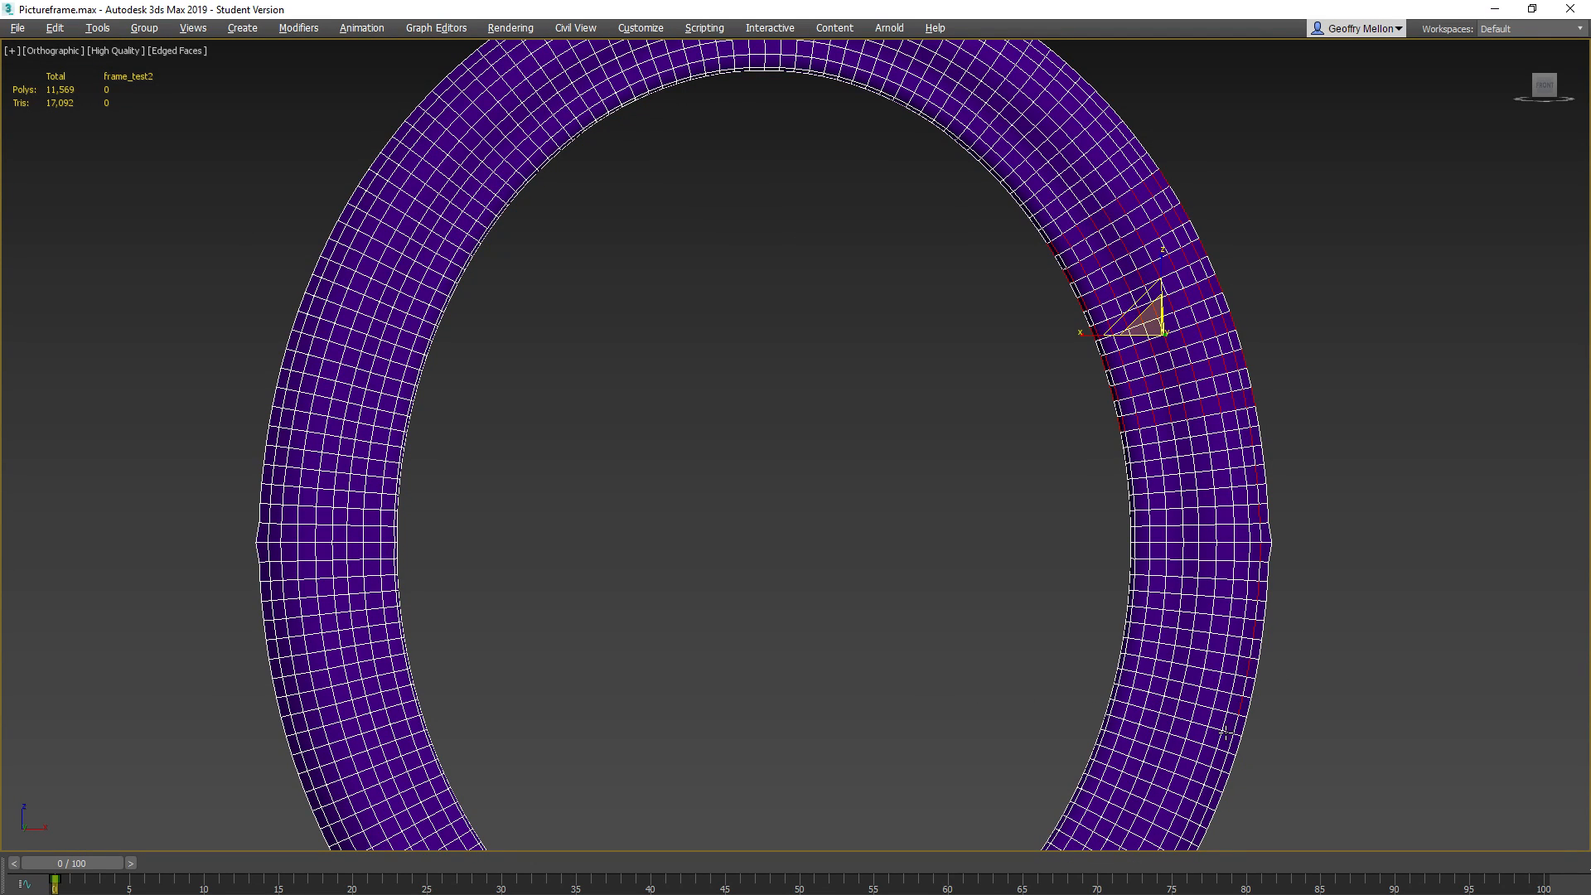
middle_click_drag(1230, 737, 1199, 531)
left_click(1191, 504, "ctrl")
left_click(1181, 535, "ctrl")
left_click(1175, 549, "ctrl")
left_click(1177, 540, "ctrl")
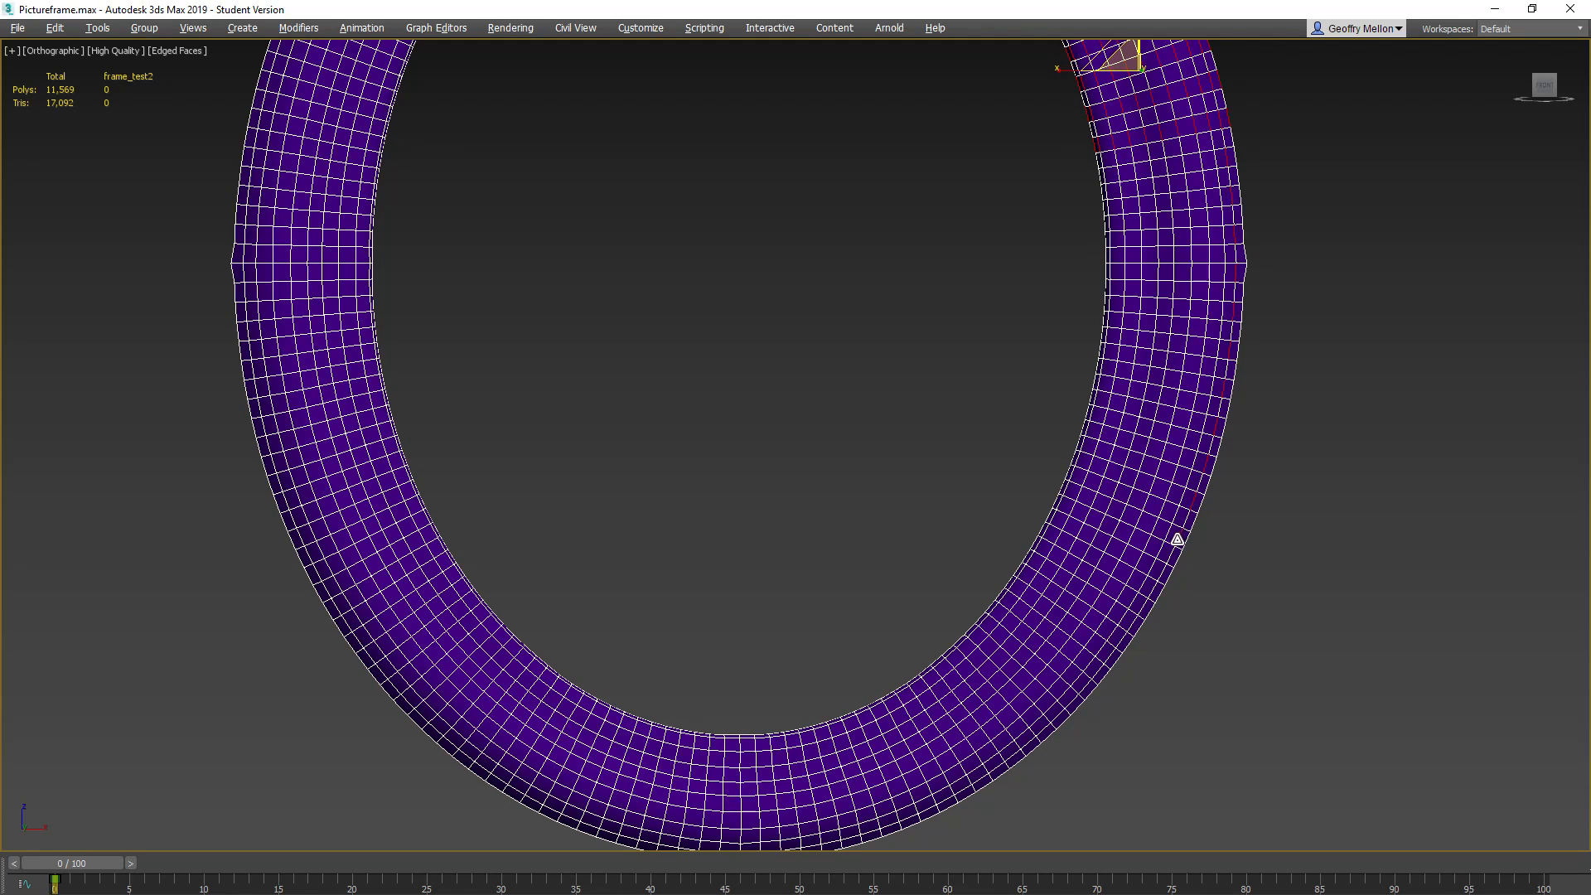
left_click(1159, 575, "ctrl")
left_click(1135, 622, "ctrl")
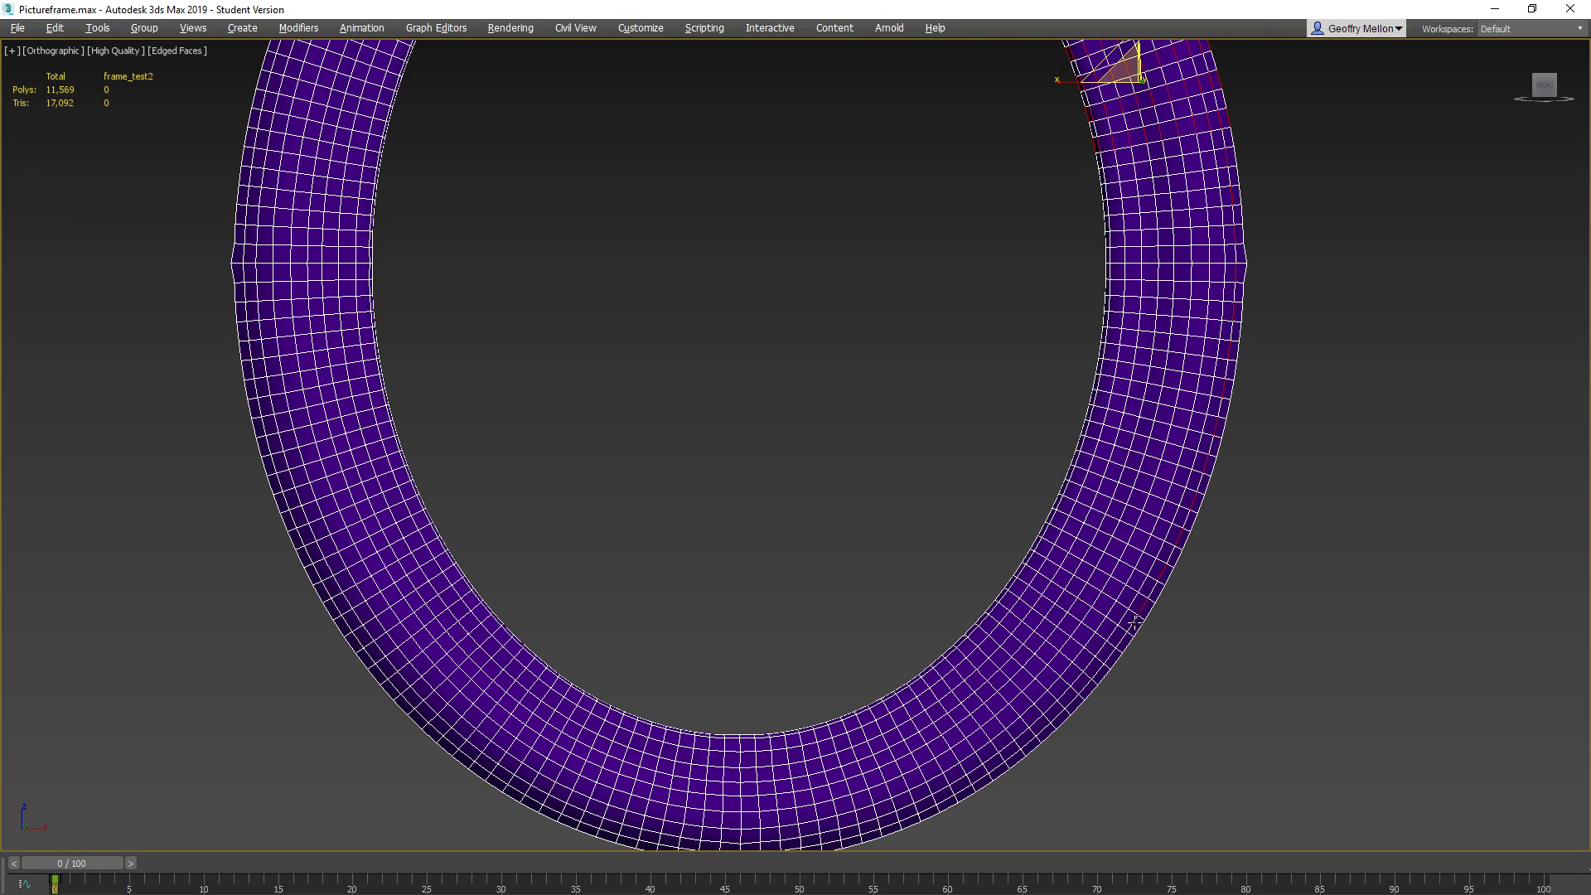
Add every second outer-loop edge around the frame's lower right curve toward its bottom
left_click(1120, 634, "ctrl")
left_click(1098, 671, "ctrl")
left_click(1069, 702, "ctrl")
left_click(1040, 761, "ctrl")
left_click(992, 771, "ctrl")
left_click(965, 791, "ctrl")
left_click(932, 808, "ctrl")
Continue adding every second outer-loop edge across the bottom of the frame
middle_click_drag(846, 735, 962, 499)
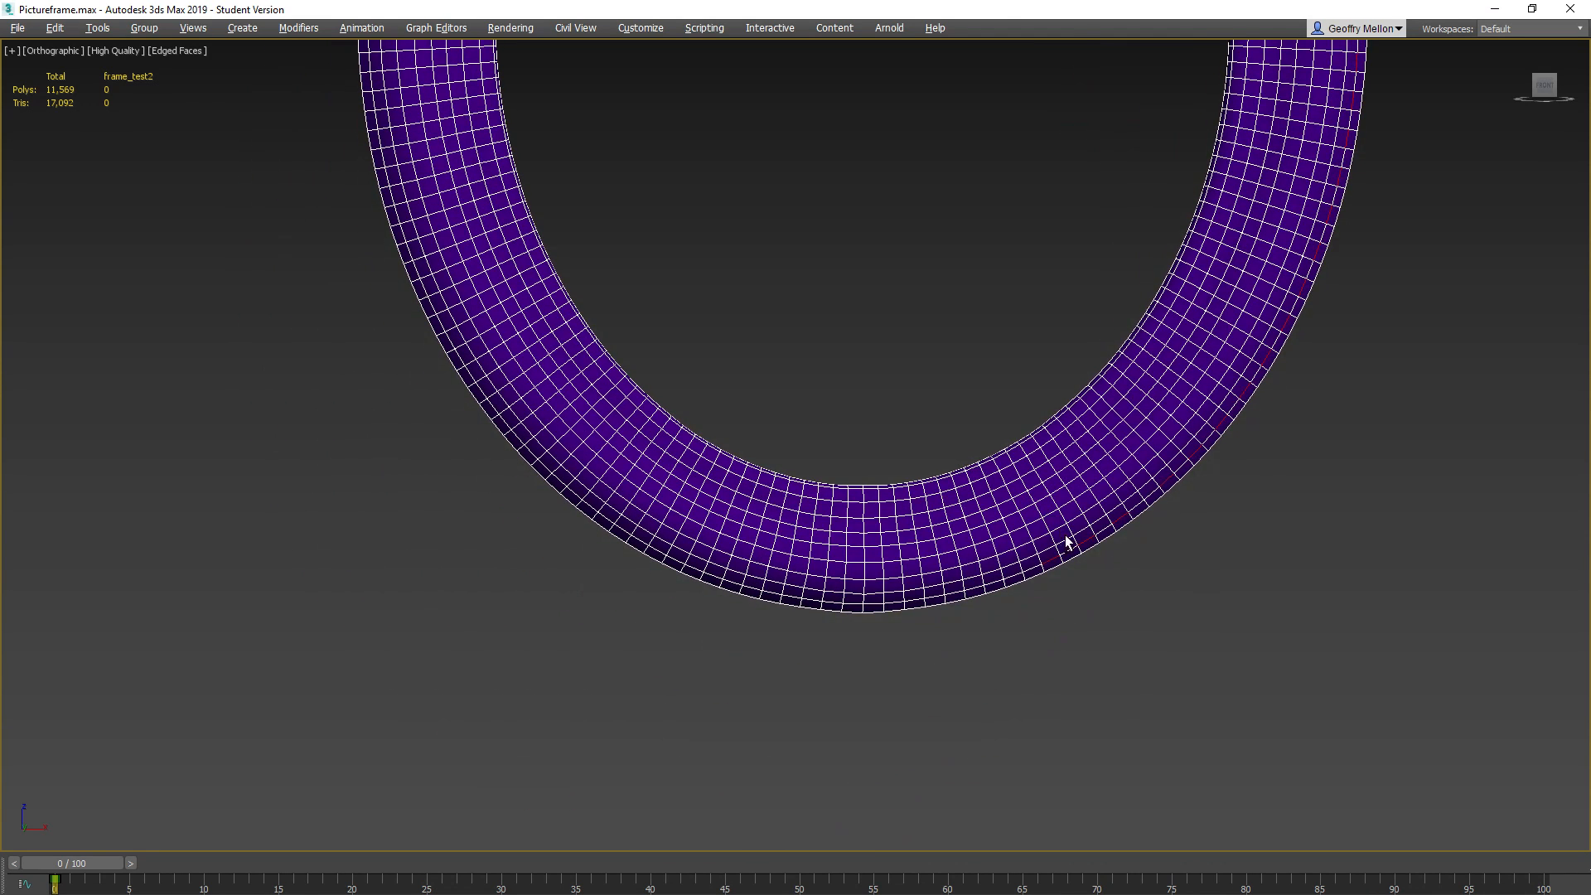
left_click(995, 583, "ctrl")
left_click(957, 591, "ctrl")
left_click(914, 599, "ctrl")
left_click(872, 605, "ctrl")
left_click(829, 603, "ctrl")
left_click(789, 595, "ctrl")
left_click(752, 589, "ctrl")
Add every second outer-loop edge up the frame's lower left curve to the selection
key("z")
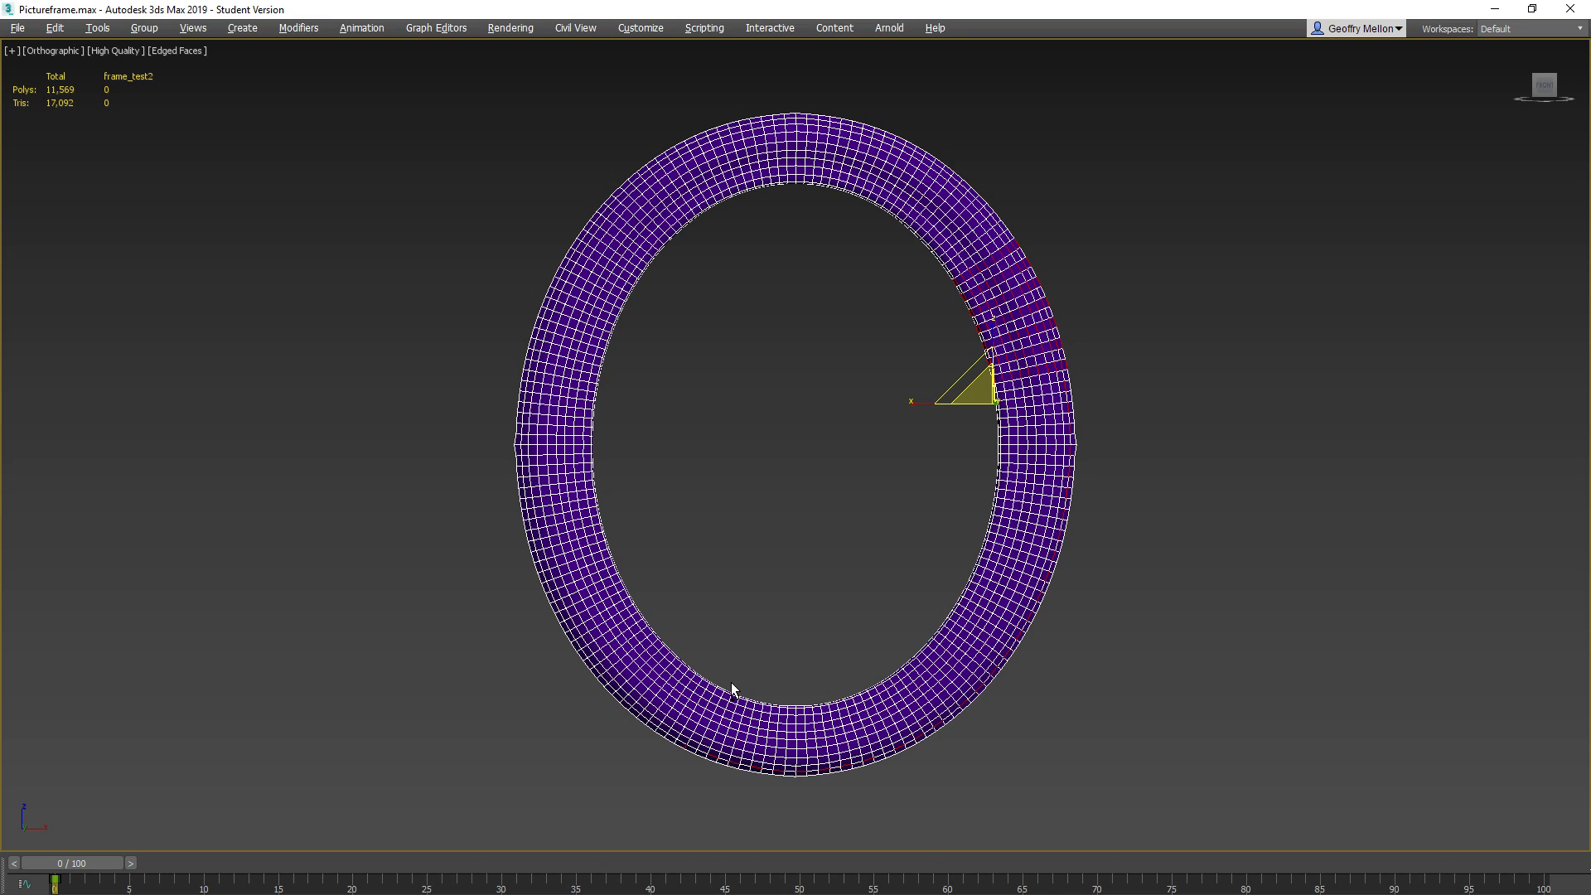
middle_click_drag(732, 689, 775, 522)
scroll(773, 522, "up", 10)
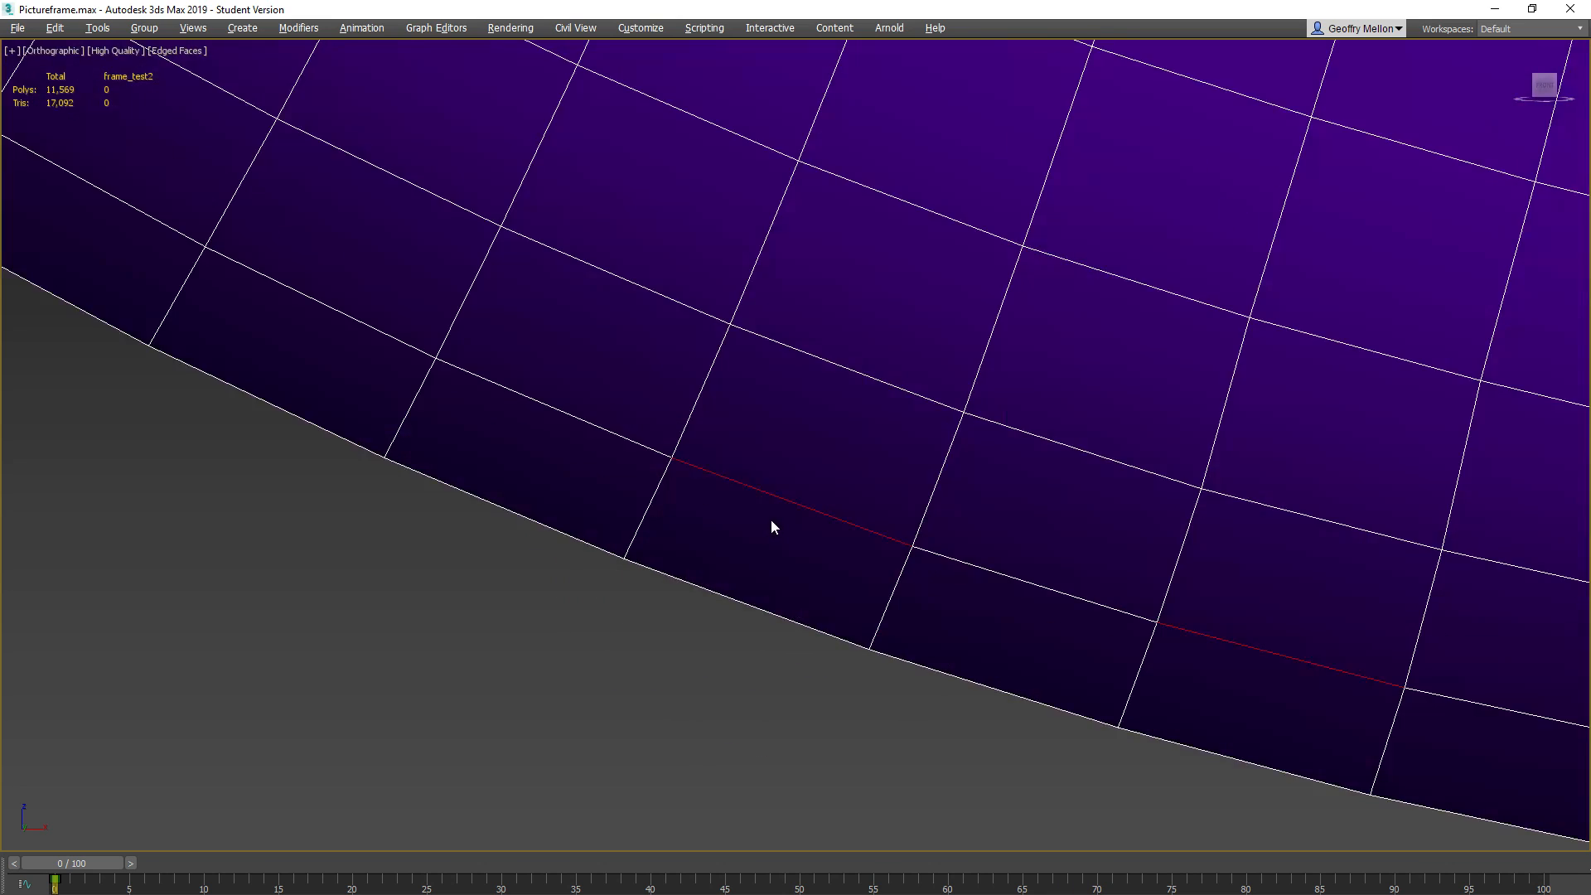
scroll(762, 503, "down", 6)
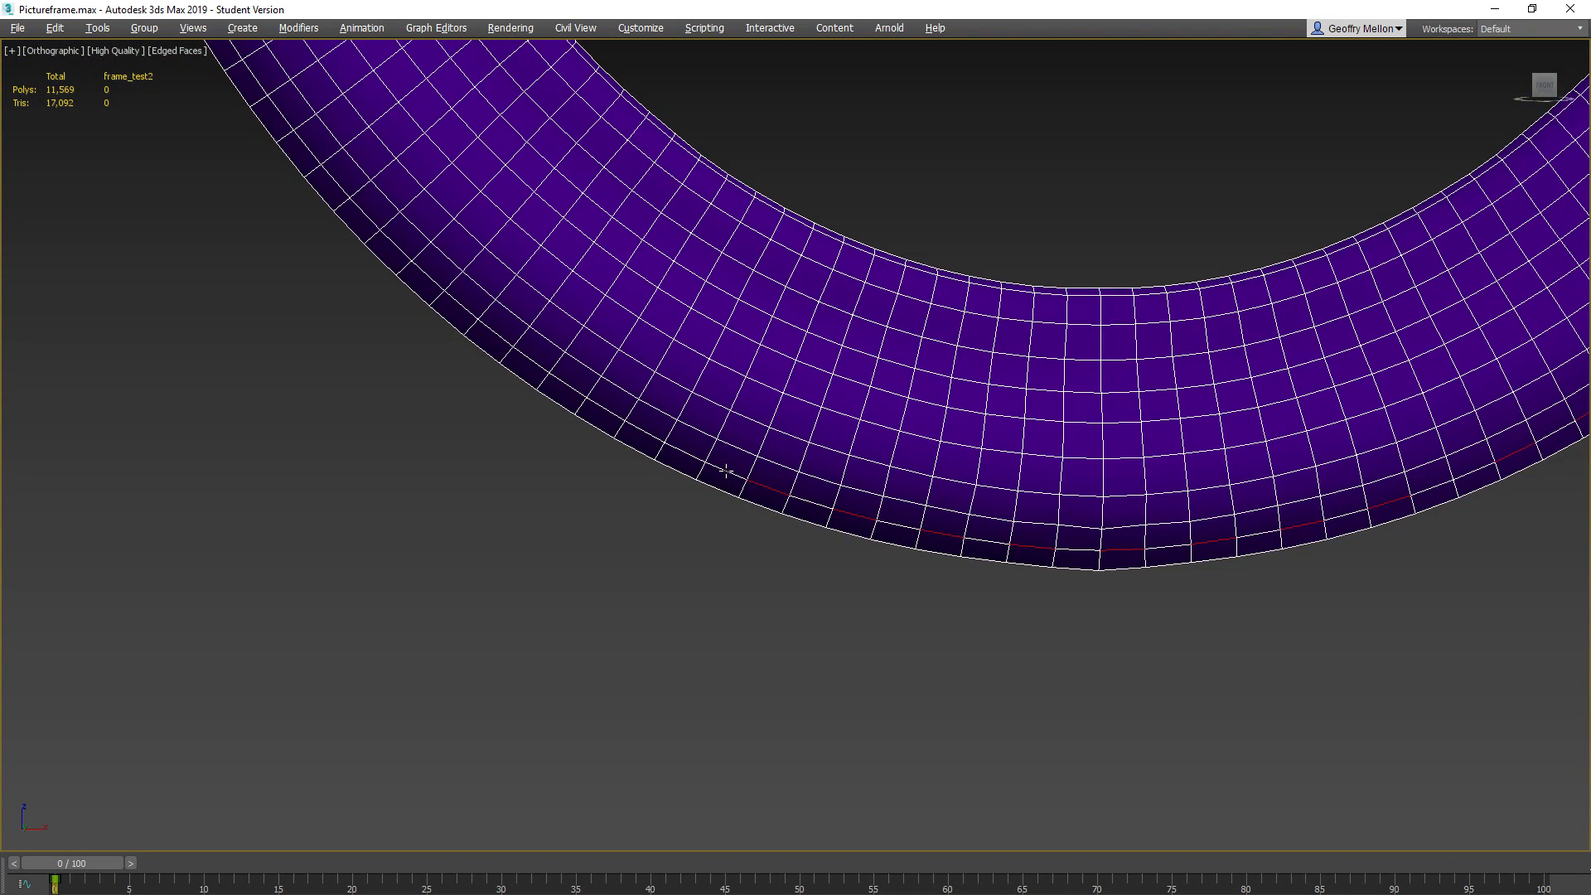
left_click(692, 459, "ctrl")
left_click(606, 406, "ctrl")
middle_click_drag(534, 348, 870, 472)
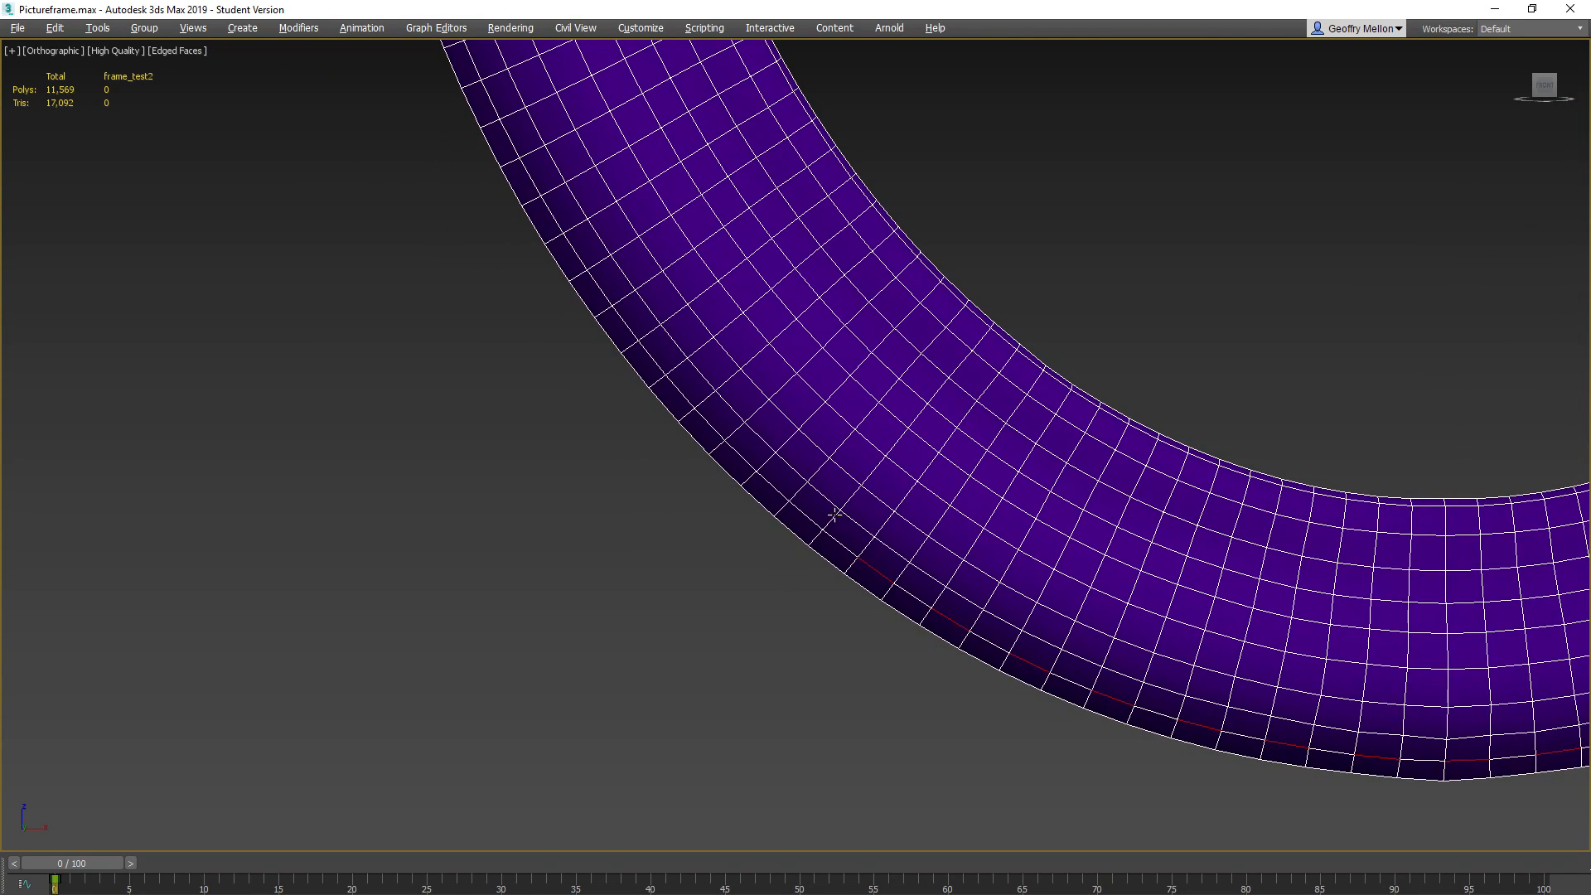
left_click(740, 456, "ctrl")
left_click(679, 387, "ctrl")
middle_click_drag(679, 388, 819, 604)
left_click(762, 547, "ctrl")
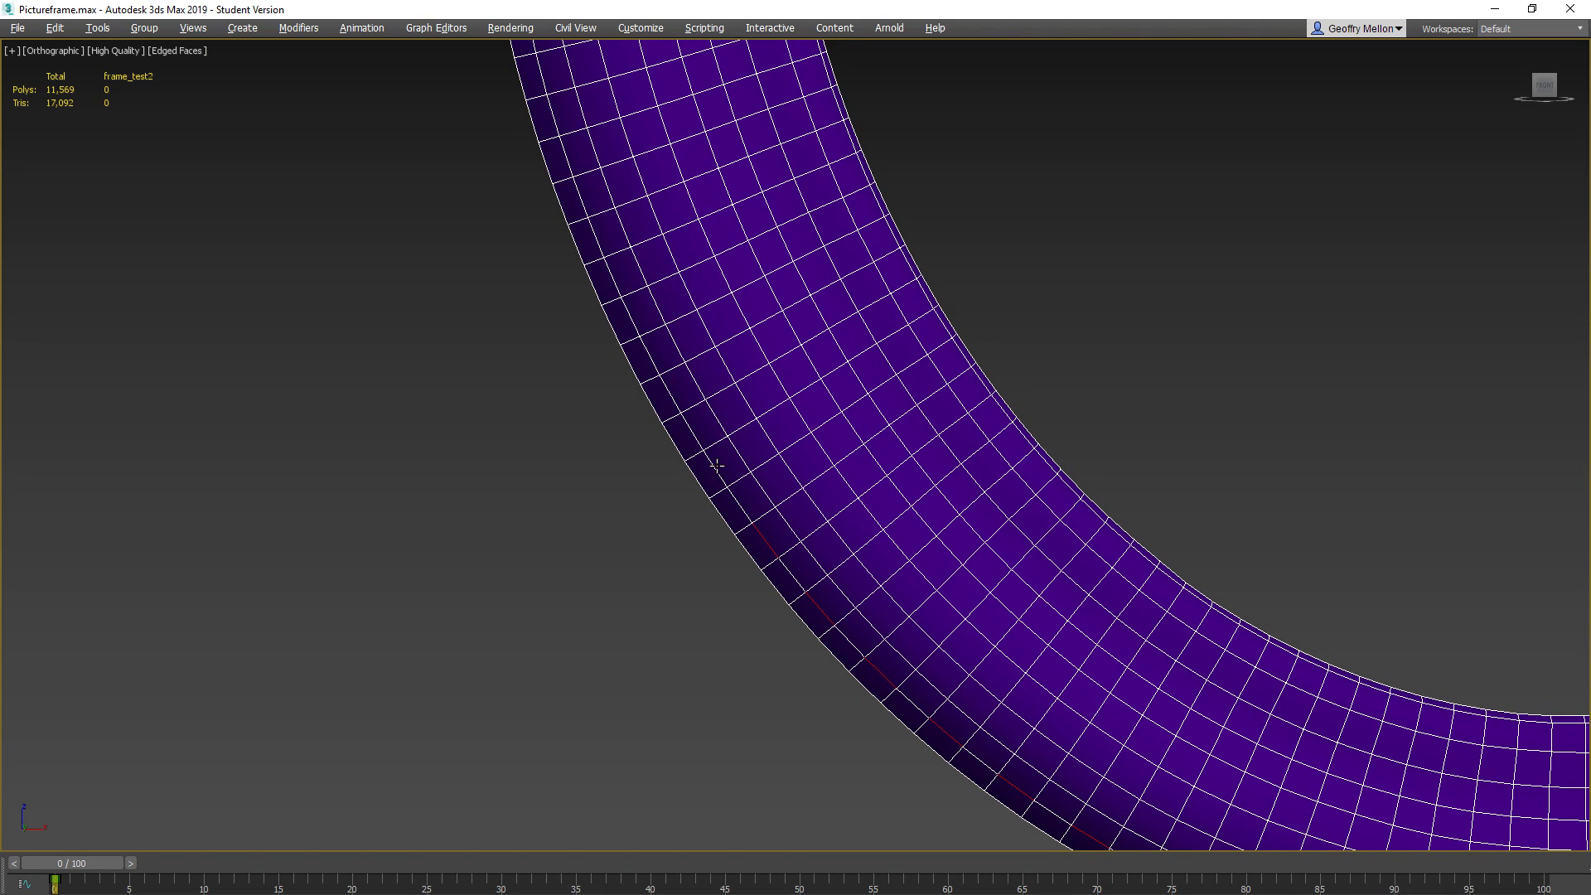
middle_click_drag(767, 306, 825, 401)
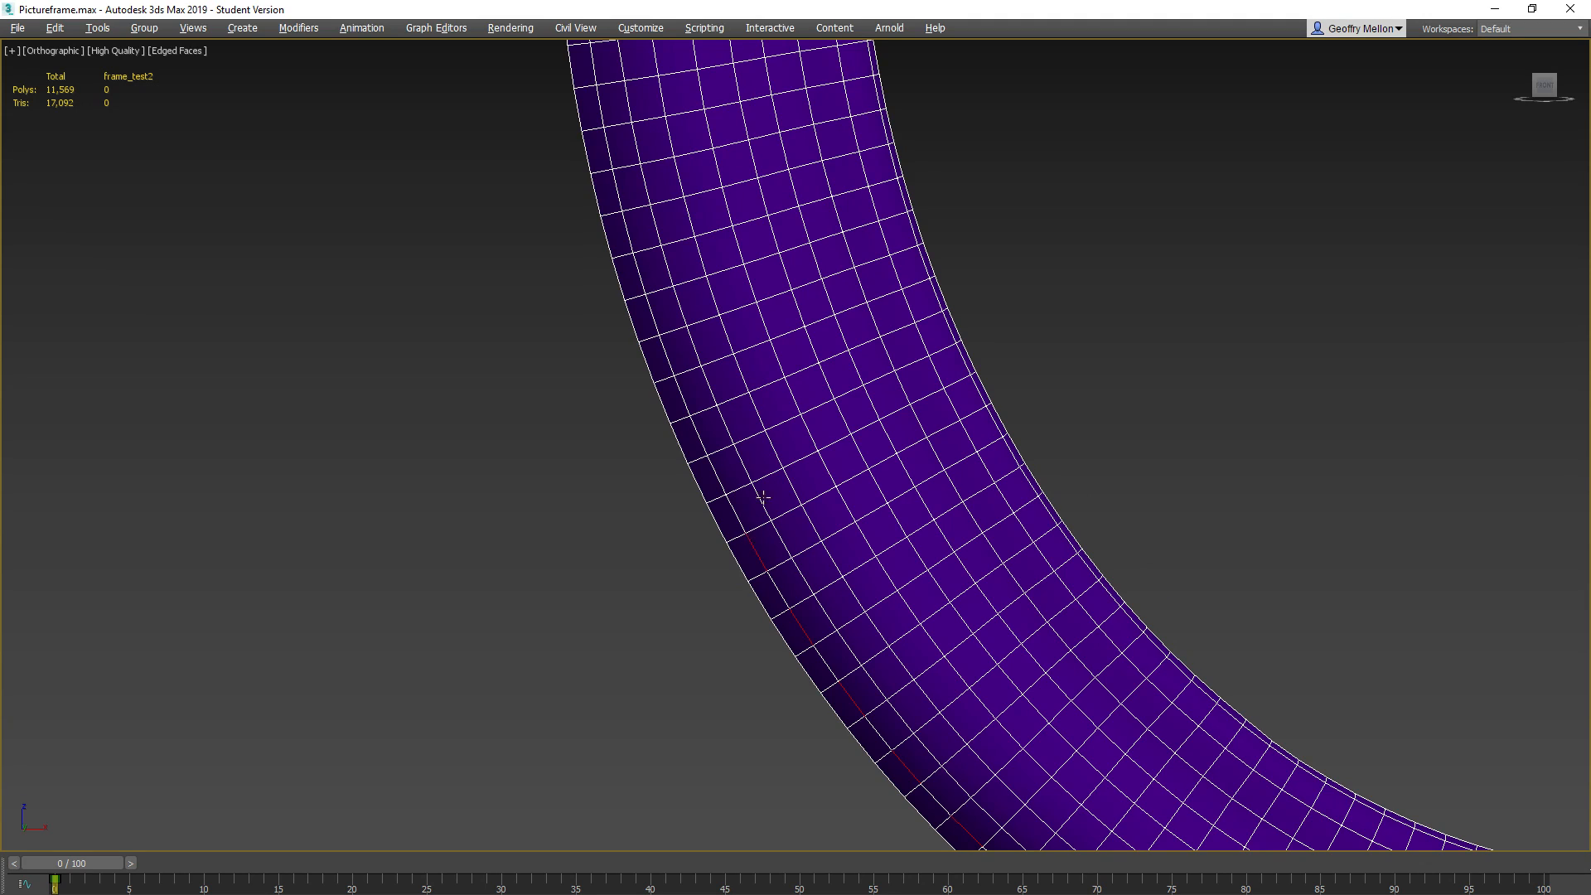
Carry the alternating outer-loop edge selection up the frame's left side toward its top left curve
scroll(753, 551, "down", 3)
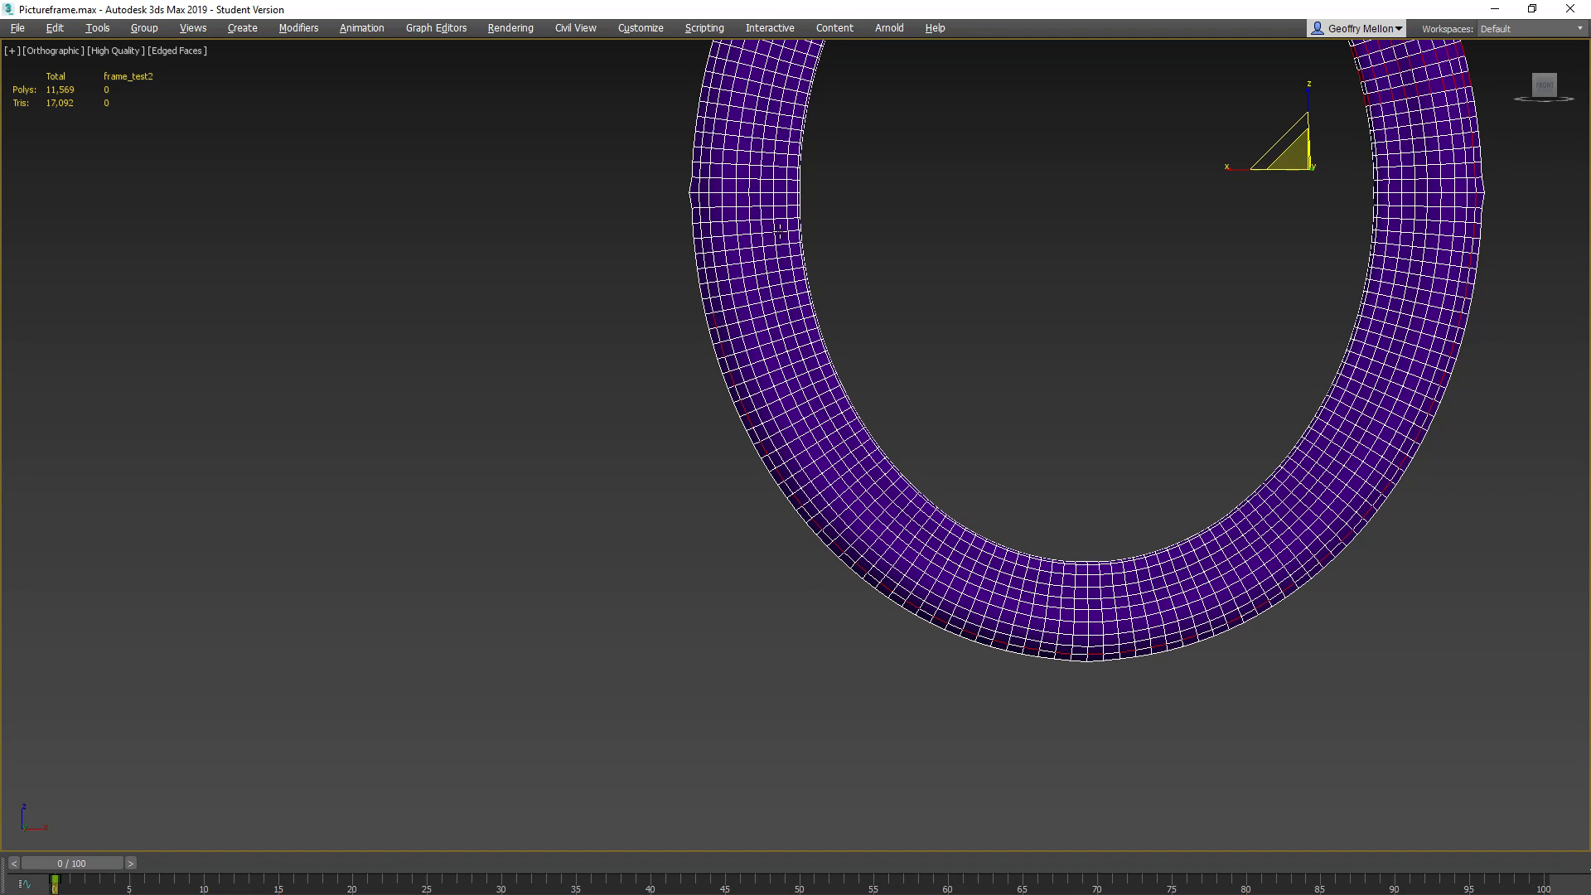
middle_click_drag(718, 321, 828, 459)
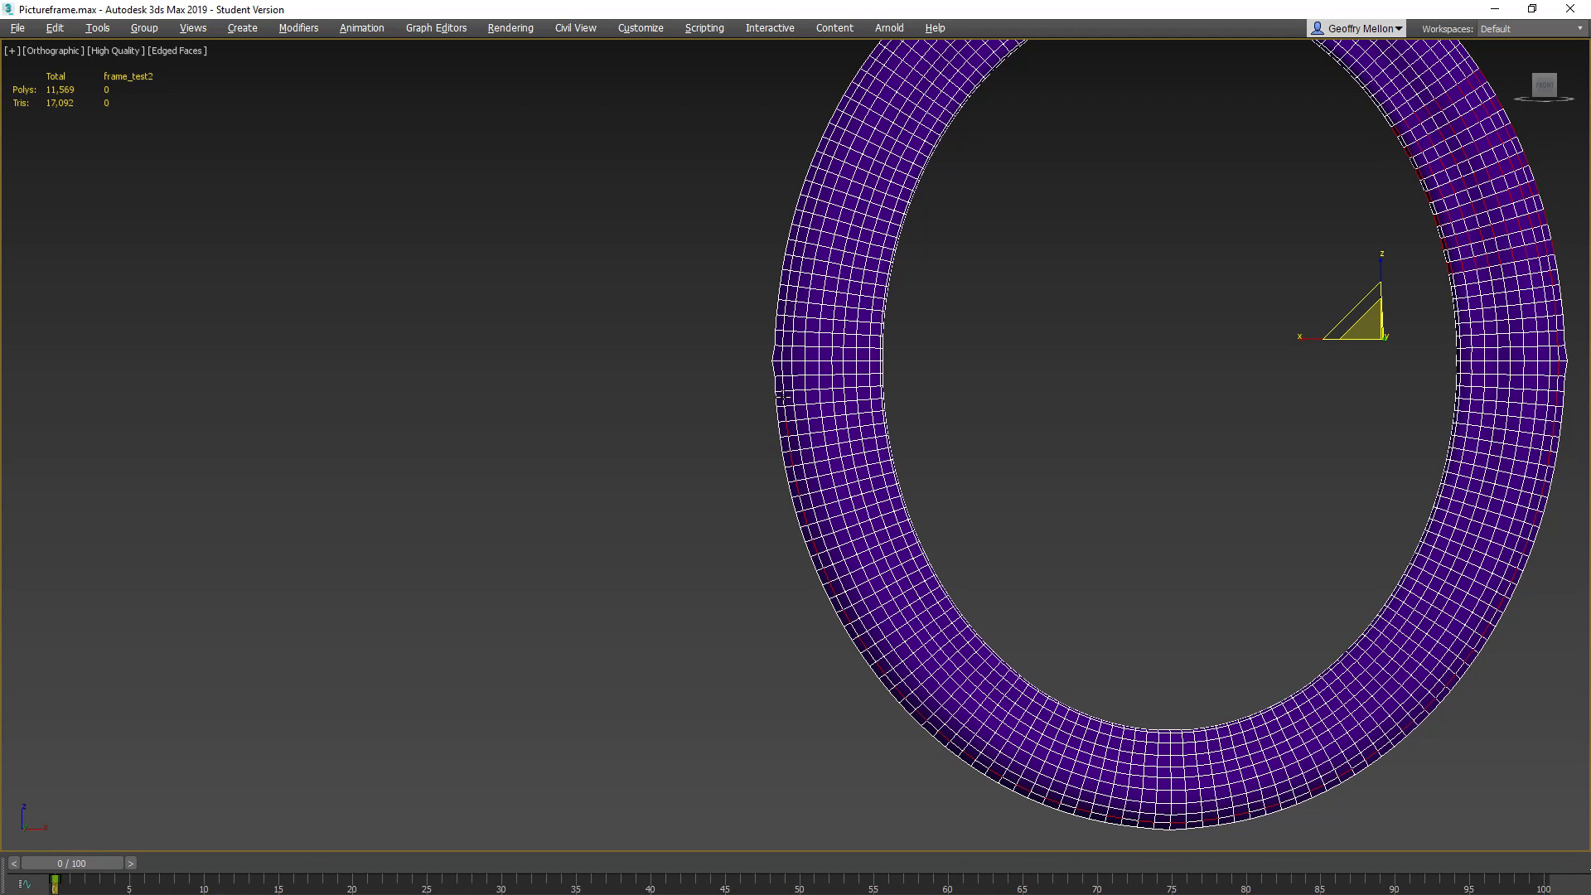
middle_click_drag(783, 396, 841, 478)
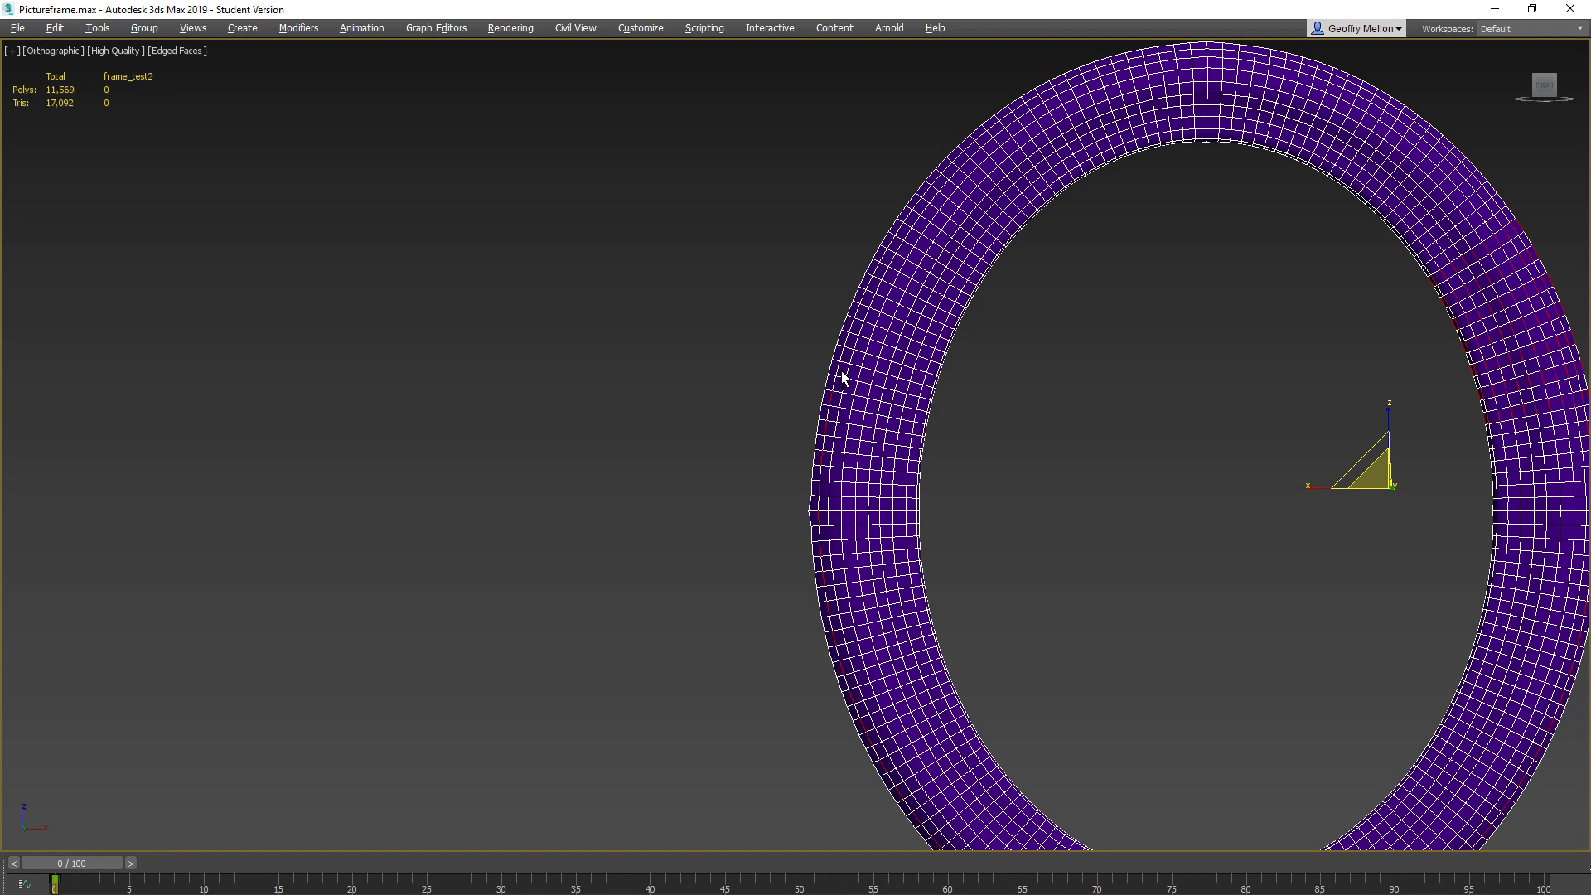
middle_click_drag(912, 281, 886, 405)
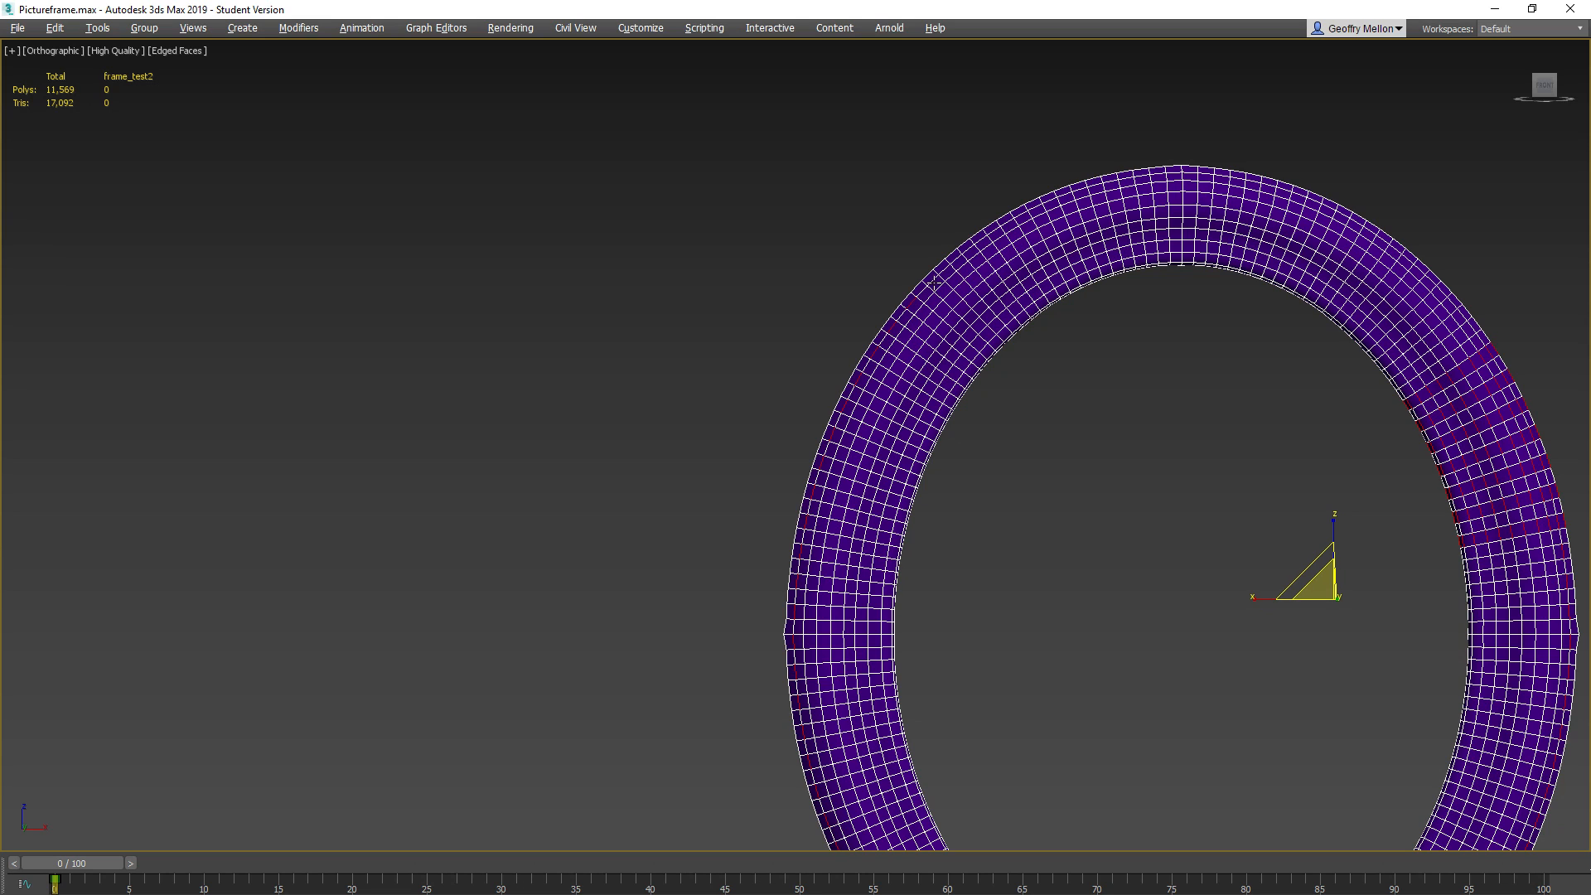
middle_click_drag(957, 258, 779, 354)
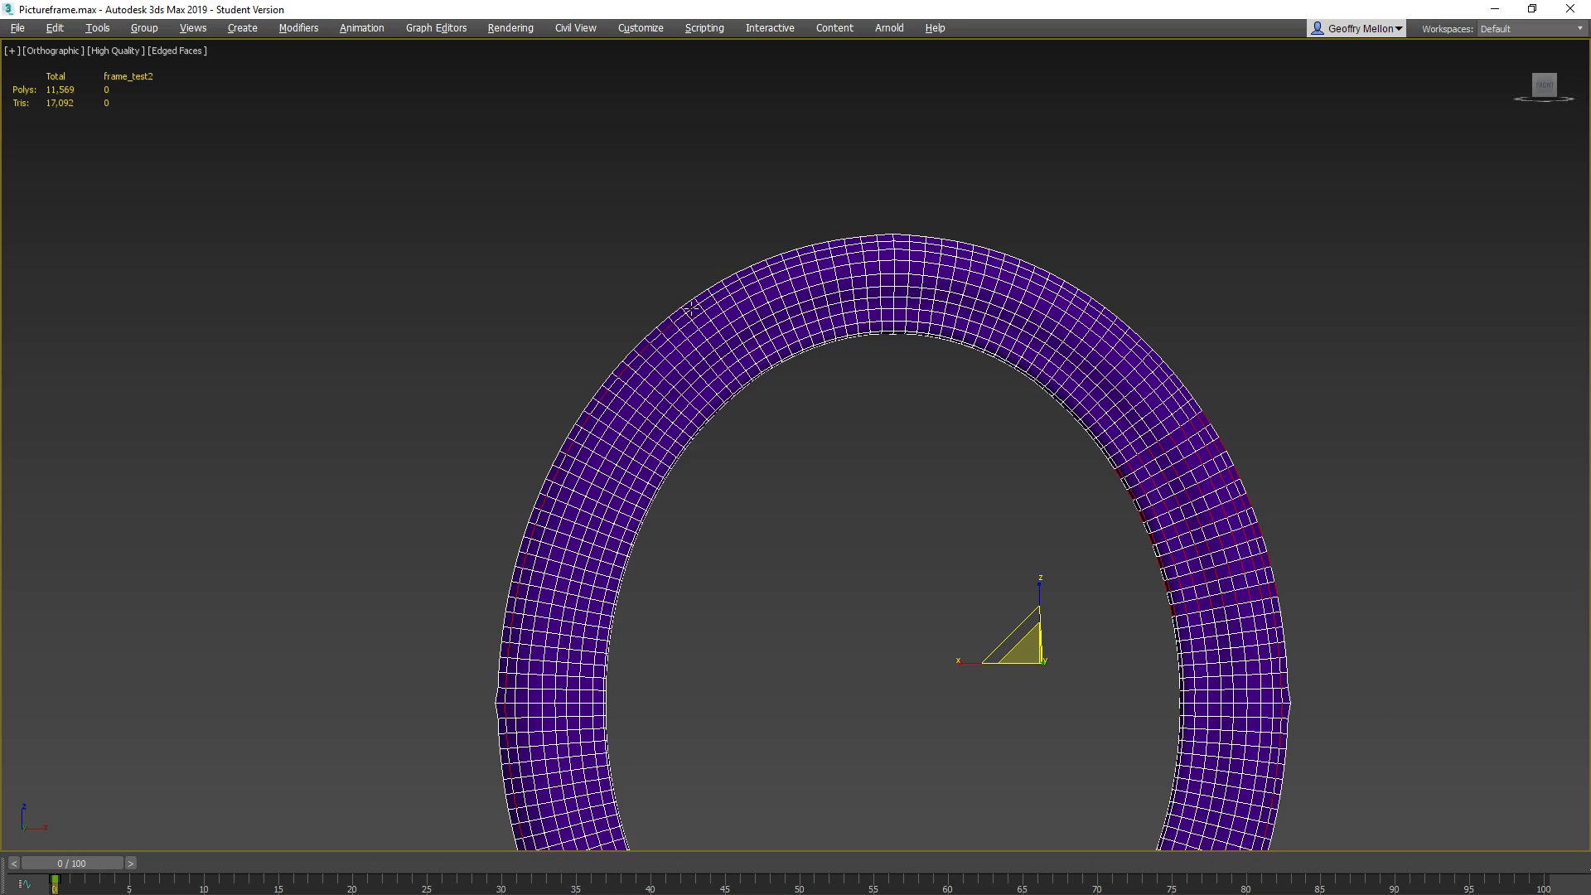
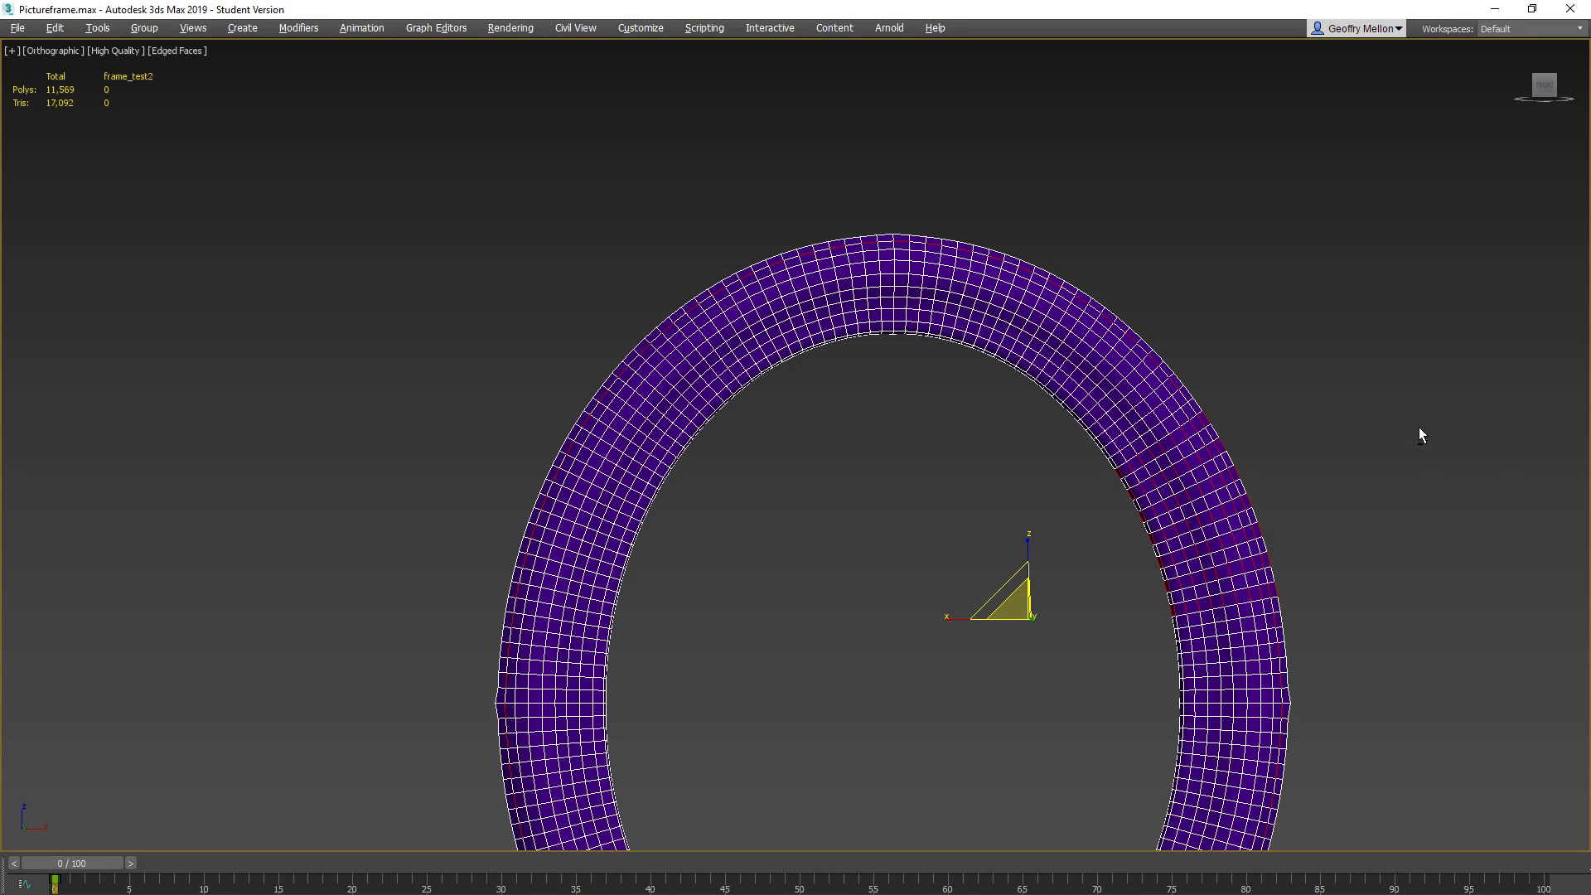
Extend the alternating edge selection to full rings around the frame and remove those edges together with their vertices
key("alt+r")
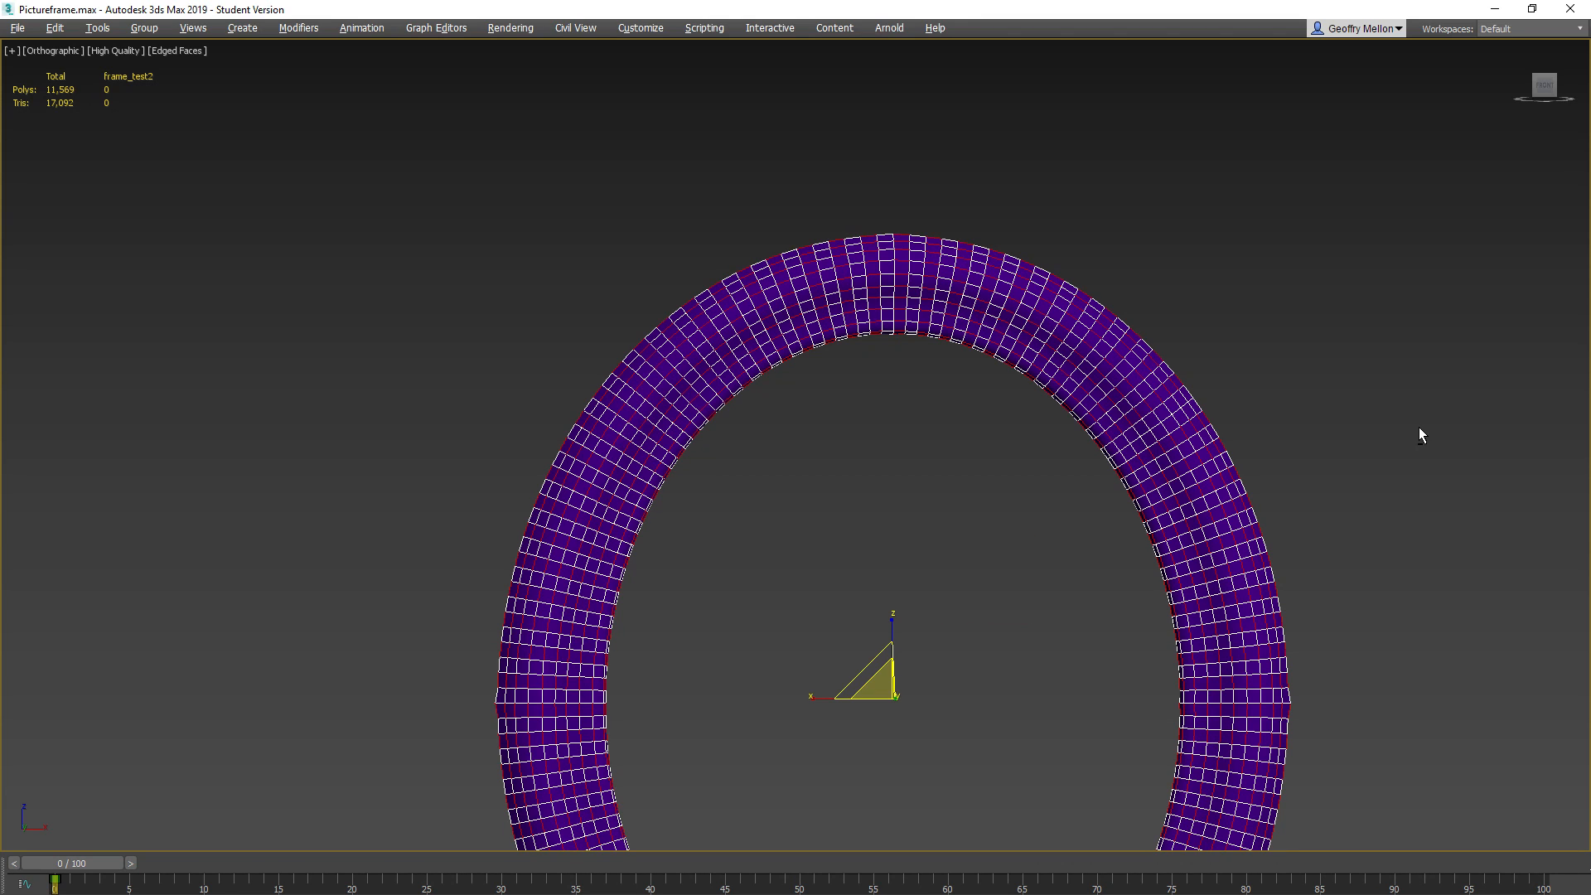
key("ctrl+BackSpace")
middle_click_drag(1290, 501, 1233, 401)
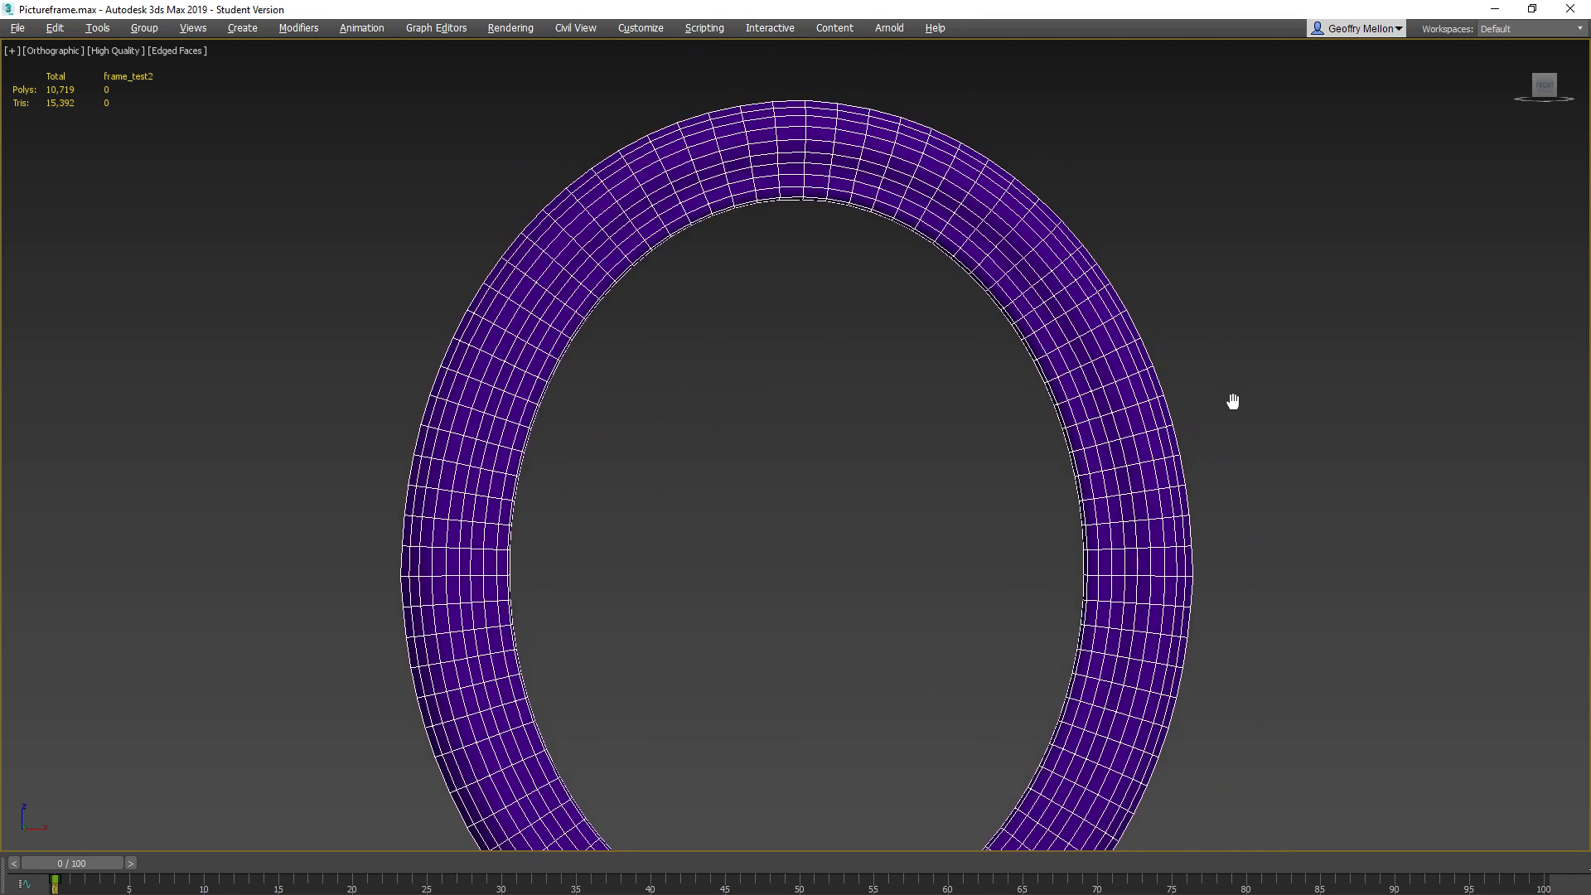
scroll(1233, 401, "down", 5)
middle_click_drag(1090, 451, 1026, 451)
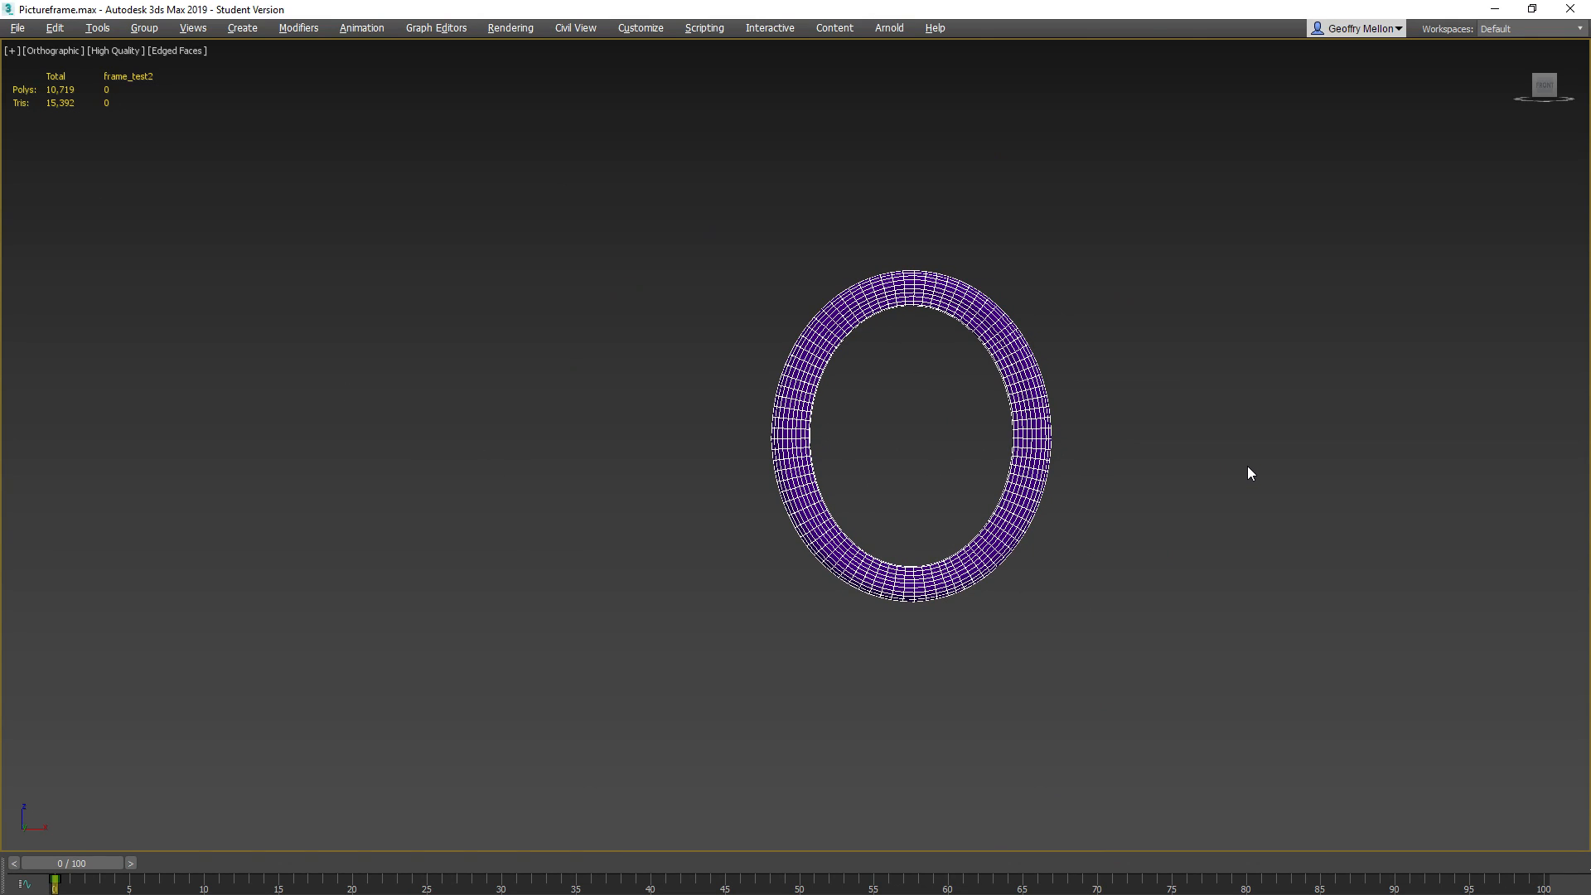
Bring back the full interface from expert mode and leave edge editing on the frame
key("ctrl+x")
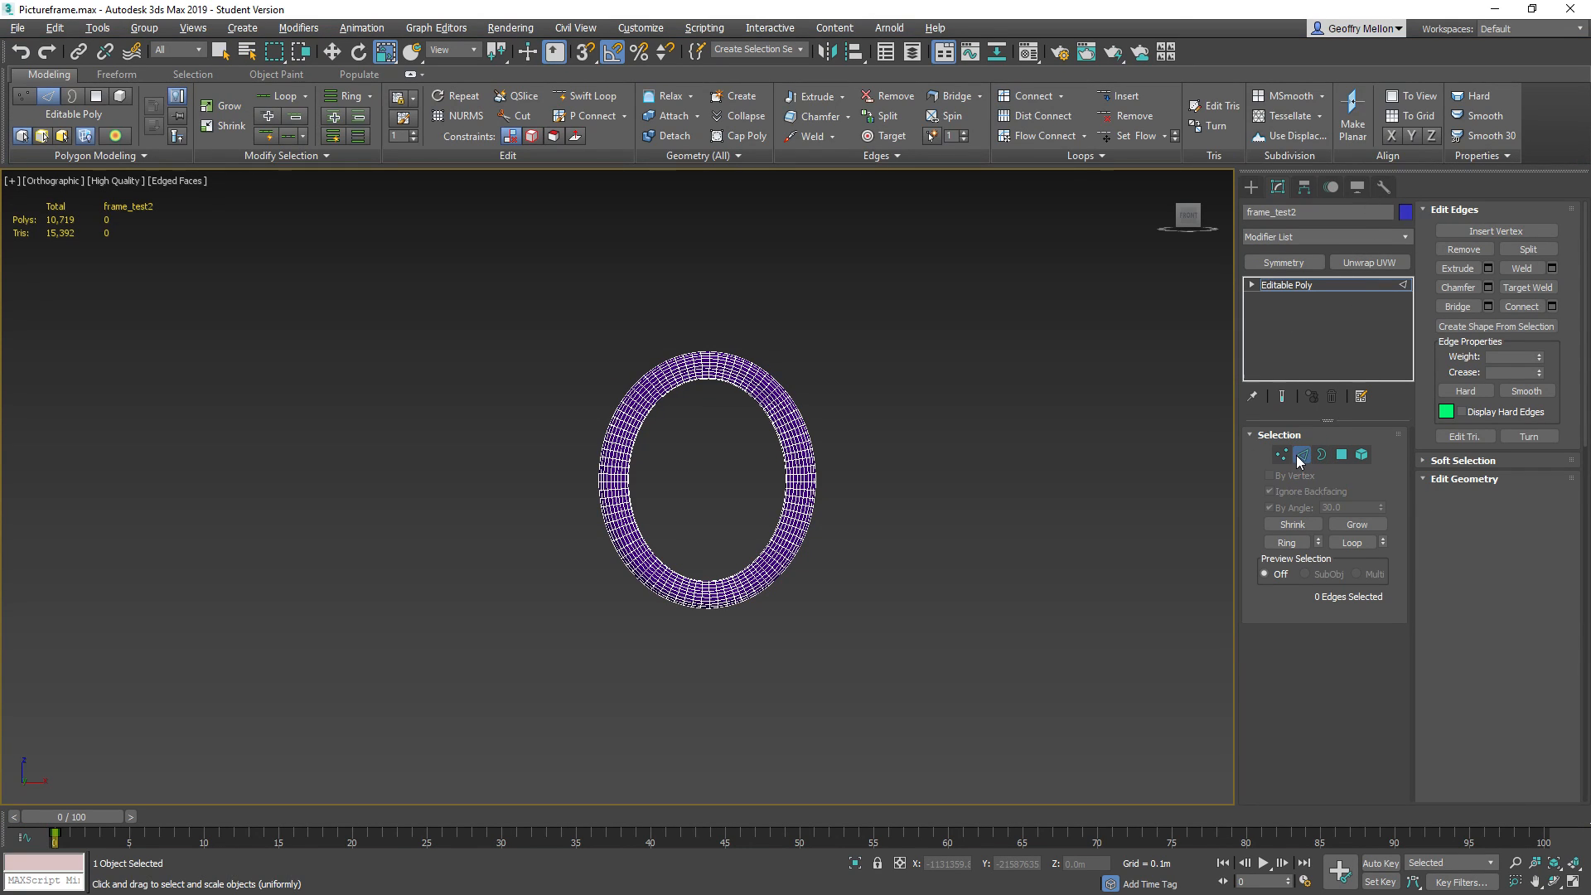
left_click(1305, 454)
scroll(746, 365, "up", 5)
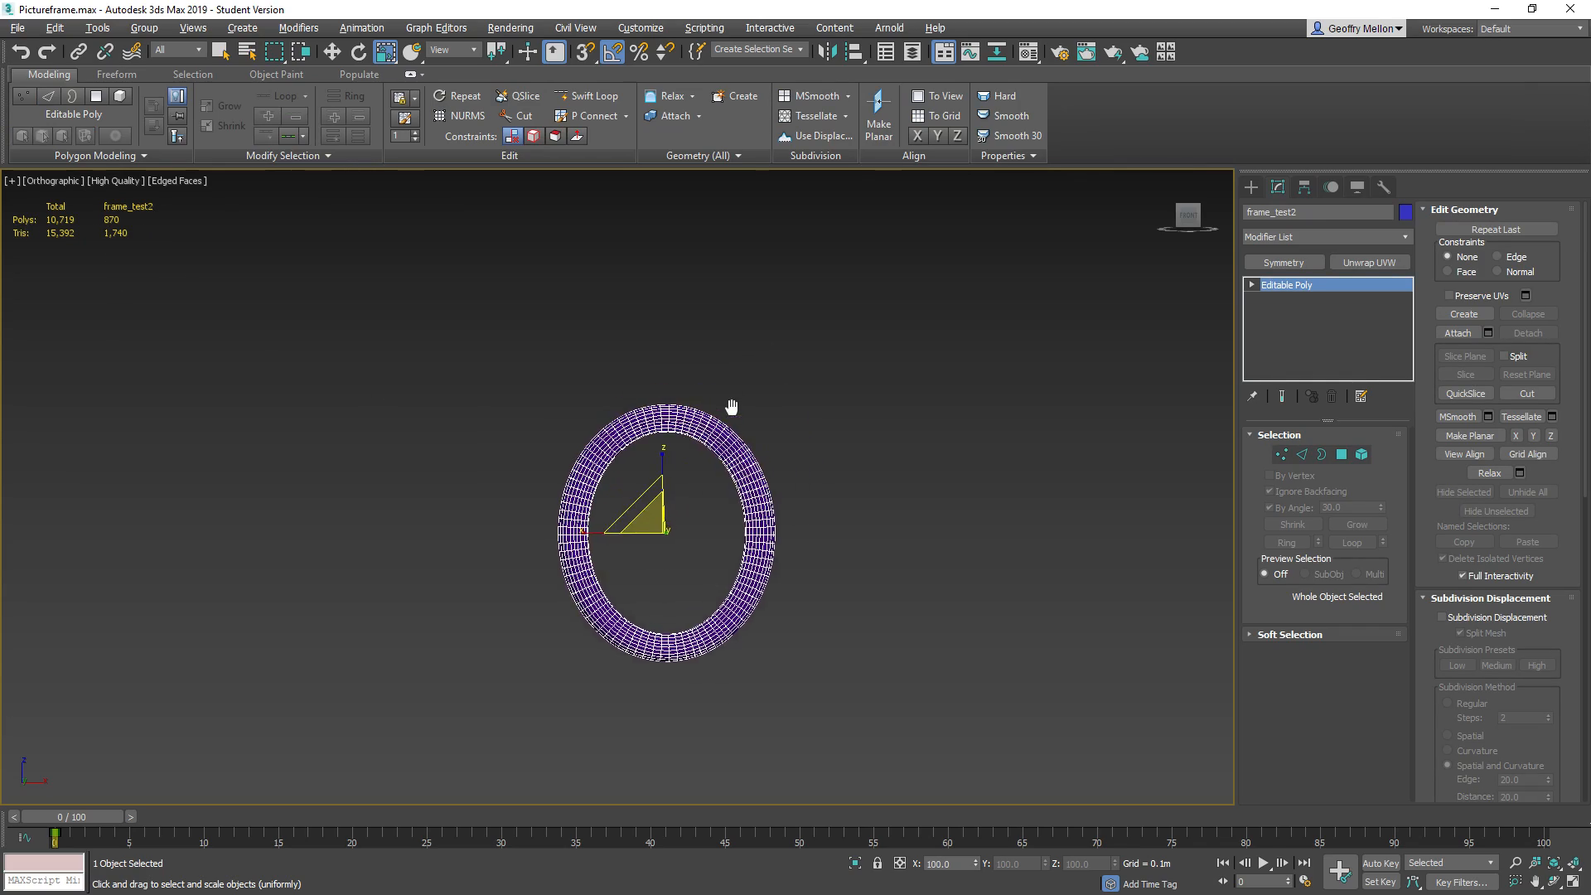
mouse_move(795, 433)
middle_mouse_down("alt")
mouse_move(632, 497)
mouse_move(422, 473)
mouse_move(500, 362)
mouse_move(797, 441)
middle_mouse_up("alt")
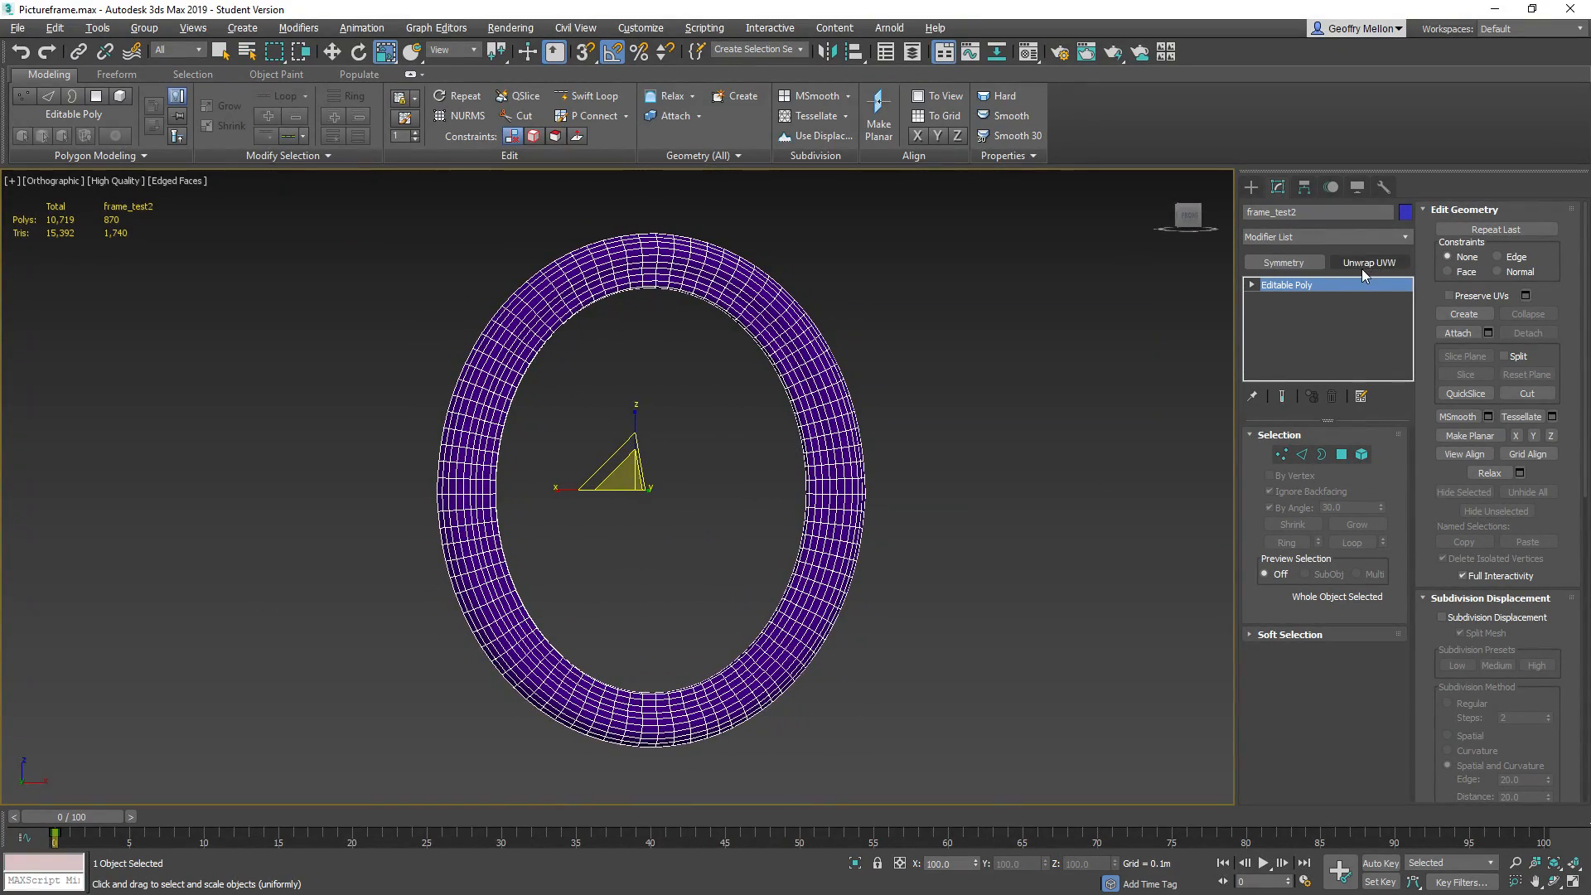
Examine the ornamented frame reference image in Photoshop and return to the frame model in 3ds Max
scroll(746, 369, "up", 4)
middle_click_drag(764, 261, 760, 362)
scroll(760, 363, "down", 3)
middle_click_drag(763, 486, 746, 326)
scroll(862, 330, "up", 4)
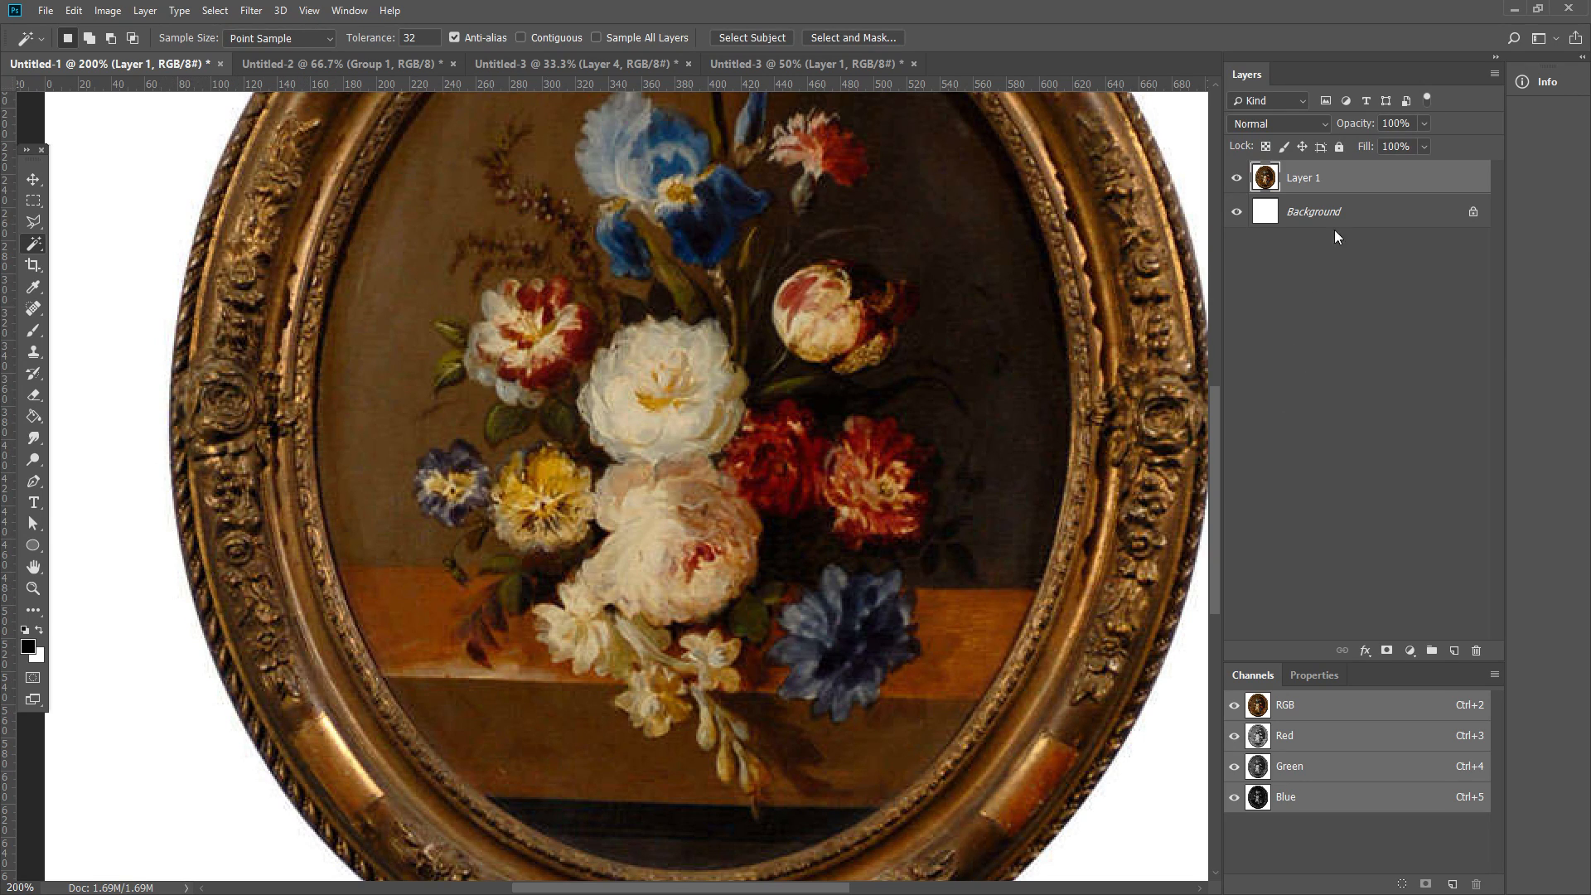
left_click(1518, 10)
middle_click_drag(865, 388, 694, 475)
scroll(904, 475, "down", 4)
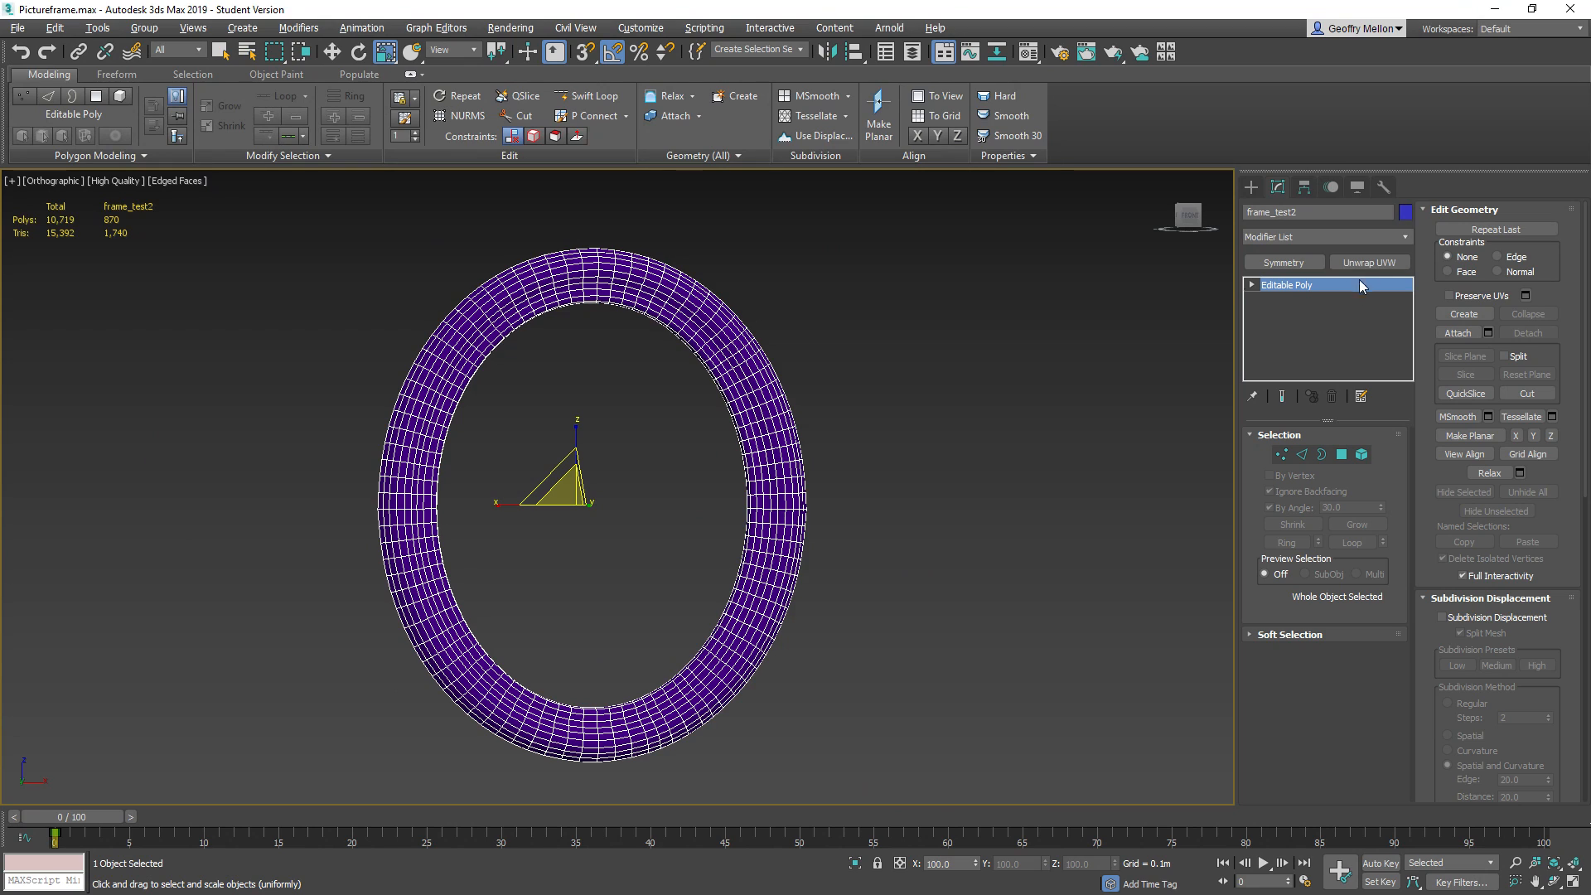
Apply an Unwrap UVW modifier to the frame and turn off the edged-faces display
left_click(1374, 260)
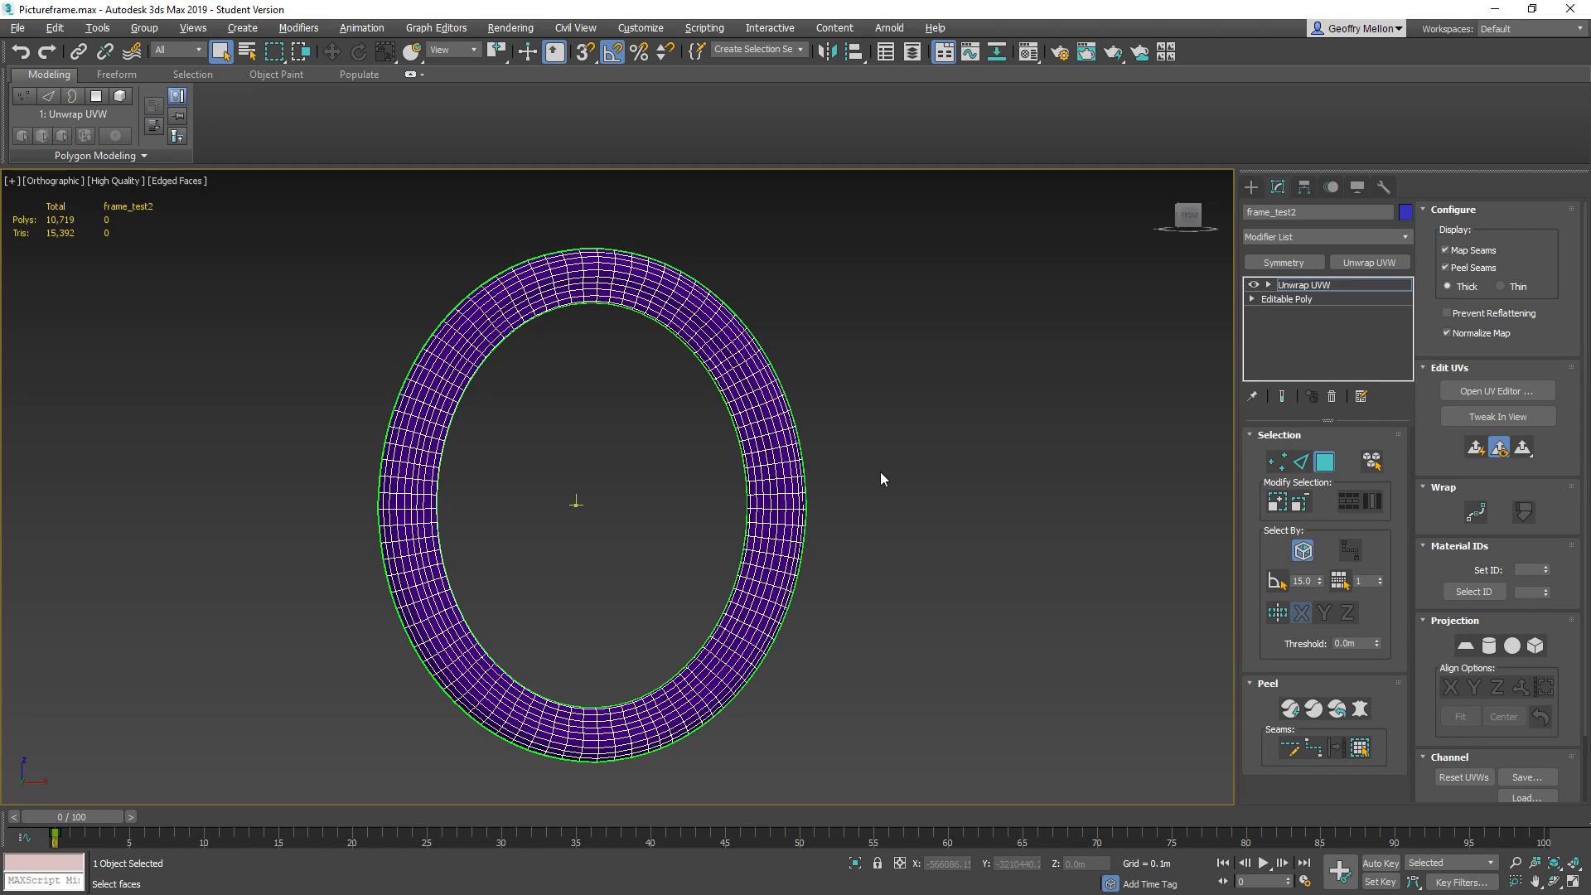
middle_click_drag(664, 455, 688, 414)
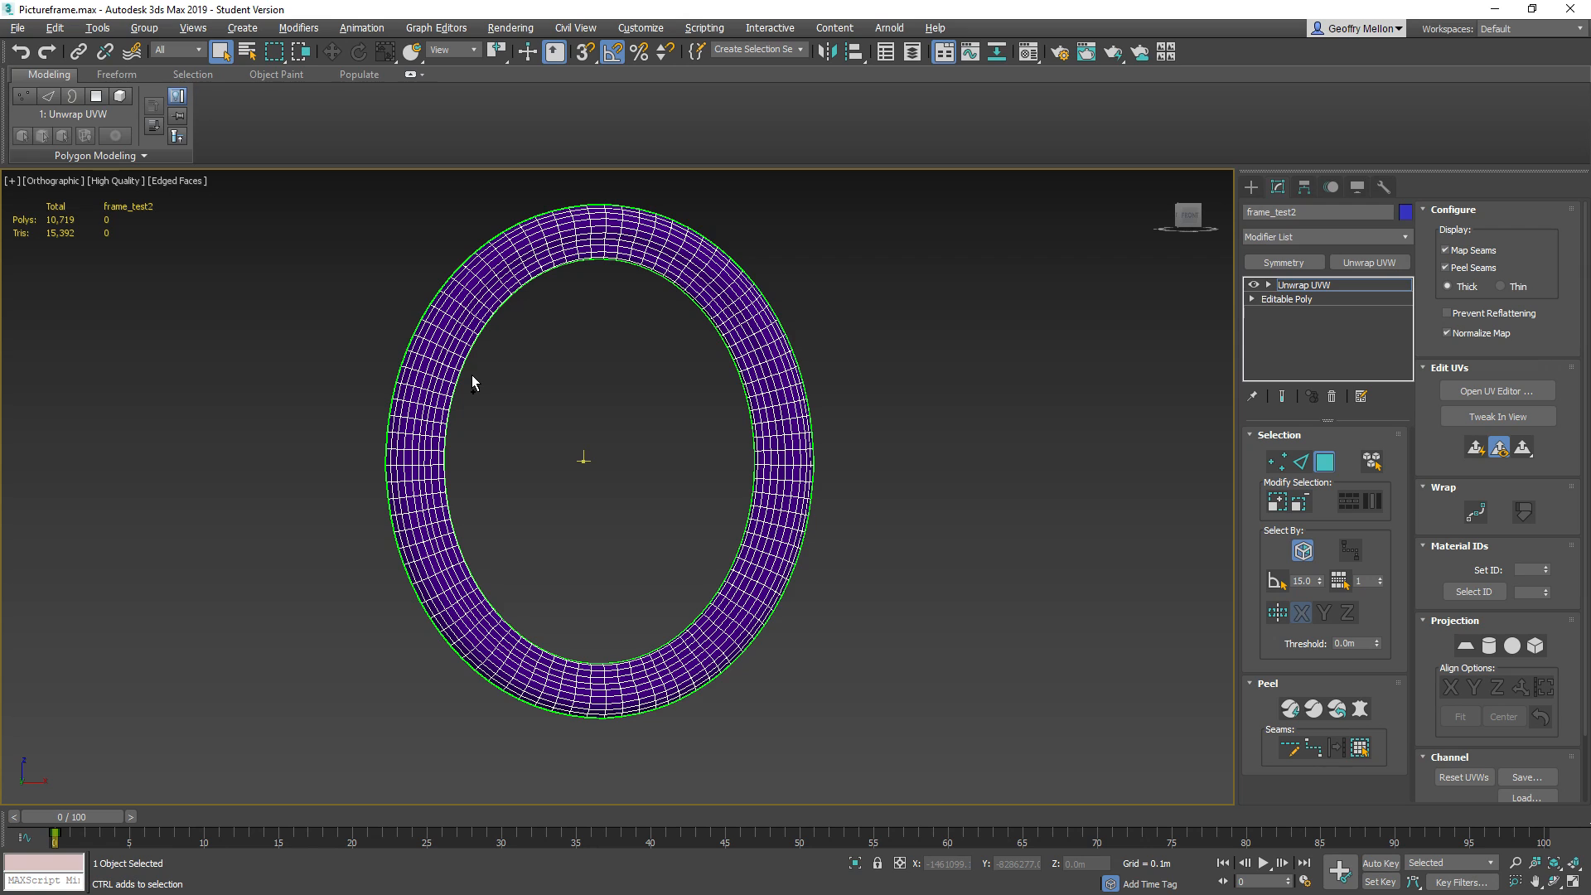
mouse_move(648, 358)
middle_mouse_down()
mouse_move(647, 477)
mouse_move(638, 411)
middle_mouse_up()
key("F4")
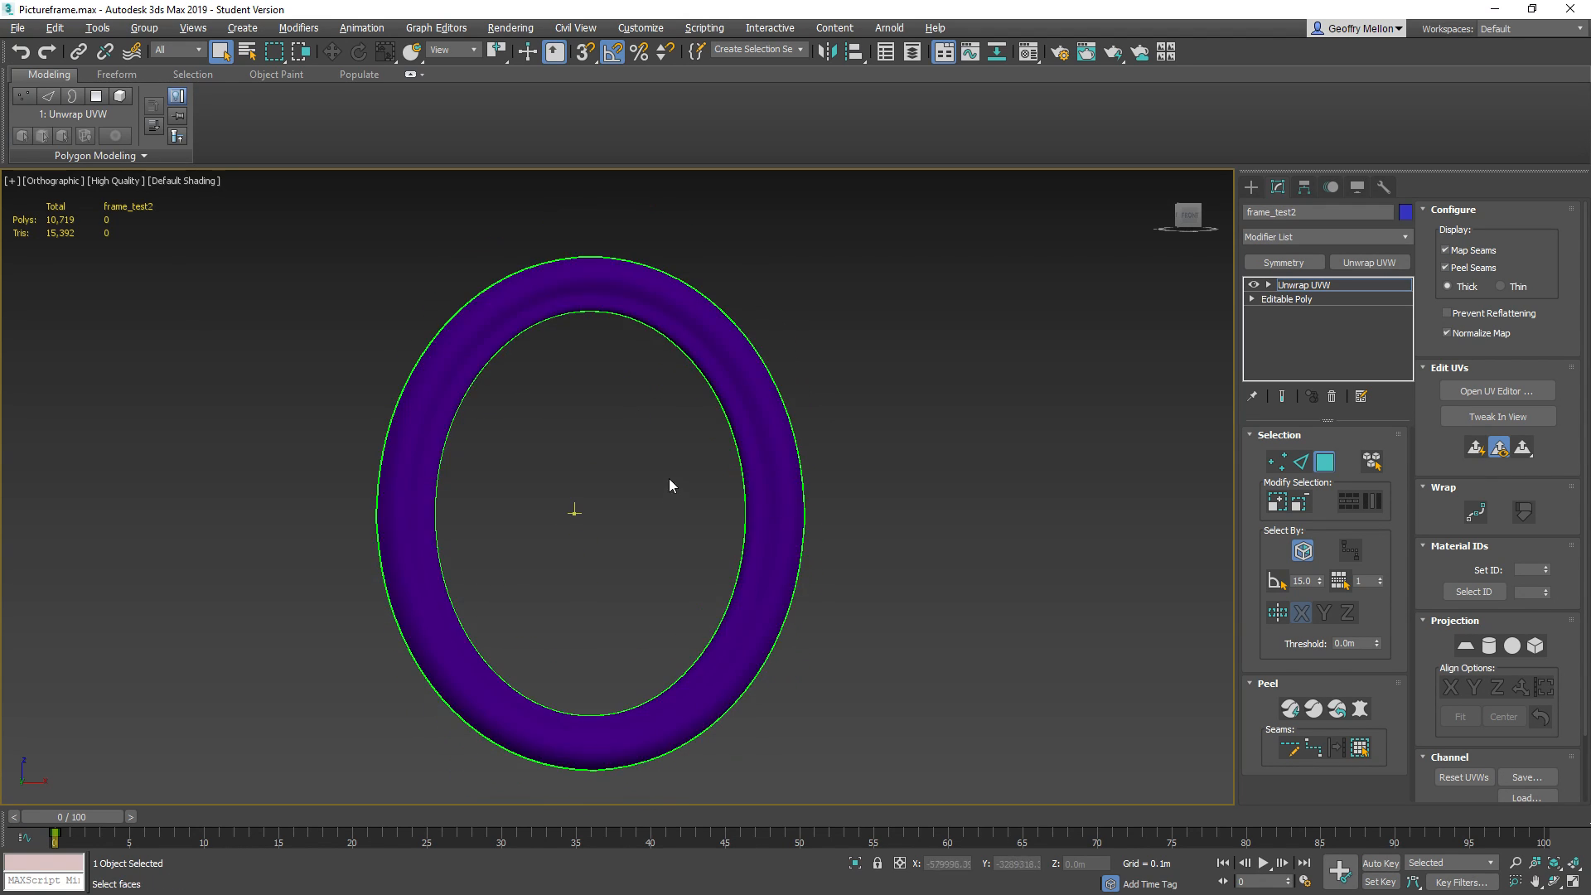
Turn off the display of map seams and peel seams and open the UV Editor for the frame
scroll(669, 479, "down", 3)
left_click(1483, 251)
left_click(1484, 270)
left_click(1494, 393)
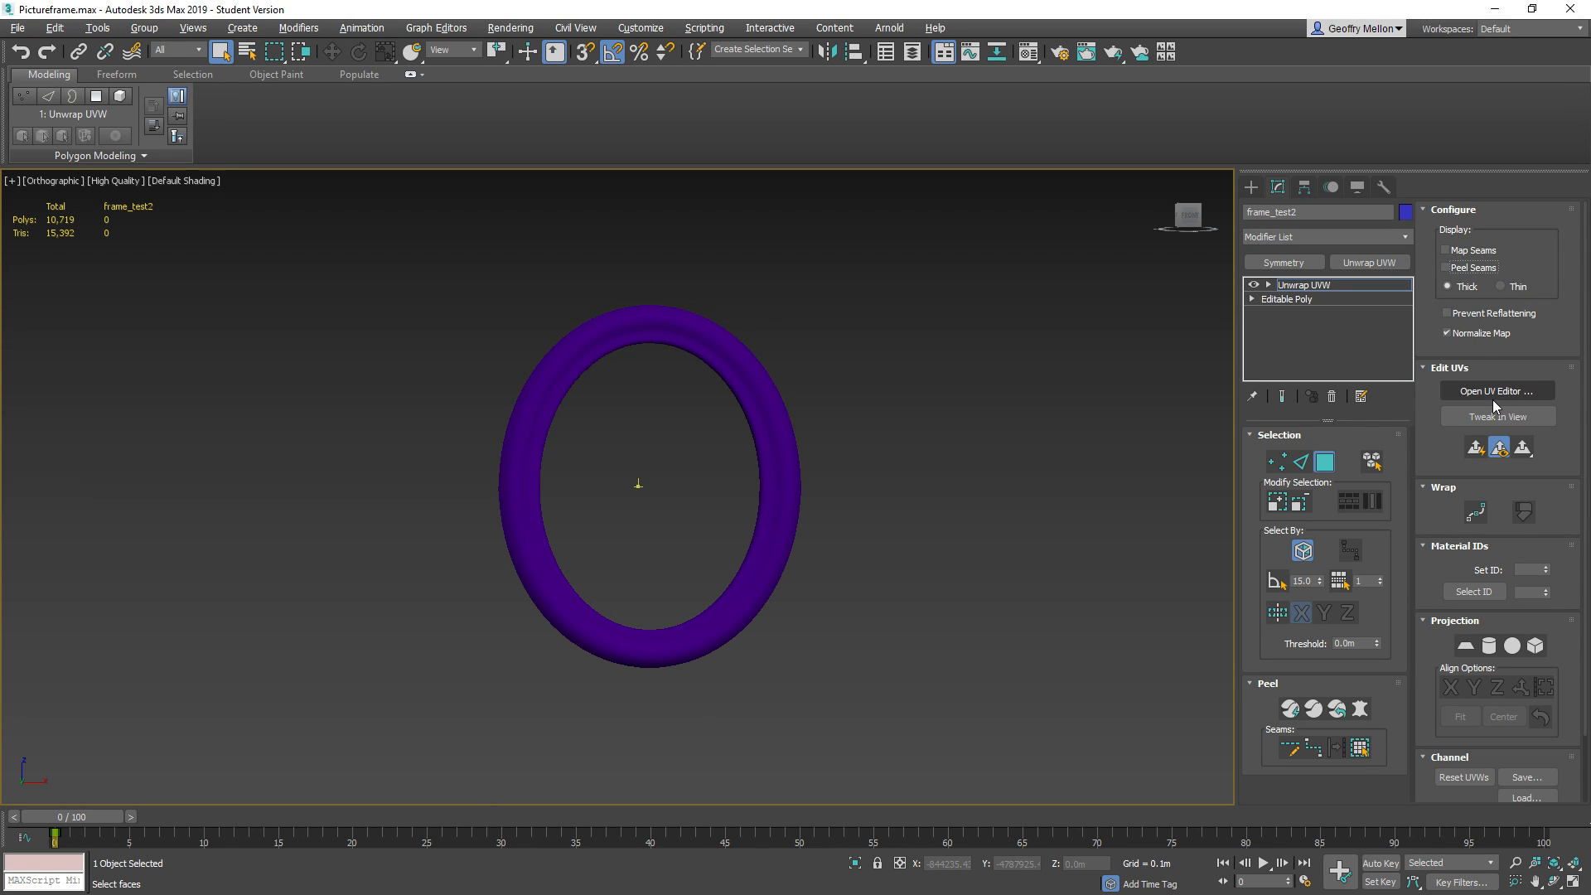
scroll(325, 347, "down", 3)
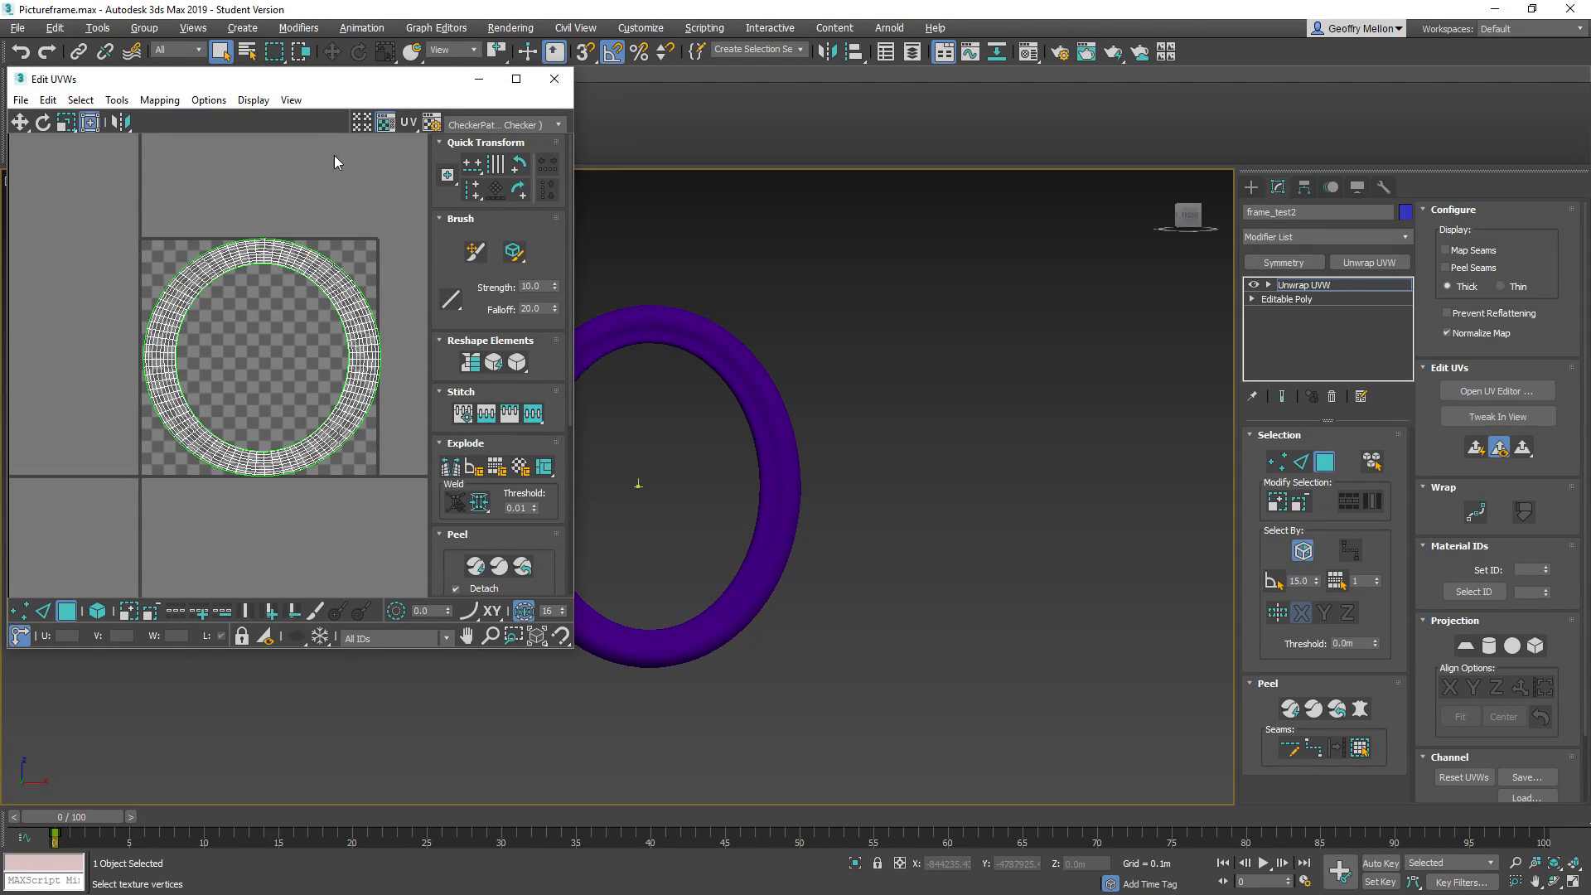
Select all of the frame's faces and apply a Quick Planar Map to them
middle_click_drag(802, 317, 997, 303)
left_click_drag(1070, 211, 643, 742)
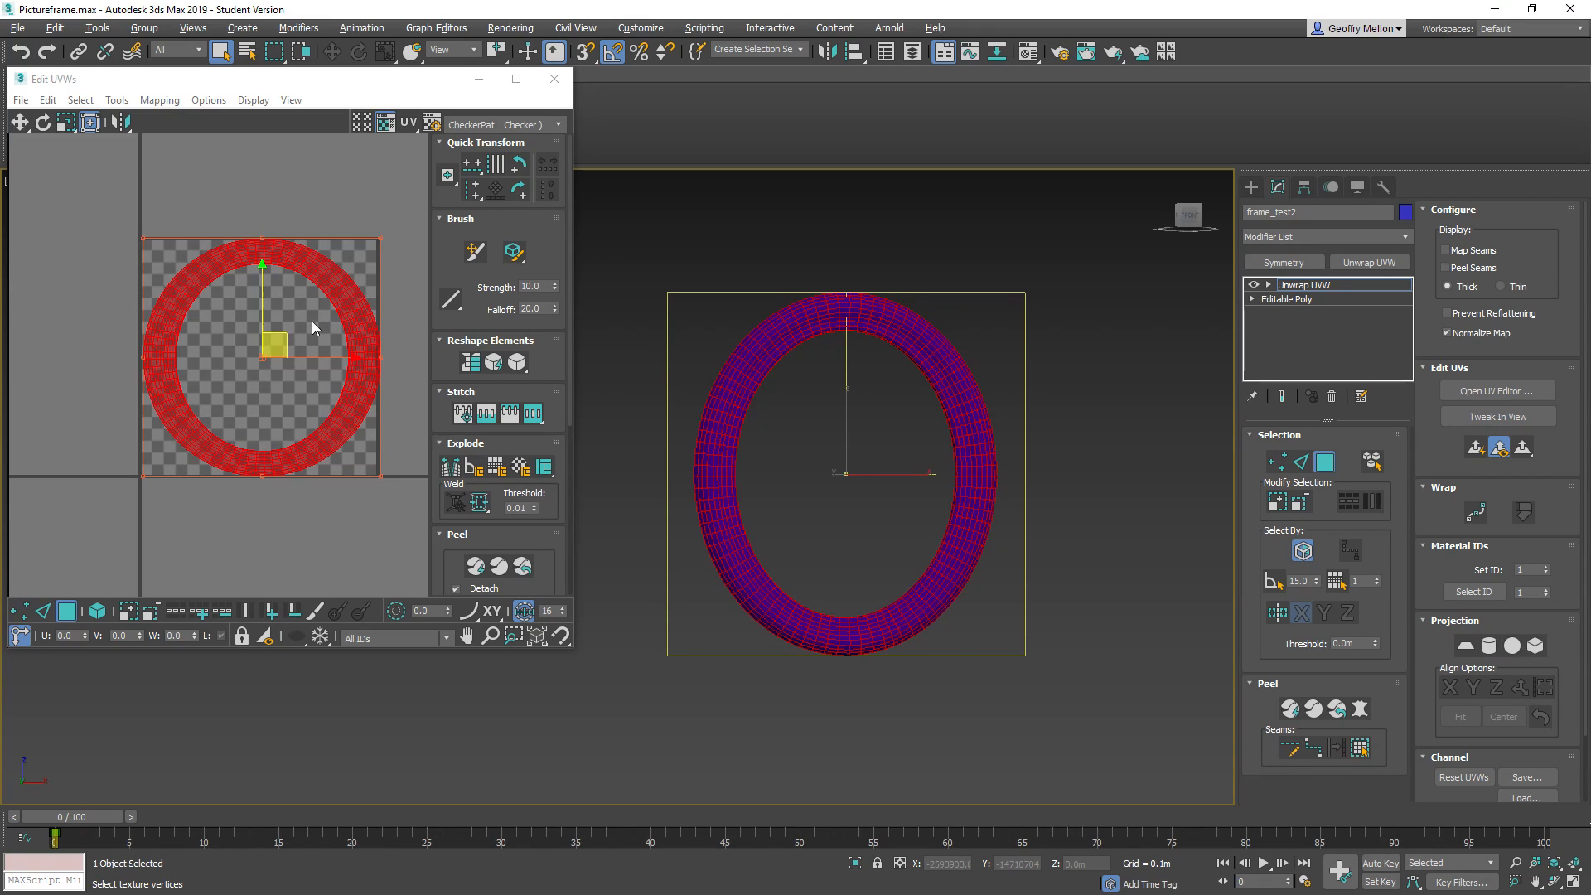
left_click(1476, 452)
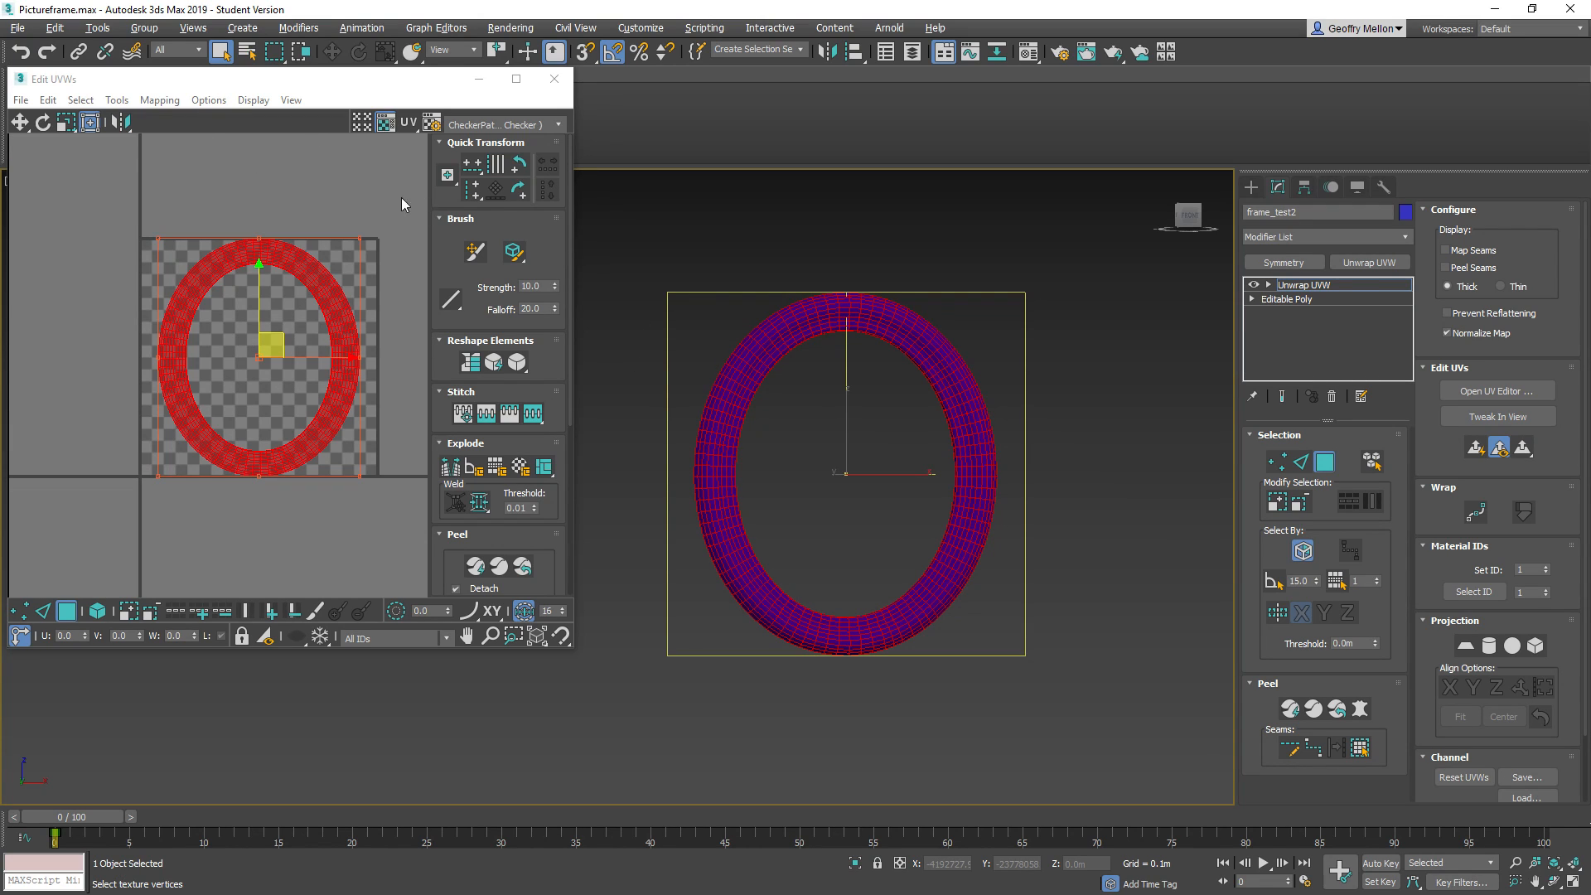
Open the Relax tool's settings for the selected UV faces
right_click(330, 196)
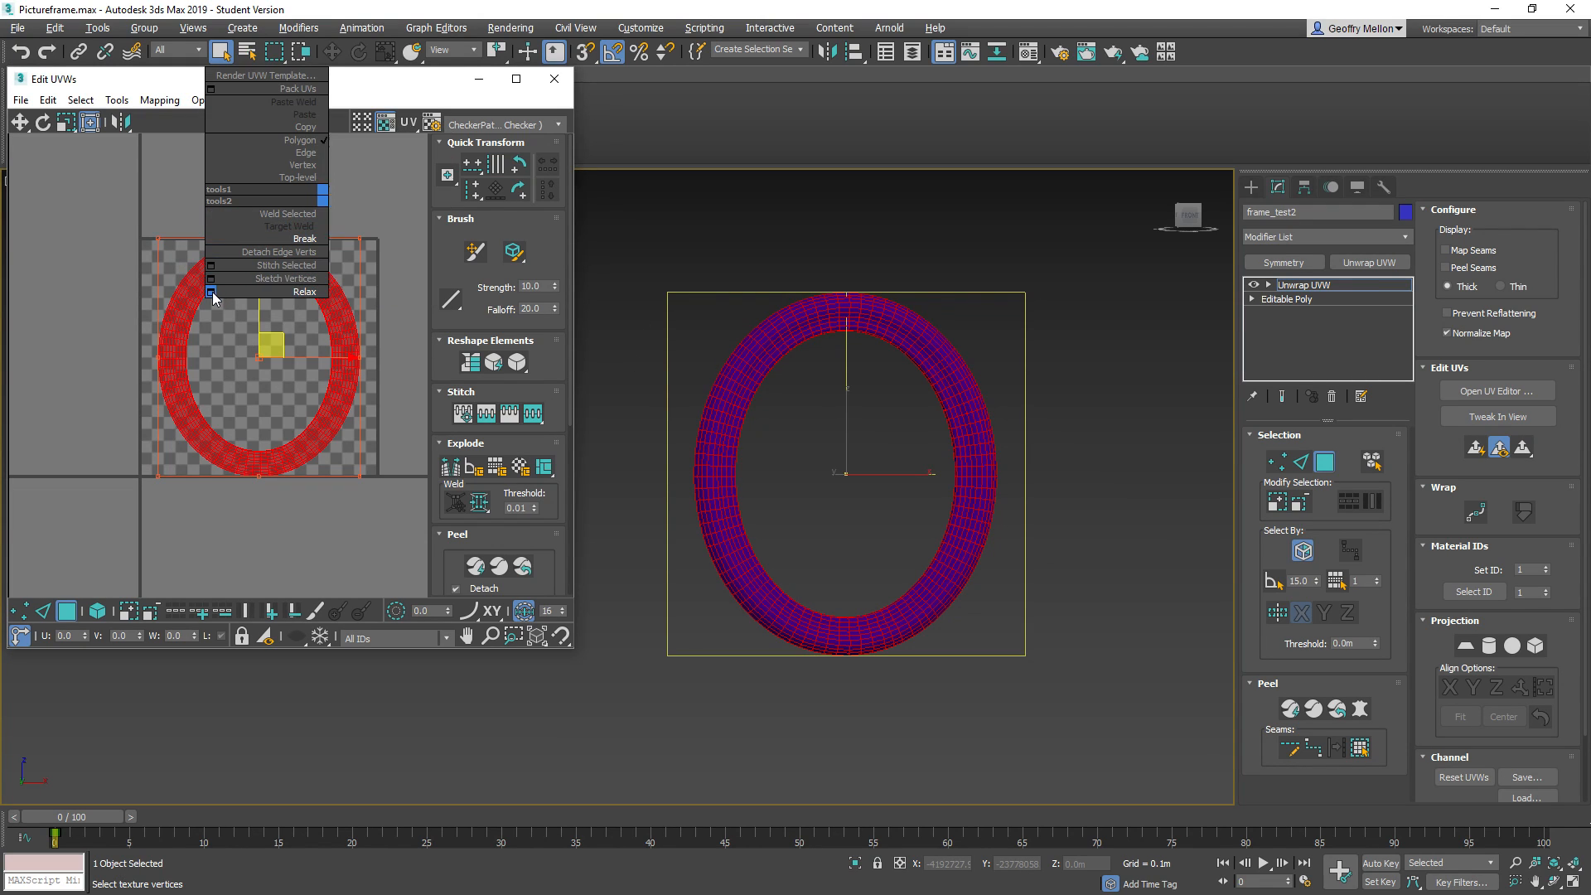
left_click(274, 292)
left_click_drag(172, 124, 288, 154)
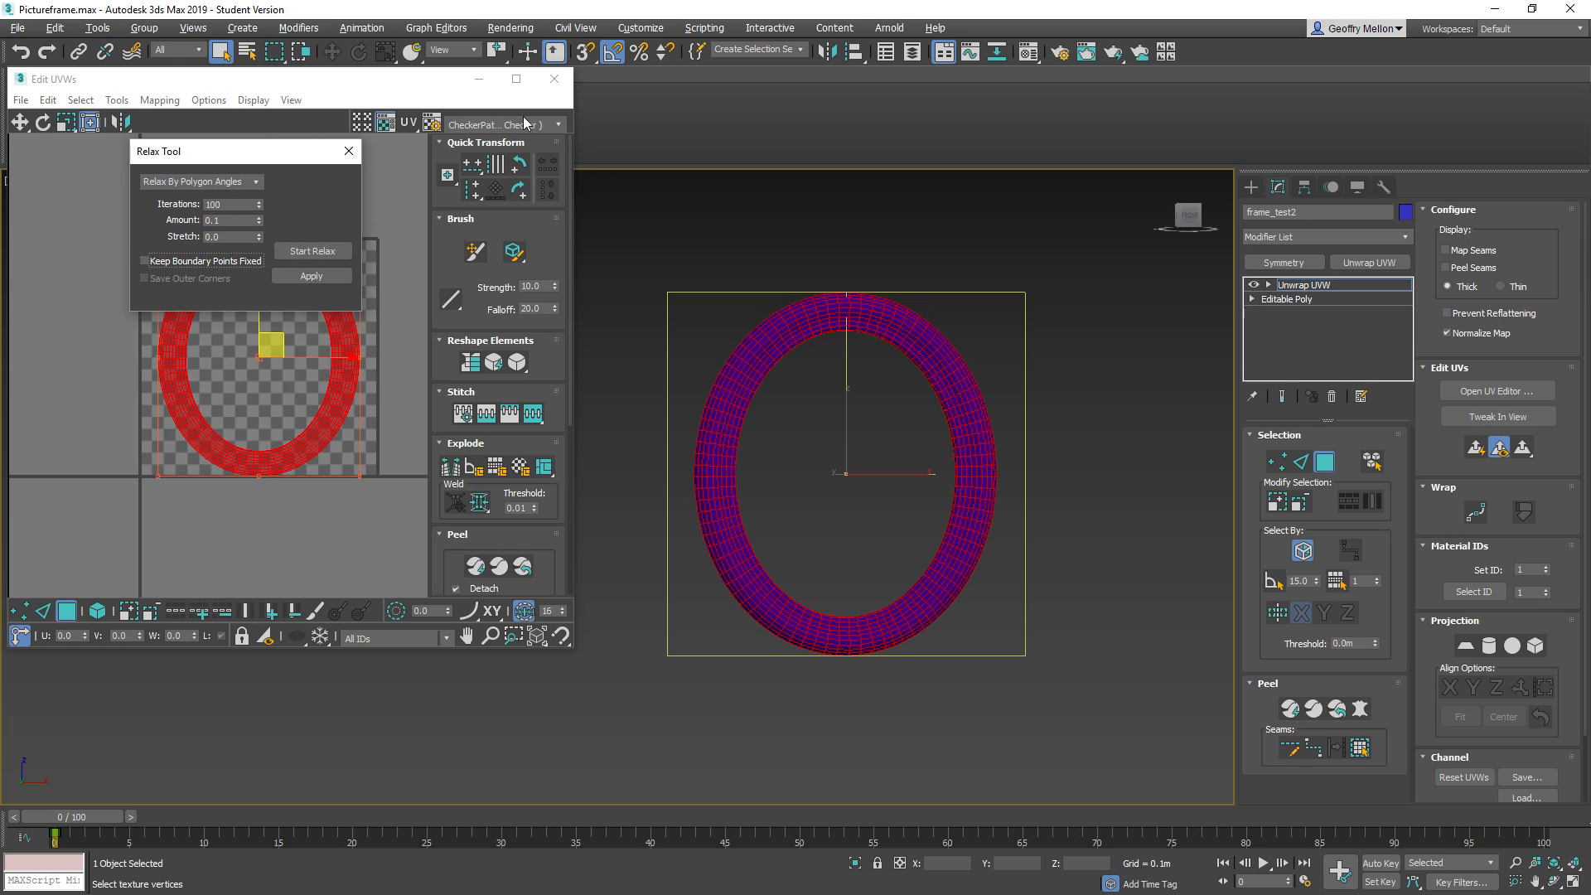
Display the CheckerPattern texture on the frame to reveal UV distortion
left_click(515, 125)
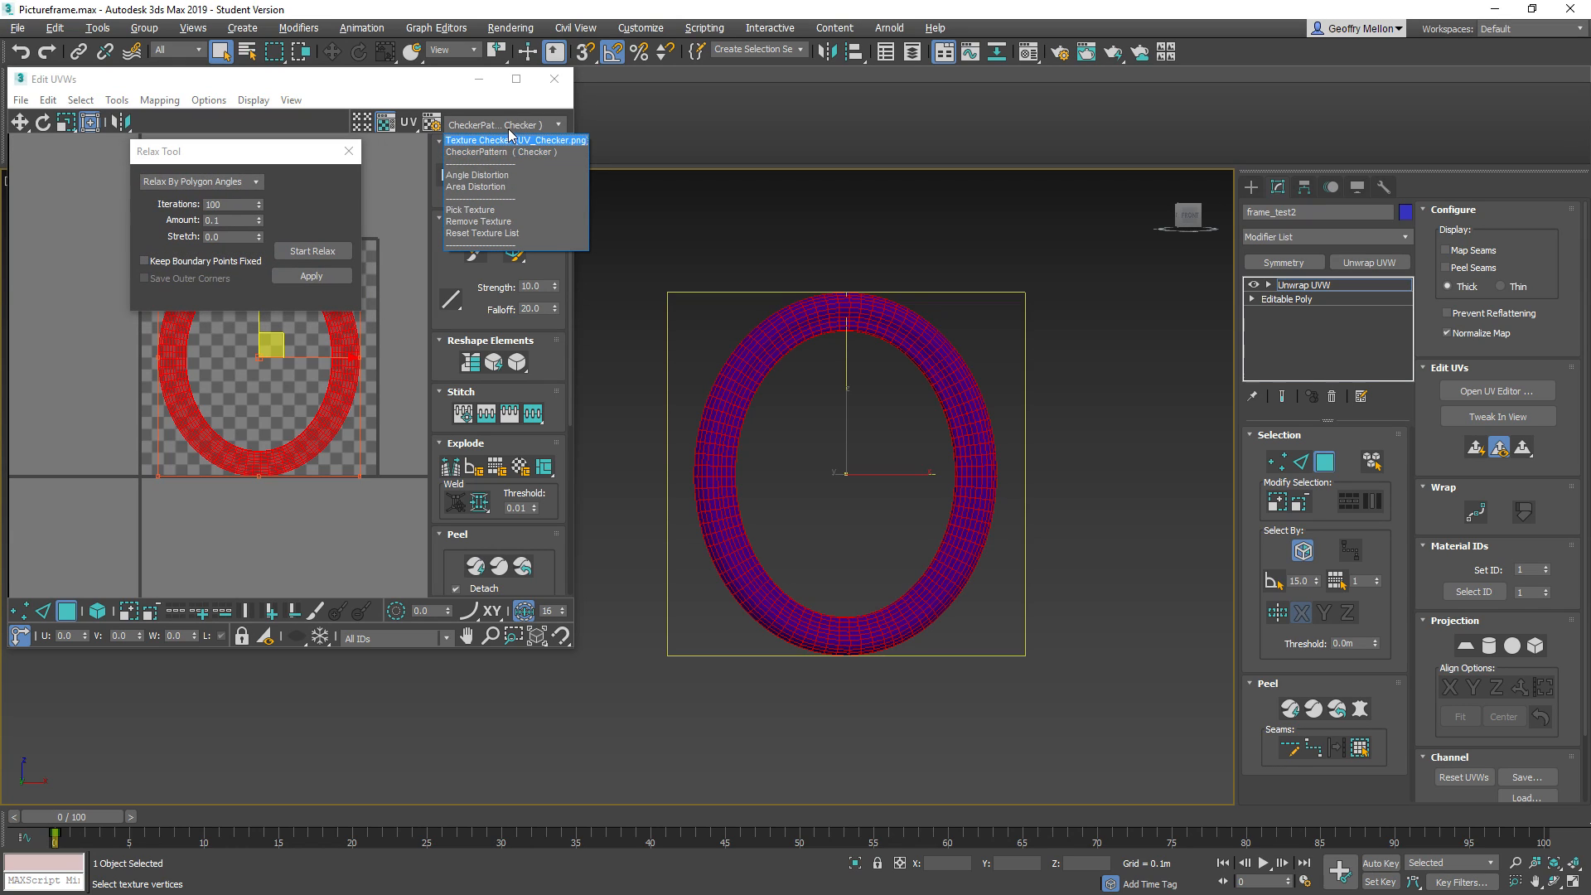
left_click(493, 121)
left_click(490, 118)
left_click(492, 131)
left_click(490, 121)
left_click(497, 140)
left_click(487, 127)
left_click(483, 153)
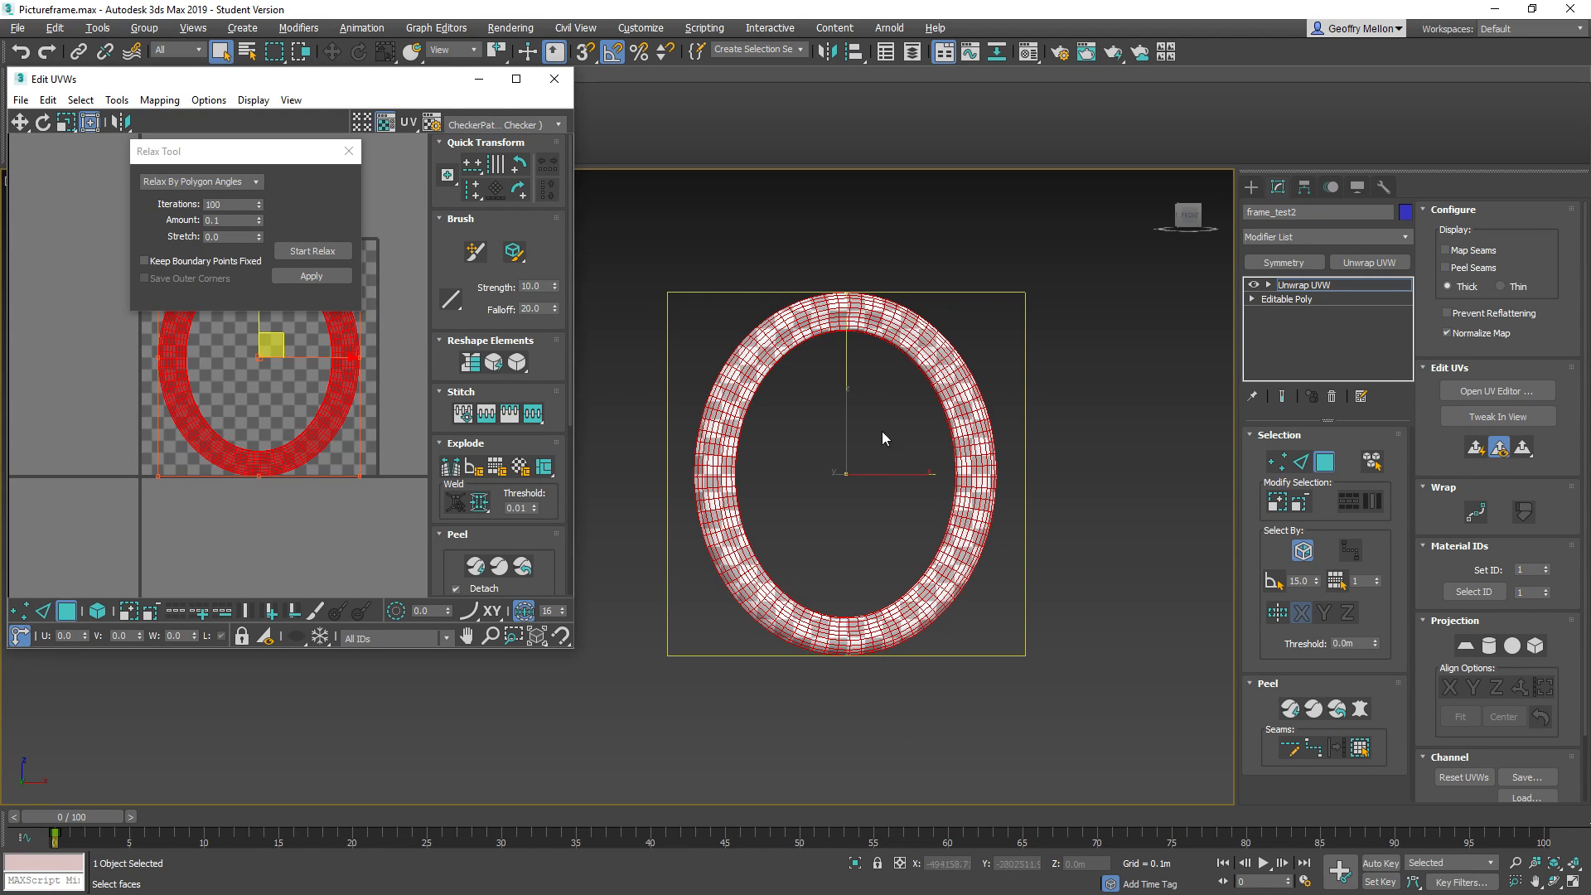
middle_click_drag(915, 446, 992, 461)
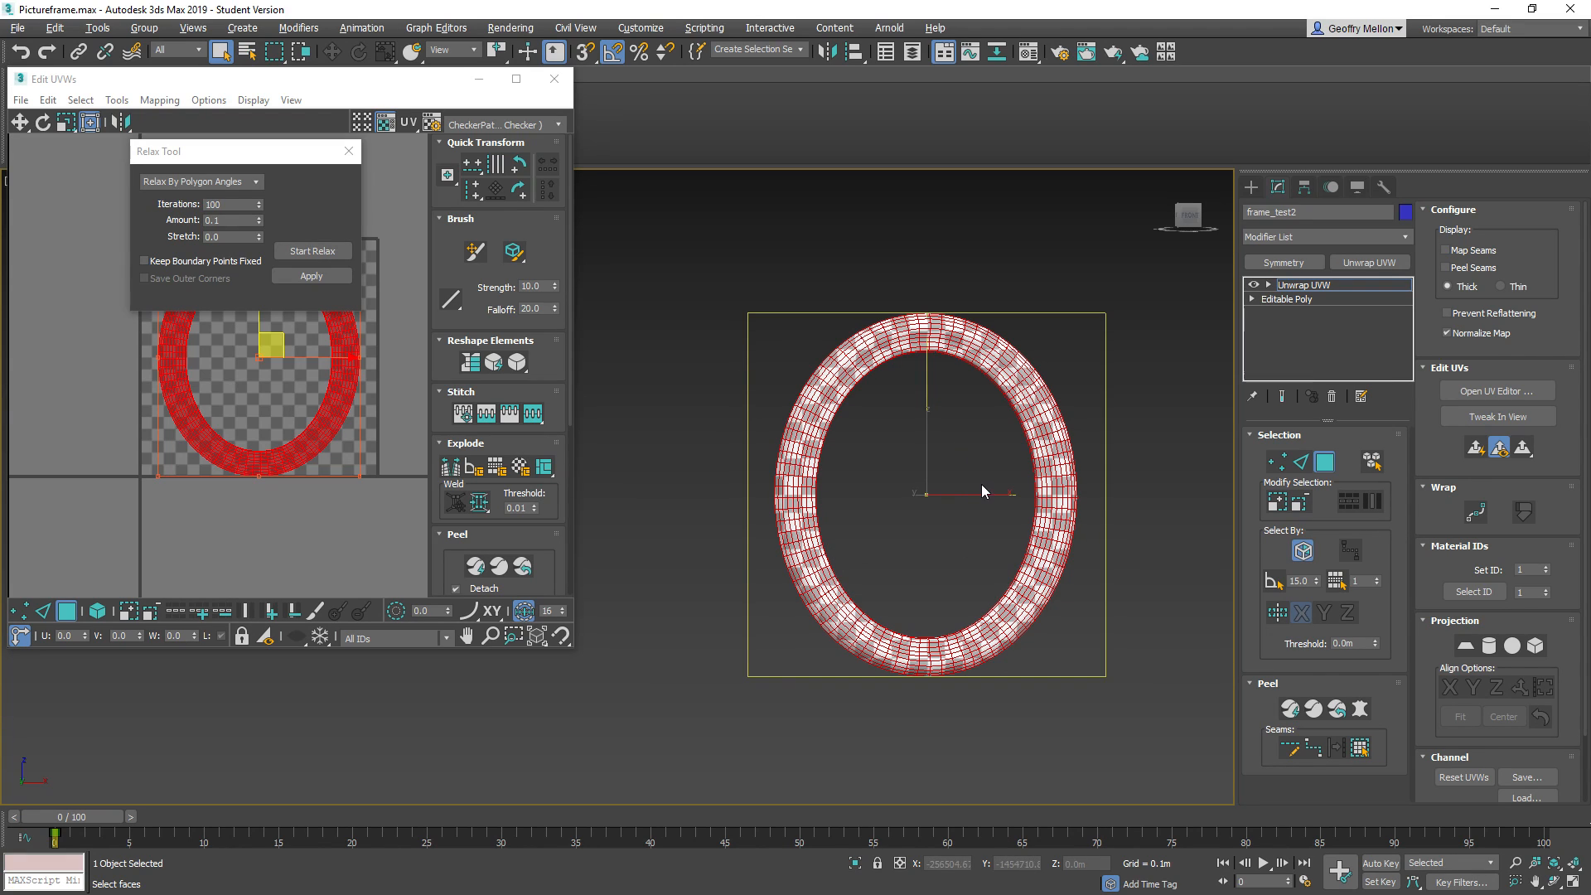
Relax the frame's UVs by polygon angles, stop the relaxation and close the Relax tool
left_click(329, 253)
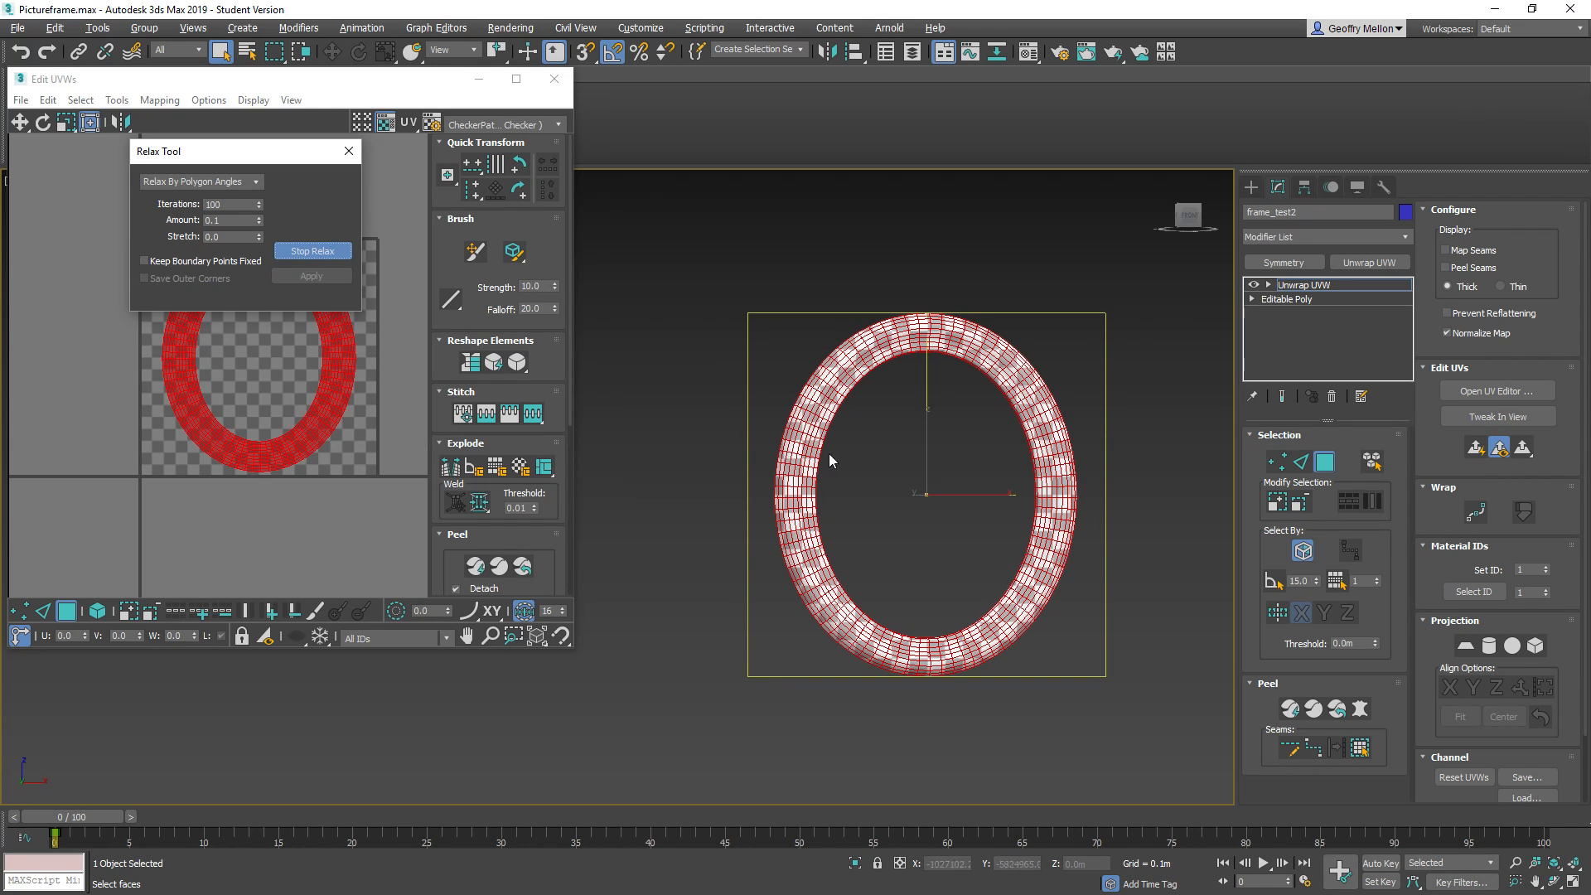
left_click(313, 250)
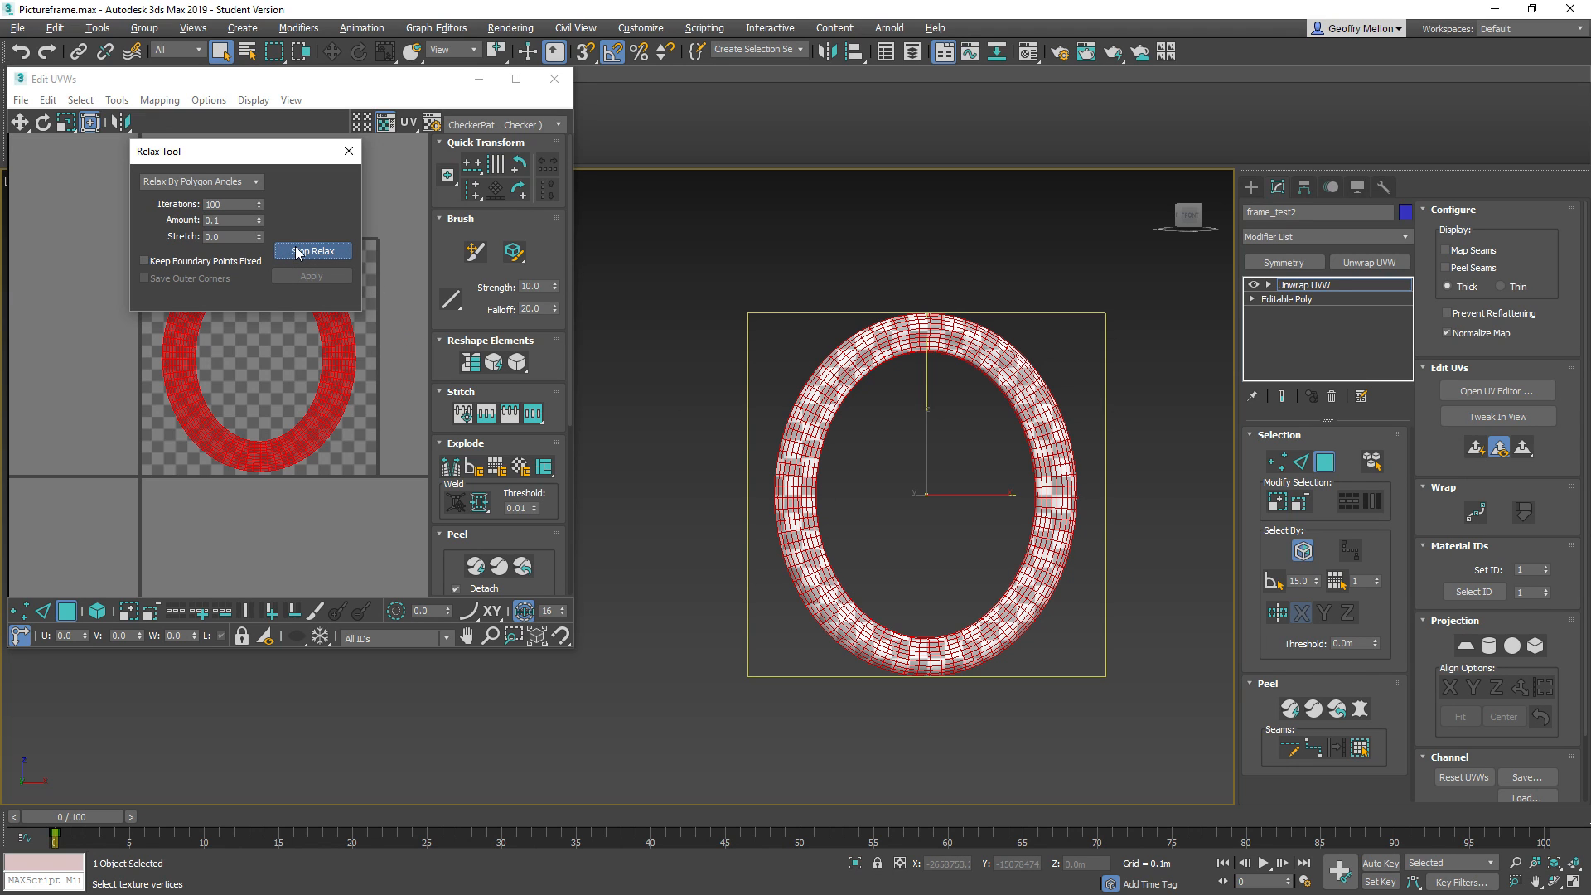
middle_click_drag(901, 484, 915, 469)
scroll(915, 470, "up", 2)
middle_click_drag(966, 418, 874, 373)
middle_click_drag(924, 579, 816, 609, "alt")
left_click(349, 153)
Examine the relaxed UV layout and the checker pattern around the frame for stretching
middle_click_drag(321, 338, 262, 356)
scroll(748, 365, "down", 2)
middle_click_drag(749, 365, 743, 371)
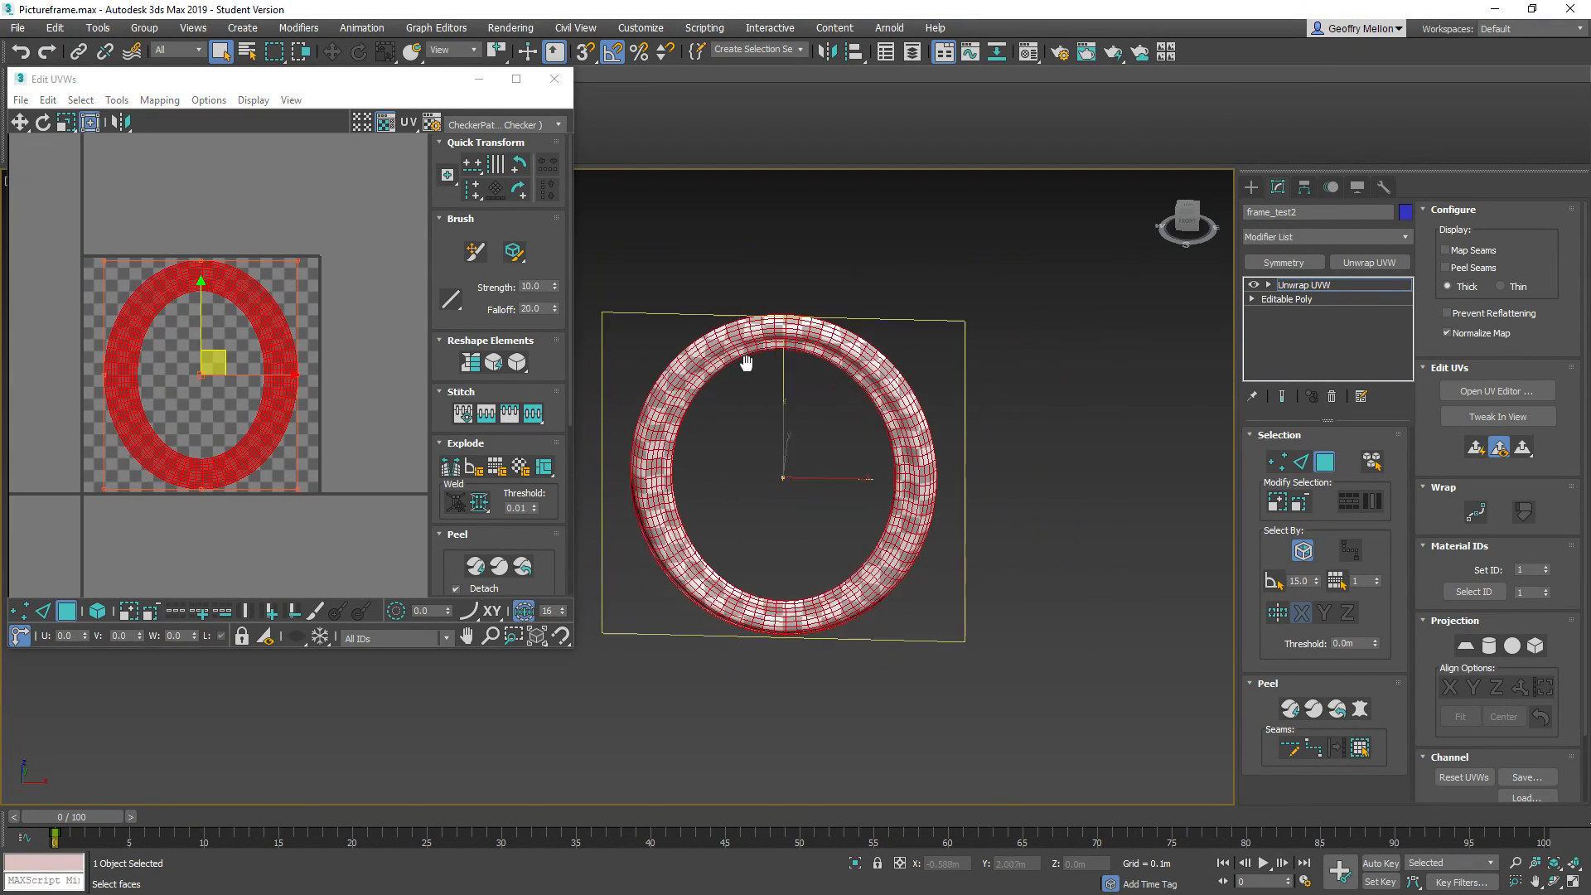
key("f")
scroll(891, 373, "up", 6)
scroll(1033, 371, "down", 2)
middle_click_drag(1033, 407, 993, 357)
Finish the UV unwrap by leaving face selection and closing the editor, and convert the frame to an Editable Poly
left_click(1324, 462)
middle_click_drag(914, 449, 915, 402)
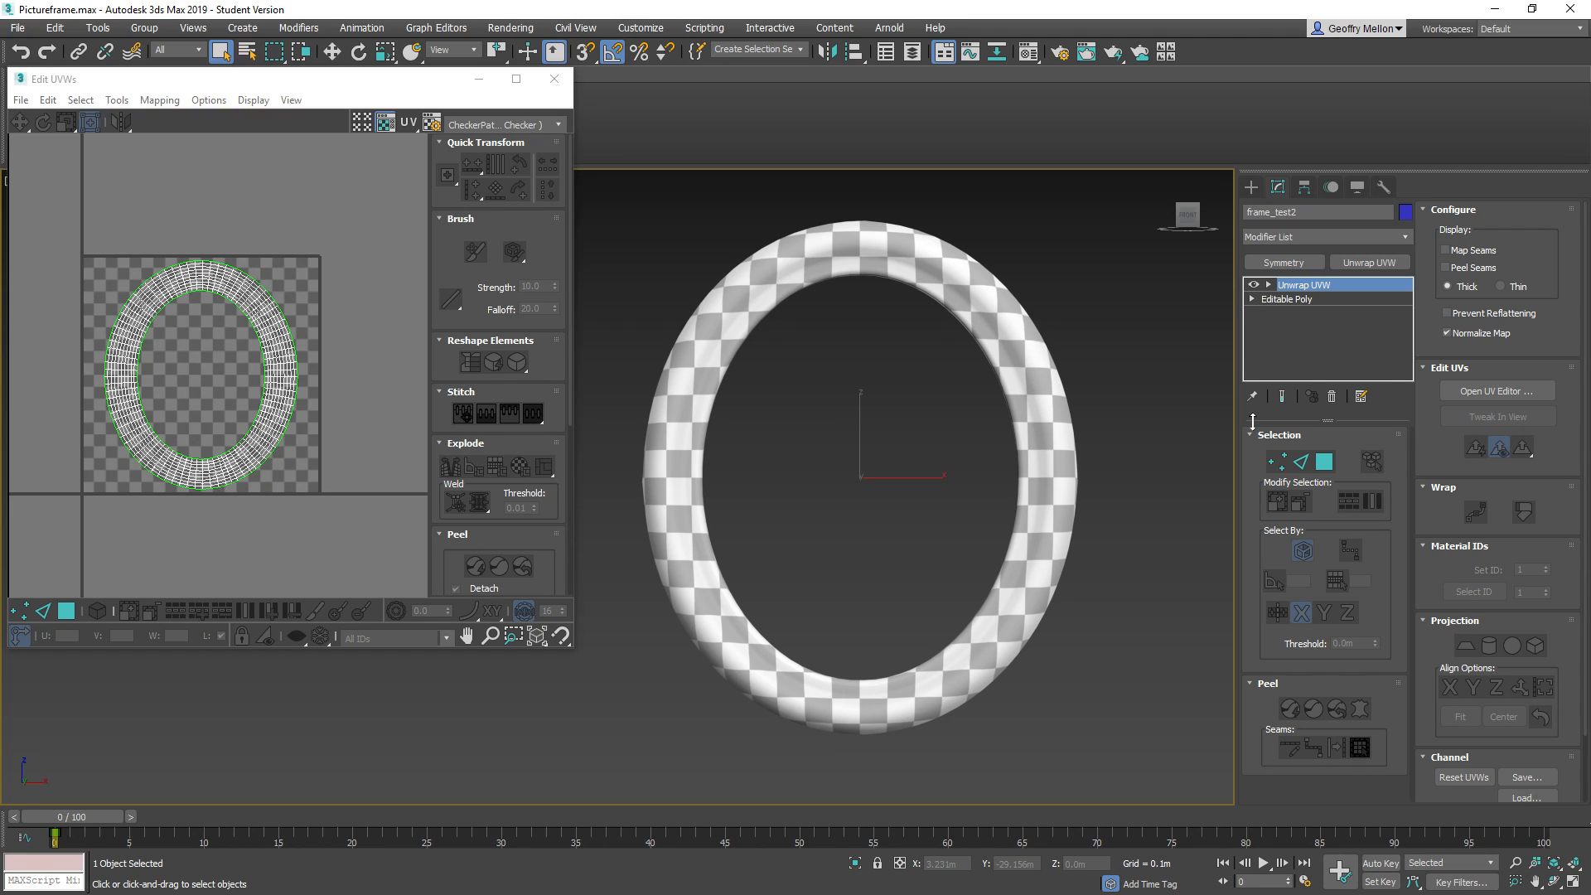
left_click(554, 79)
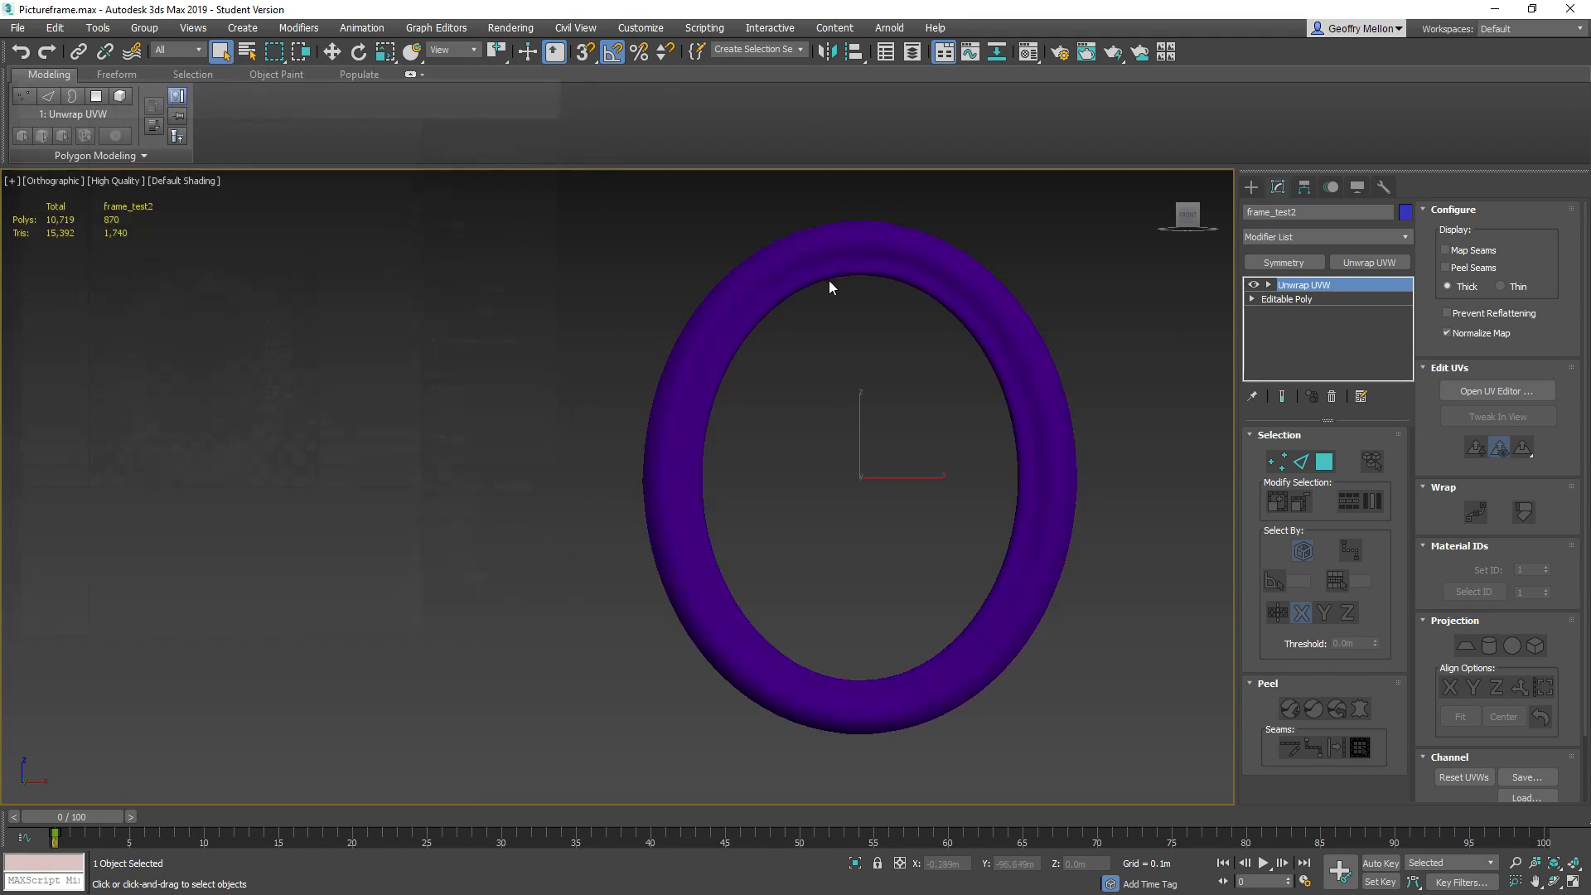
right_click(550, 242)
mouse_move(630, 414)
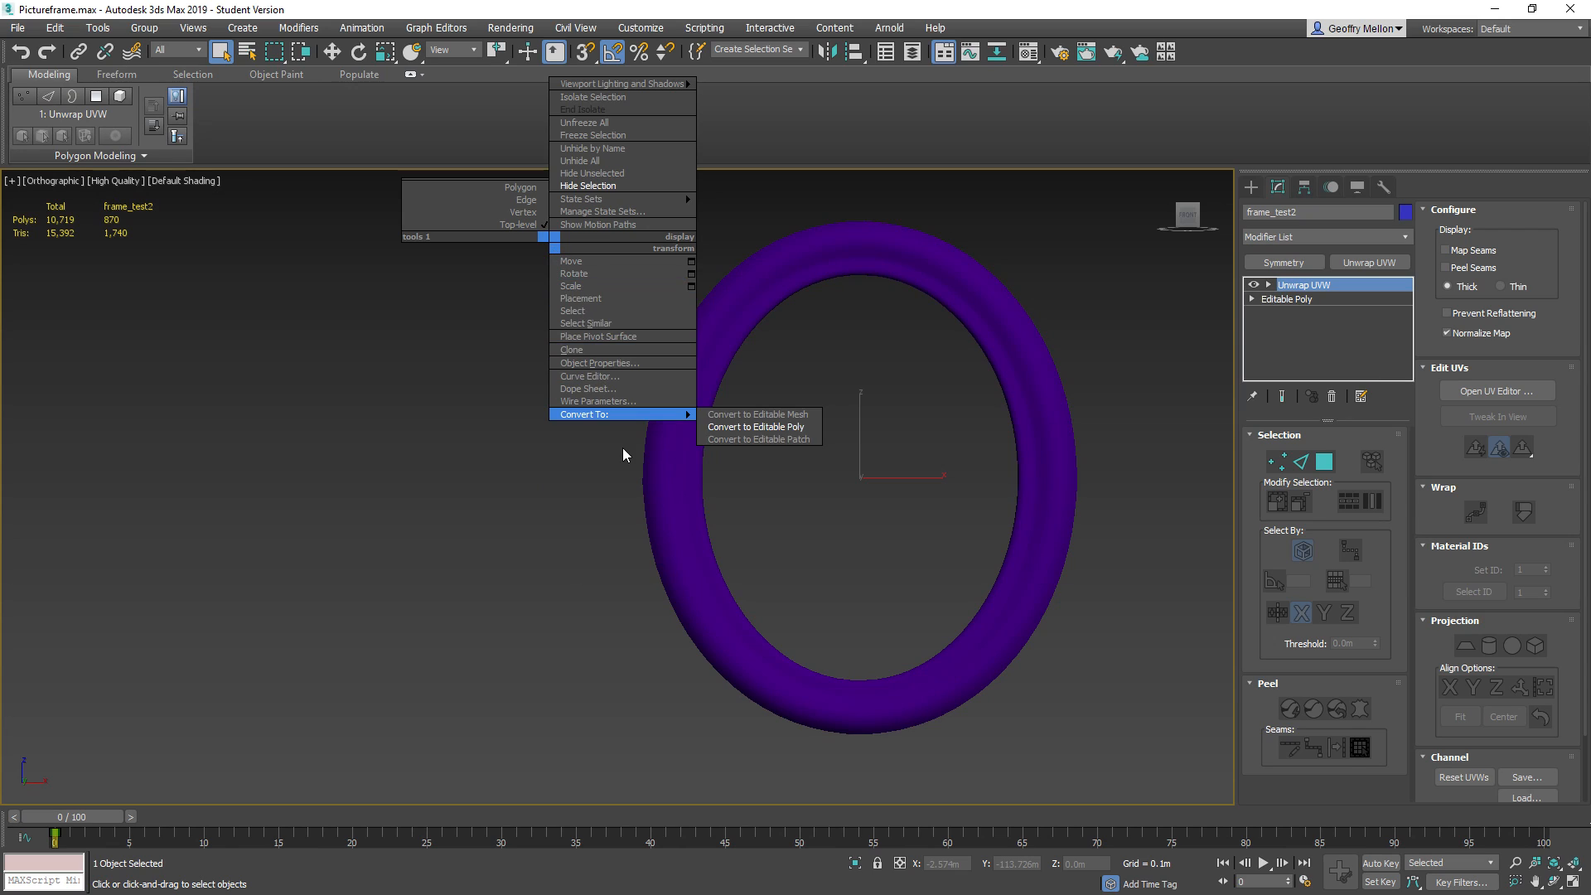
left_click(788, 427)
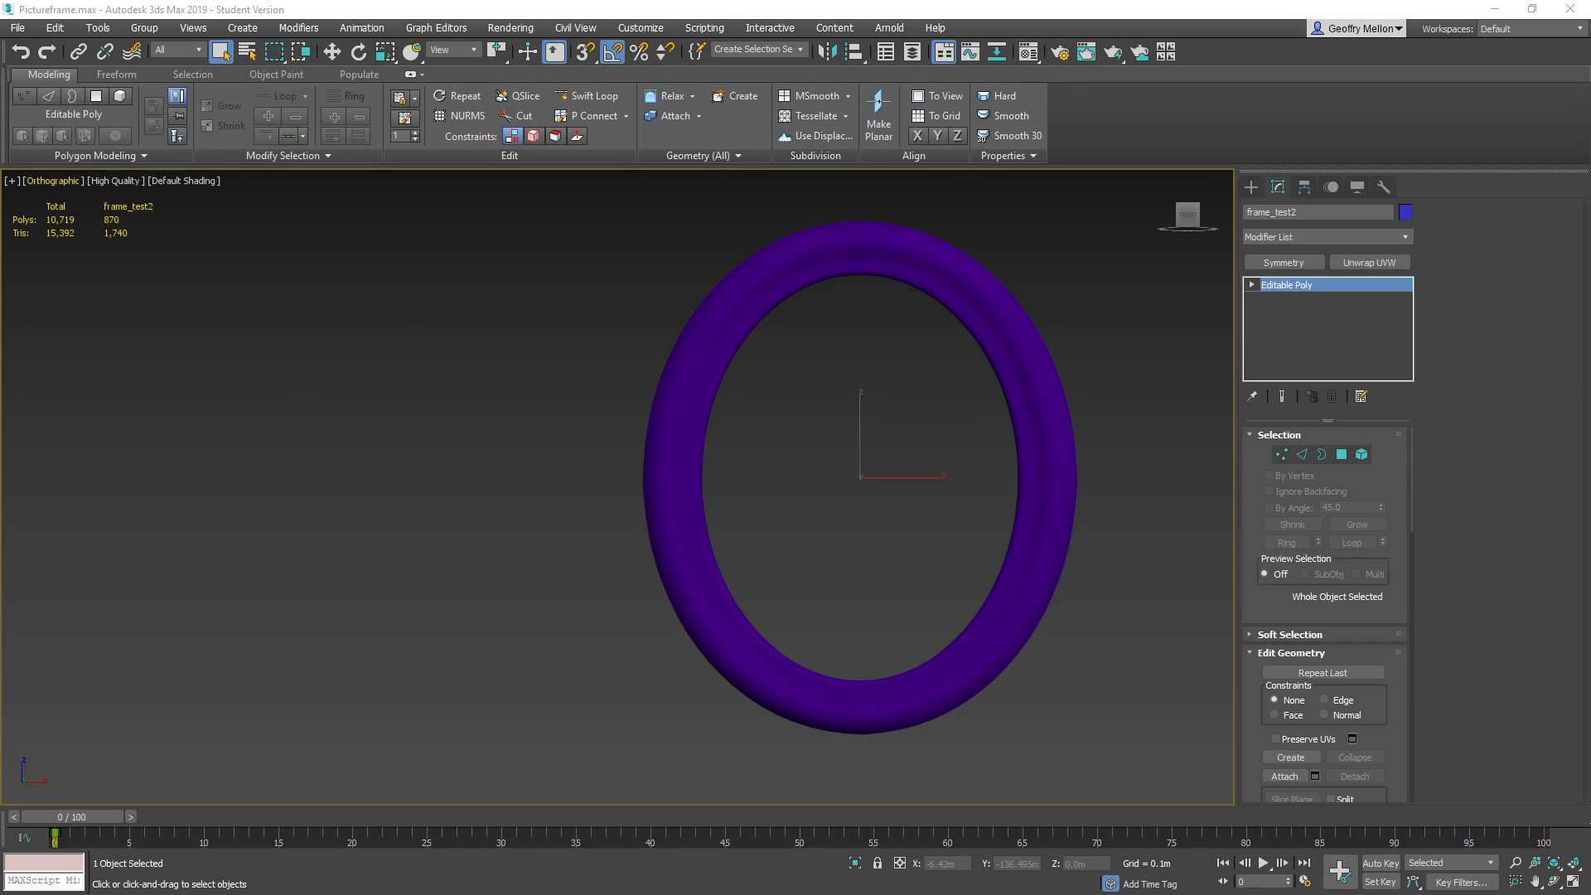
Export only the selected low-poly frame to the Render pass folder as Framelow_New.fbx, accepting the existing FBX options
left_click(16, 27)
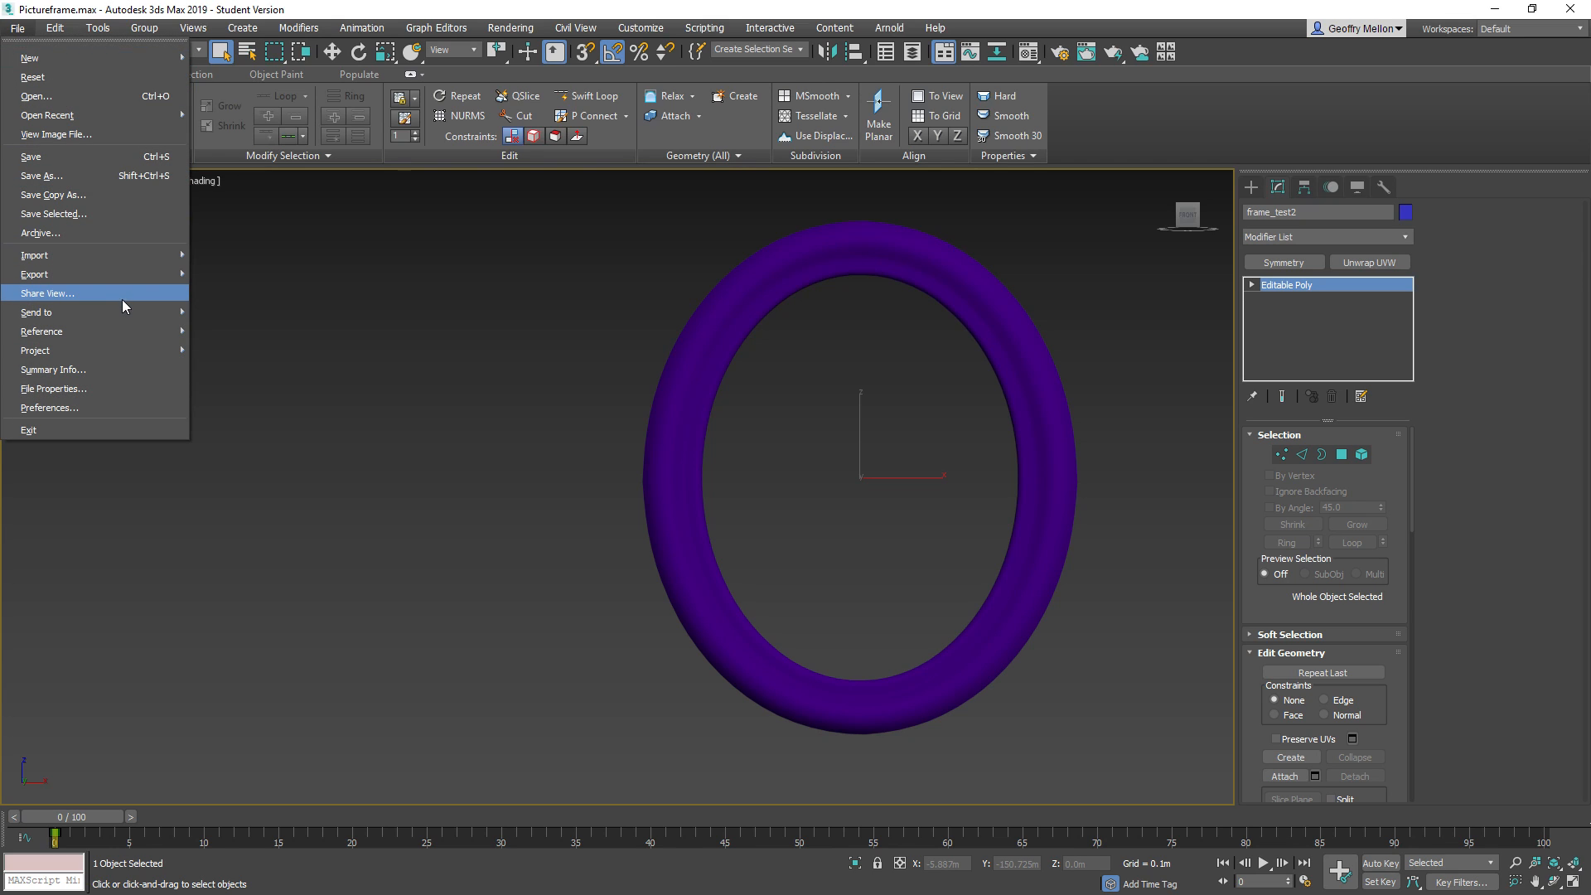
mouse_move(126, 275)
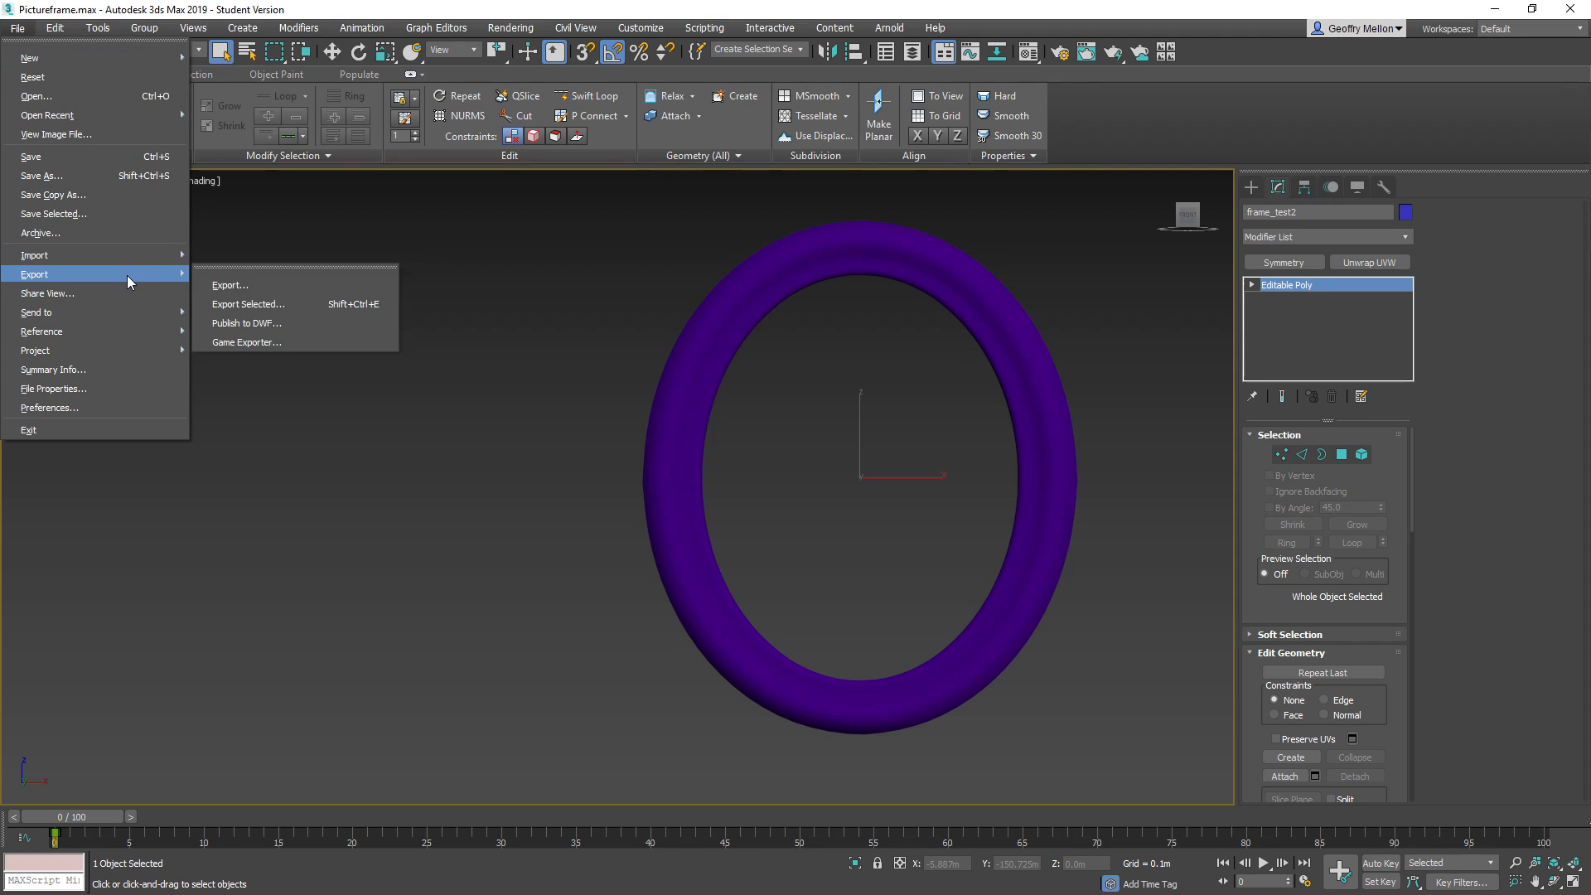
left_click(296, 305)
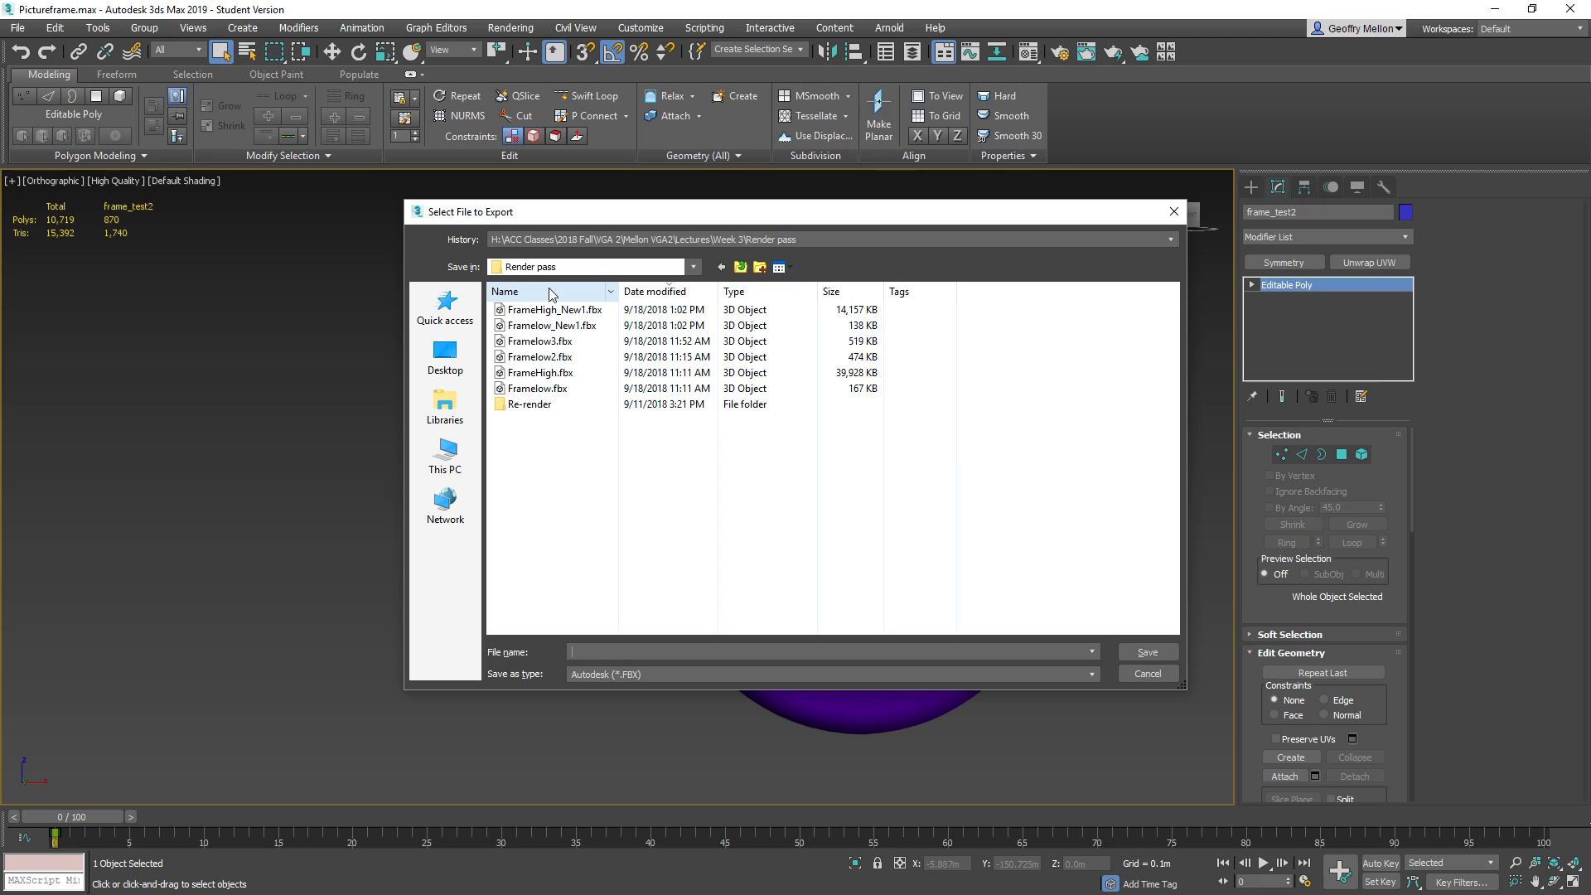
left_click(552, 324)
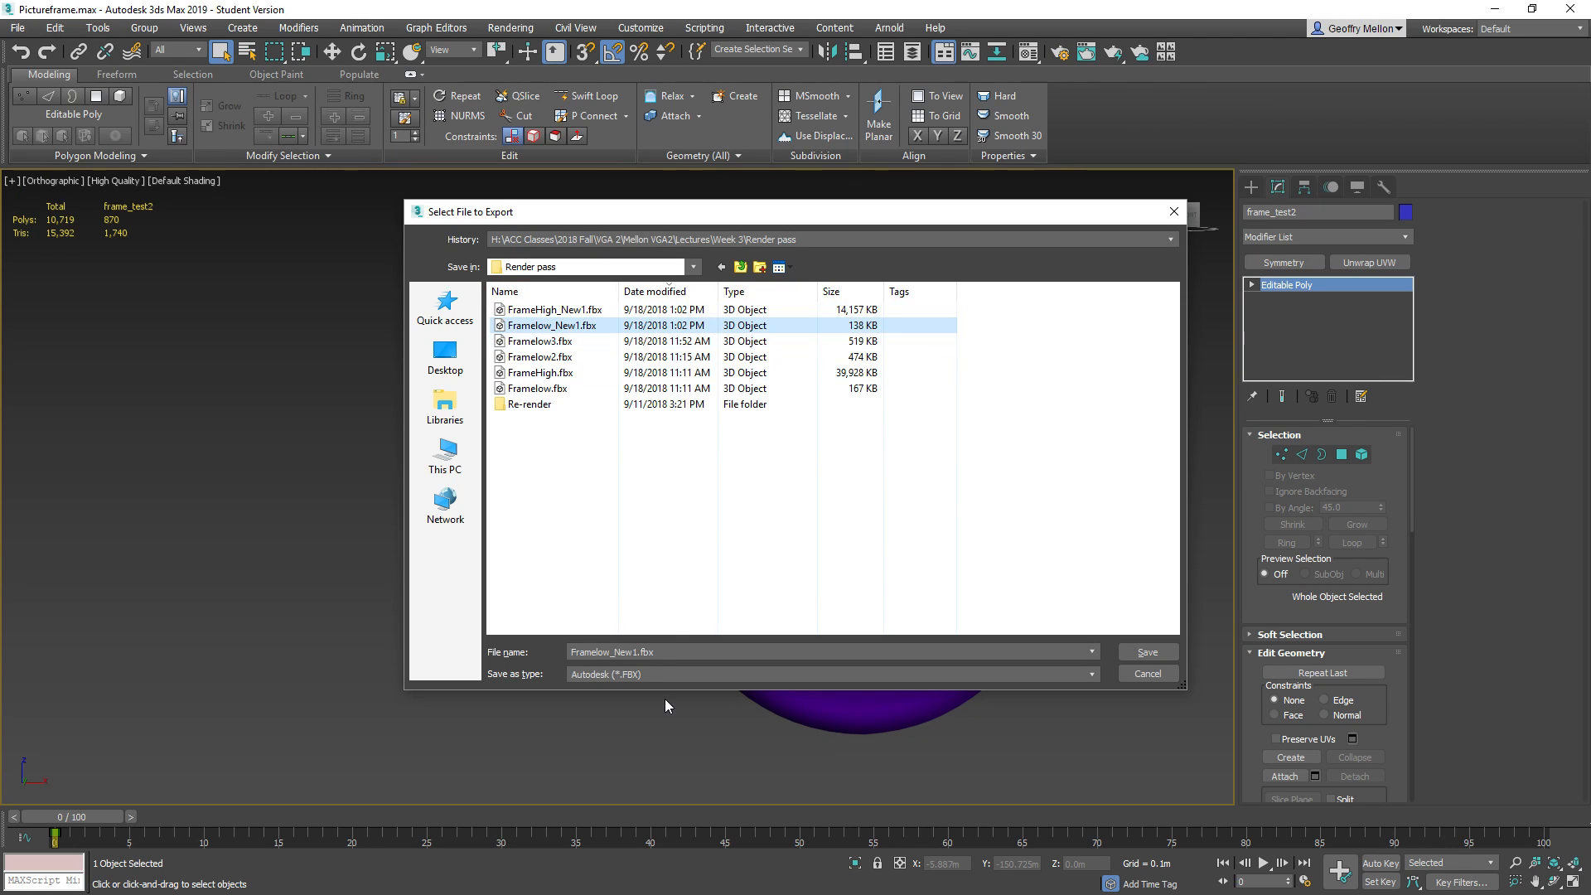
double_click(635, 653)
left_click_drag(637, 653, 629, 653)
left_click(638, 653)
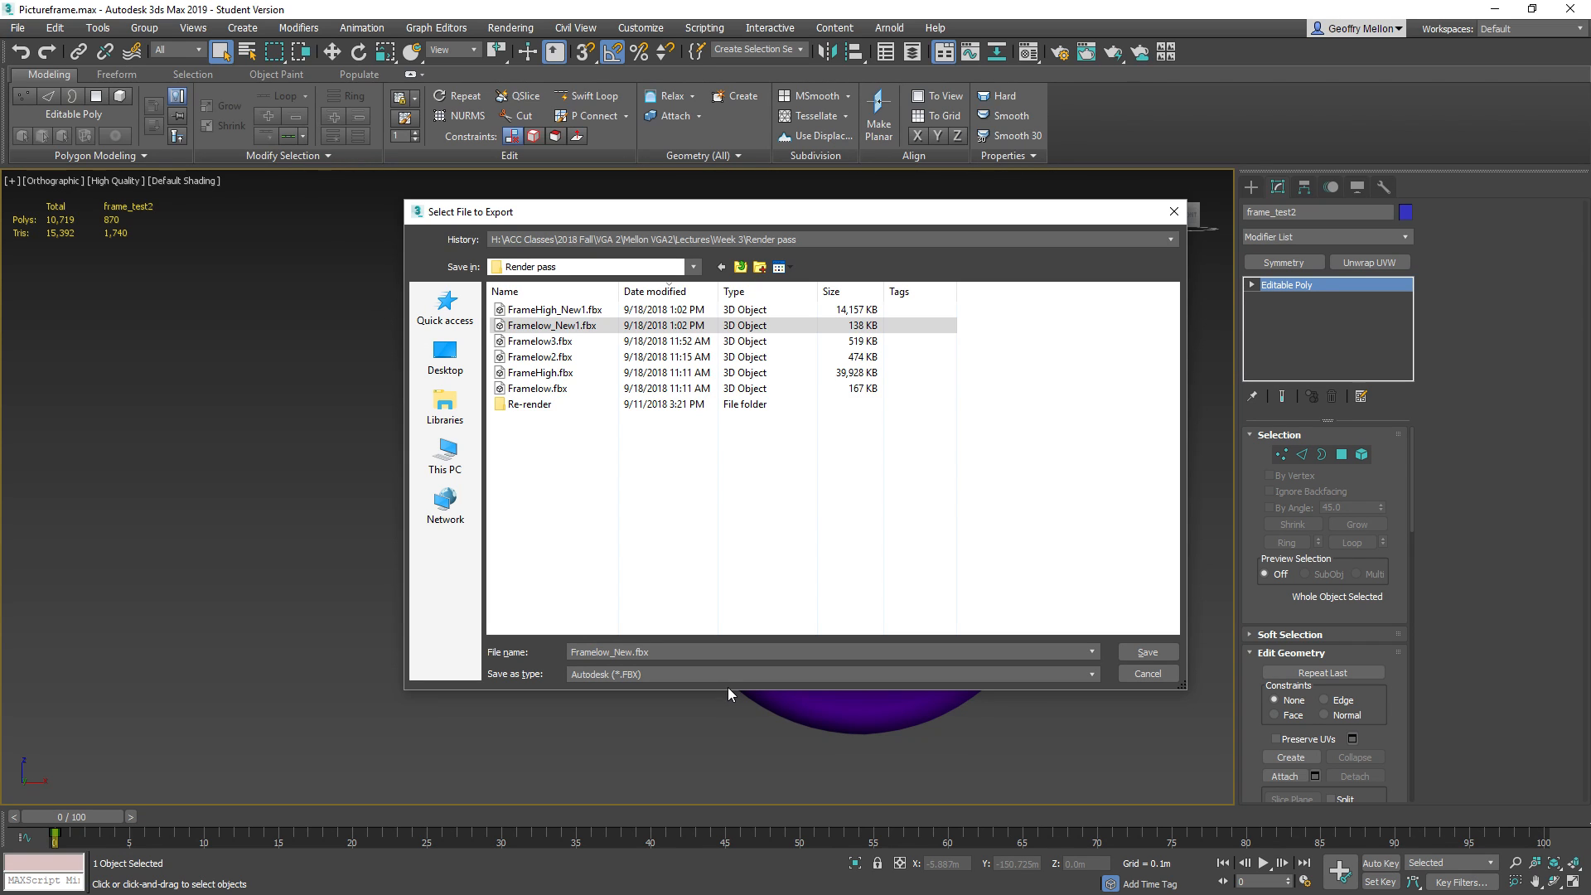
key("Return")
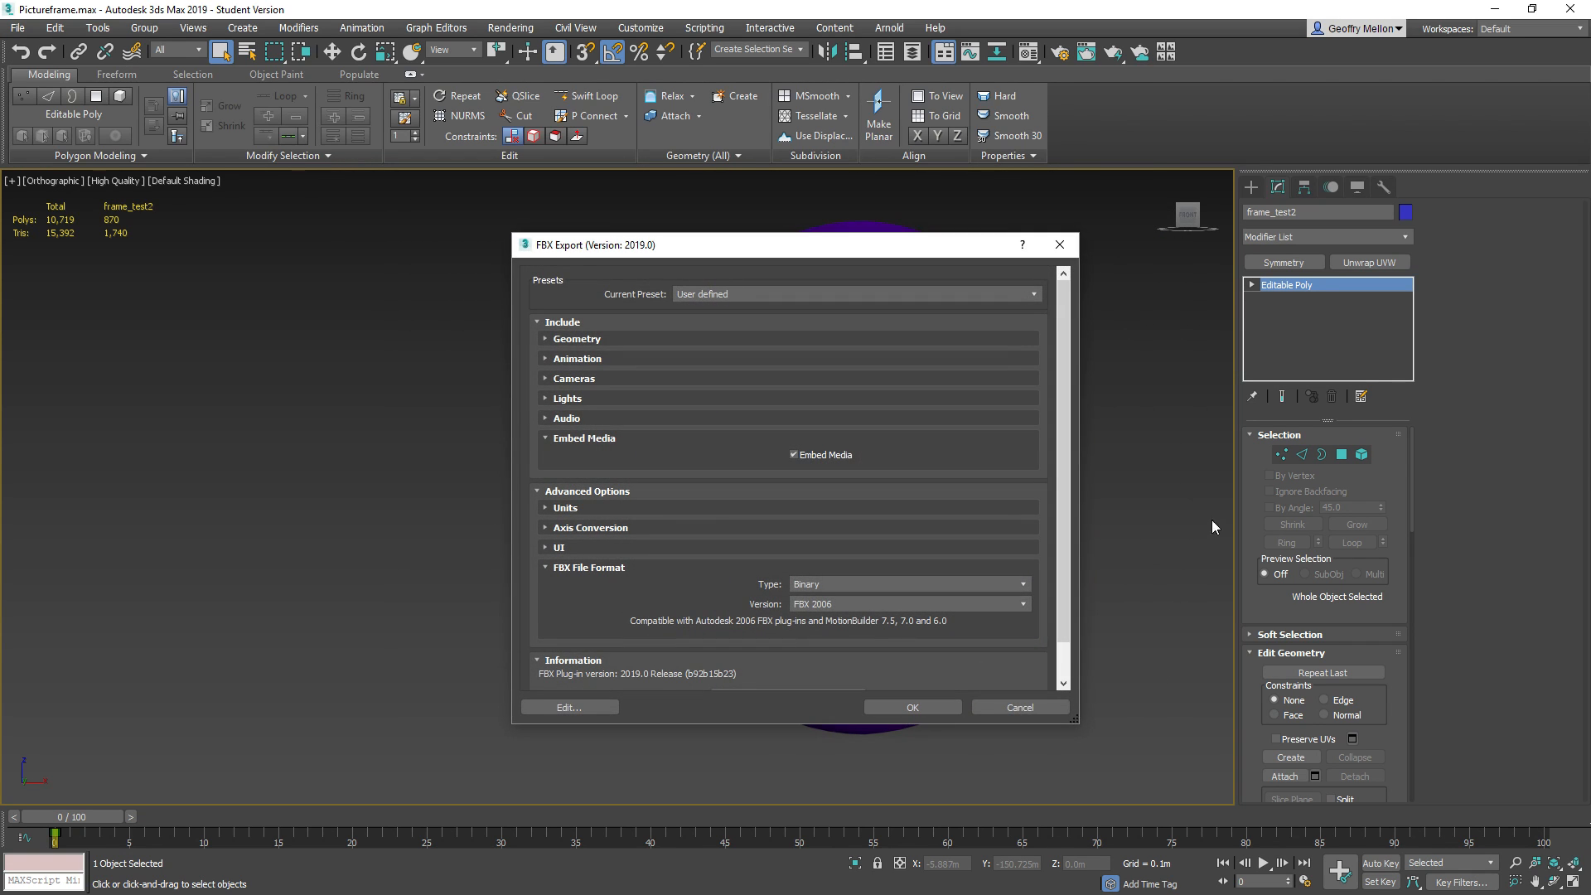
left_click(899, 706)
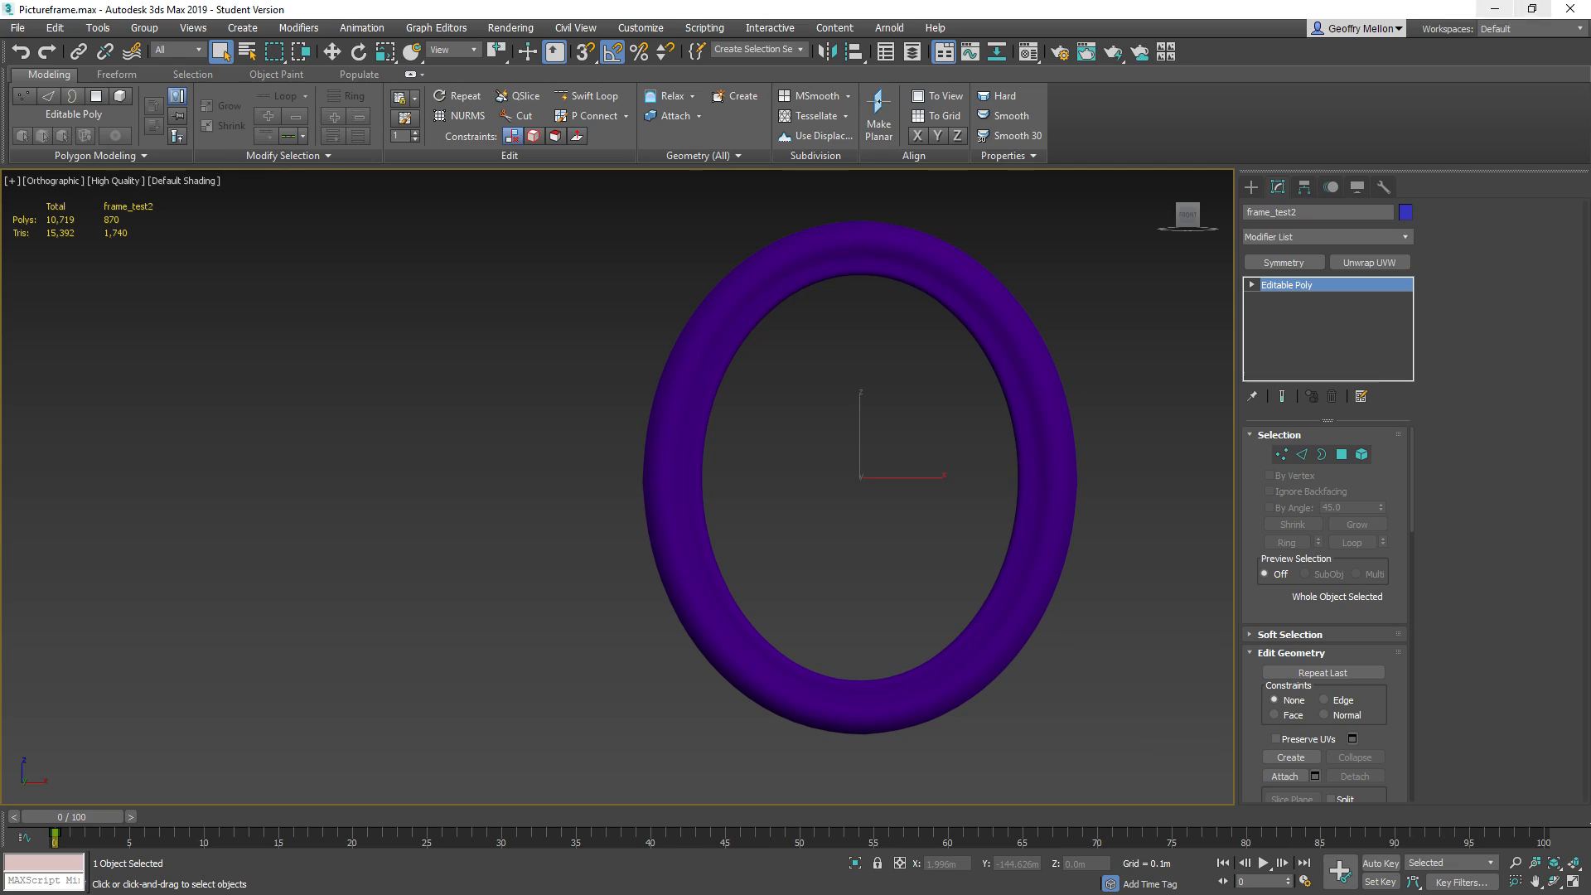